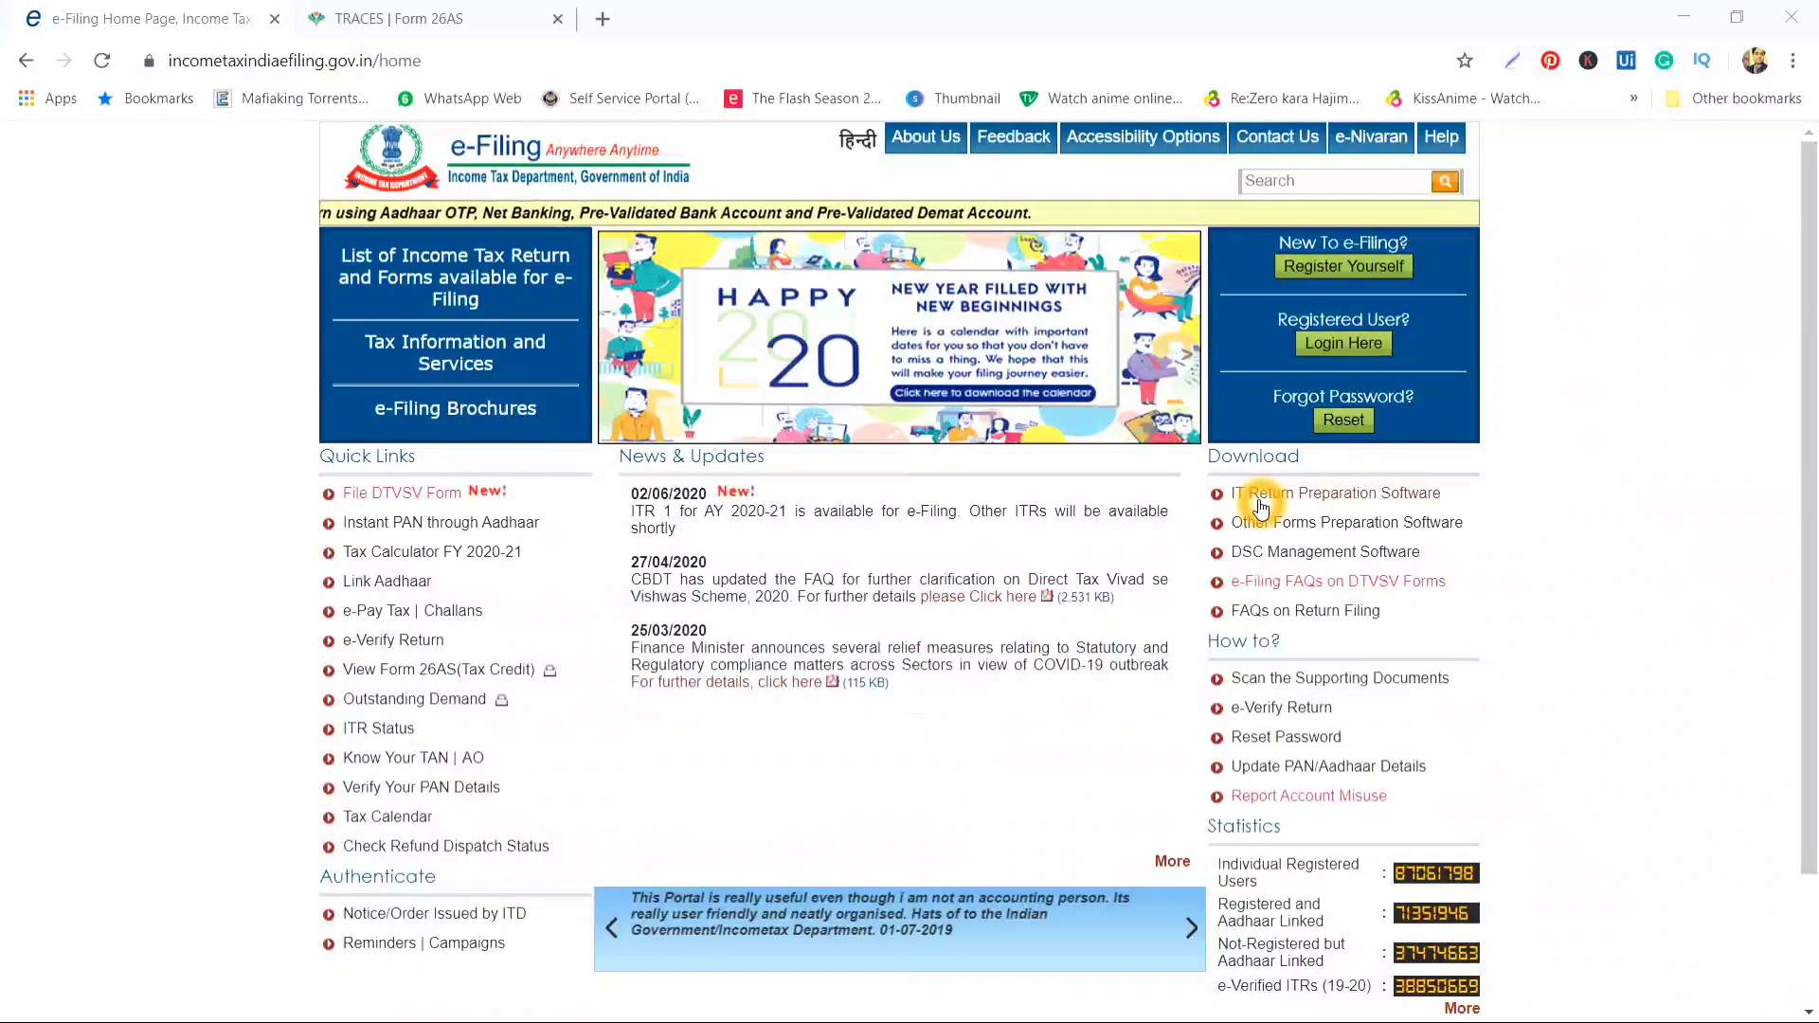
Review the IT Return Preparation Software downloads for AY 2020-21, then go to the Login page
{"action": "left_click", "coordinate": [1309, 500]}
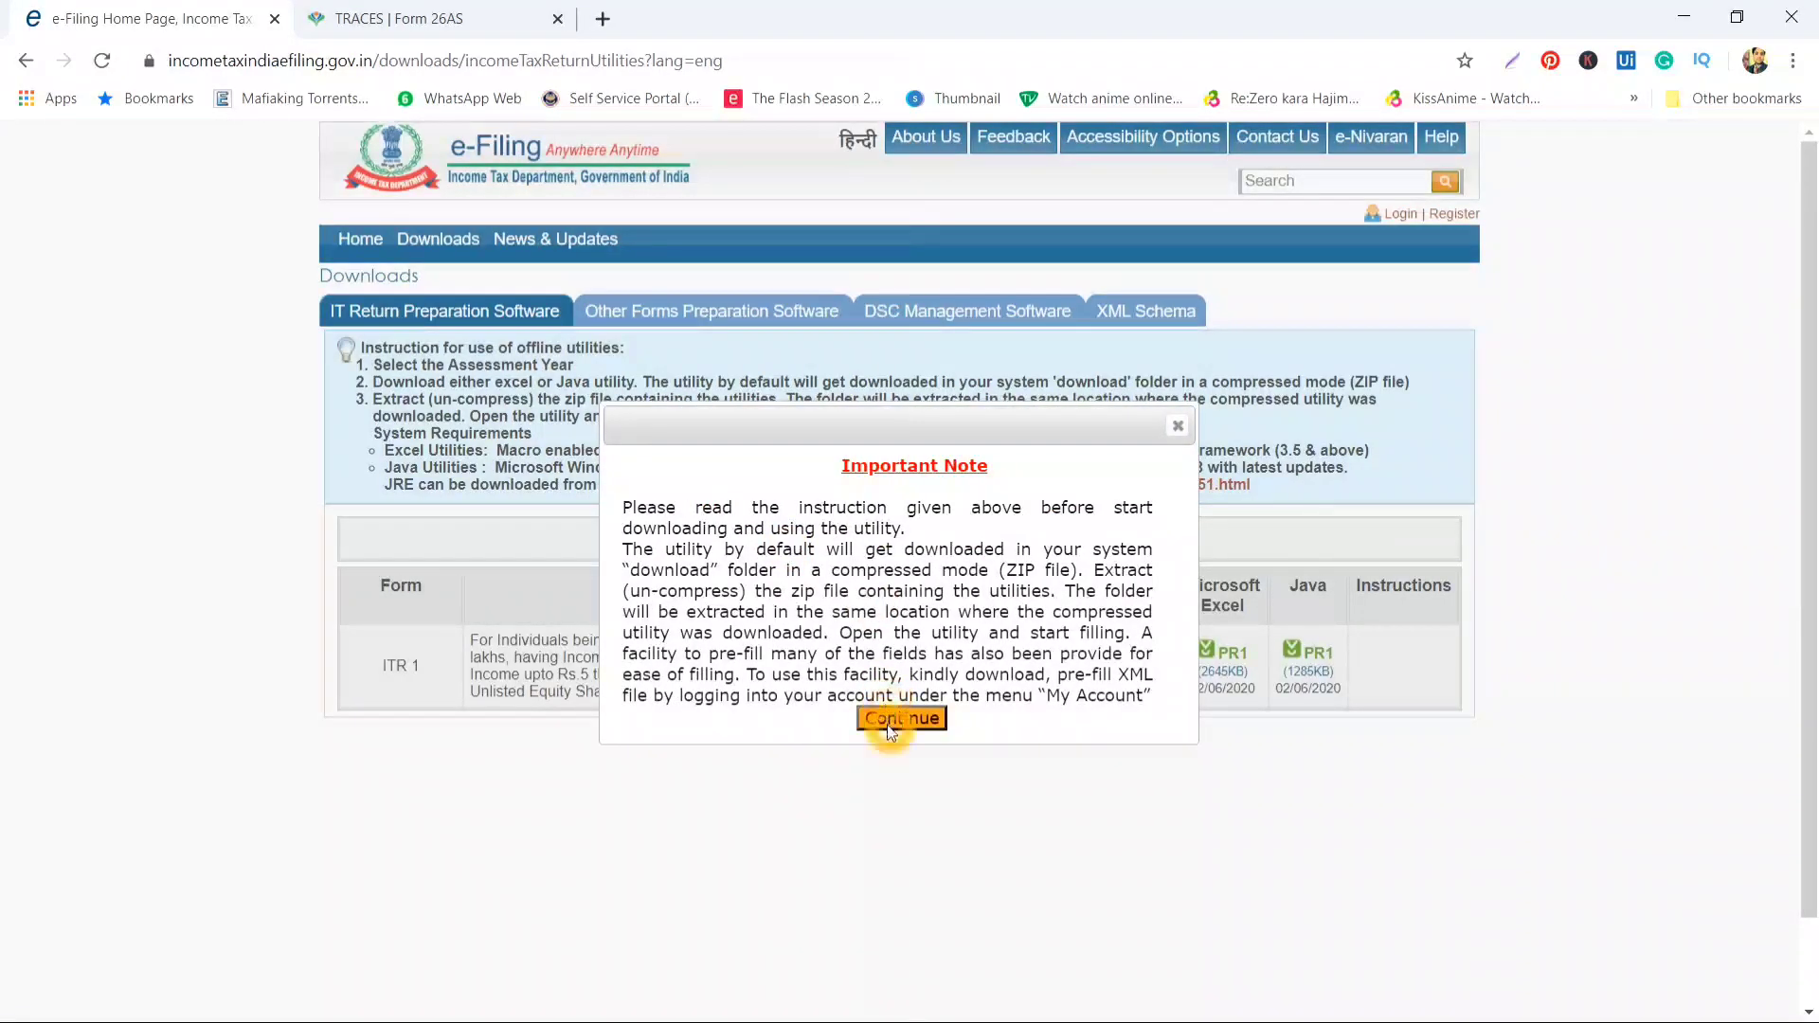
{"action": "left_click", "coordinate": [887, 710]}
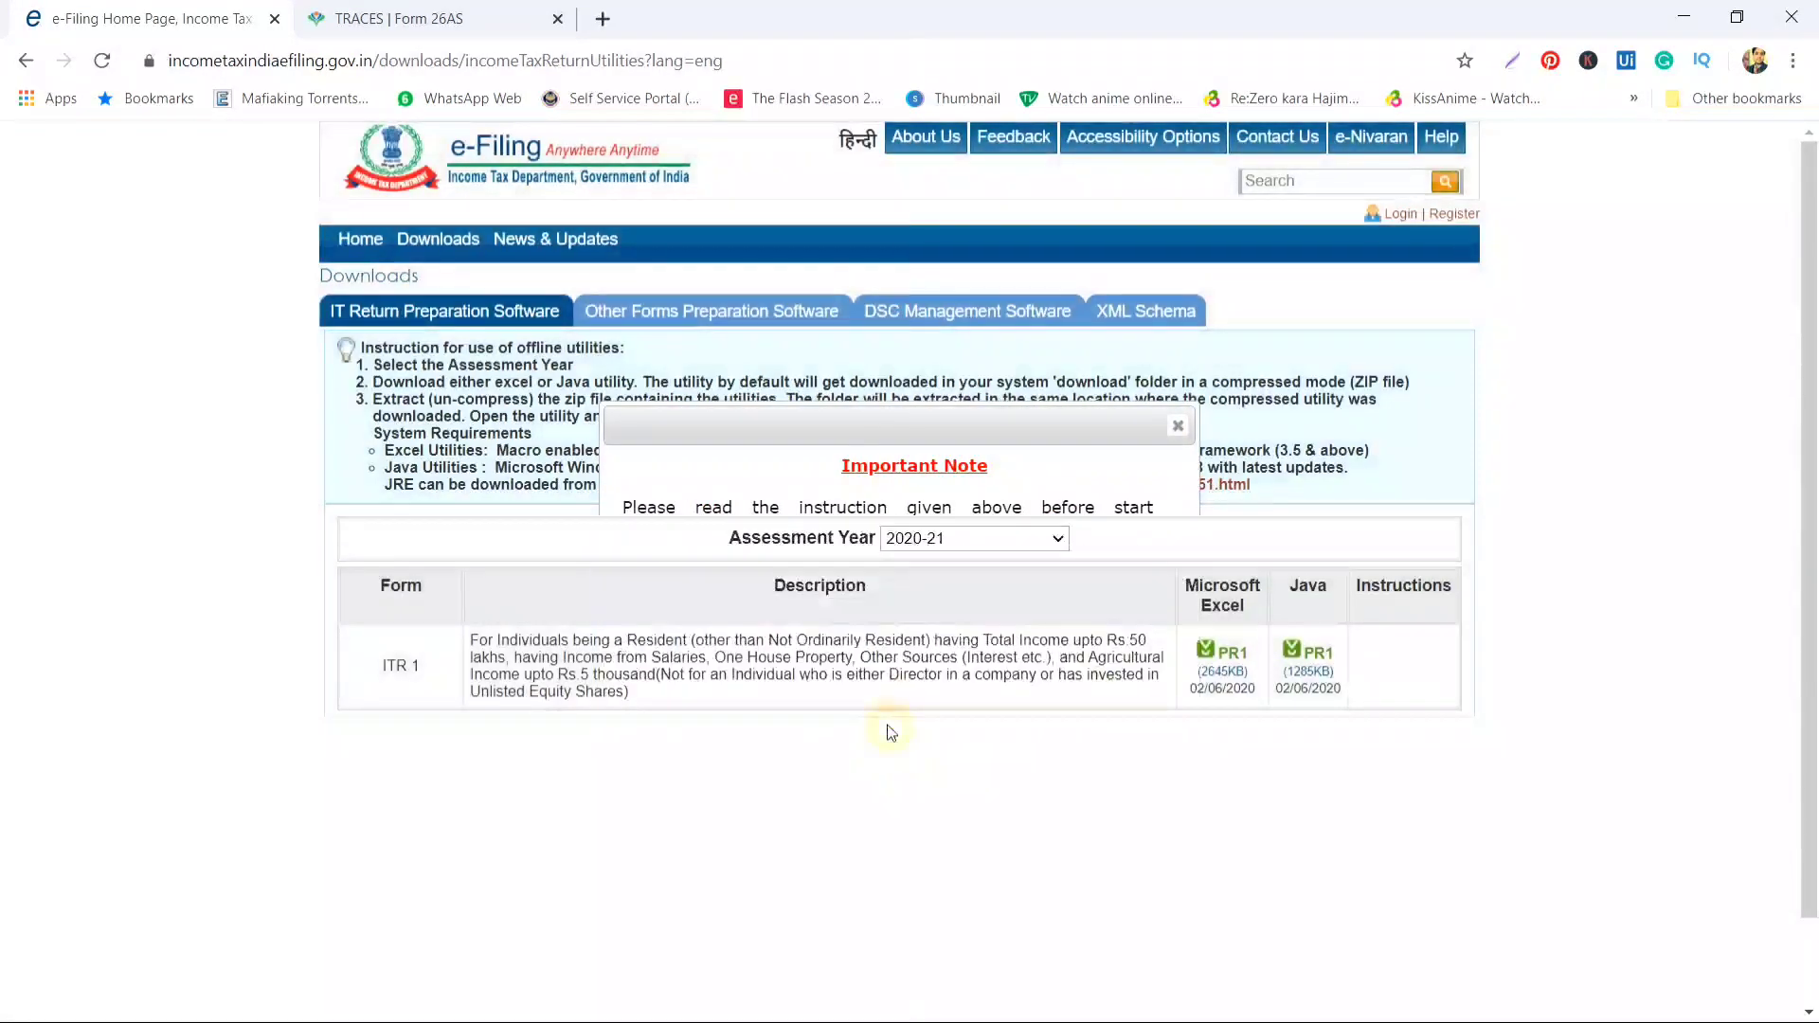
{"action": "left_click", "coordinate": [1309, 585]}
{"action": "left_click", "coordinate": [1232, 589]}
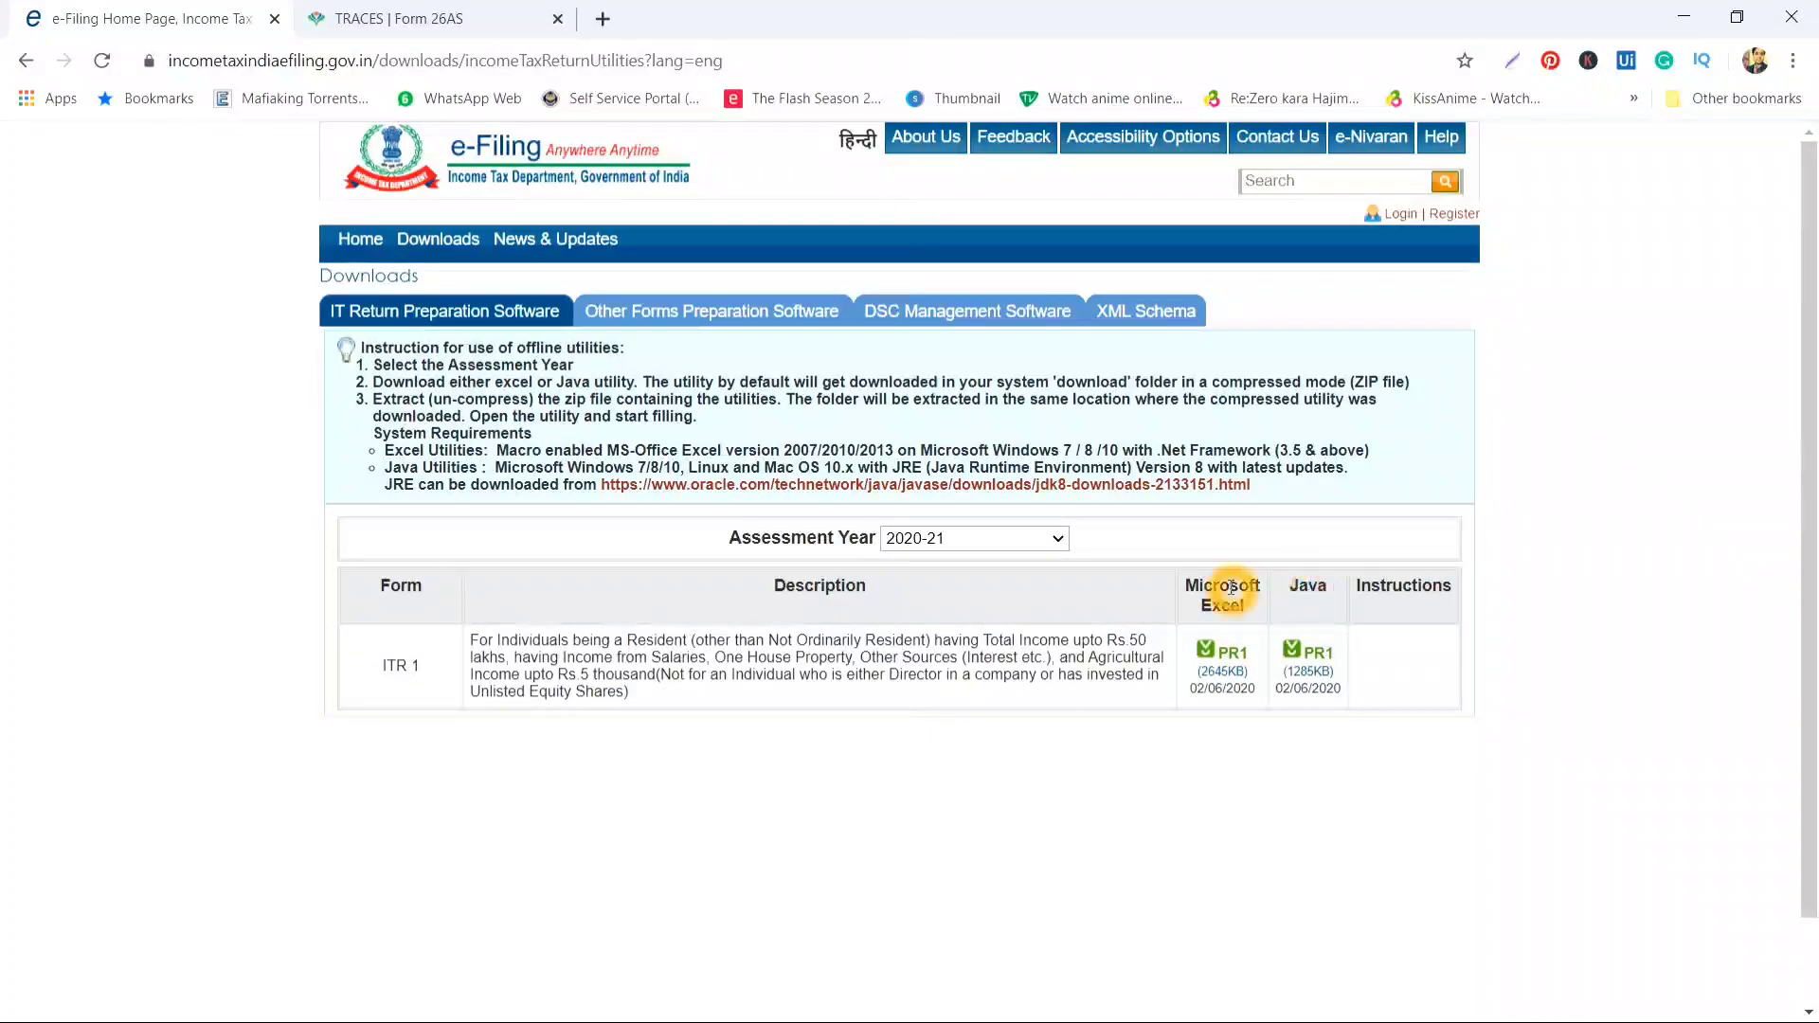
{"action": "left_click", "coordinate": [1053, 552]}
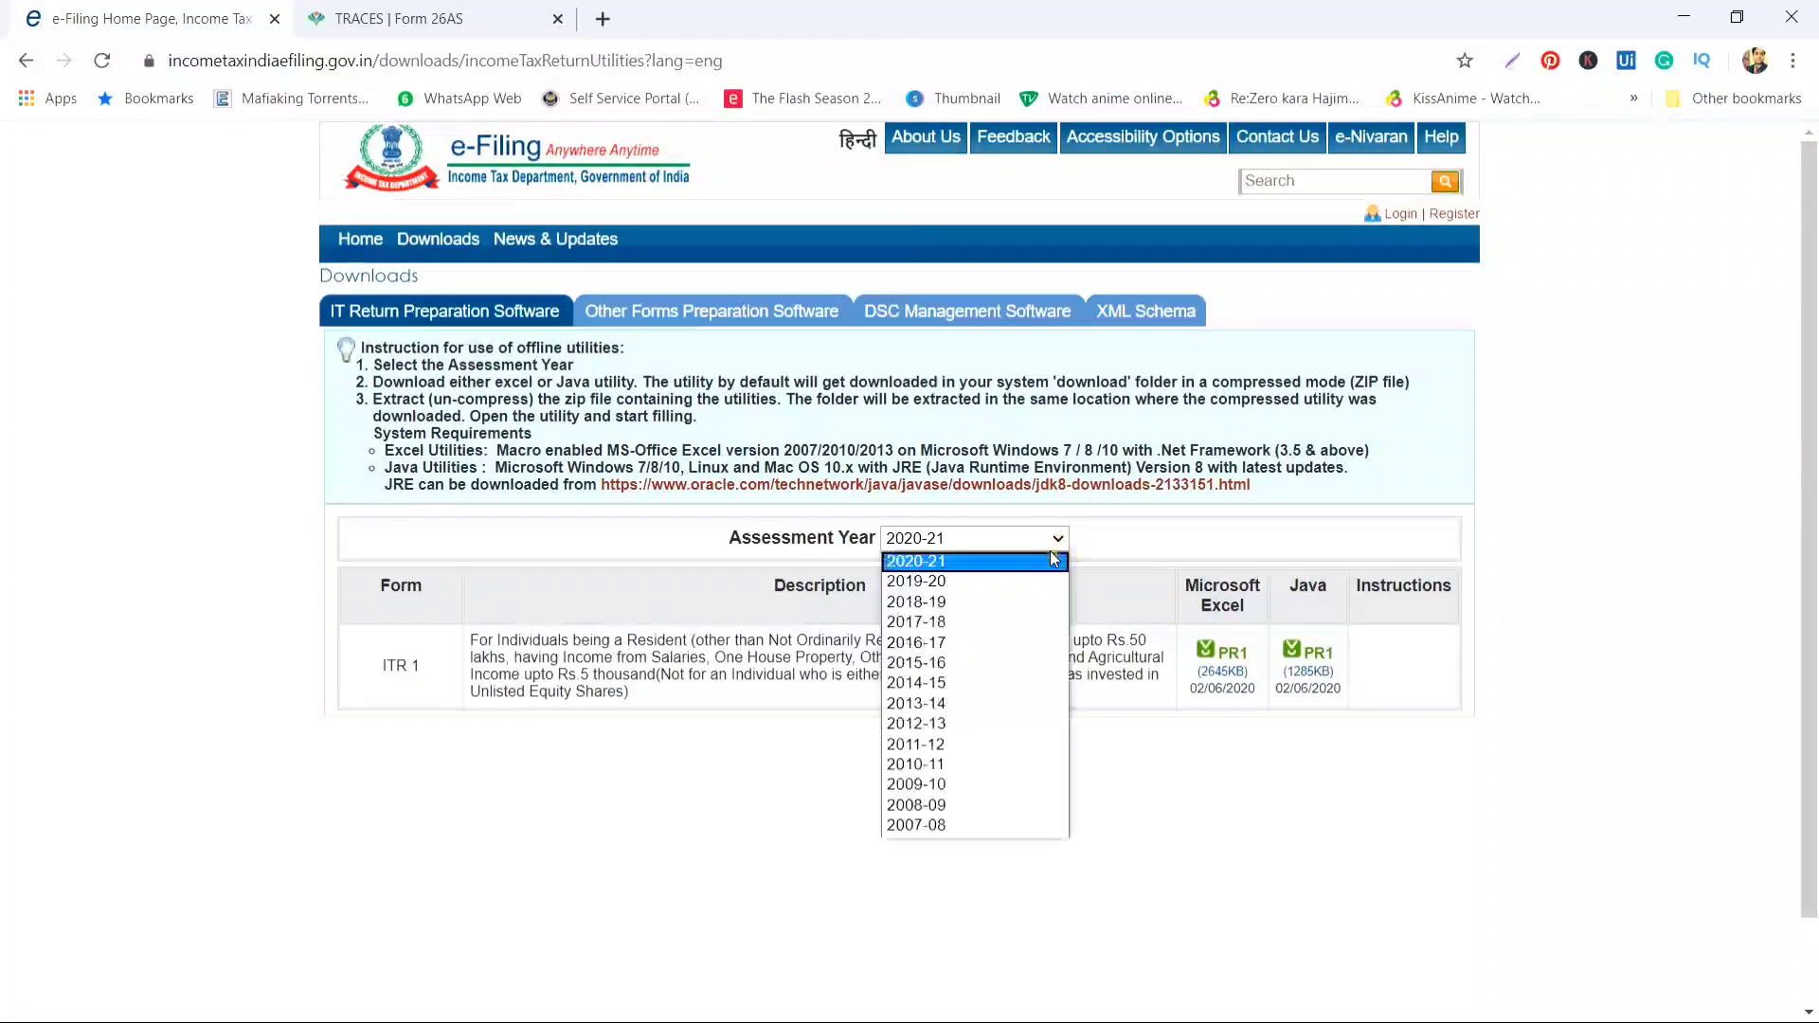
{"action": "left_click", "coordinate": [1130, 565]}
{"action": "left_click", "coordinate": [1403, 216]}
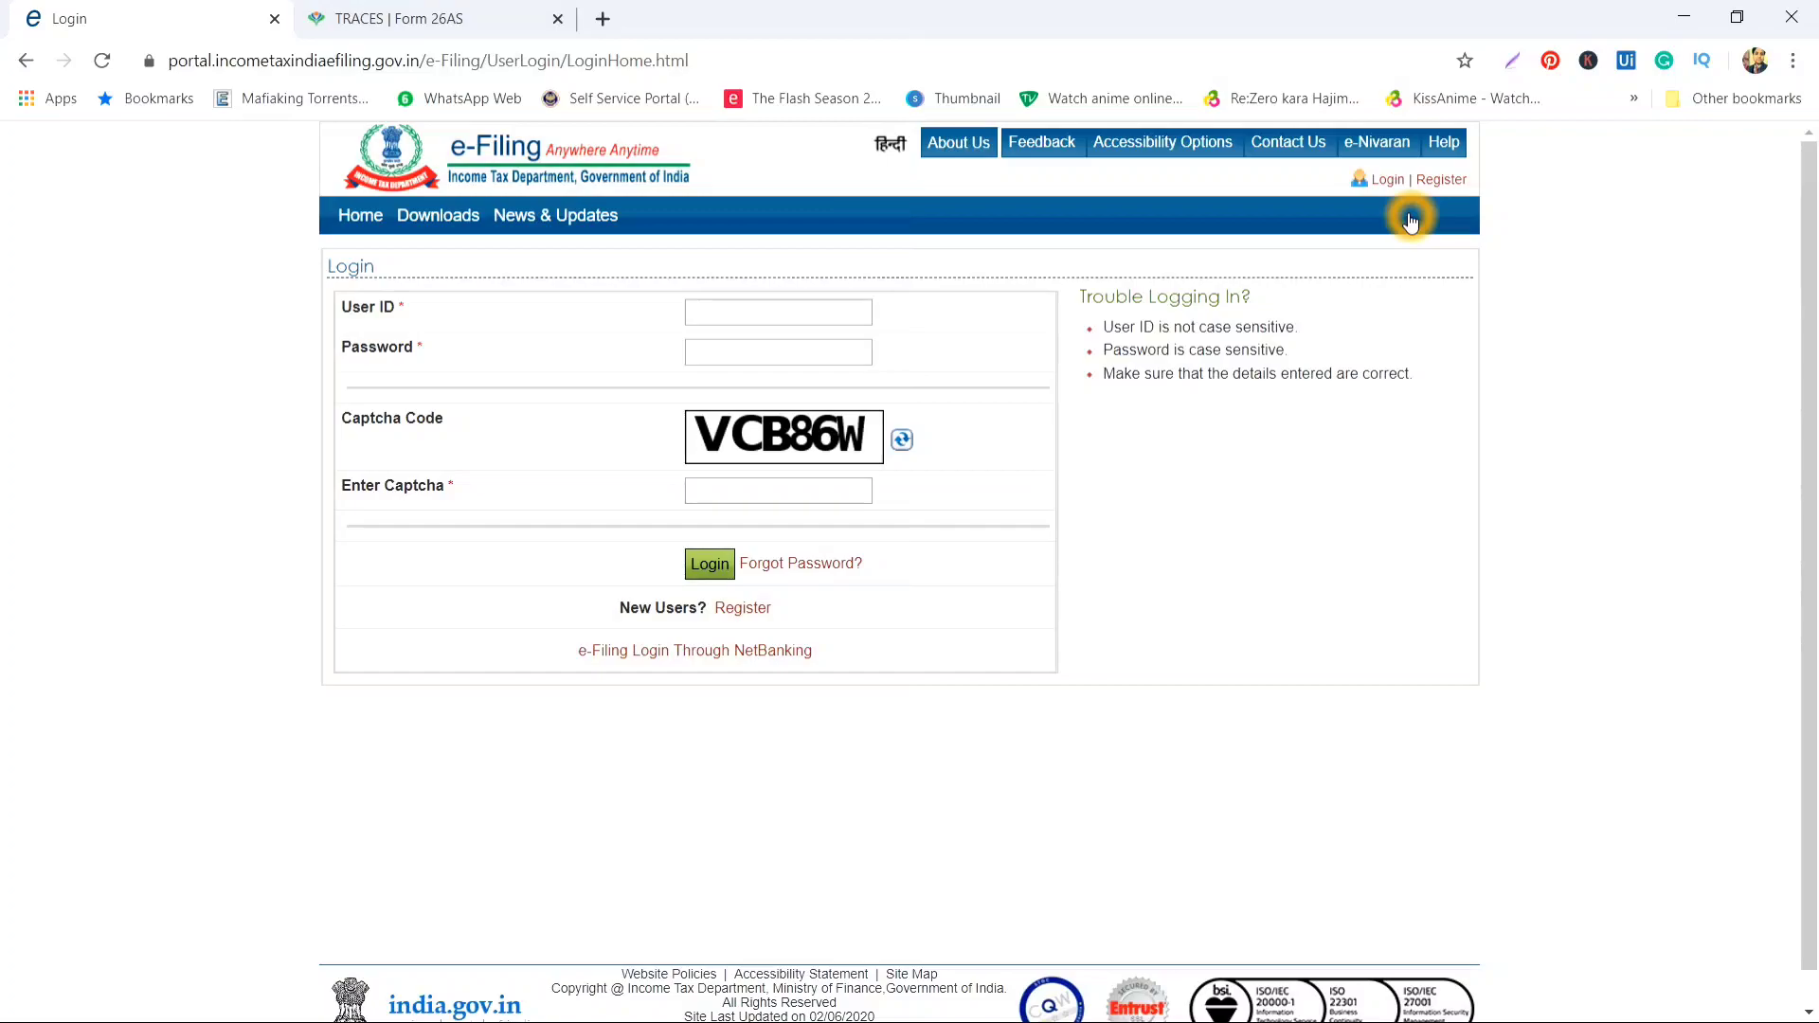
Log in with the account user ID, password and the displayed captcha code
{"action": "left_click", "coordinate": [824, 320]}
{"action": "left_click", "coordinate": [823, 322]}
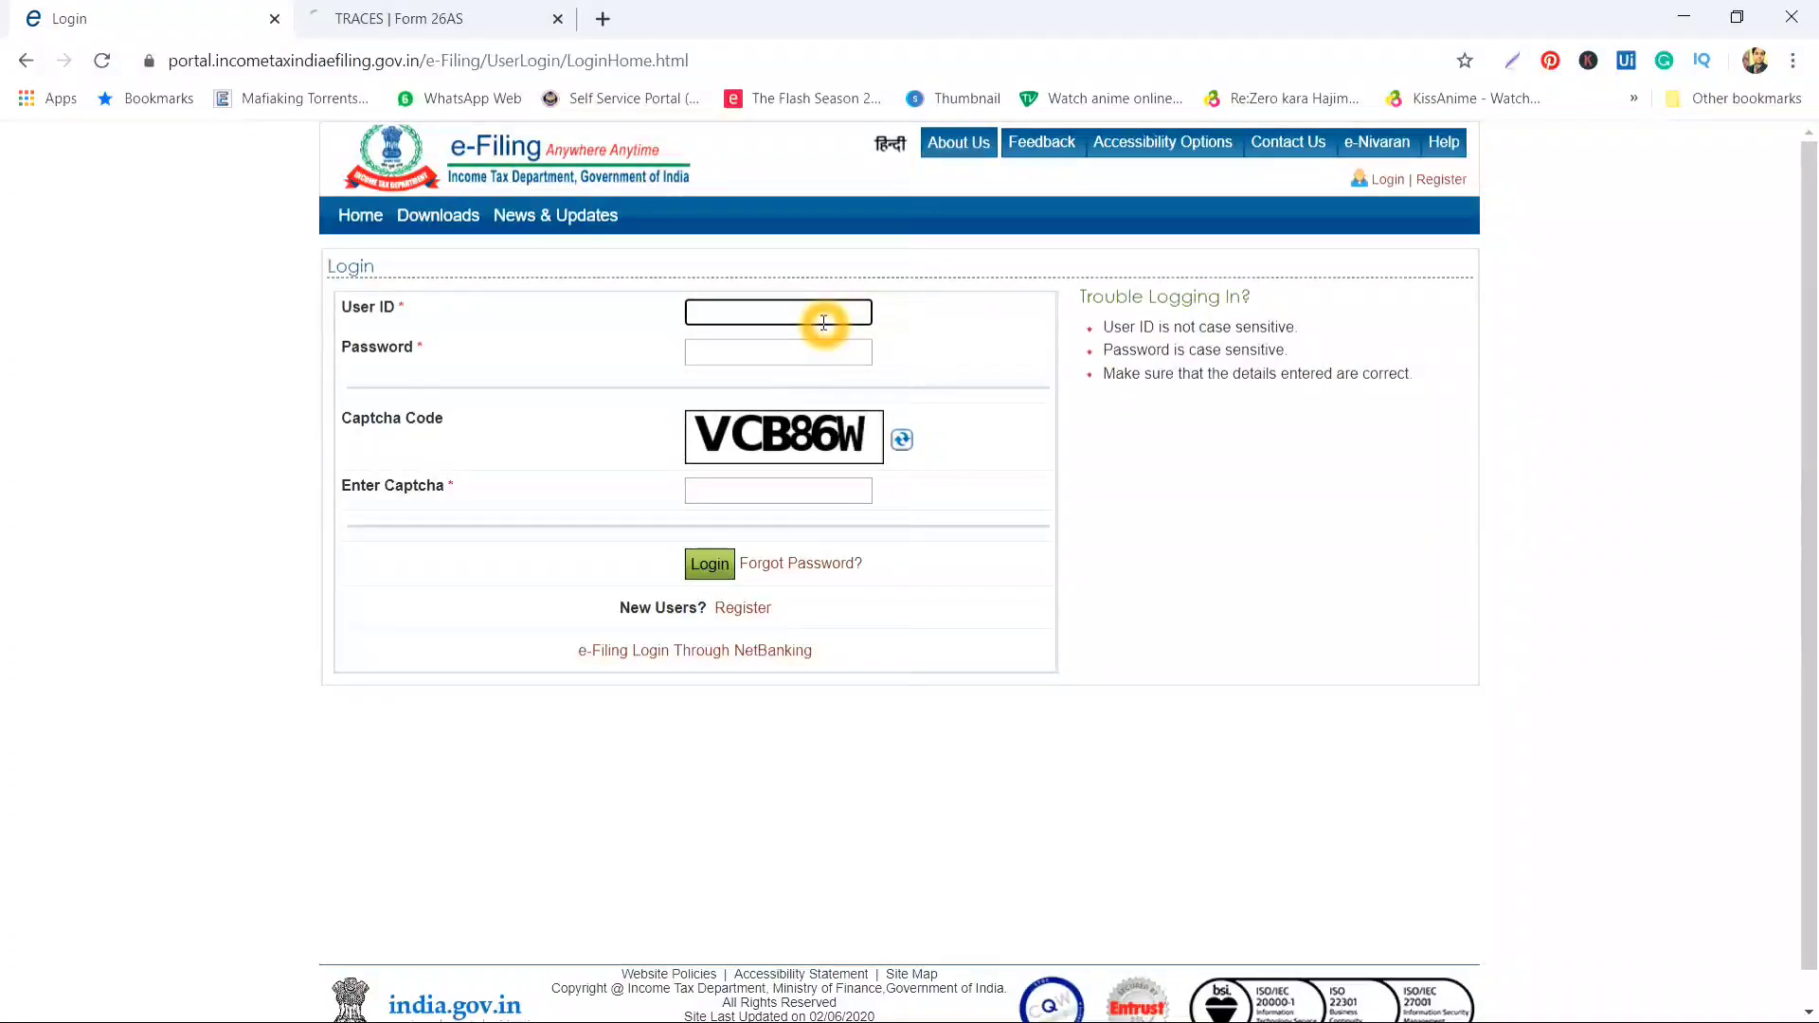
{"action": "key", "text": "BackSpace"}
{"action": "key", "text": "Tab"}
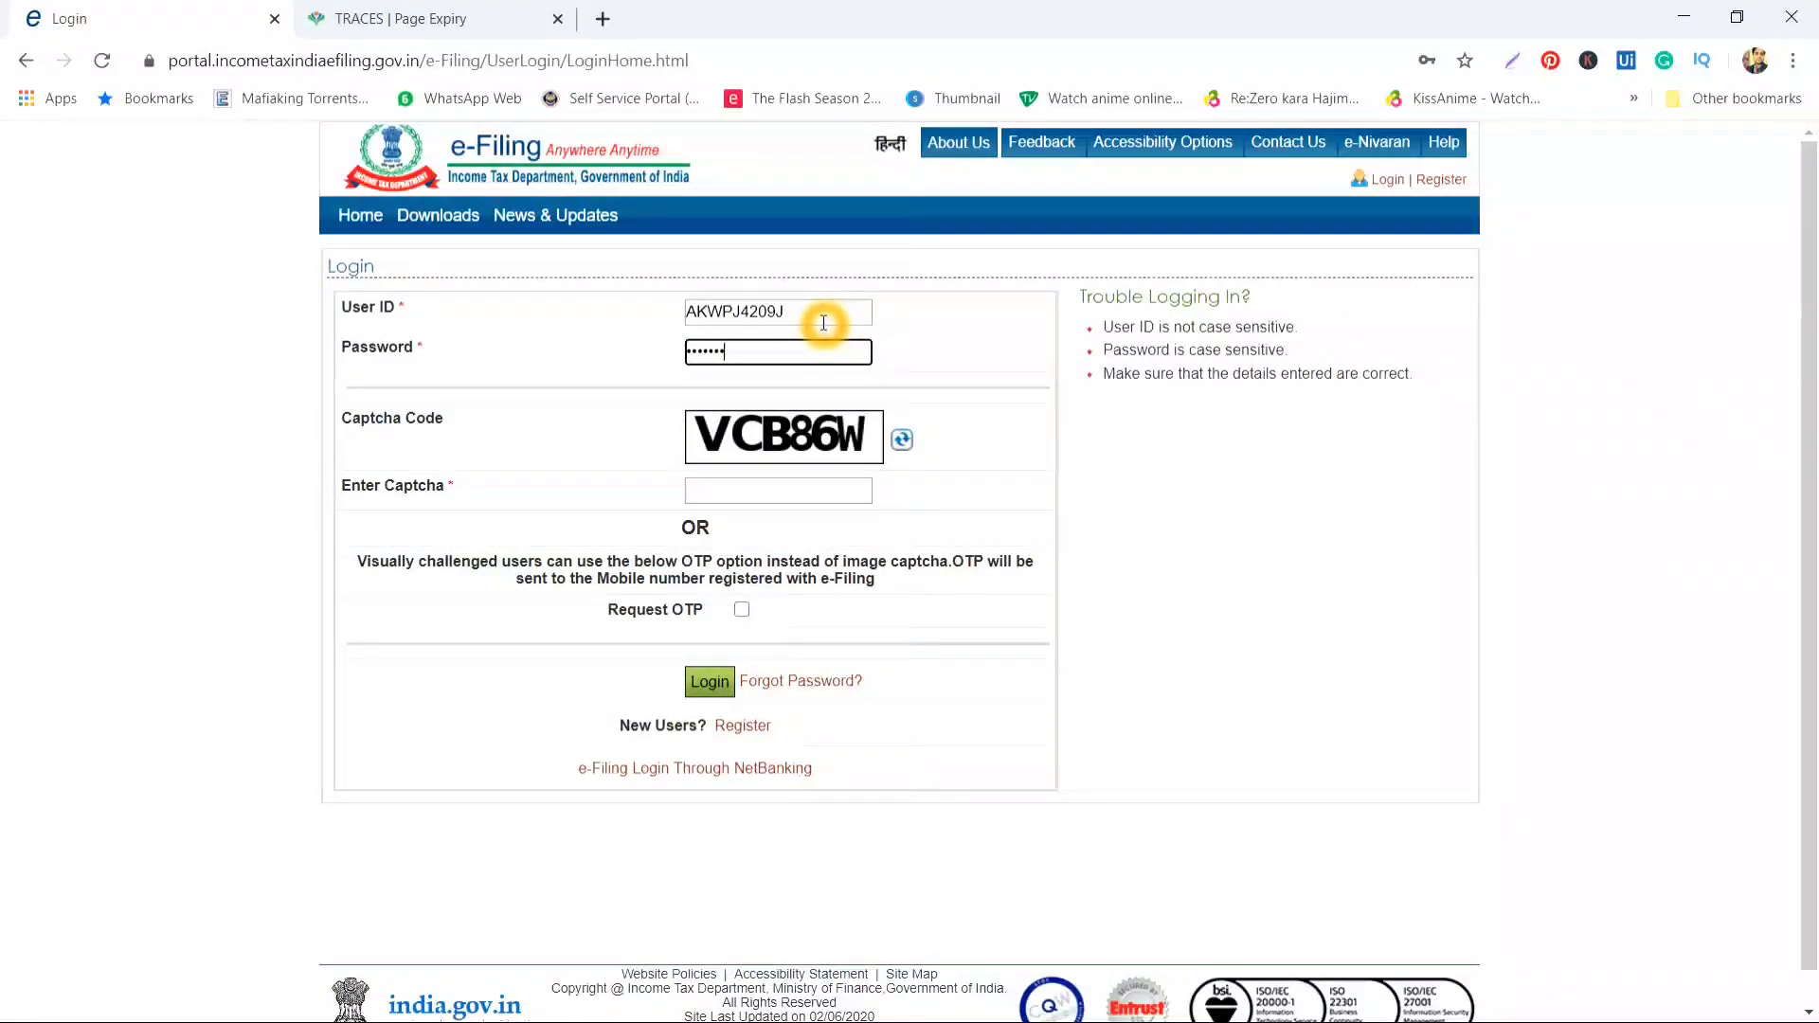
{"action": "key", "text": "Tab"}
{"action": "key", "text": "Tab"}
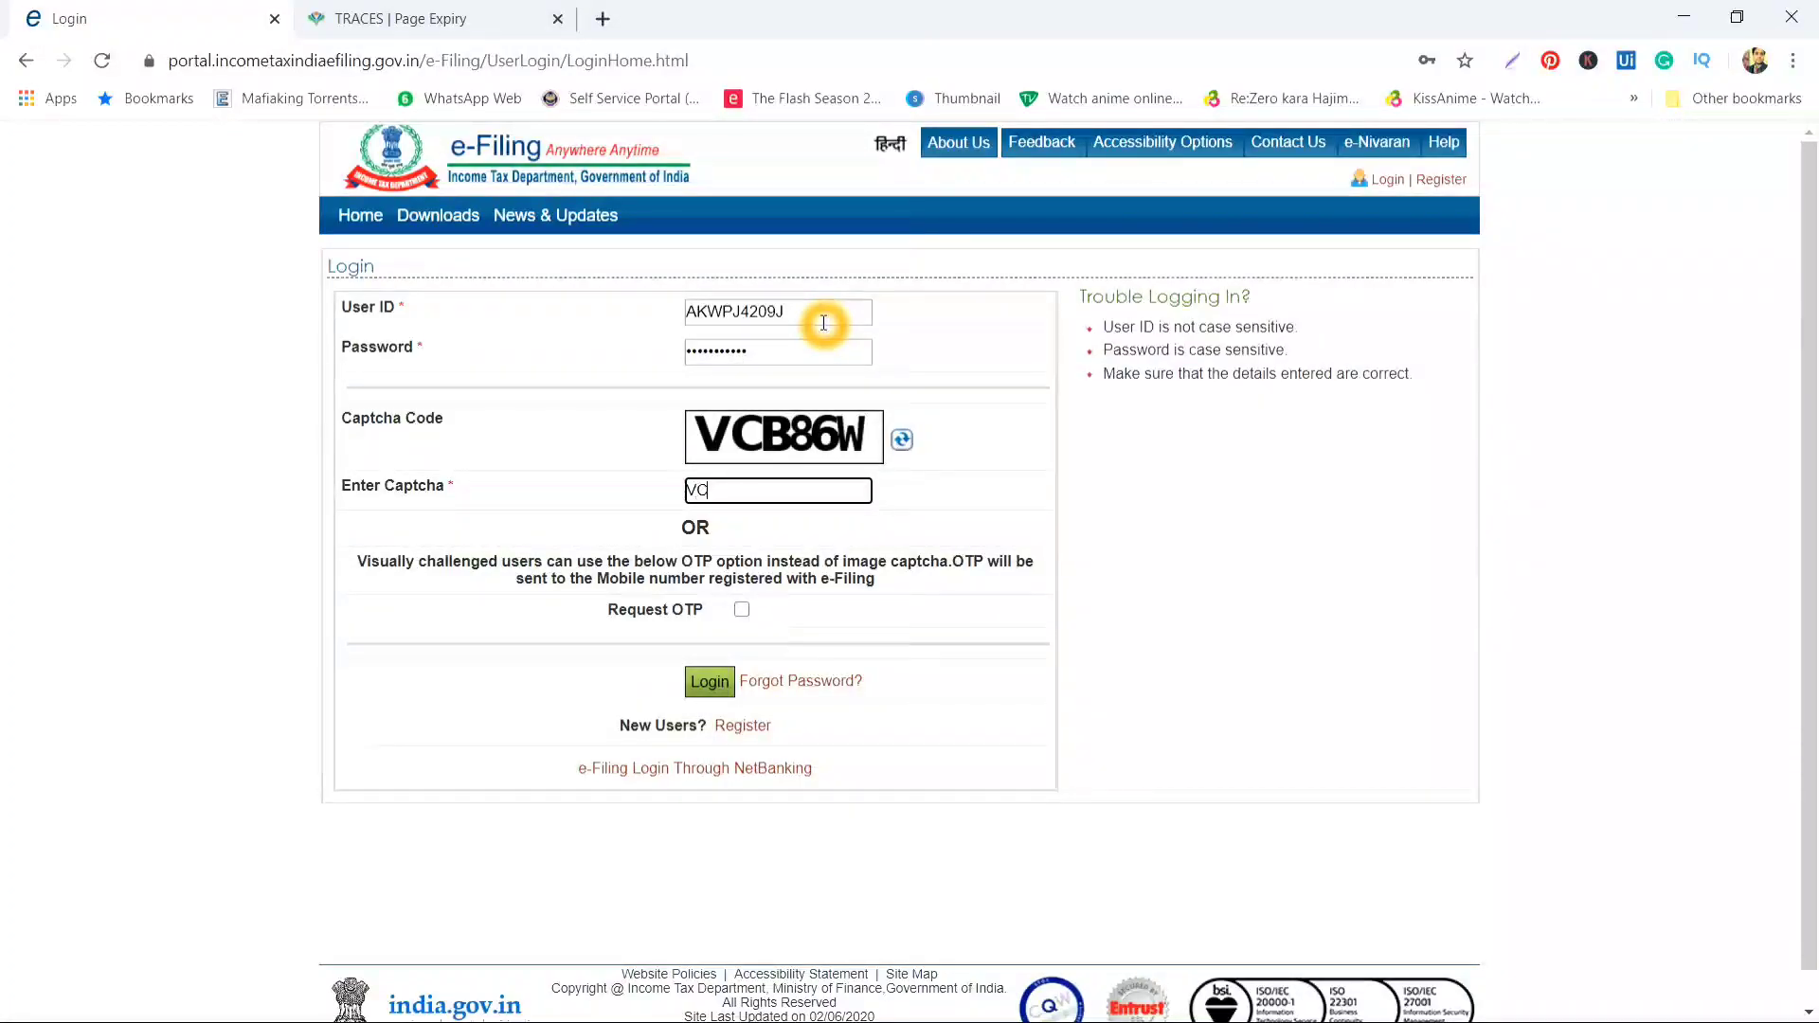
{"action": "type", "text": "VCB86W"}
{"action": "key", "text": "Return"}
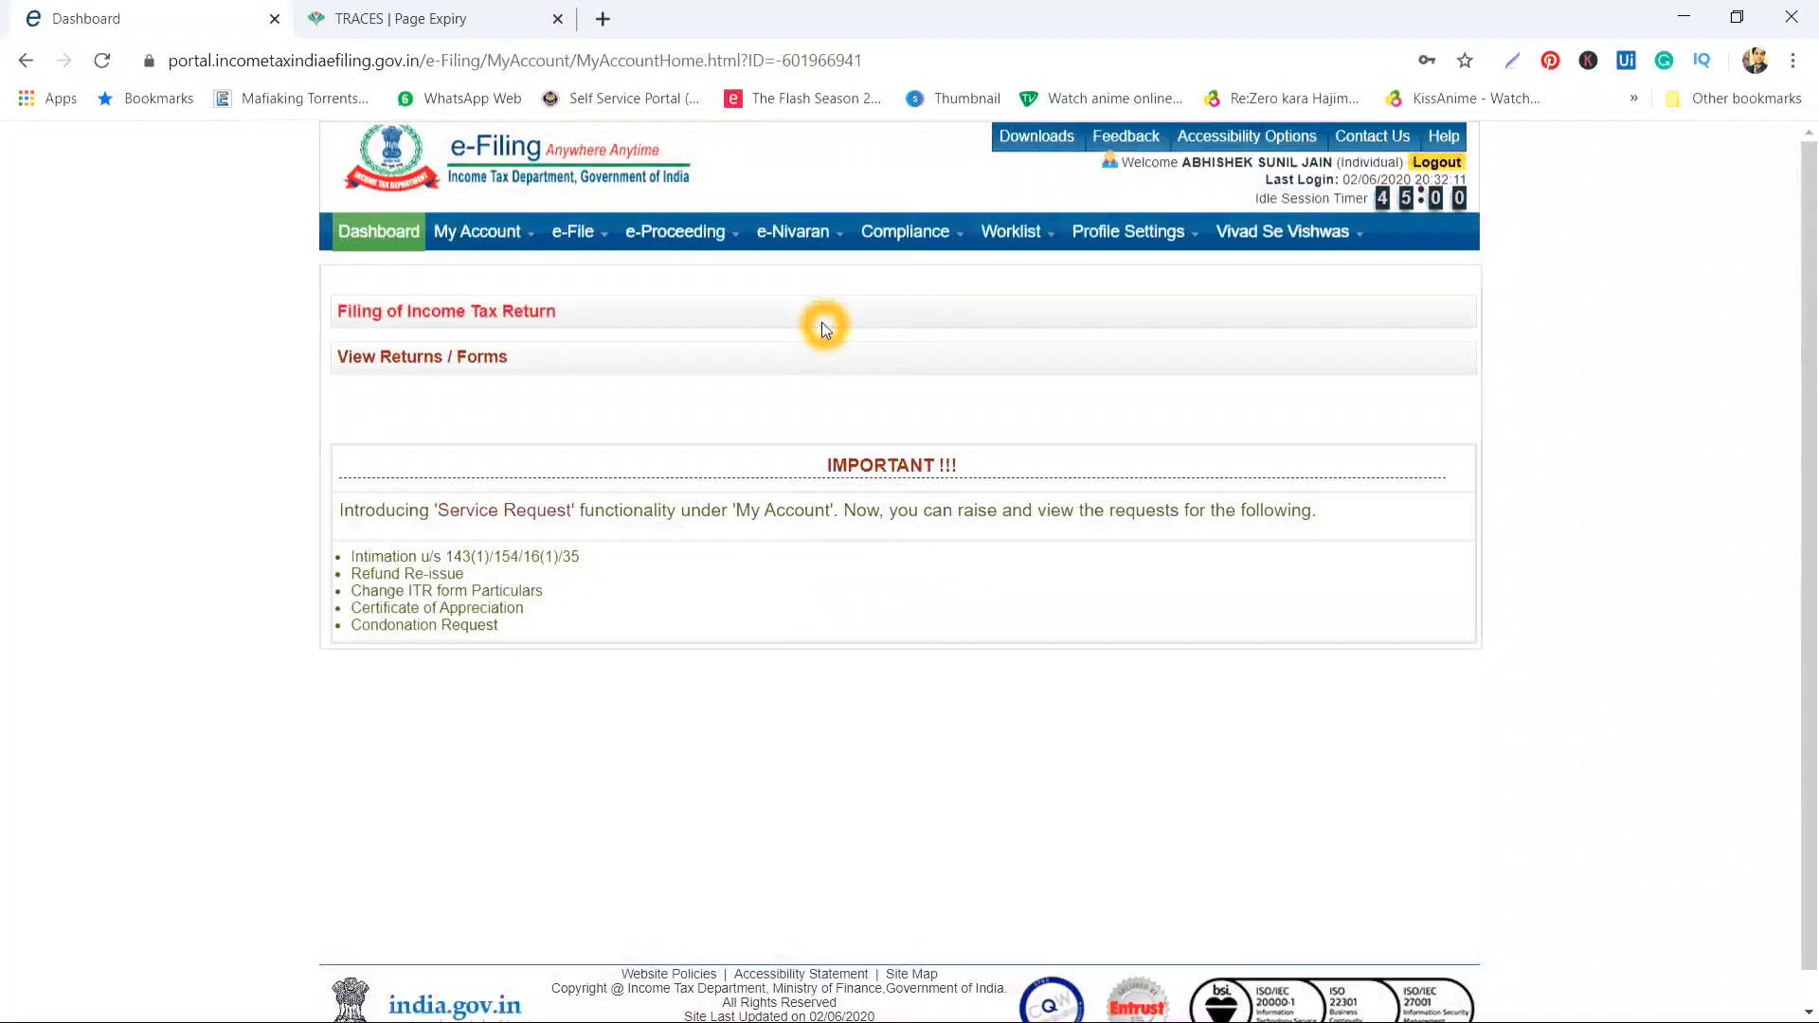
{"action": "left_click", "coordinate": [1121, 319]}
Look at My Account's View Form 26AS entry, then bring up the e-File menu
{"action": "left_click", "coordinate": [890, 394]}
{"action": "mouse_move", "coordinate": [464, 235]}
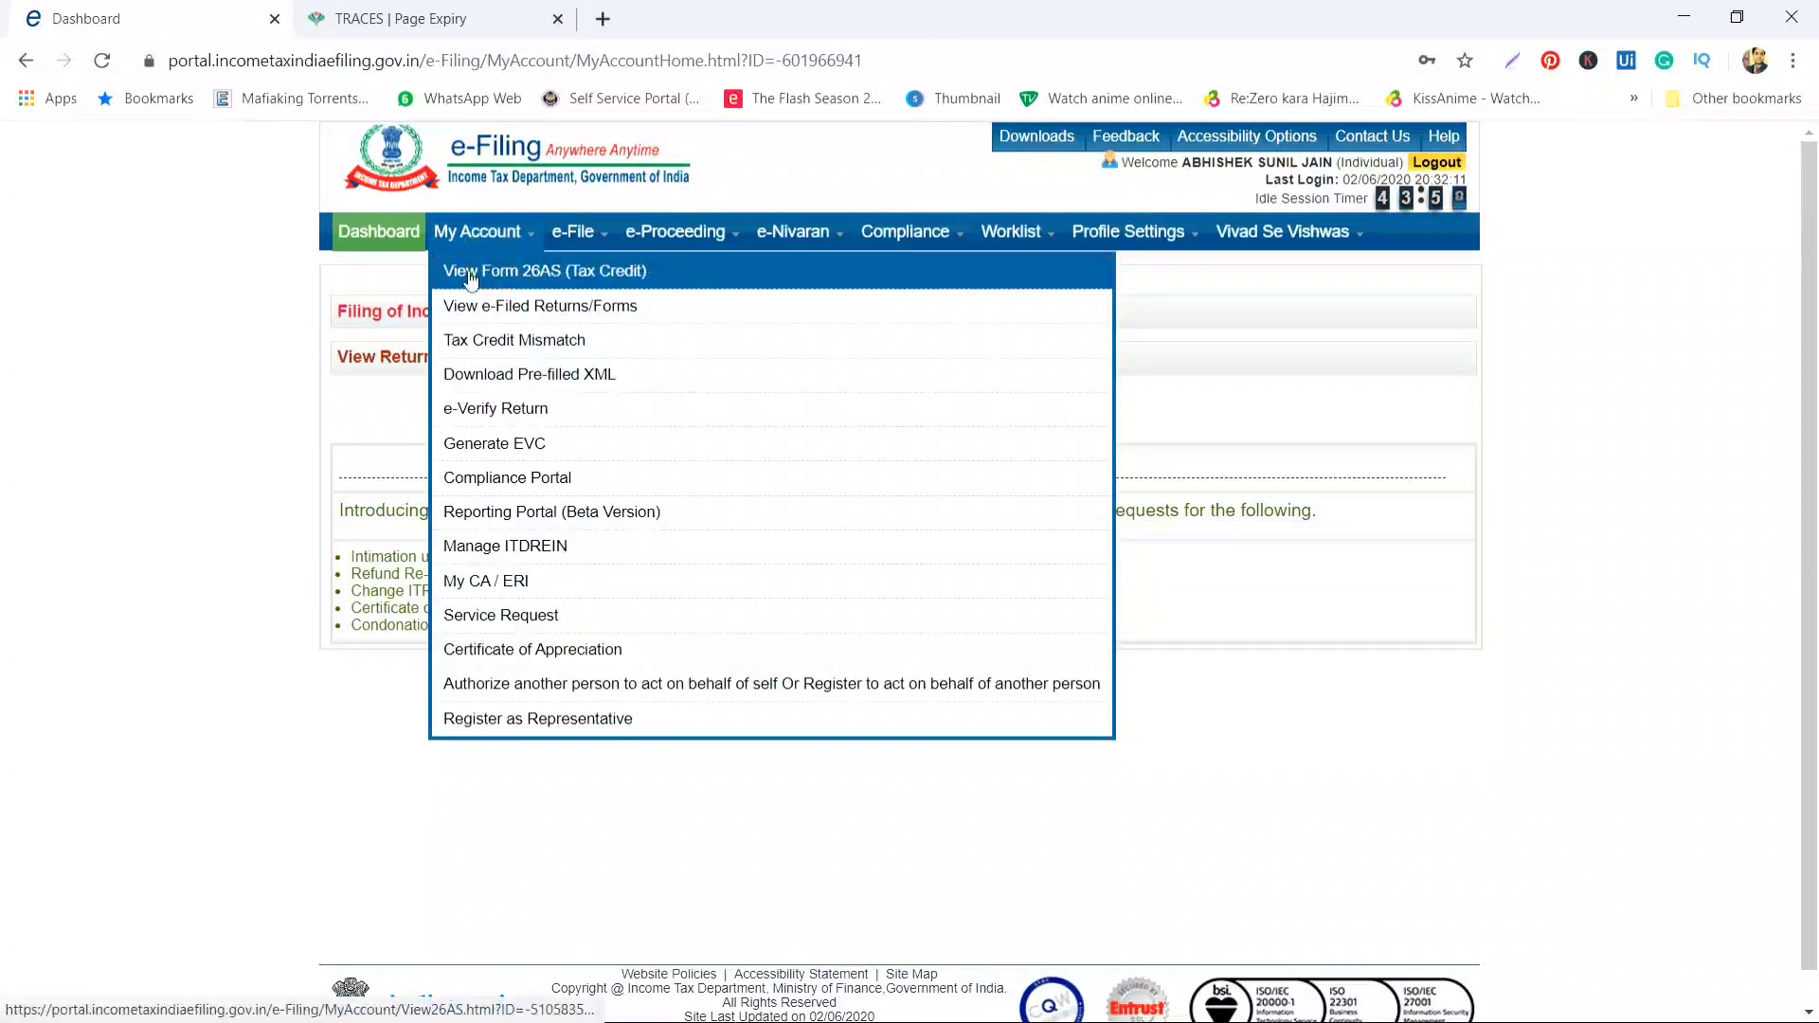
{"action": "left_click", "coordinate": [543, 275]}
{"action": "left_click", "coordinate": [544, 275]}
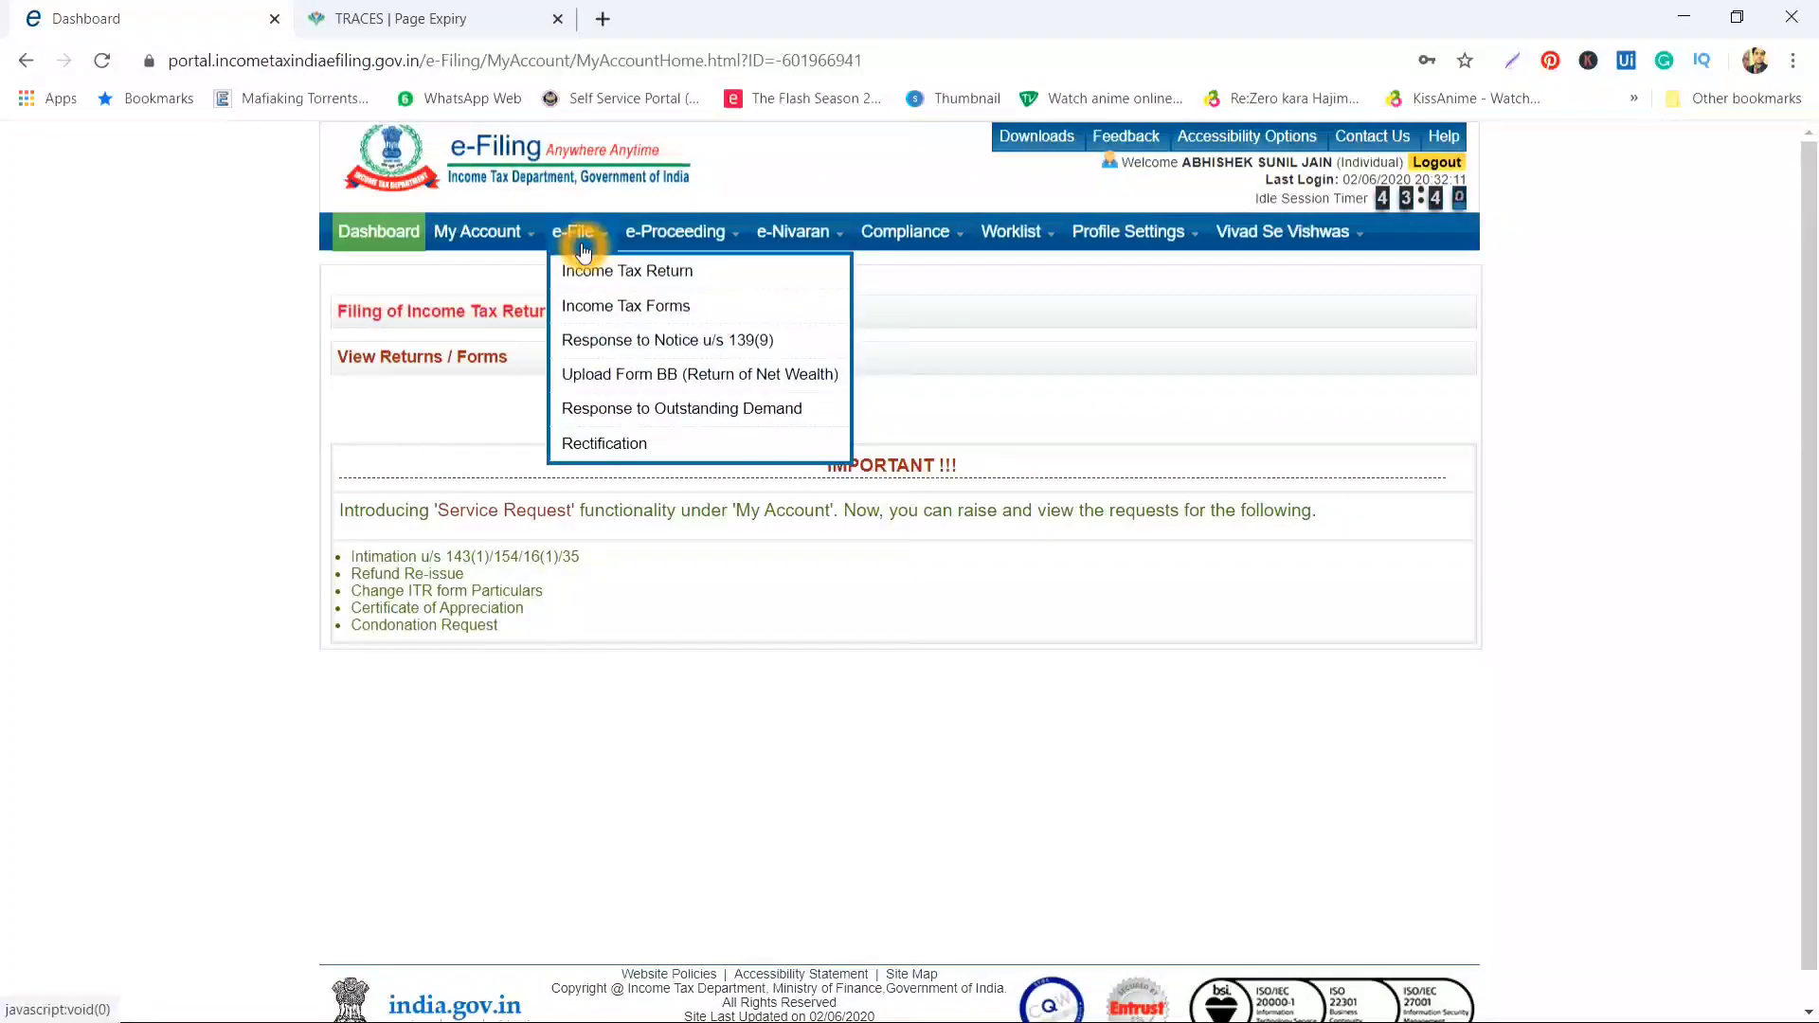
{"action": "left_click", "coordinate": [583, 274]}
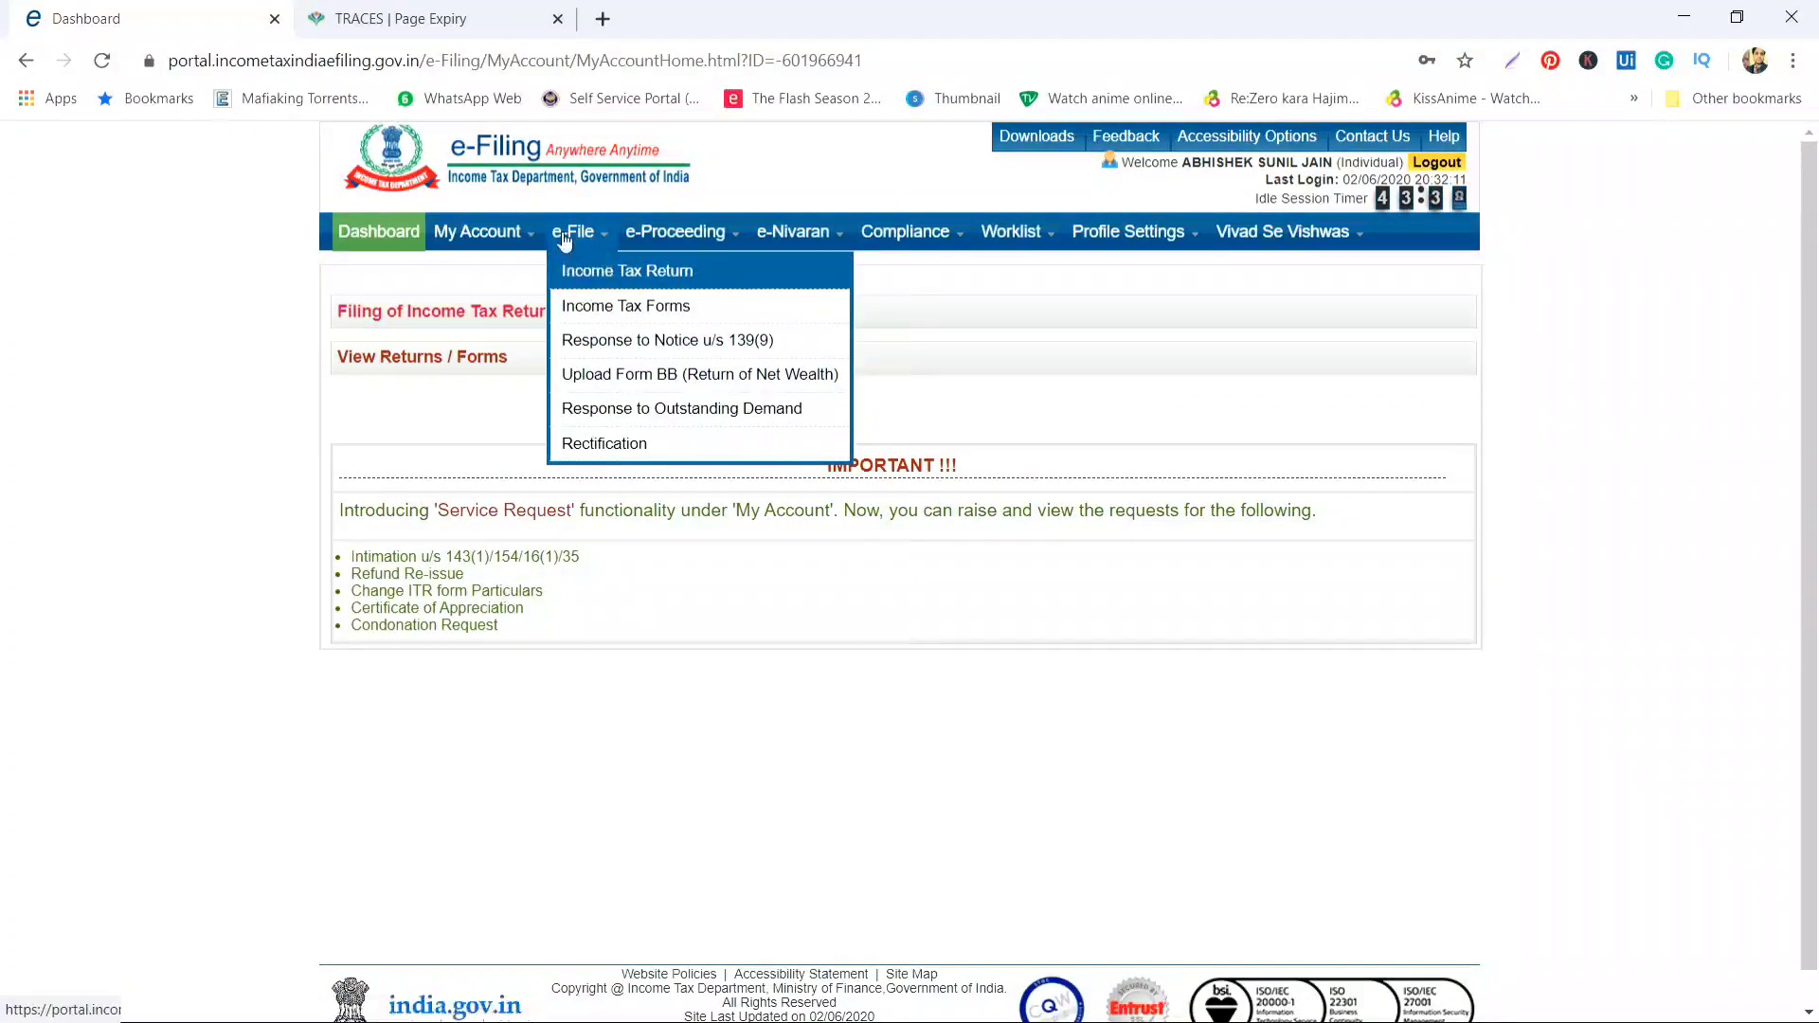
Start an Income Tax Return: AY 2020-21, ITR-1, Original/Revised Return, Prepare and Submit Online
{"action": "left_click", "coordinate": [668, 270]}
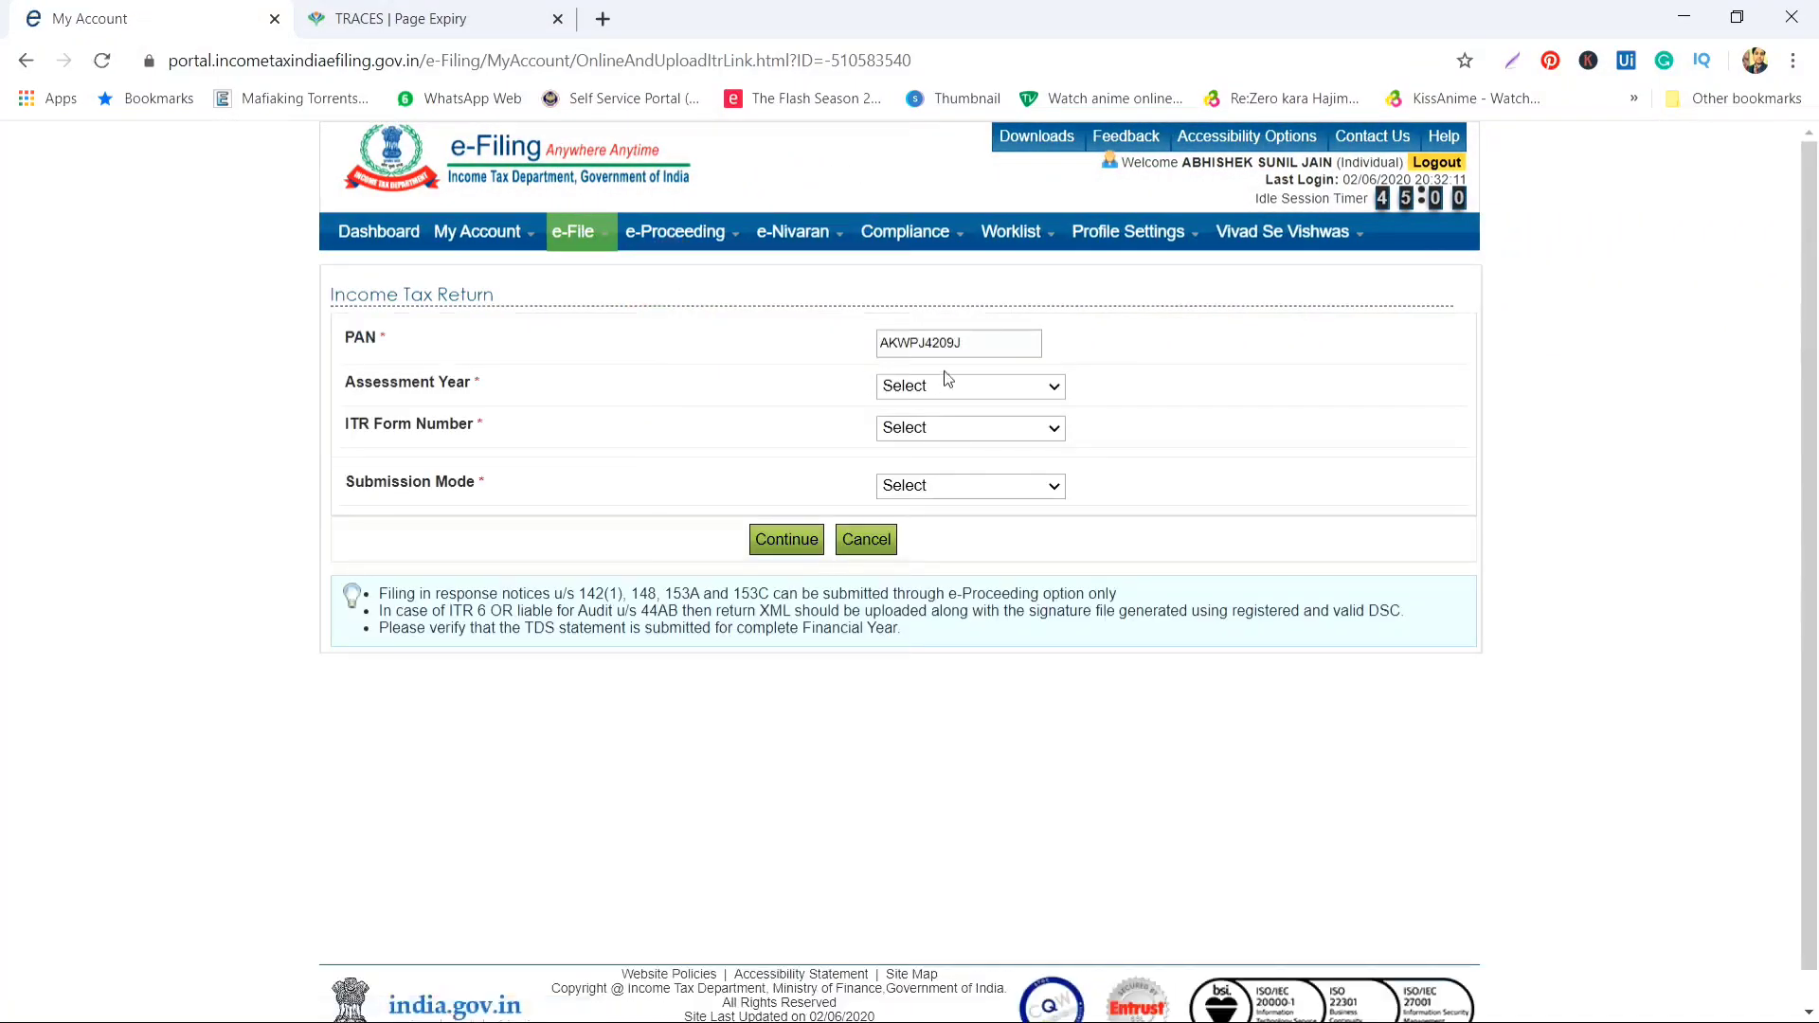
{"action": "left_click", "coordinate": [949, 387]}
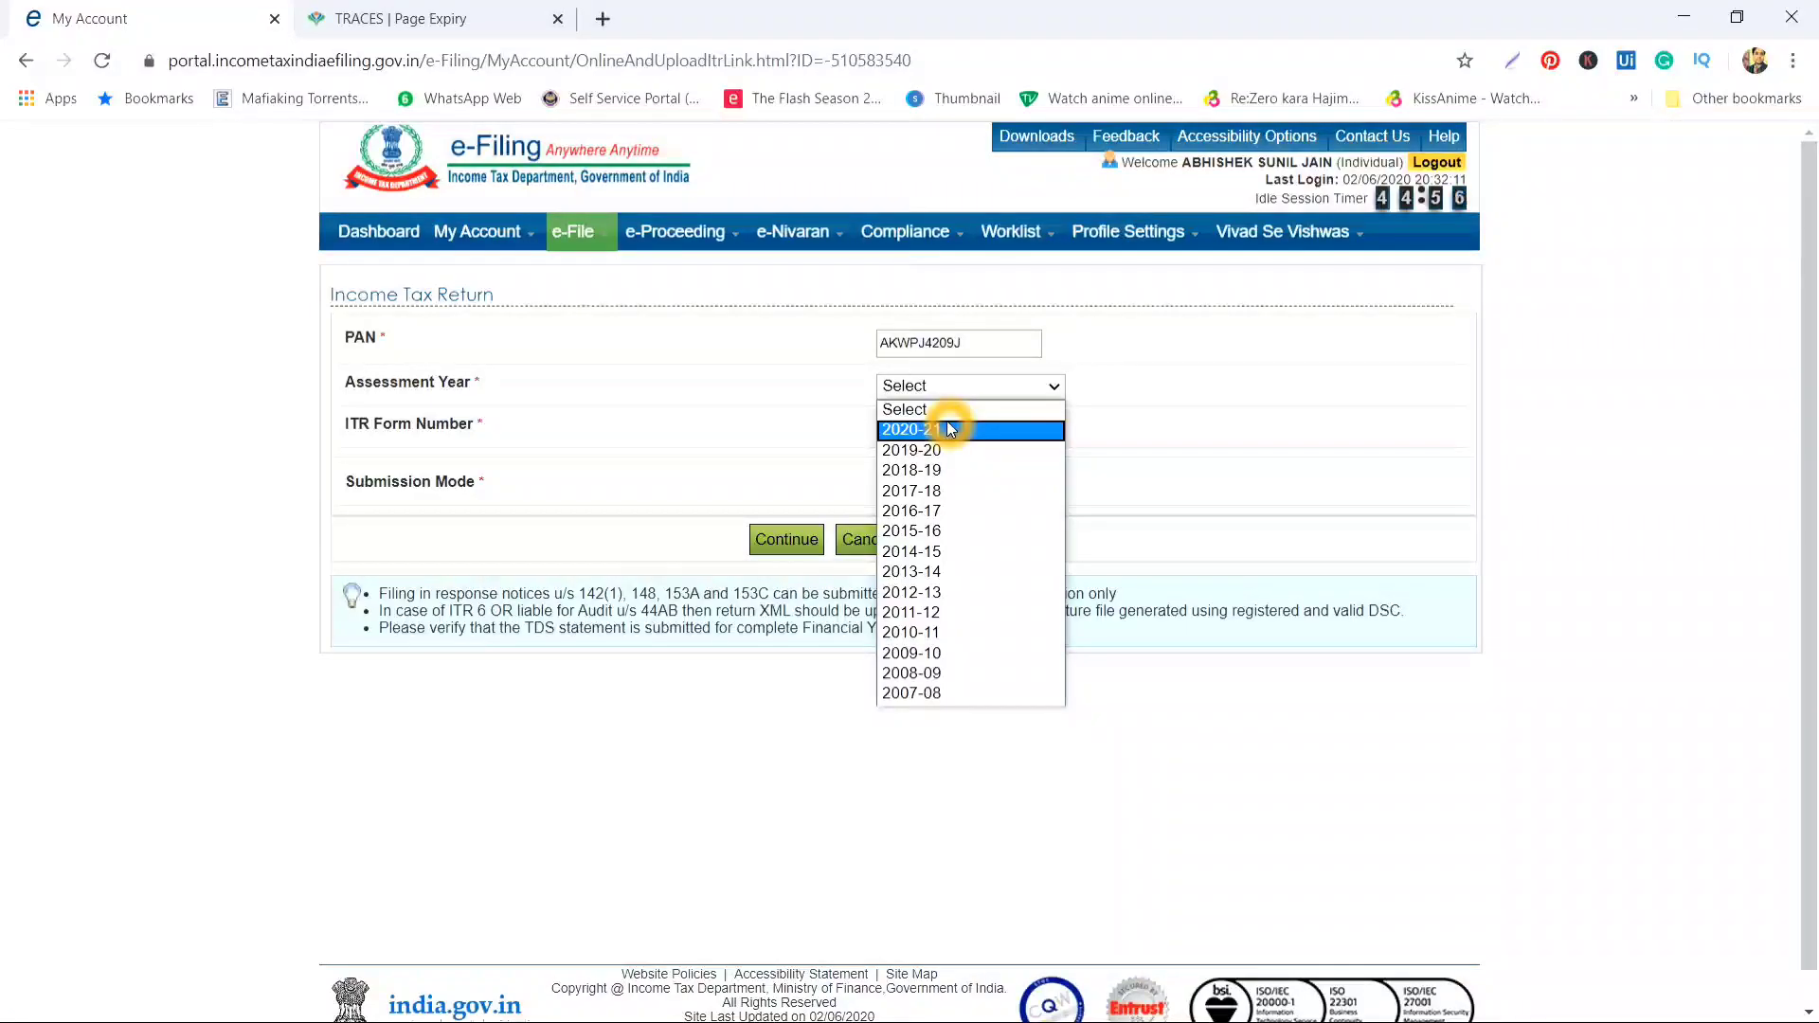
{"action": "left_click", "coordinate": [948, 428]}
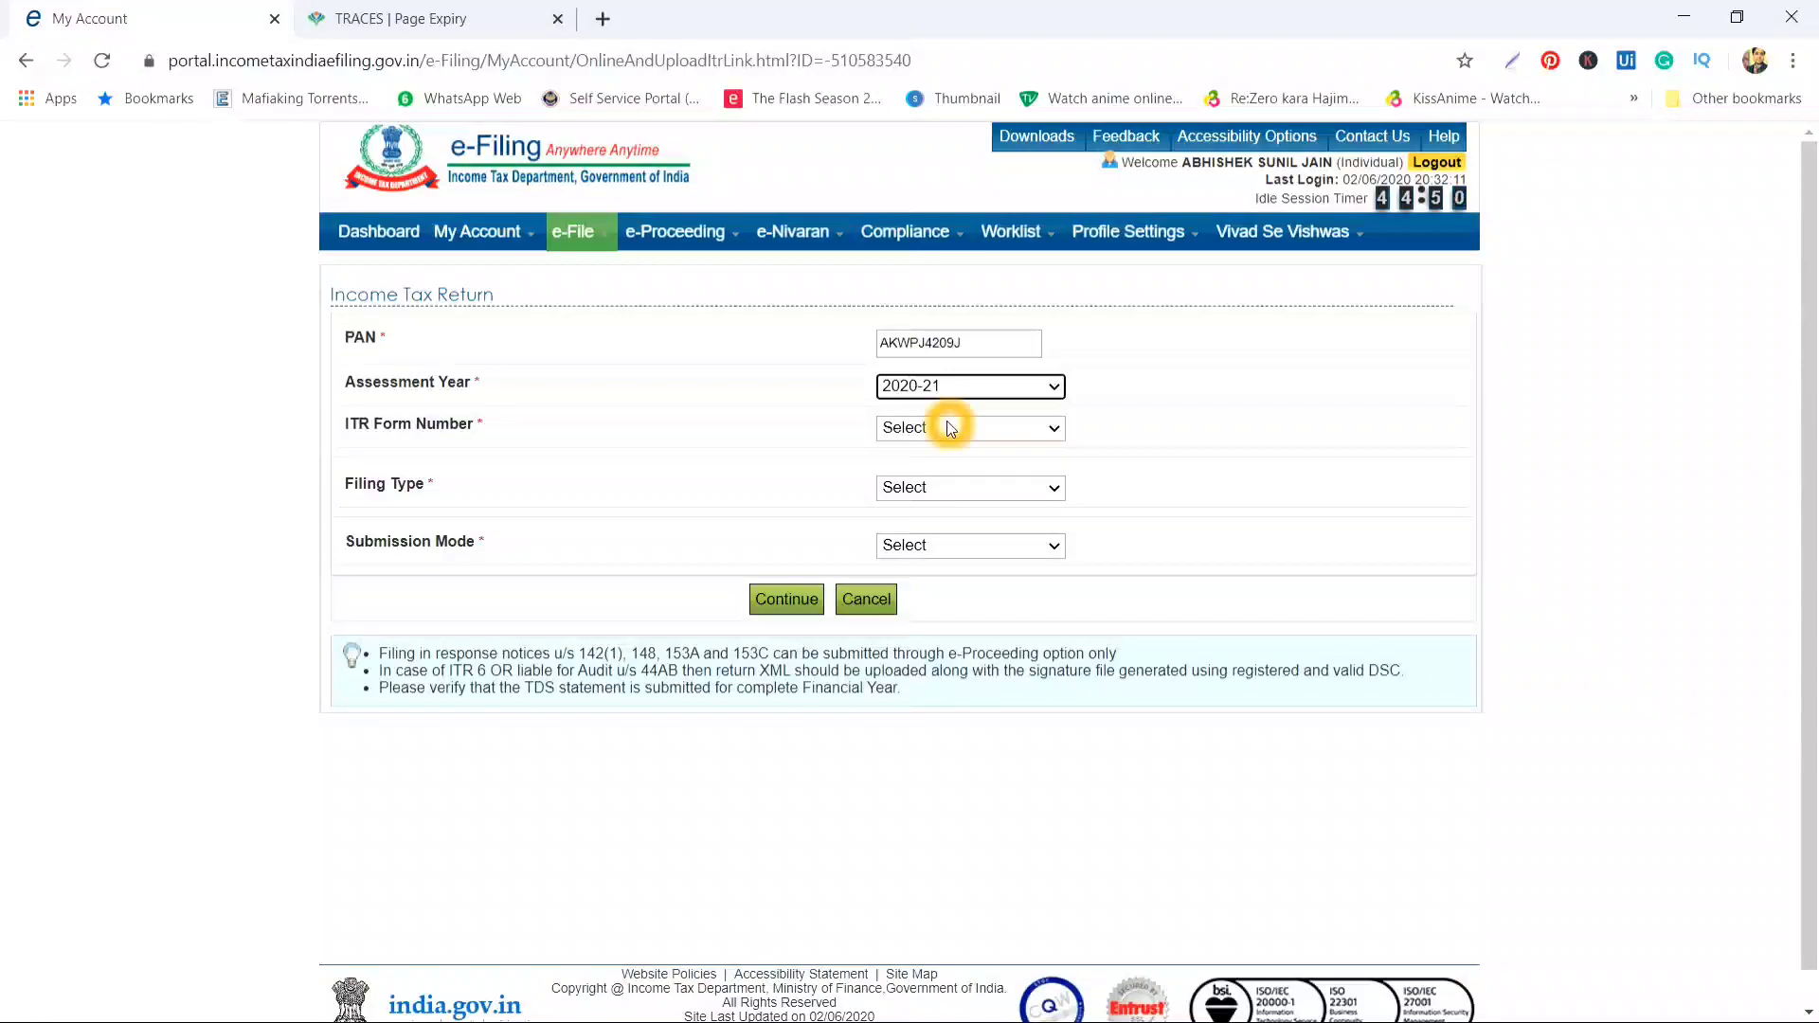
{"action": "left_click", "coordinate": [950, 428]}
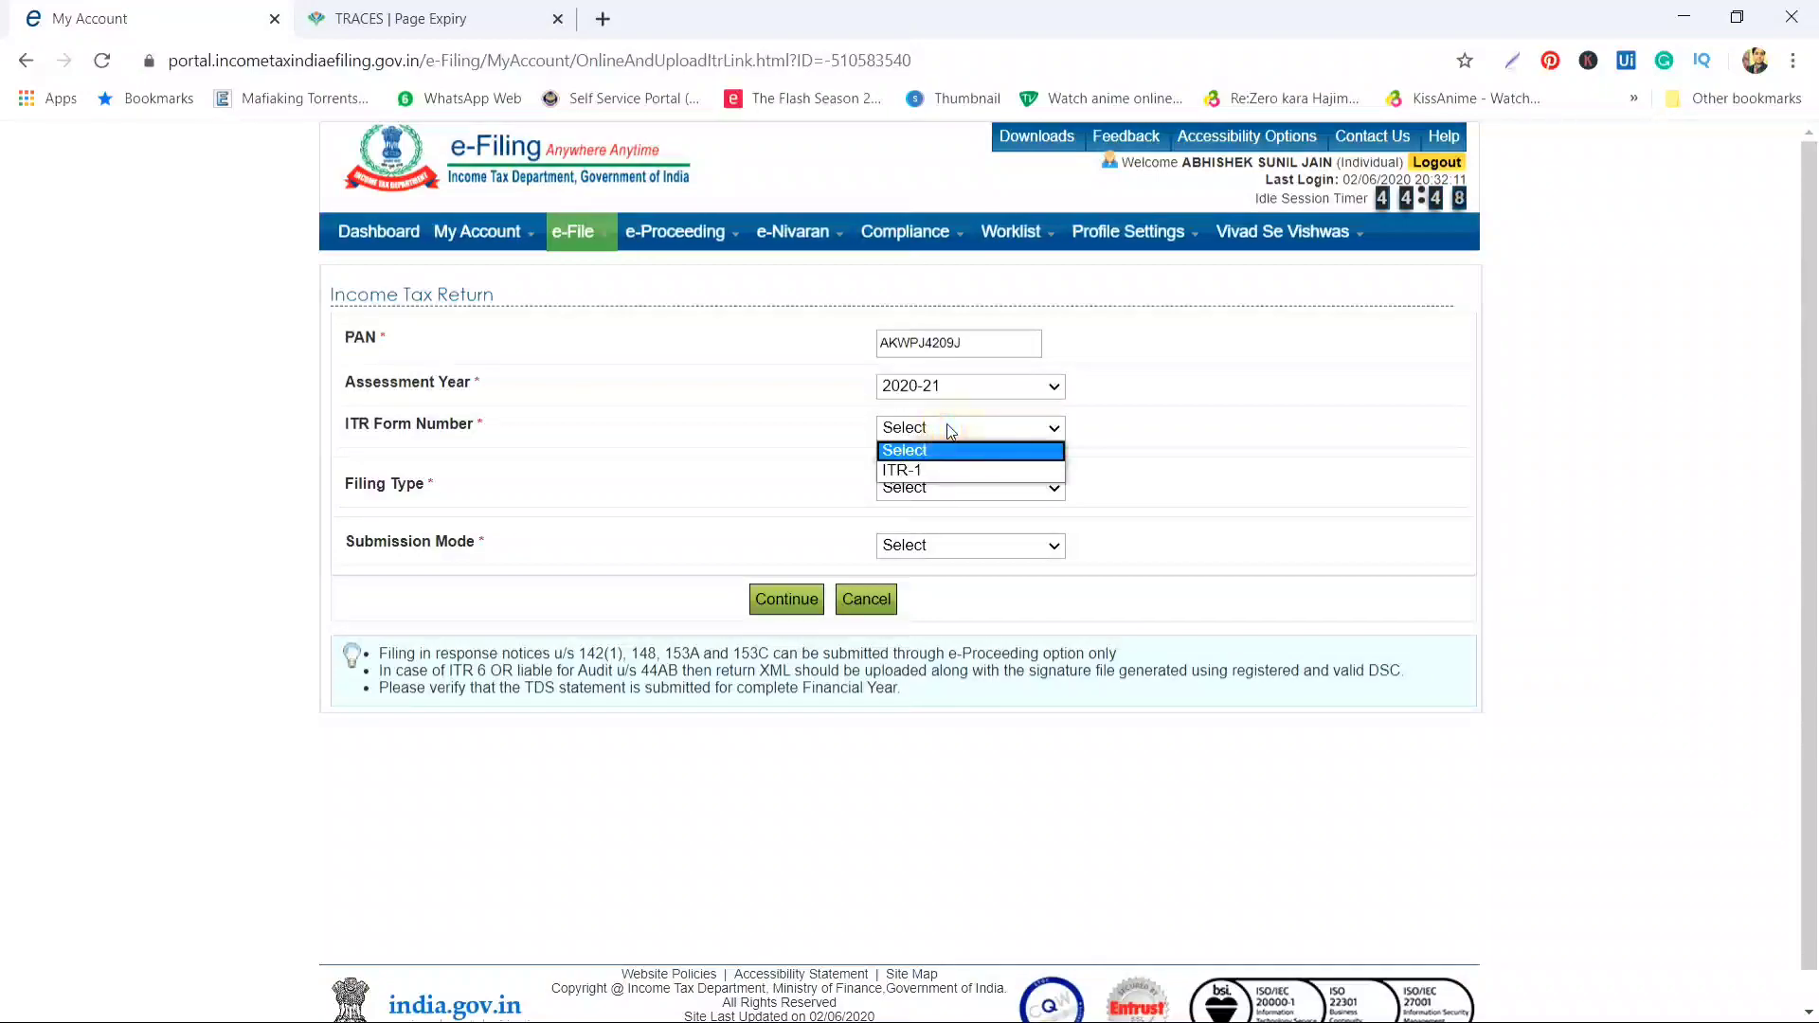
{"action": "left_click", "coordinate": [933, 473]}
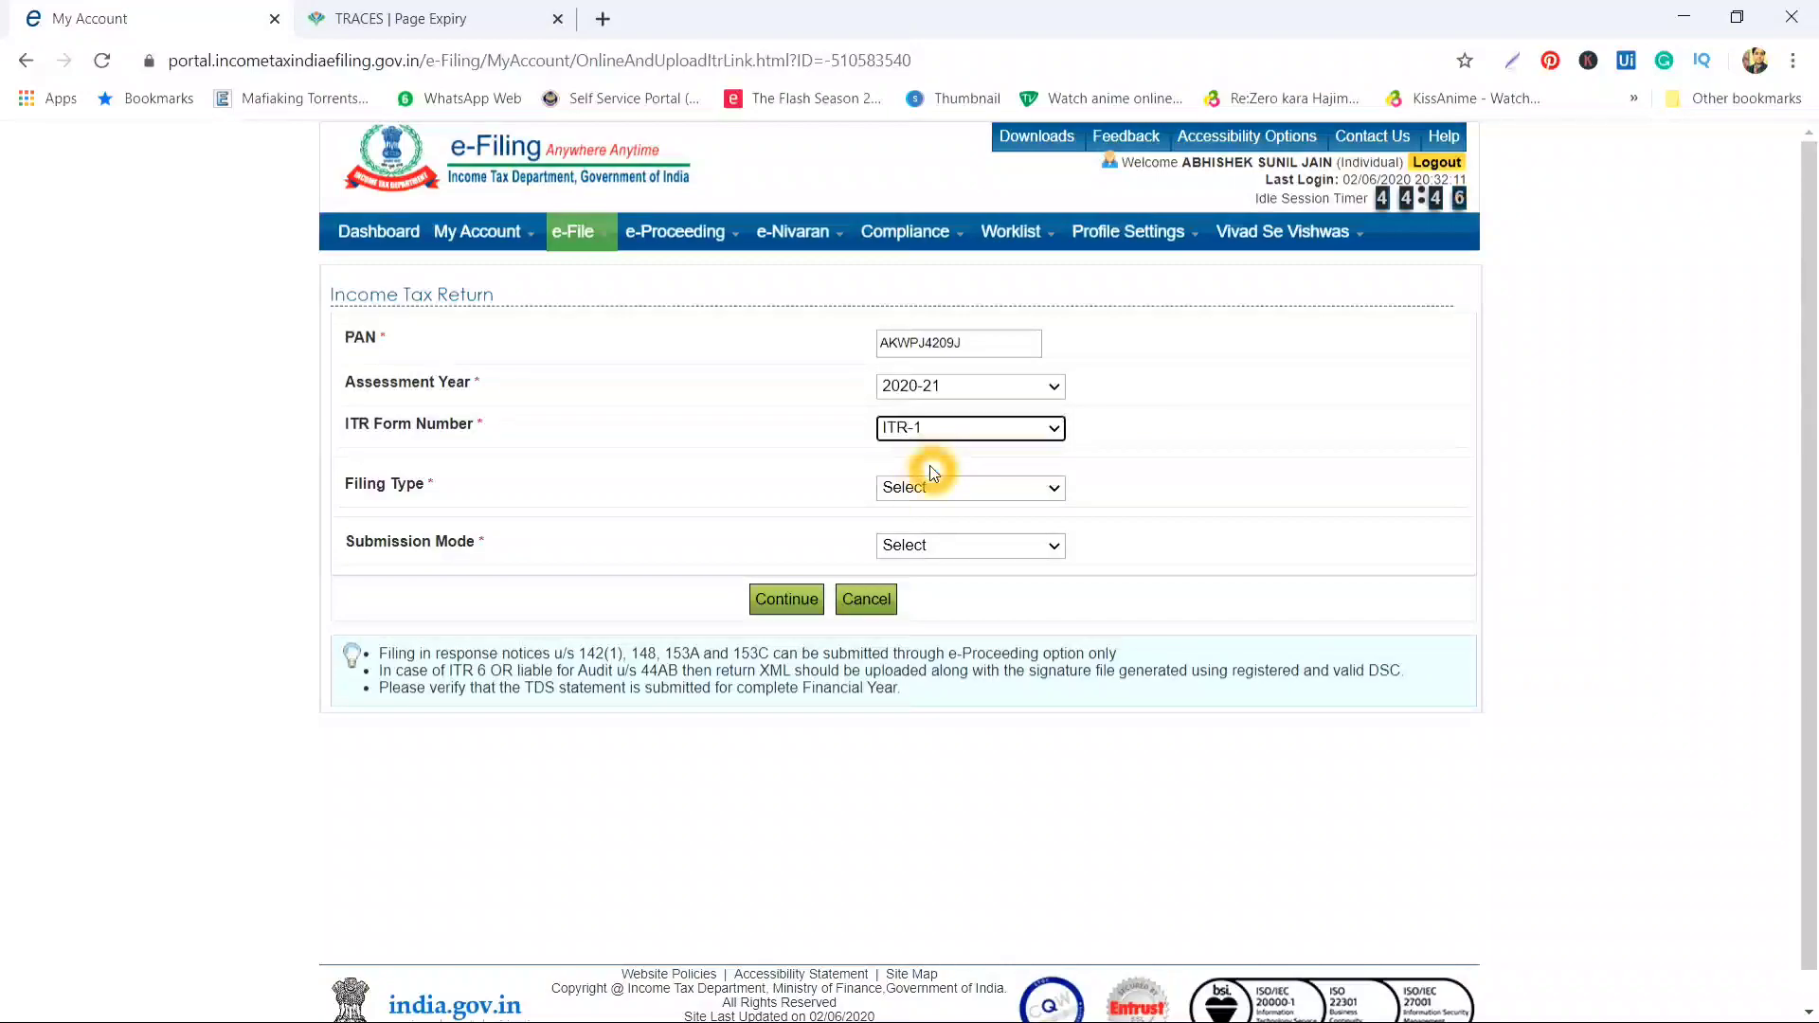
{"action": "left_click", "coordinate": [913, 490]}
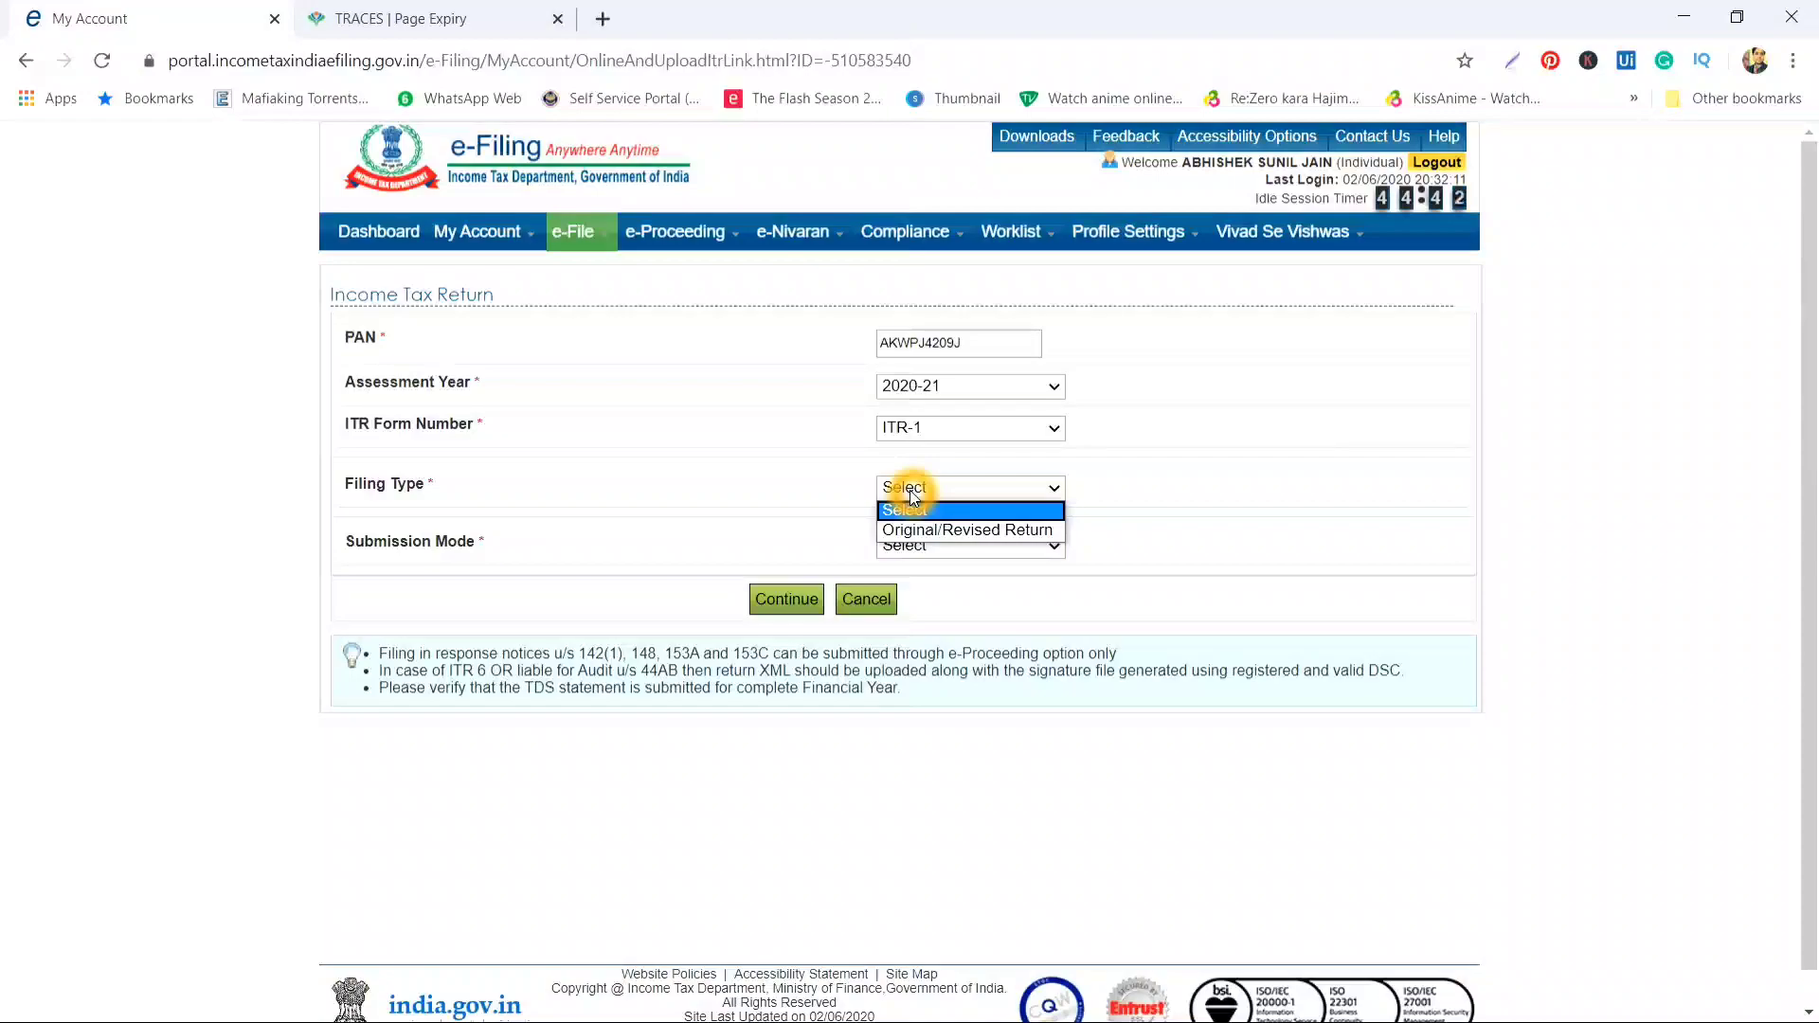
{"action": "left_click", "coordinate": [916, 531]}
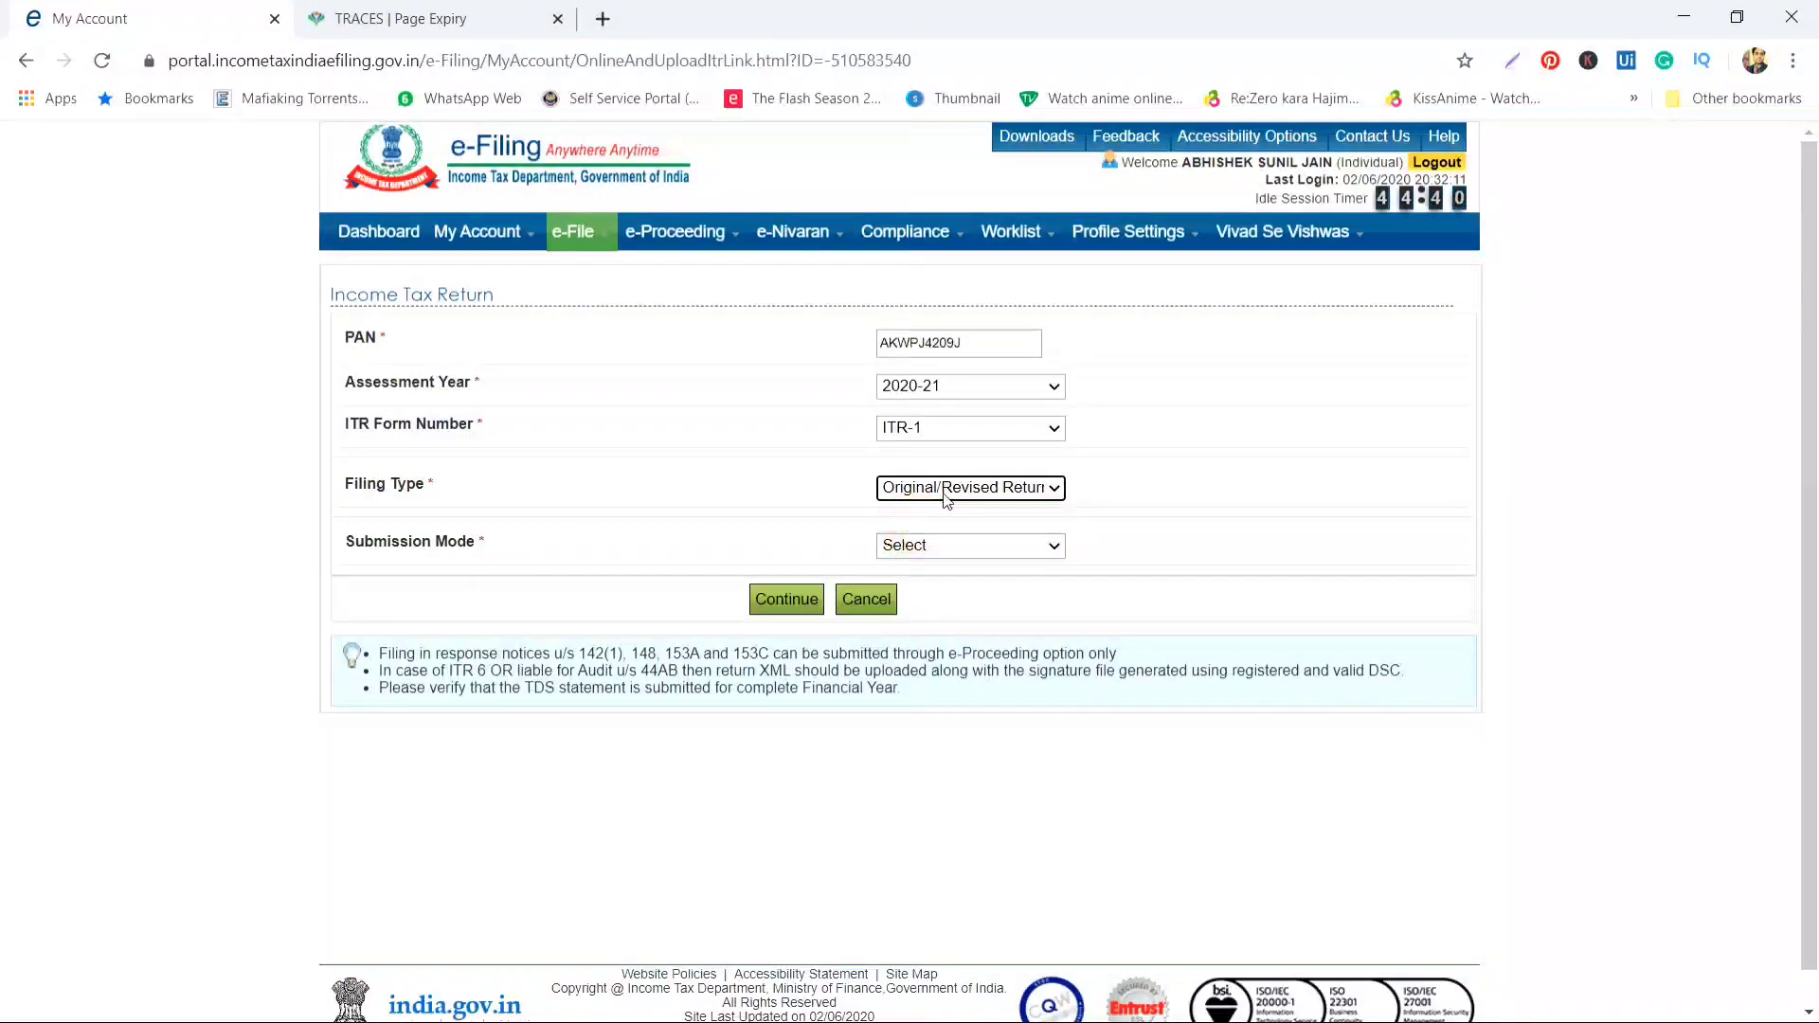
{"action": "left_click", "coordinate": [928, 544]}
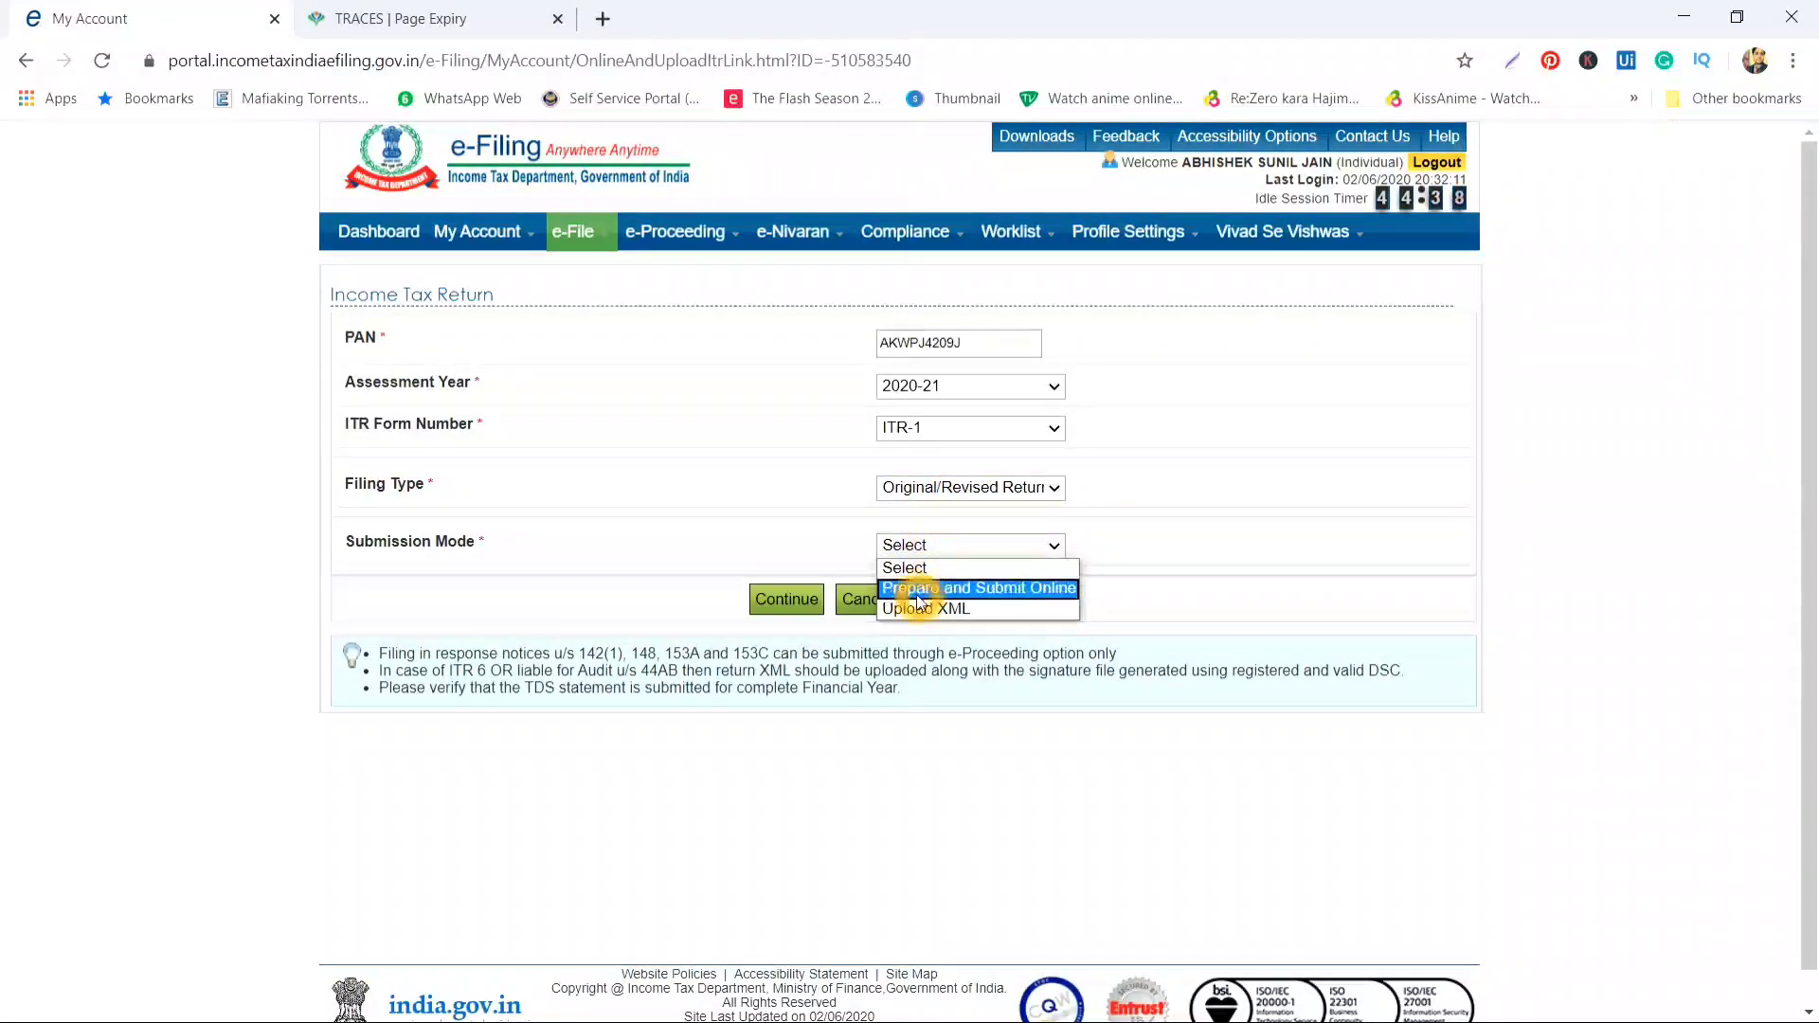
{"action": "left_click", "coordinate": [1044, 598]}
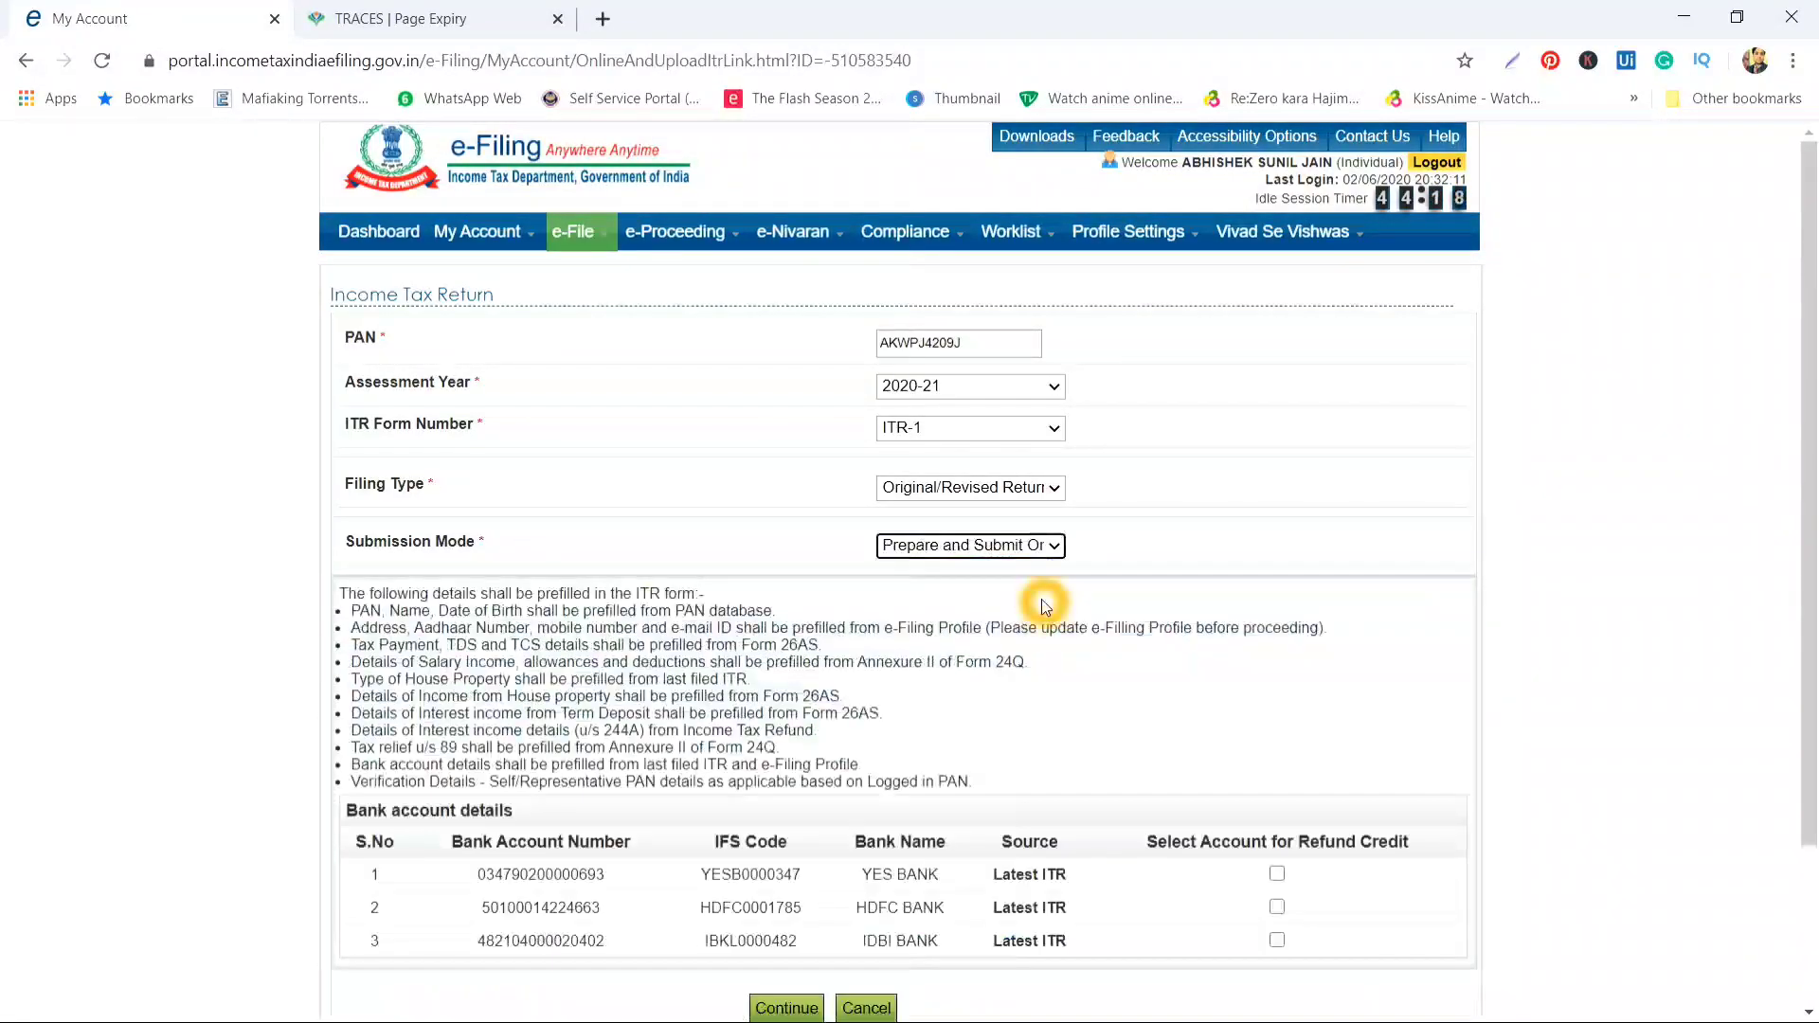
Mark the YES BANK, HDFC BANK and IDBI BANK accounts for refund and accept prefill consent
{"action": "scroll", "coordinate": [1042, 600], "scroll_direction": "down", "scroll_amount": 2}
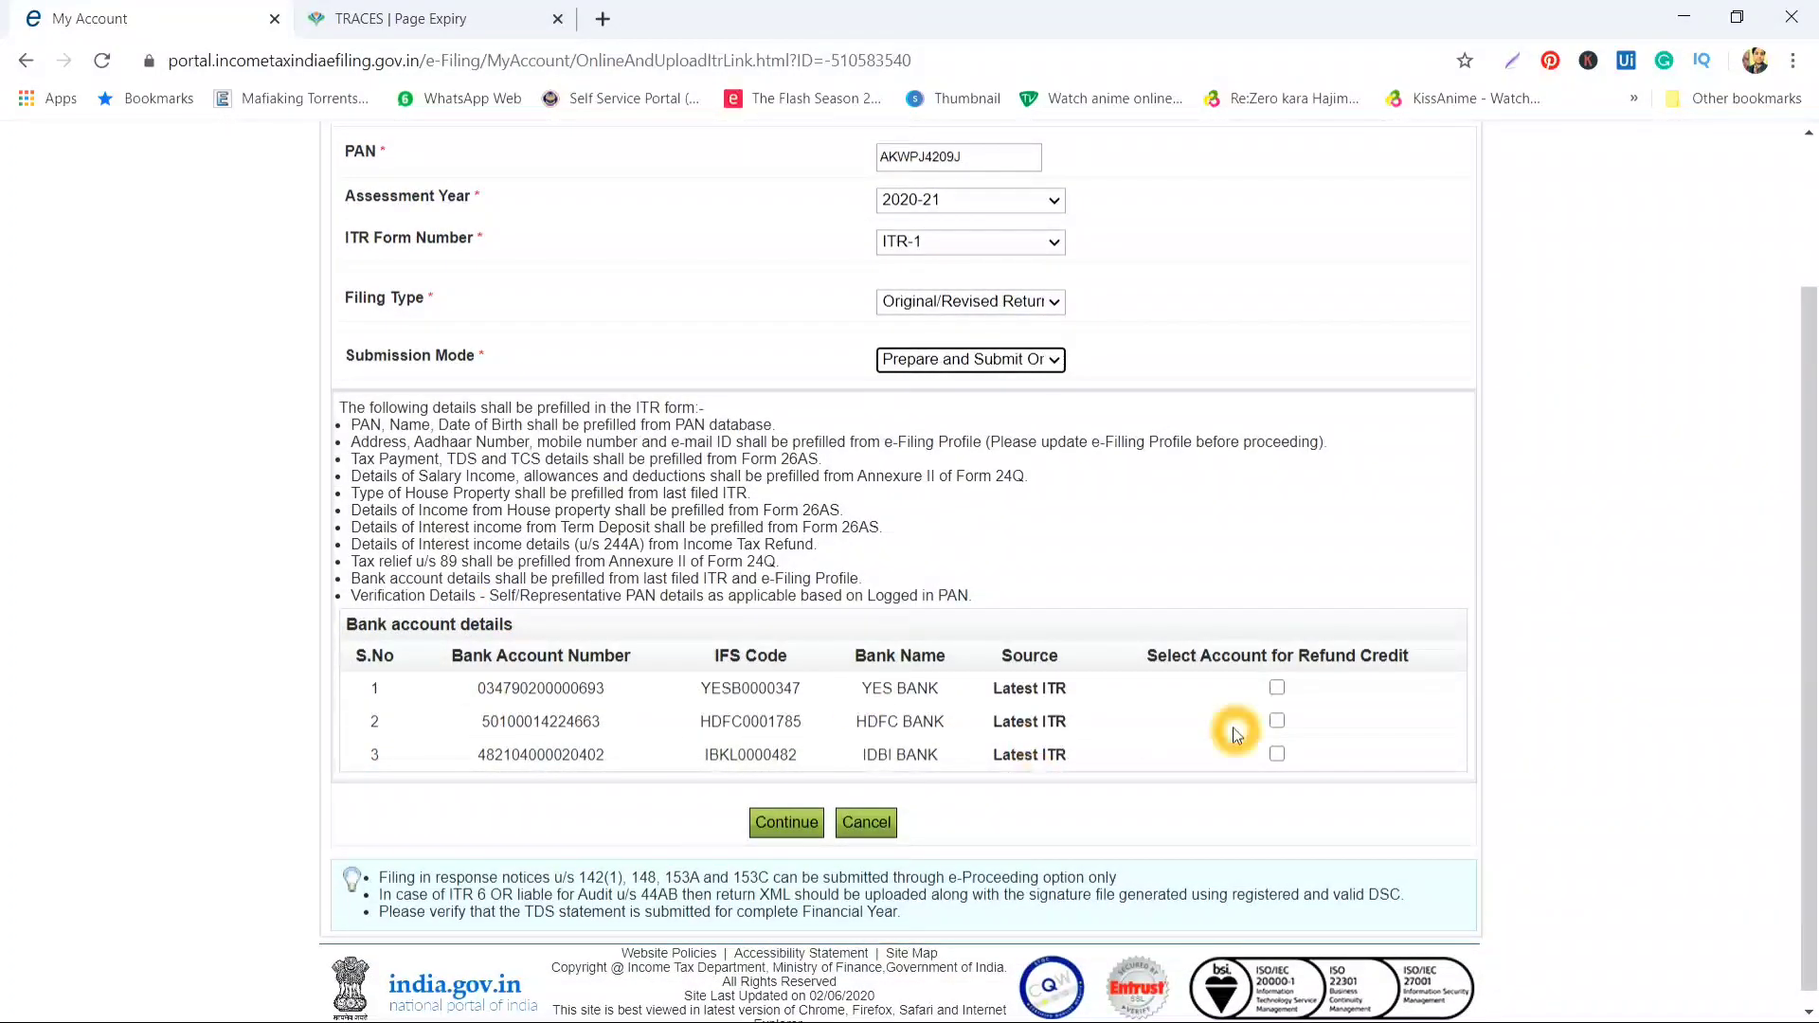
{"action": "left_click", "coordinate": [1277, 688]}
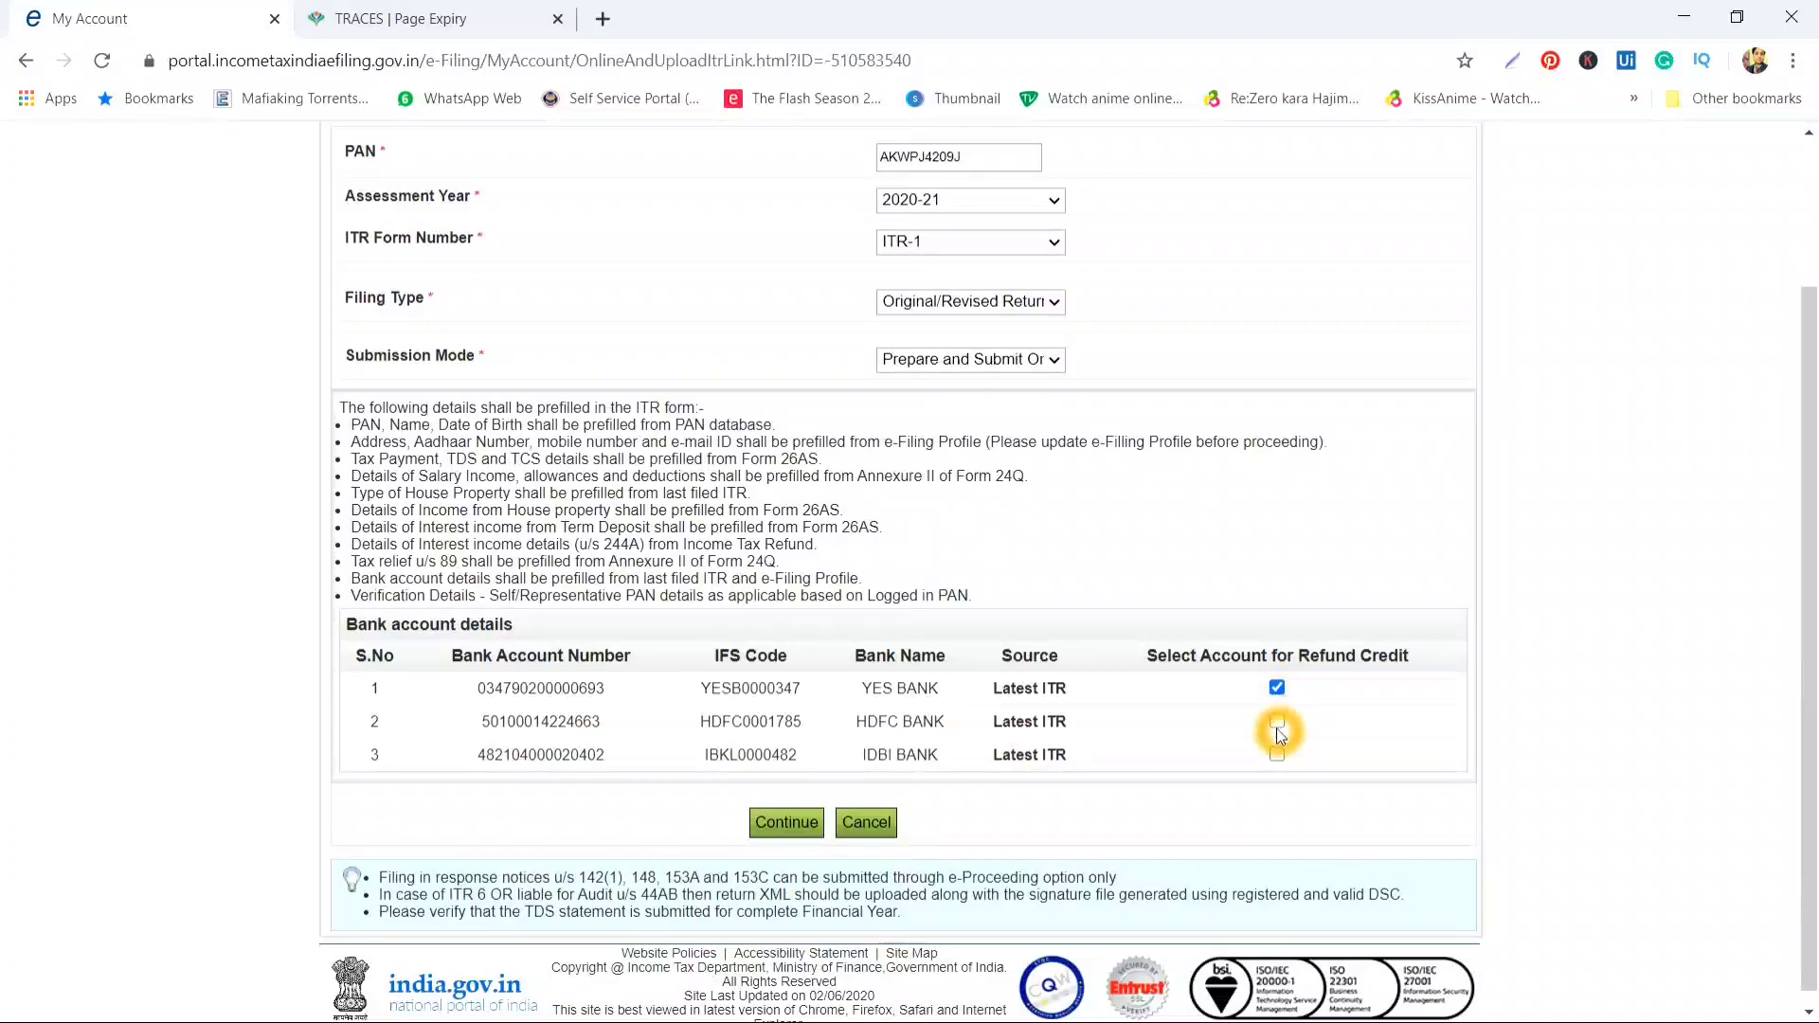
{"action": "left_click", "coordinate": [1277, 721]}
{"action": "left_click", "coordinate": [1277, 754]}
{"action": "left_click", "coordinate": [786, 822]}
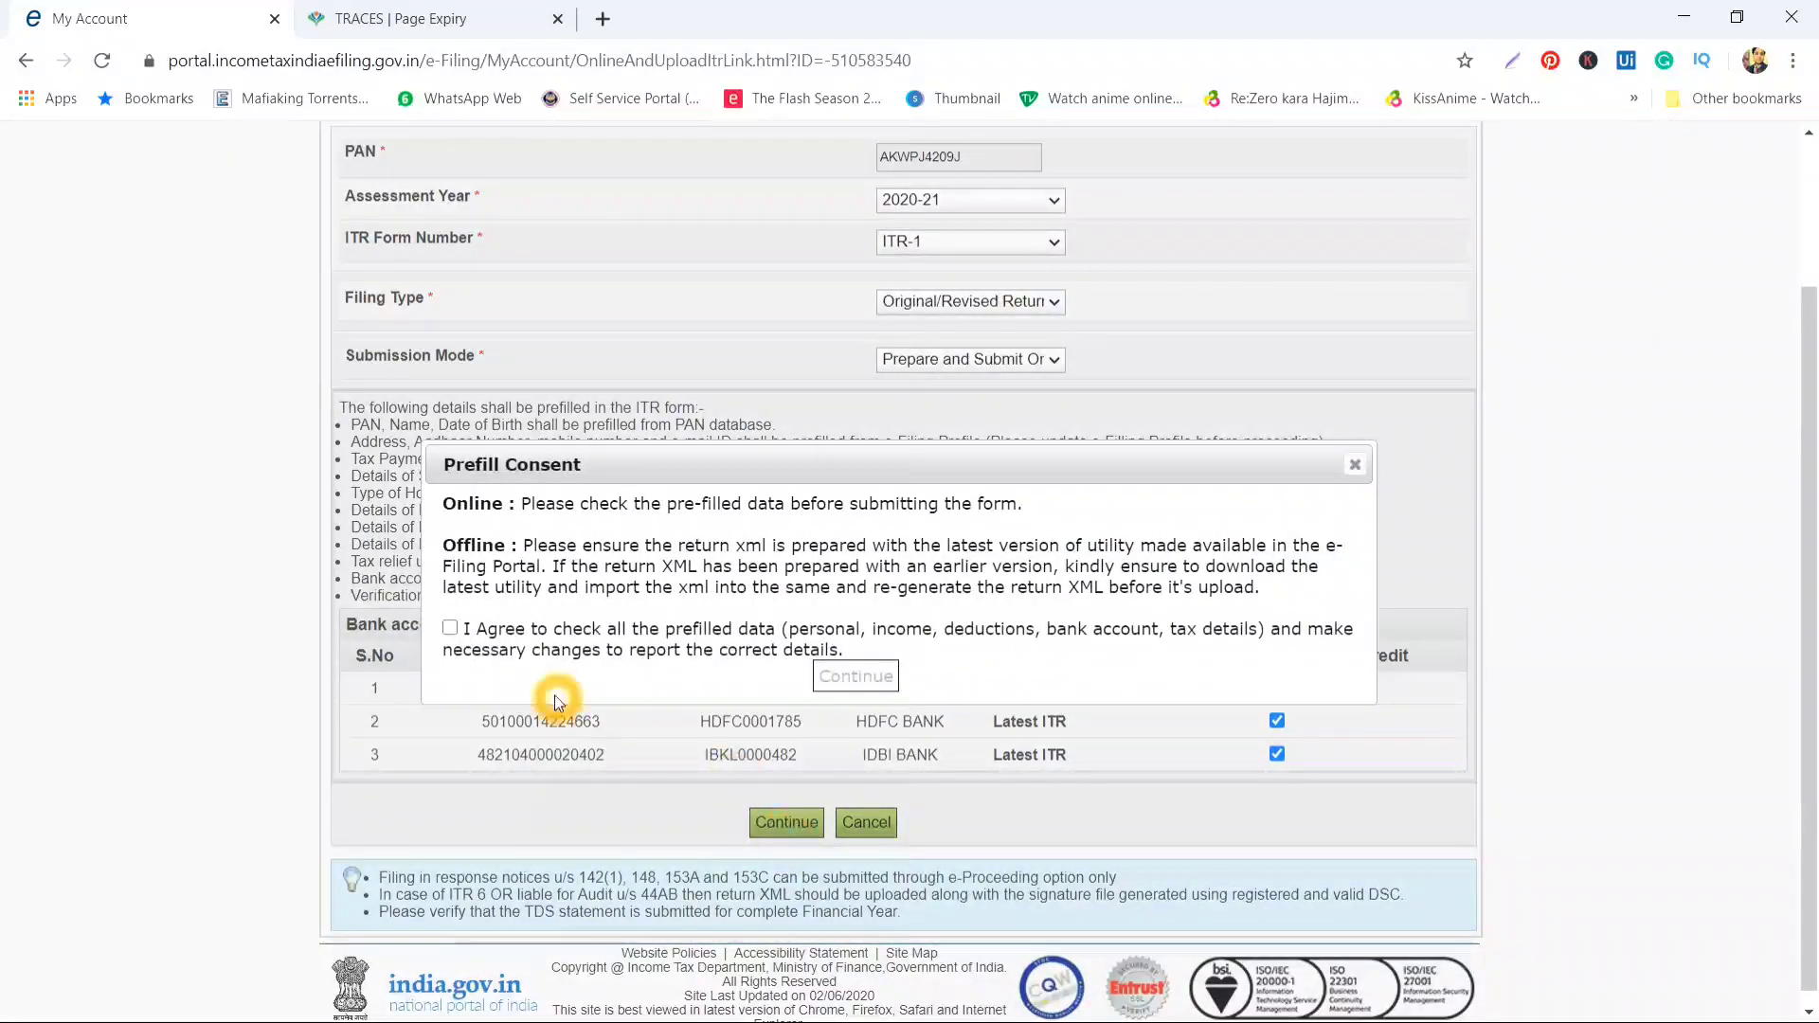
{"action": "left_click", "coordinate": [450, 628]}
{"action": "left_click", "coordinate": [866, 673]}
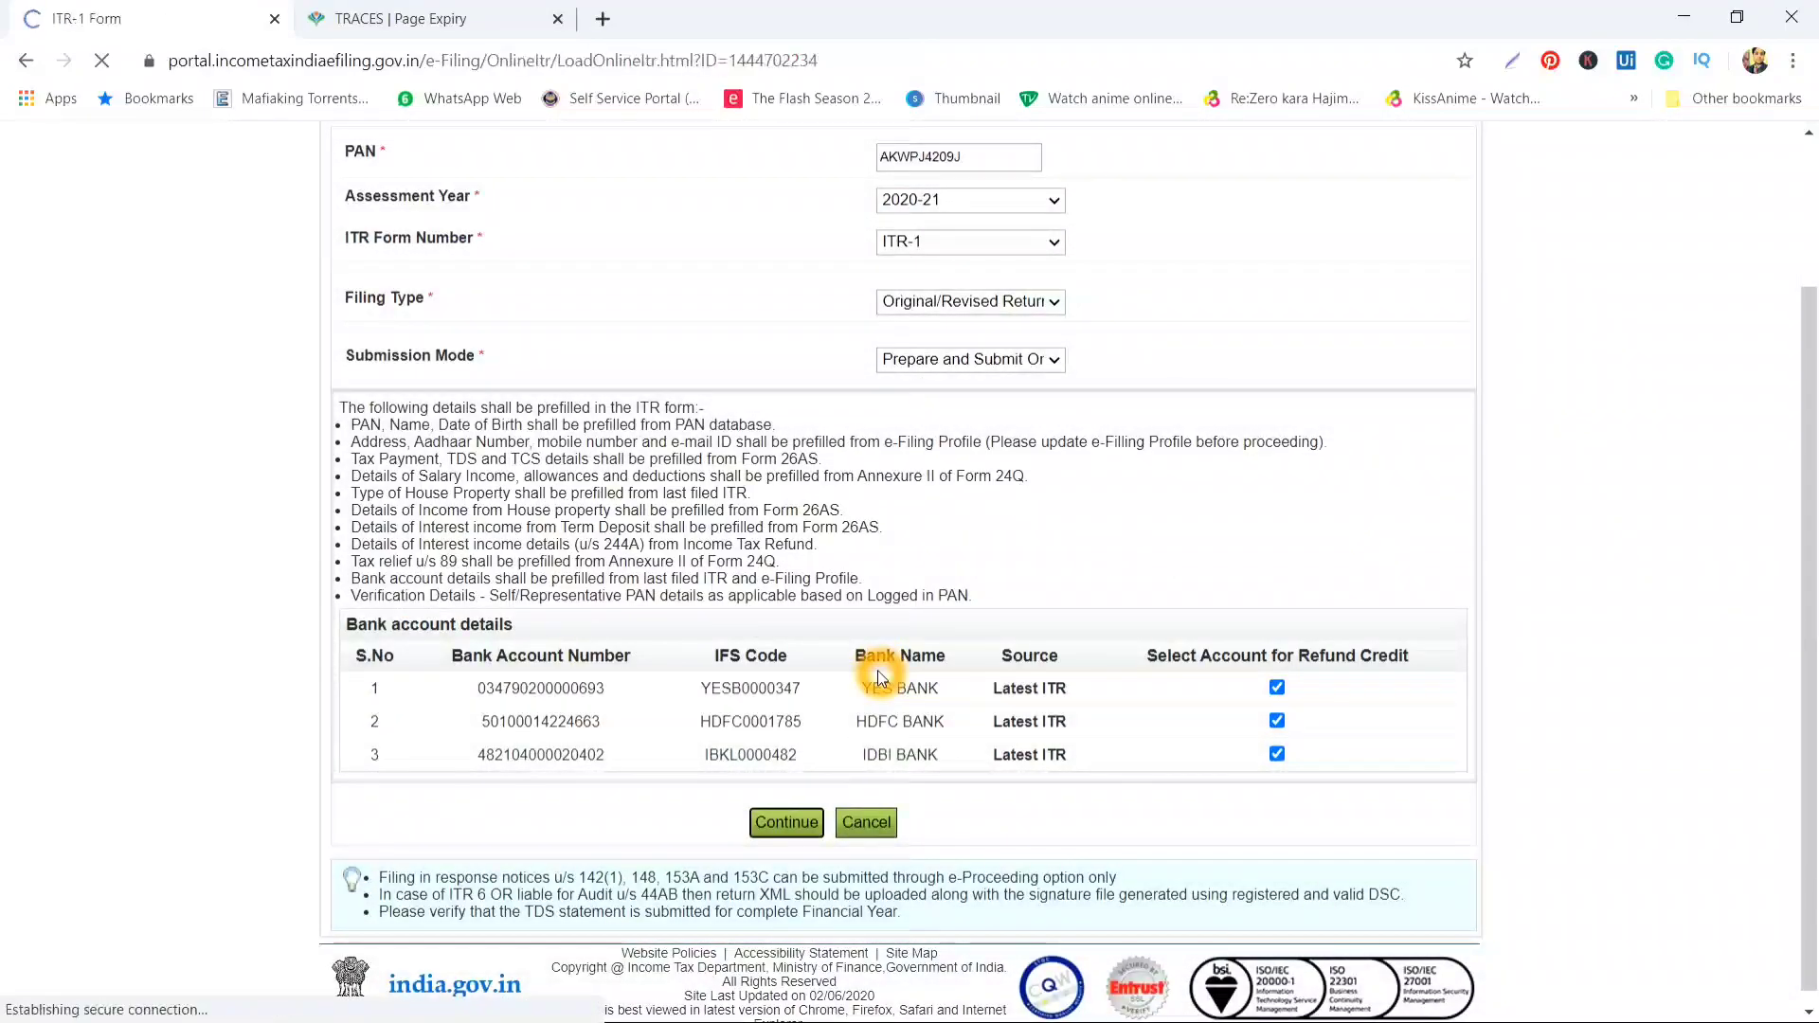
{"action": "scroll", "coordinate": [879, 672], "scroll_direction": "down", "scroll_amount": 3}
{"action": "scroll", "coordinate": [879, 673], "scroll_direction": "up", "scroll_amount": 3}
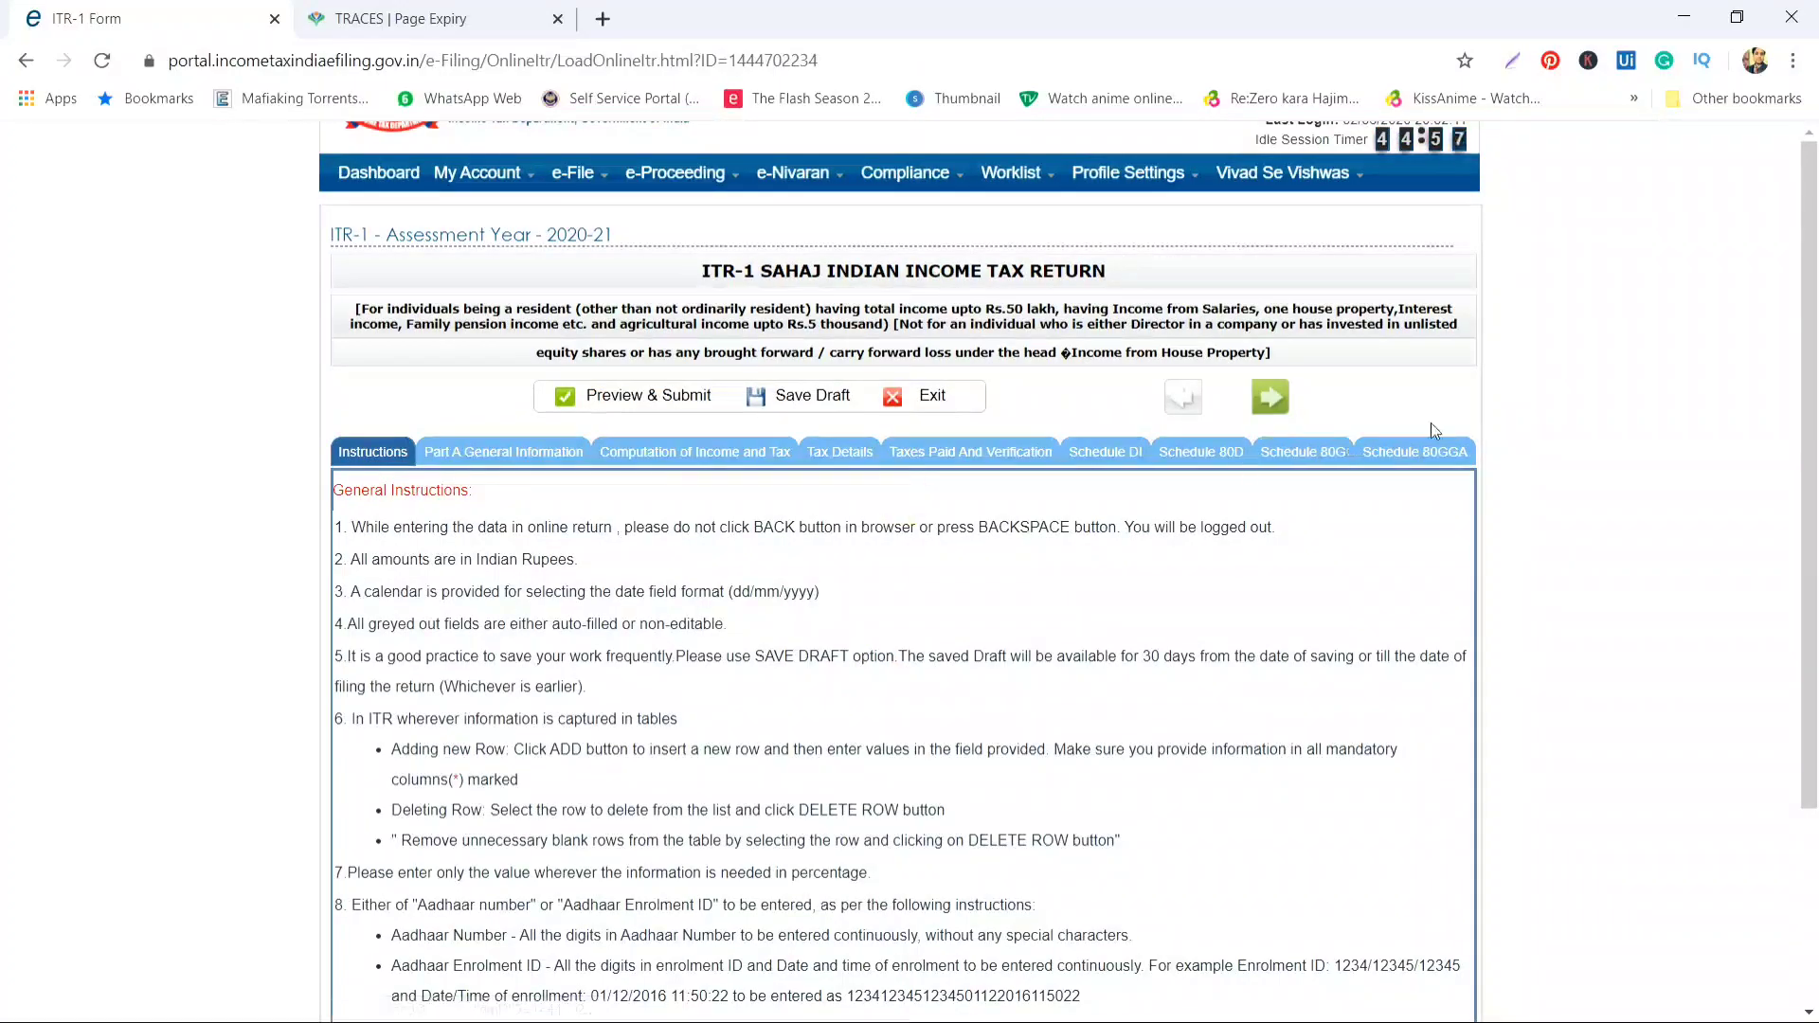
{"action": "left_click", "coordinate": [576, 503]}
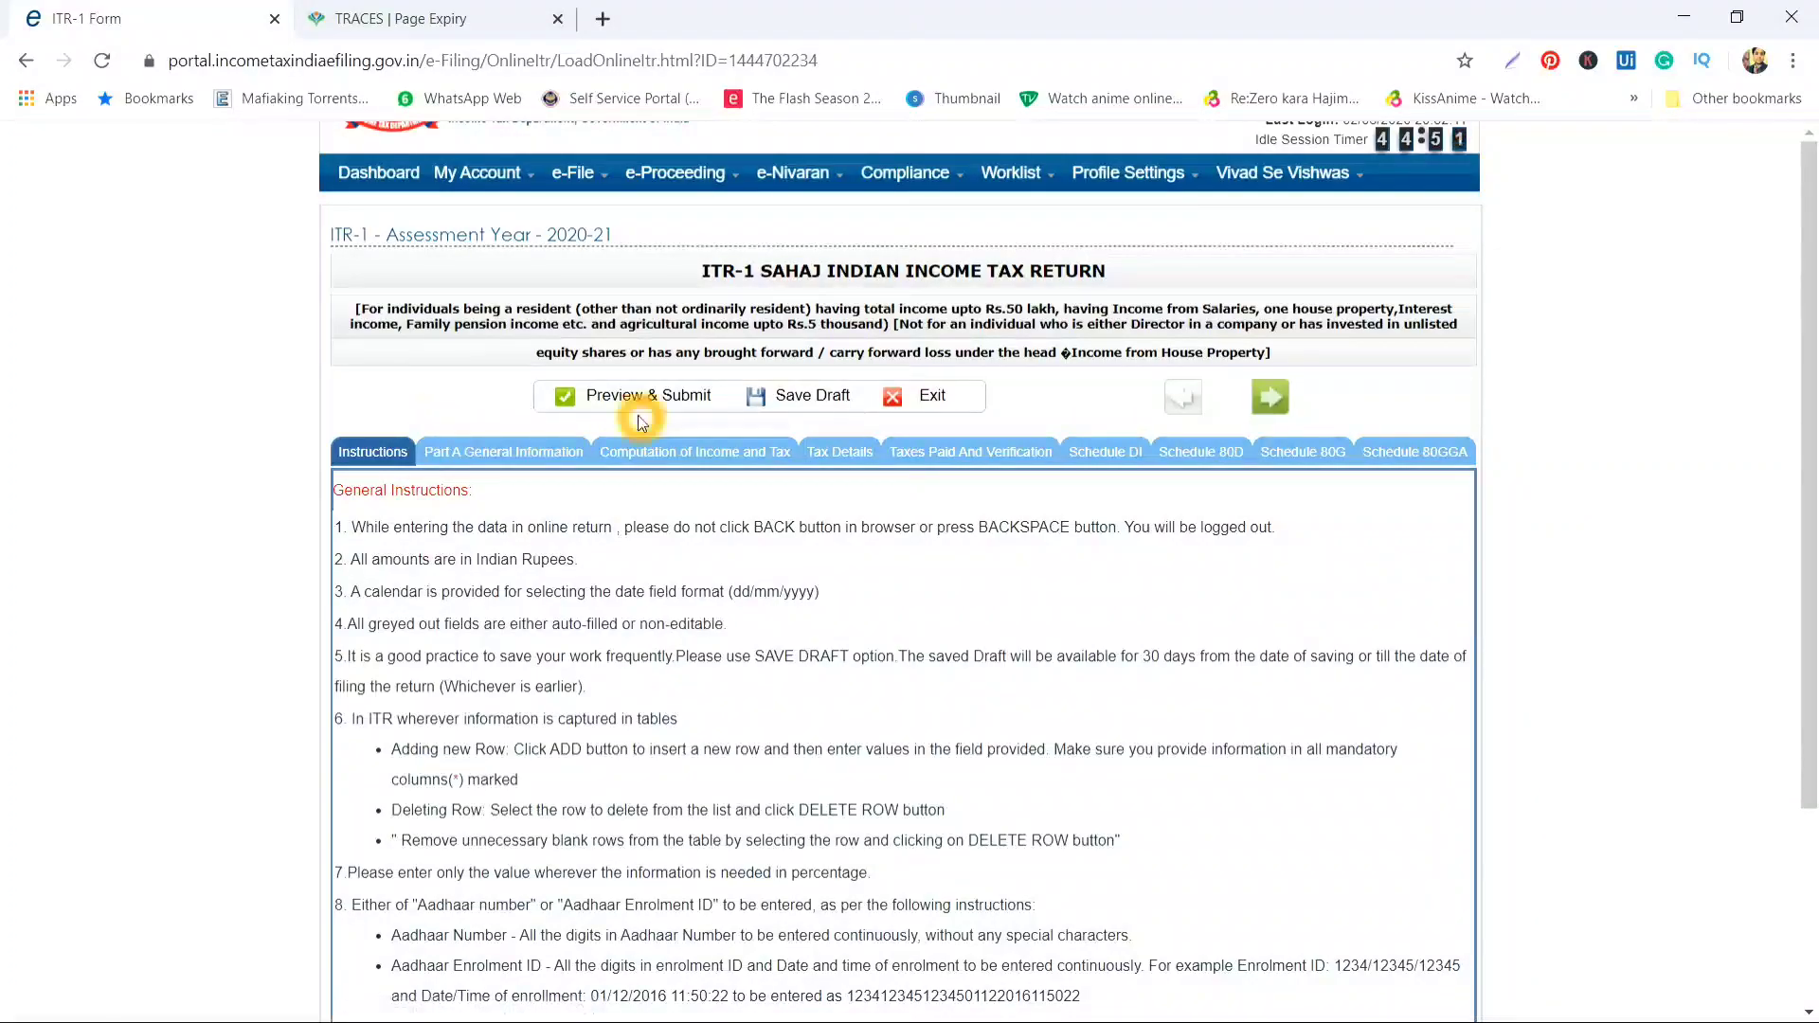
{"action": "left_click", "coordinate": [869, 268]}
{"action": "left_click", "coordinate": [853, 280]}
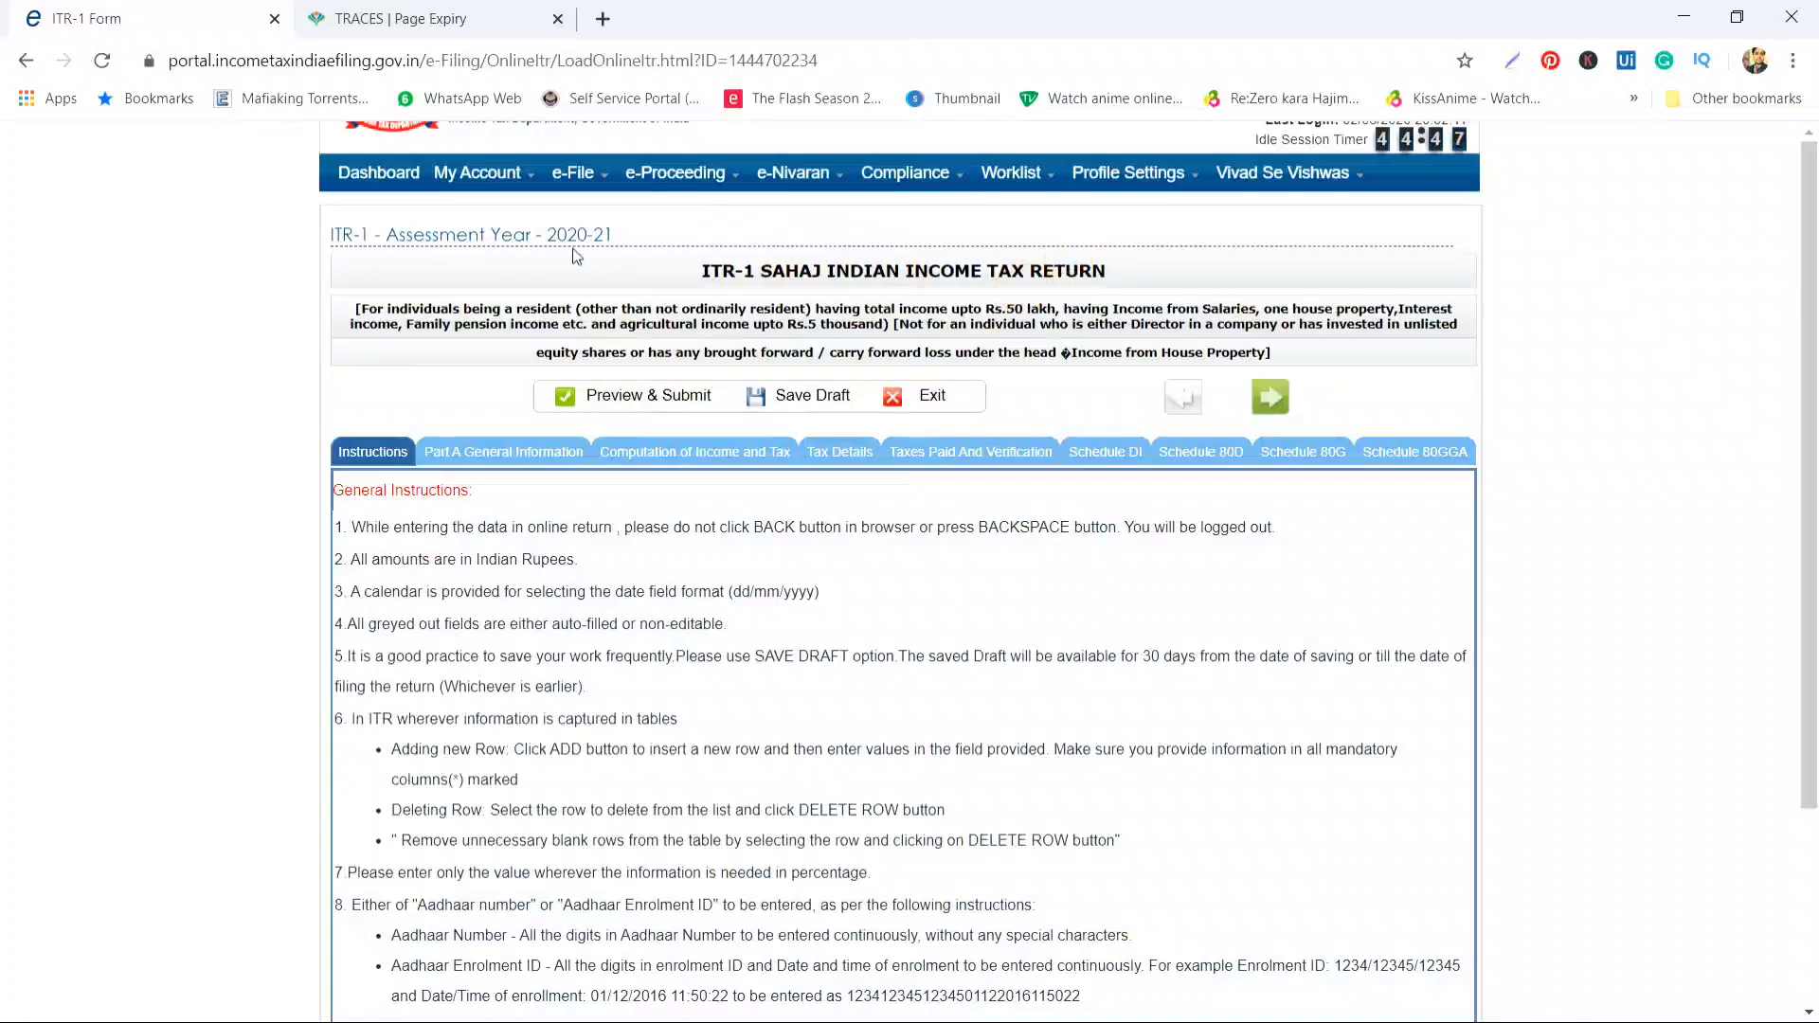
{"action": "left_click", "coordinate": [368, 318]}
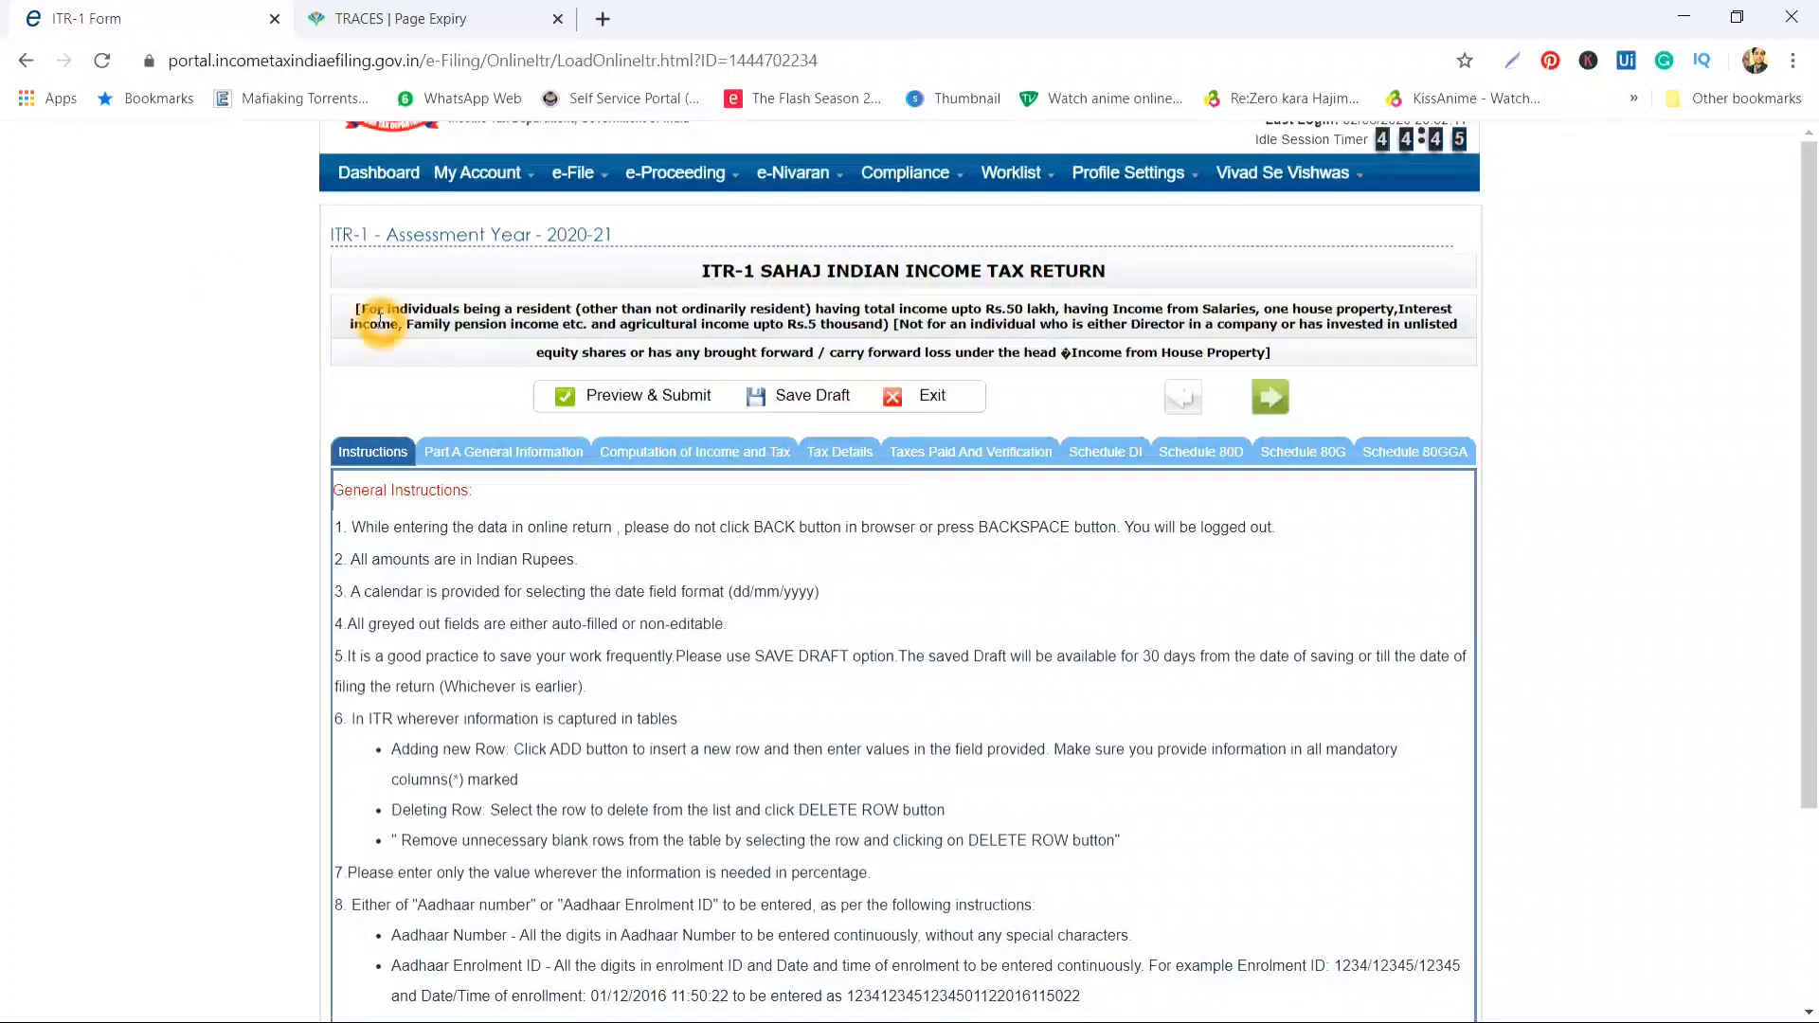
{"action": "left_click", "coordinate": [938, 301]}
{"action": "left_click", "coordinate": [1228, 327]}
{"action": "left_click", "coordinate": [811, 277]}
{"action": "left_click", "coordinate": [393, 286]}
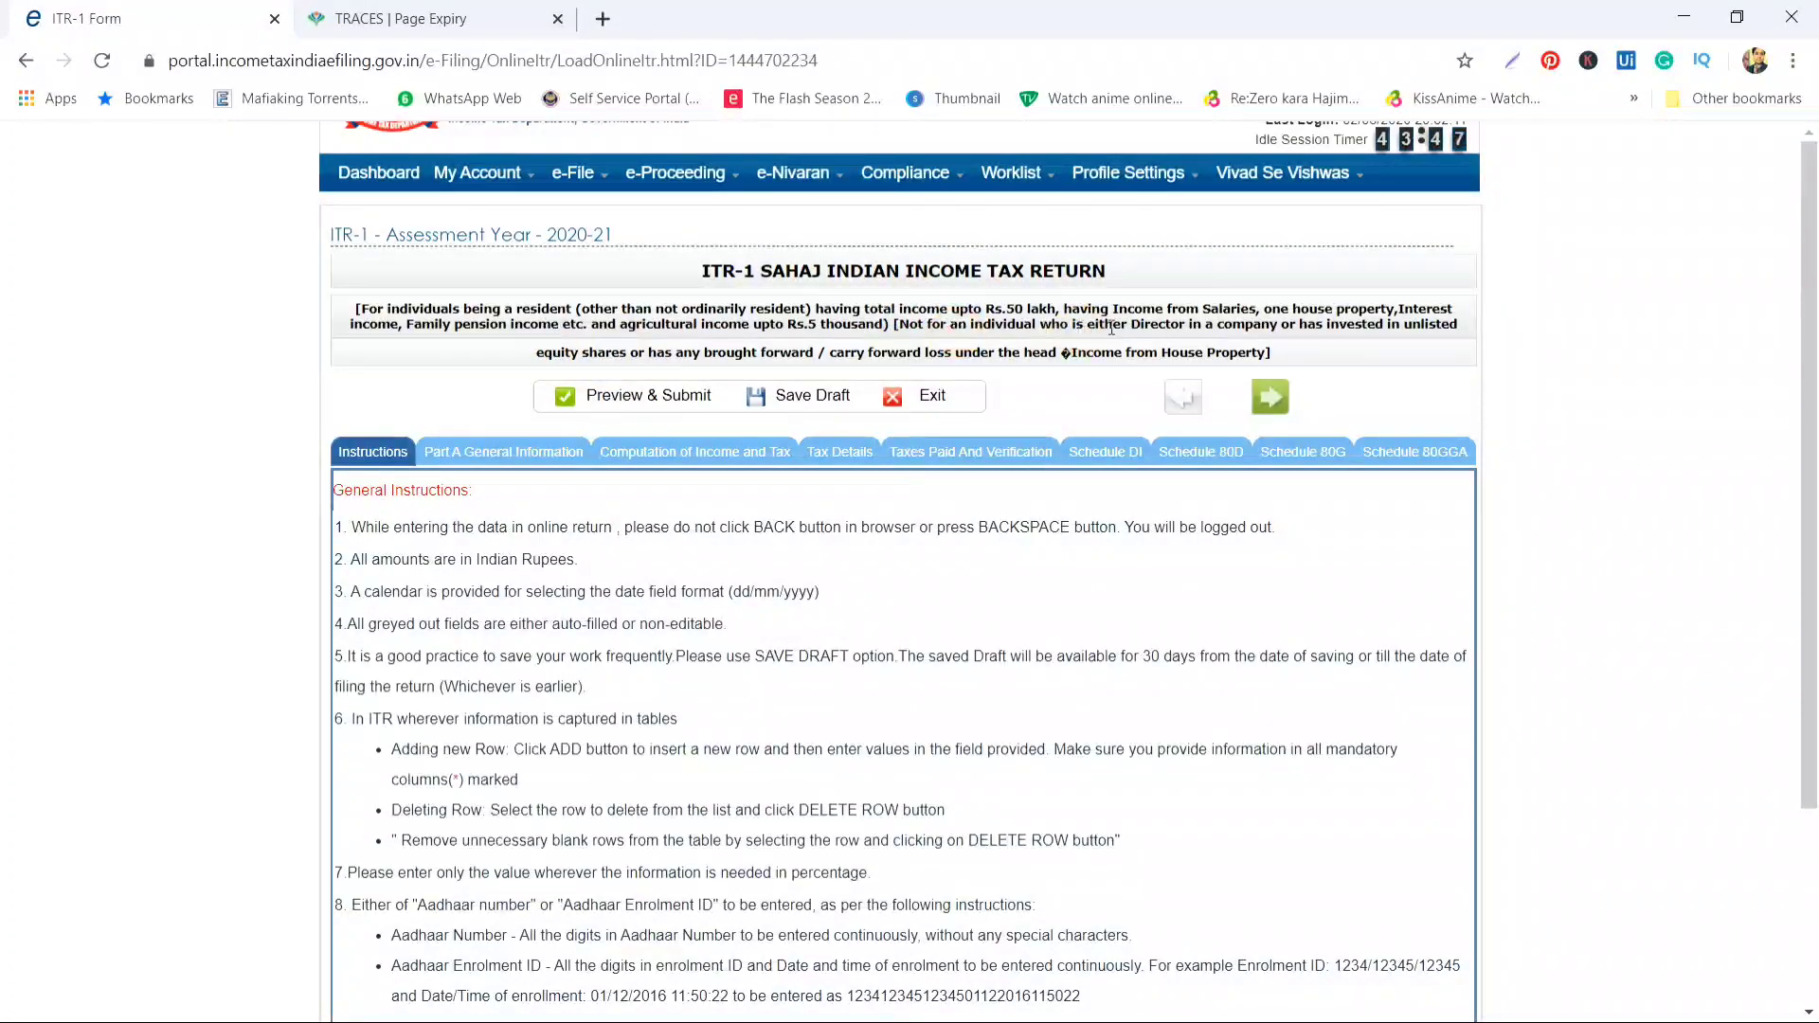
{"action": "left_click", "coordinate": [1278, 328]}
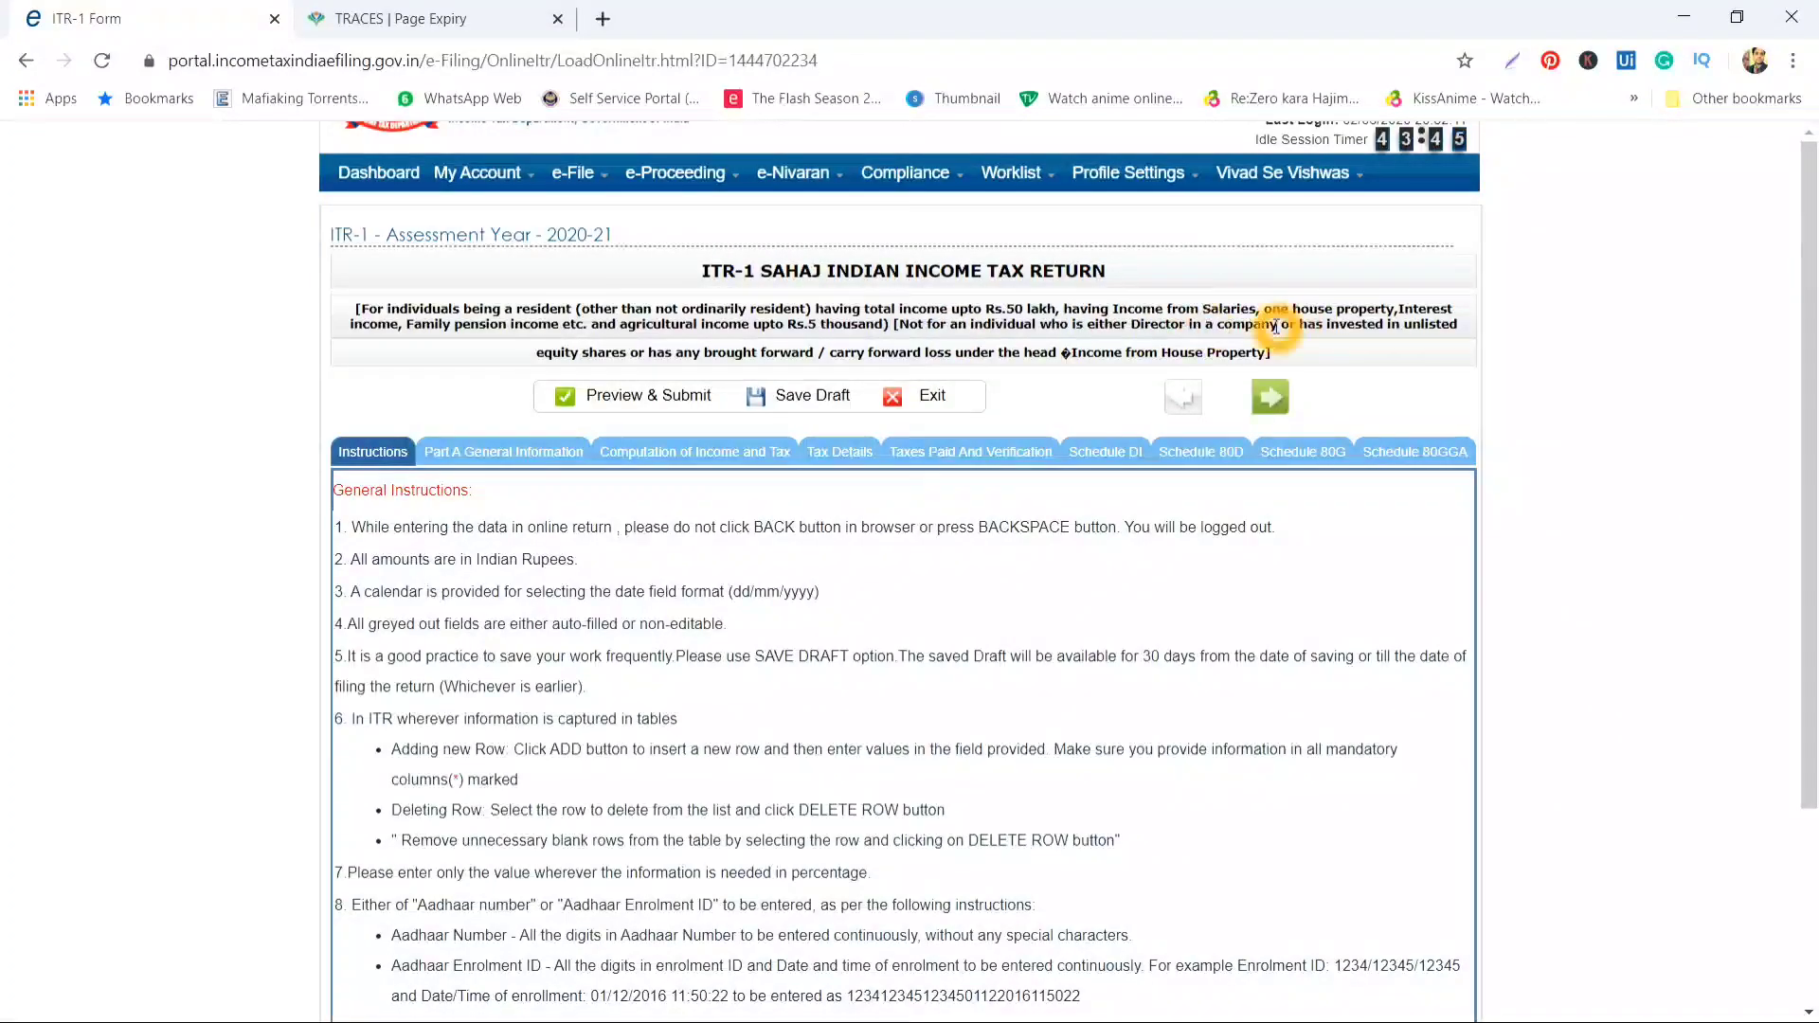
{"action": "left_click", "coordinate": [1311, 330]}
{"action": "left_click", "coordinate": [990, 361]}
{"action": "left_click", "coordinate": [549, 342]}
{"action": "left_click", "coordinate": [628, 356]}
{"action": "left_click", "coordinate": [680, 357]}
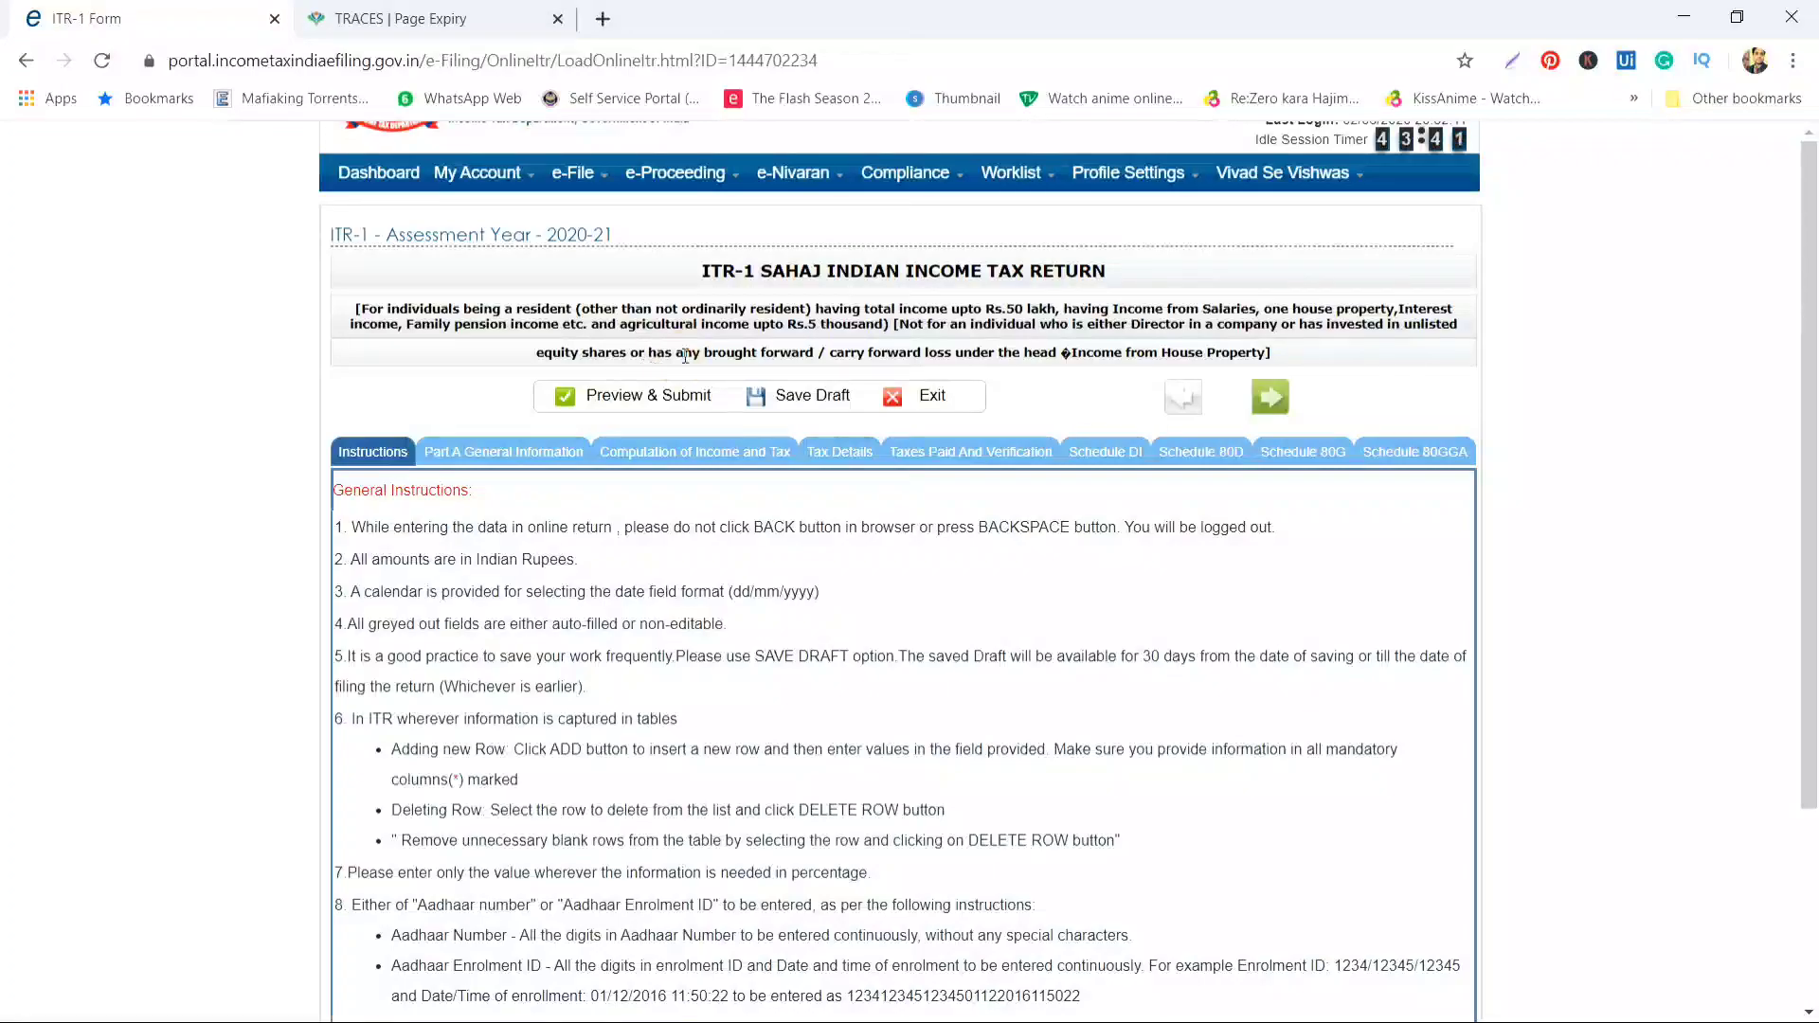
{"action": "left_click", "coordinate": [841, 355]}
{"action": "left_click", "coordinate": [956, 357]}
{"action": "left_click", "coordinate": [998, 356]}
{"action": "left_click", "coordinate": [1090, 356]}
{"action": "left_click", "coordinate": [1260, 355]}
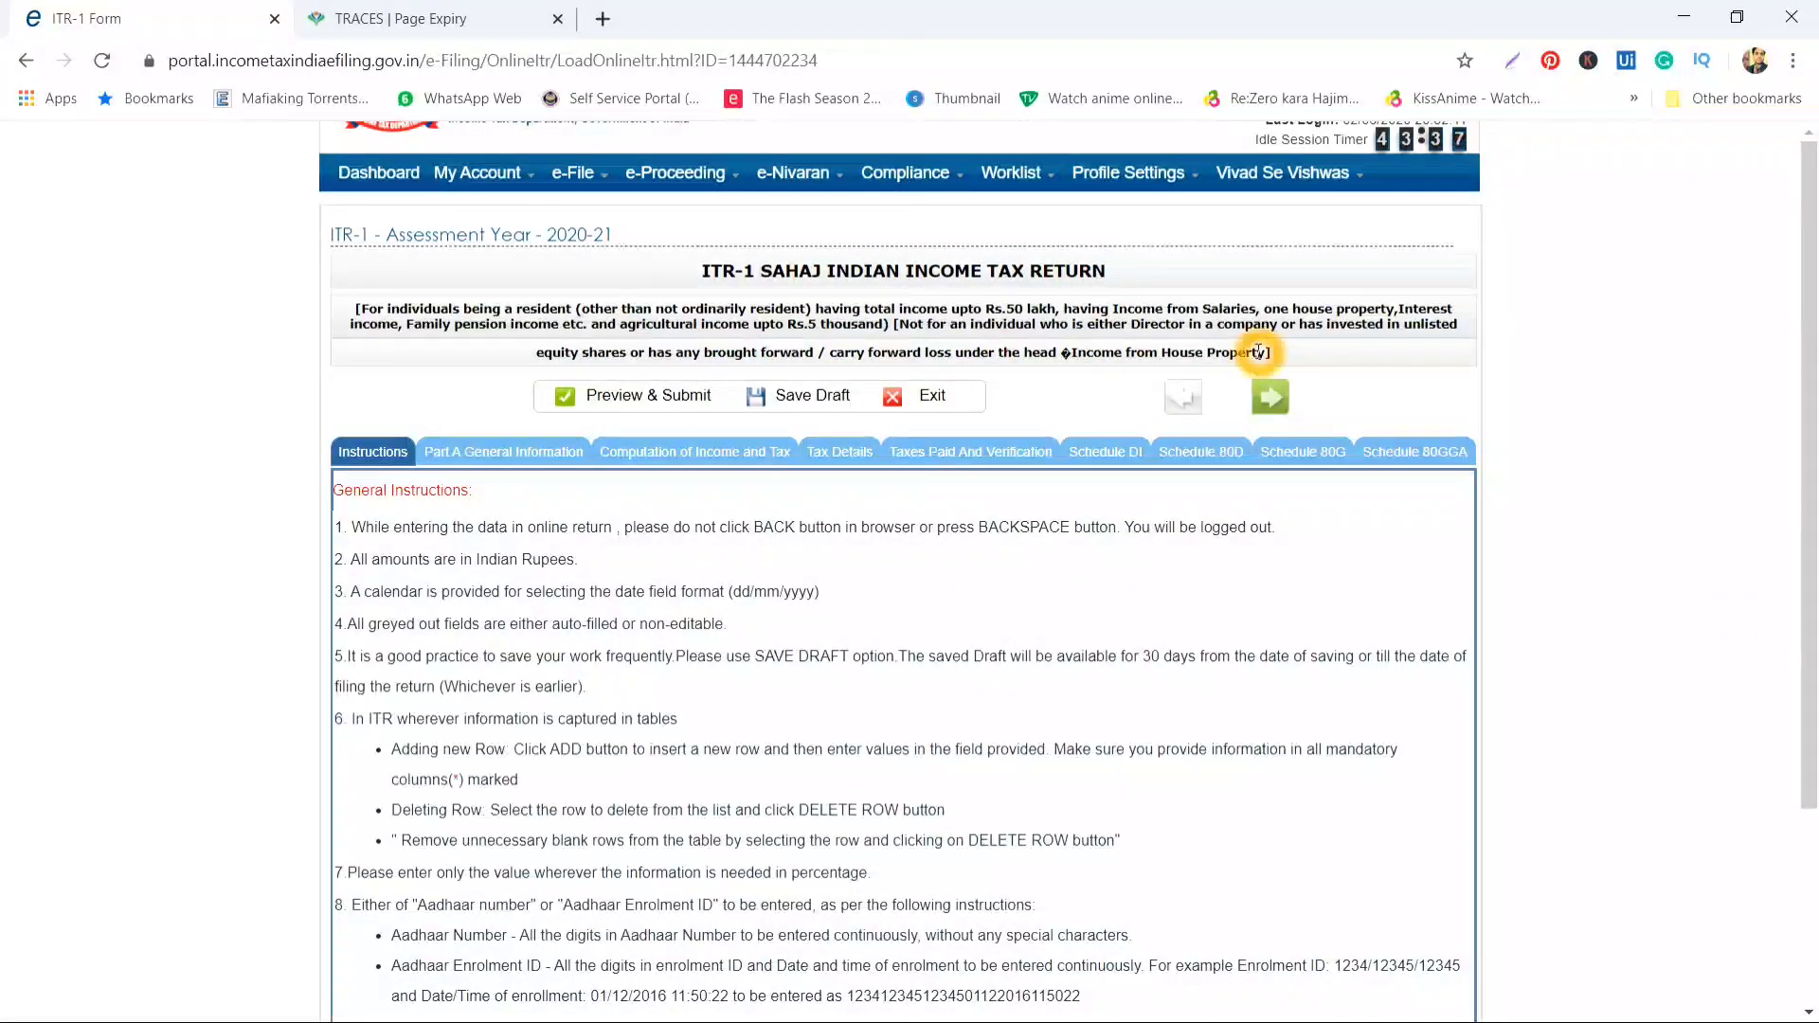
{"action": "left_click", "coordinate": [1288, 356]}
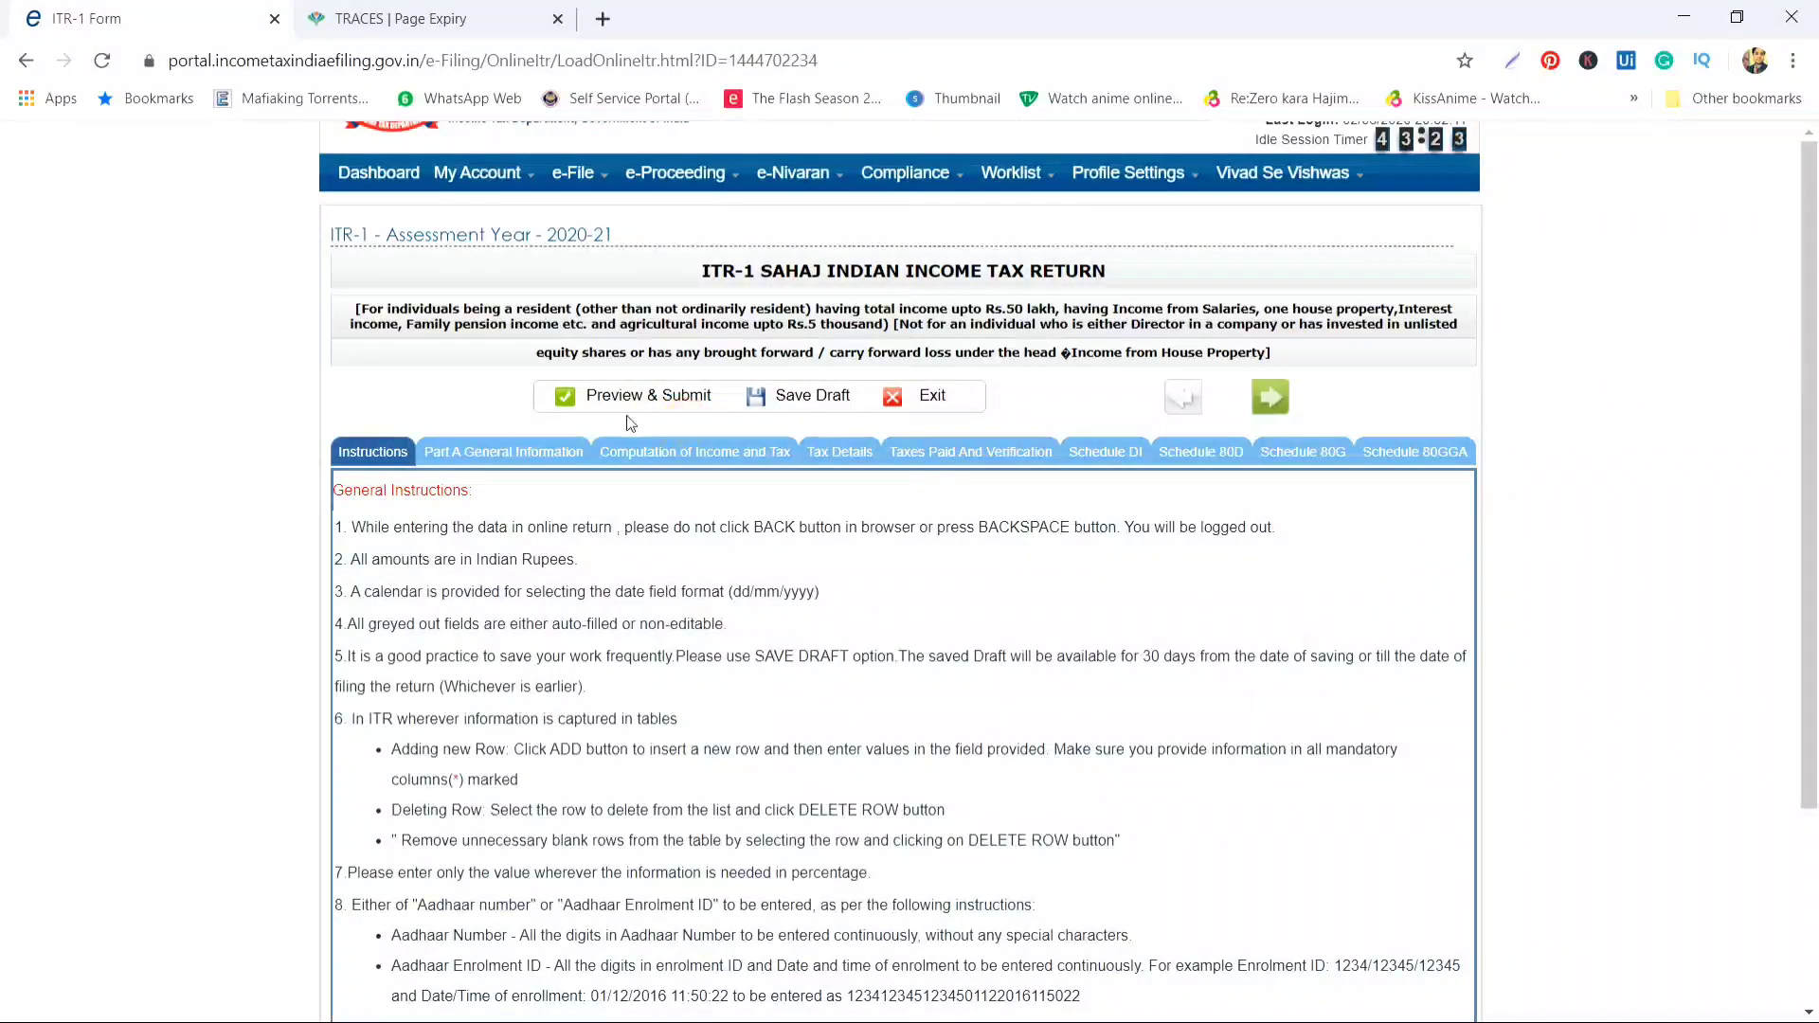
Open Part A General Information and review the prefilled personal details and Aadhaar field
{"action": "left_click", "coordinate": [485, 454]}
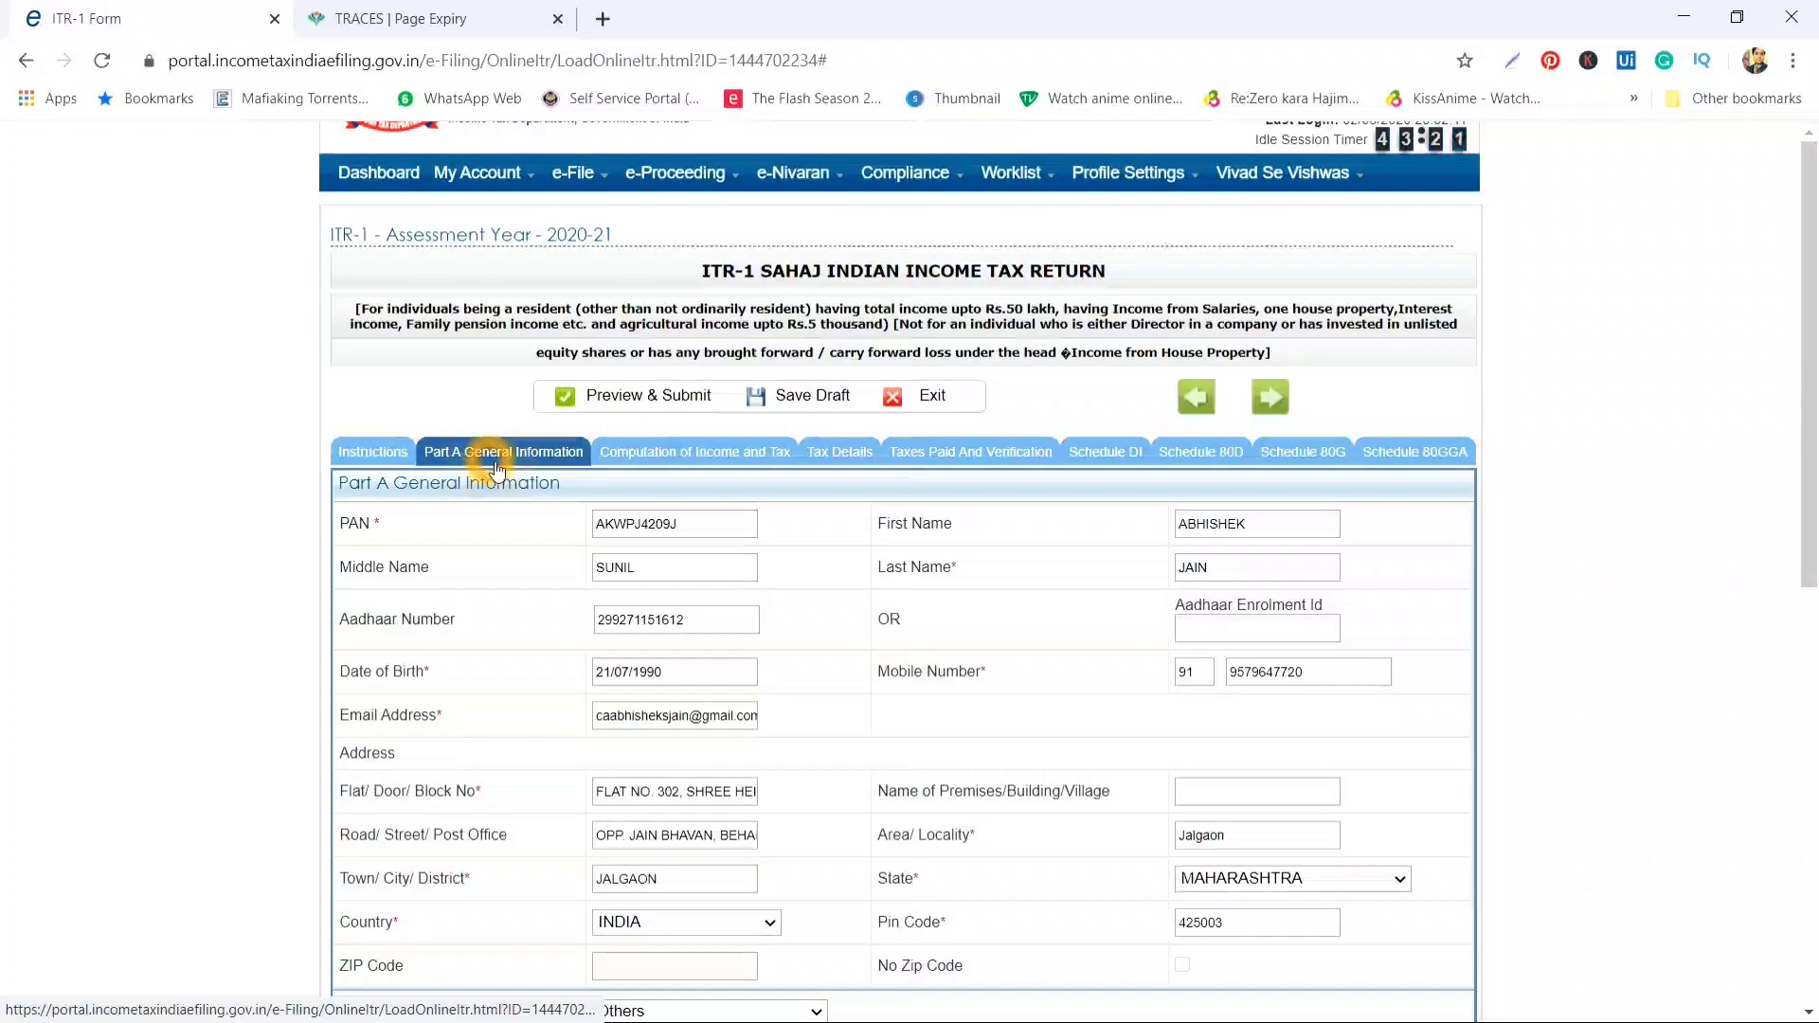
{"action": "scroll", "coordinate": [533, 520], "scroll_direction": "down", "scroll_amount": 3}
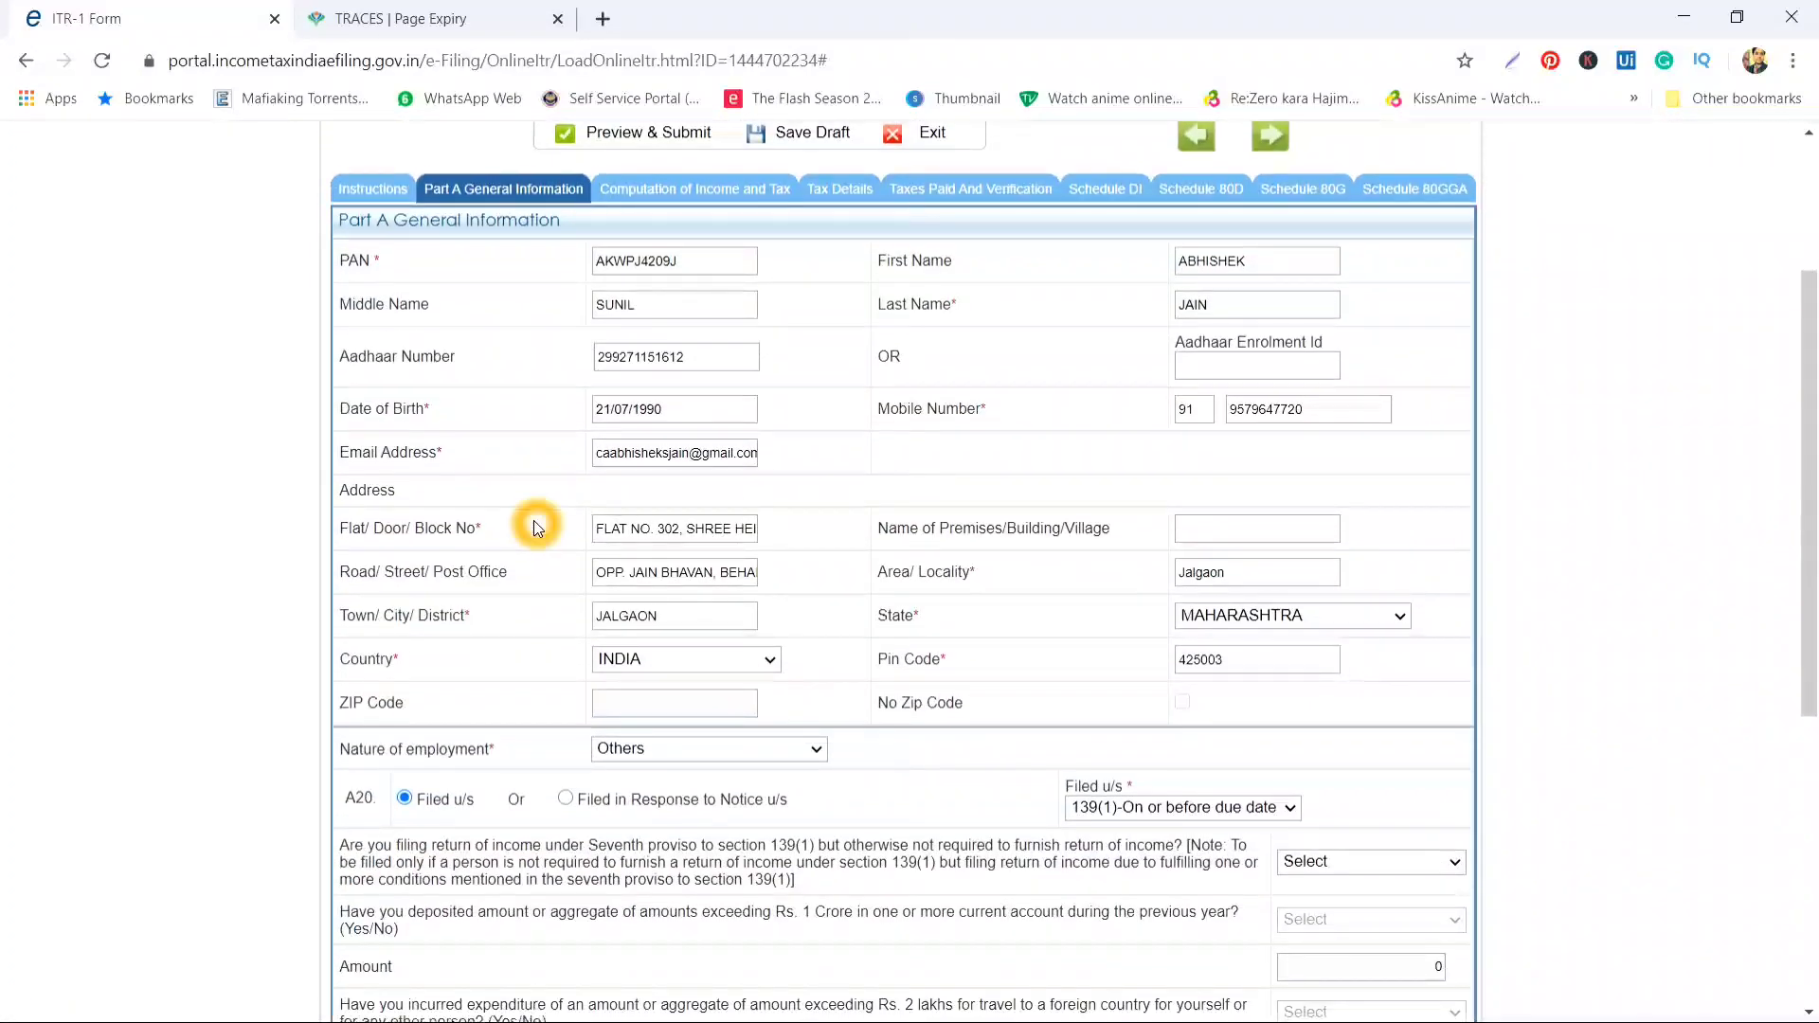
{"action": "scroll", "coordinate": [533, 520], "scroll_direction": "down", "scroll_amount": 1}
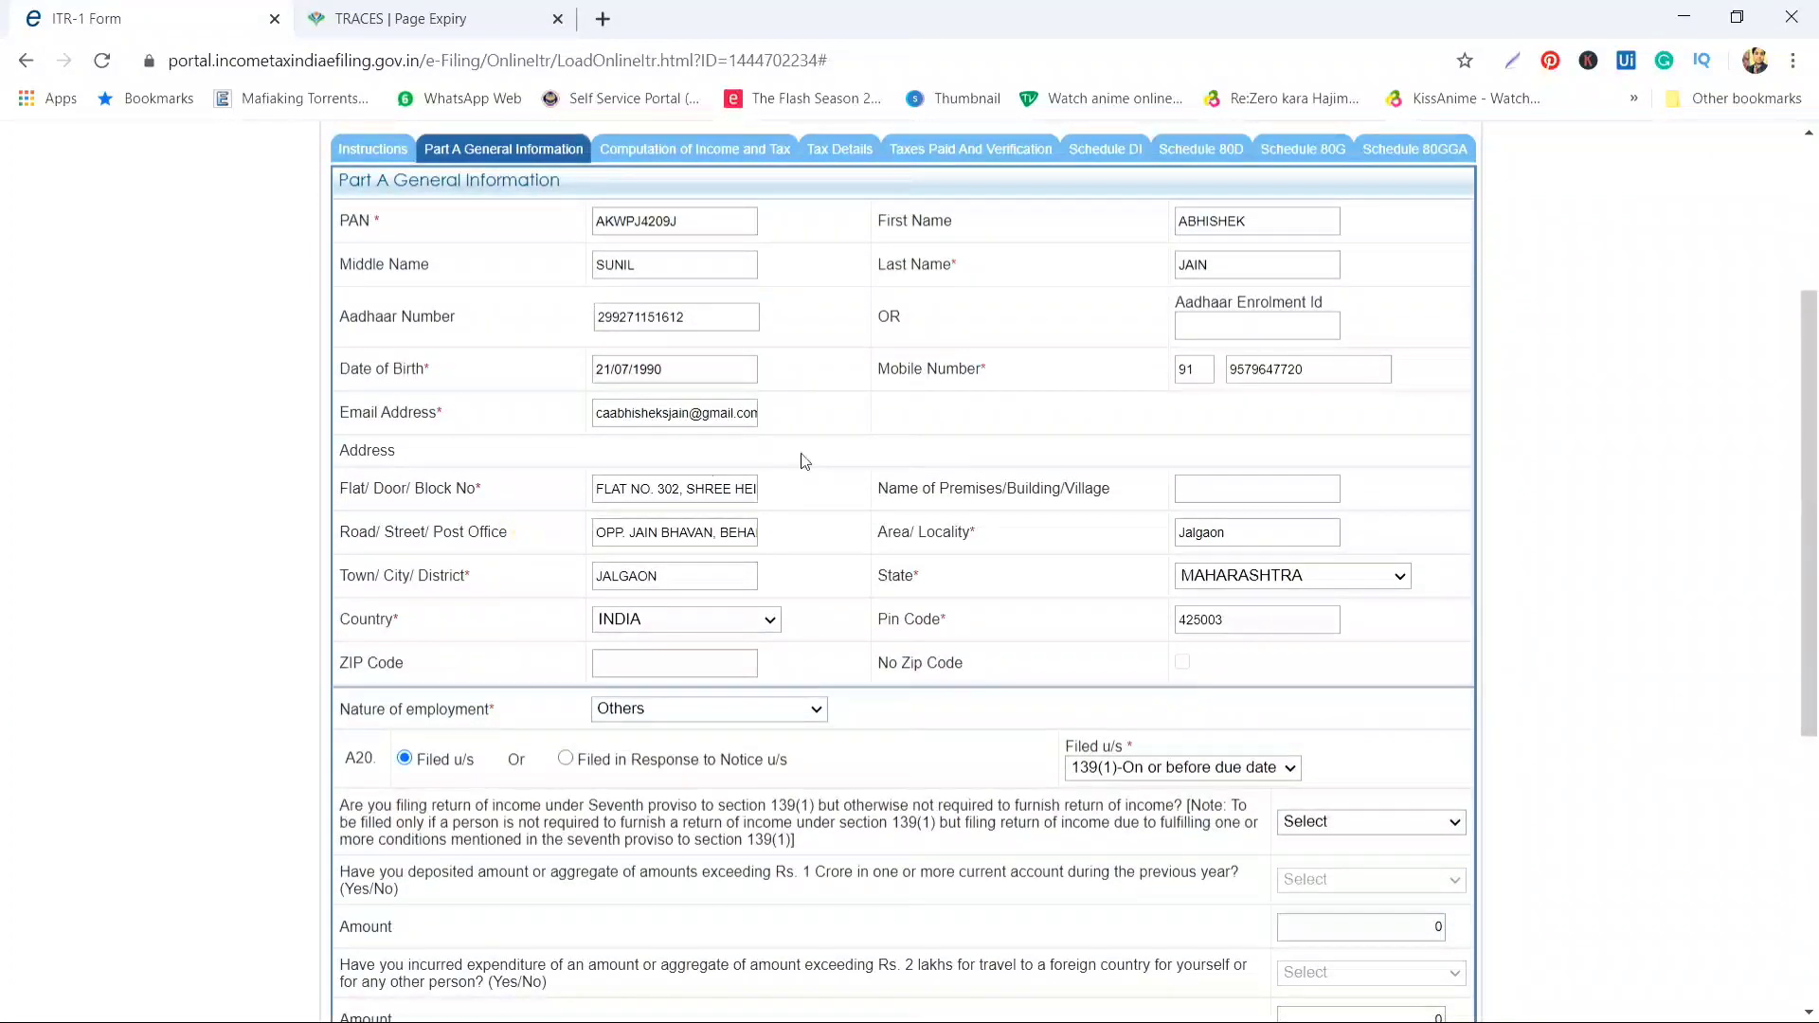
{"action": "scroll", "coordinate": [909, 430], "scroll_direction": "down", "scroll_amount": 1}
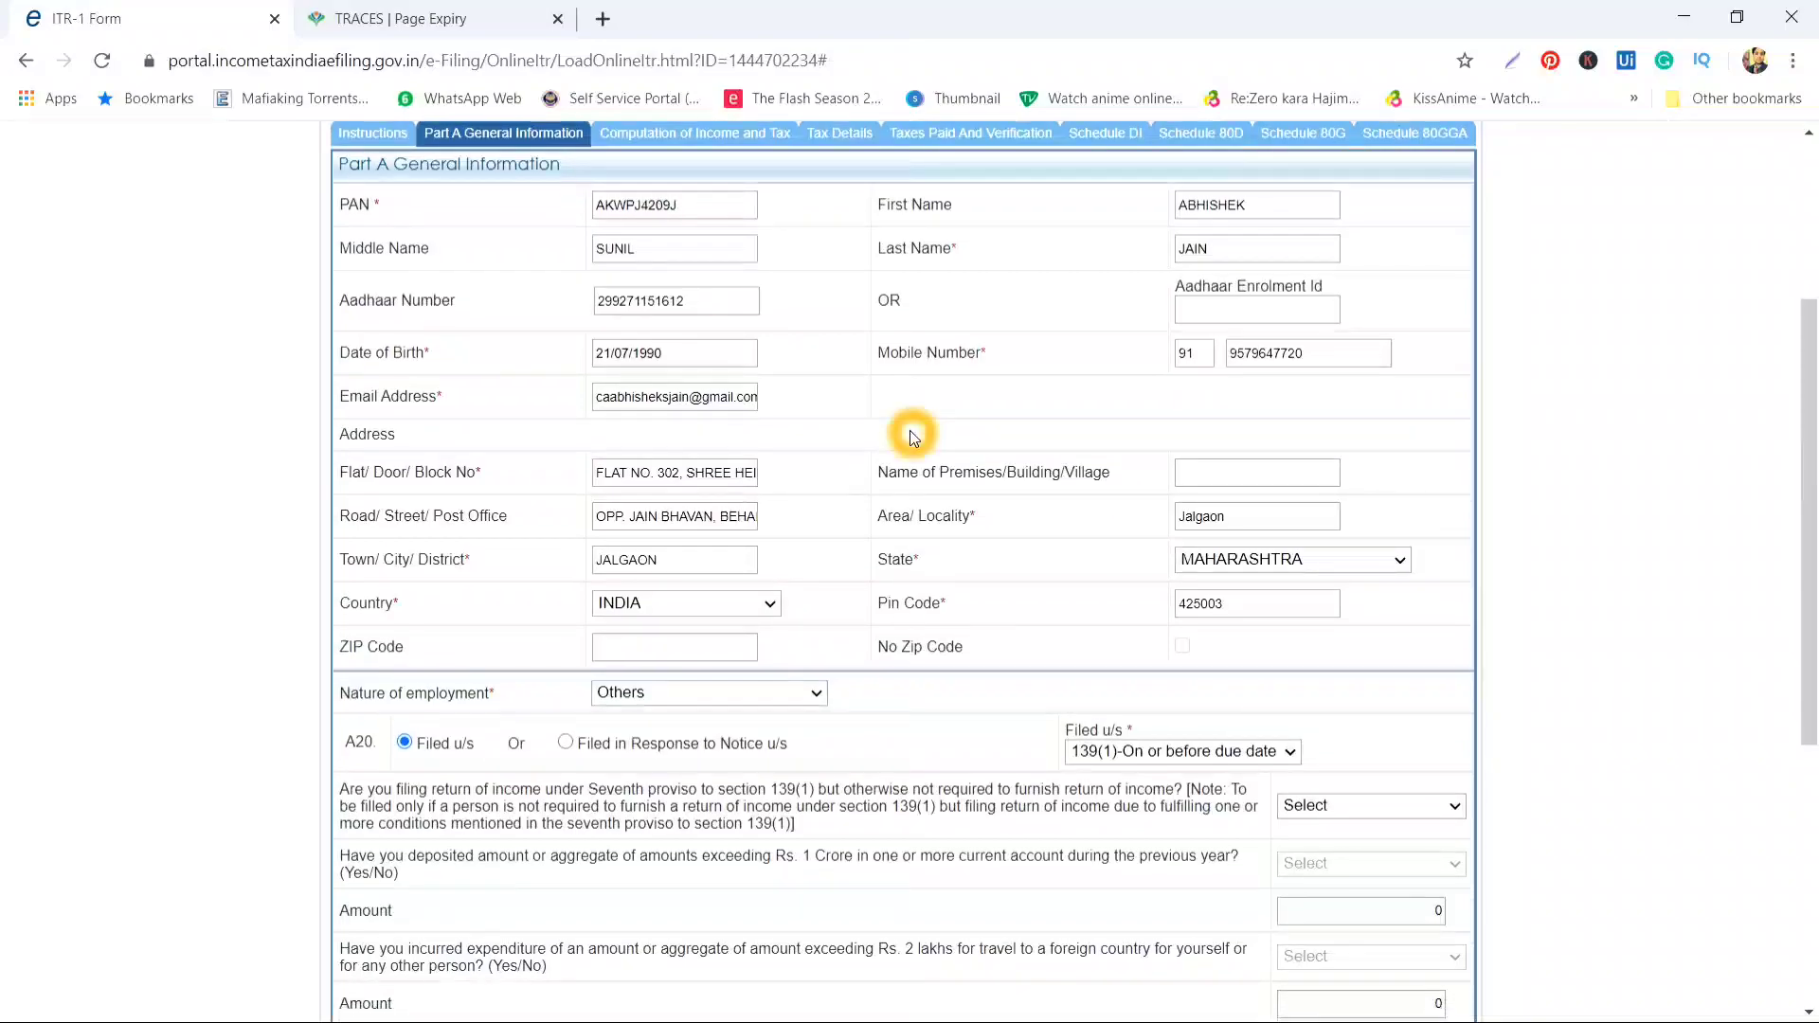
{"action": "left_click", "coordinate": [682, 260]}
{"action": "left_click", "coordinate": [658, 248]}
{"action": "left_click", "coordinate": [532, 194]}
{"action": "left_click", "coordinate": [598, 240]}
{"action": "left_click", "coordinate": [644, 249]}
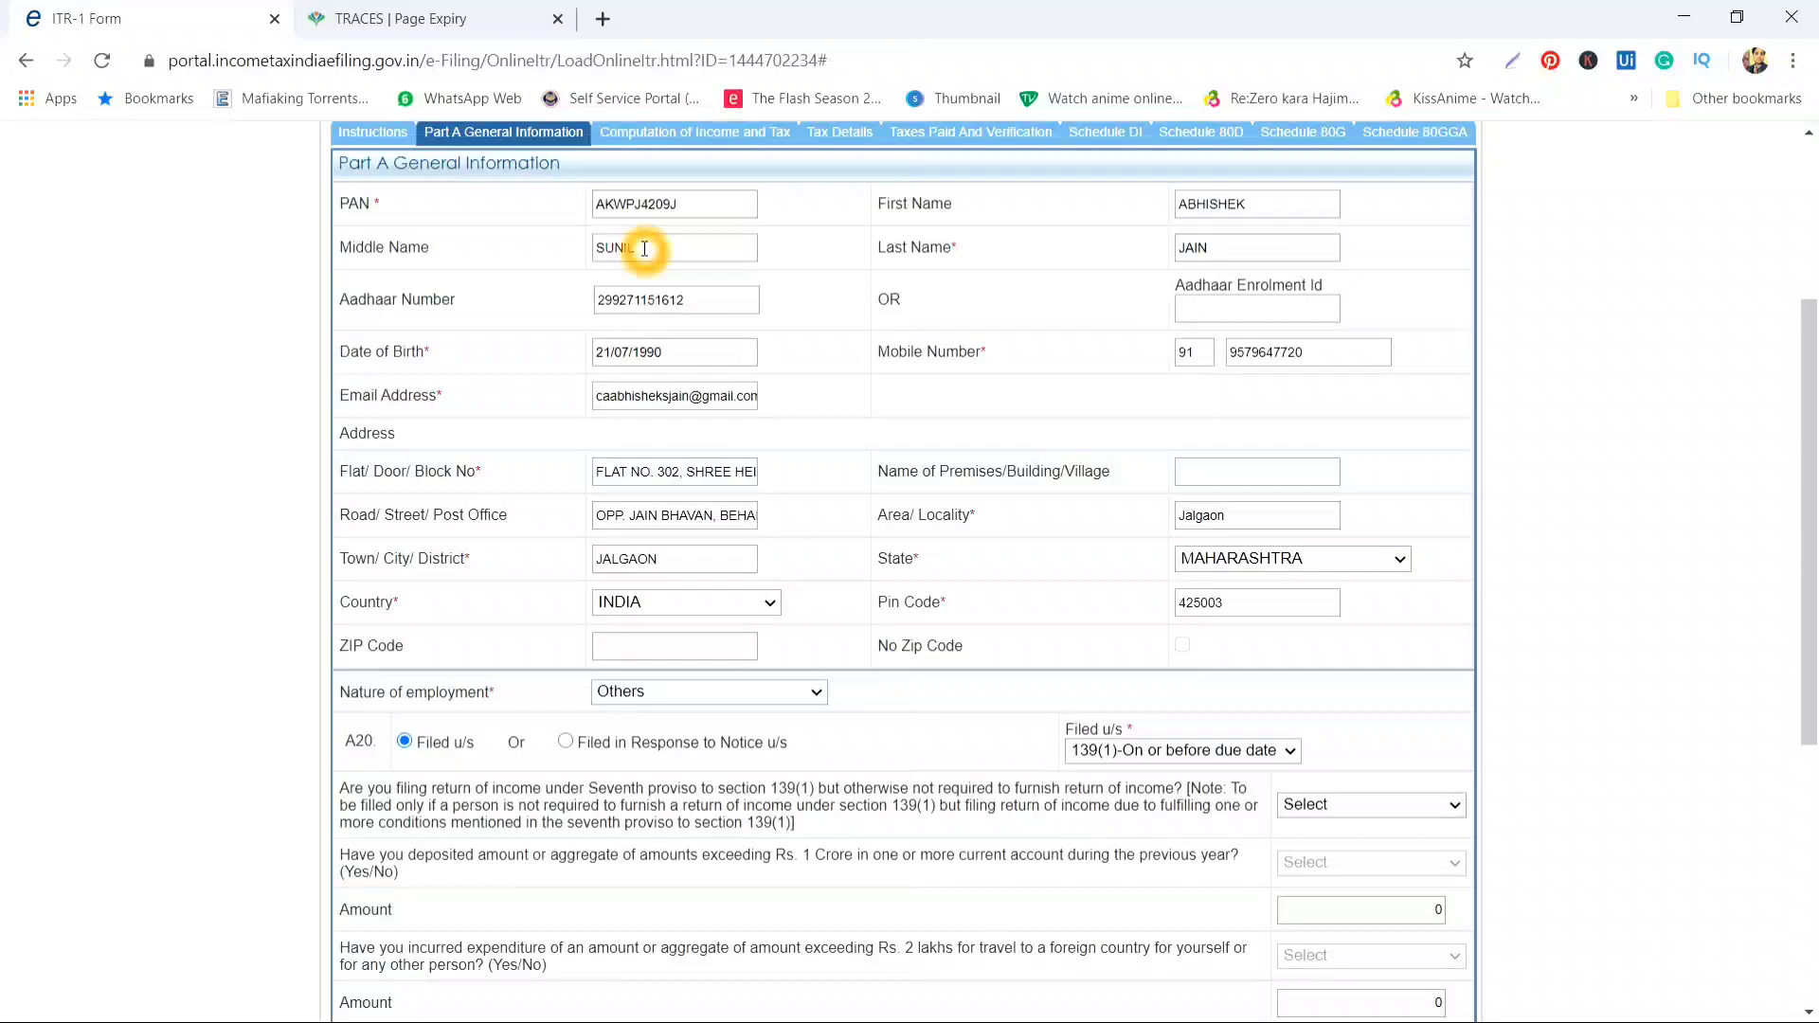
{"action": "left_click", "coordinate": [675, 301]}
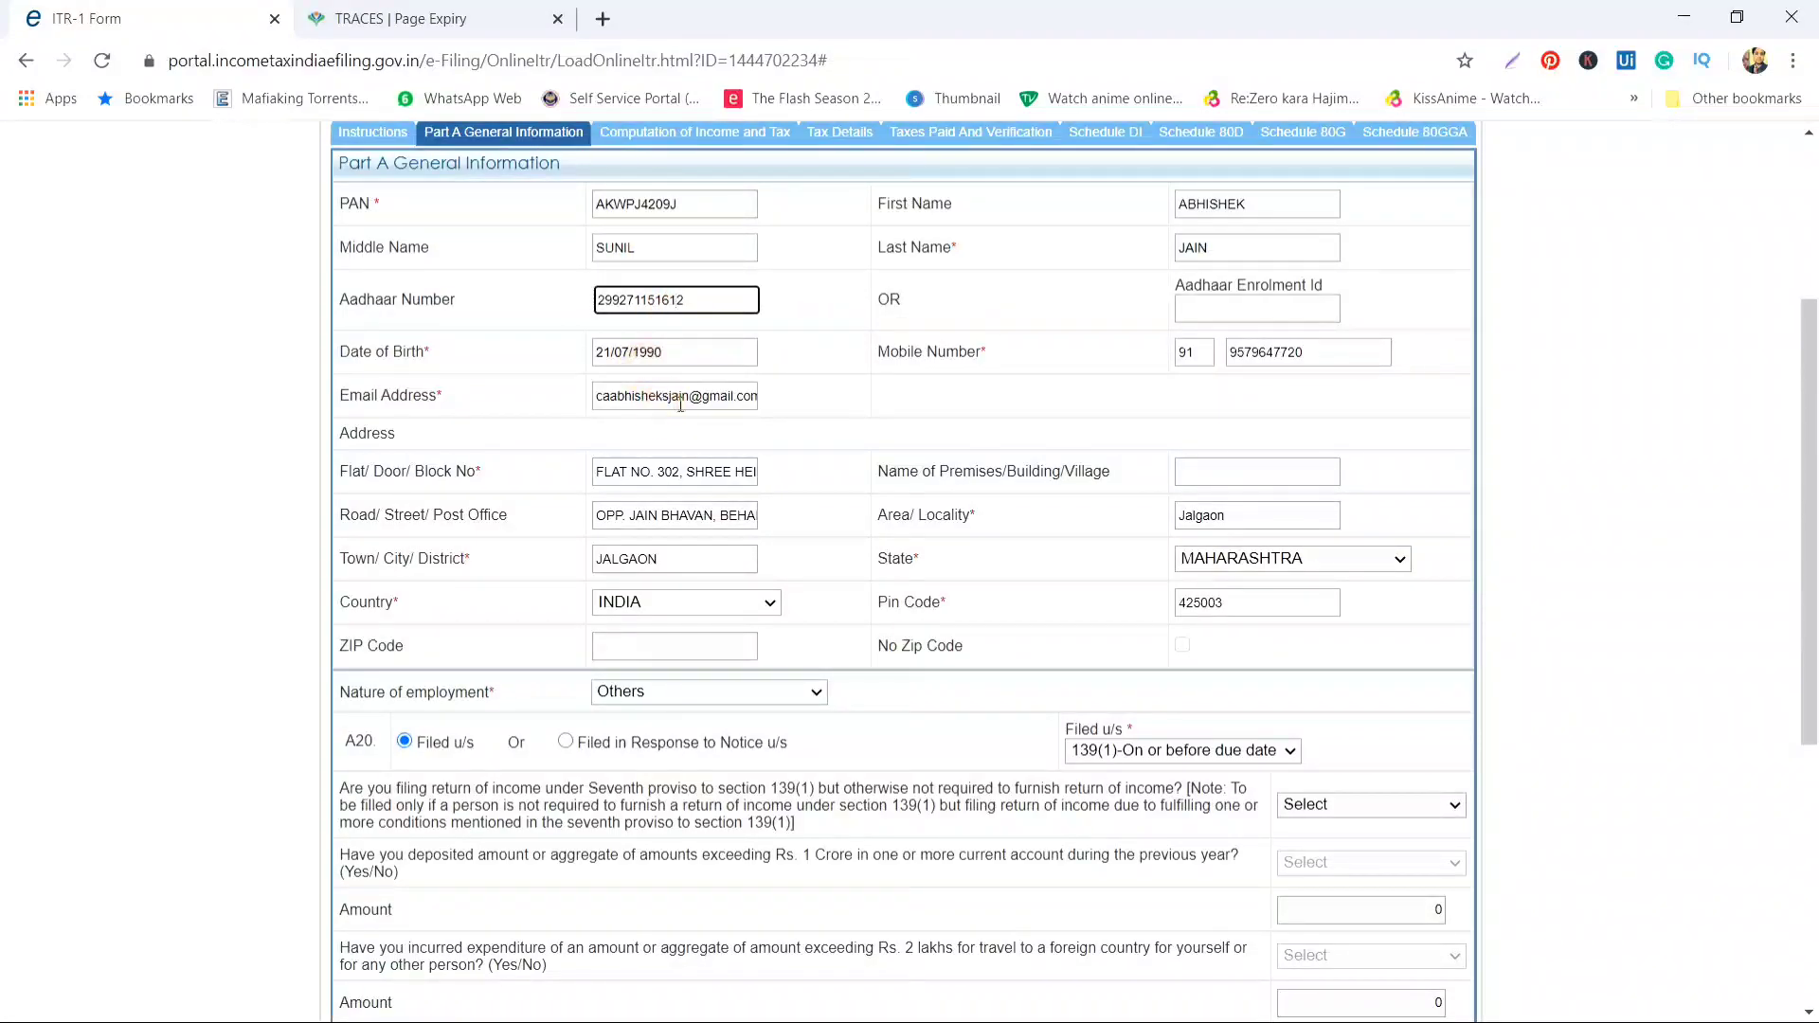
{"action": "scroll", "coordinate": [825, 429], "scroll_direction": "down", "scroll_amount": 1}
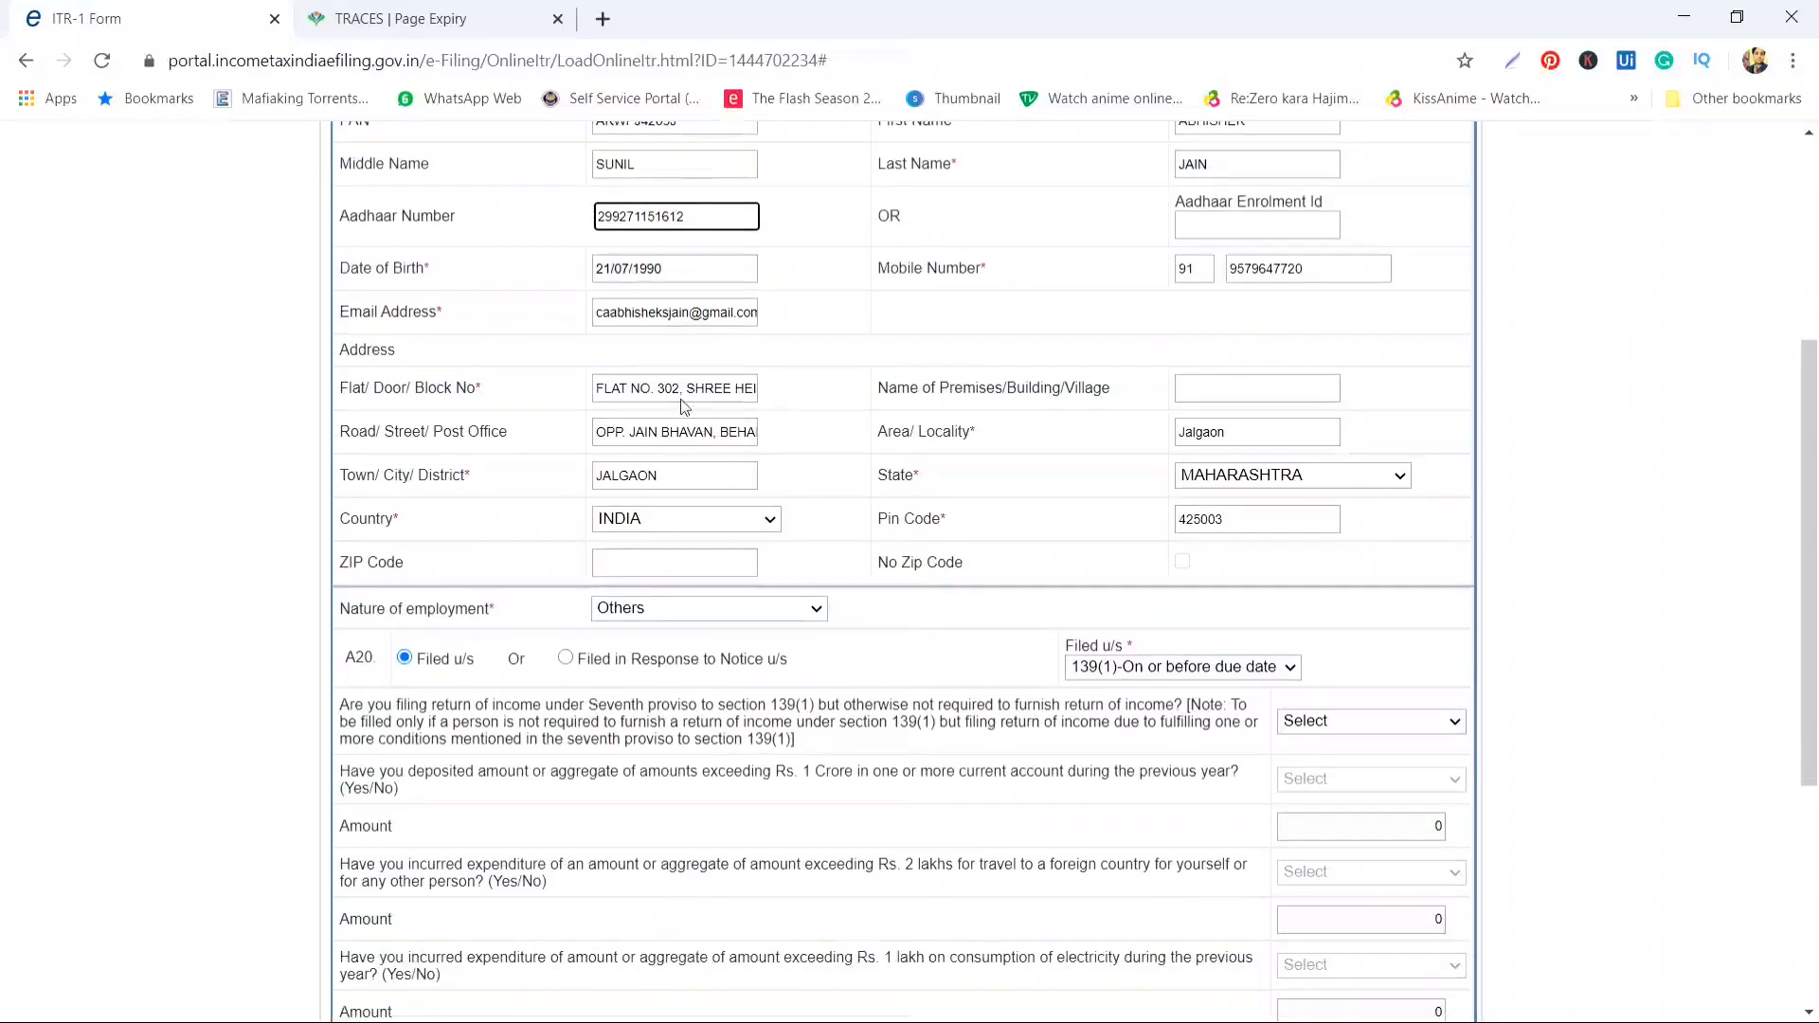
Keep Others as the nature of employment
{"action": "left_click", "coordinate": [943, 466]}
{"action": "scroll", "coordinate": [943, 466], "scroll_direction": "down", "scroll_amount": 3}
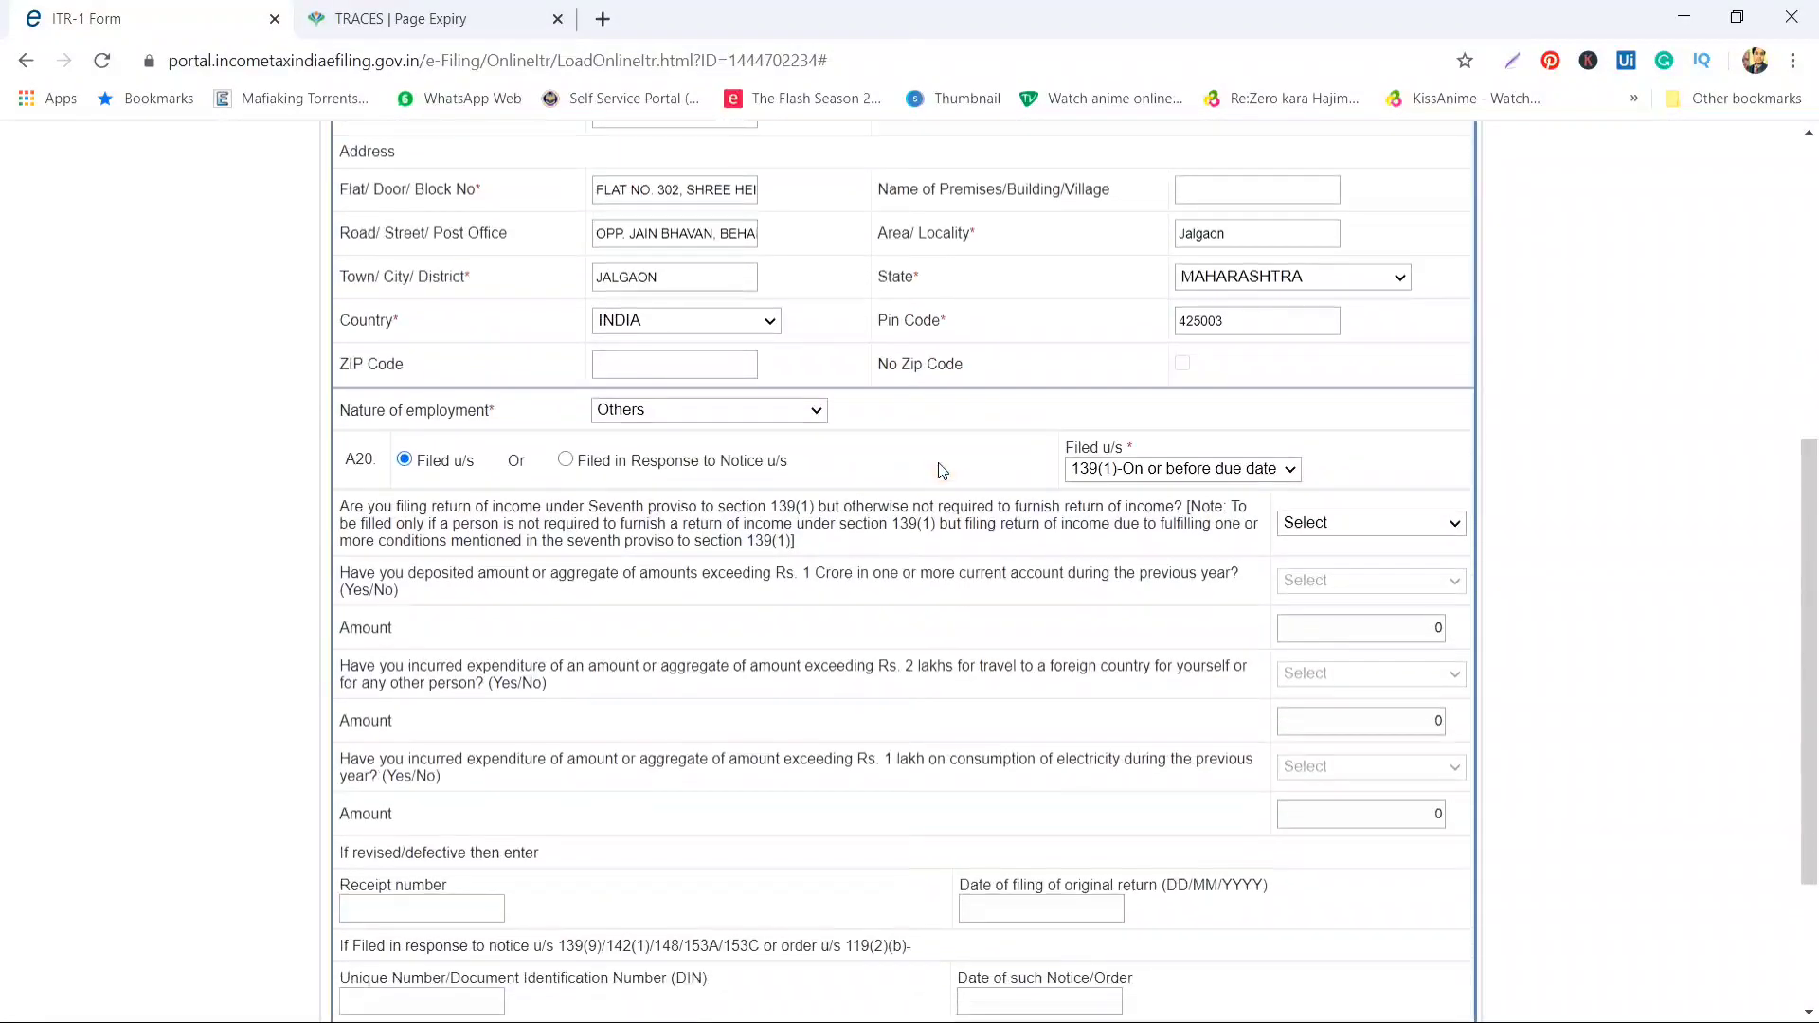
{"action": "scroll", "coordinate": [917, 462], "scroll_direction": "down", "scroll_amount": 1}
{"action": "left_click", "coordinate": [470, 285]}
{"action": "left_click", "coordinate": [689, 290]}
{"action": "left_click", "coordinate": [770, 279]}
{"action": "left_click", "coordinate": [770, 282]}
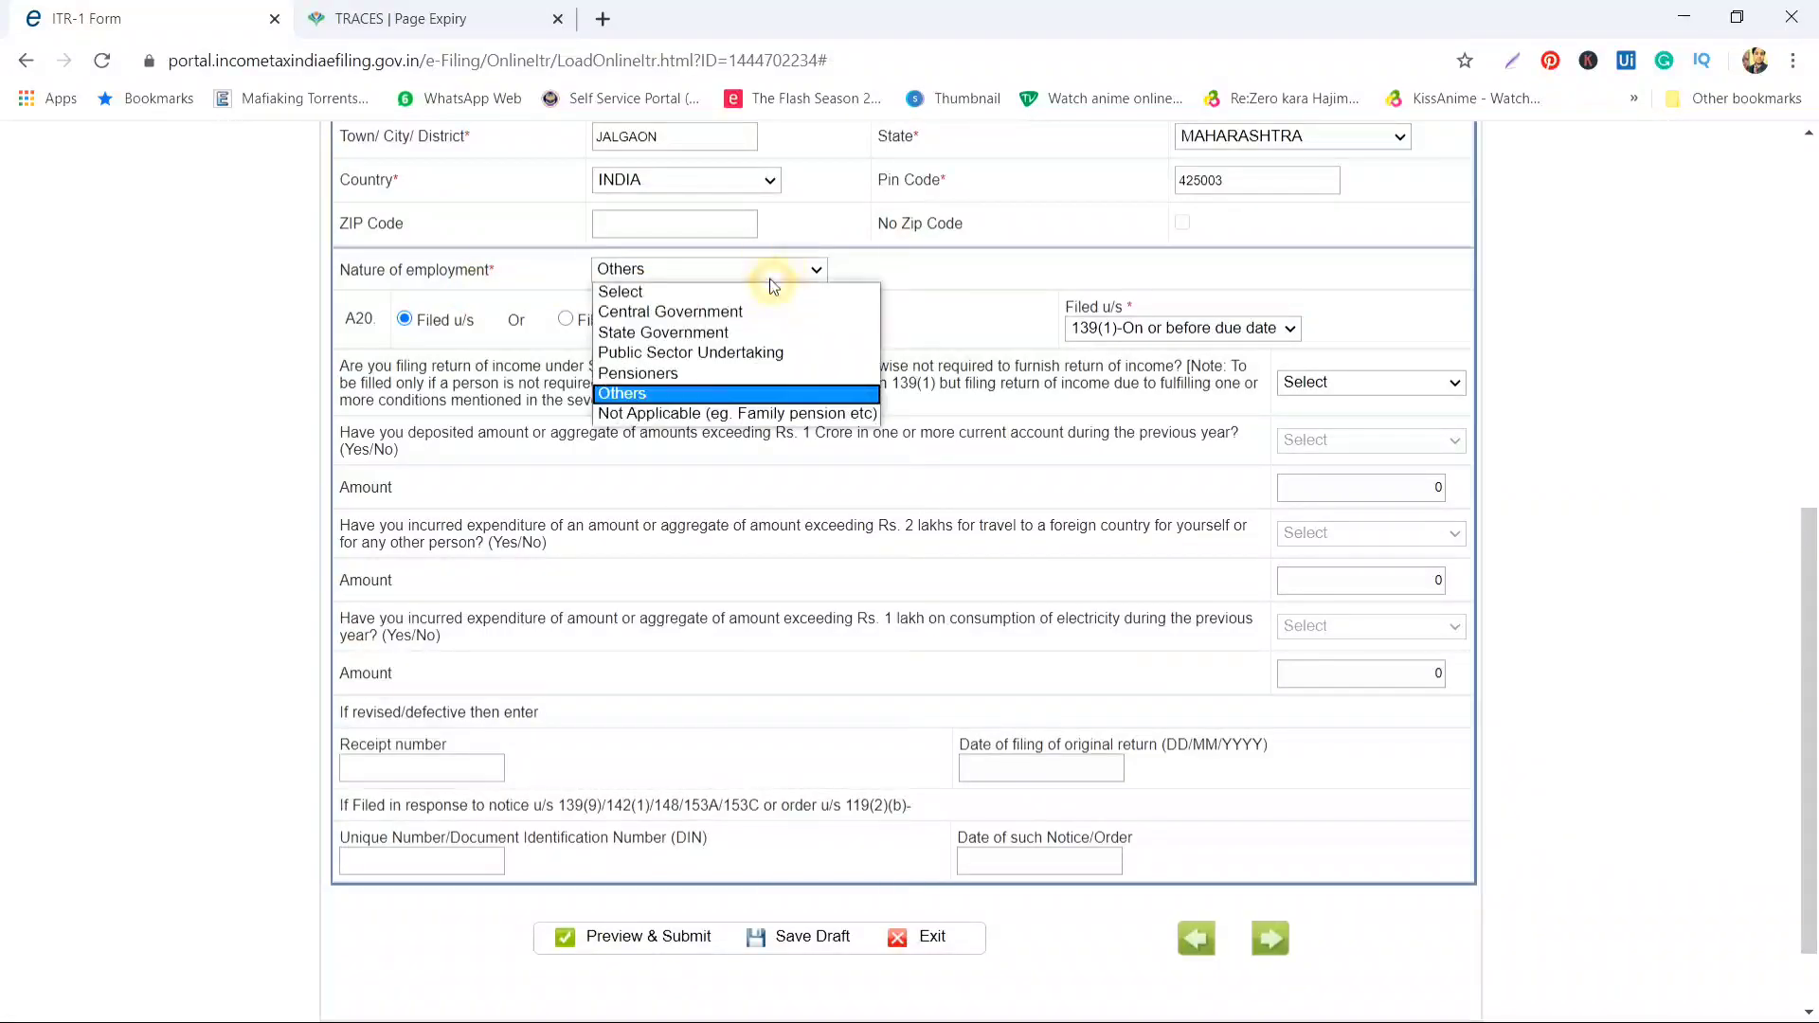
{"action": "left_click", "coordinate": [674, 405]}
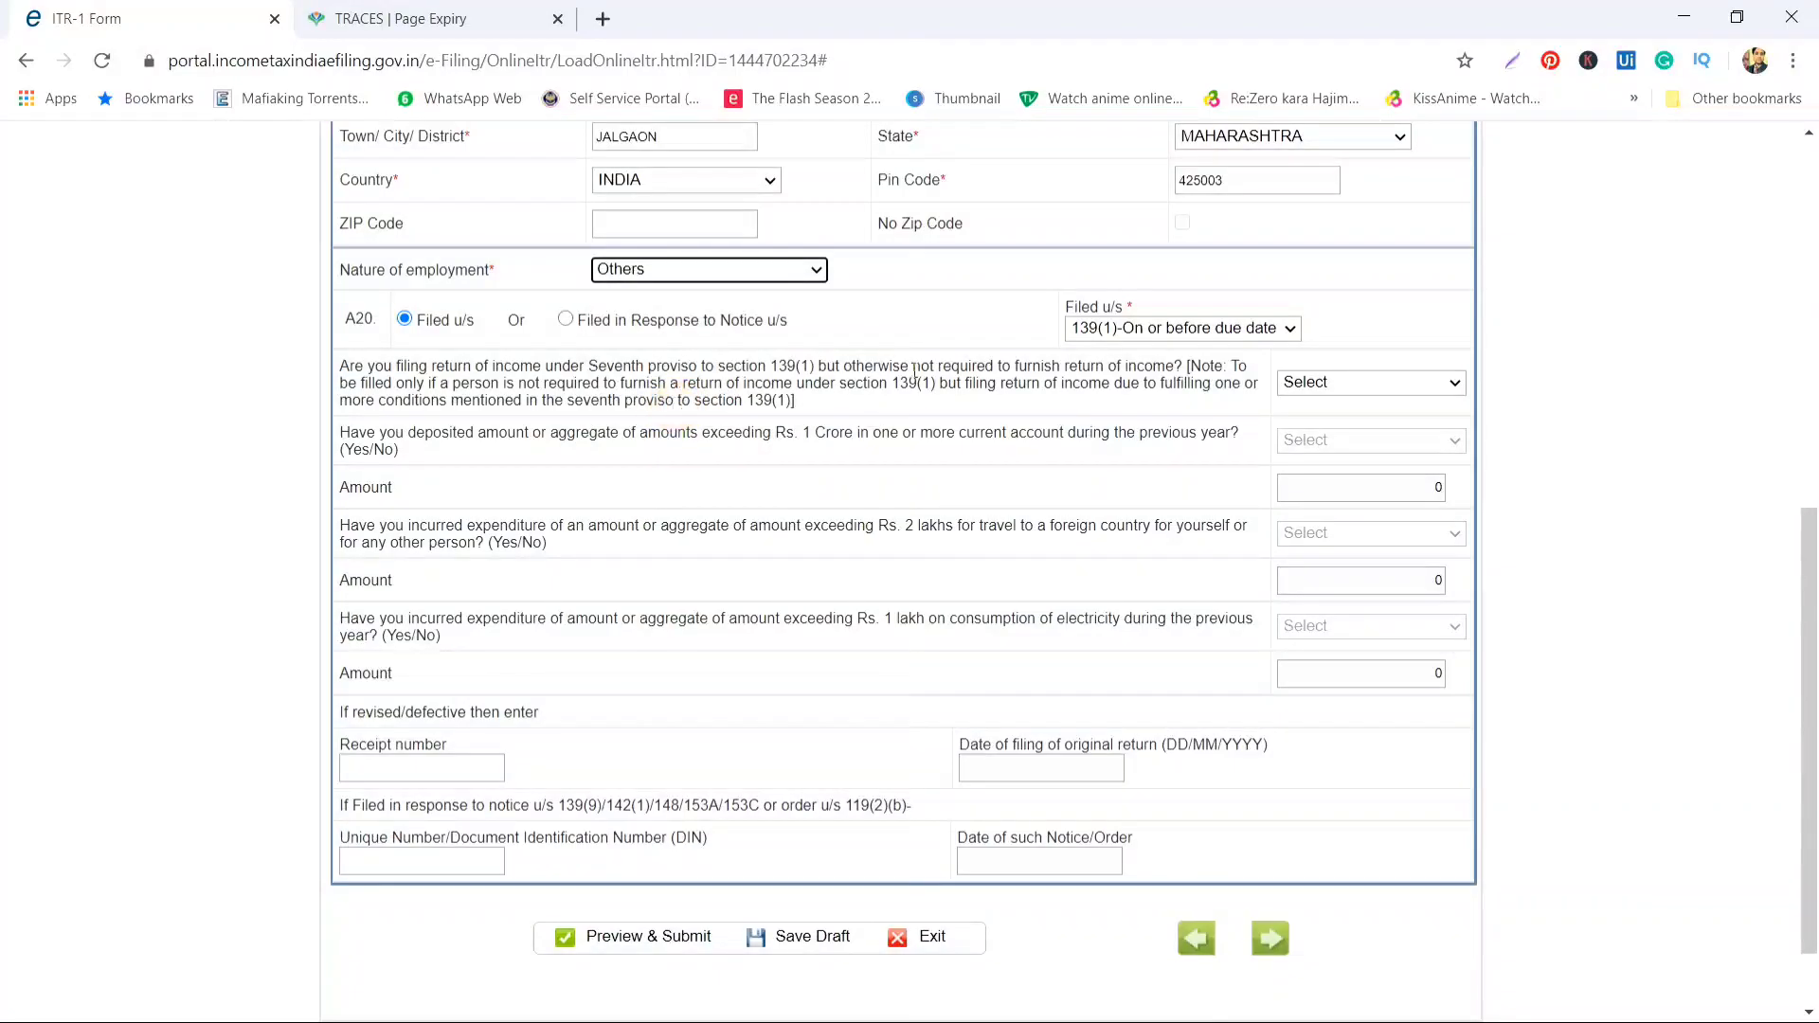
{"action": "left_click", "coordinate": [1181, 331]}
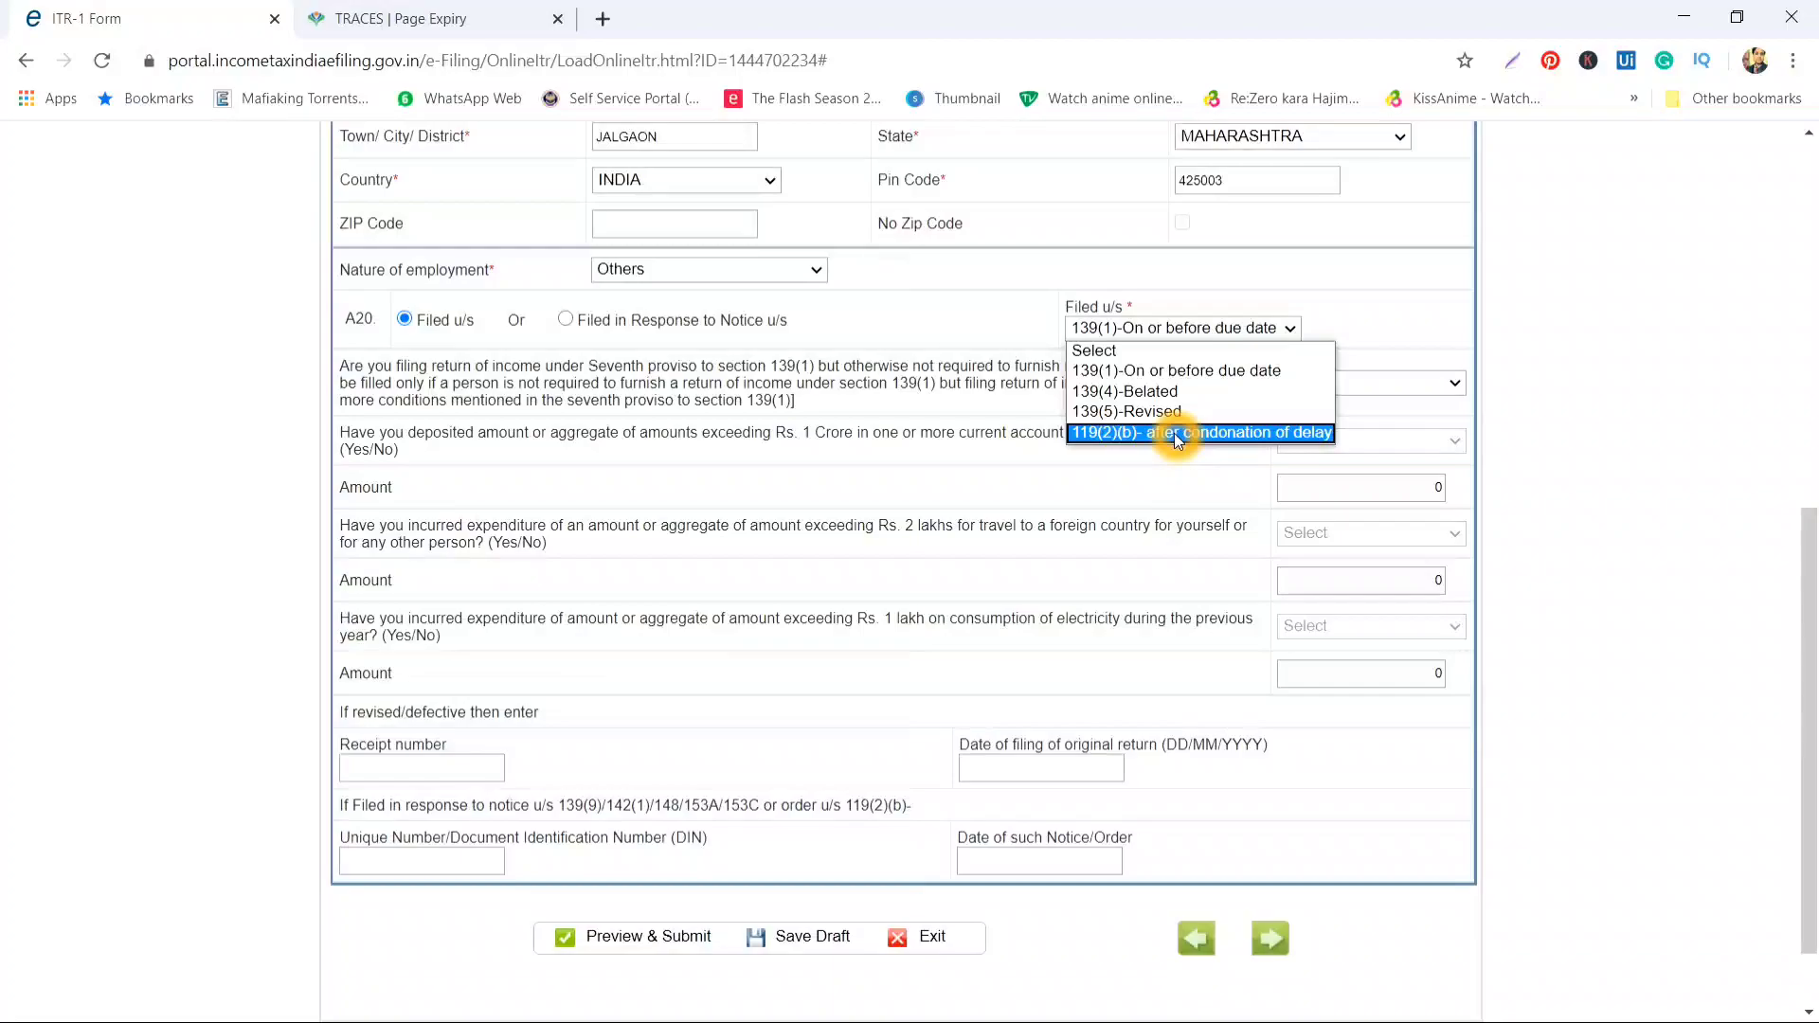
Leave the Filed u/s field as 139(1)-On or before due date
{"action": "left_click", "coordinate": [920, 477]}
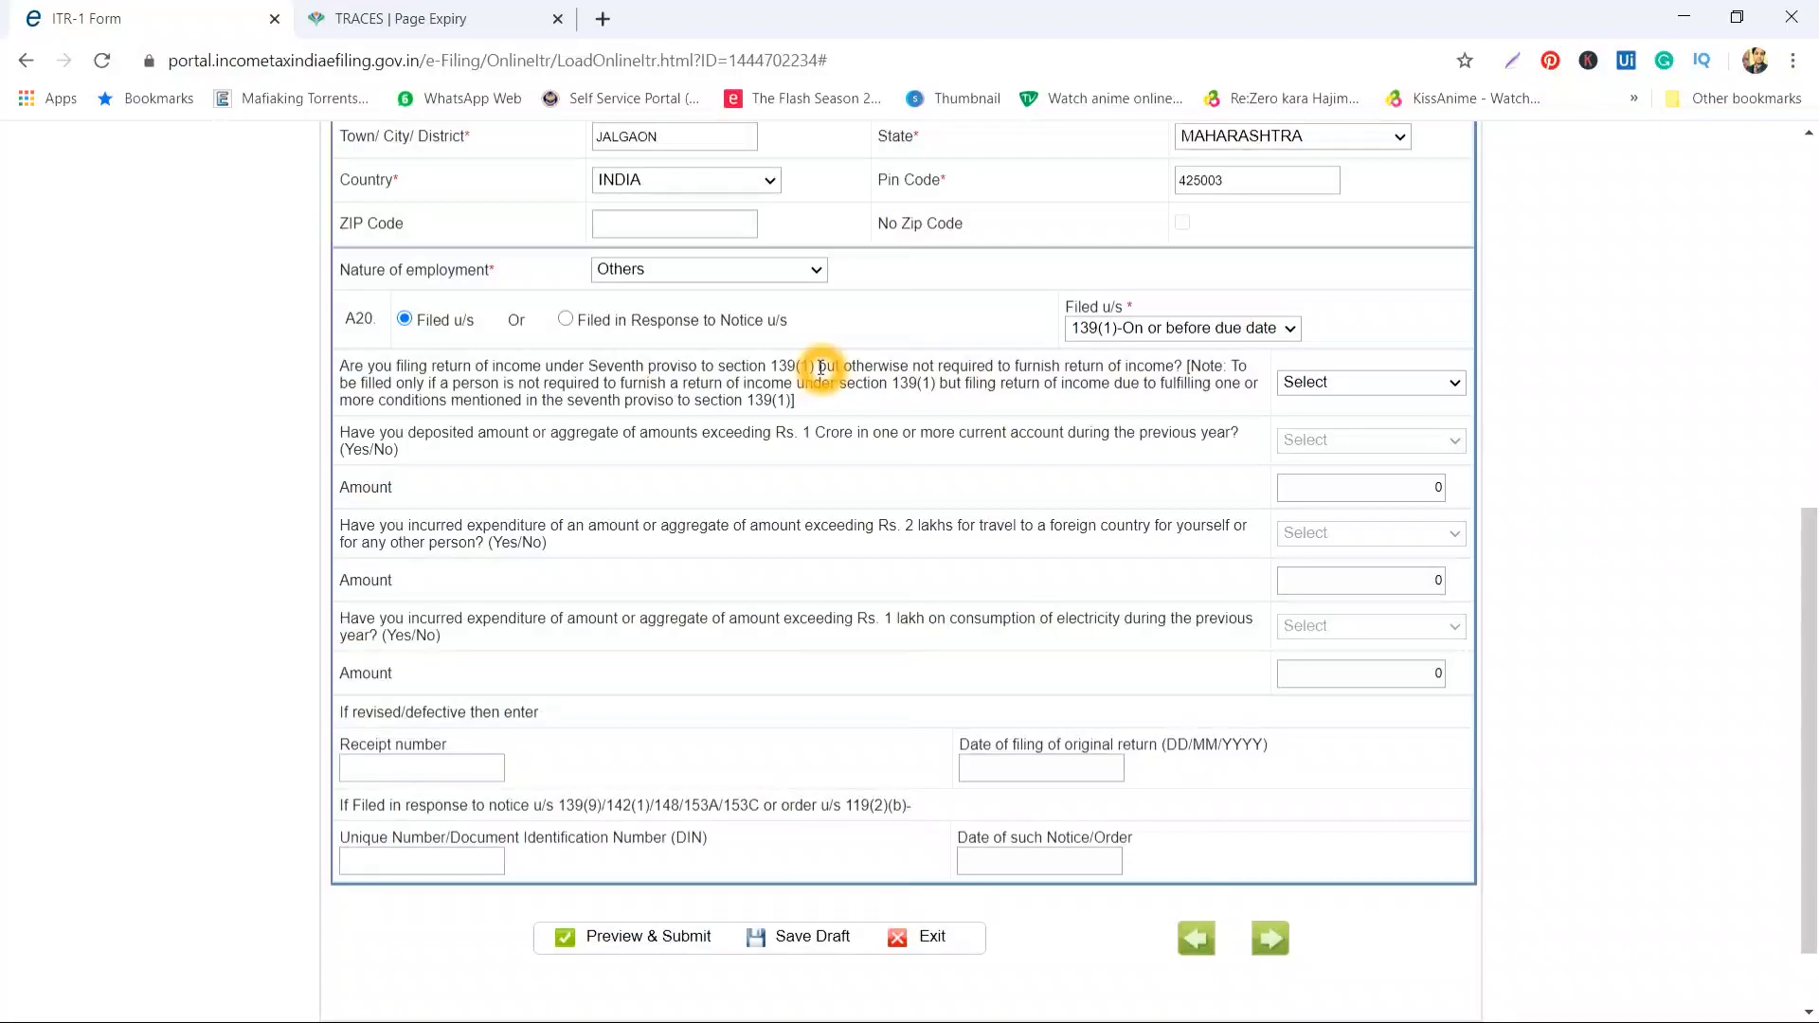
Leave the seventh-proviso question at Select without choosing an answer
{"action": "left_click", "coordinate": [1401, 389]}
{"action": "left_click", "coordinate": [1401, 402]}
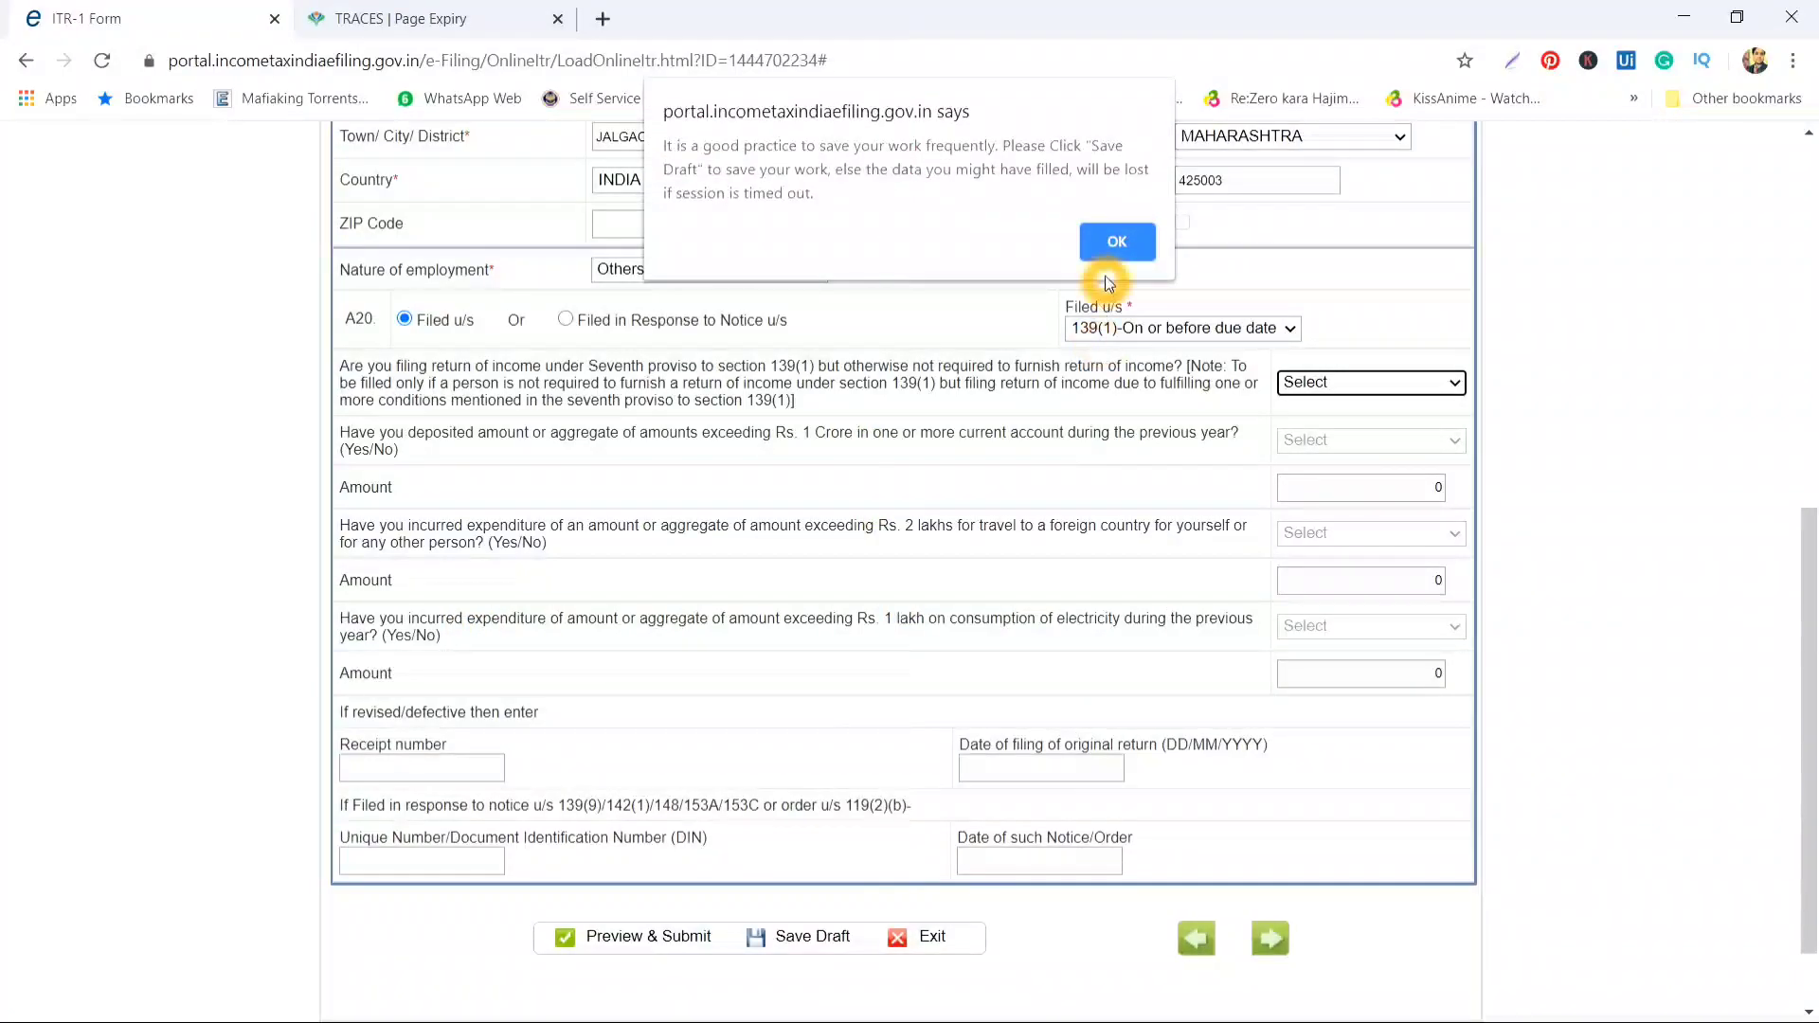
Dismiss the save-draft reminder and switch to the Computation of Income and Tax section
{"action": "left_click", "coordinate": [1118, 243]}
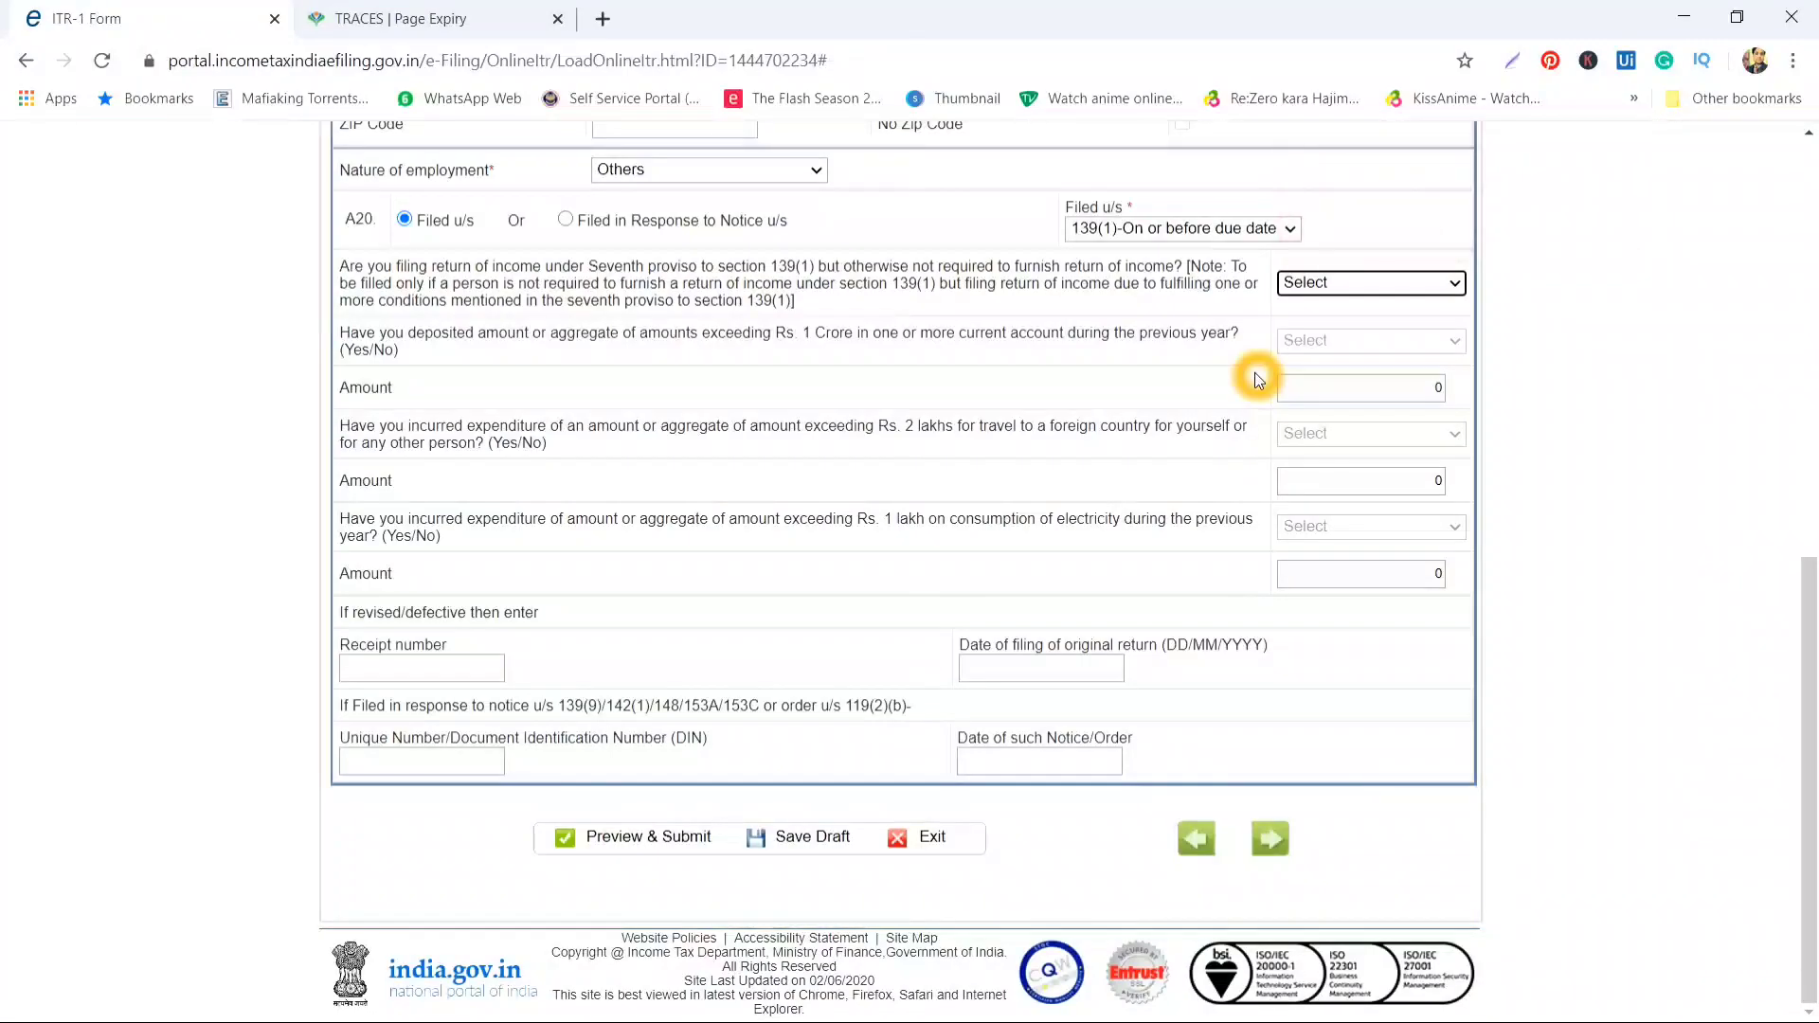
{"action": "left_click", "coordinate": [671, 460]}
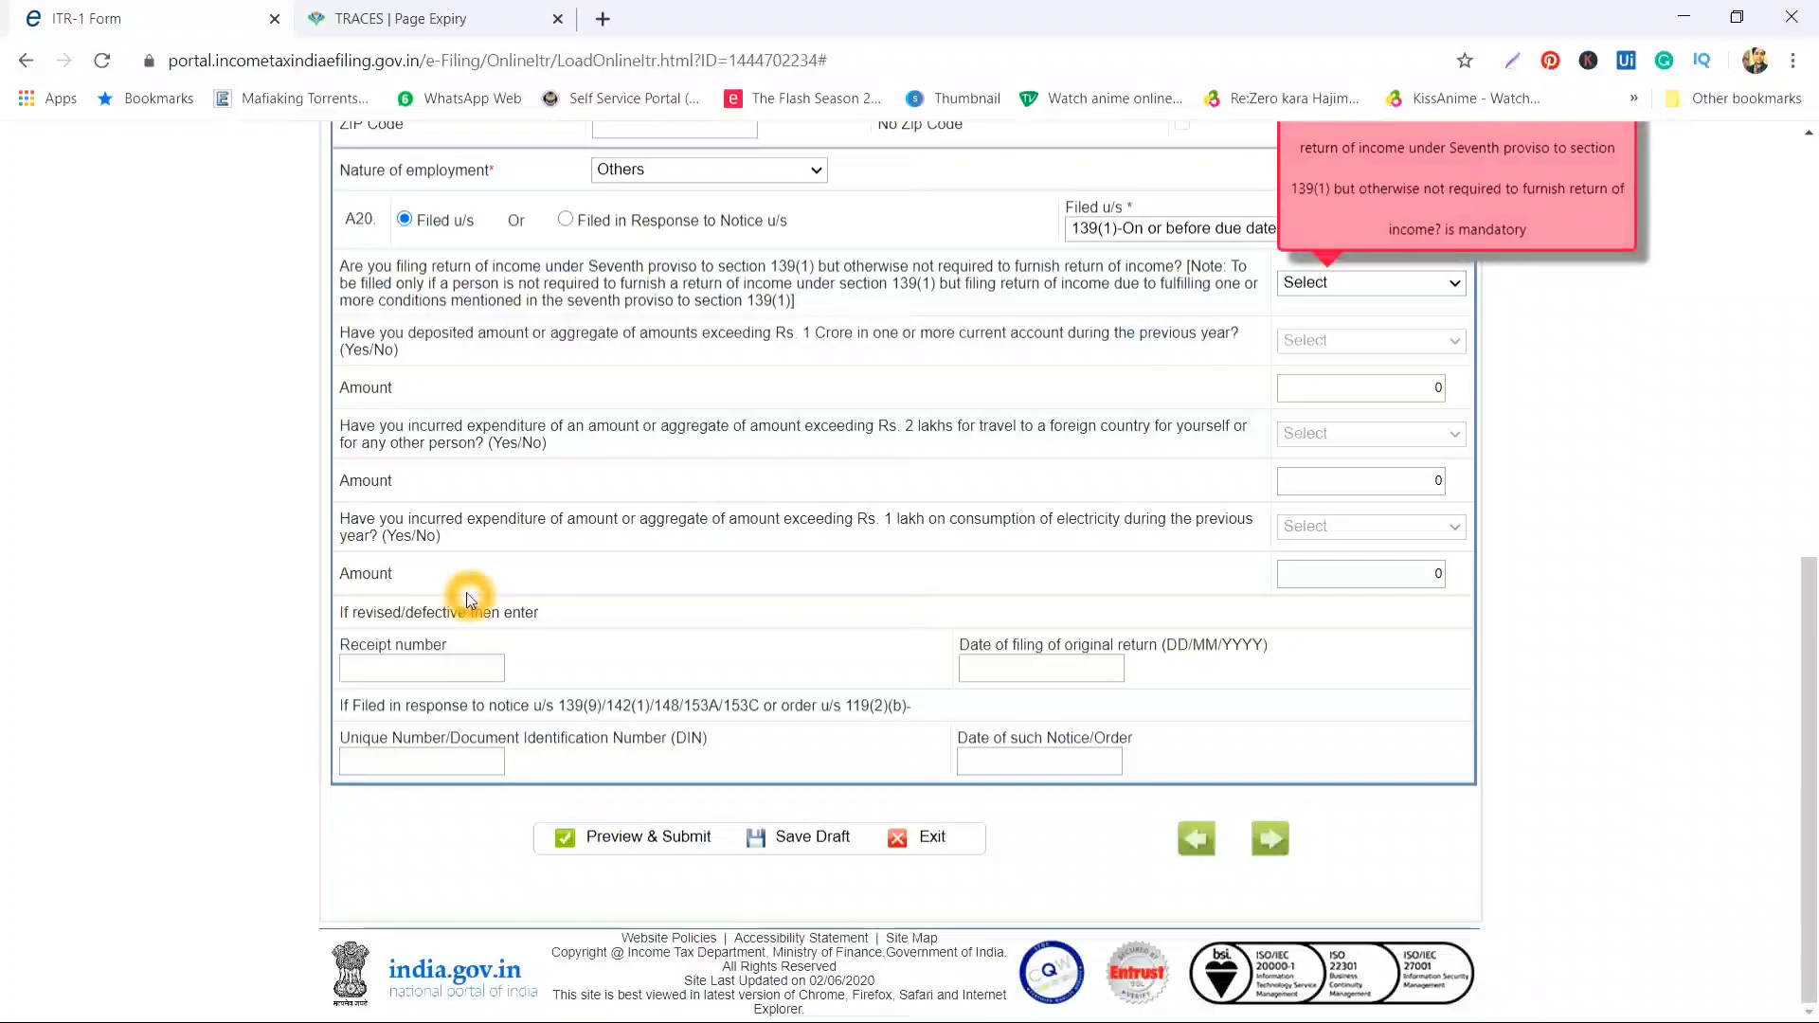
{"action": "scroll", "coordinate": [468, 593], "scroll_direction": "up", "scroll_amount": 7}
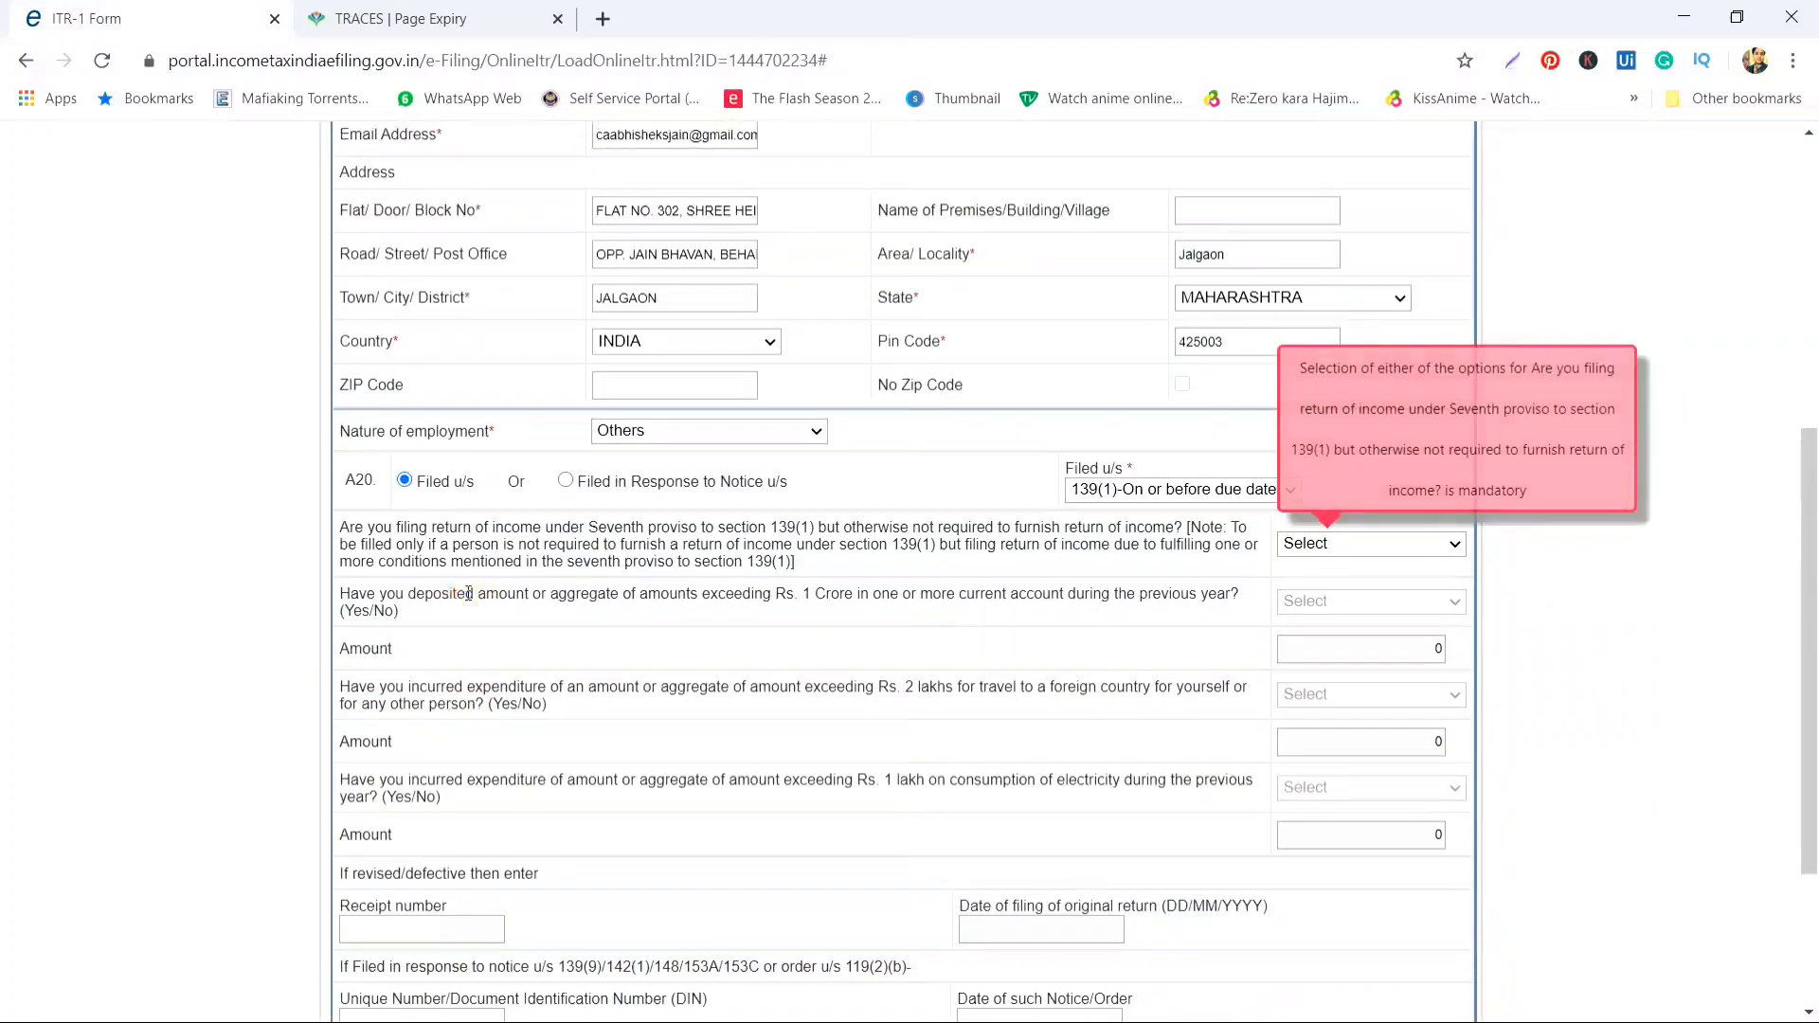
{"action": "left_click", "coordinate": [736, 454]}
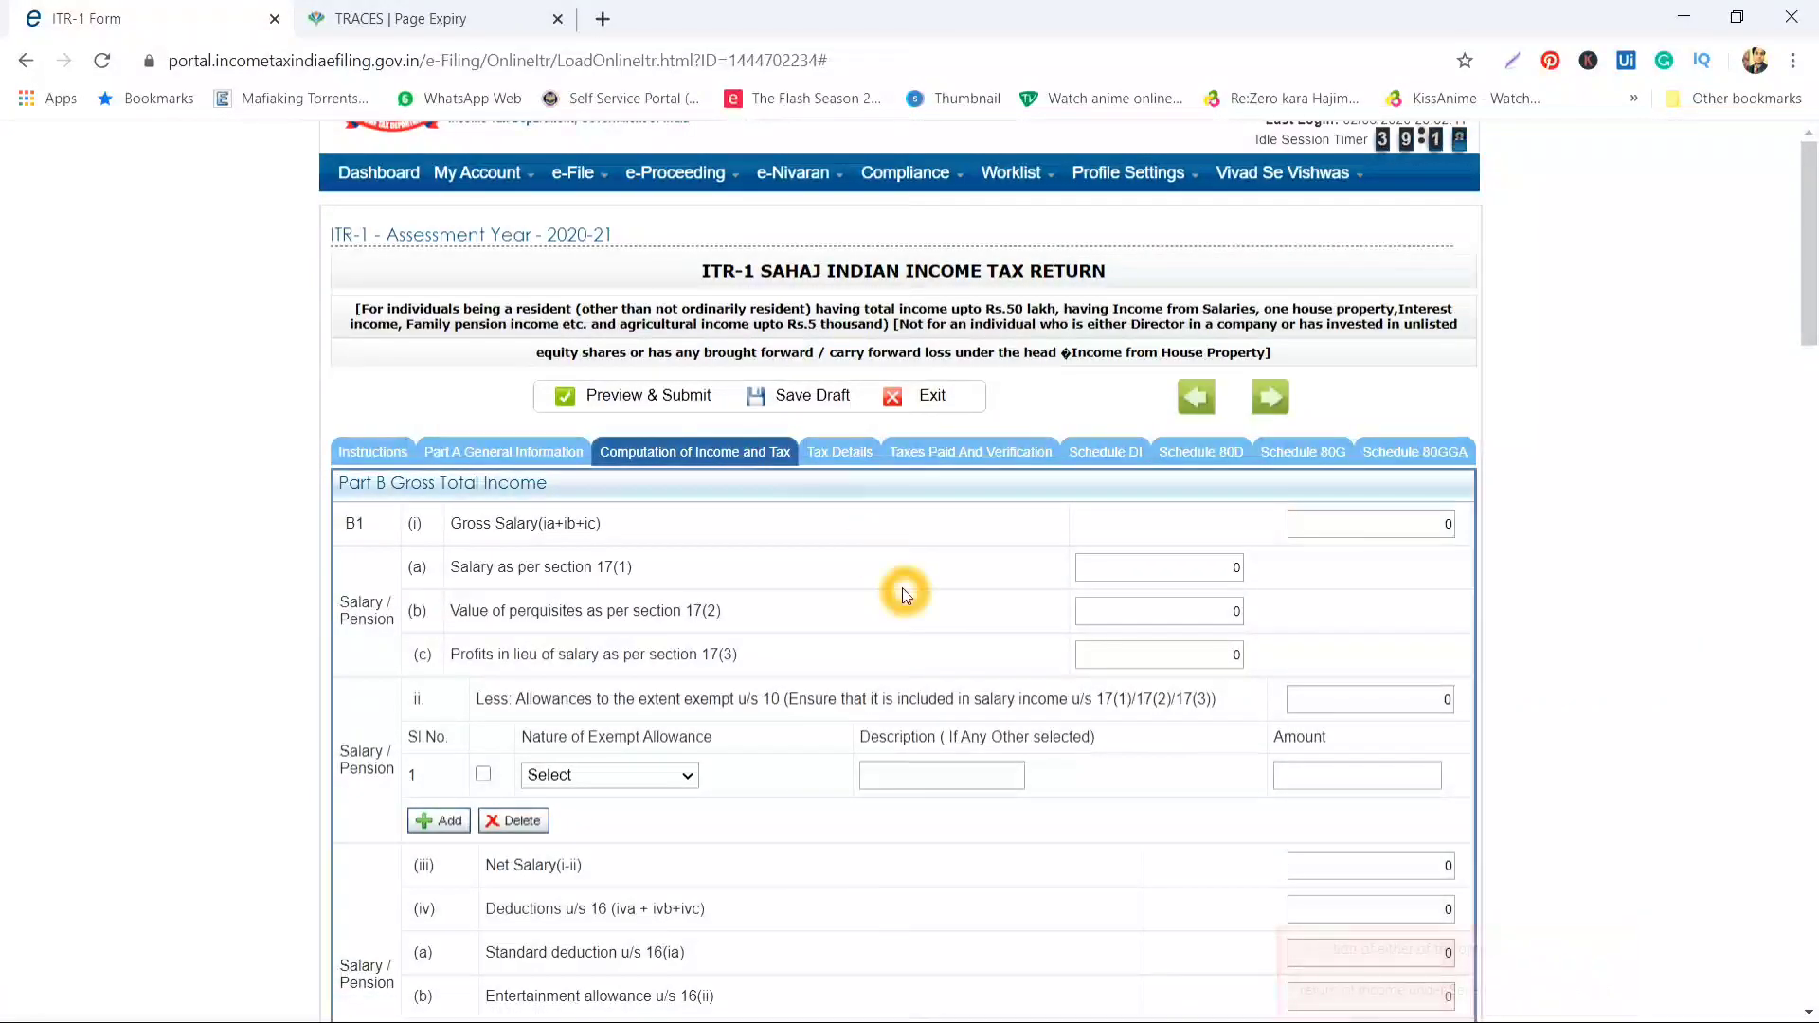
{"action": "scroll", "coordinate": [902, 587], "scroll_direction": "down", "scroll_amount": 2}
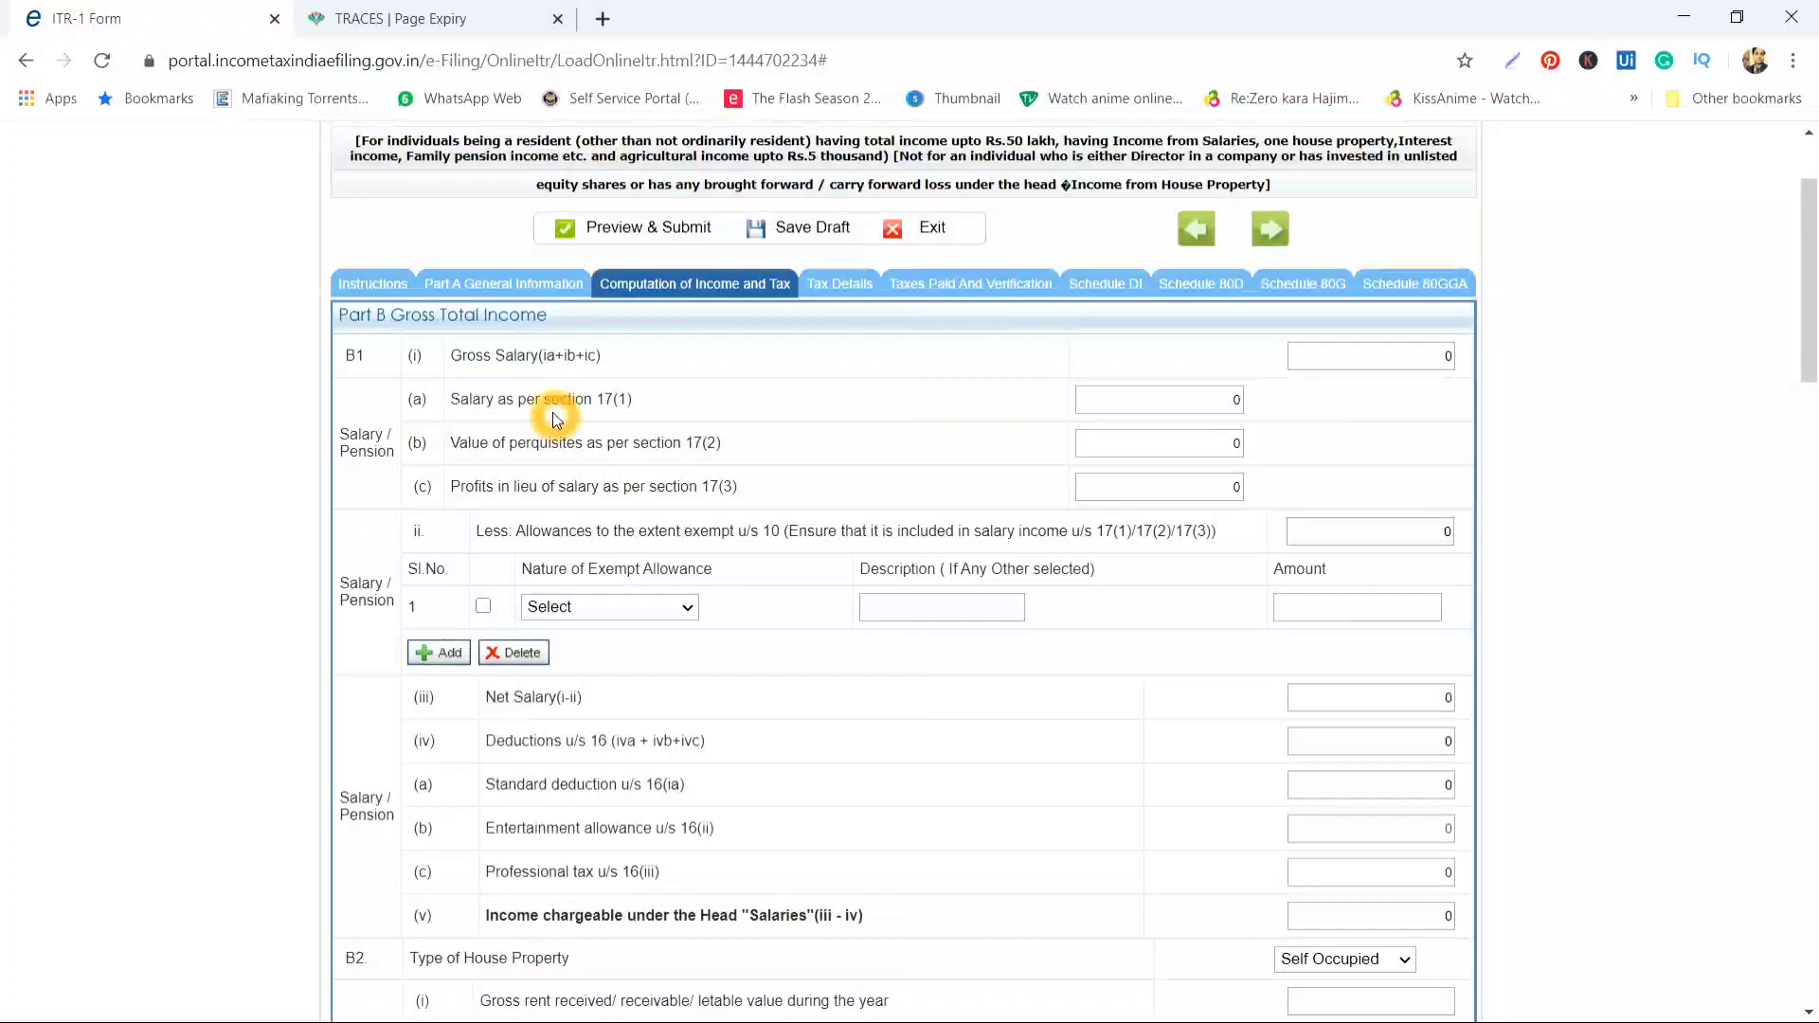
{"action": "scroll", "coordinate": [557, 421], "scroll_direction": "up", "scroll_amount": 1}
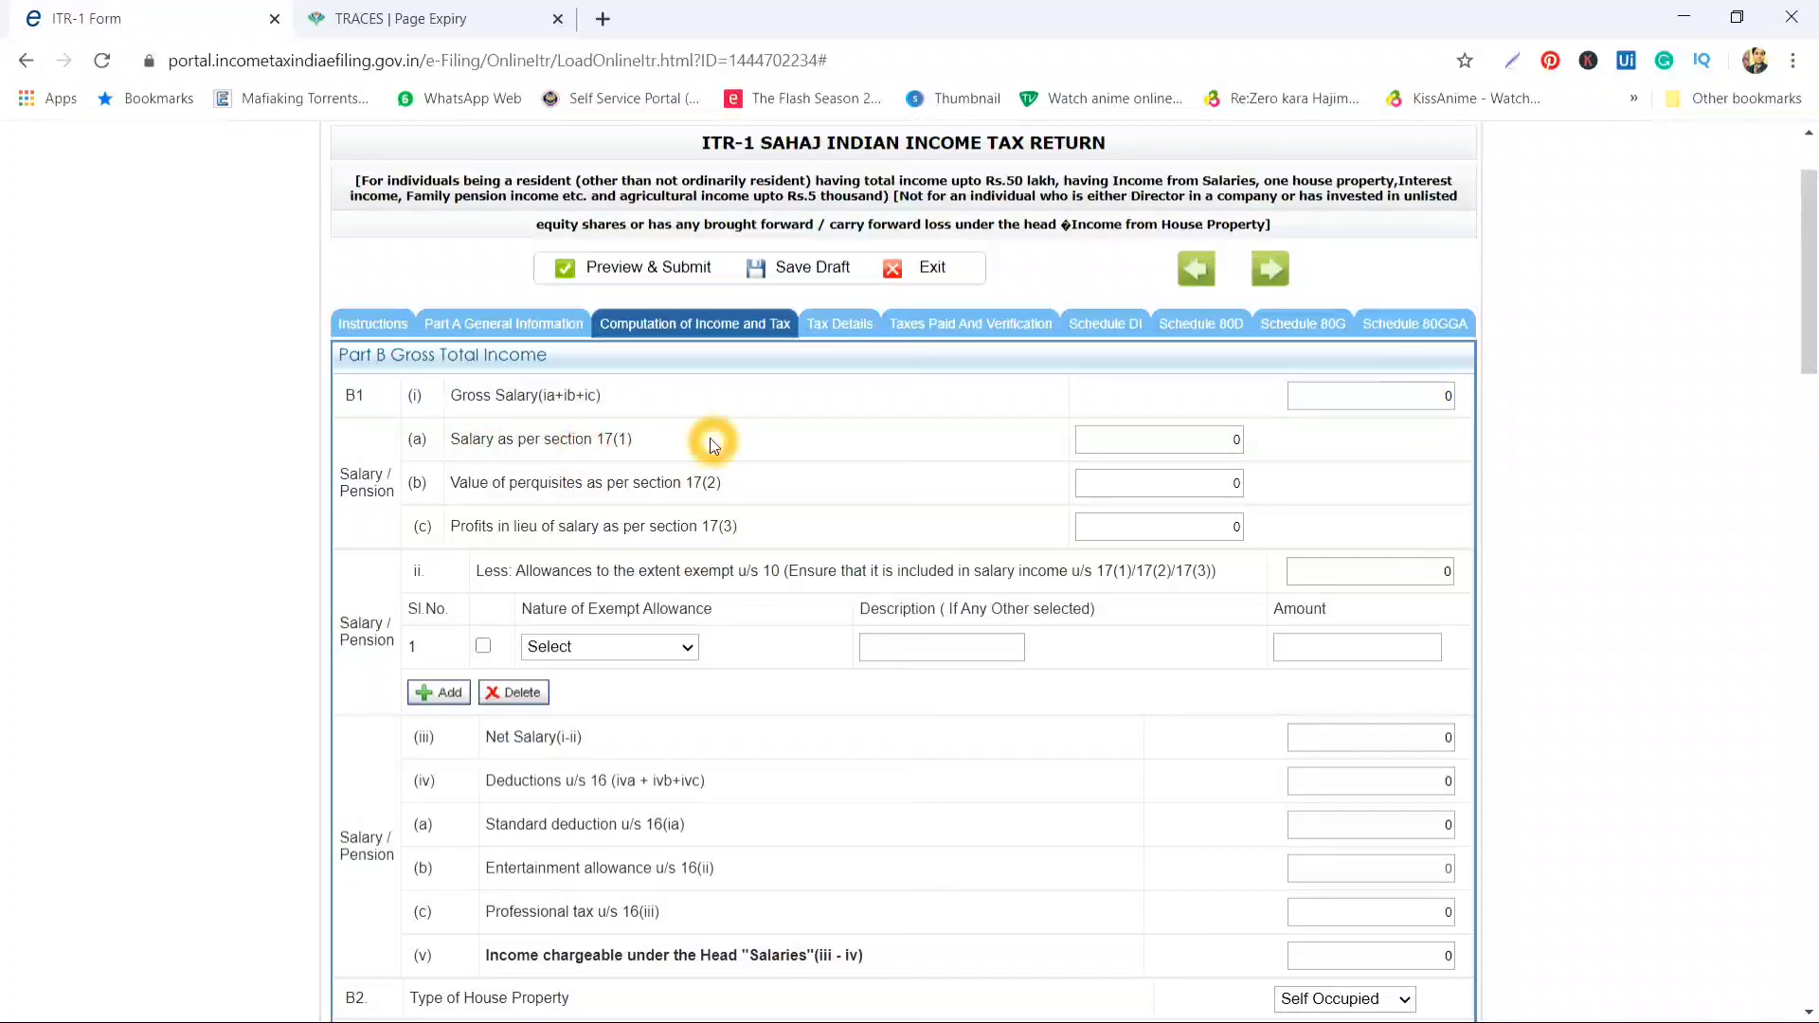
{"action": "left_click", "coordinate": [1182, 446]}
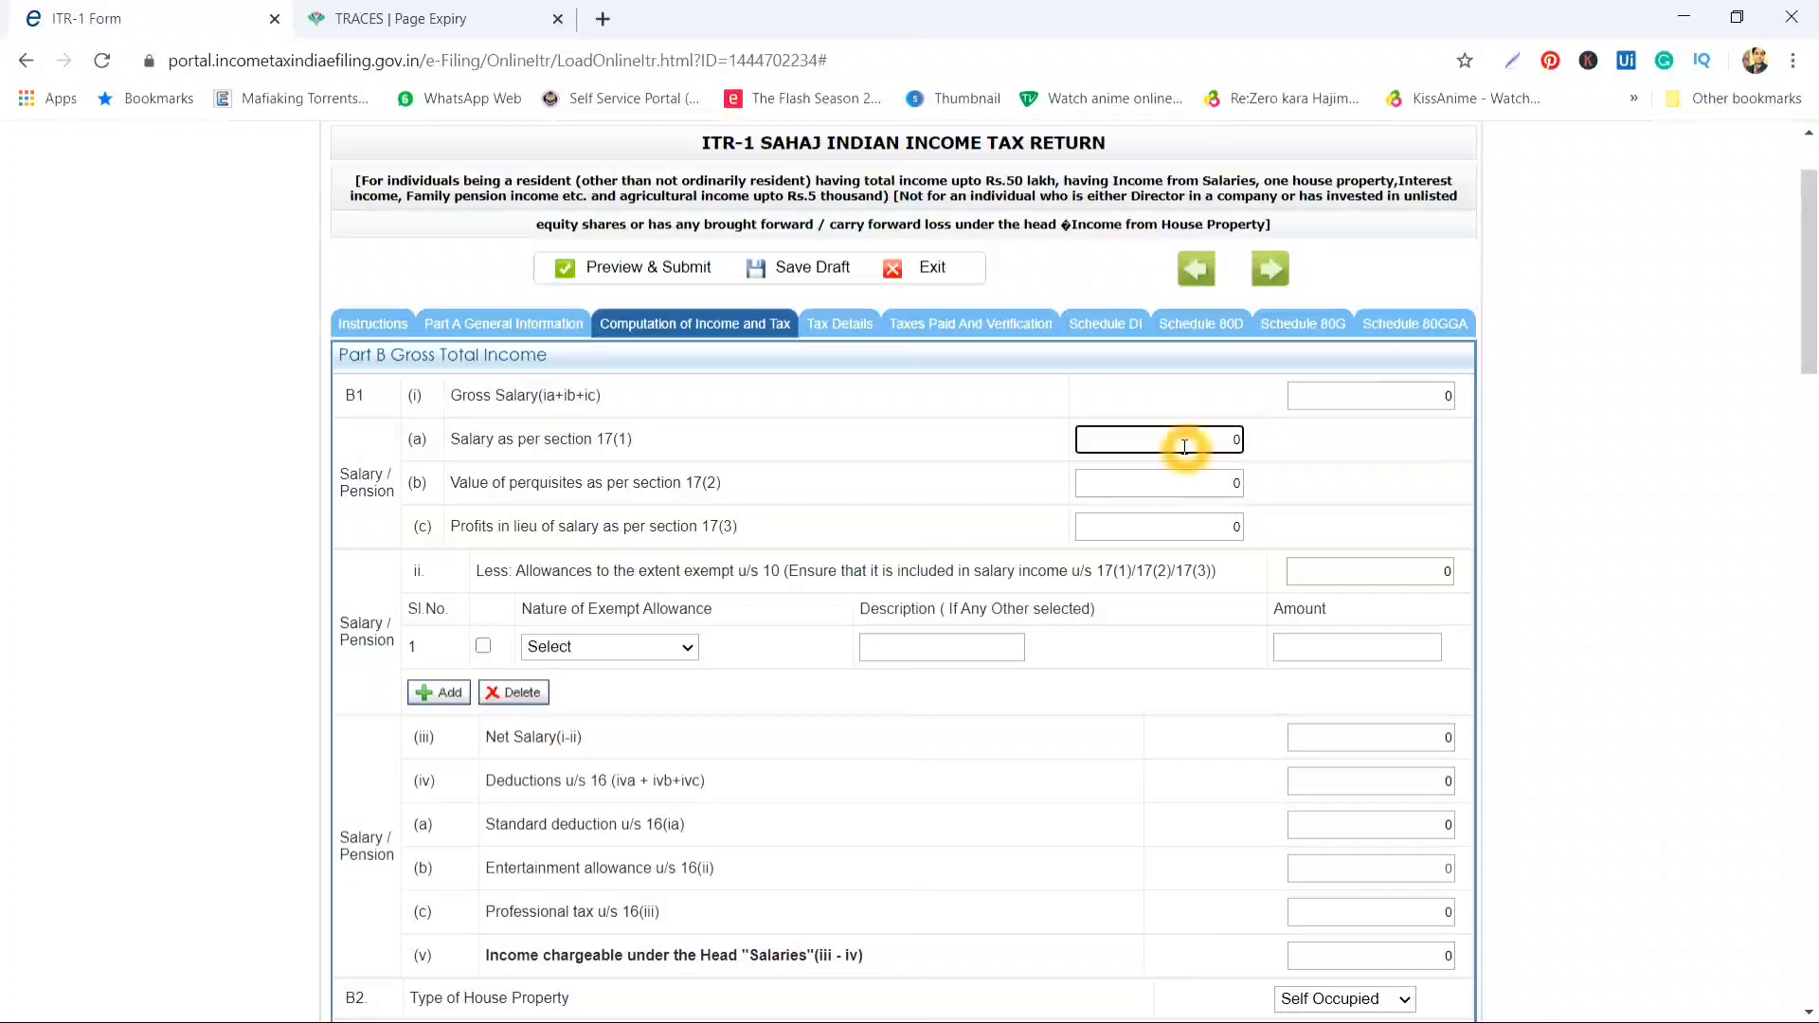
{"action": "double_click", "coordinate": [1184, 448]}
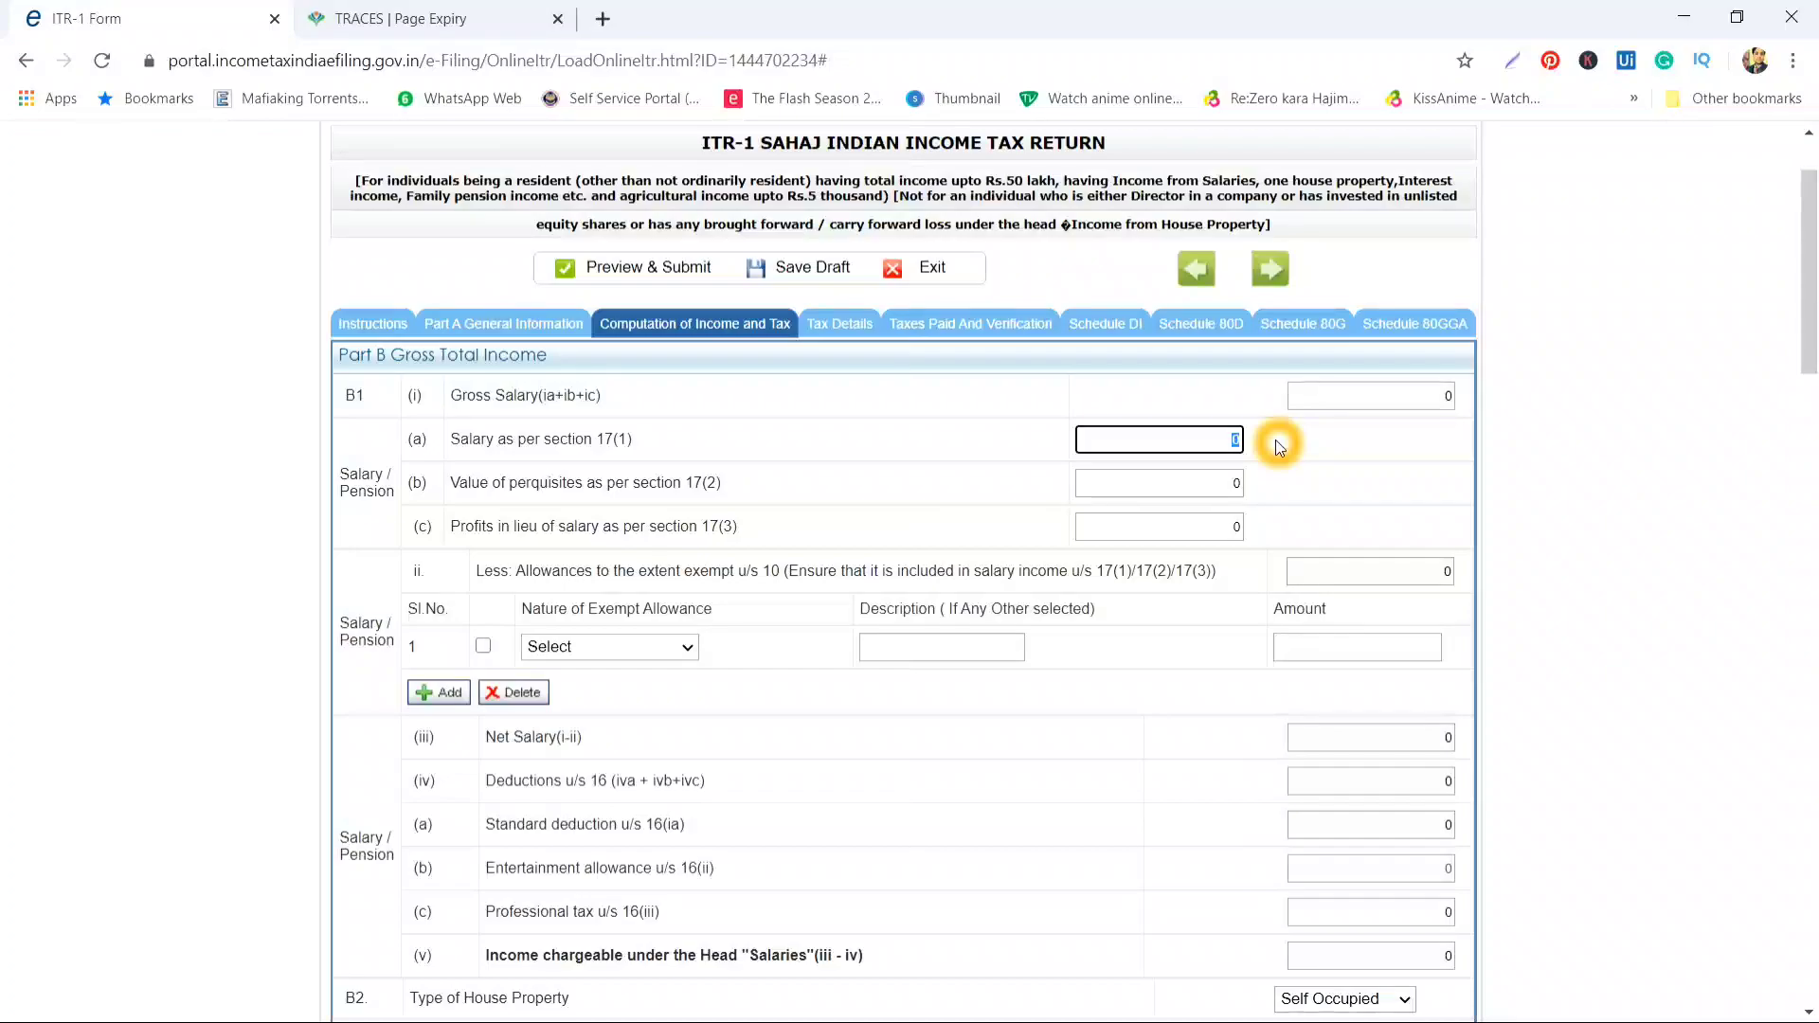
{"action": "left_click", "coordinate": [1220, 481]}
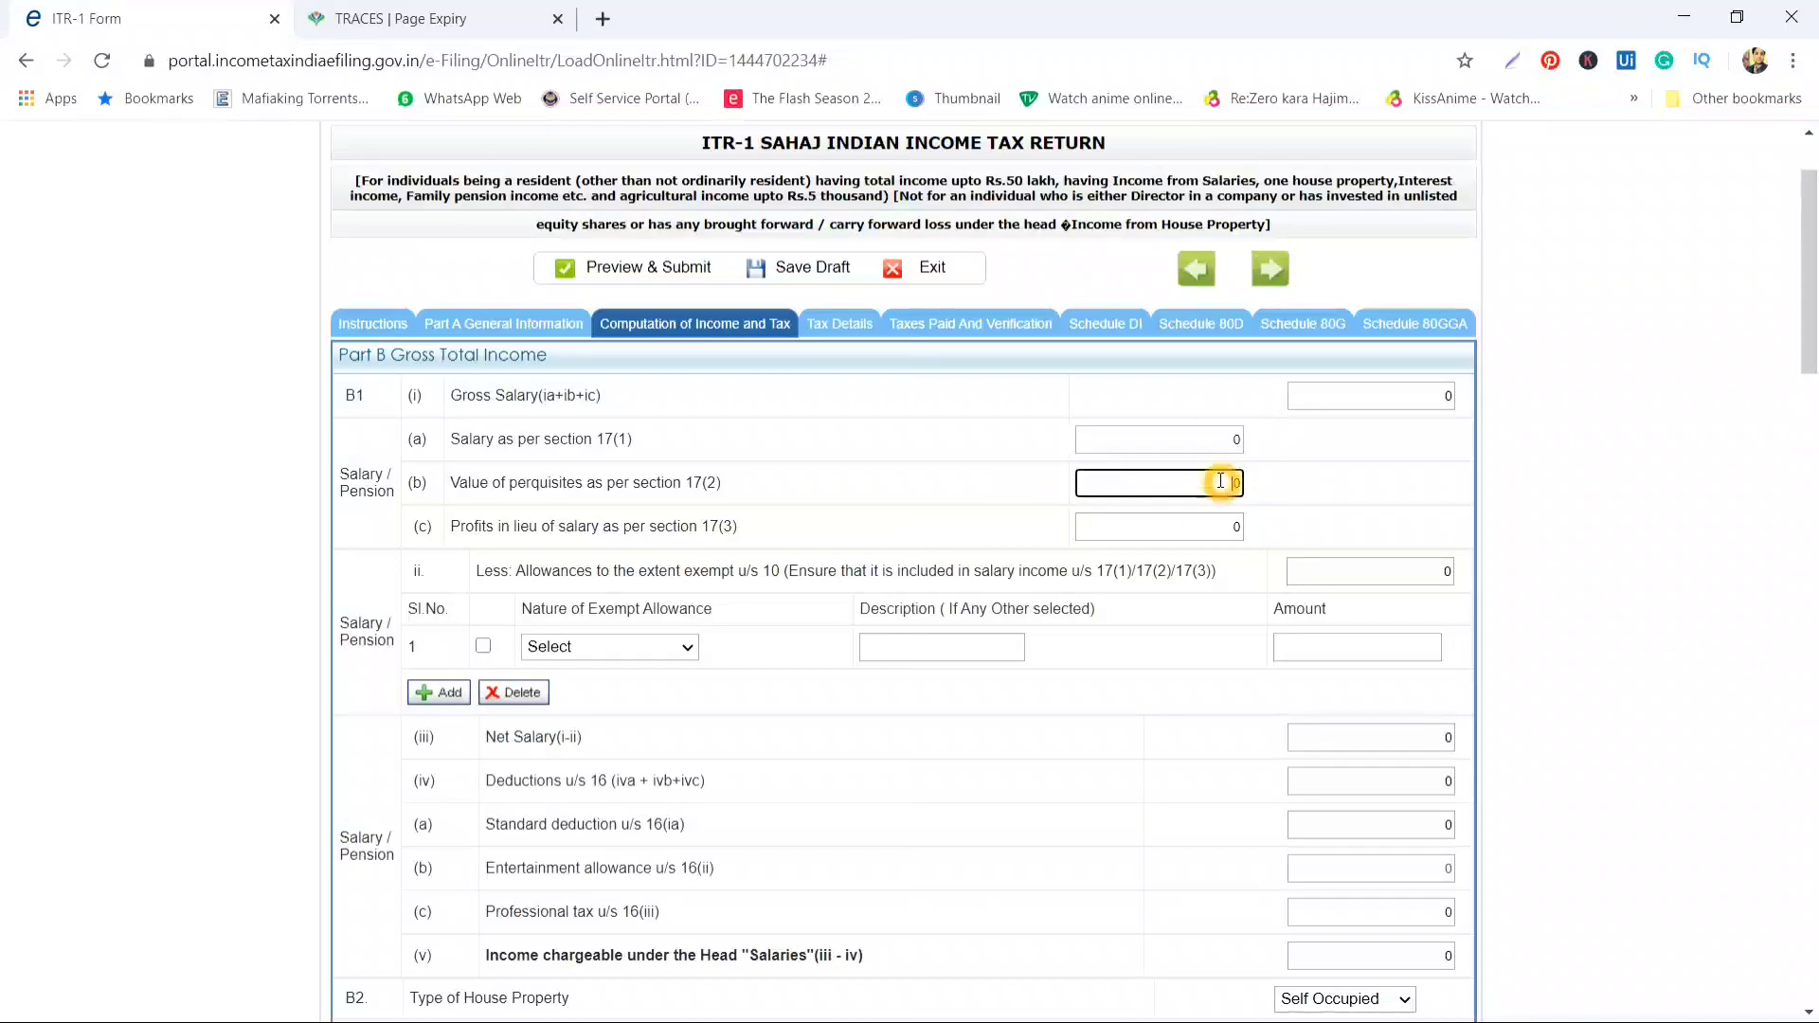
{"action": "left_click", "coordinate": [1218, 529]}
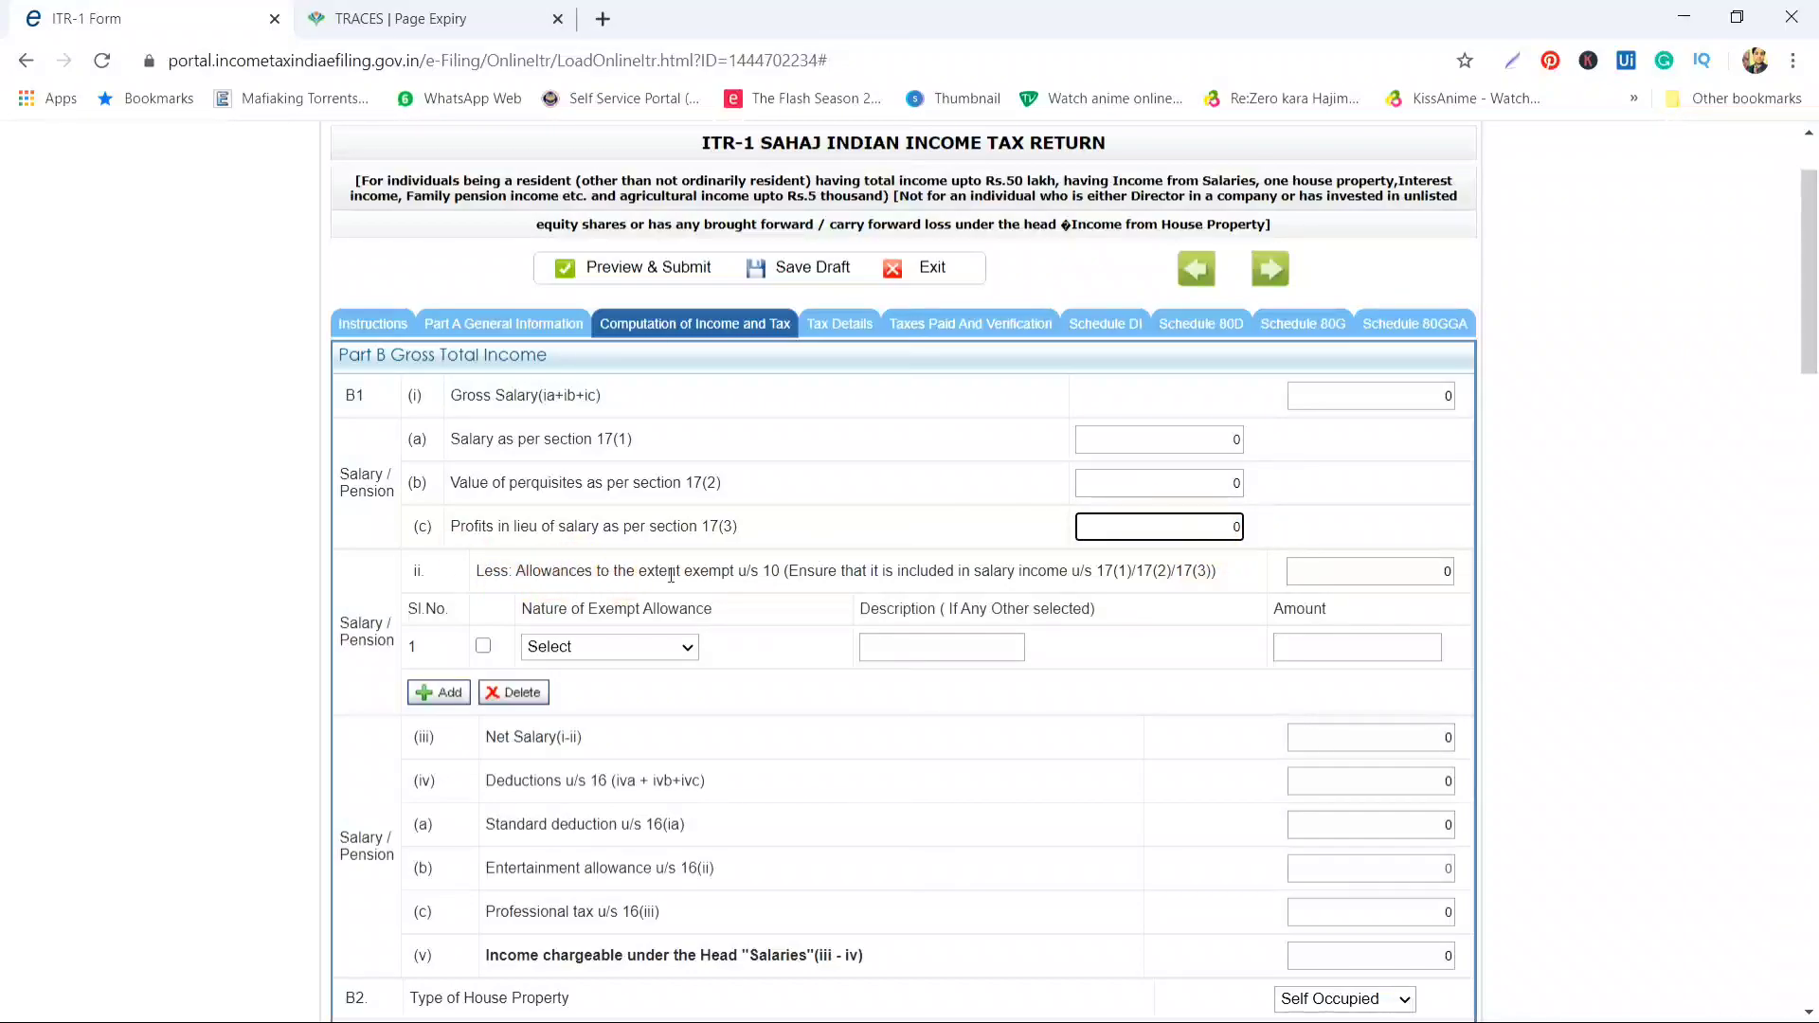
{"action": "left_click", "coordinate": [727, 579]}
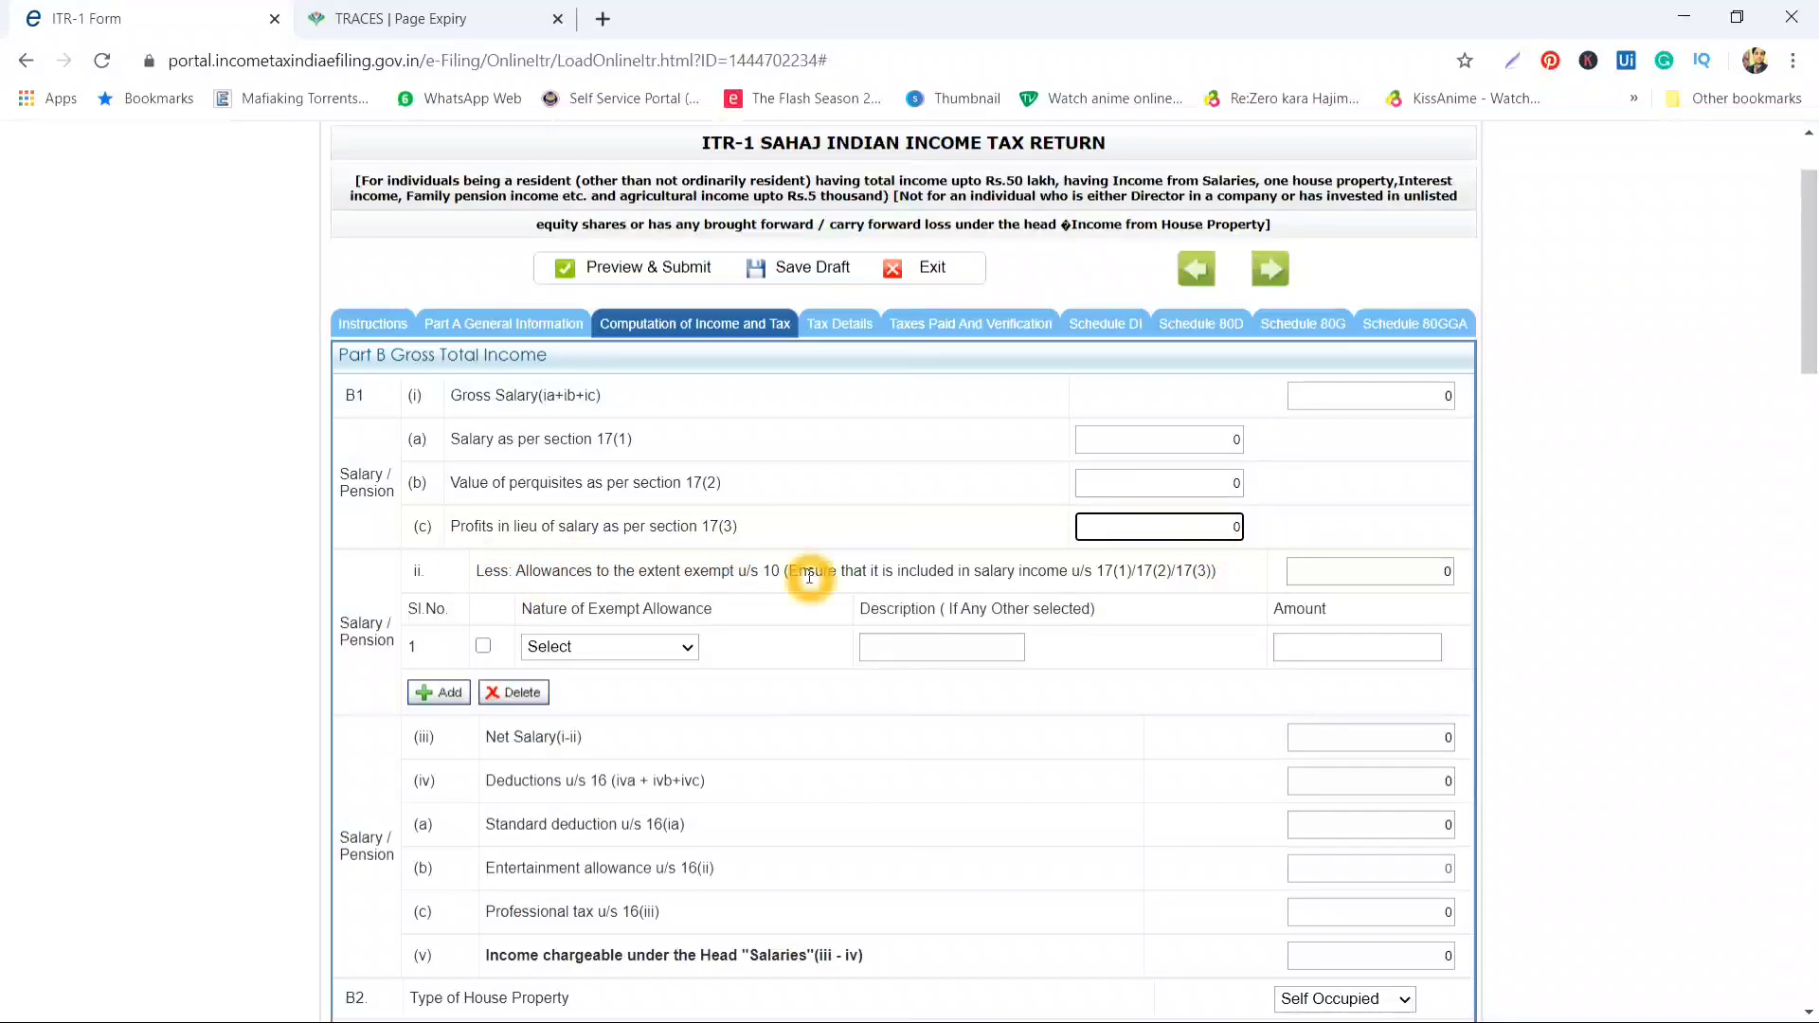
{"action": "left_click", "coordinate": [631, 647]}
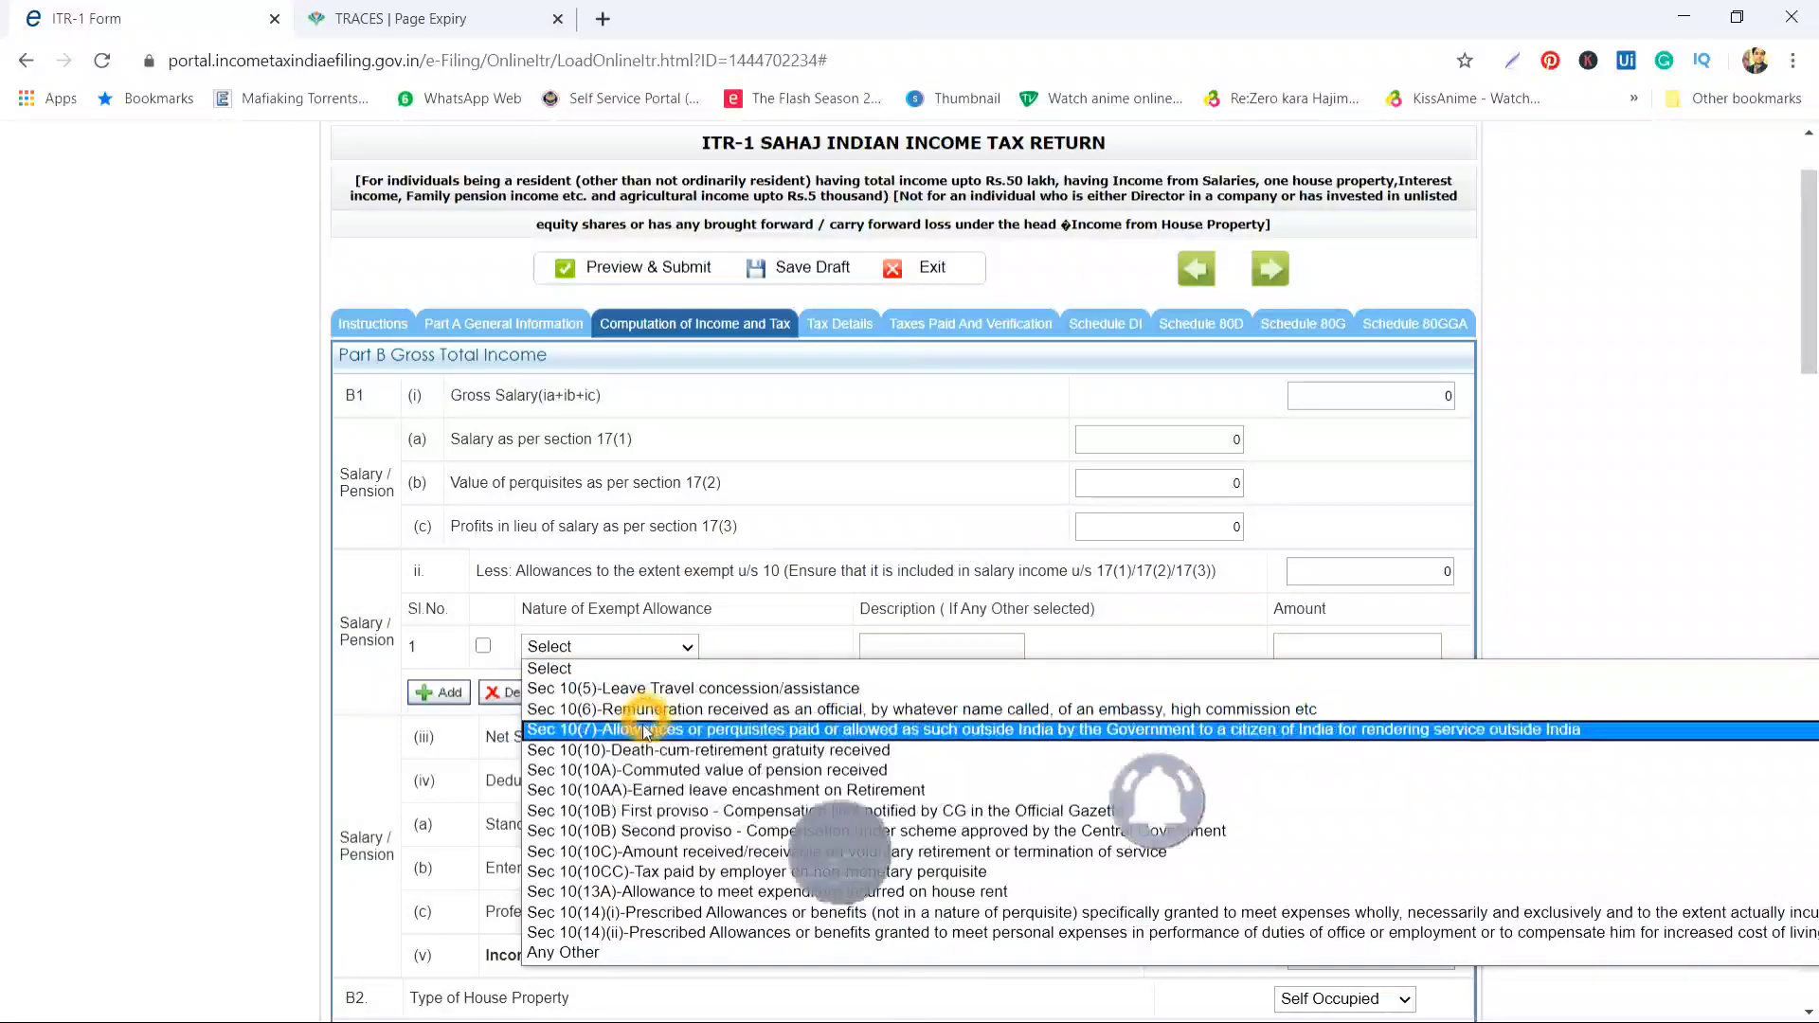
{"action": "left_click", "coordinate": [542, 504]}
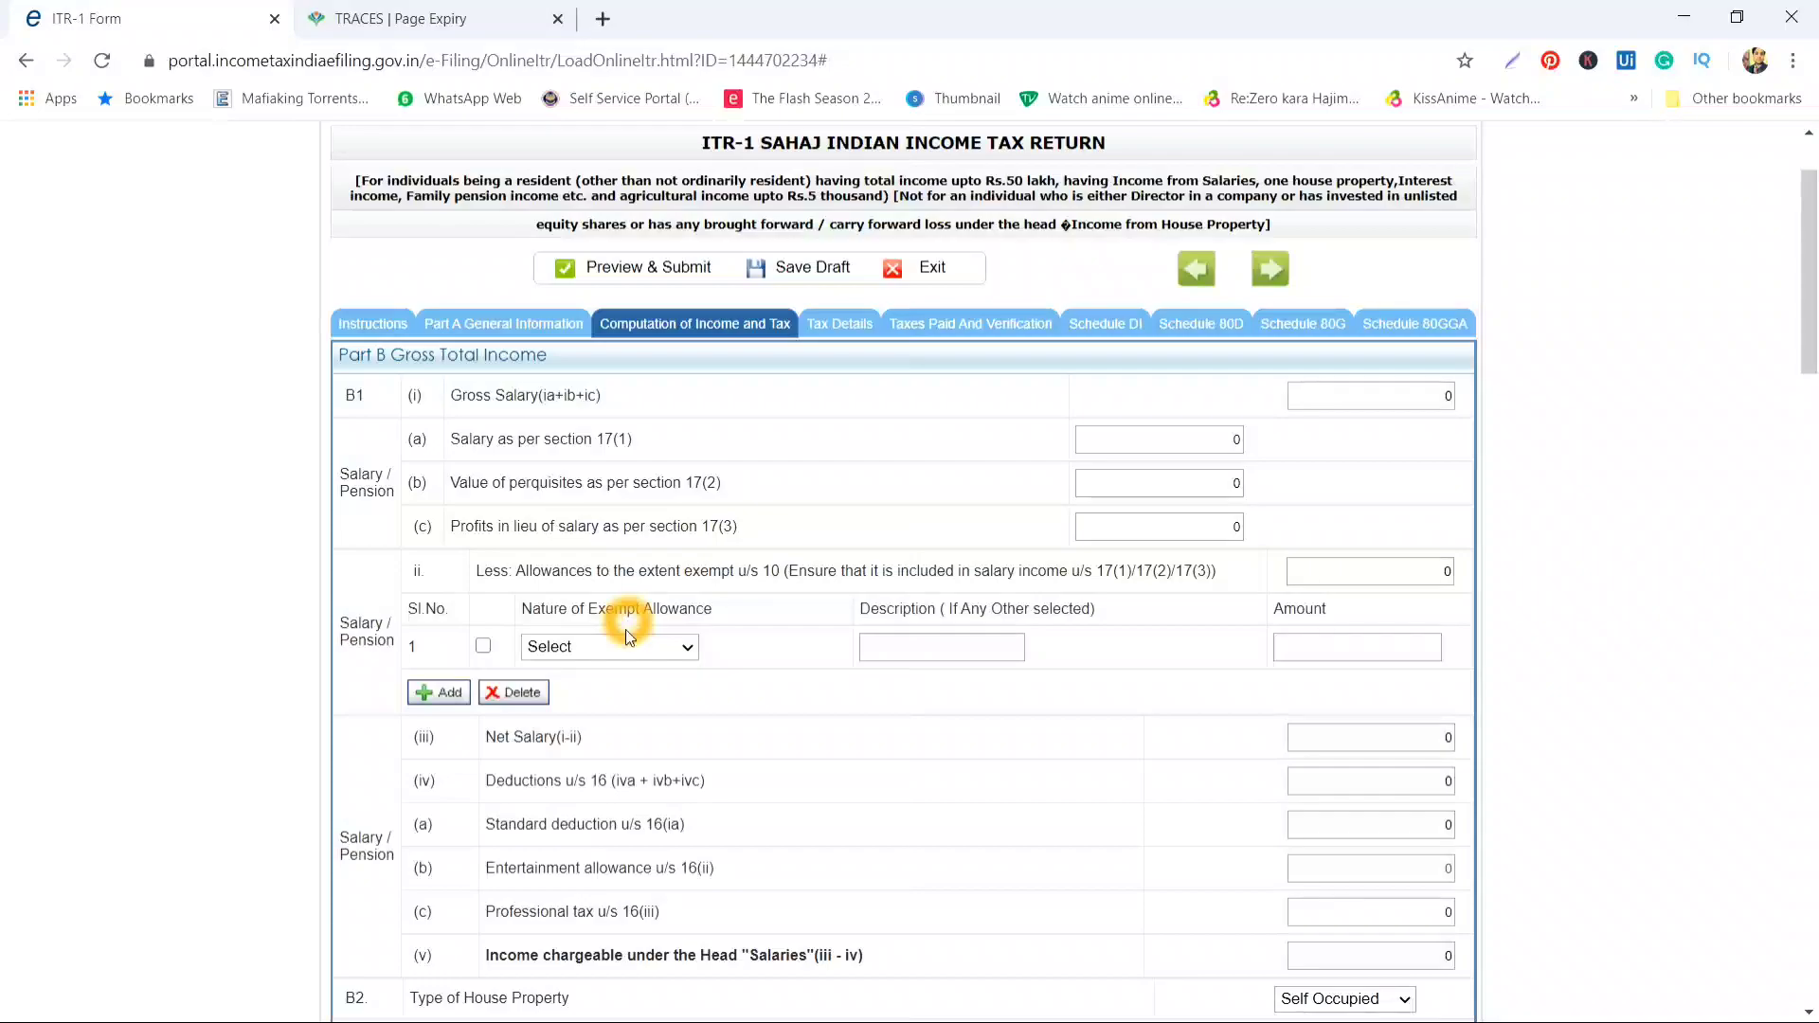
{"action": "left_click", "coordinate": [674, 650]}
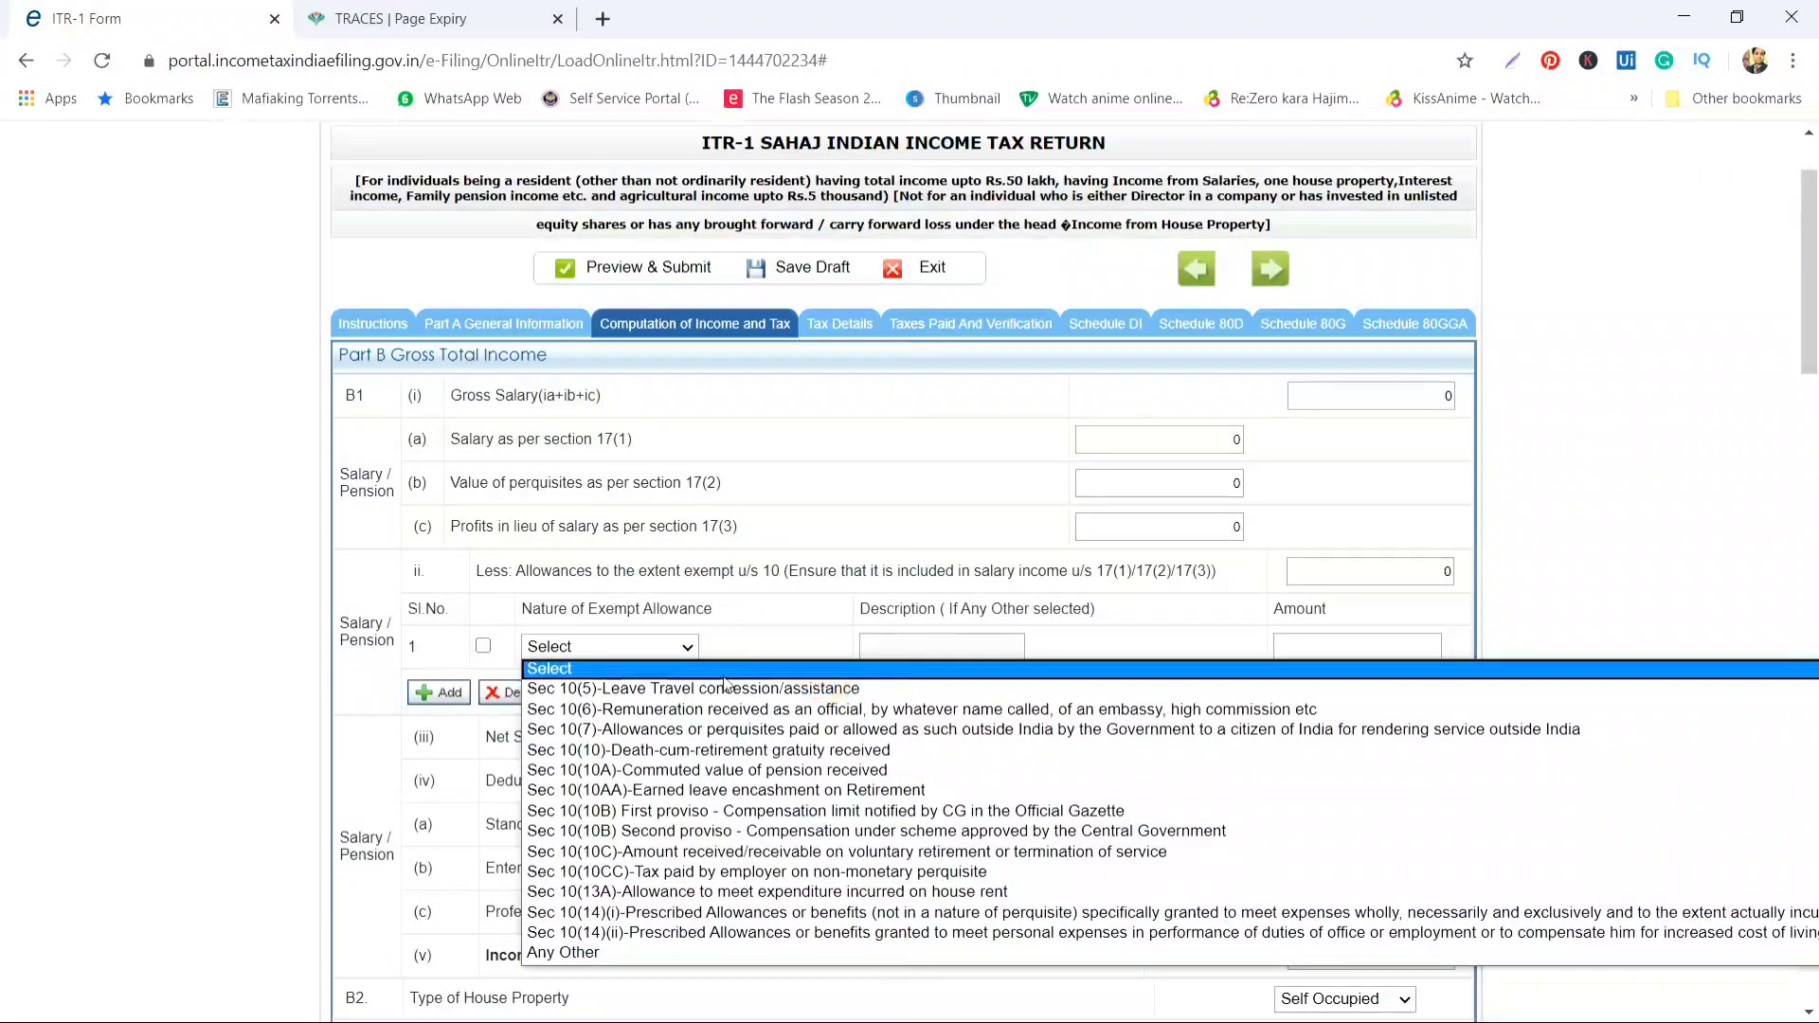
{"action": "left_click", "coordinate": [772, 644]}
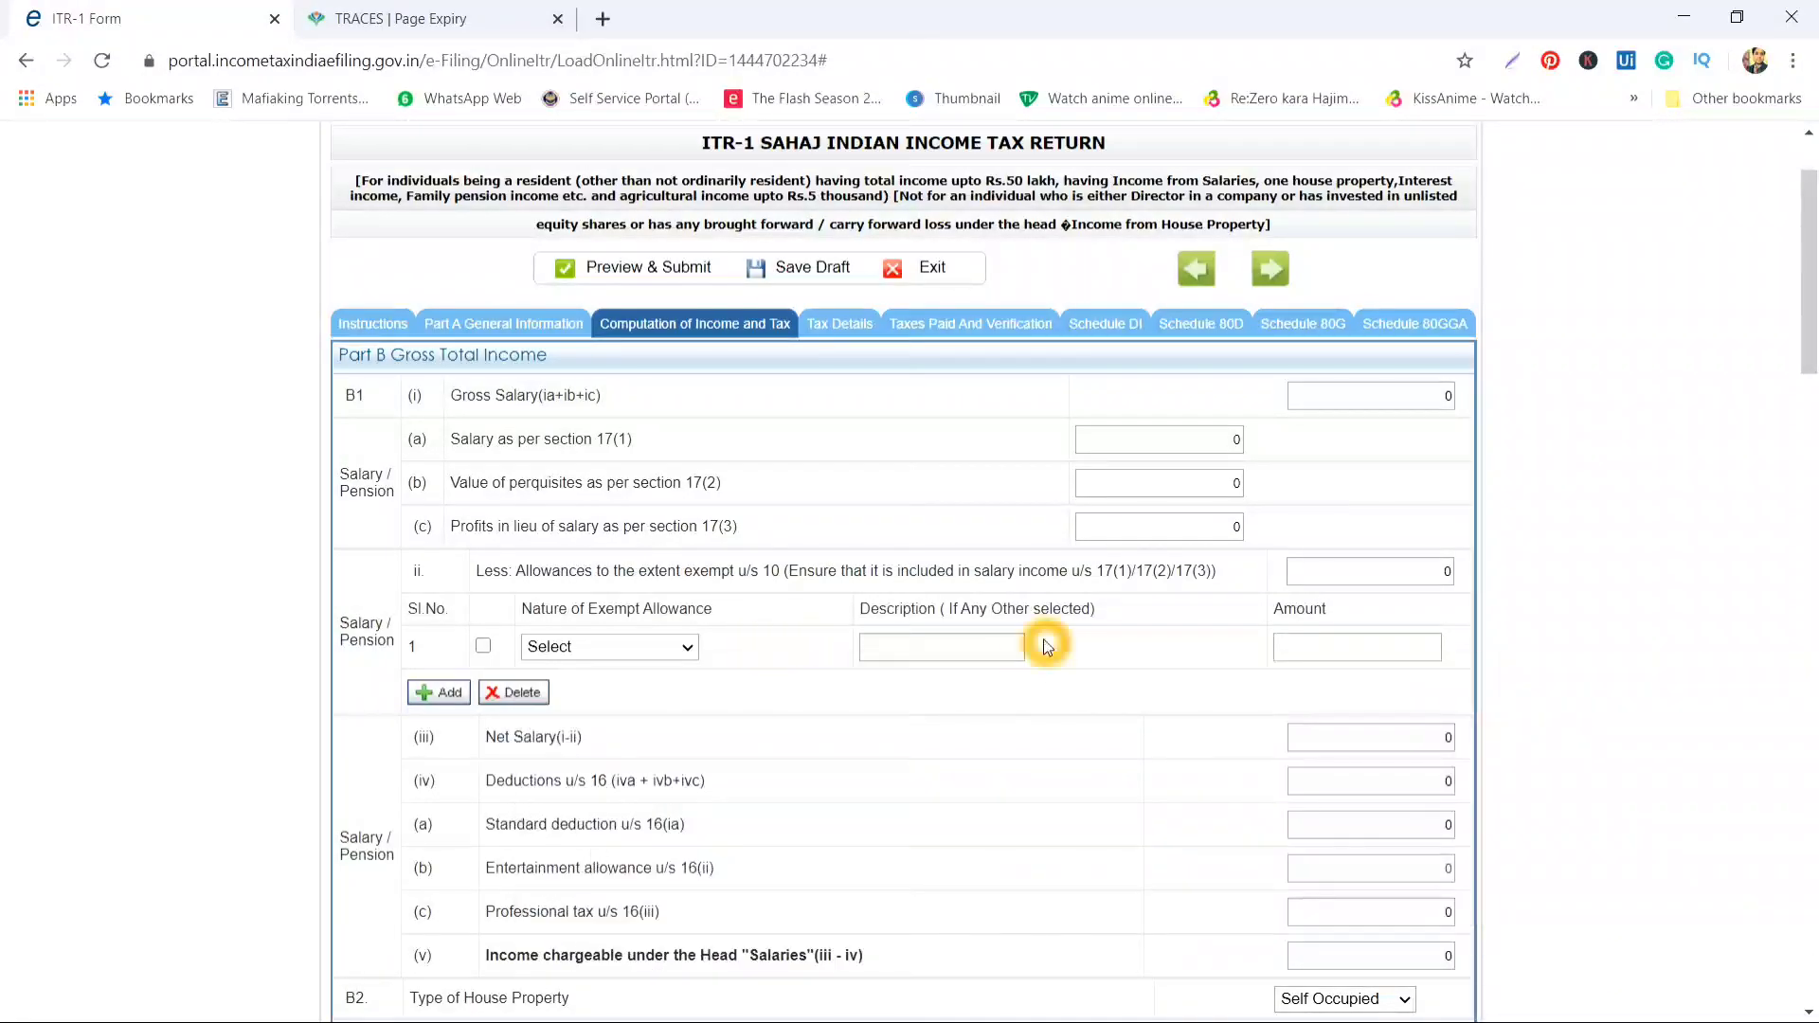
{"action": "left_click", "coordinate": [629, 646]}
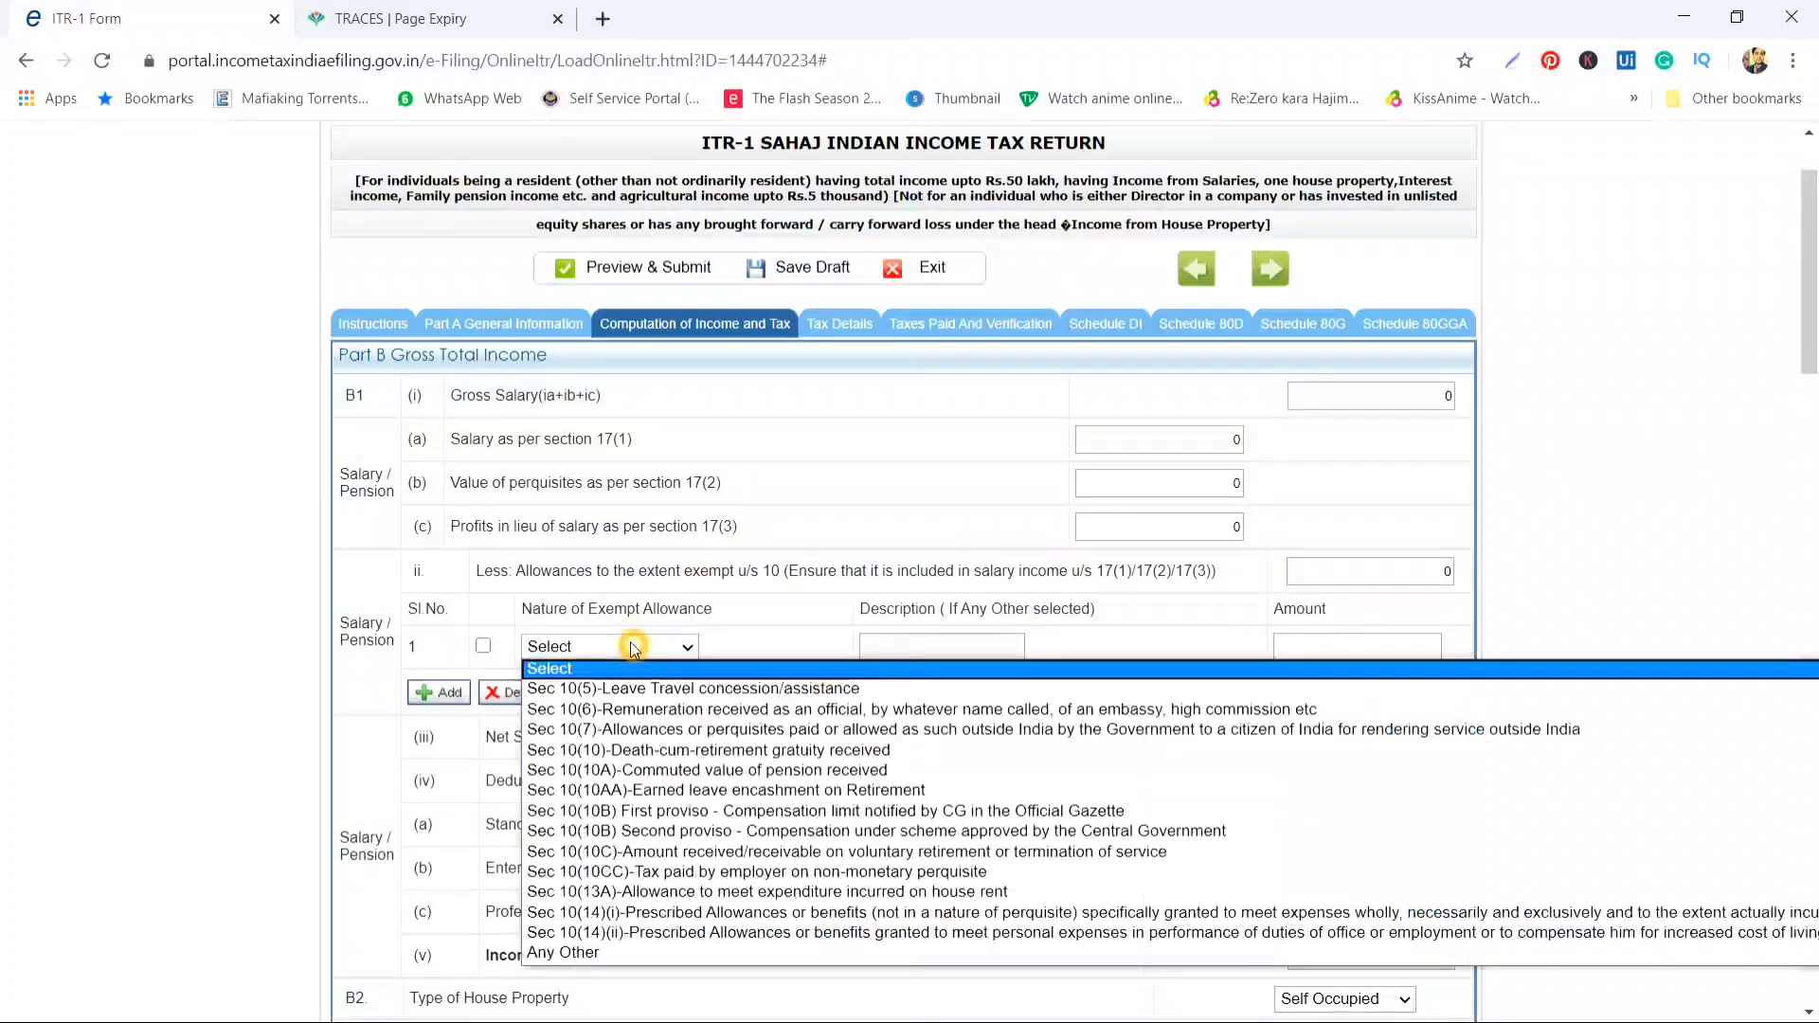
{"action": "left_click", "coordinate": [563, 951]}
{"action": "left_click", "coordinate": [966, 648]}
{"action": "left_click", "coordinate": [1370, 640]}
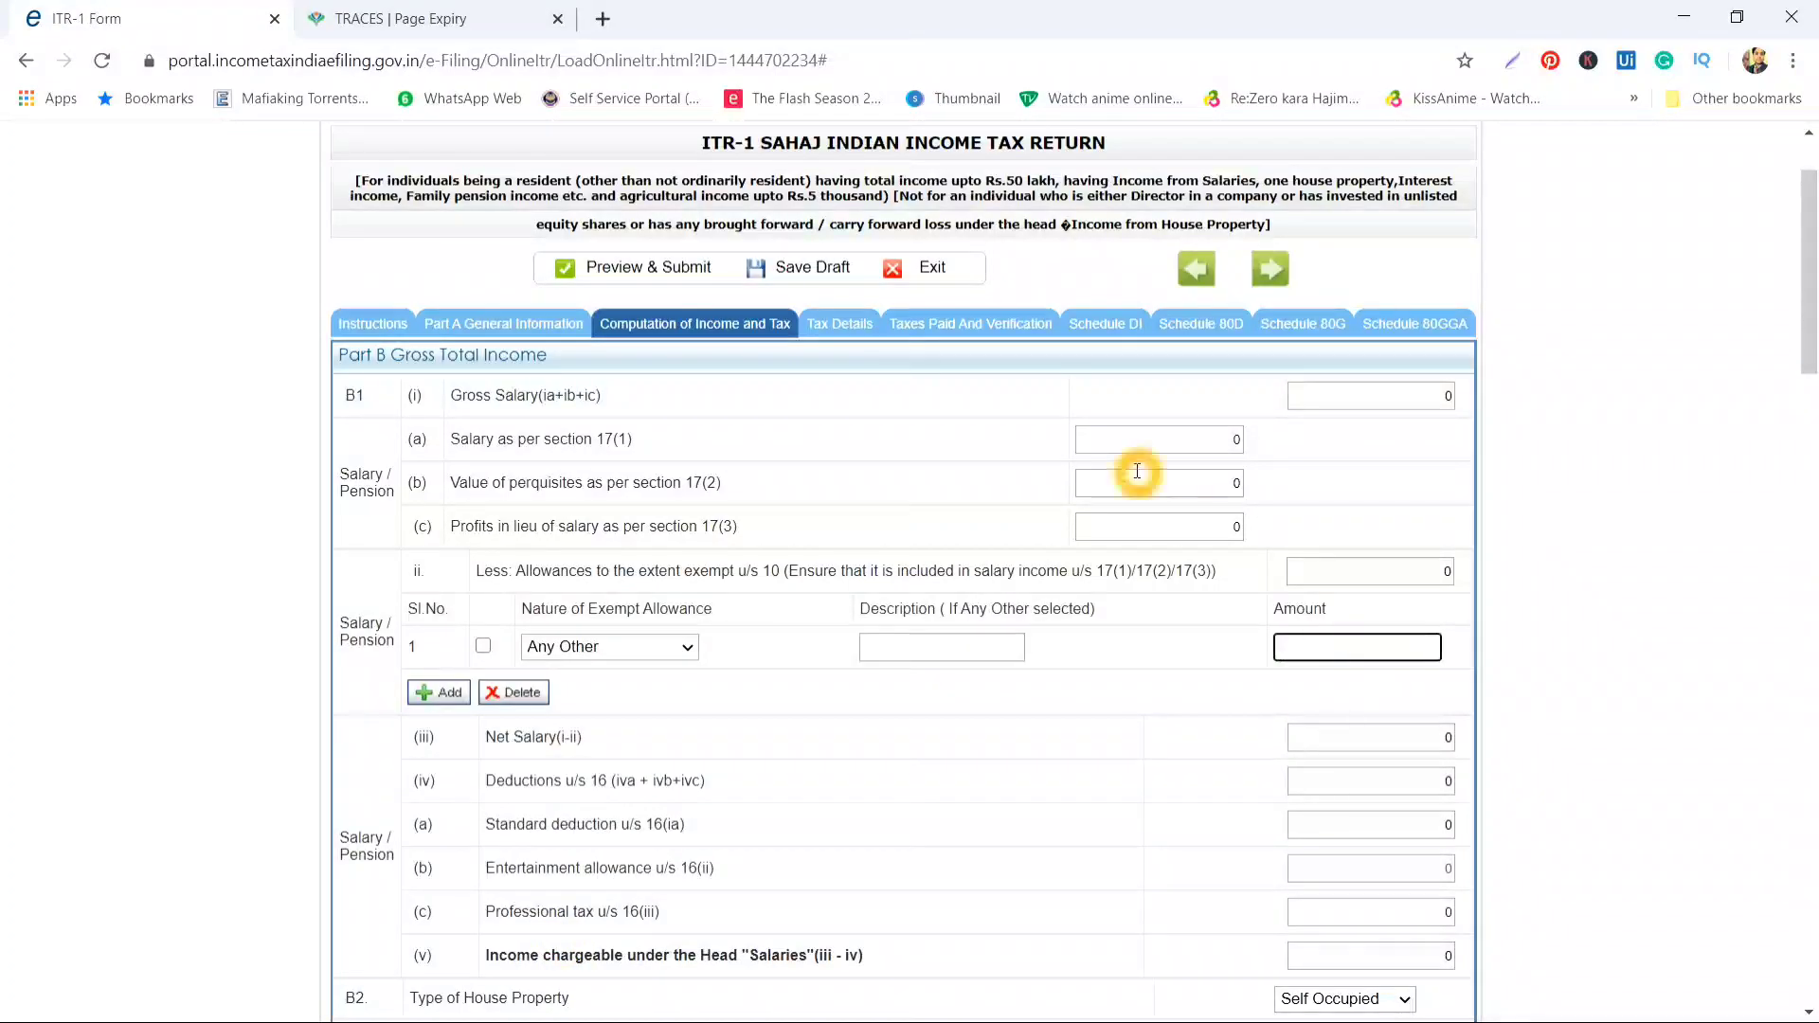
{"action": "left_click", "coordinate": [1200, 481]}
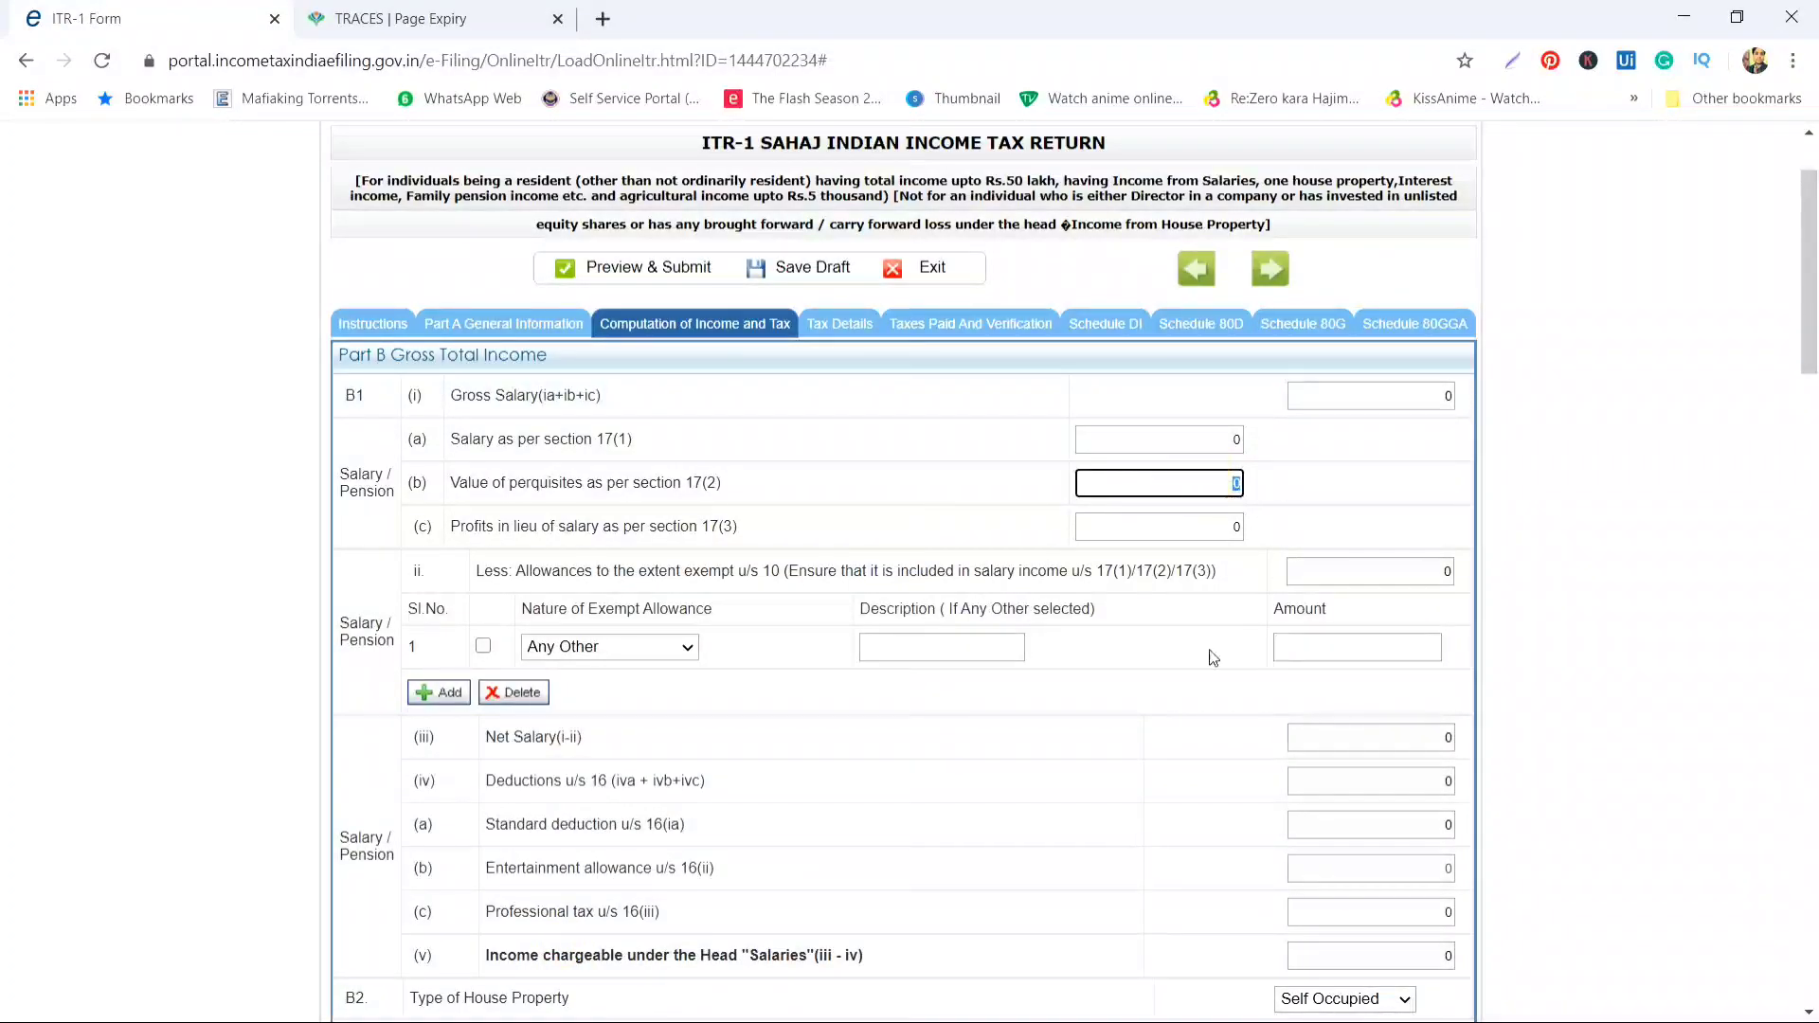
{"action": "left_click", "coordinate": [912, 652]}
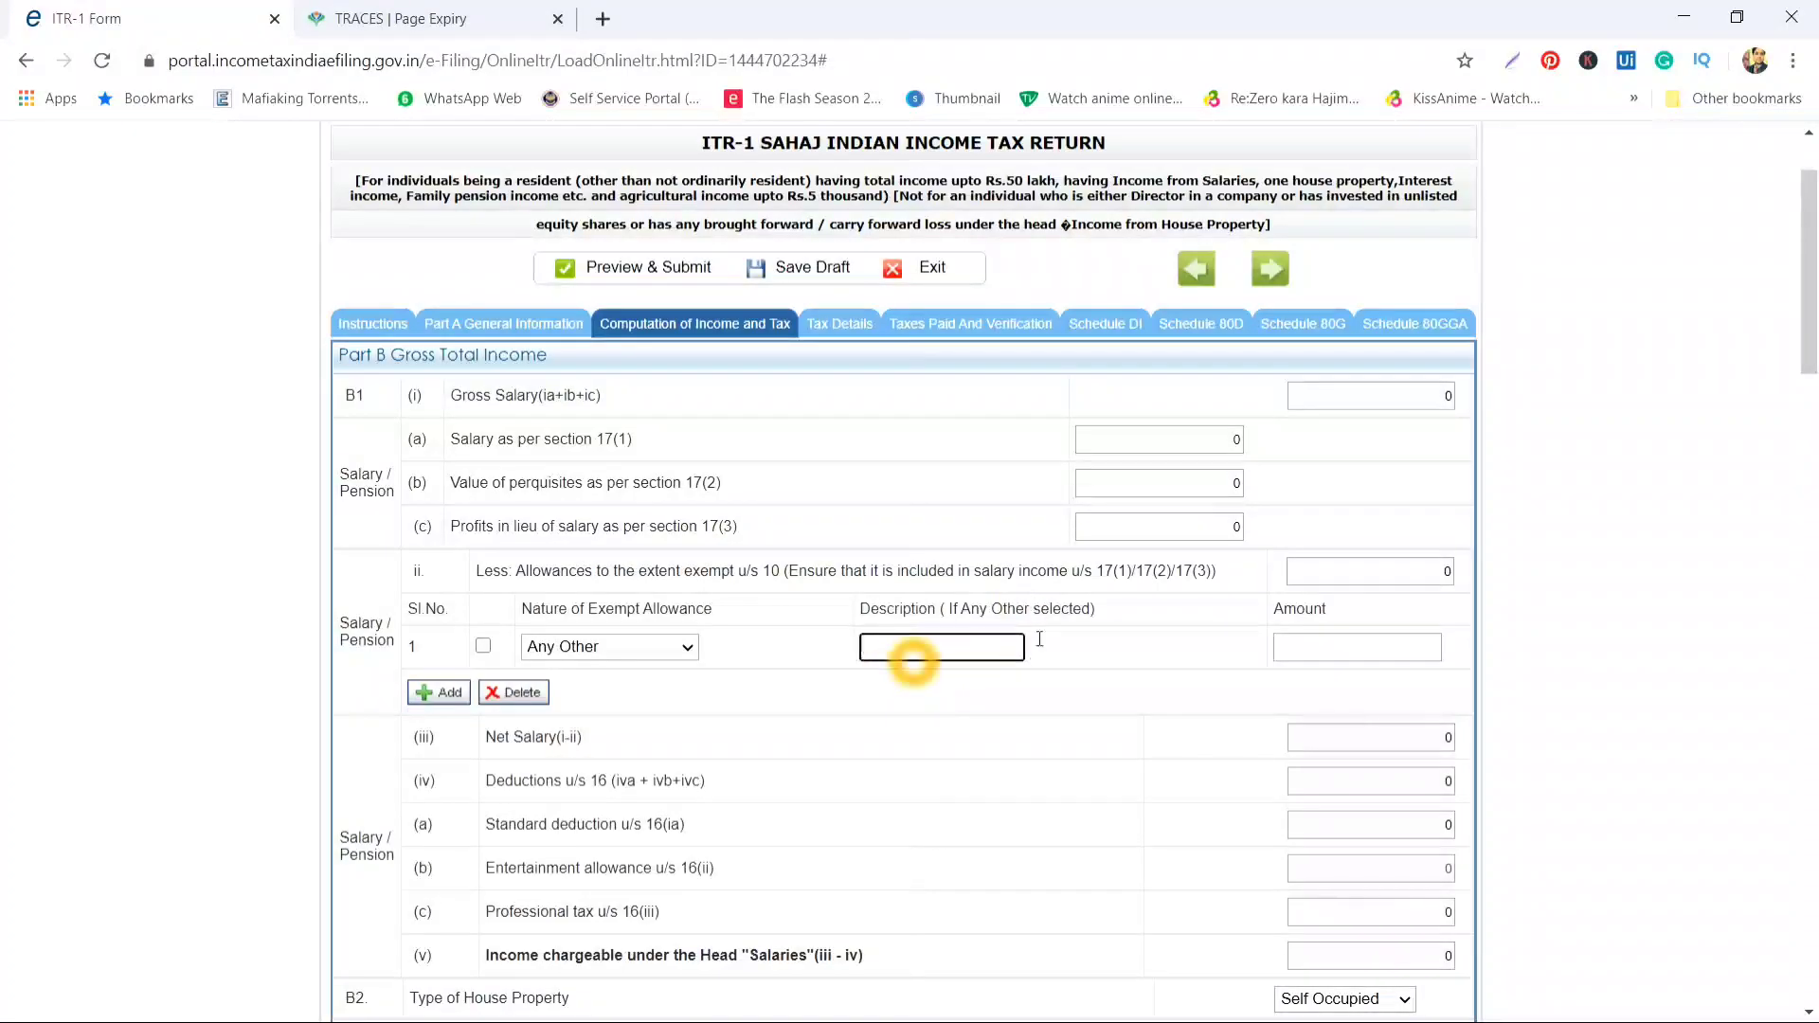
Enter salary u/s 17(1) of 850000 and perquisites u/s 17(2) of 10000
{"action": "scroll", "coordinate": [951, 674], "scroll_direction": "down", "scroll_amount": 3}
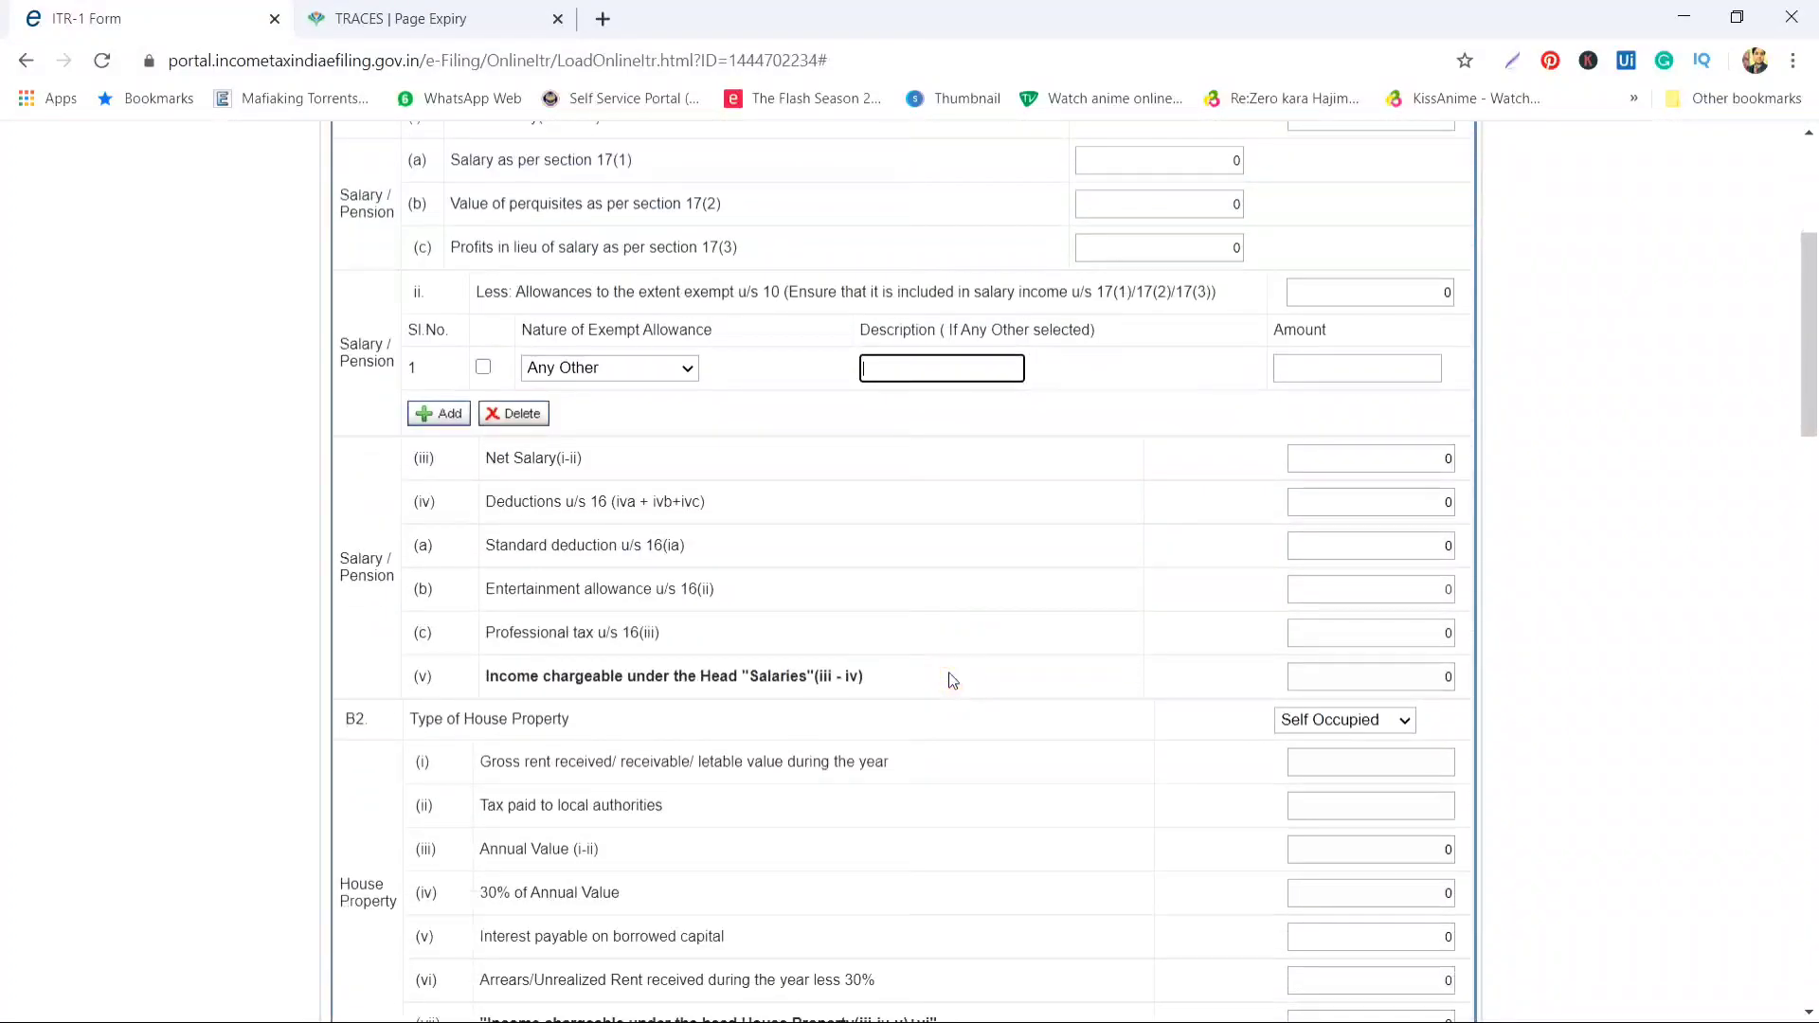
{"action": "left_click", "coordinate": [489, 460]}
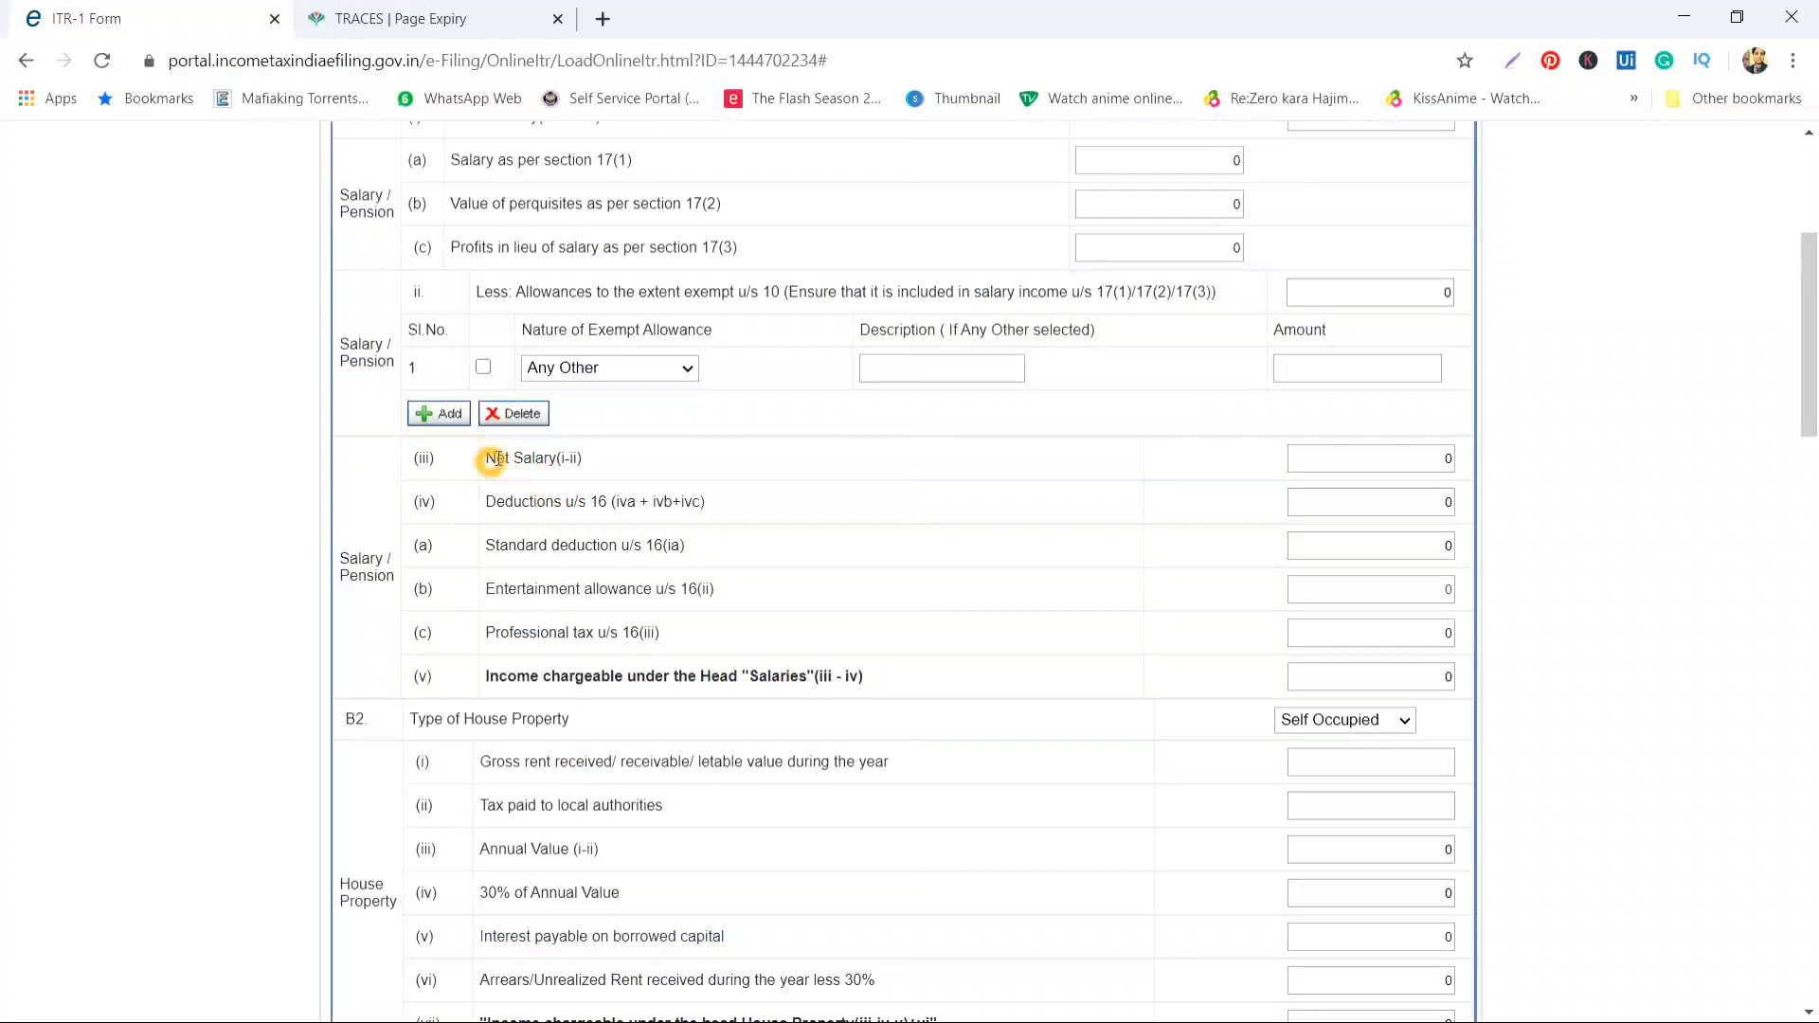
{"action": "scroll", "coordinate": [857, 420], "scroll_direction": "up", "scroll_amount": 3}
{"action": "left_click", "coordinate": [1173, 397]}
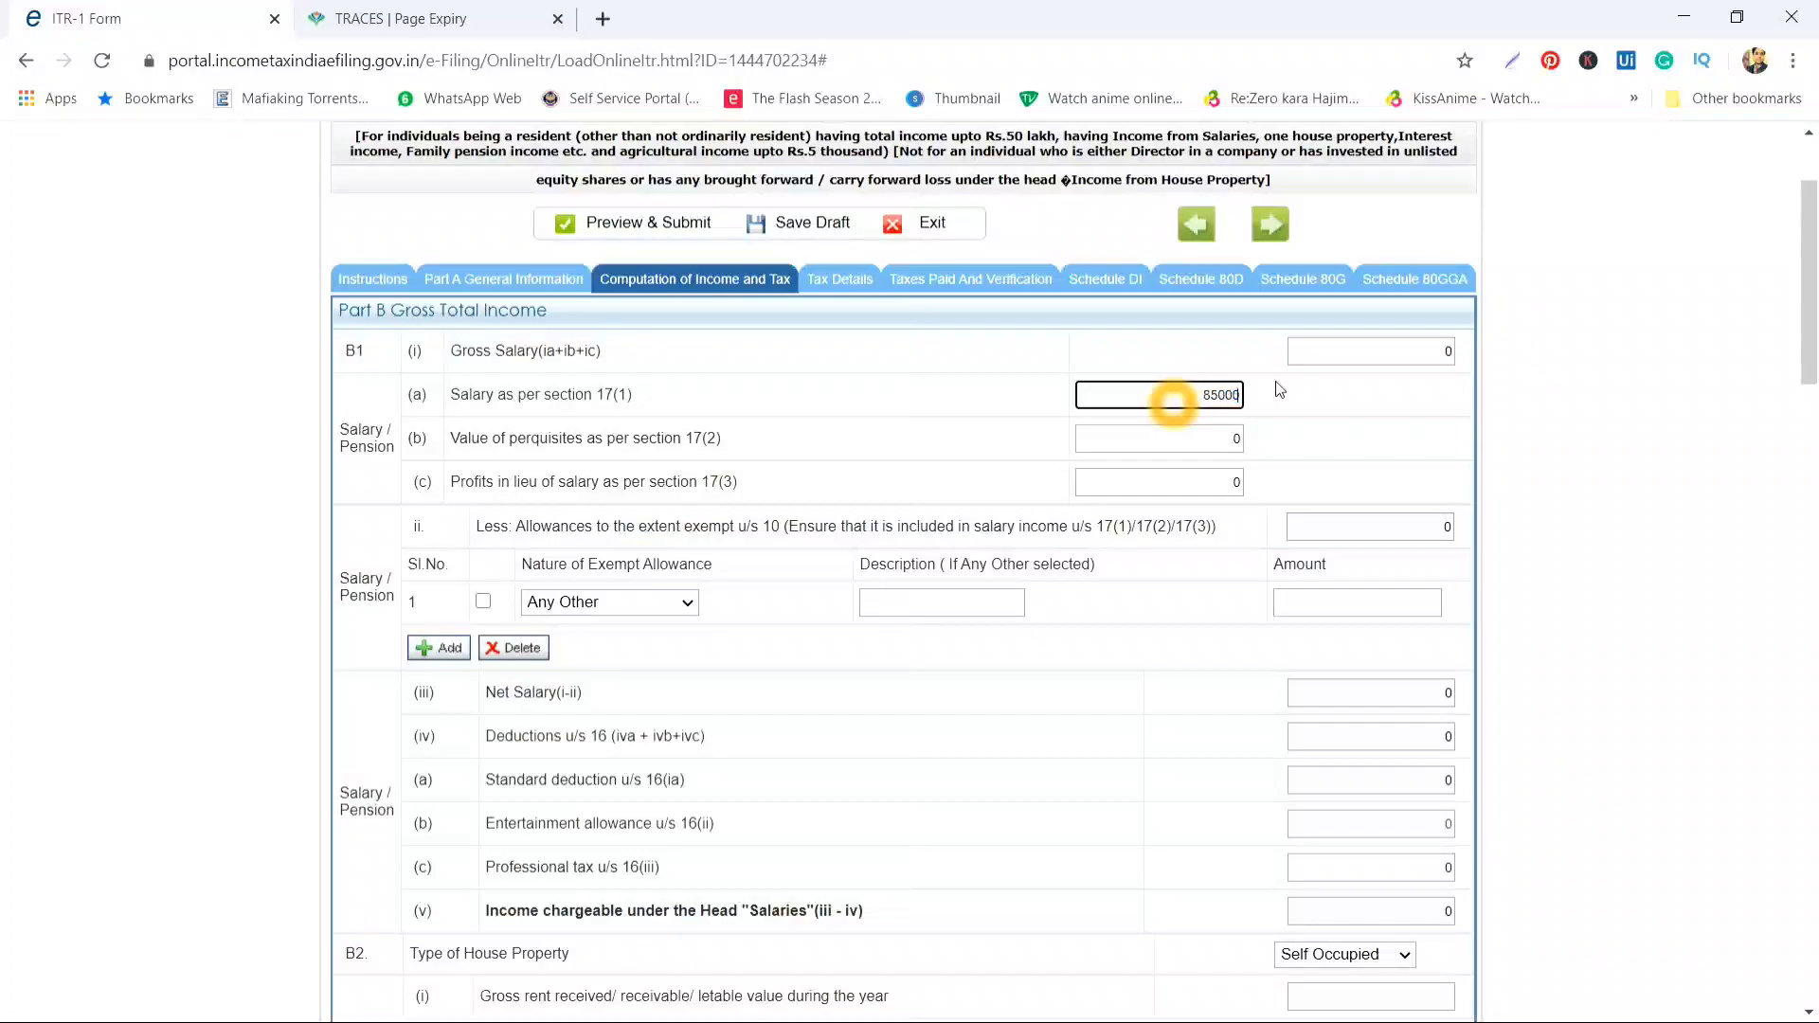
{"action": "key", "text": "Tab"}
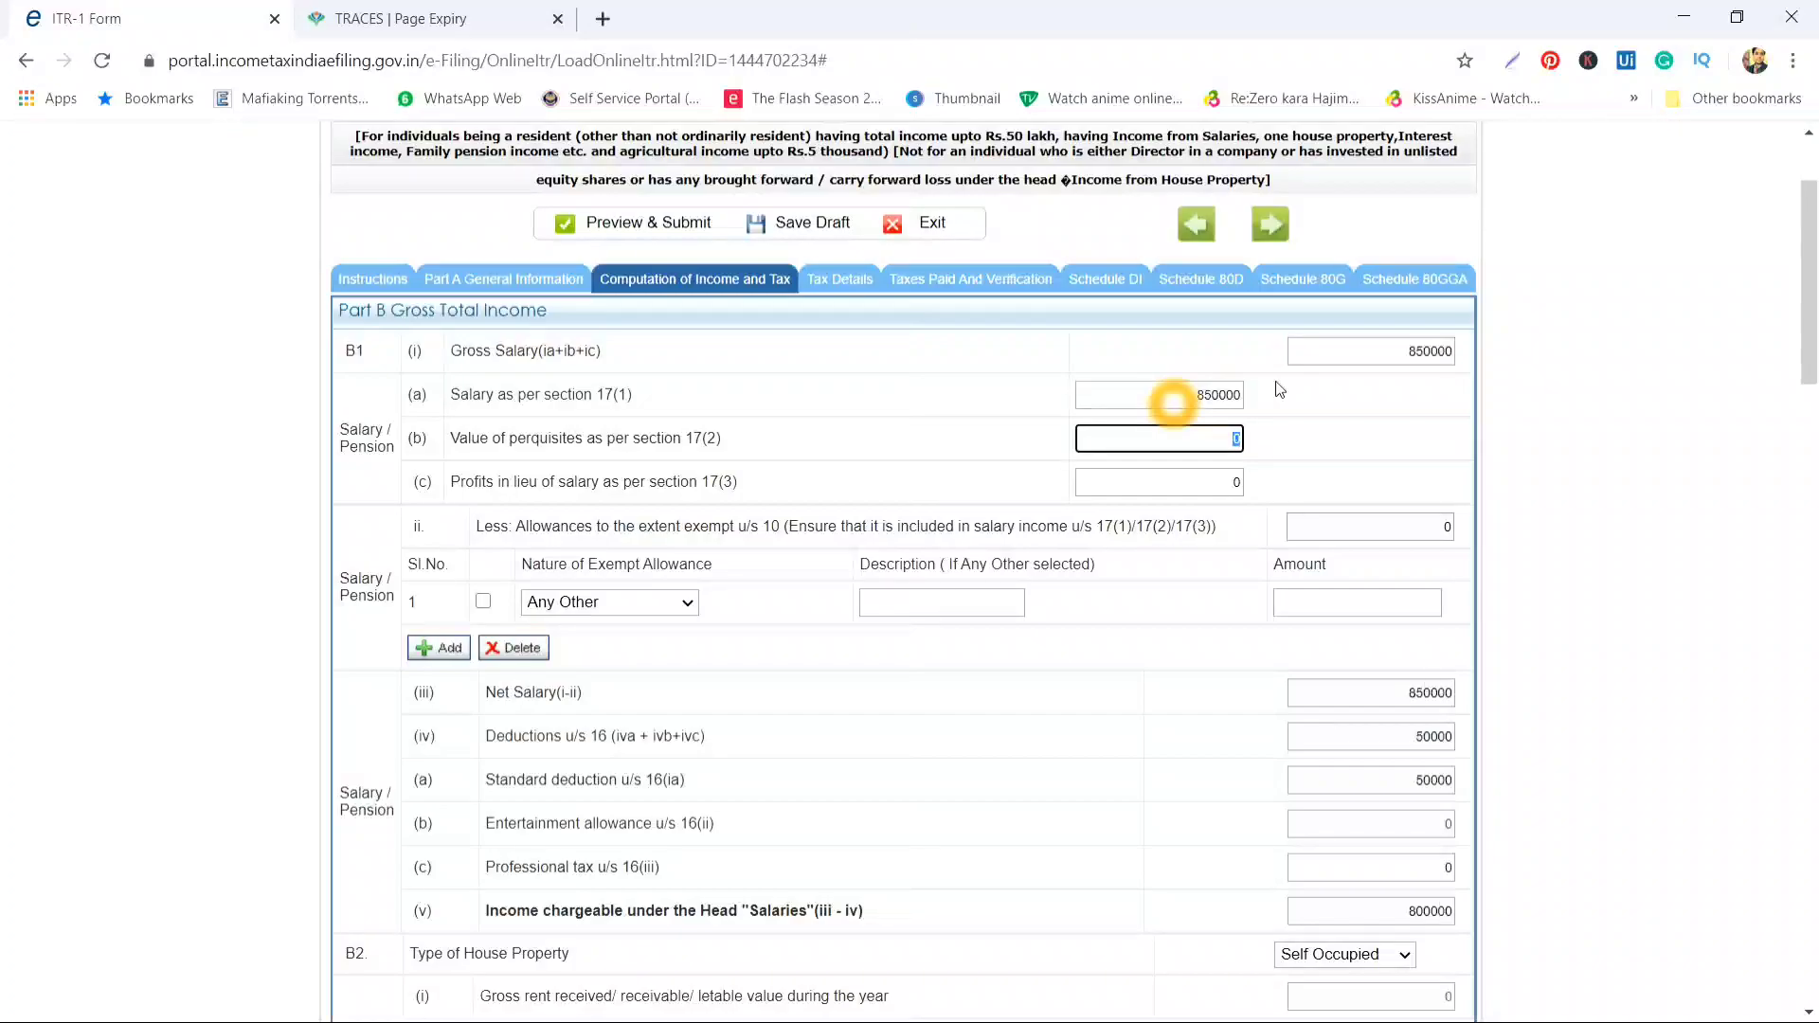
{"action": "type", "text": "10000"}
{"action": "key", "text": "Tab"}
{"action": "key", "text": "Tab"}
{"action": "key", "text": "Tab"}
{"action": "key", "text": "Tab"}
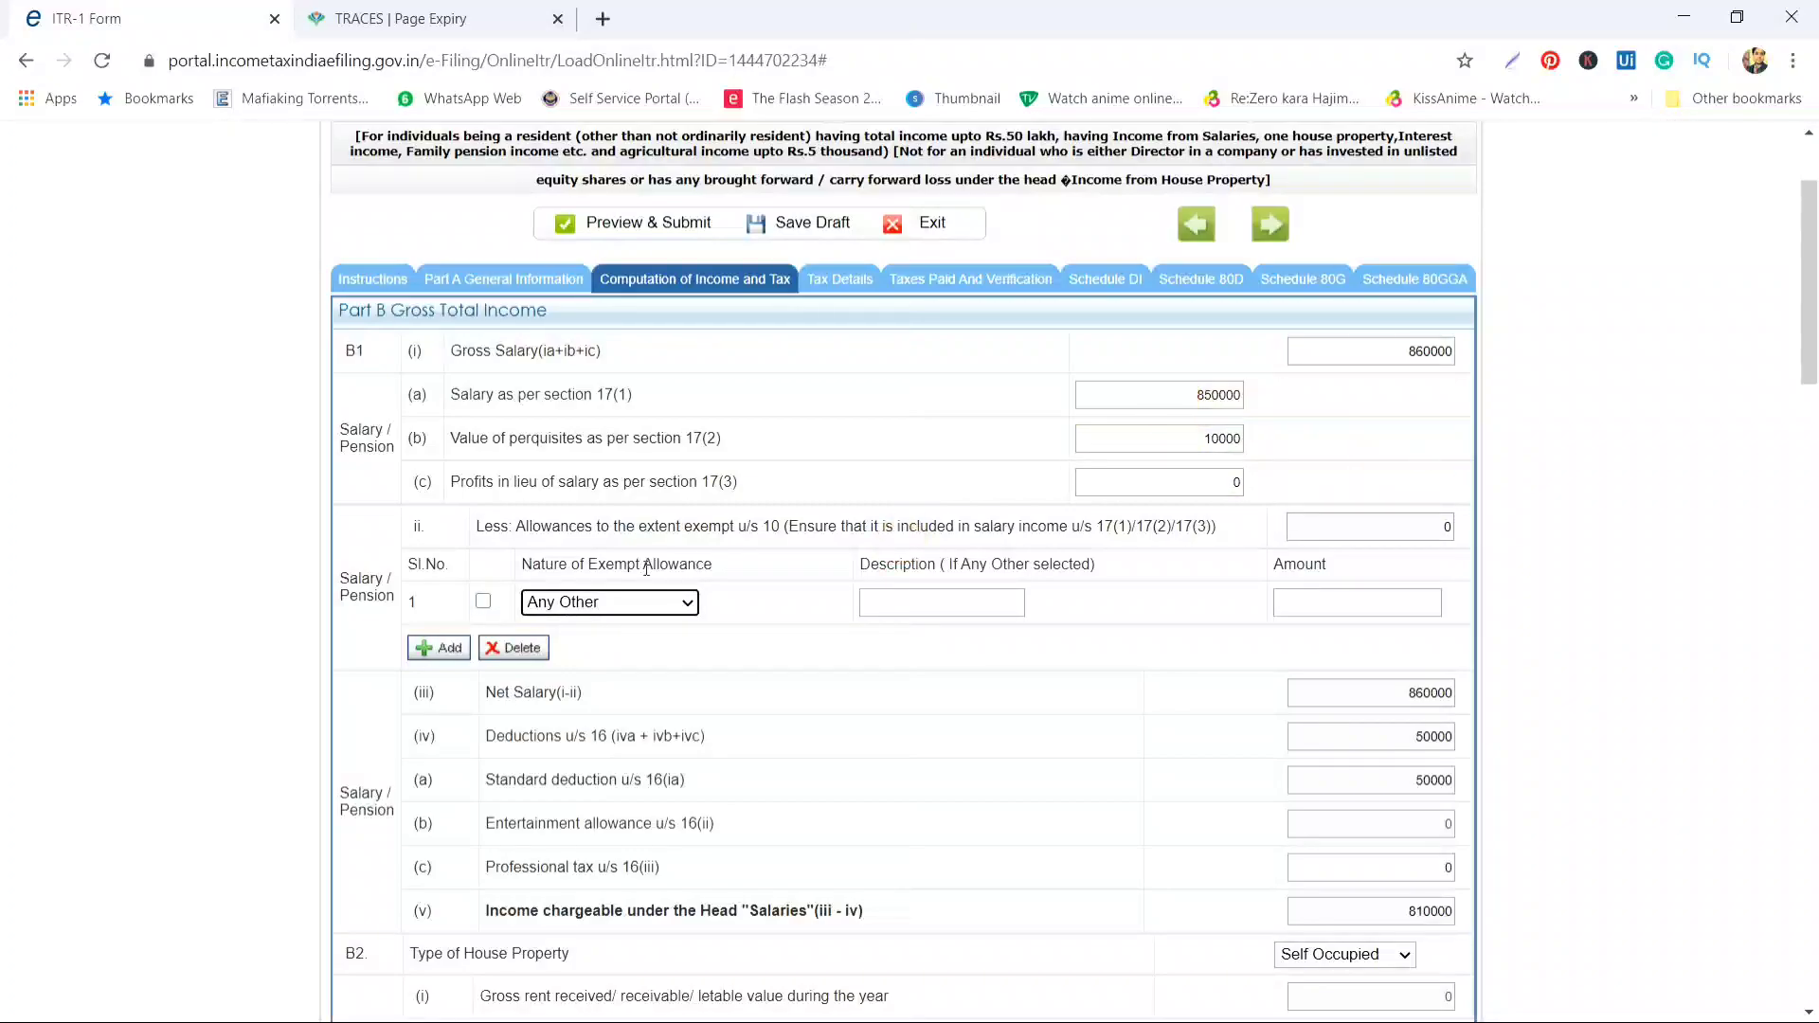
{"action": "key", "text": "shift+Tab"}
{"action": "key", "text": "shift+Tab"}
Add a Sec 10(13A) house rent allowance exemption of 55000 and check Net Salary 805000
{"action": "left_click", "coordinate": [661, 599]}
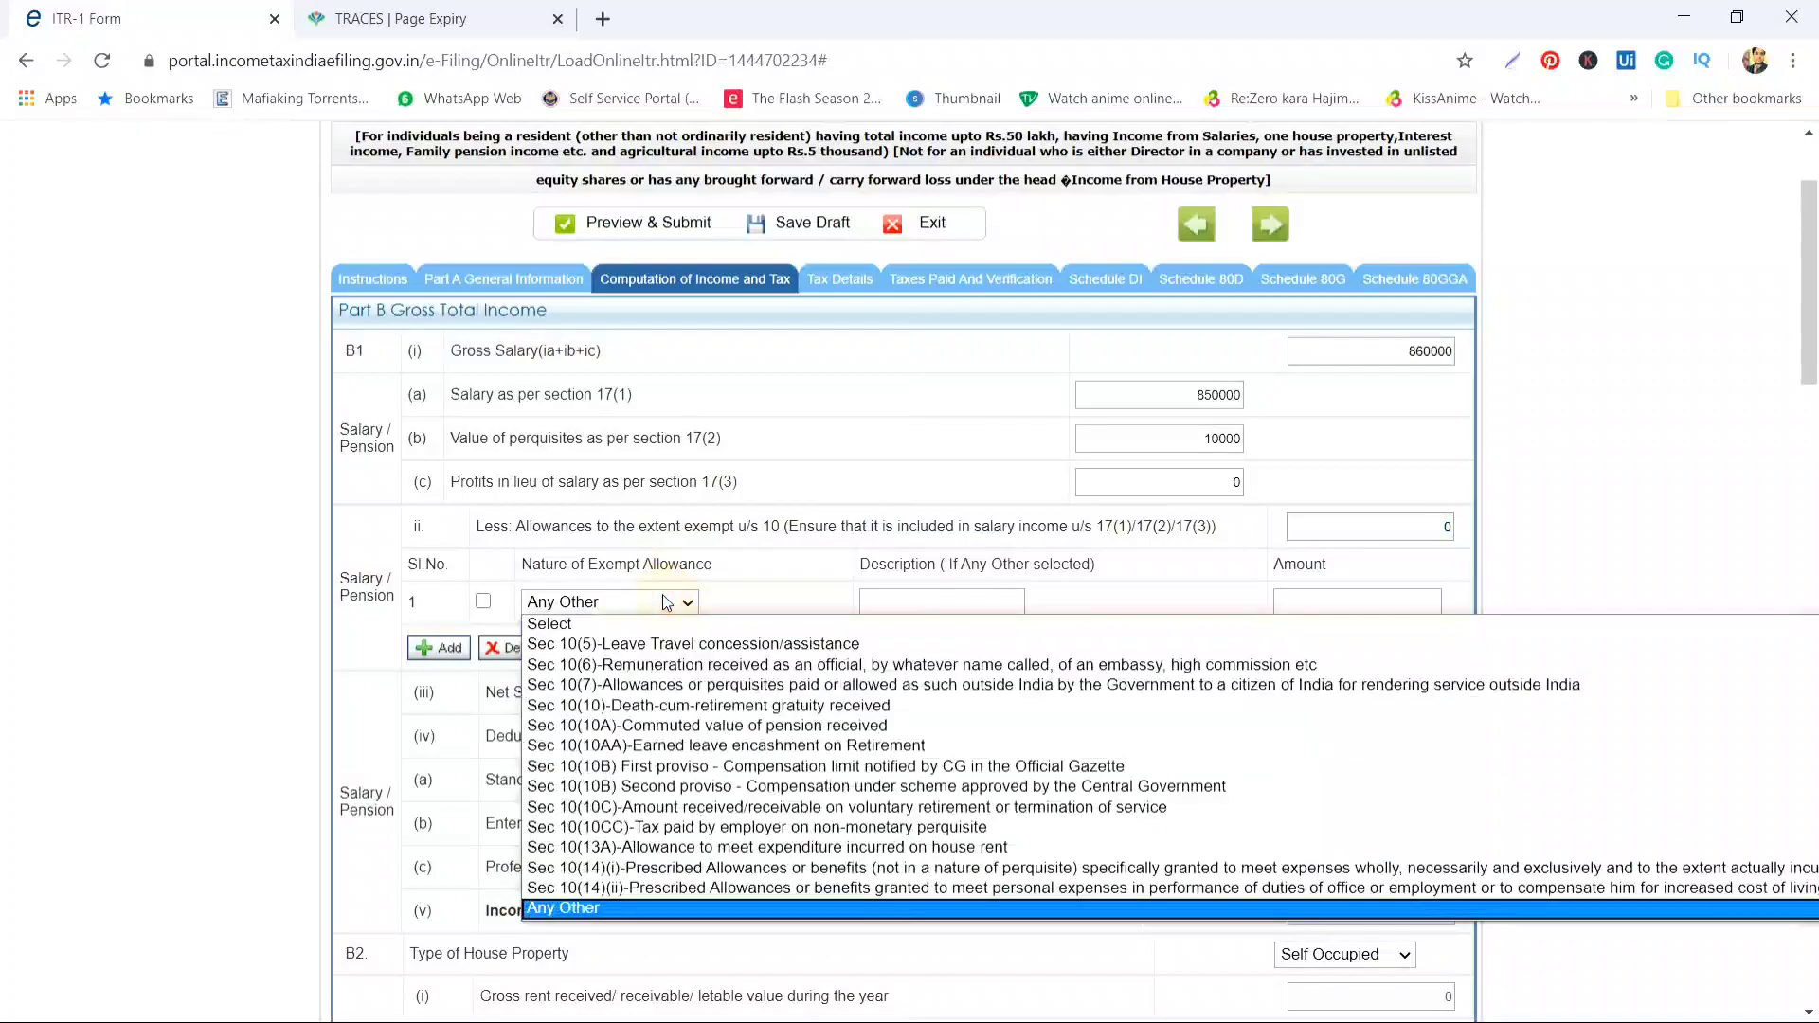
{"action": "left_click", "coordinate": [664, 847]}
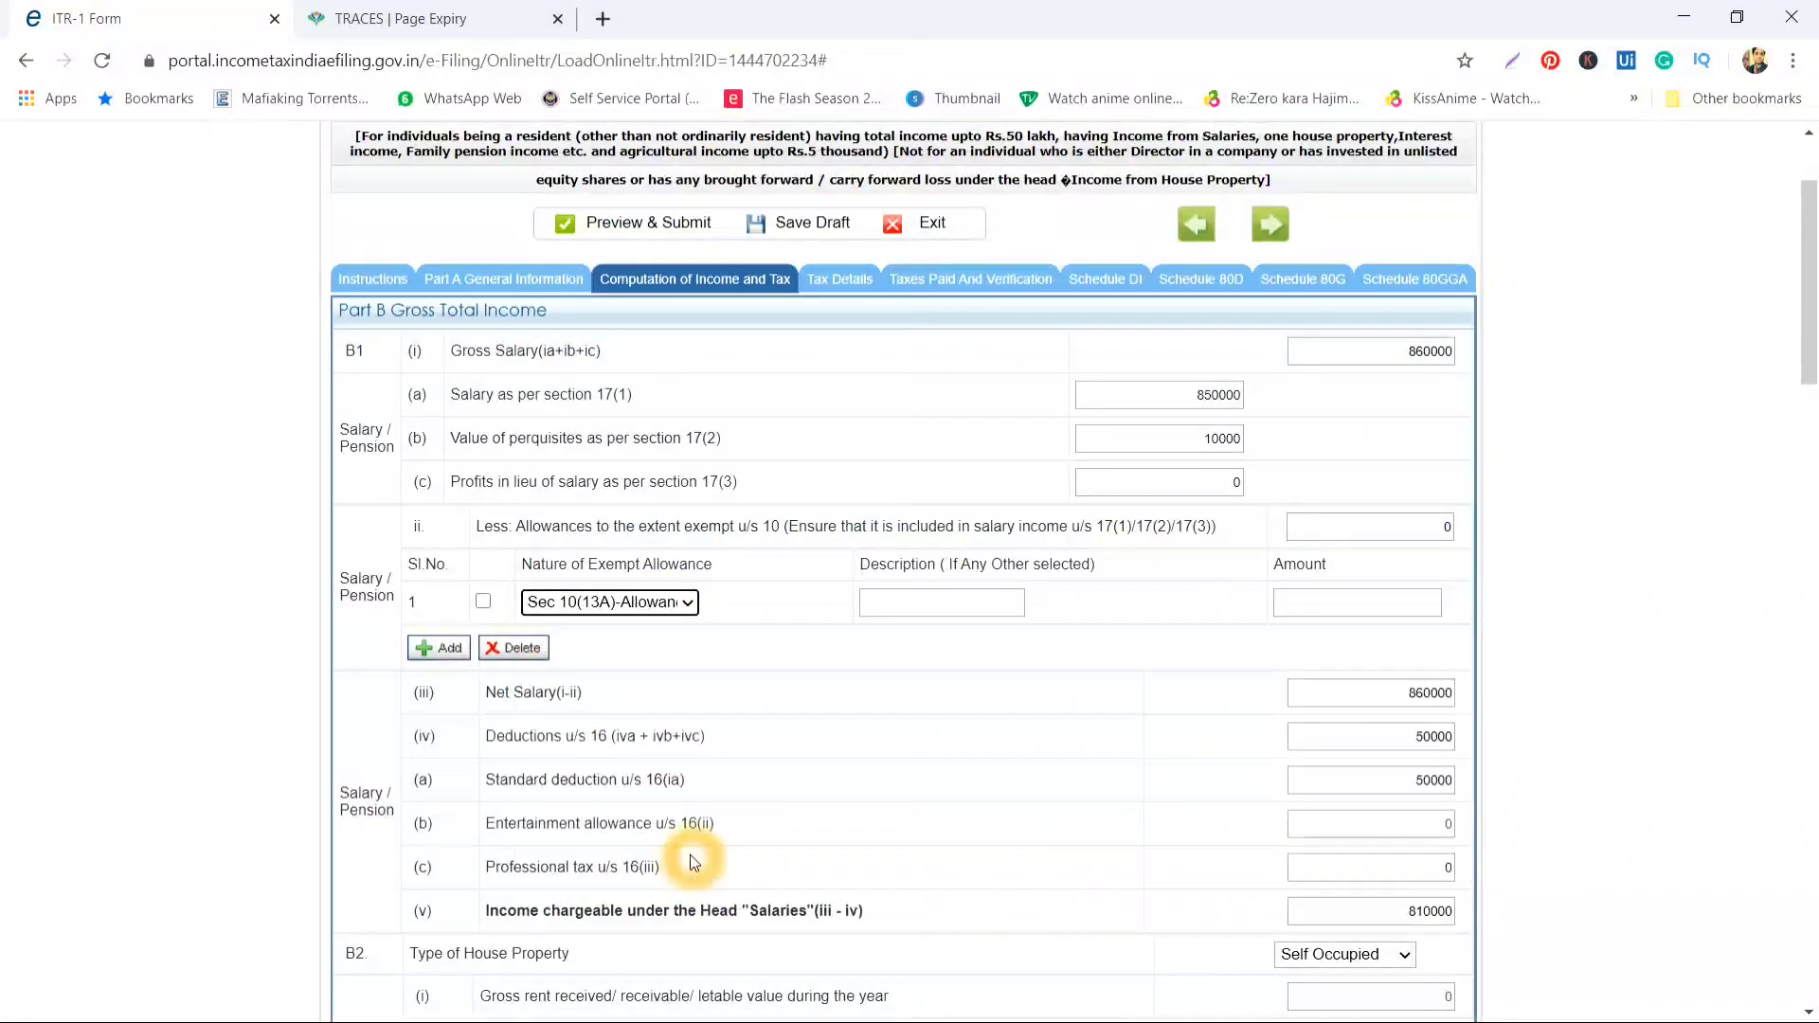
{"action": "left_click", "coordinate": [1323, 602]}
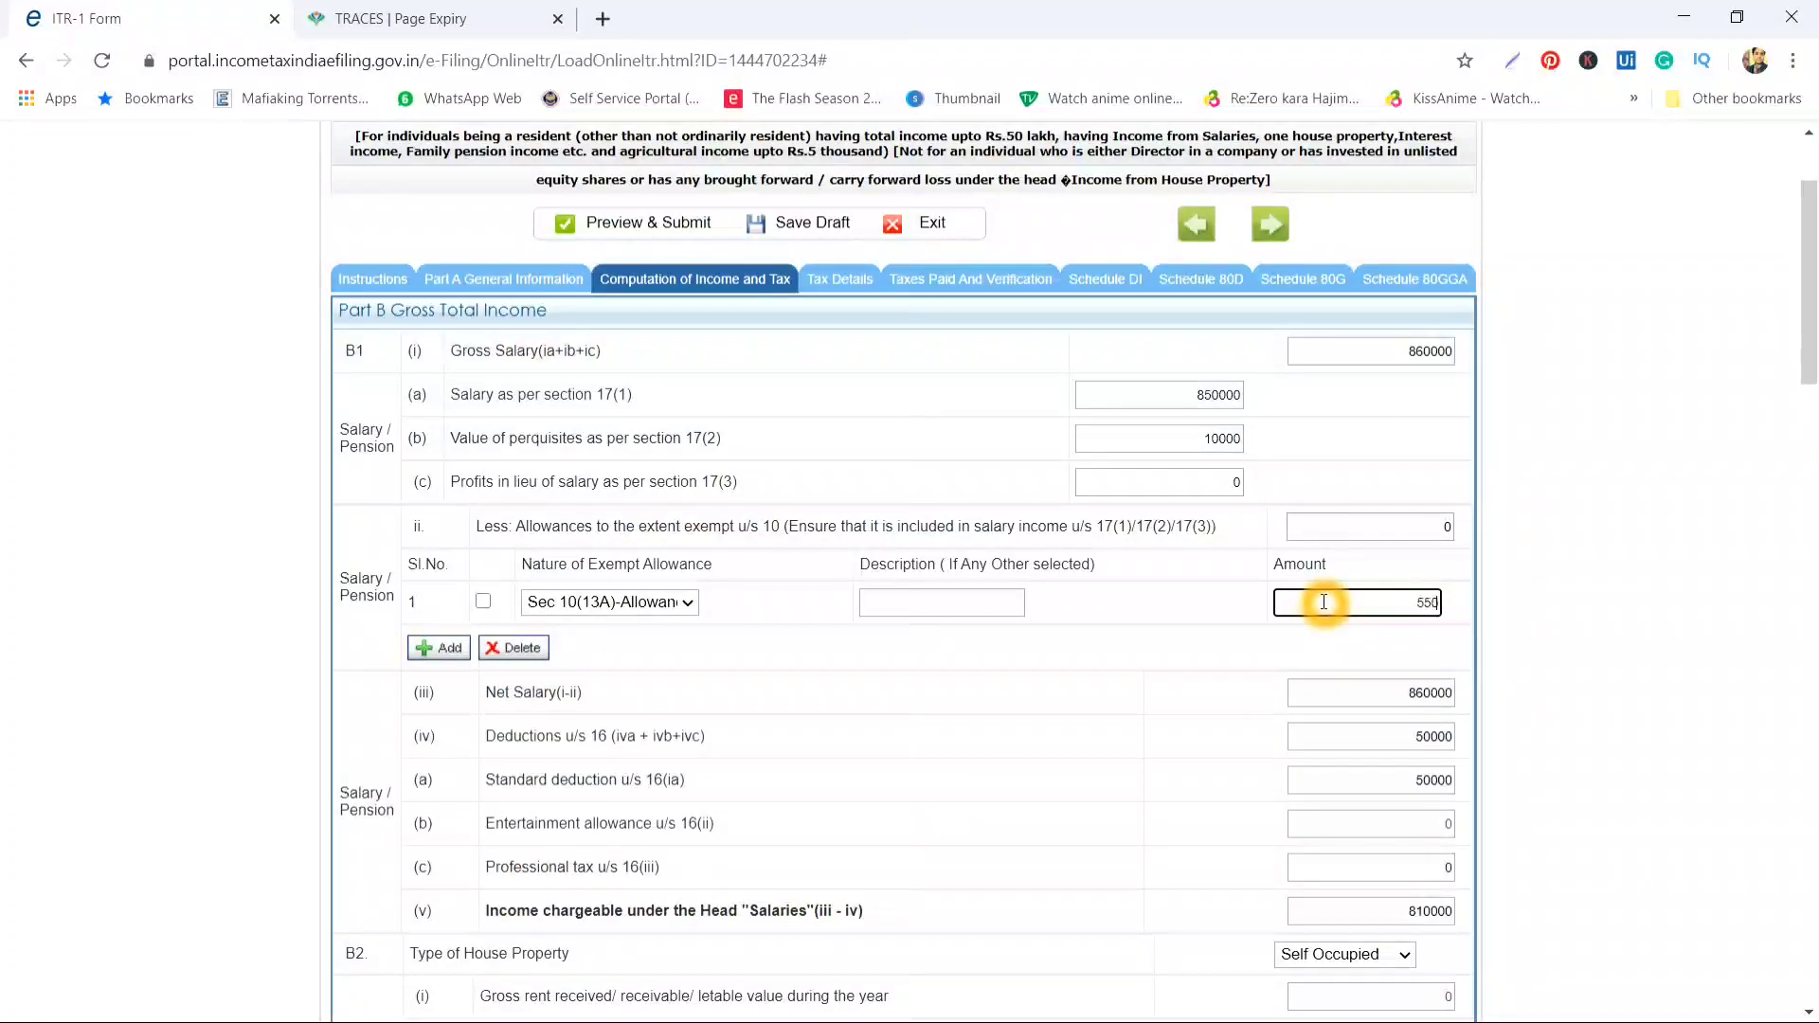
{"action": "key", "text": "Tab"}
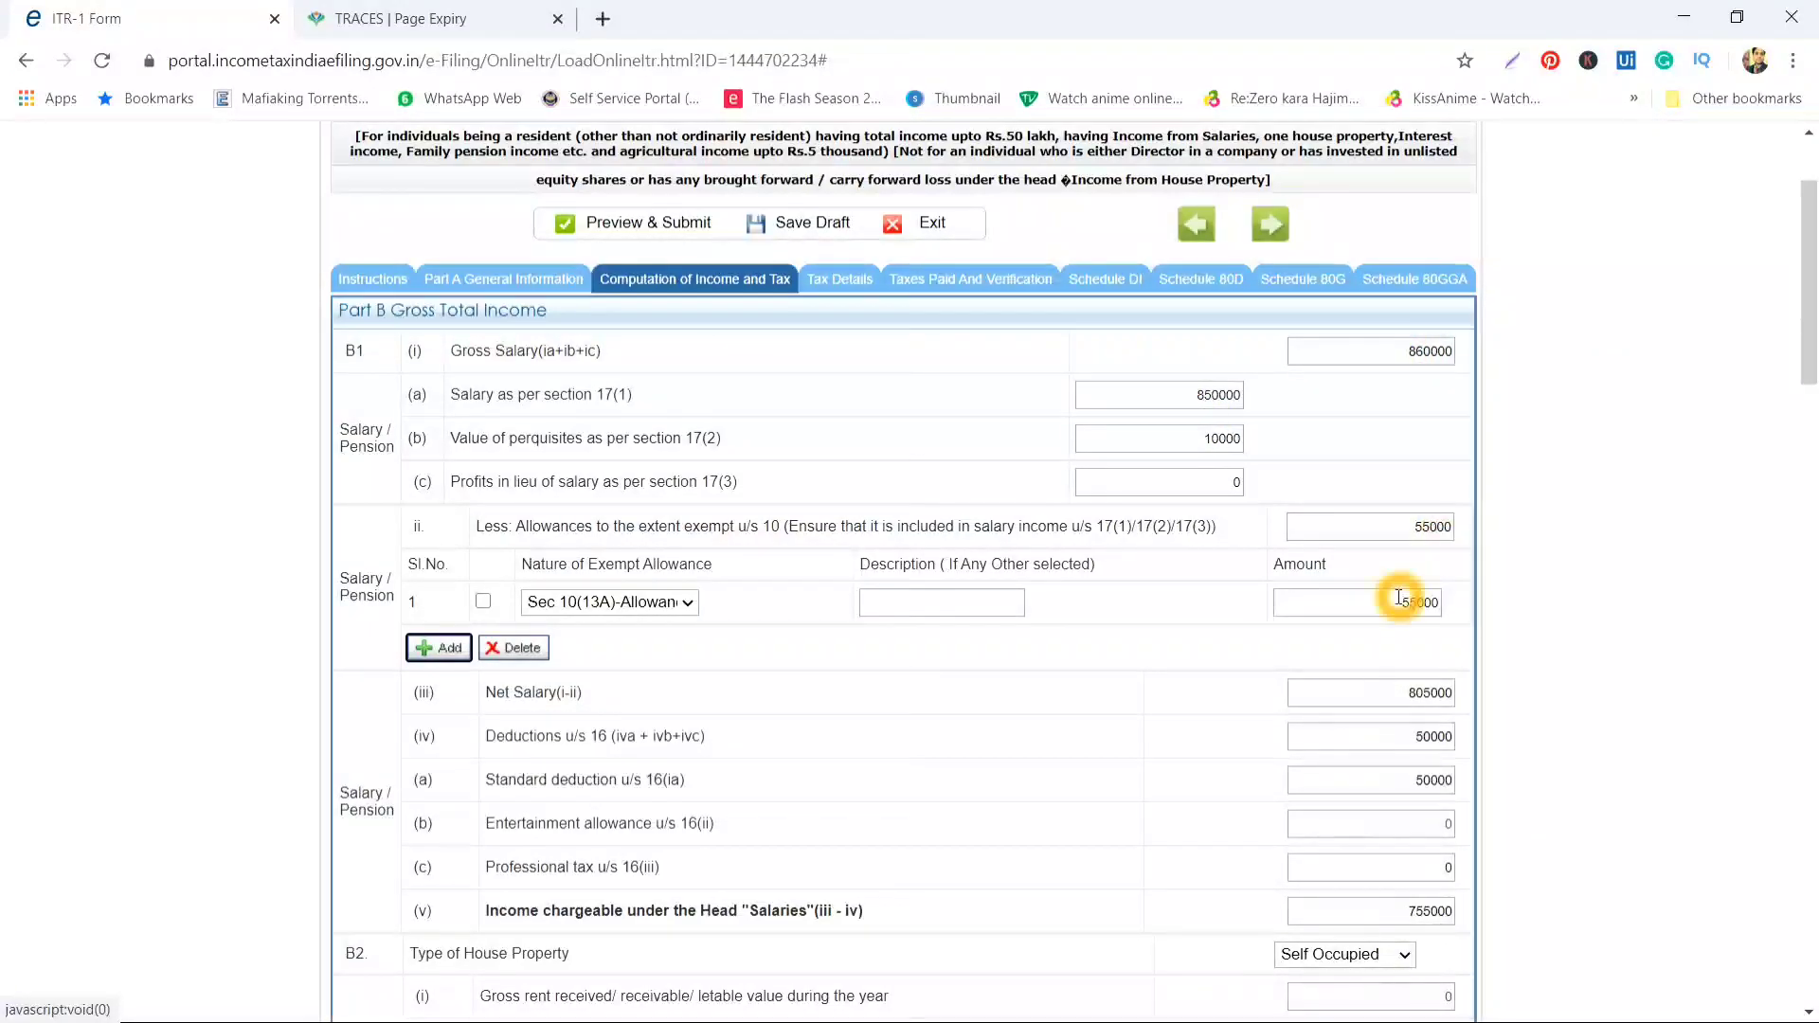
{"action": "left_click", "coordinate": [1400, 691]}
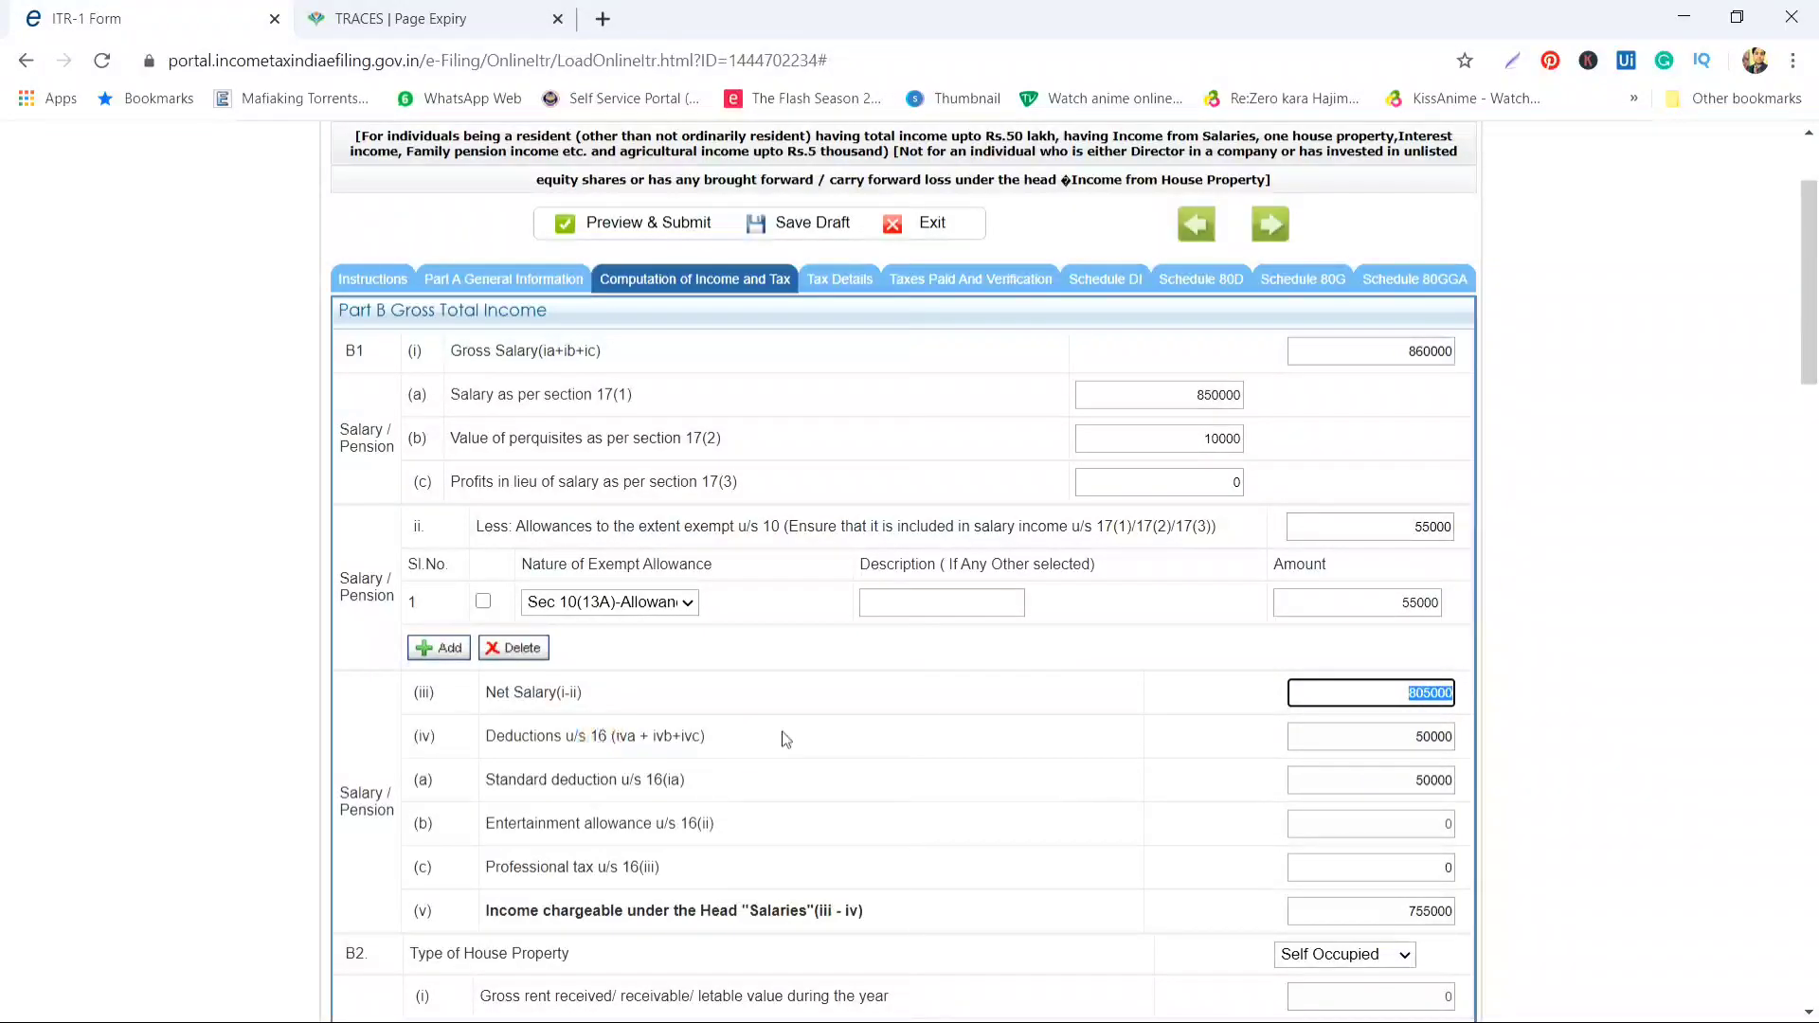
{"action": "left_click", "coordinate": [1418, 745]}
{"action": "left_click_drag", "start_coordinate": [1418, 745], "coordinate": [1474, 736]}
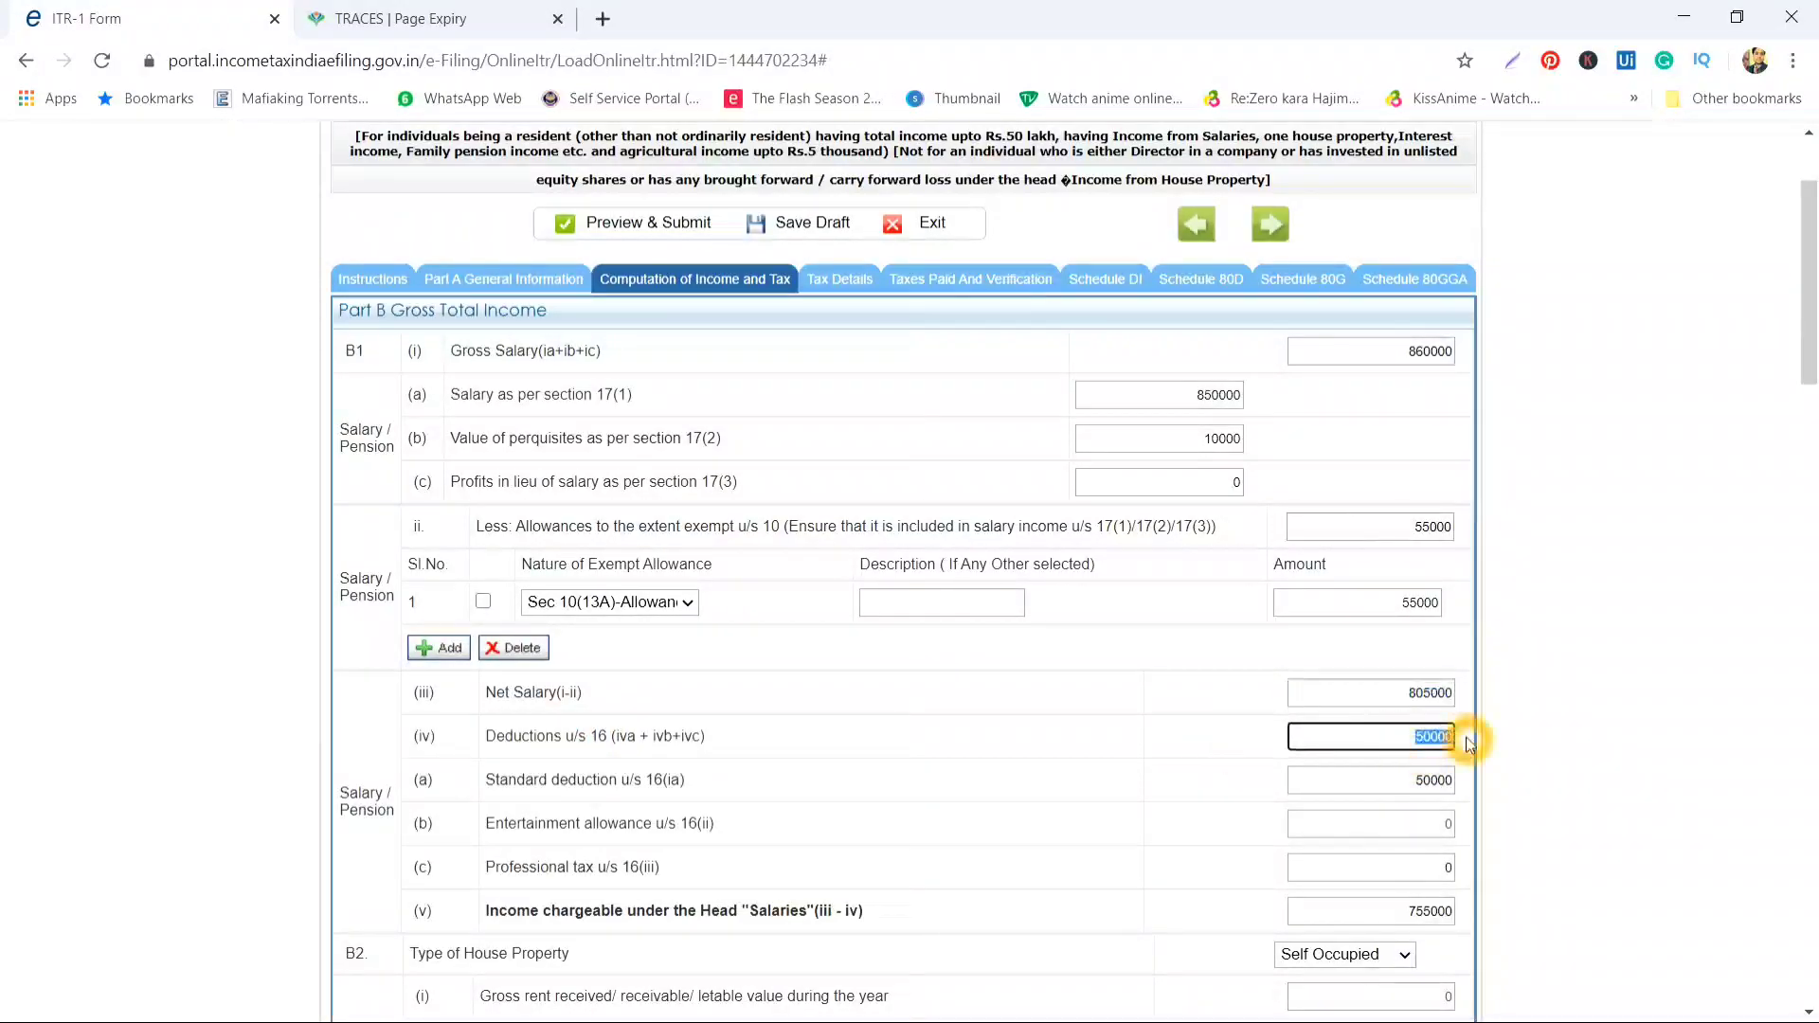
{"action": "scroll", "coordinate": [601, 825], "scroll_direction": "down", "scroll_amount": 1}
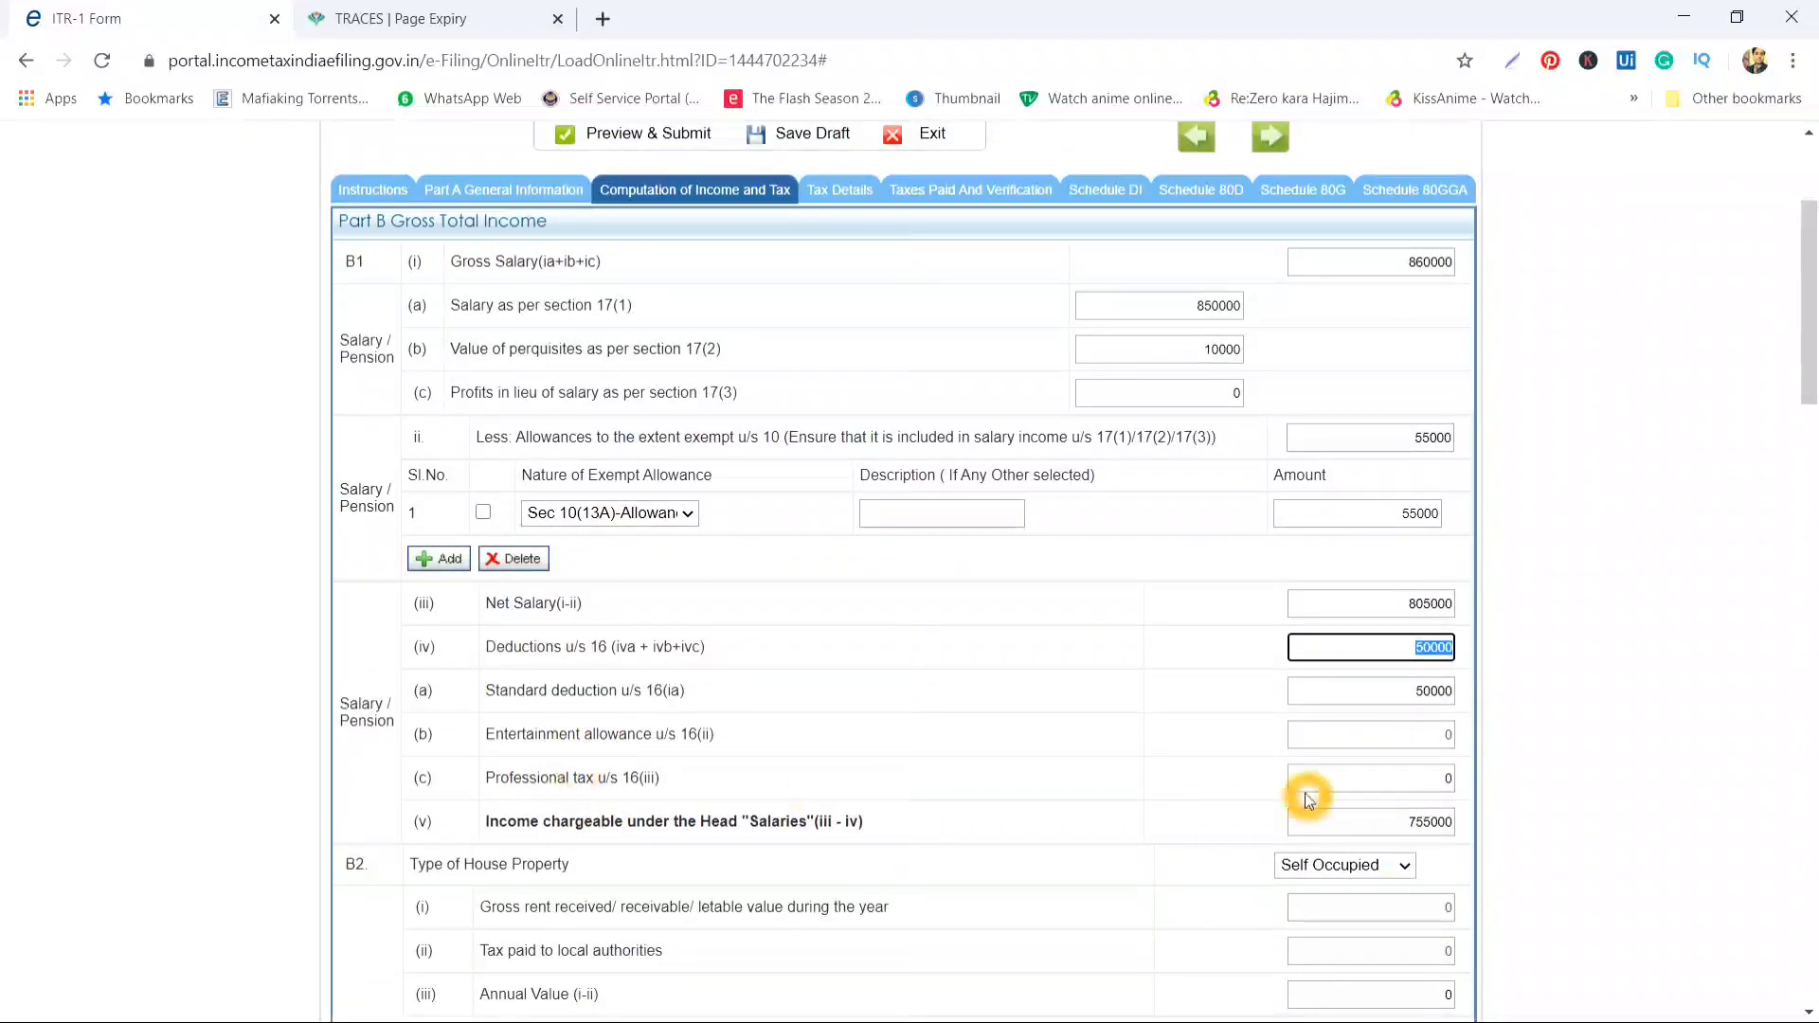
Enter professional tax u/s 16(iii) of 2500
{"action": "left_click", "coordinate": [1434, 779]}
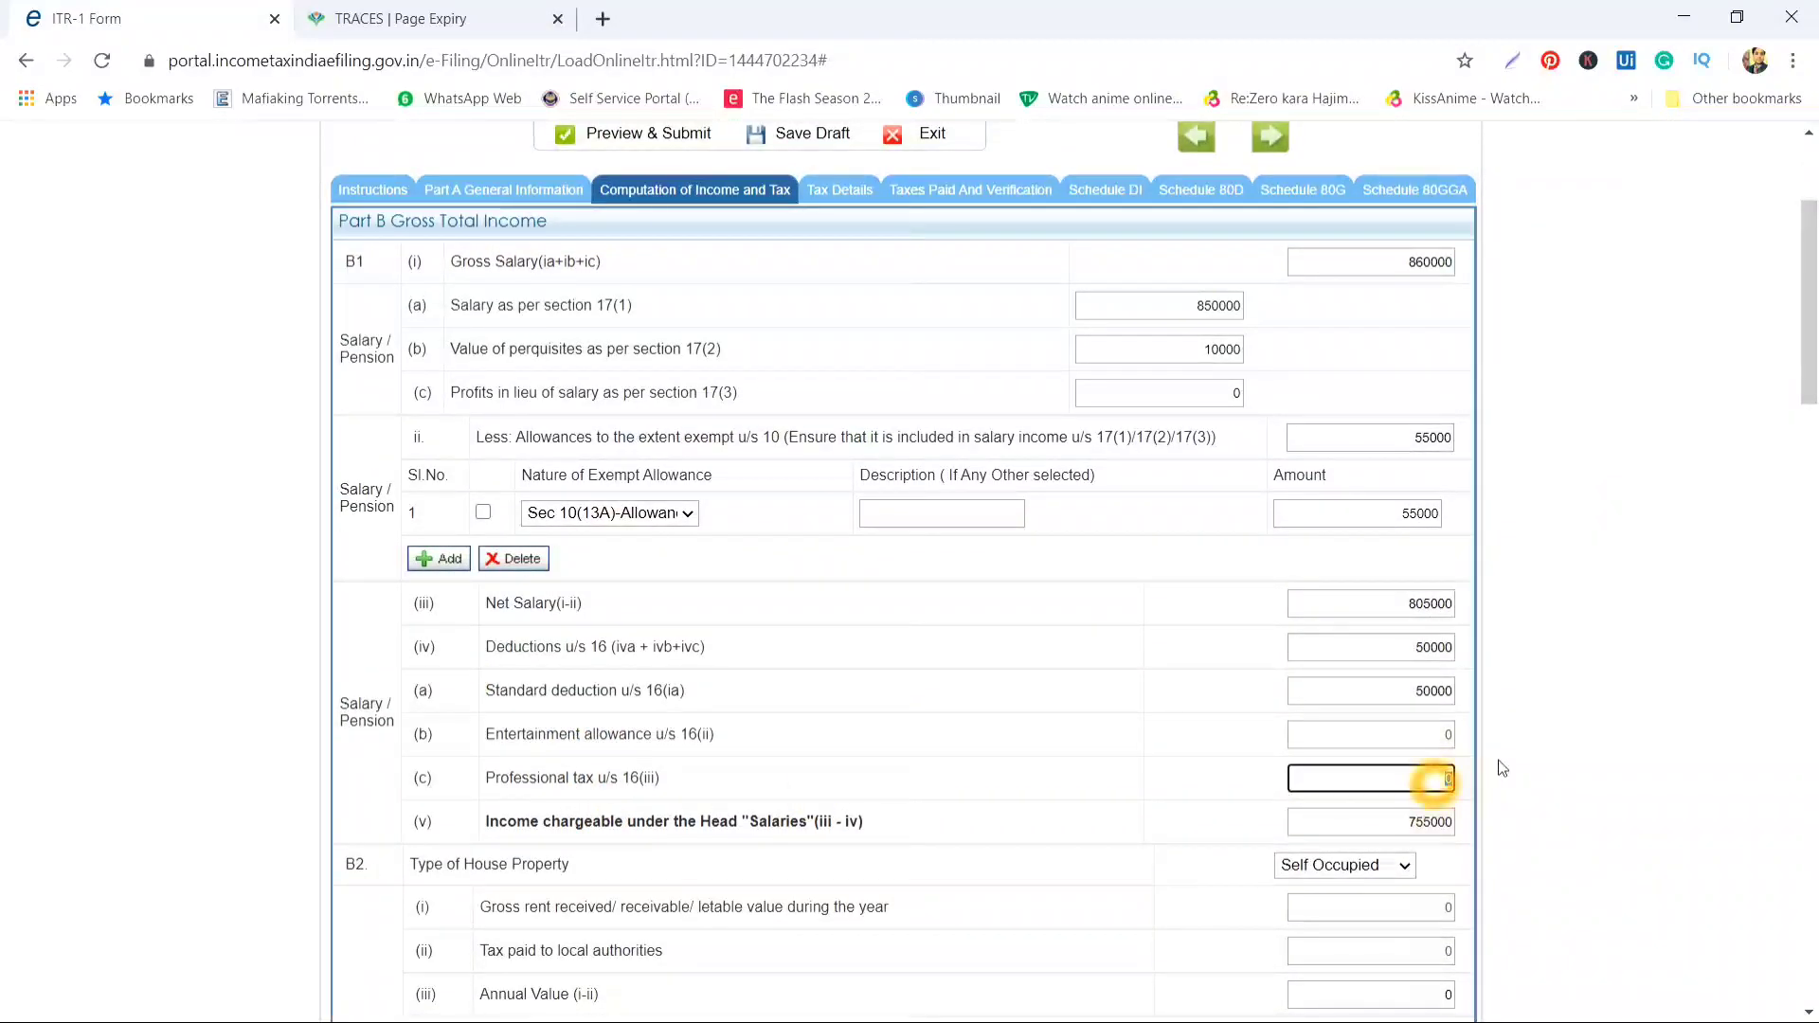
{"action": "type", "text": "2500"}
{"action": "key", "text": "Tab"}
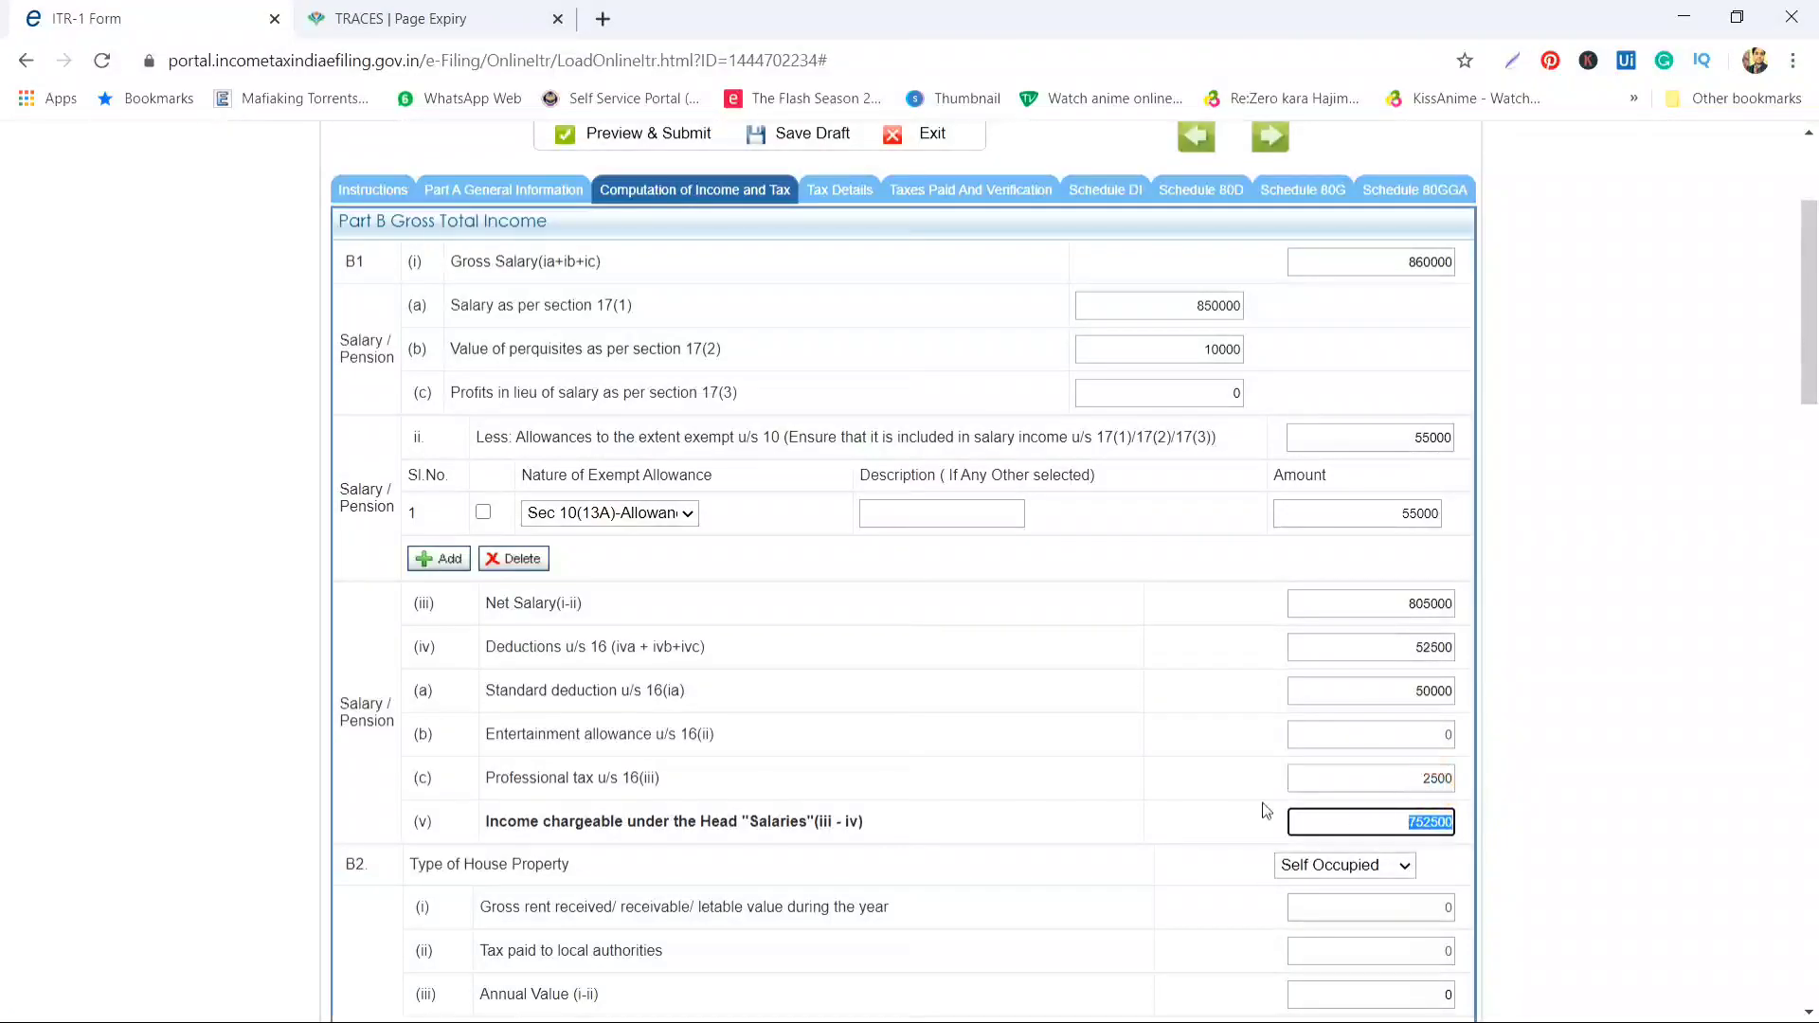
{"action": "scroll", "coordinate": [1196, 843], "scroll_direction": "down", "scroll_amount": 4}
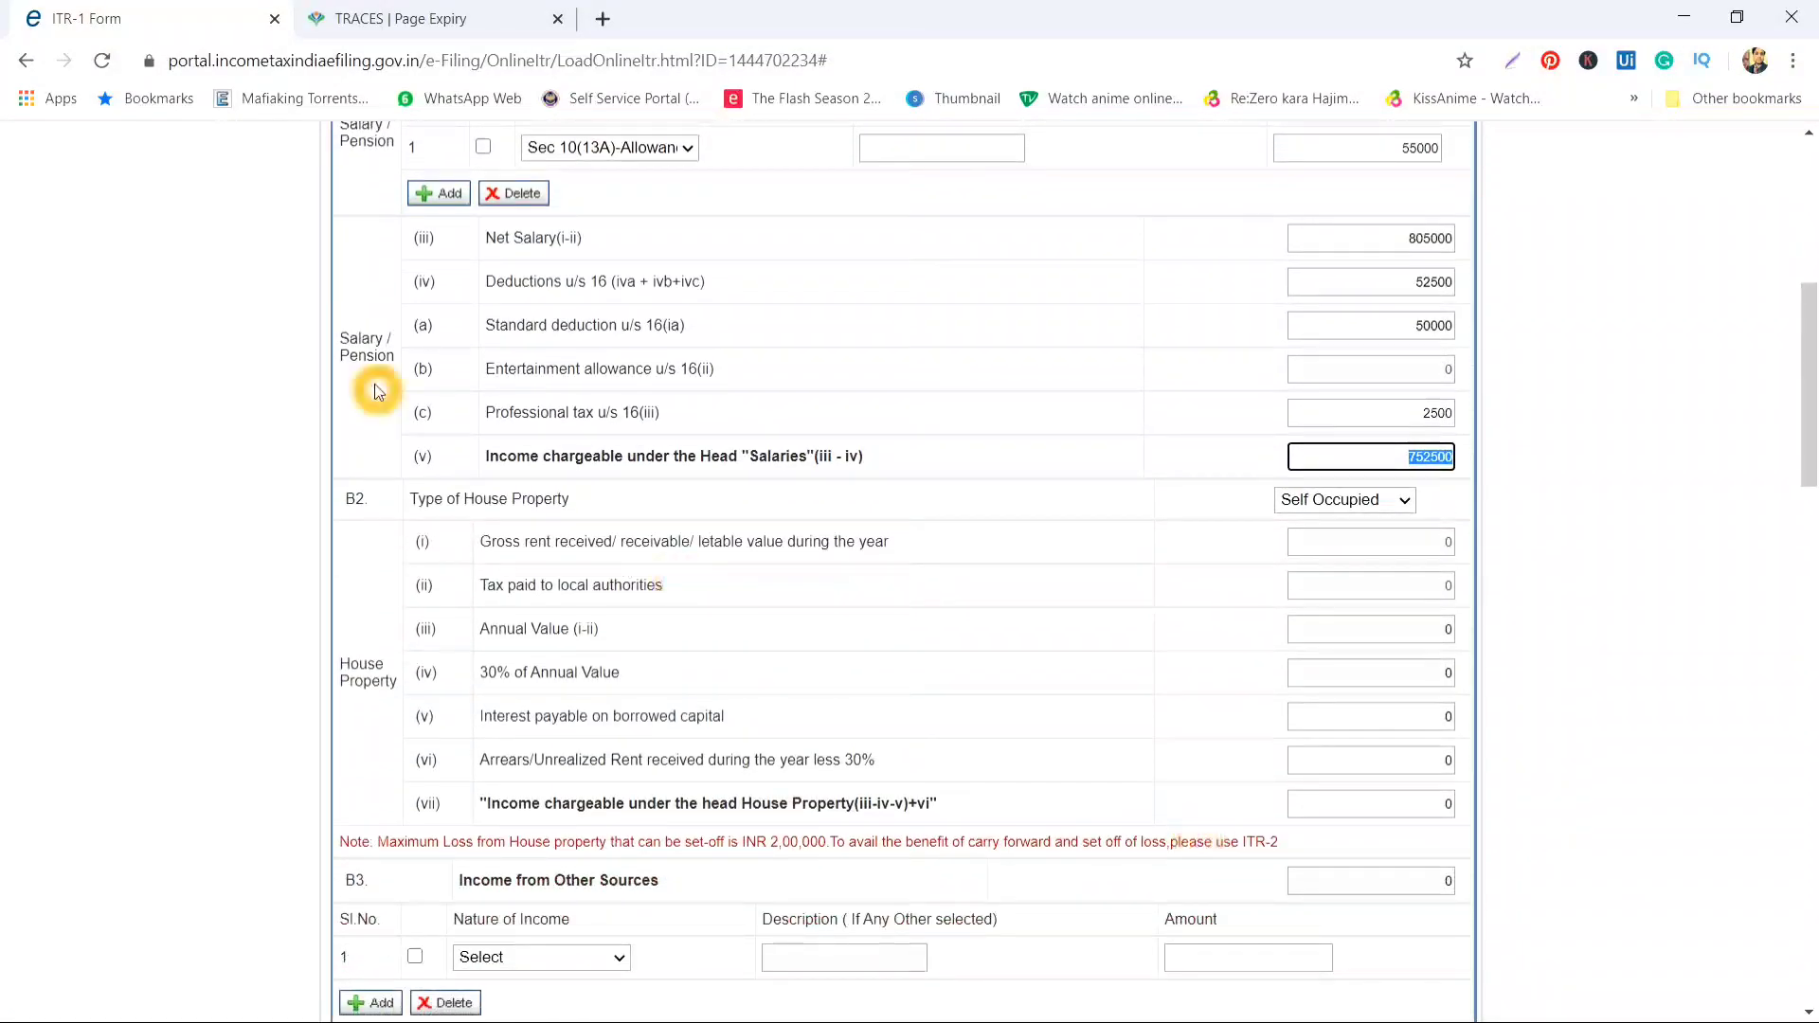
Confirm the house property type as Self Occupied
{"action": "left_click", "coordinate": [839, 428]}
{"action": "left_click", "coordinate": [916, 473]}
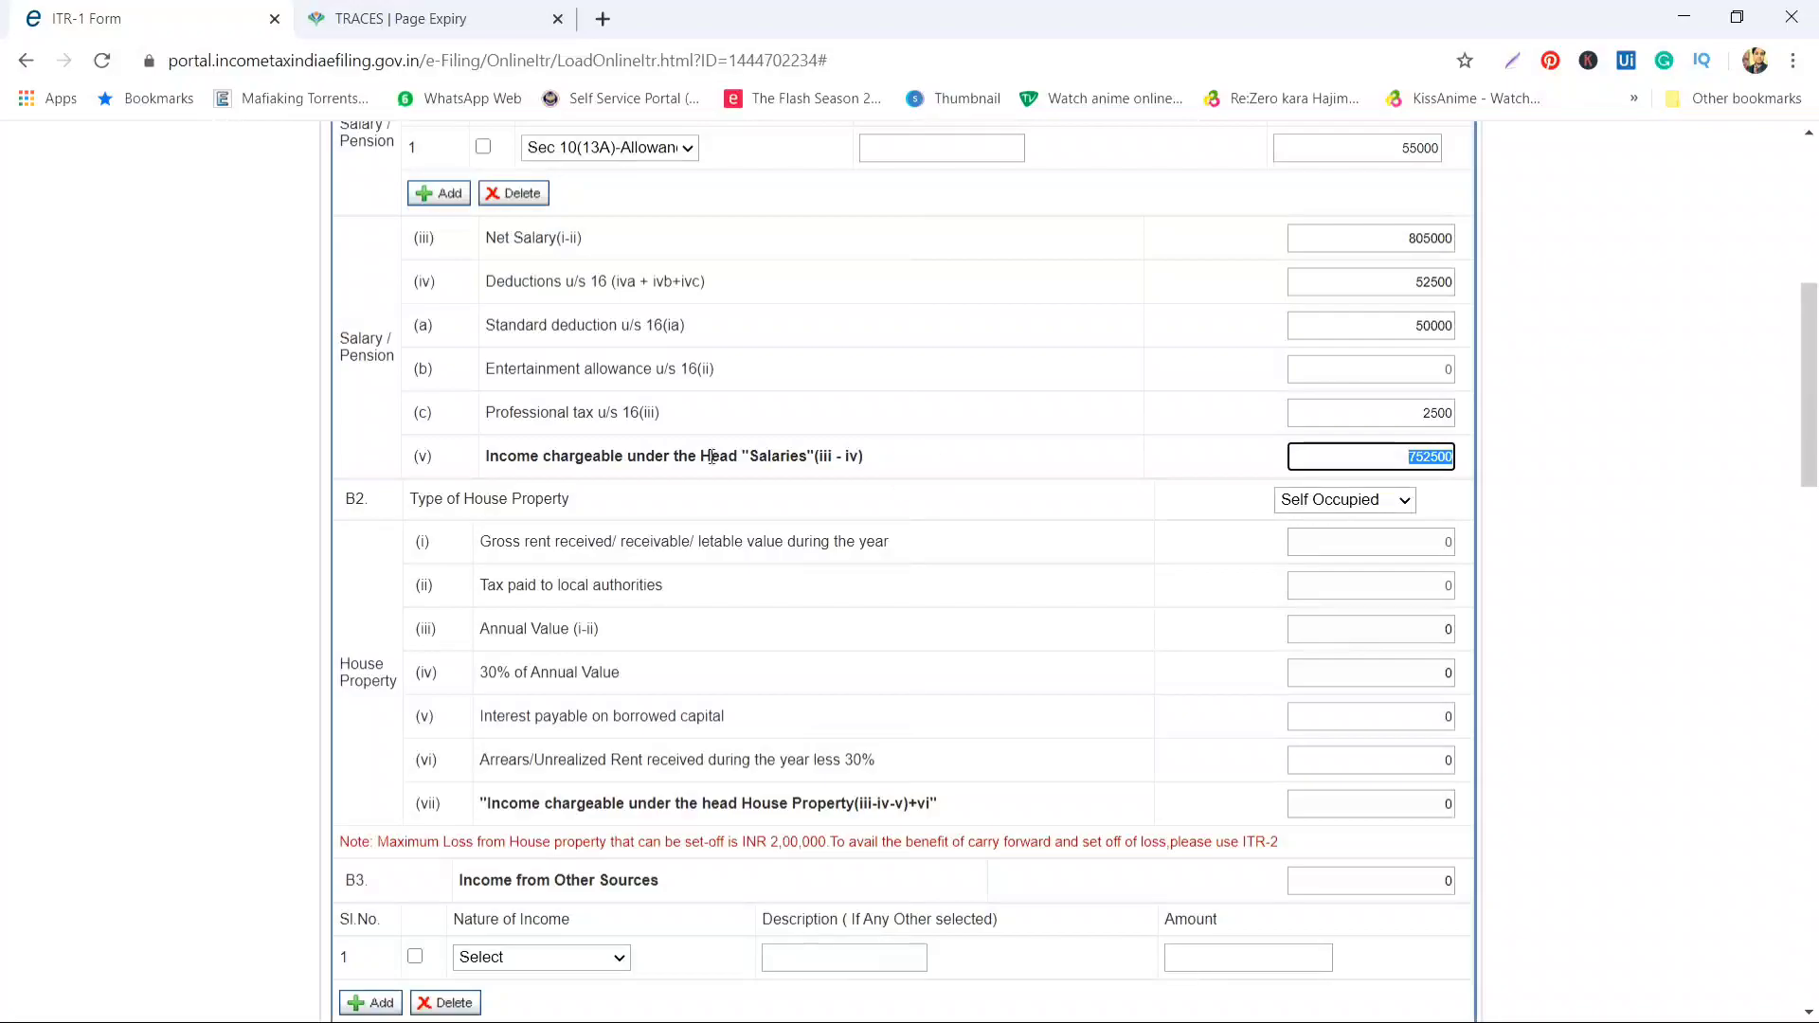
{"action": "left_click", "coordinate": [431, 512]}
{"action": "left_click", "coordinate": [555, 515]}
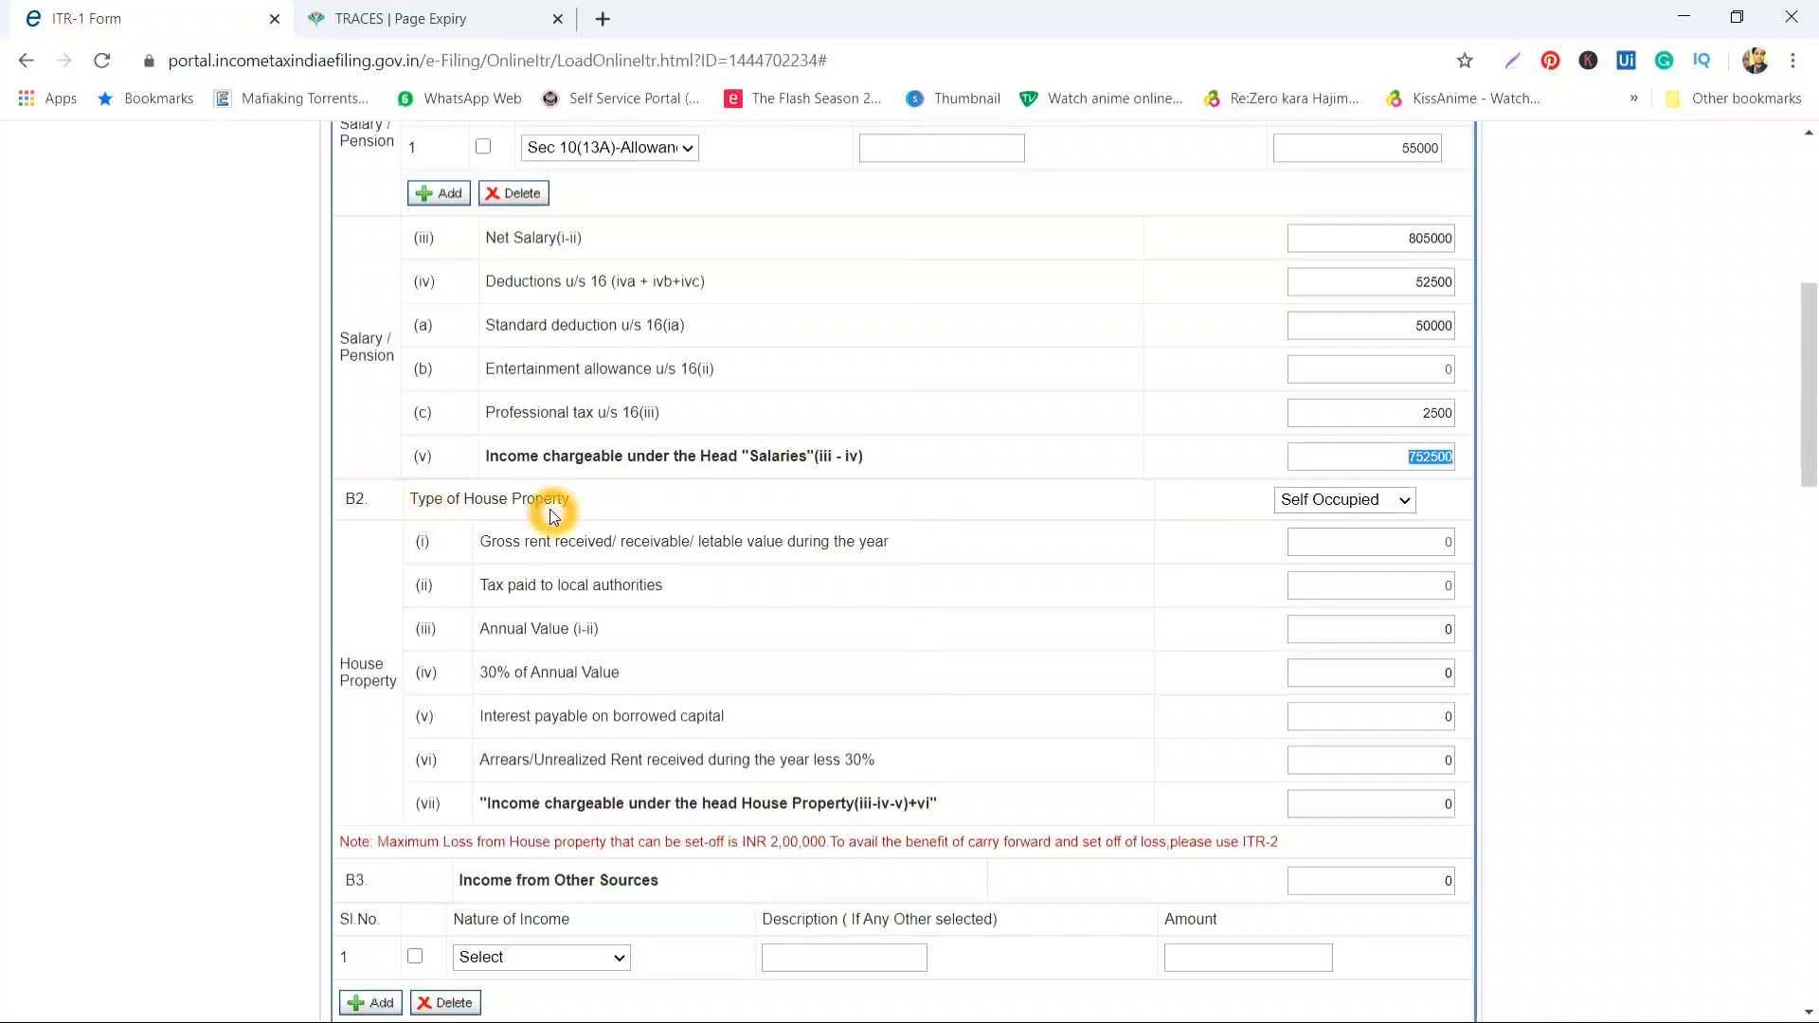
{"action": "left_click", "coordinate": [902, 567]}
{"action": "left_click", "coordinate": [1265, 520]}
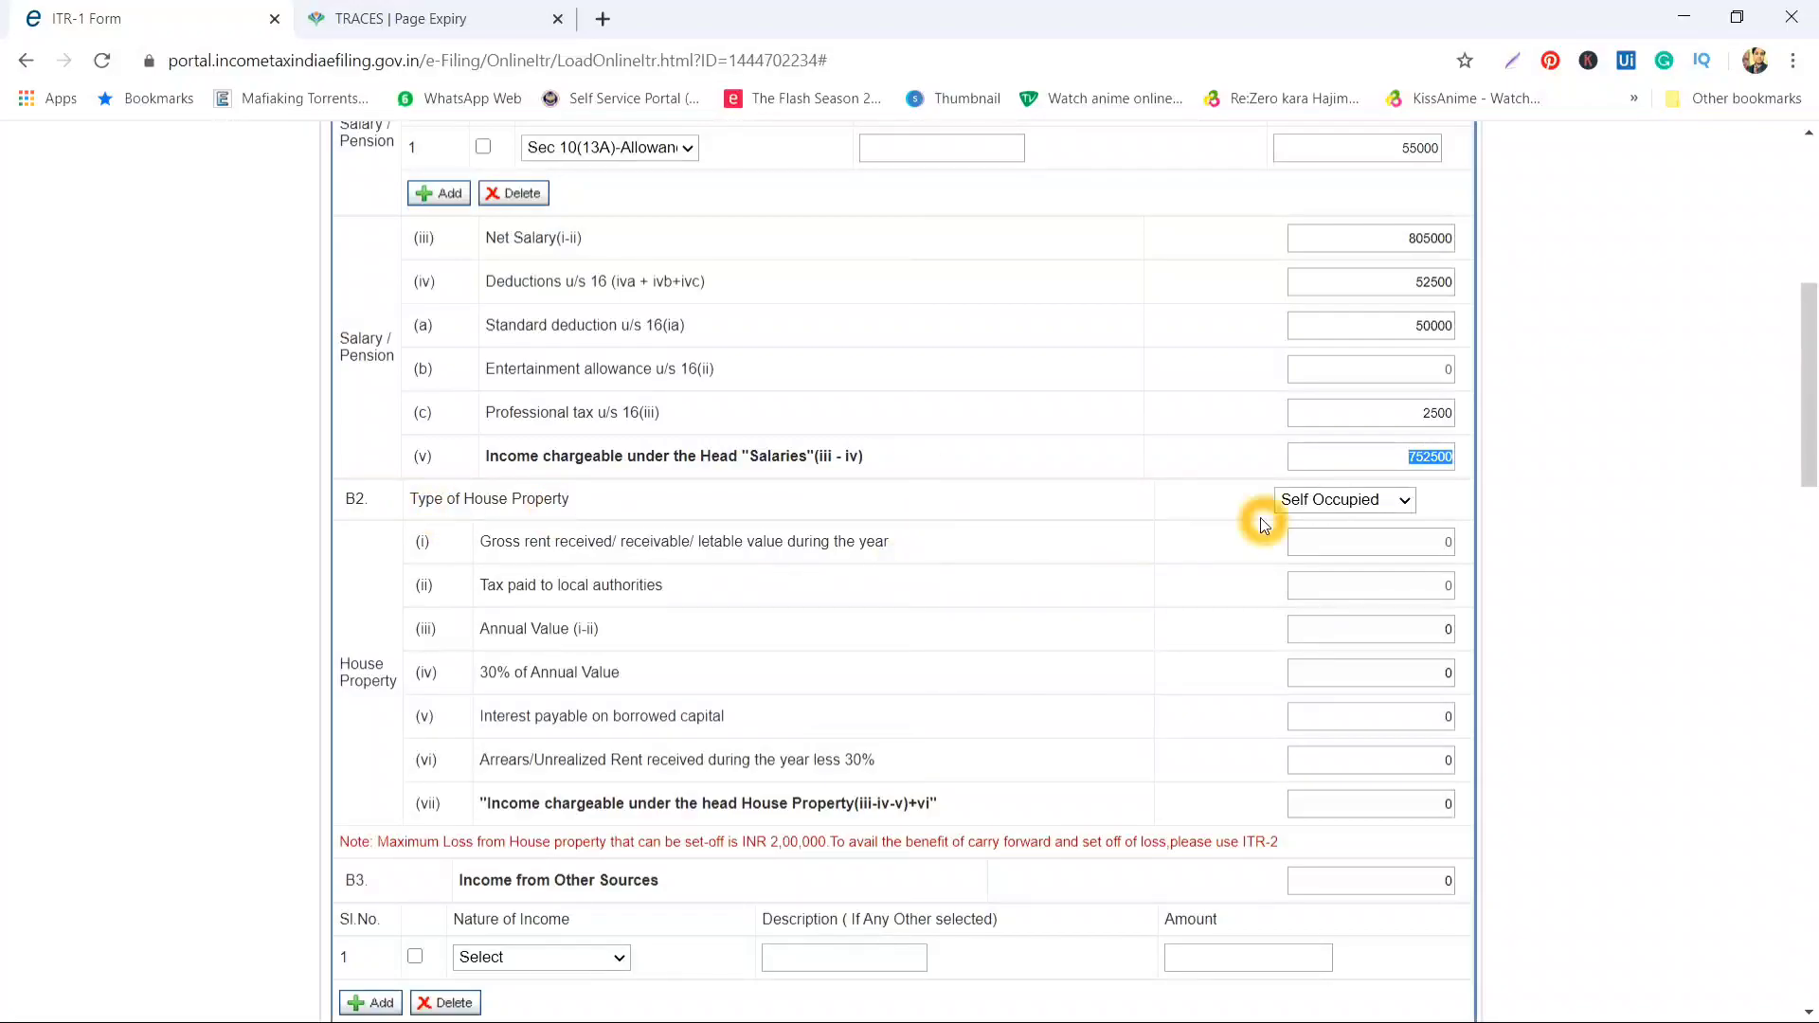
{"action": "left_click", "coordinate": [1340, 508]}
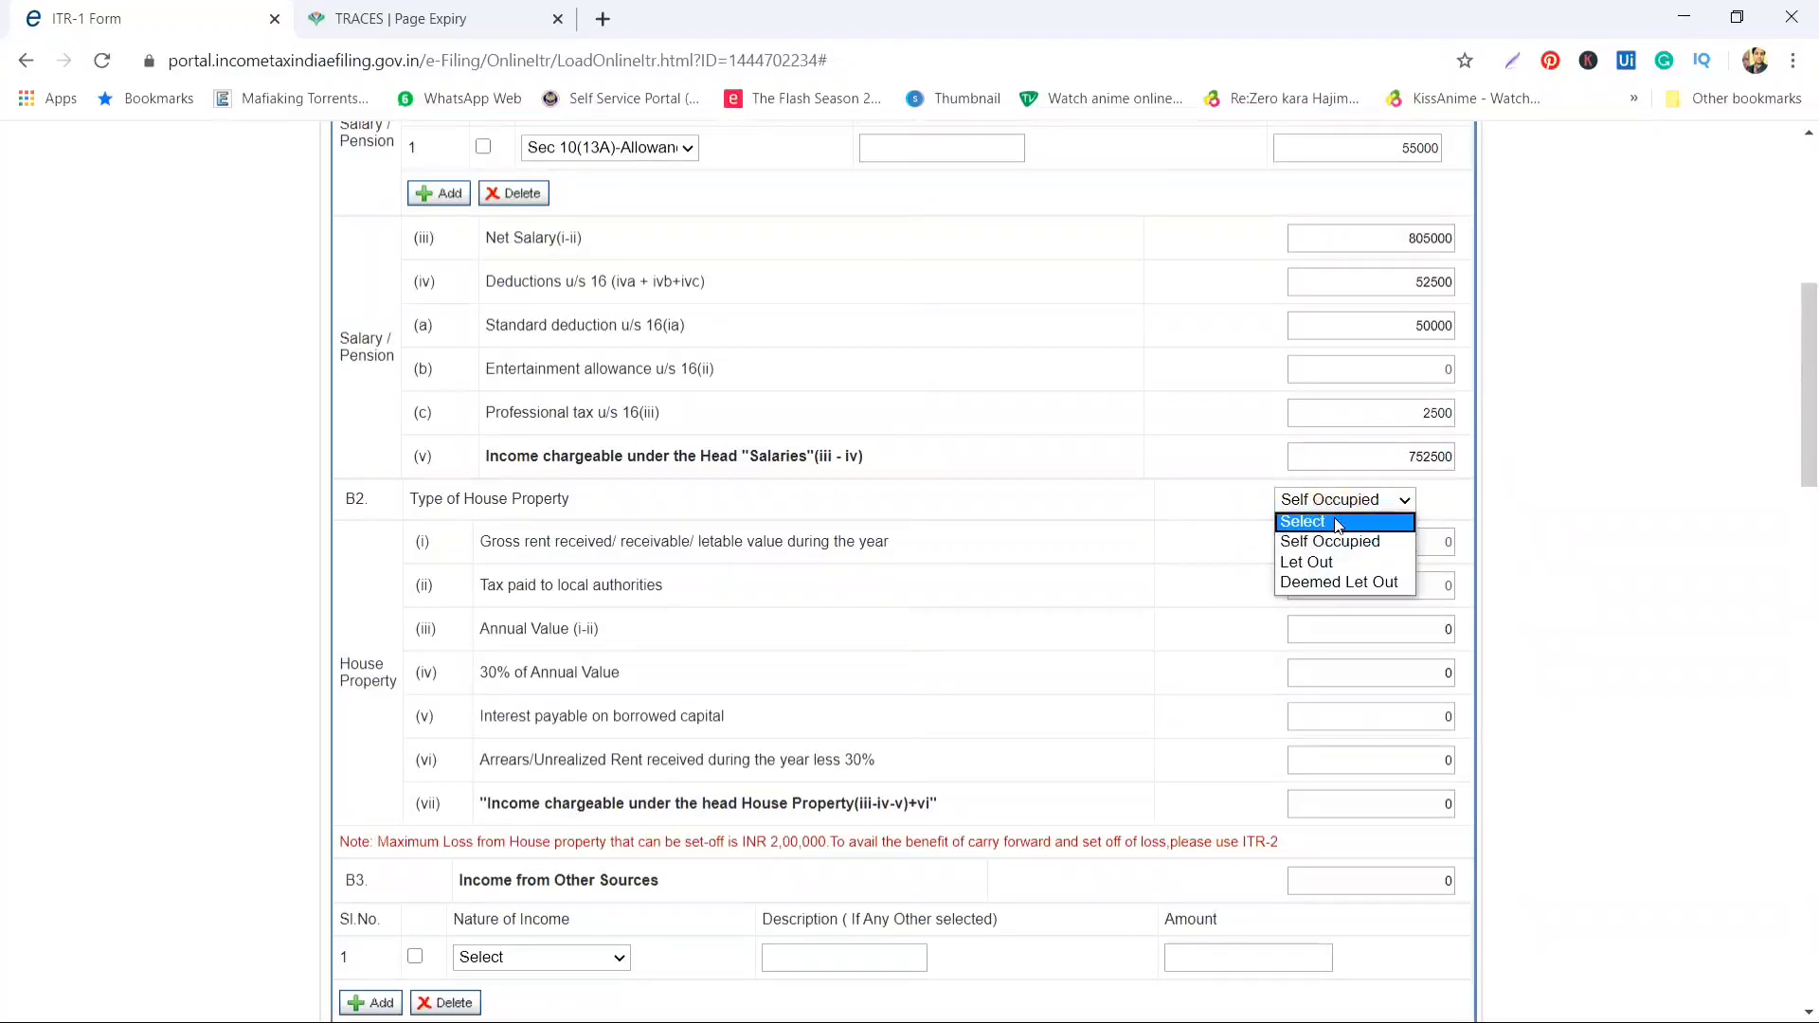
{"action": "left_click", "coordinate": [1331, 542]}
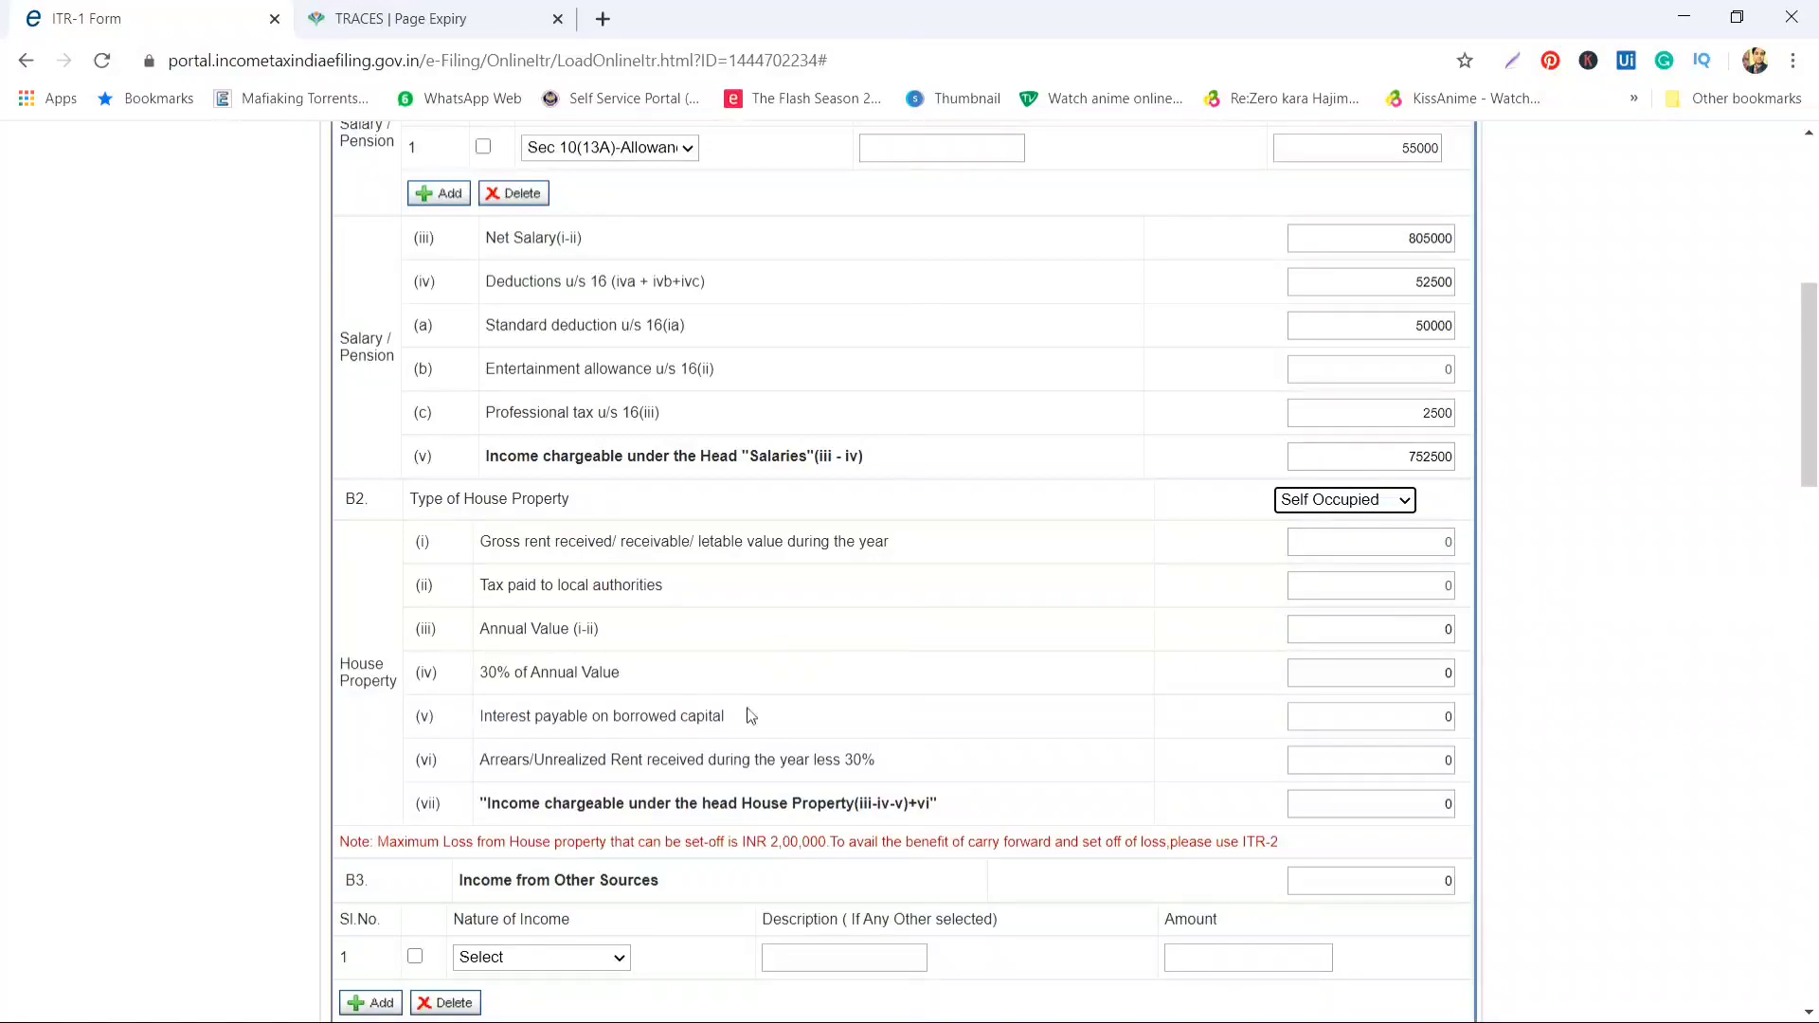
{"action": "key", "text": "shift+Tab"}
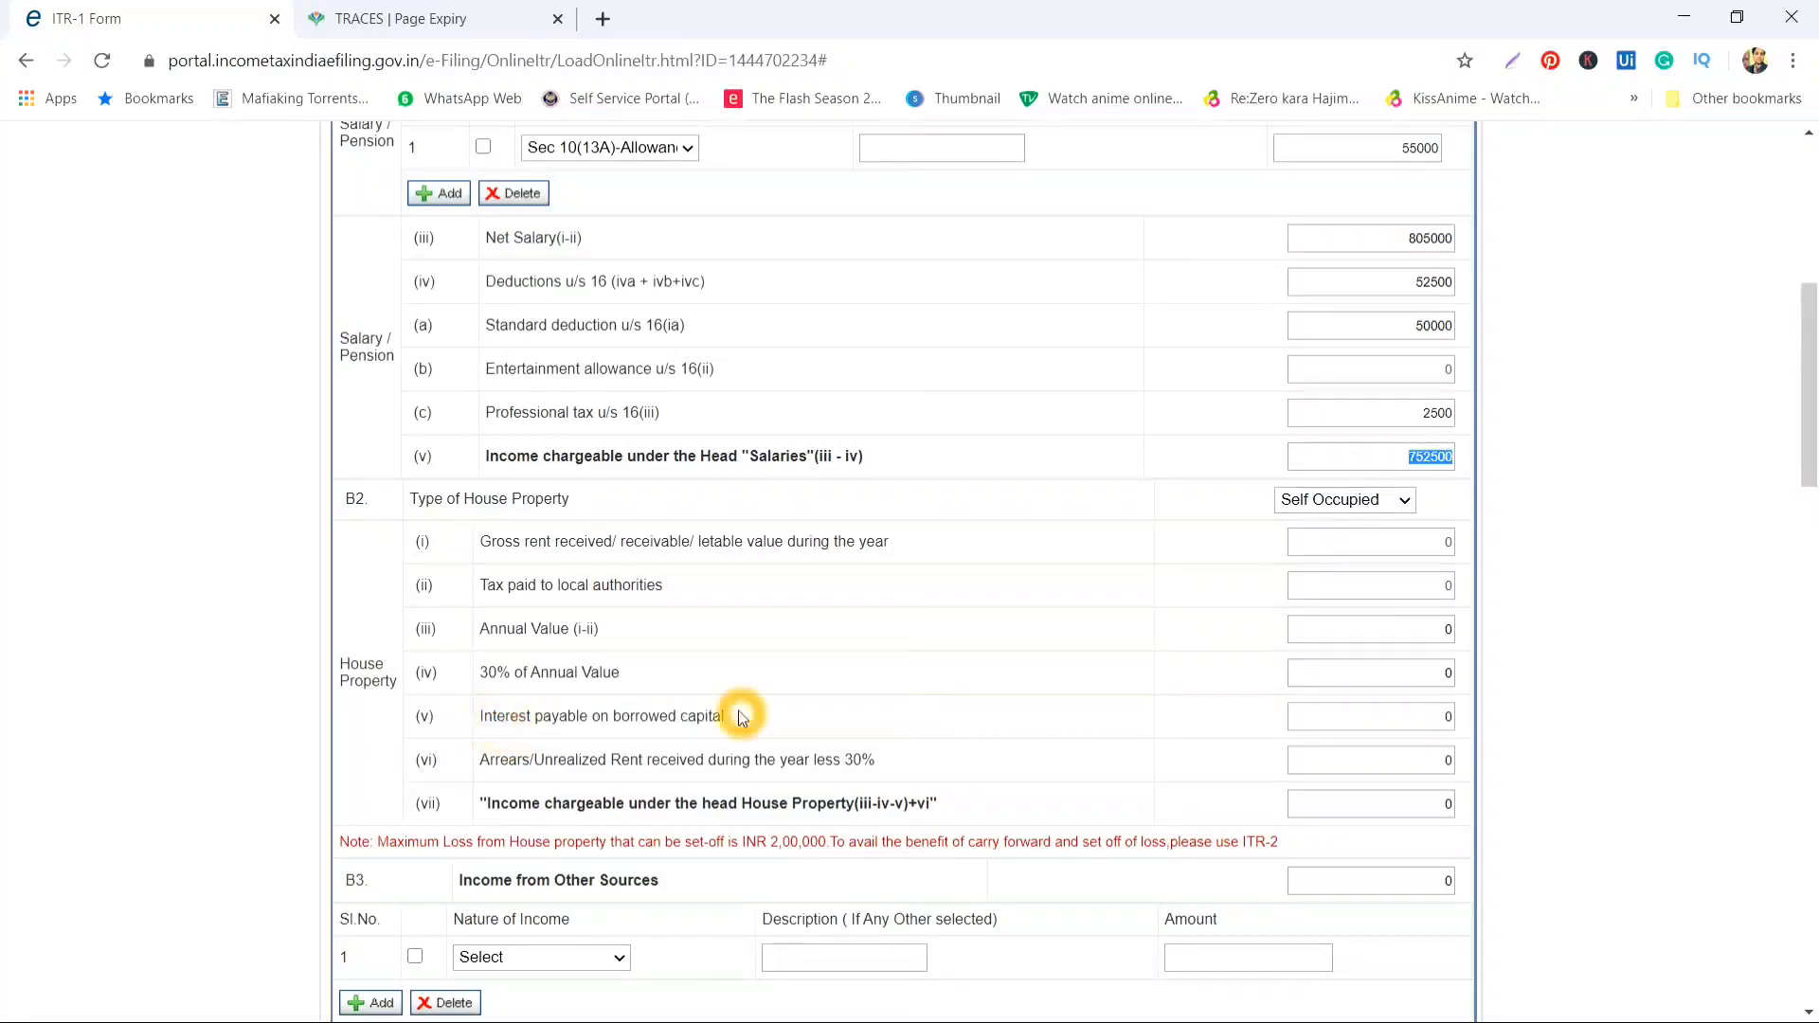
{"action": "left_click", "coordinate": [1408, 717]}
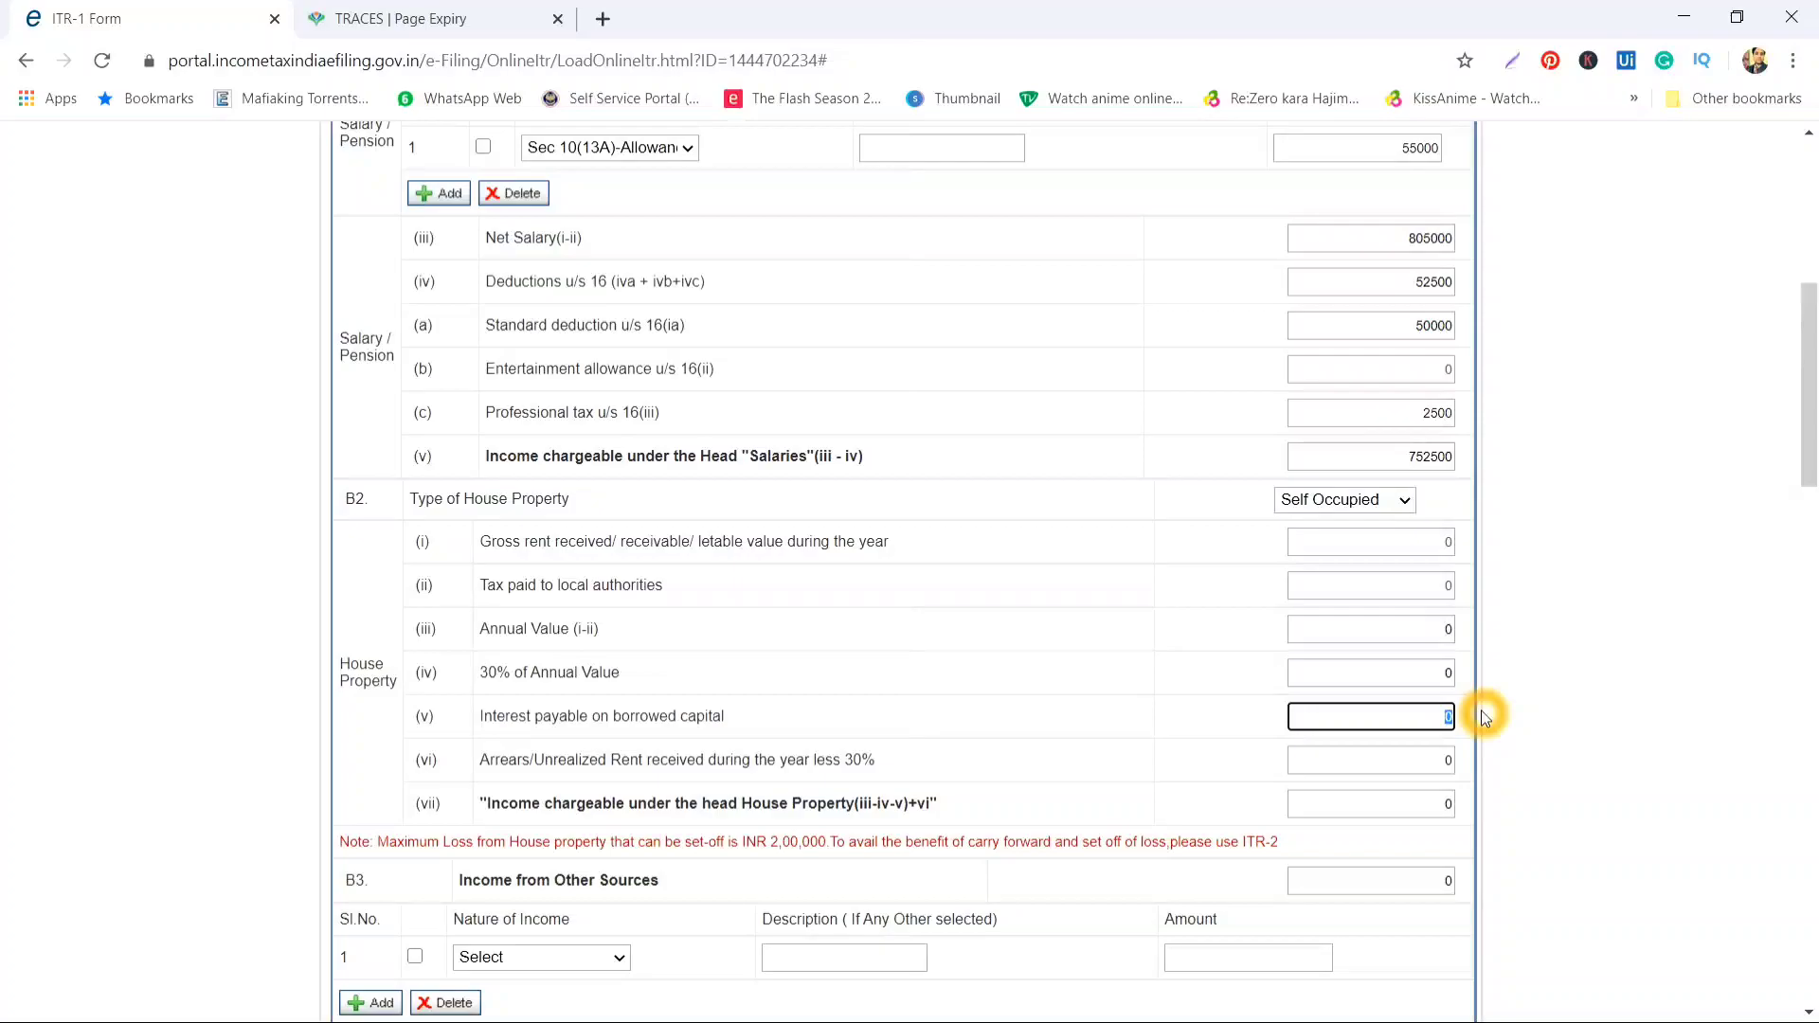
{"action": "type", "text": "200000"}
{"action": "key", "text": "Tab"}
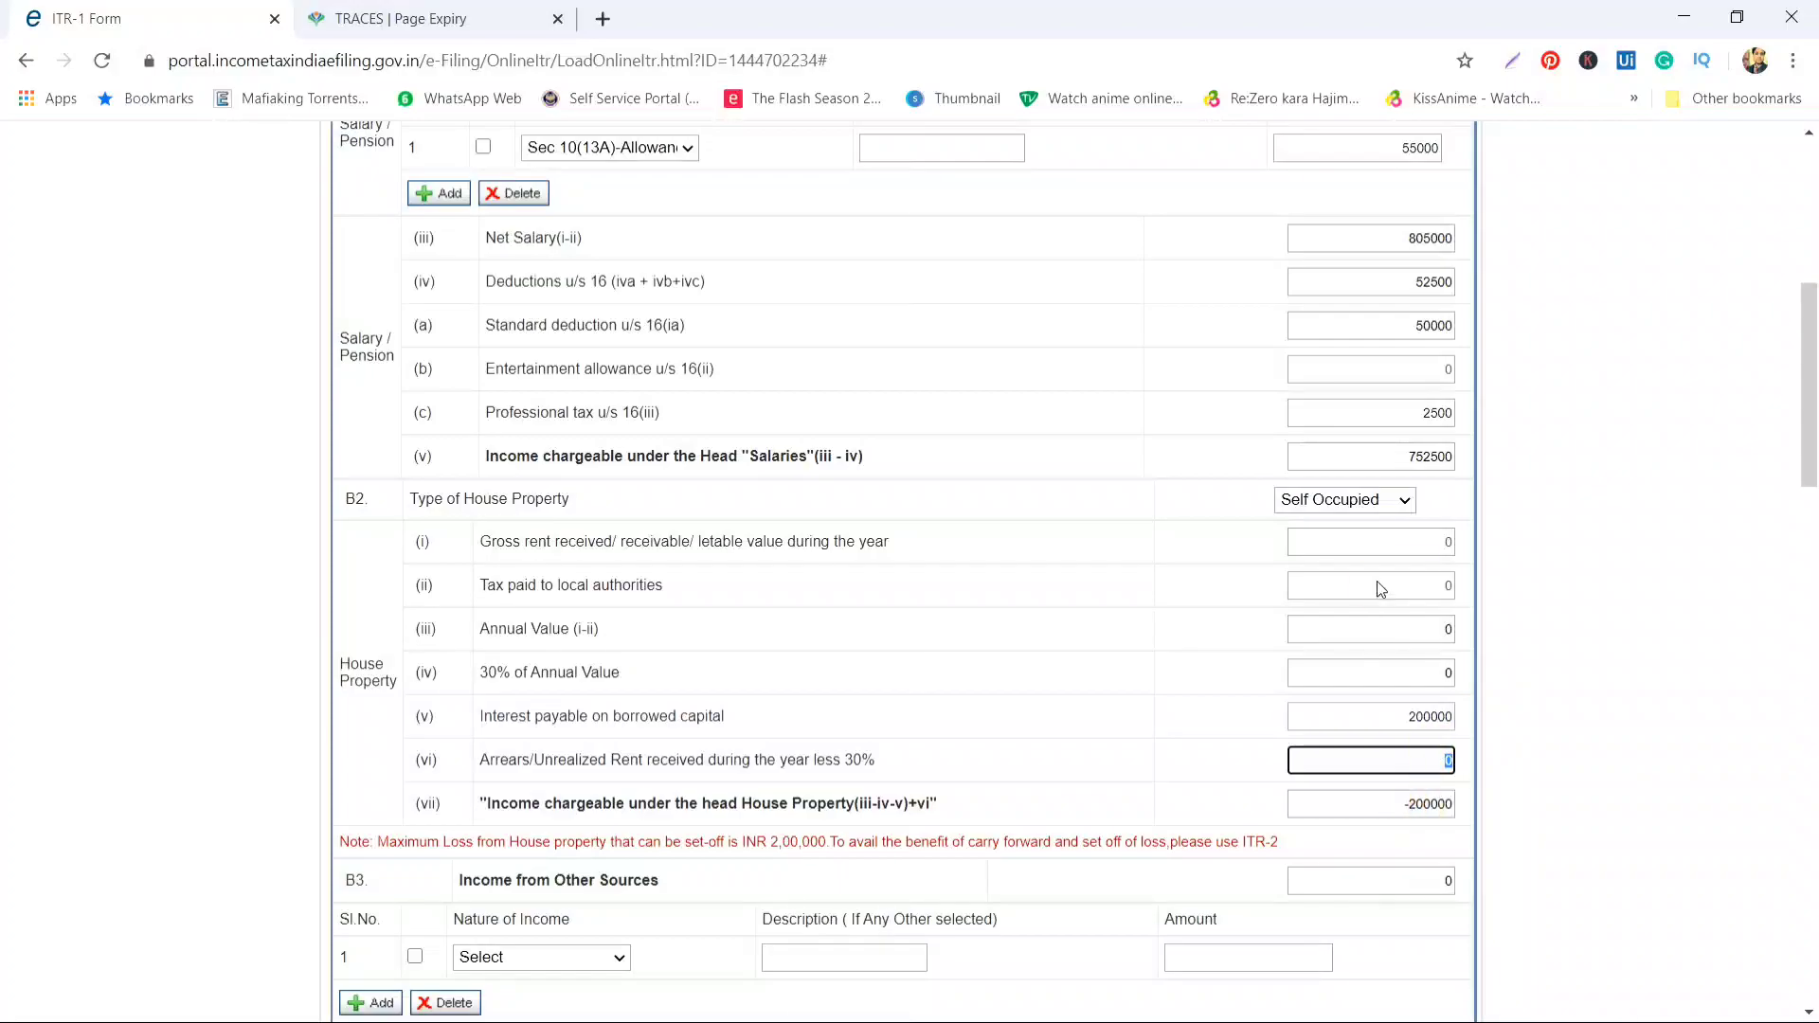
{"action": "left_click", "coordinate": [1379, 748]}
{"action": "scroll", "coordinate": [1380, 743], "scroll_direction": "down", "scroll_amount": 5}
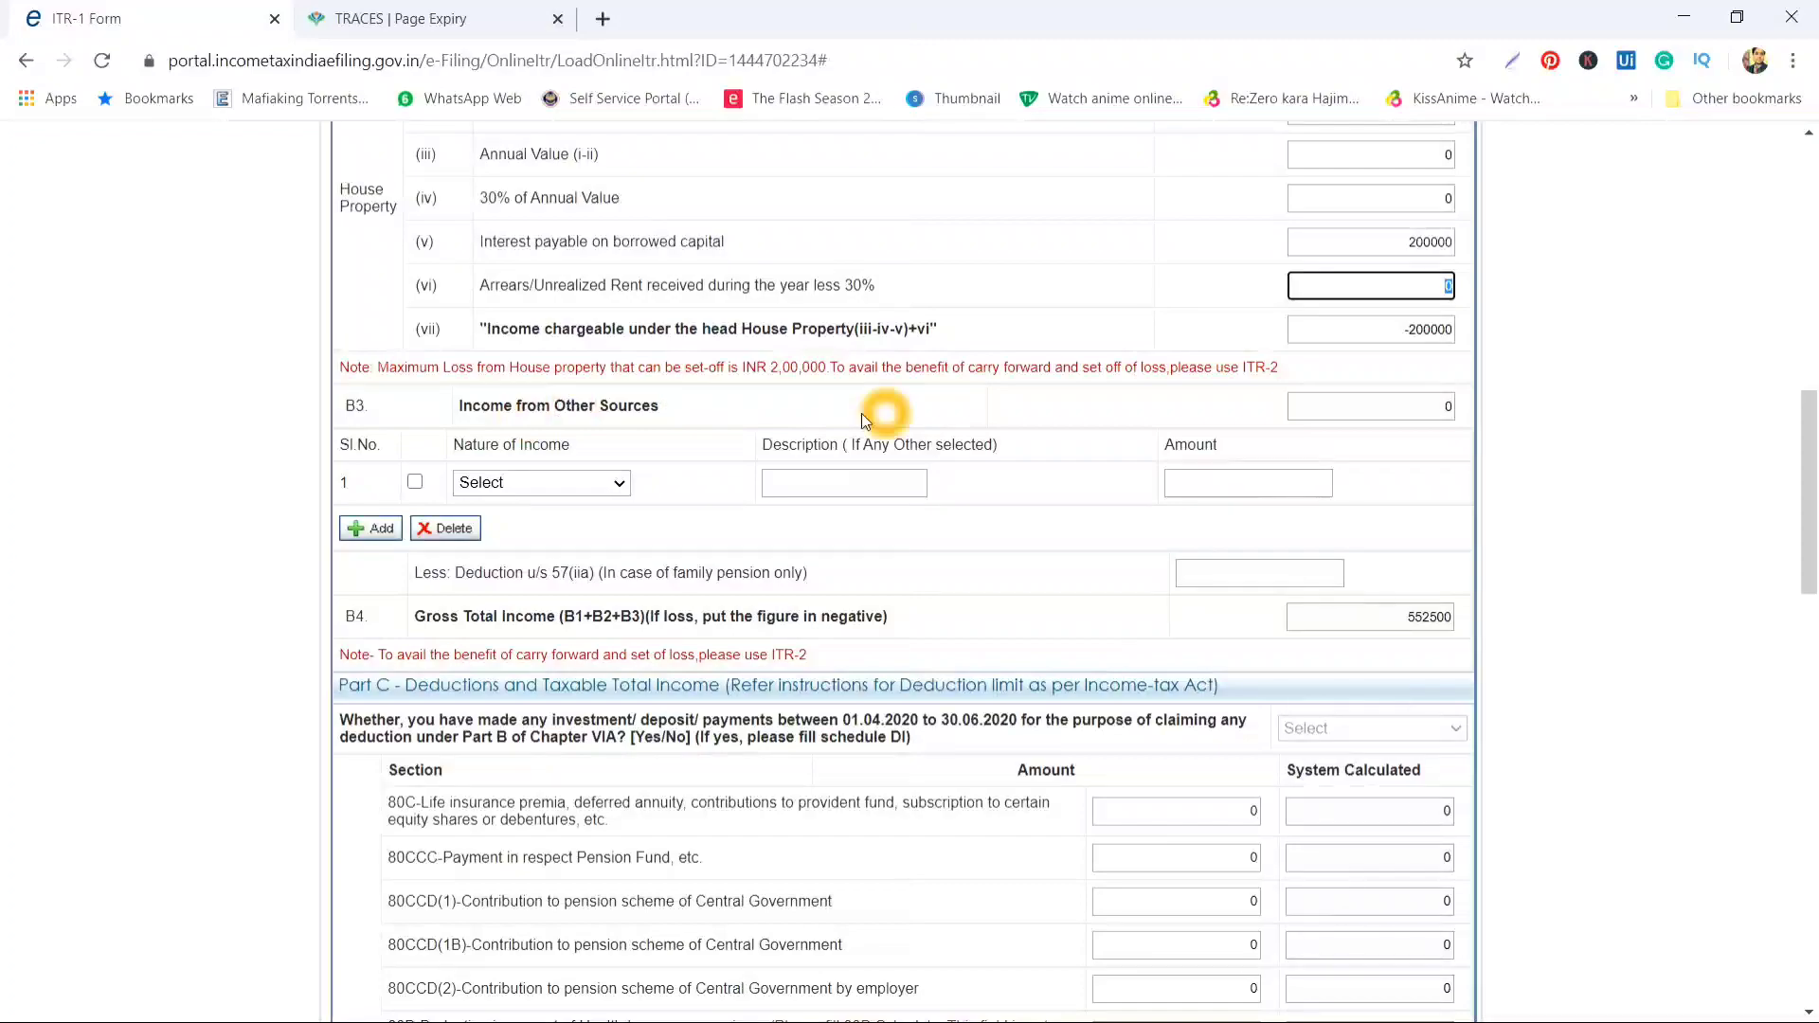
{"action": "left_click", "coordinate": [1388, 328]}
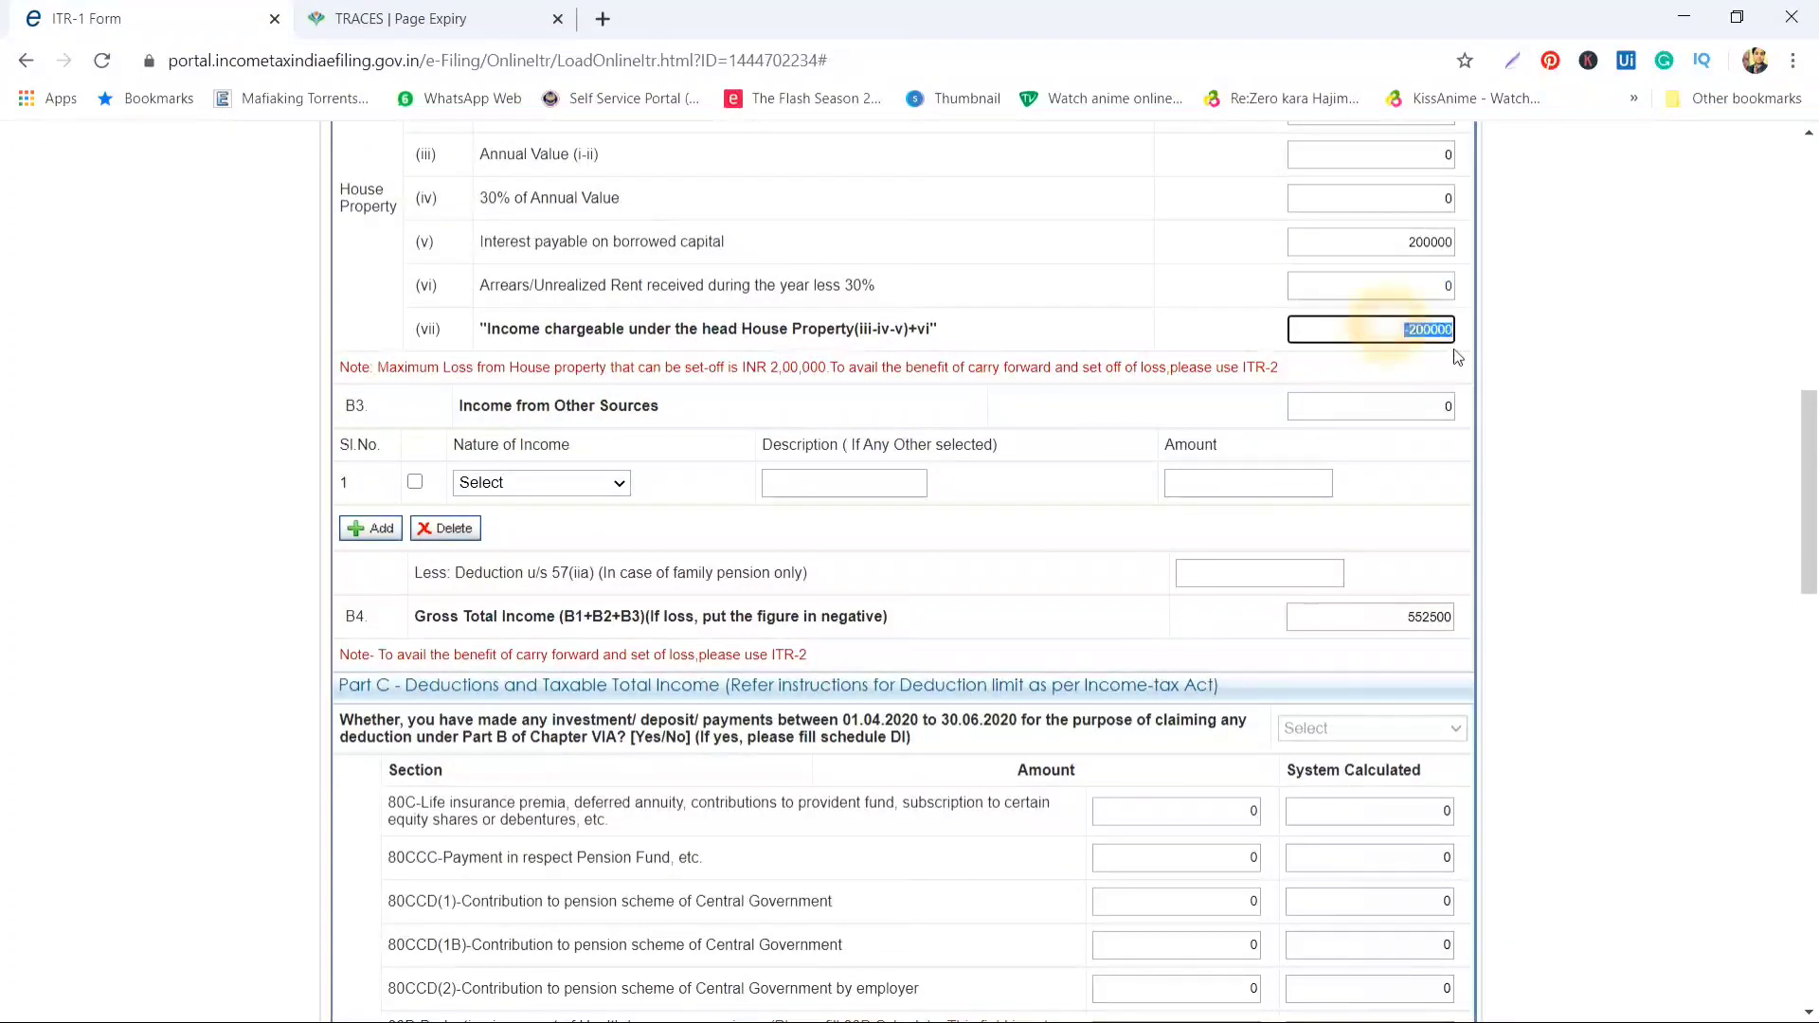
{"action": "left_click", "coordinate": [555, 406]}
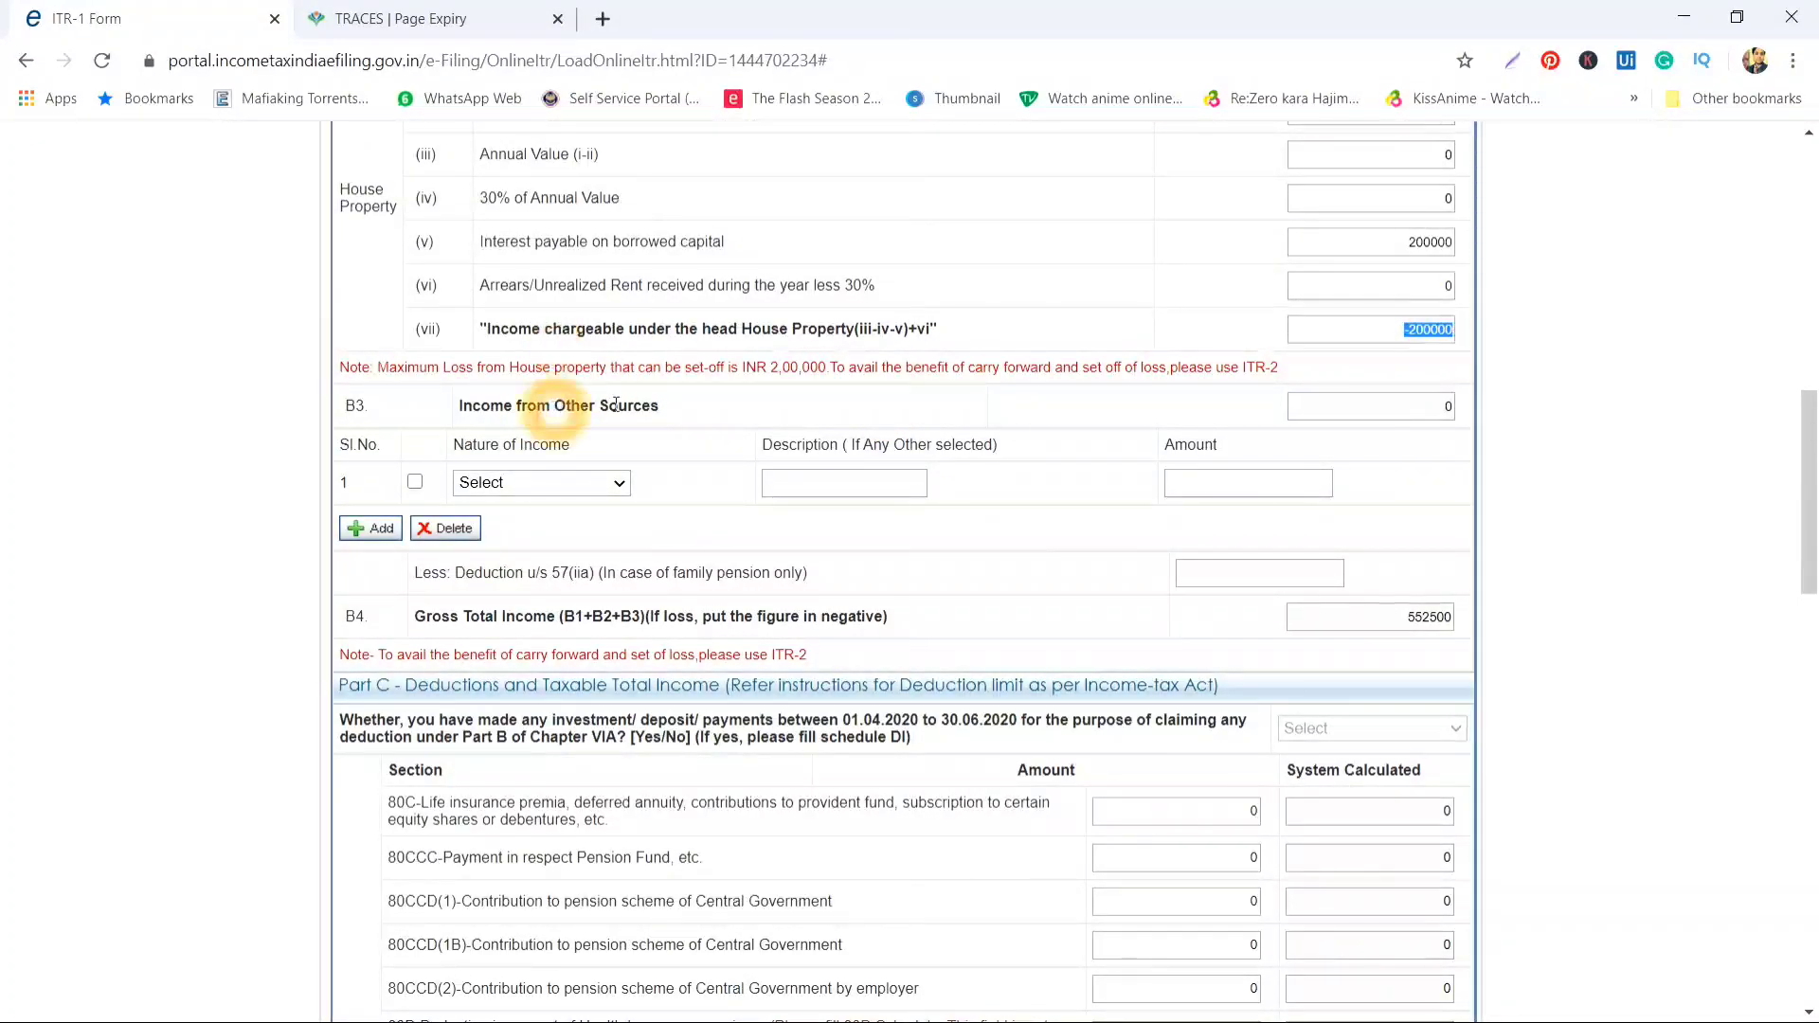
{"action": "left_click", "coordinate": [546, 483]}
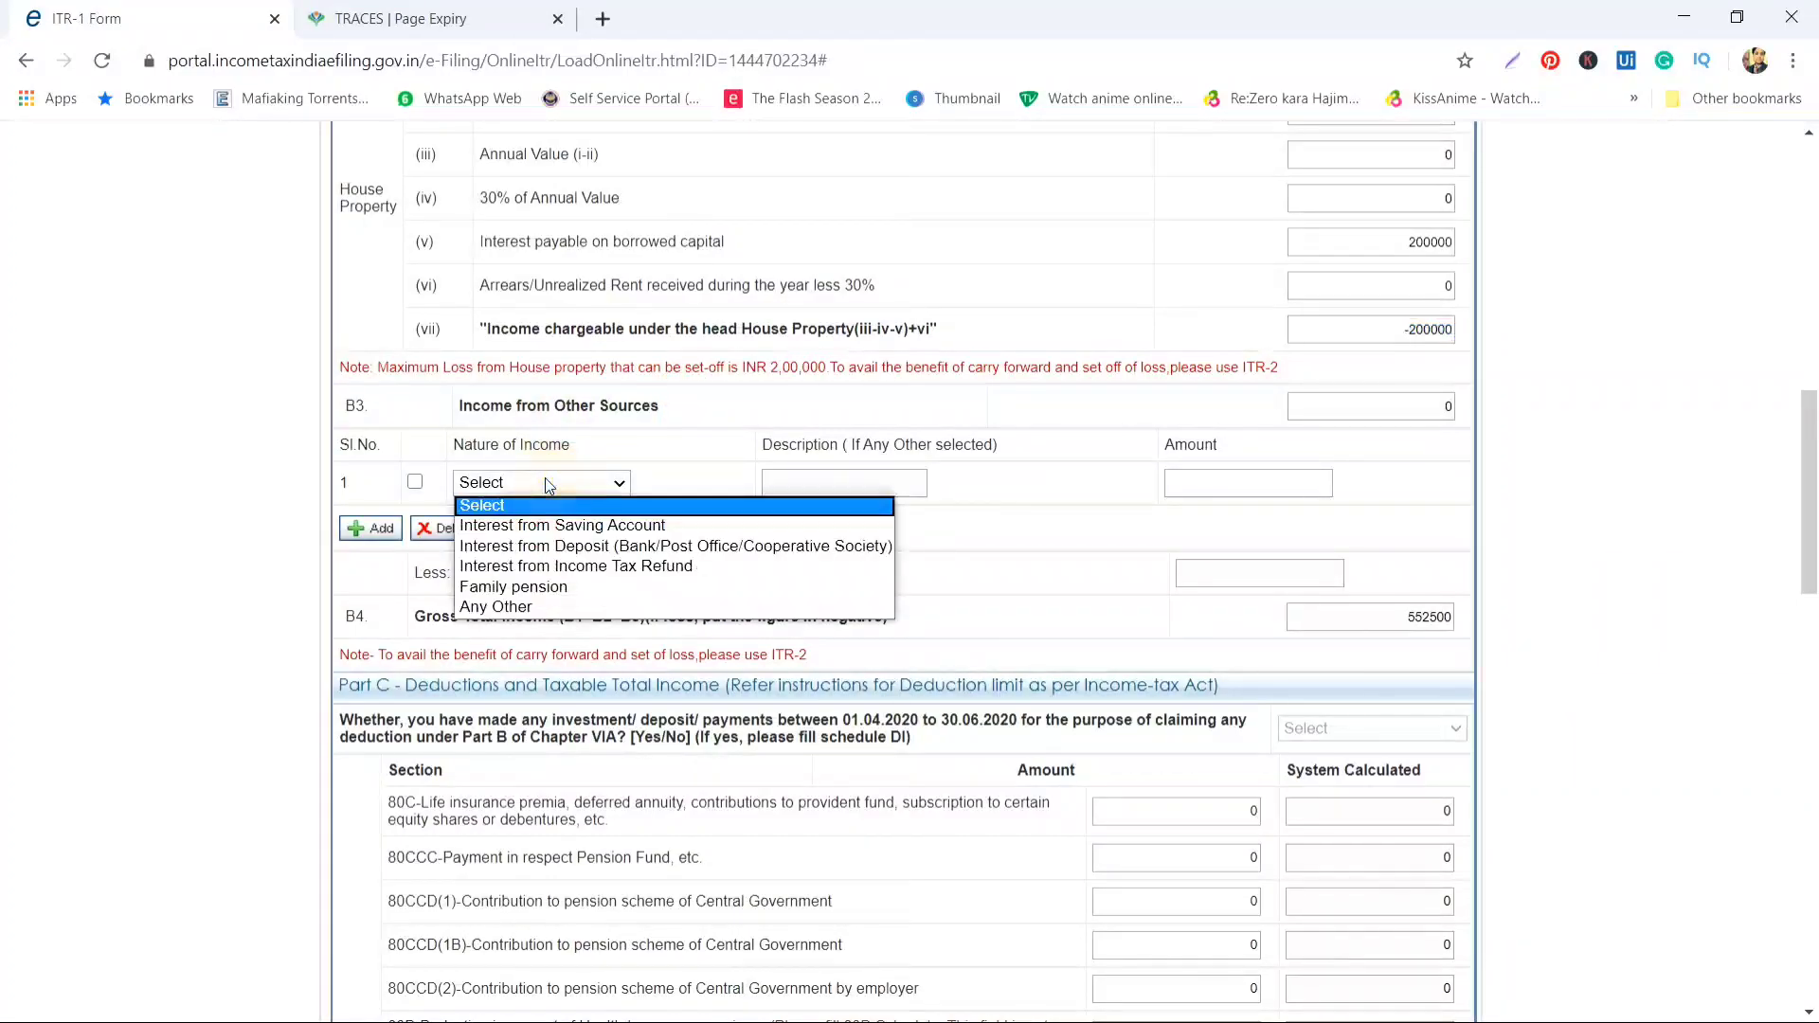
{"action": "left_click", "coordinate": [541, 528]}
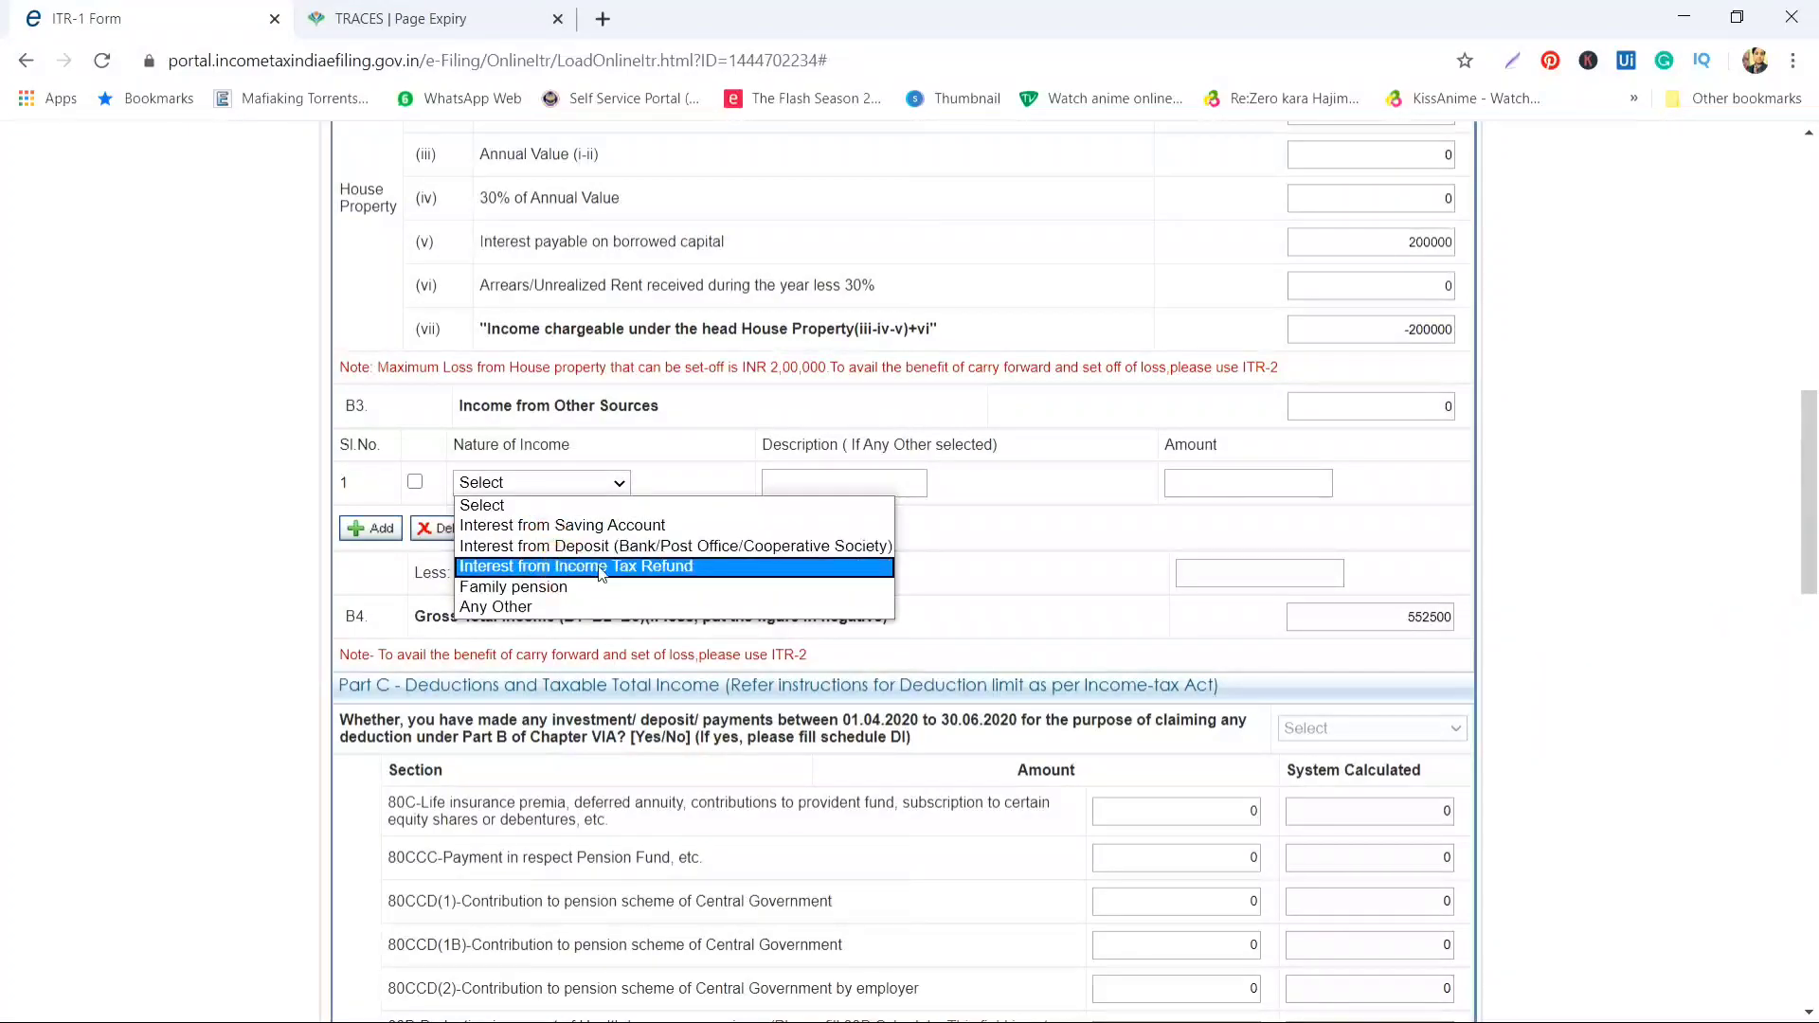
{"action": "left_click", "coordinate": [742, 572]}
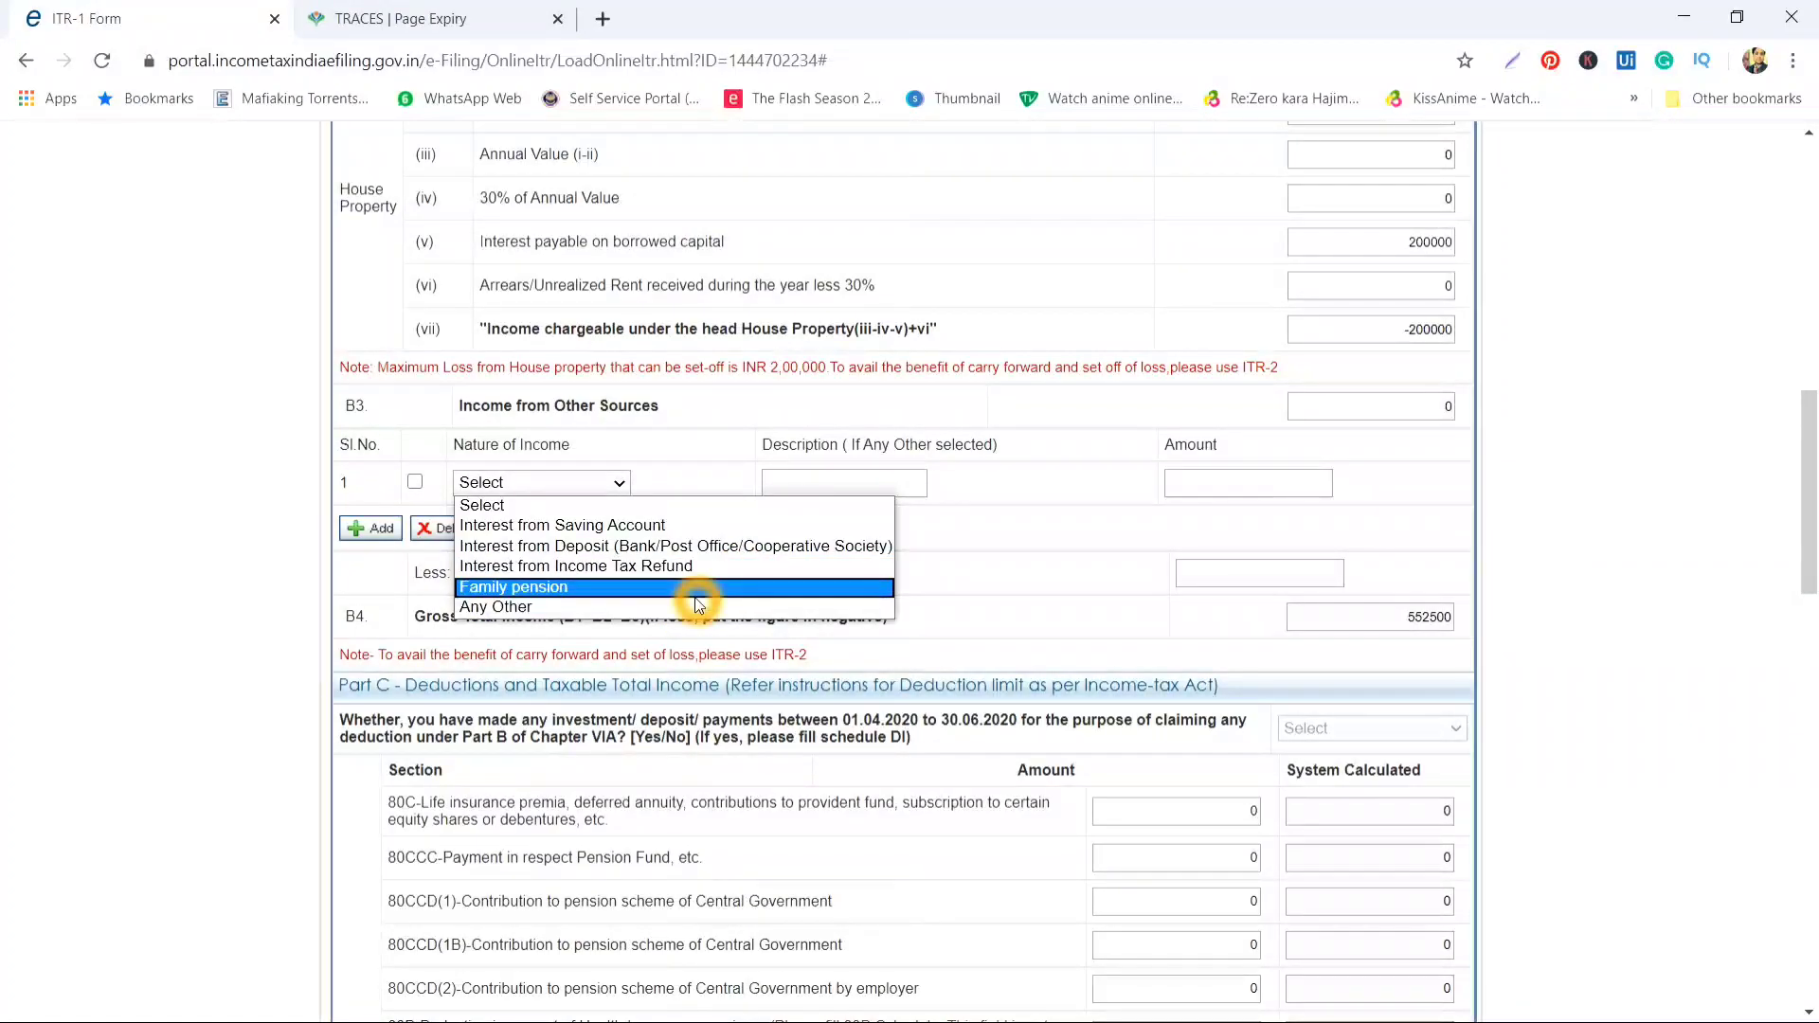
{"action": "left_click", "coordinate": [1132, 523]}
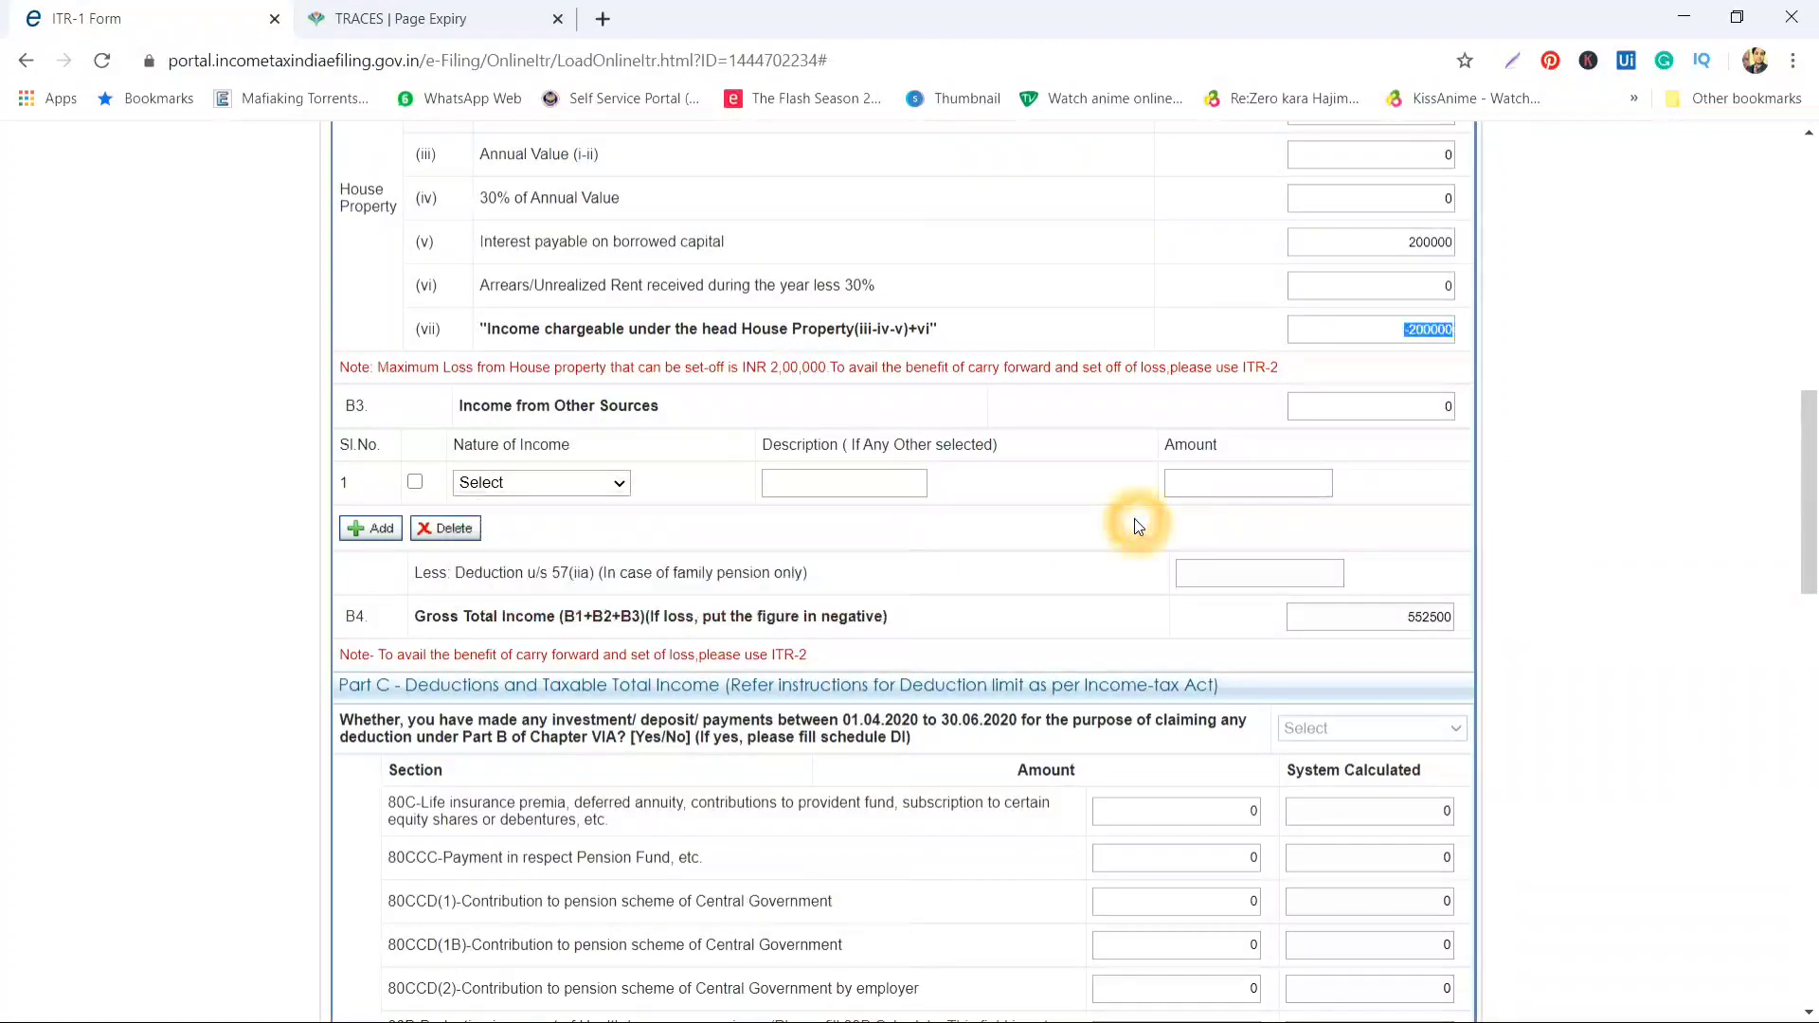
{"action": "left_click", "coordinate": [1265, 480]}
Review the Gross Total Income of 552500 above Part C
{"action": "scroll", "coordinate": [1251, 483], "scroll_direction": "down", "scroll_amount": 2}
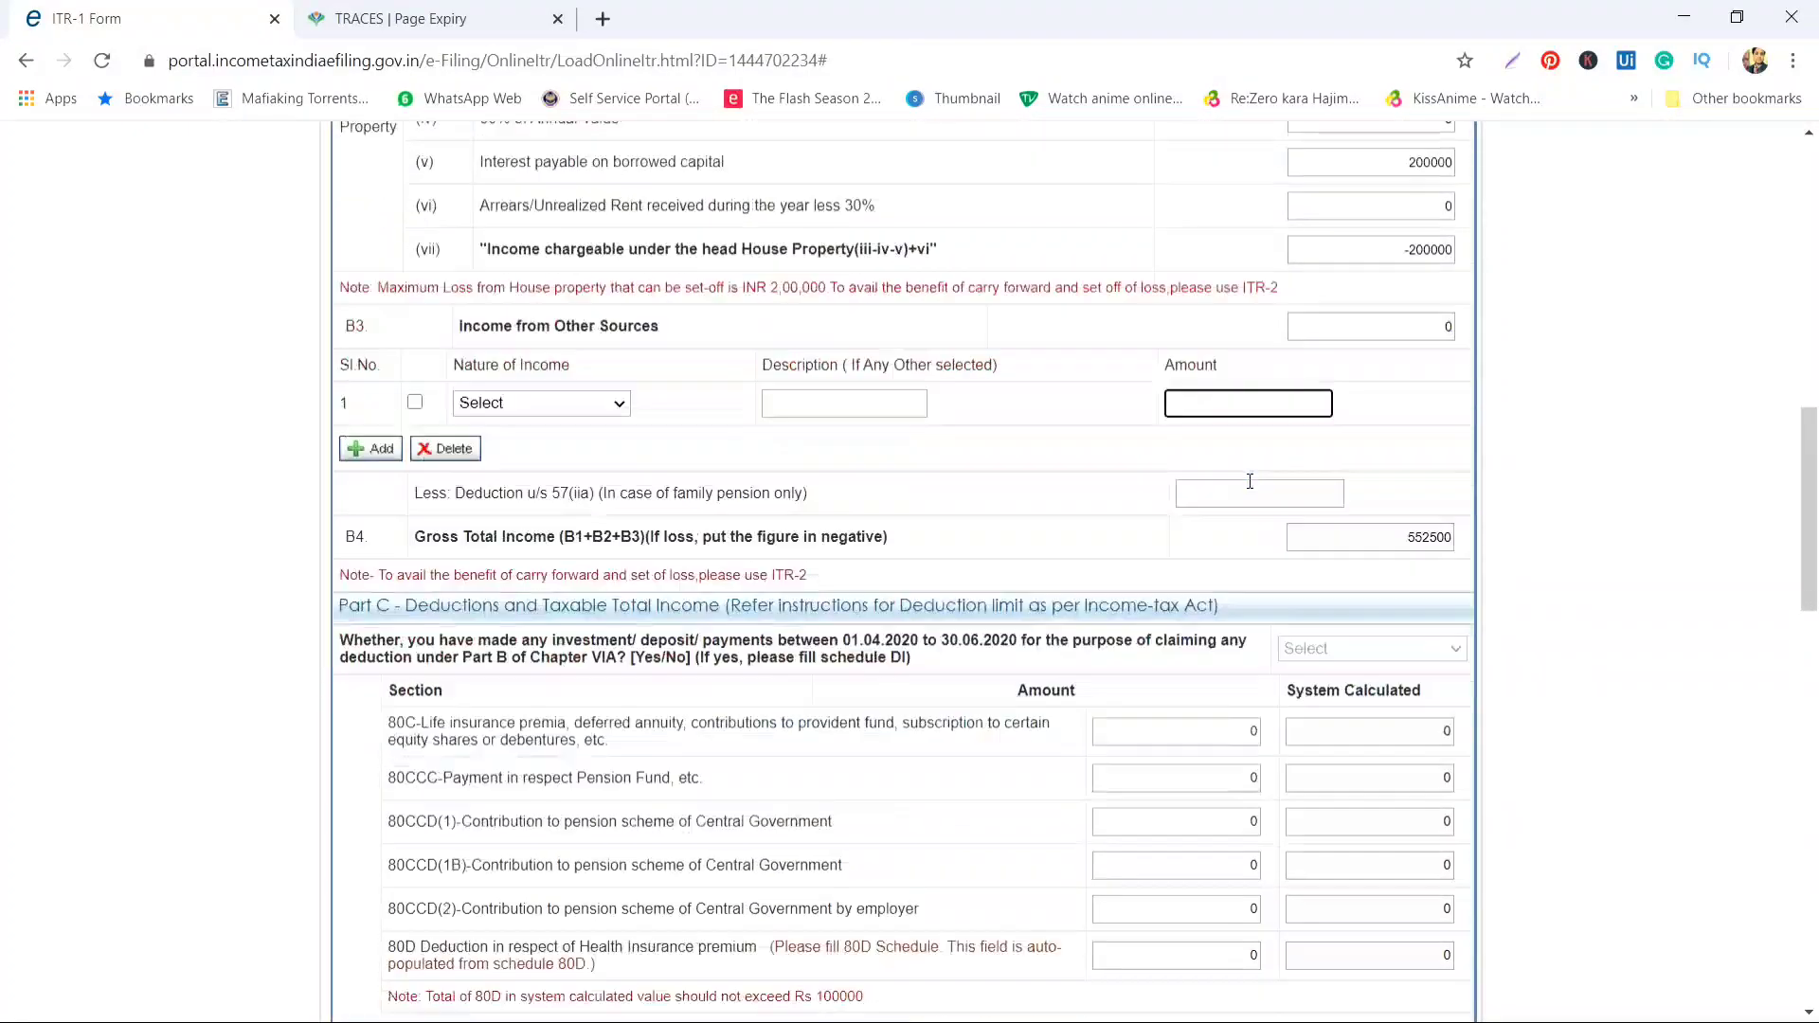
{"action": "scroll", "coordinate": [1248, 489], "scroll_direction": "down", "scroll_amount": 1}
{"action": "left_click_drag", "start_coordinate": [1400, 328], "coordinate": [1447, 328]}
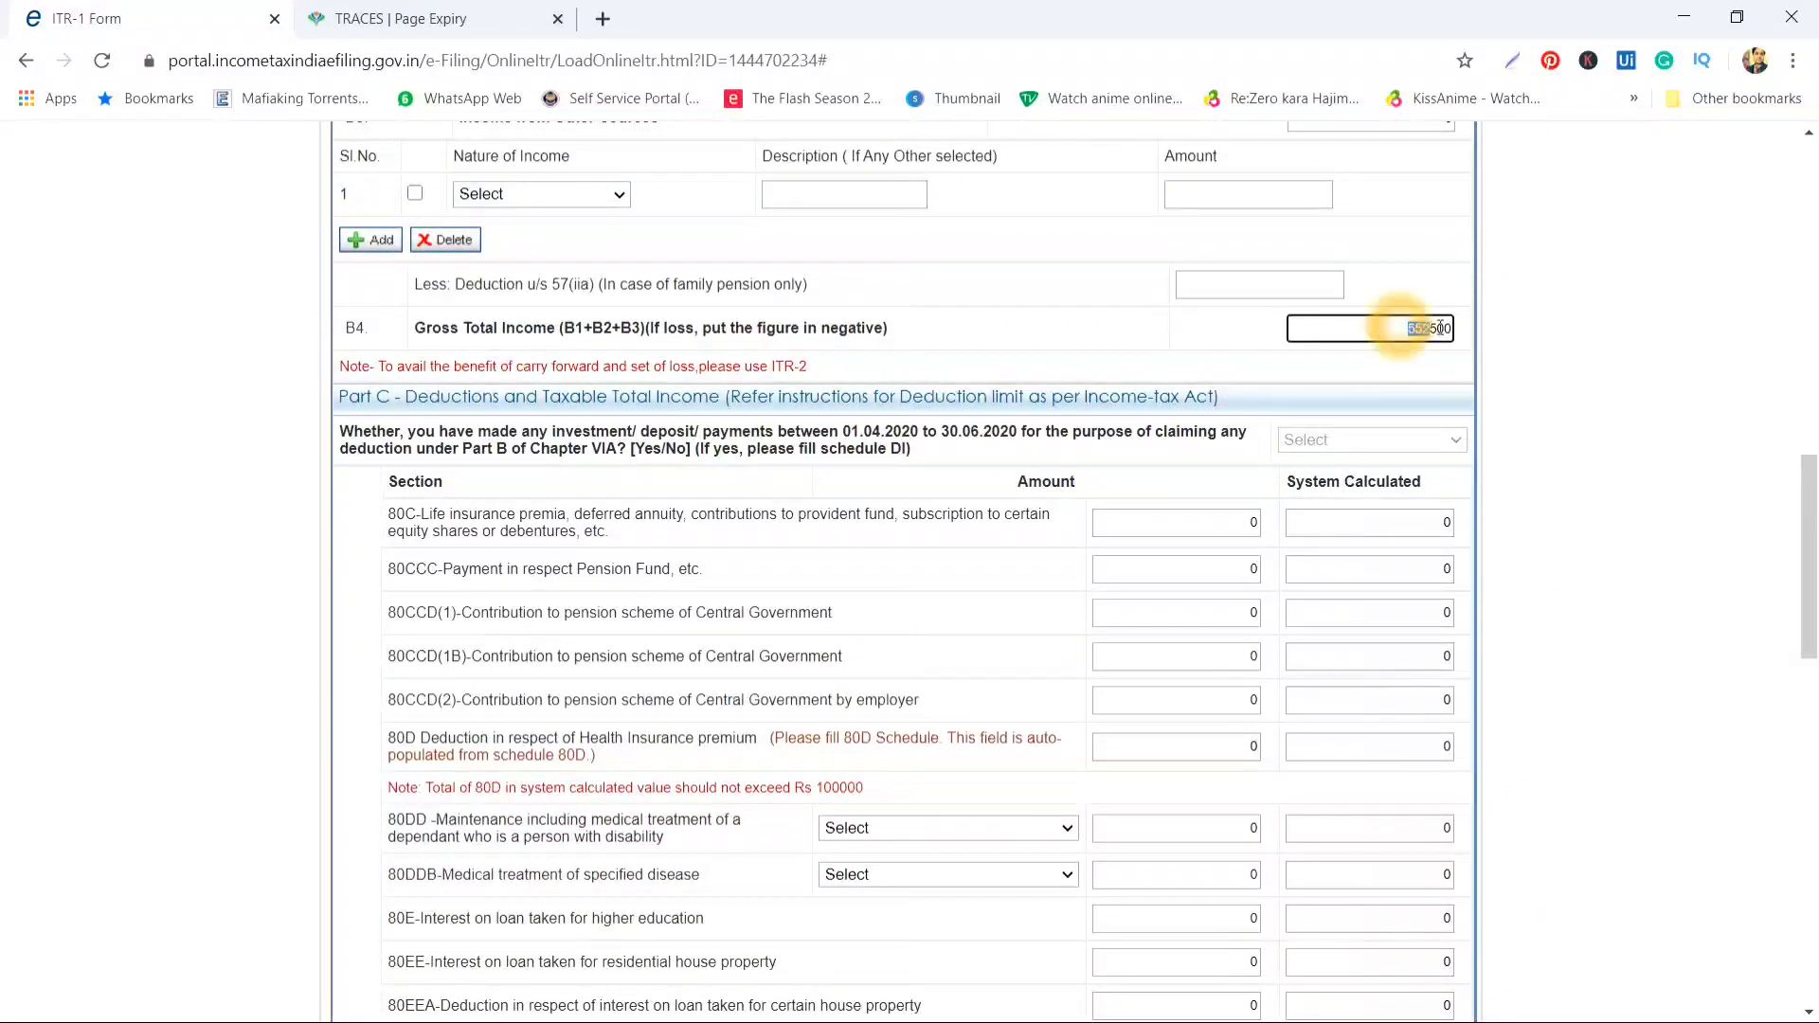
{"action": "scroll", "coordinate": [995, 245], "scroll_direction": "up", "scroll_amount": 5}
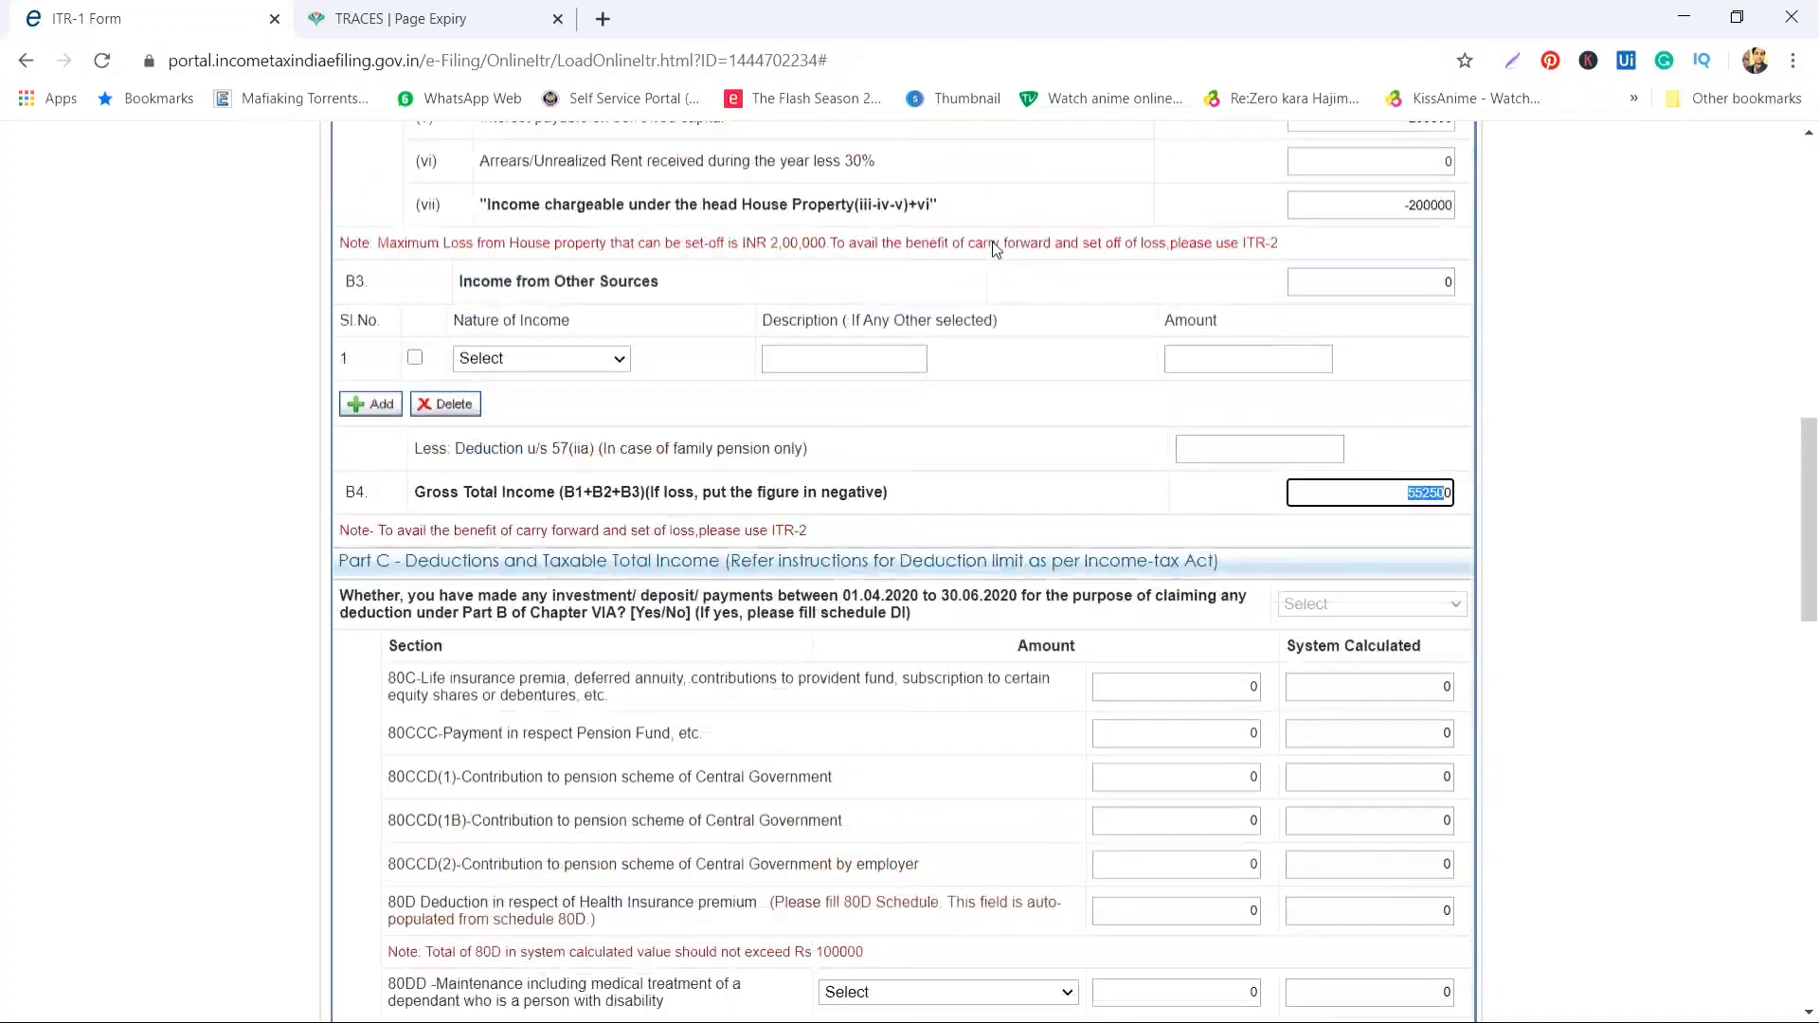
{"action": "scroll", "coordinate": [994, 249], "scroll_direction": "up", "scroll_amount": 4}
{"action": "scroll", "coordinate": [994, 249], "scroll_direction": "down", "scroll_amount": 7}
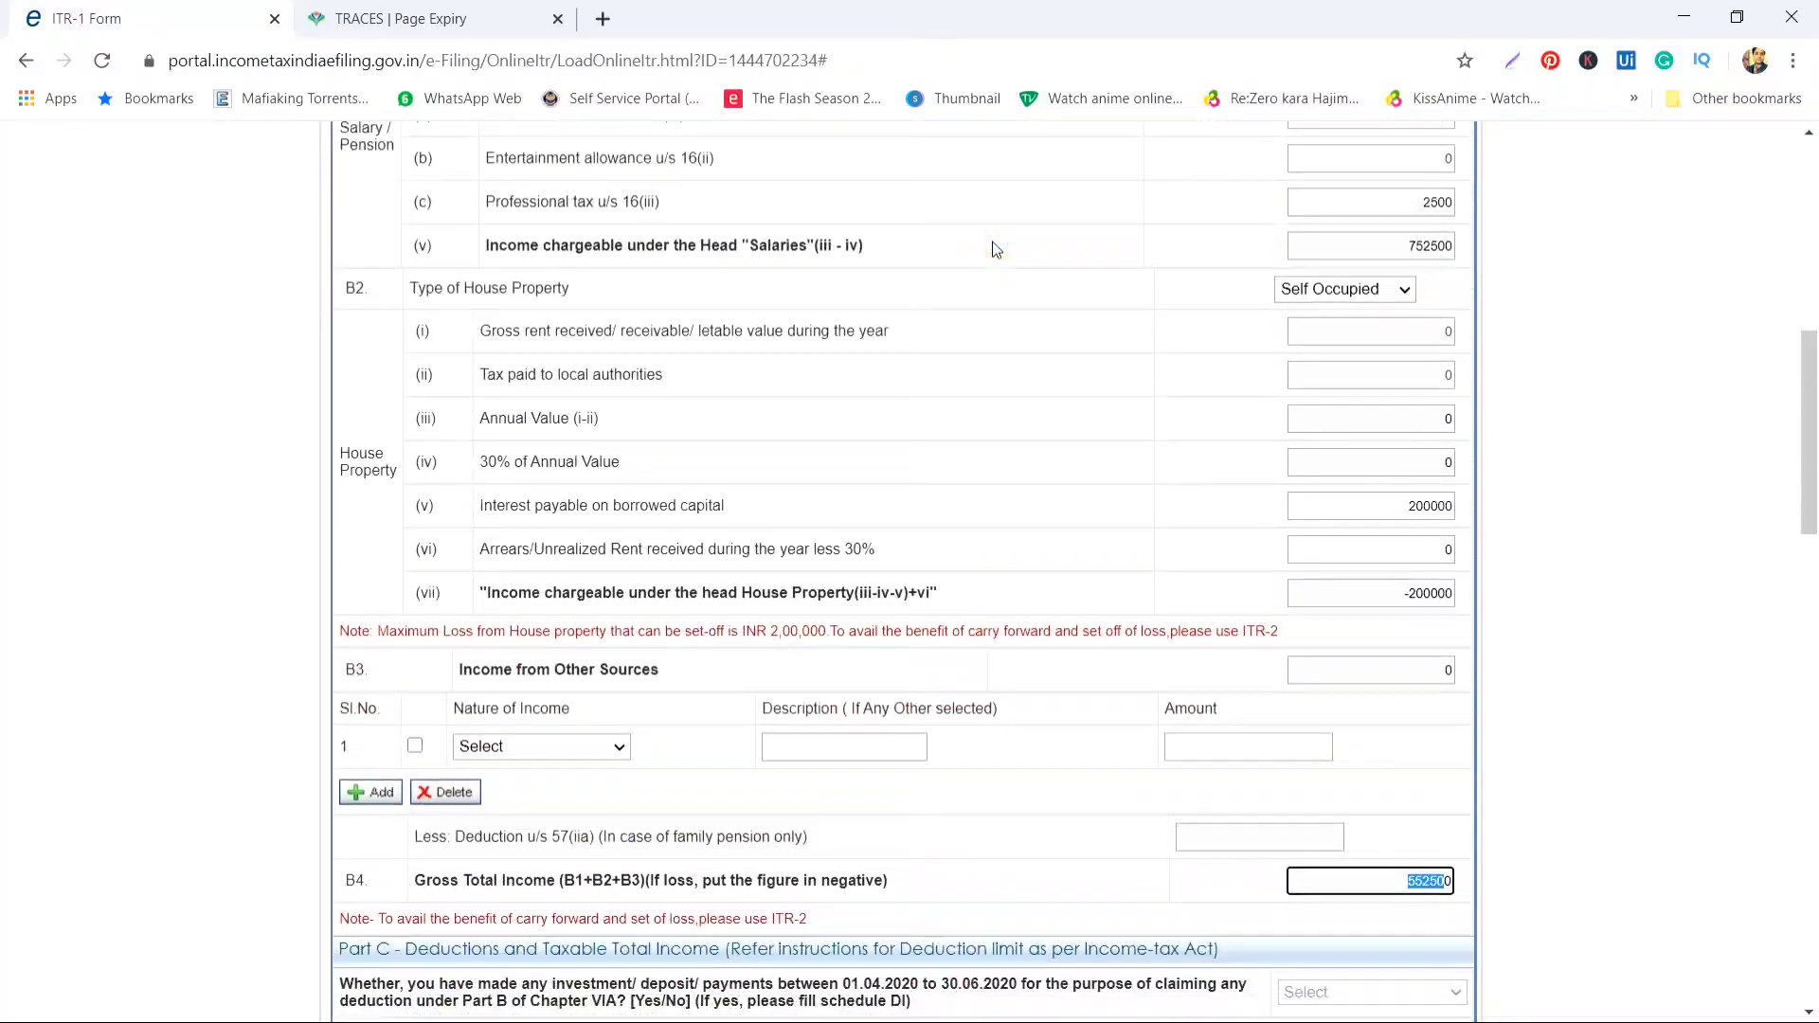
{"action": "scroll", "coordinate": [994, 249], "scroll_direction": "down", "scroll_amount": 2}
{"action": "left_click", "coordinate": [1384, 348]}
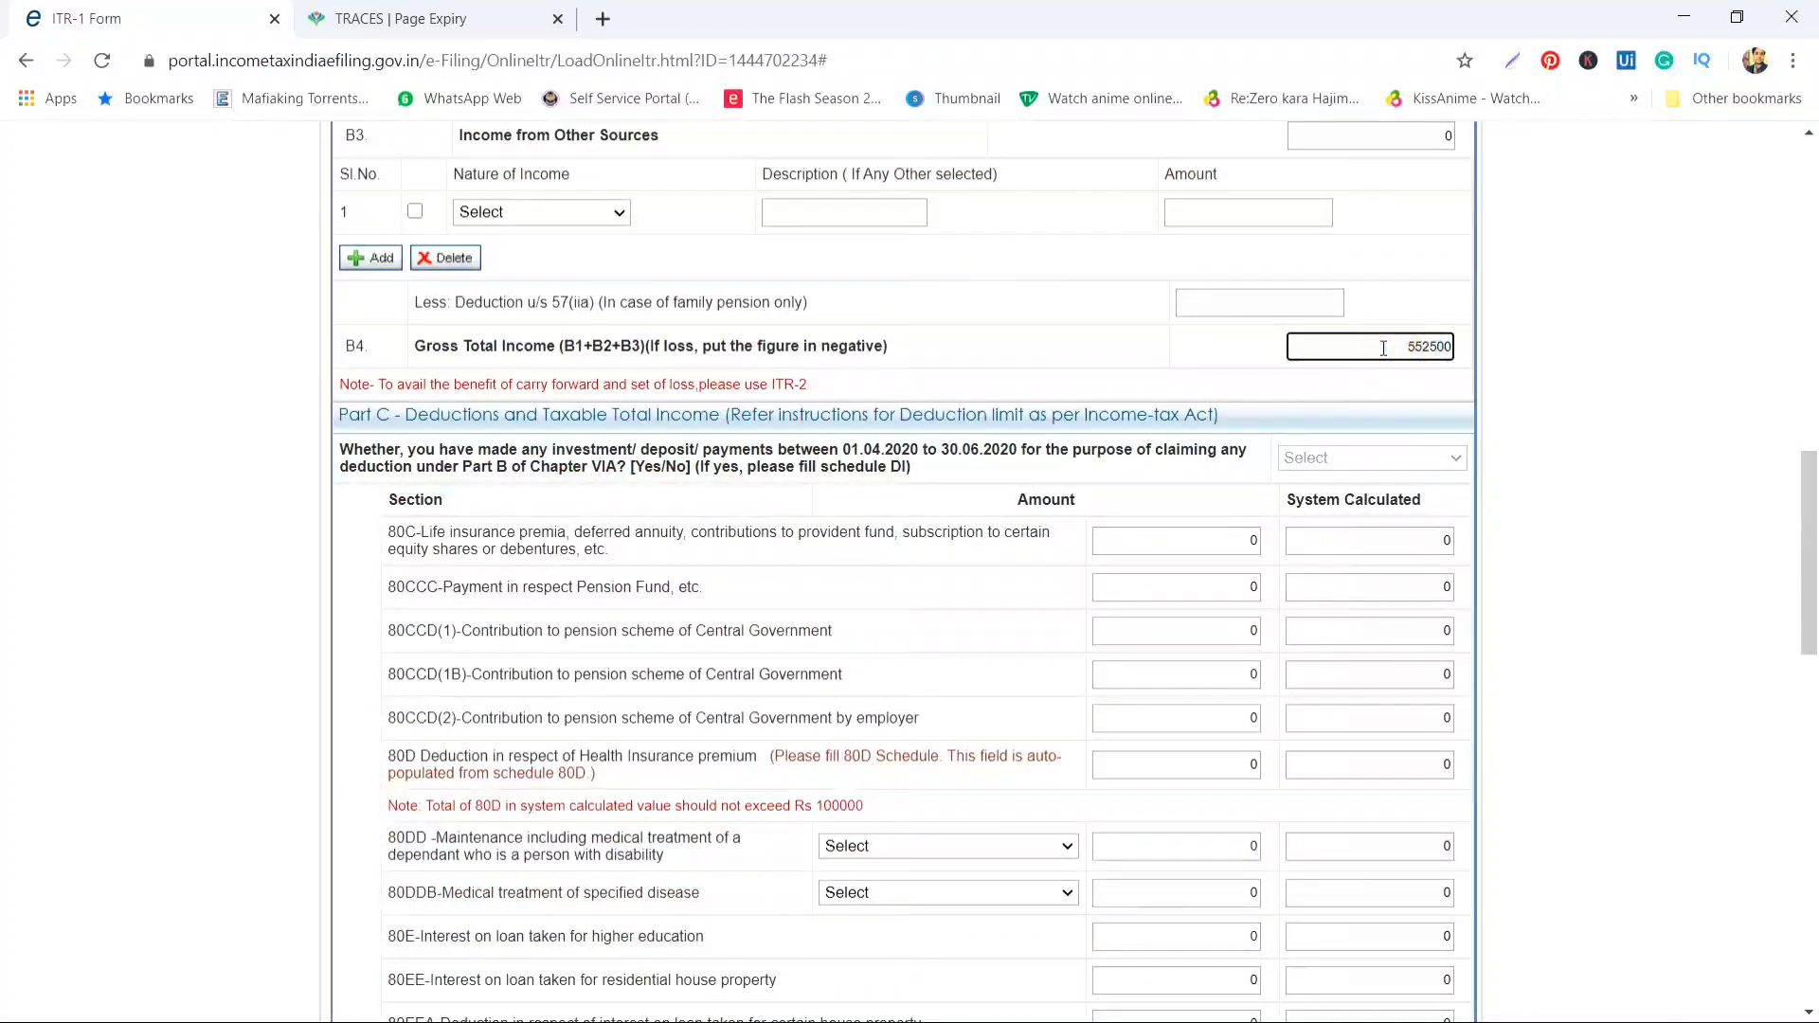
{"action": "scroll", "coordinate": [1383, 348], "scroll_direction": "down", "scroll_amount": 1}
{"action": "scroll", "coordinate": [1383, 347], "scroll_direction": "down", "scroll_amount": 1}
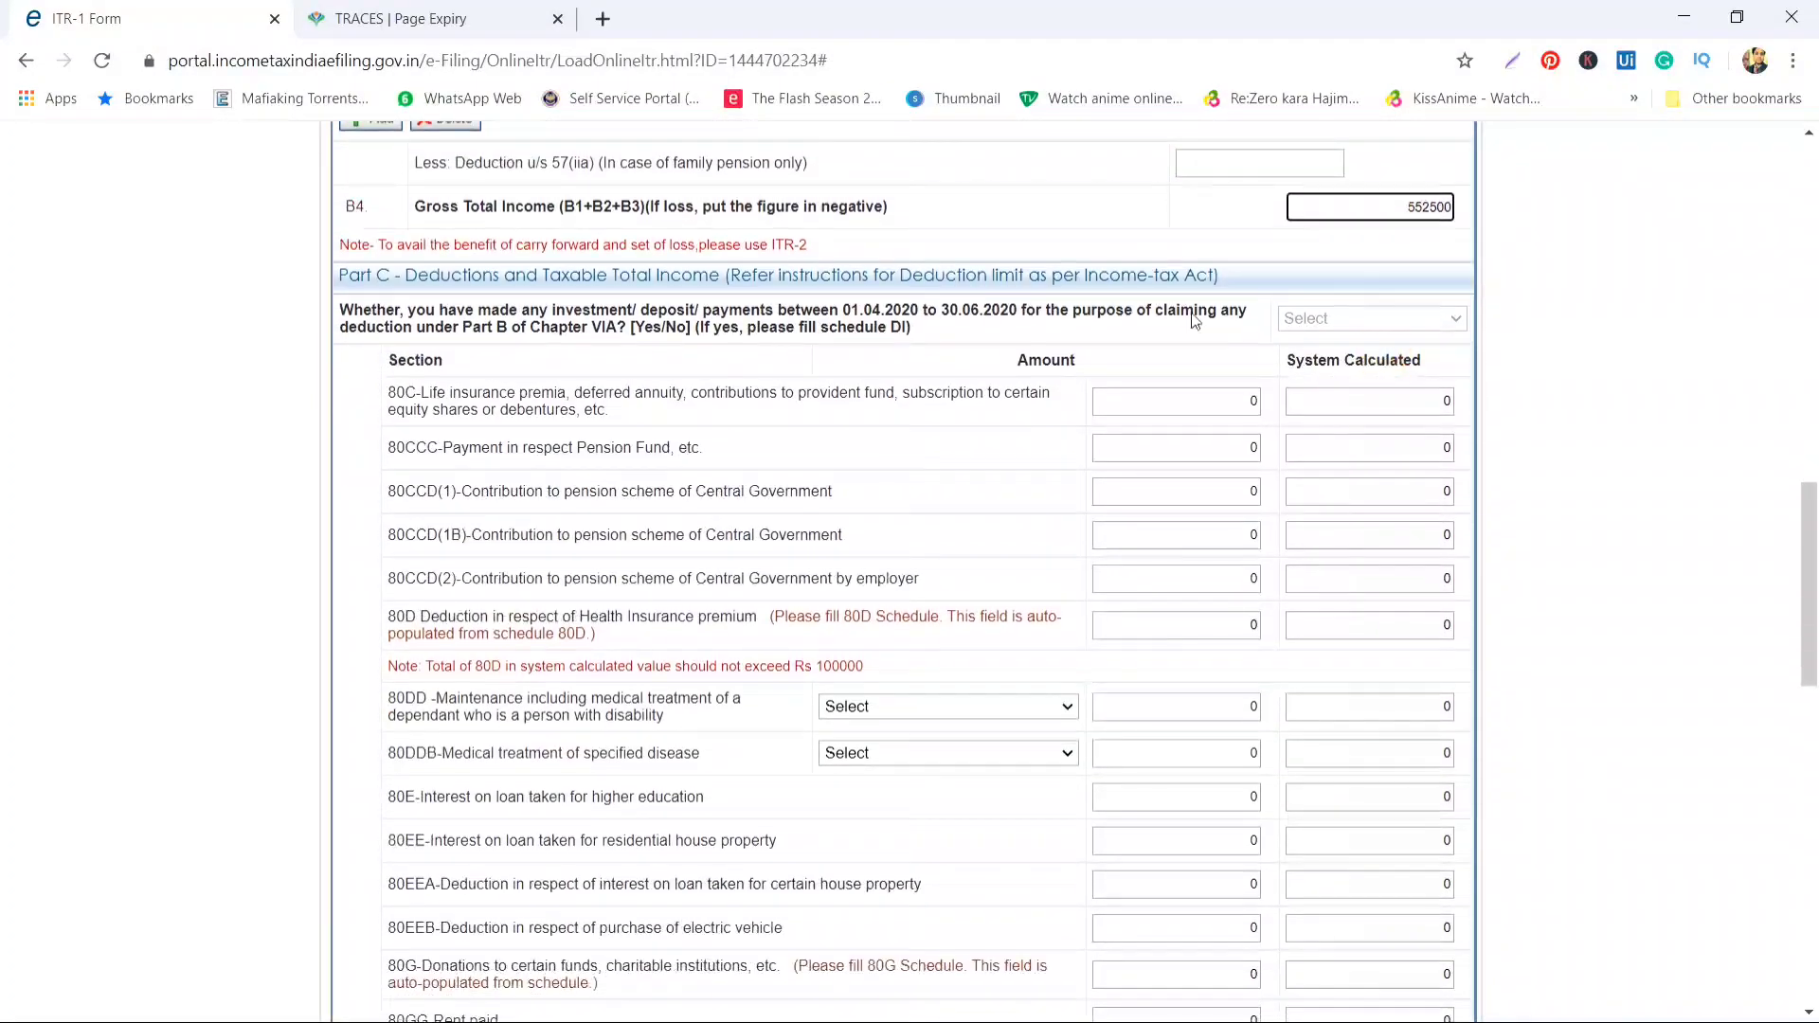
Scroll through the Part C deduction rows down to Total Income 552500
{"action": "left_click", "coordinate": [484, 276]}
{"action": "left_click", "coordinate": [389, 284]}
{"action": "left_click", "coordinate": [462, 279]}
{"action": "left_click", "coordinate": [772, 312]}
{"action": "left_click_drag", "start_coordinate": [379, 401], "coordinate": [434, 408]}
{"action": "left_click_drag", "start_coordinate": [401, 473], "coordinate": [447, 473]}
{"action": "left_click", "coordinate": [402, 492]}
{"action": "left_click", "coordinate": [462, 519]}
{"action": "left_click", "coordinate": [562, 510]}
{"action": "scroll", "coordinate": [563, 512], "scroll_direction": "down", "scroll_amount": 1}
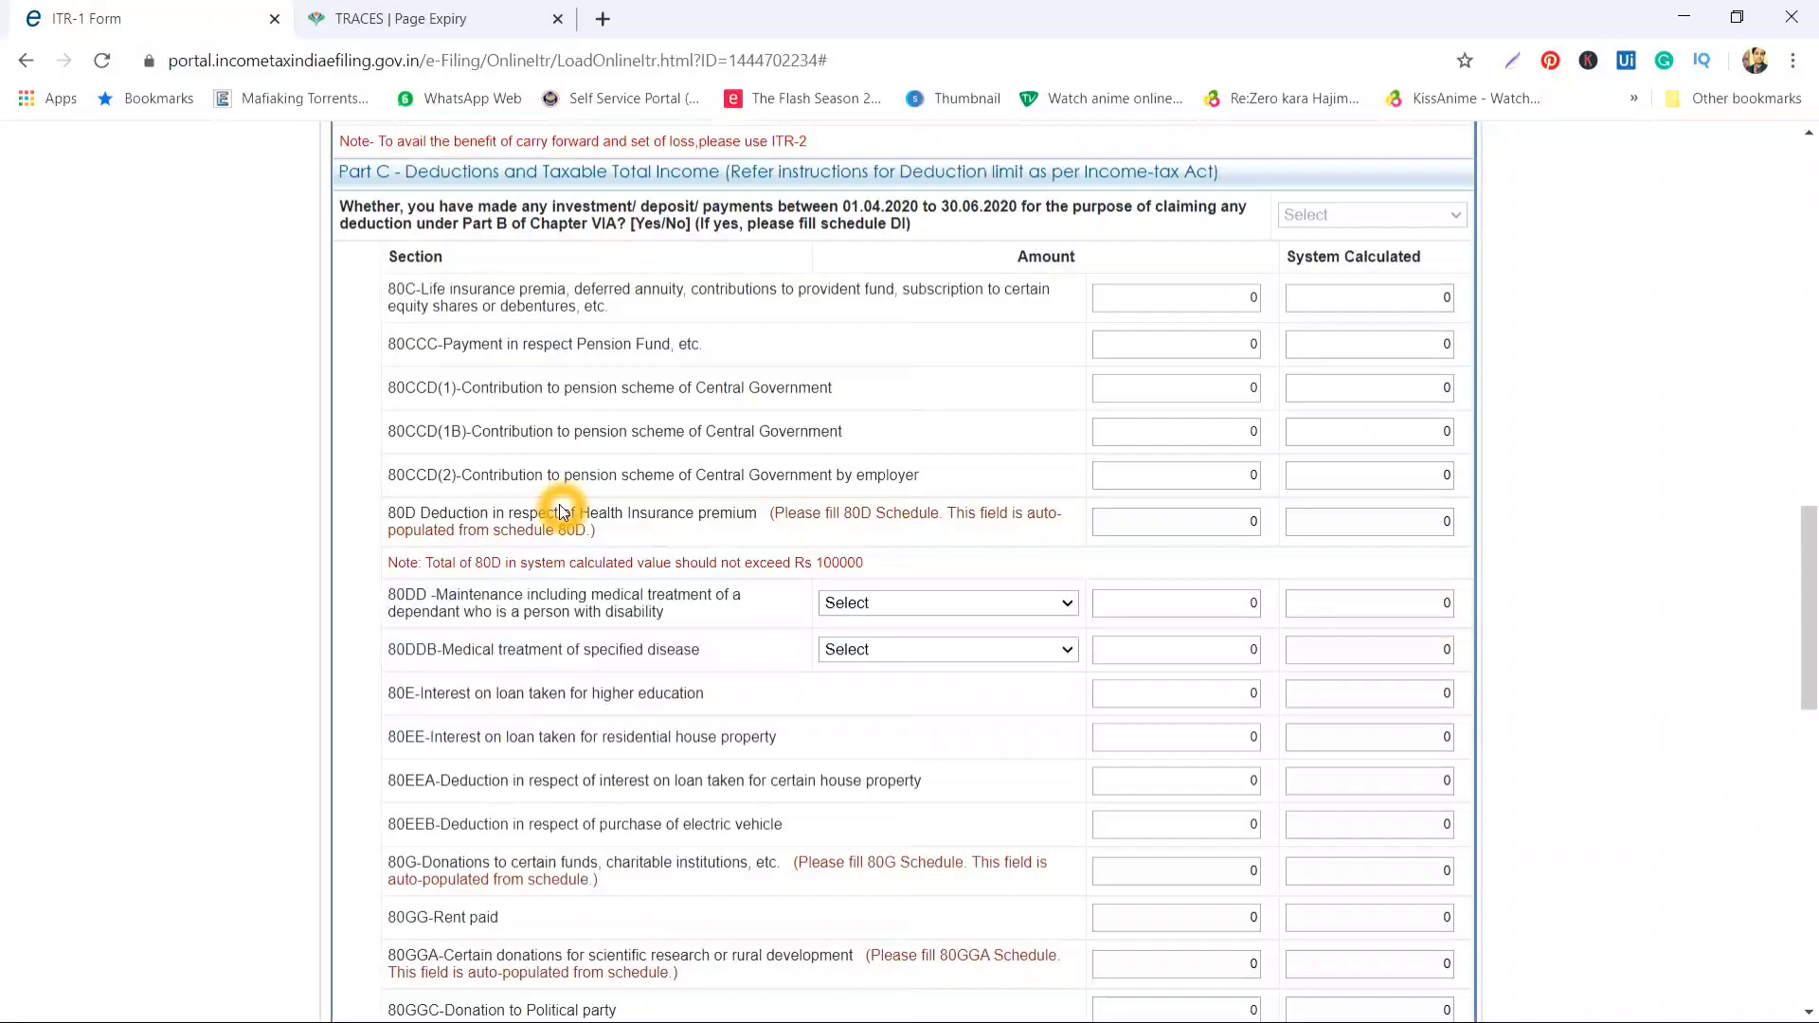
{"action": "scroll", "coordinate": [563, 512], "scroll_direction": "down", "scroll_amount": 1}
{"action": "scroll", "coordinate": [479, 511], "scroll_direction": "down", "scroll_amount": 1}
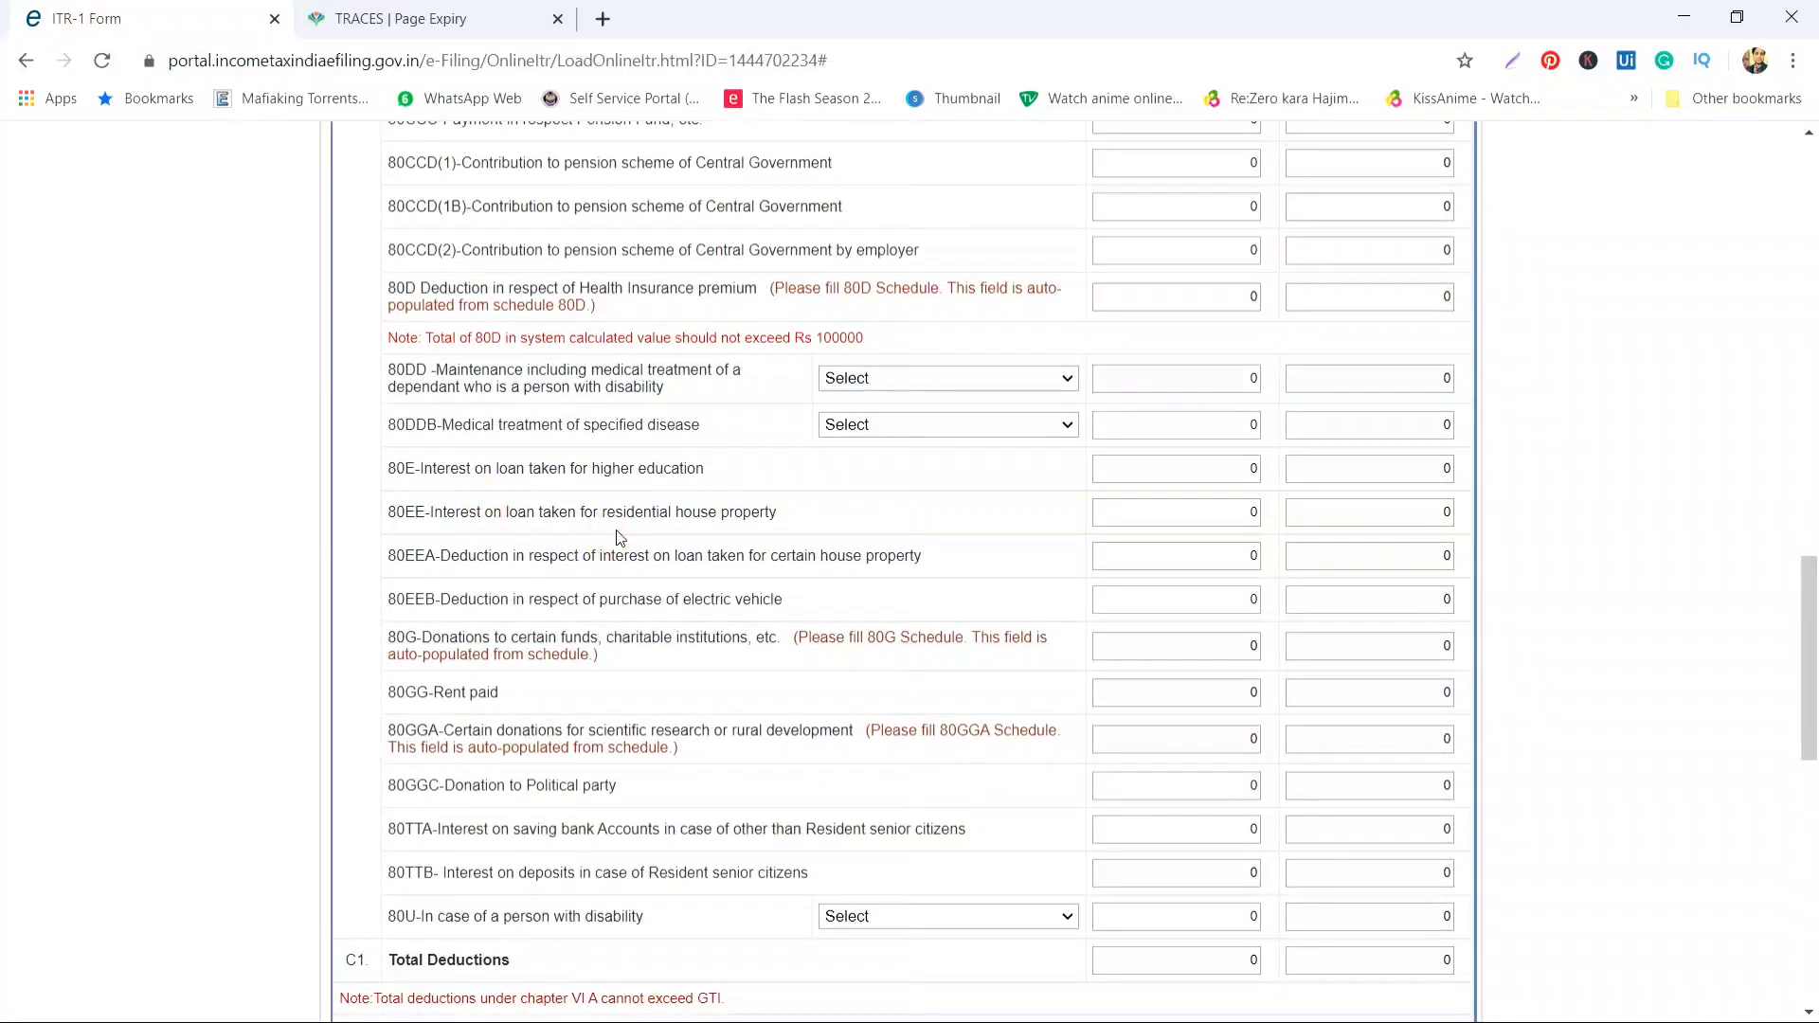
{"action": "scroll", "coordinate": [619, 530], "scroll_direction": "down", "scroll_amount": 1}
{"action": "scroll", "coordinate": [619, 530], "scroll_direction": "down", "scroll_amount": 1}
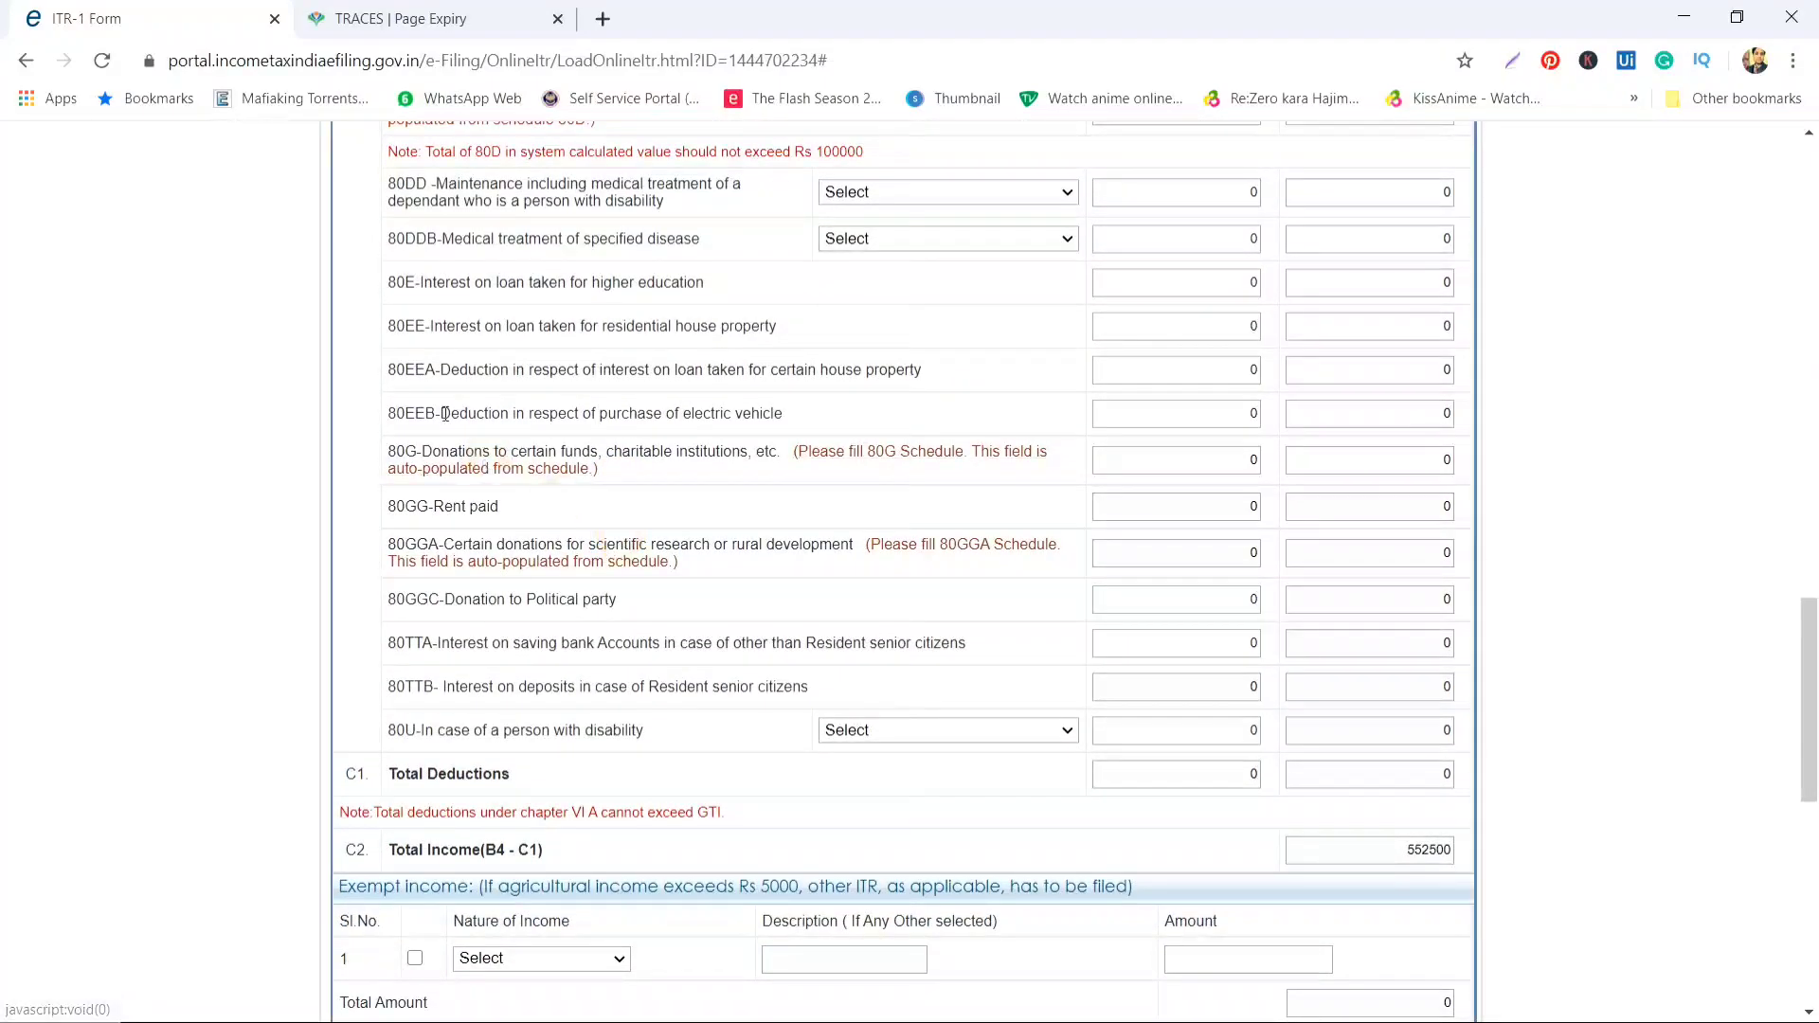
{"action": "left_click", "coordinate": [635, 447]}
{"action": "scroll", "coordinate": [653, 534], "scroll_direction": "down", "scroll_amount": 1}
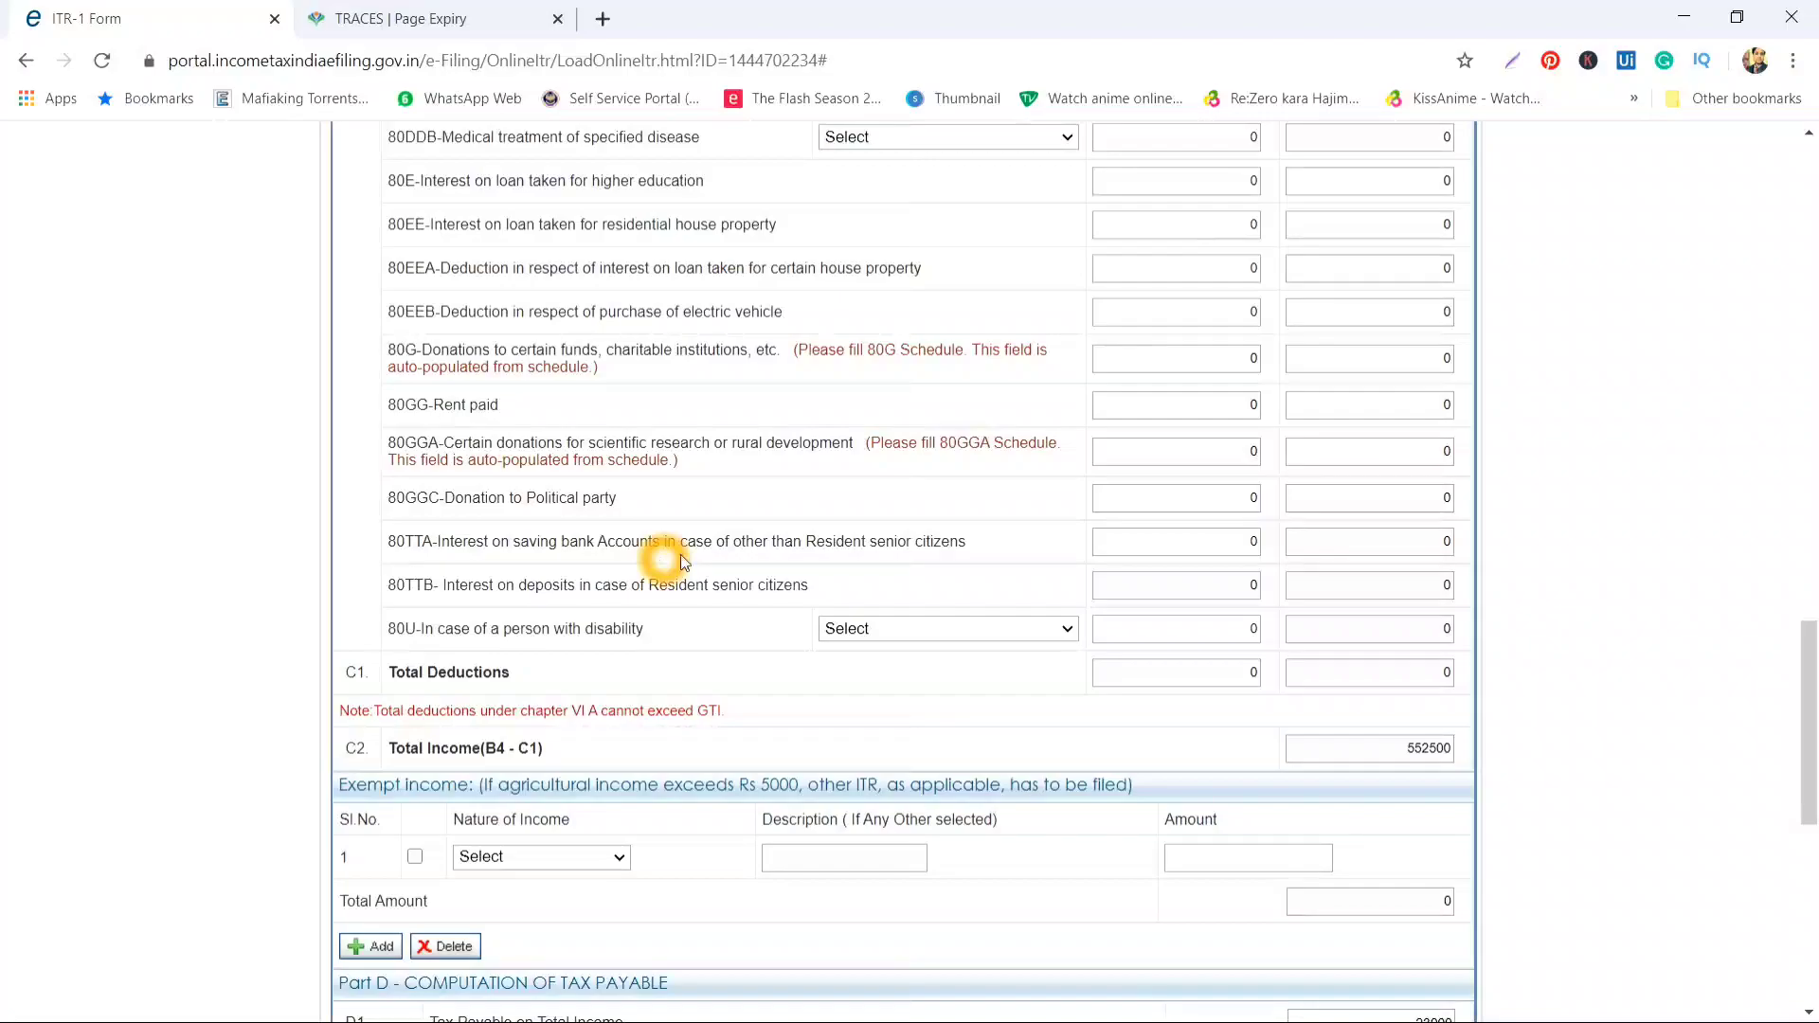
Move back up and place the cursor in the 80C deduction amount
{"action": "left_click", "coordinate": [1181, 537]}
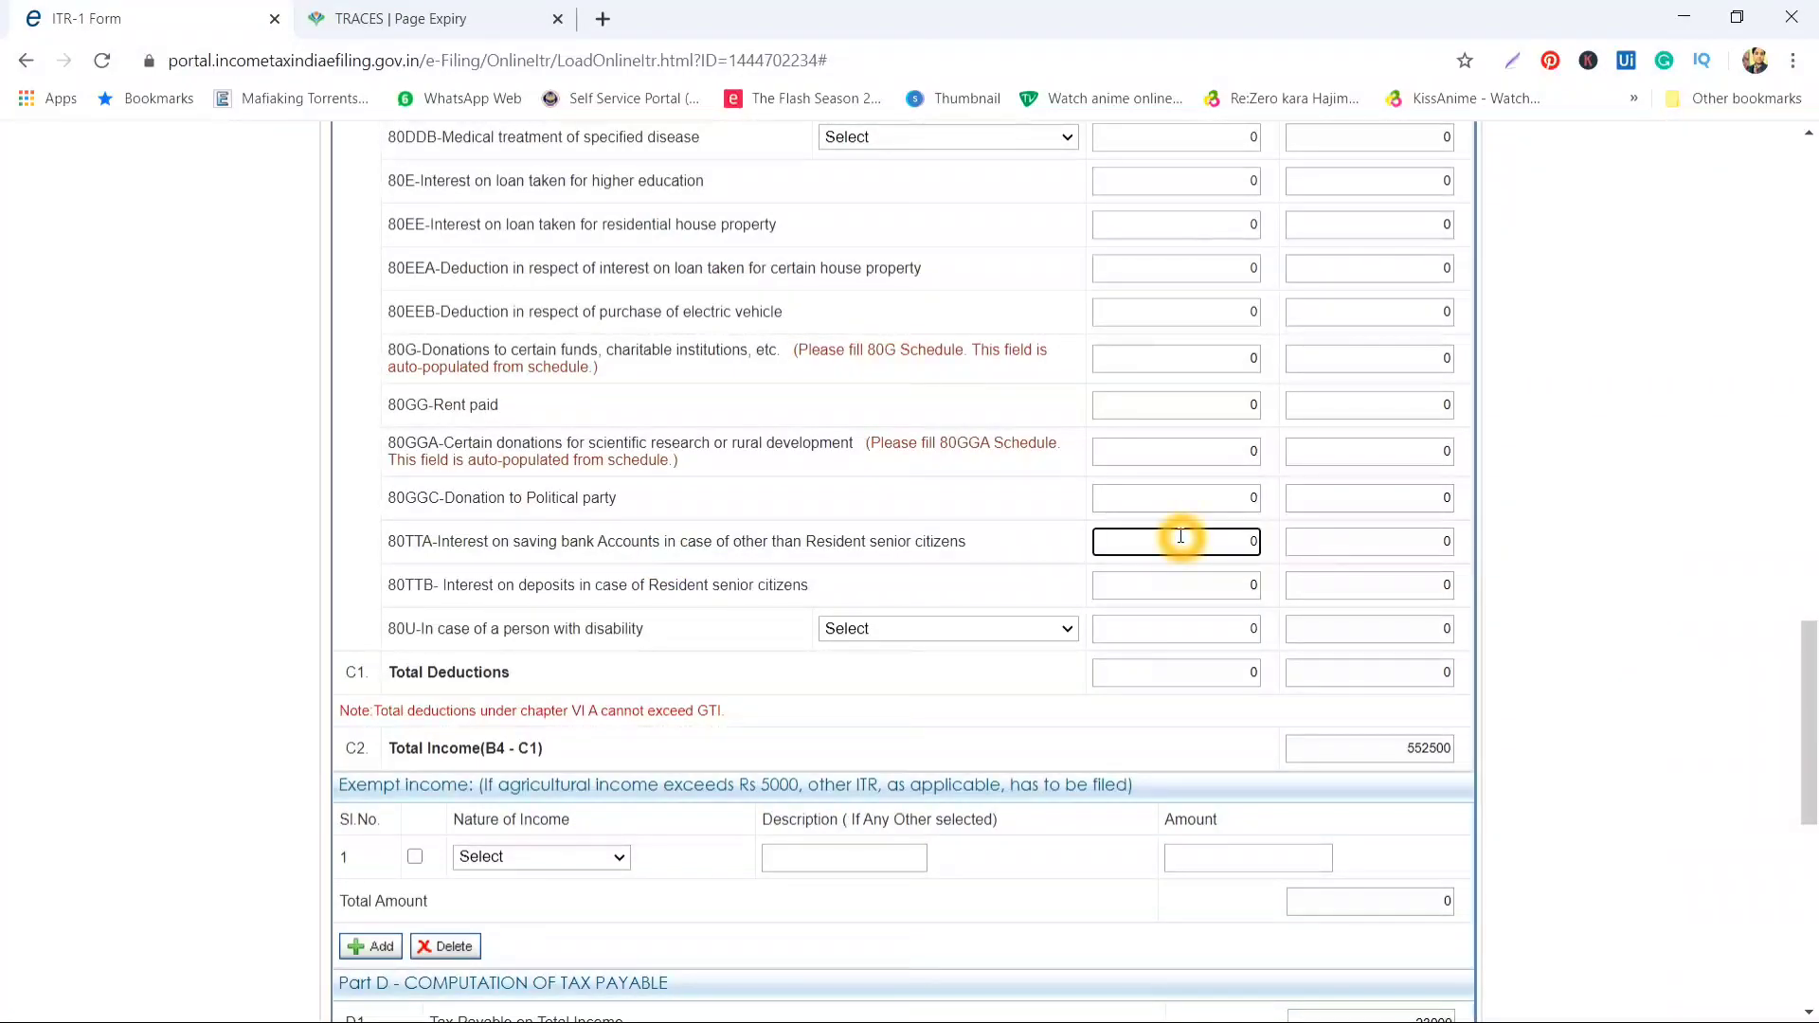
{"action": "scroll", "coordinate": [1180, 536], "scroll_direction": "down", "scroll_amount": 1}
{"action": "scroll", "coordinate": [1180, 537], "scroll_direction": "up", "scroll_amount": 4}
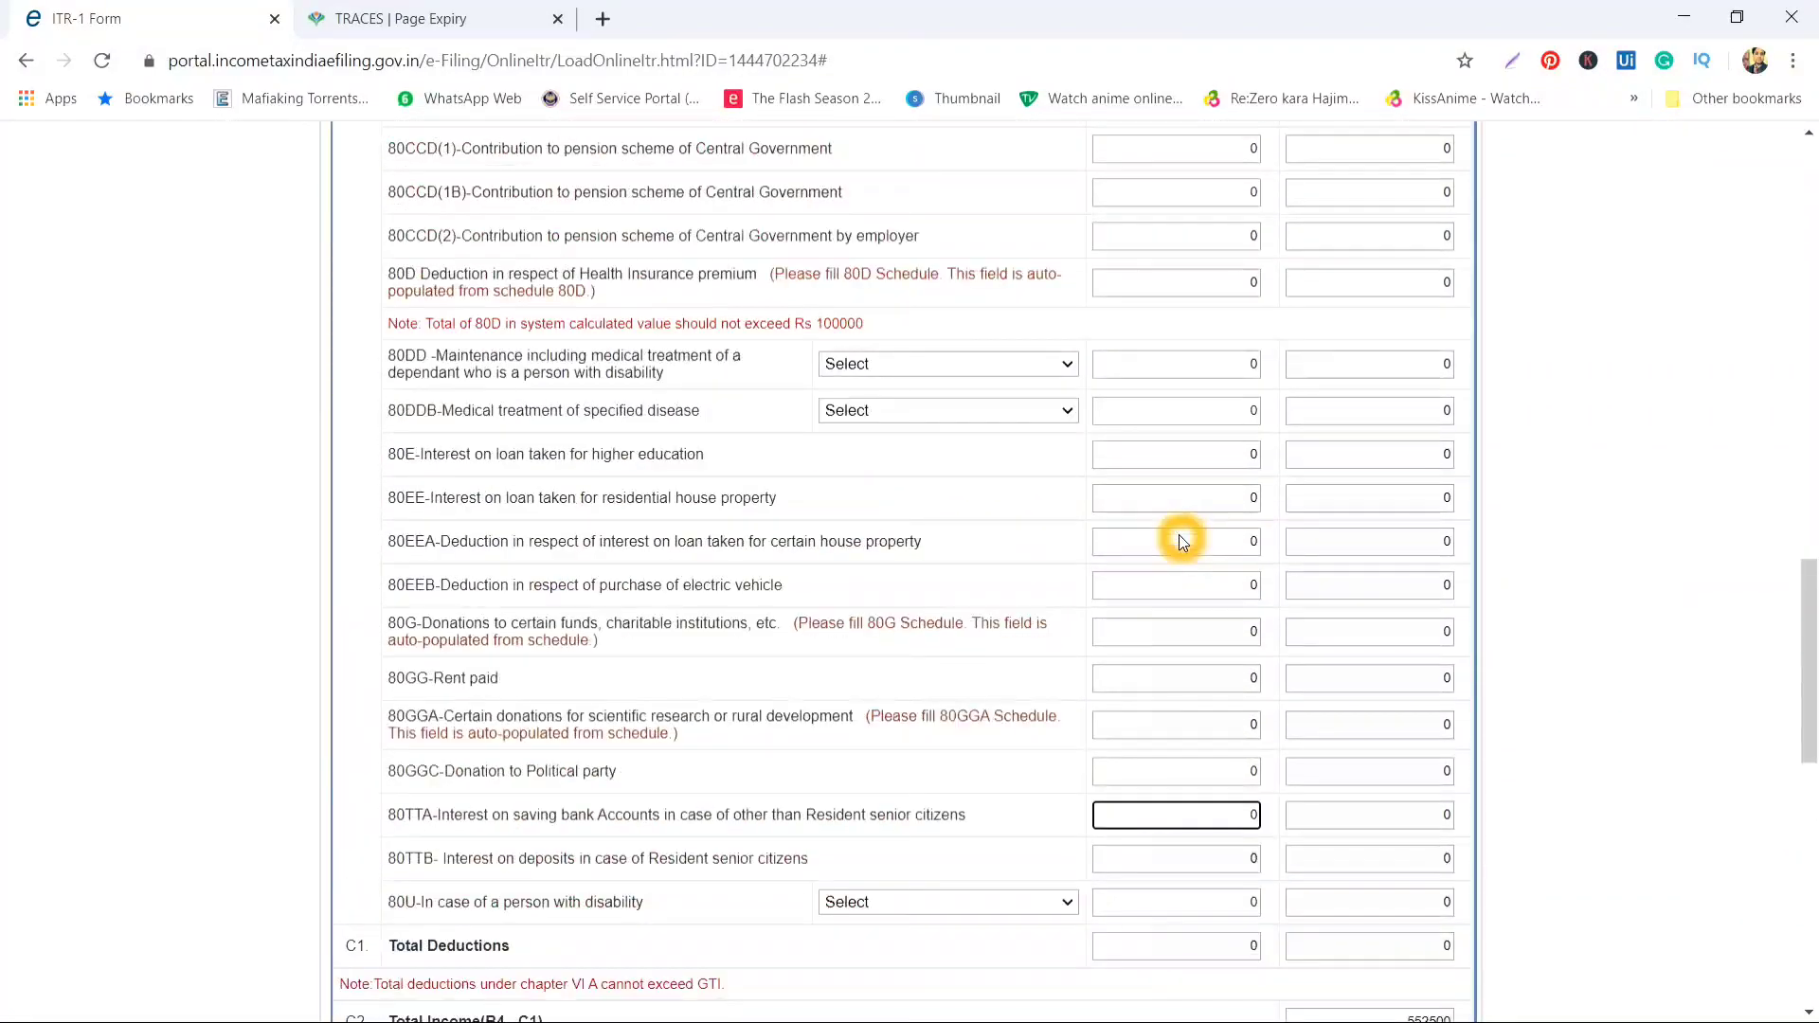
{"action": "scroll", "coordinate": [1156, 285], "scroll_direction": "up", "scroll_amount": 1}
{"action": "left_click", "coordinate": [1217, 300]}
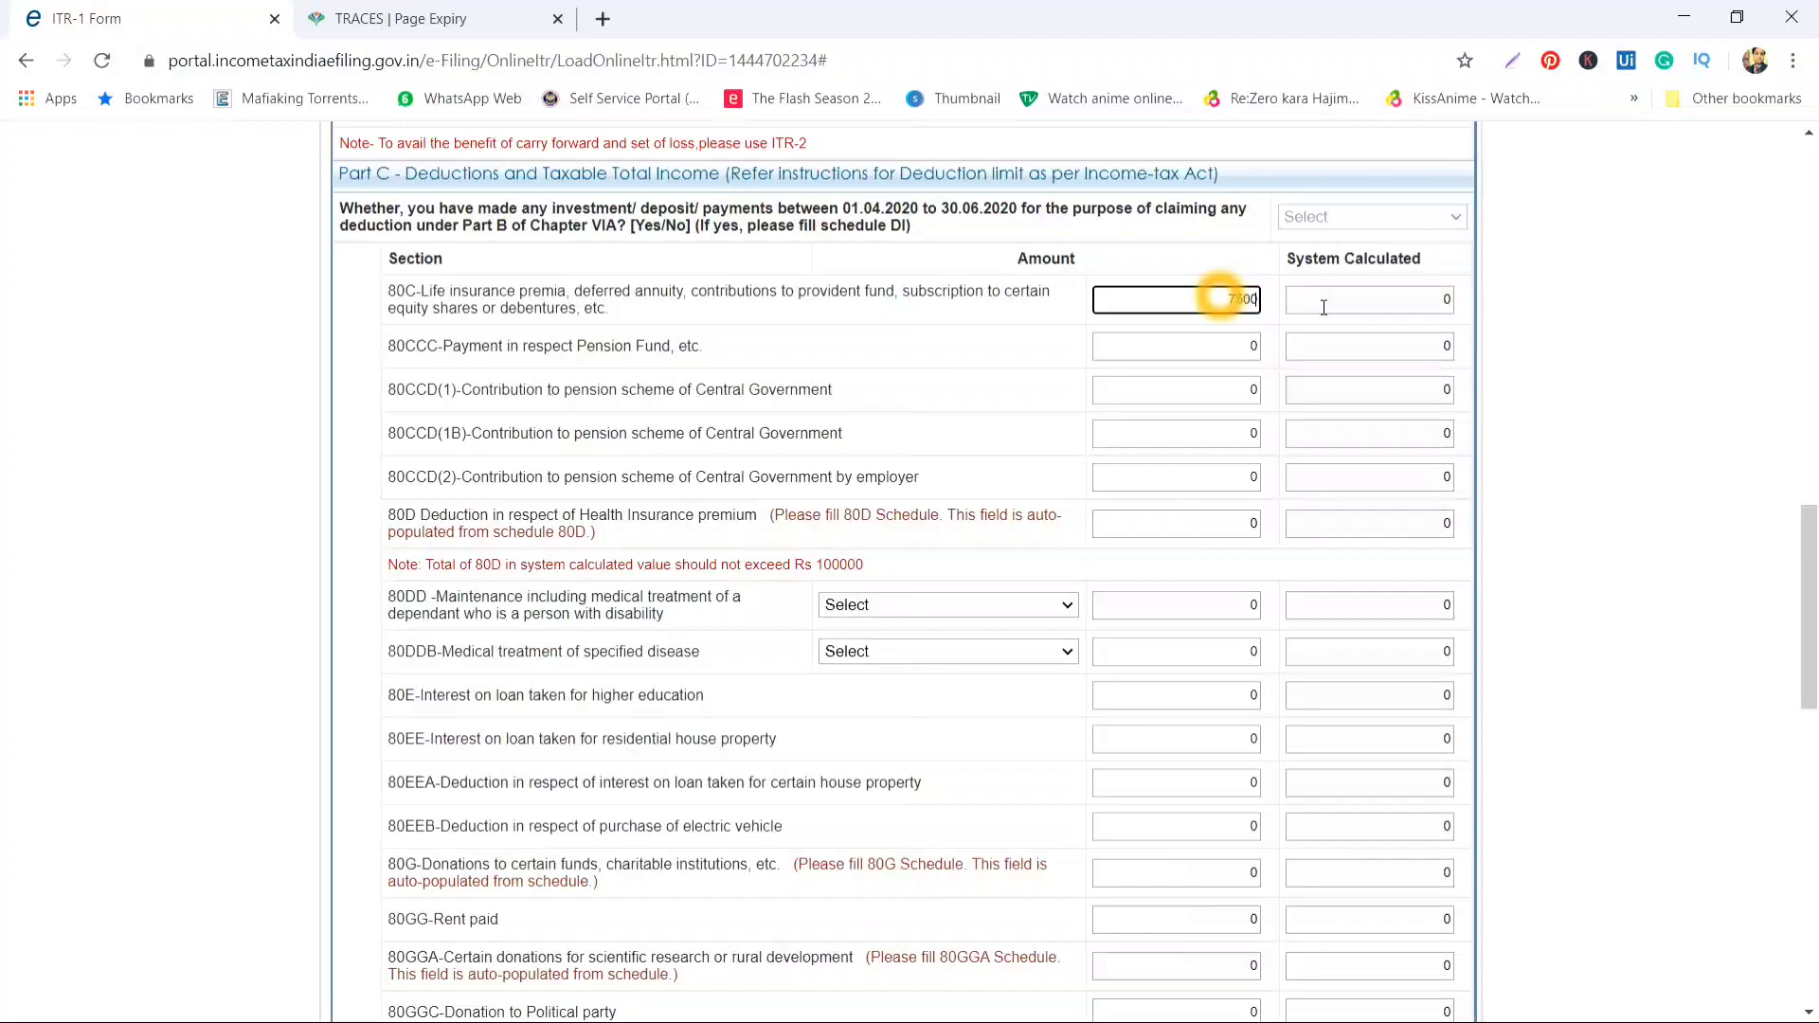
Enter 75000 as the 80C deduction and dismiss the save-your-work alert
{"action": "key", "text": "Tab"}
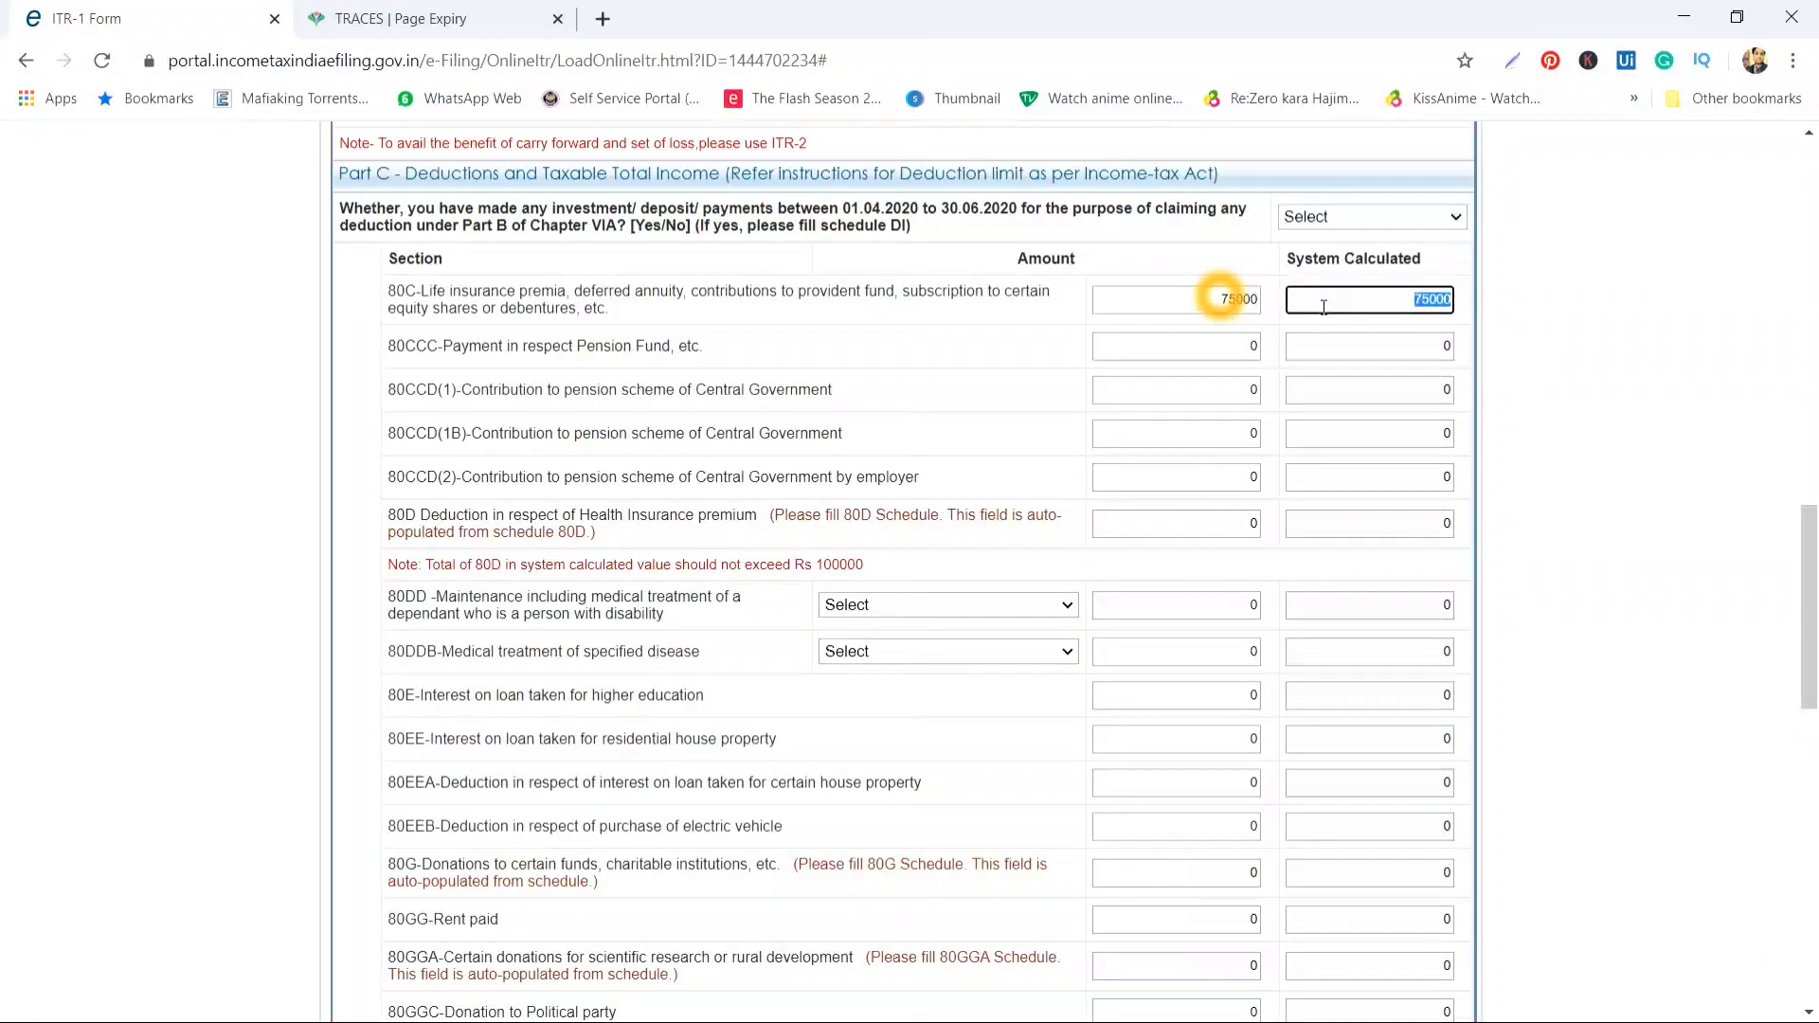
{"action": "scroll", "coordinate": [991, 392], "scroll_direction": "up", "scroll_amount": 1}
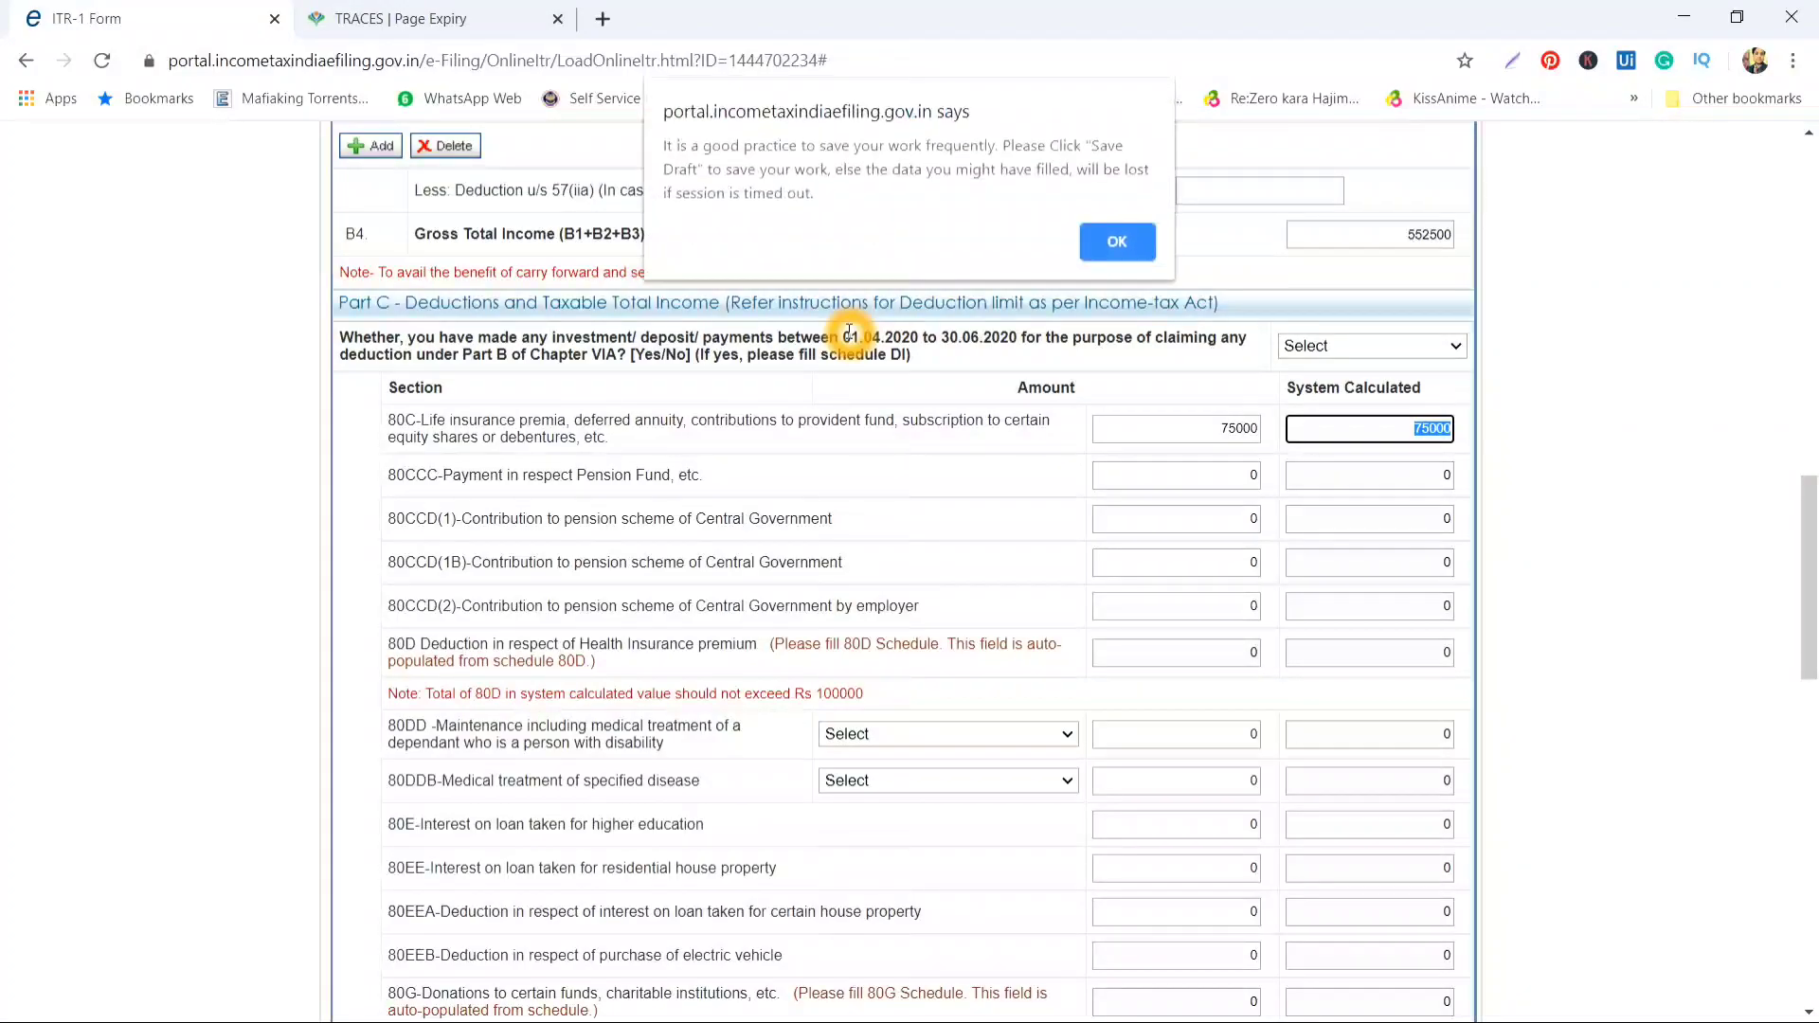
{"action": "left_click", "coordinate": [1137, 236]}
{"action": "left_click", "coordinate": [834, 347]}
{"action": "left_click", "coordinate": [885, 346]}
{"action": "left_click", "coordinate": [1037, 336]}
{"action": "left_click", "coordinate": [1037, 333]}
{"action": "left_click", "coordinate": [796, 338]}
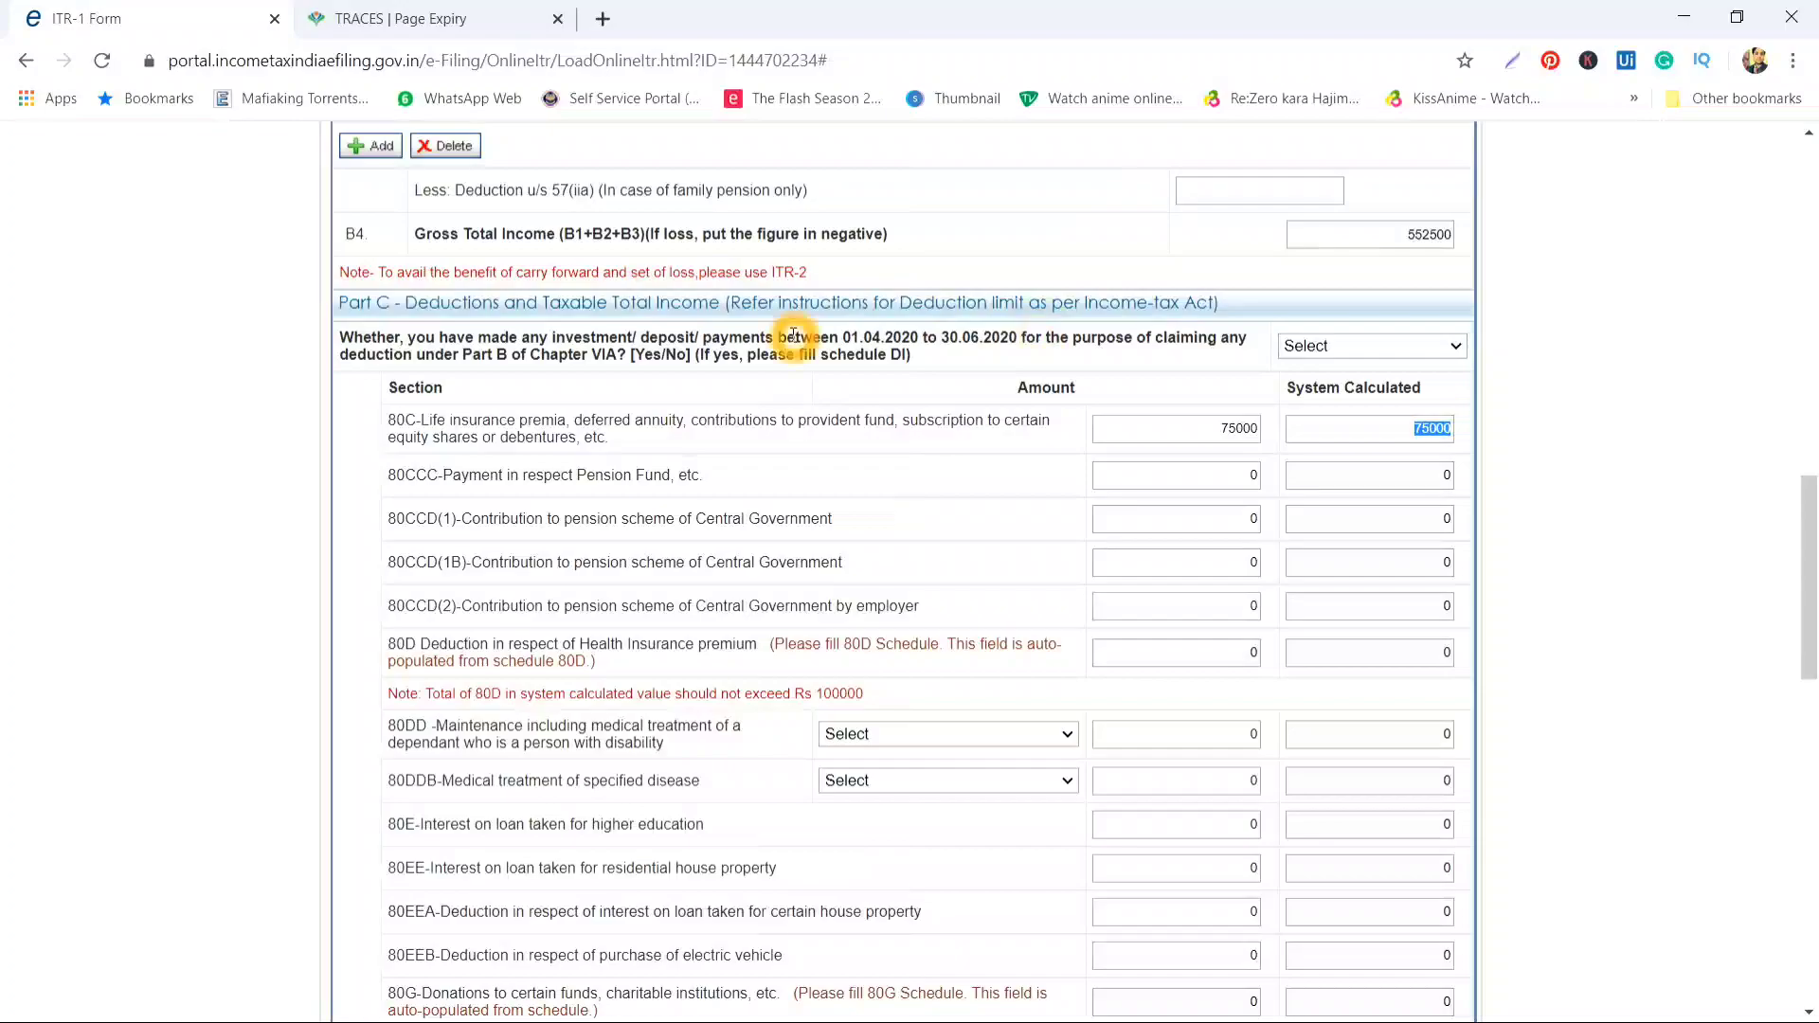
{"action": "left_click", "coordinate": [1024, 351]}
Answer YES to investments made 01.04.2020–30.06.2020 and raise 80C to 100000
{"action": "left_click", "coordinate": [1308, 350]}
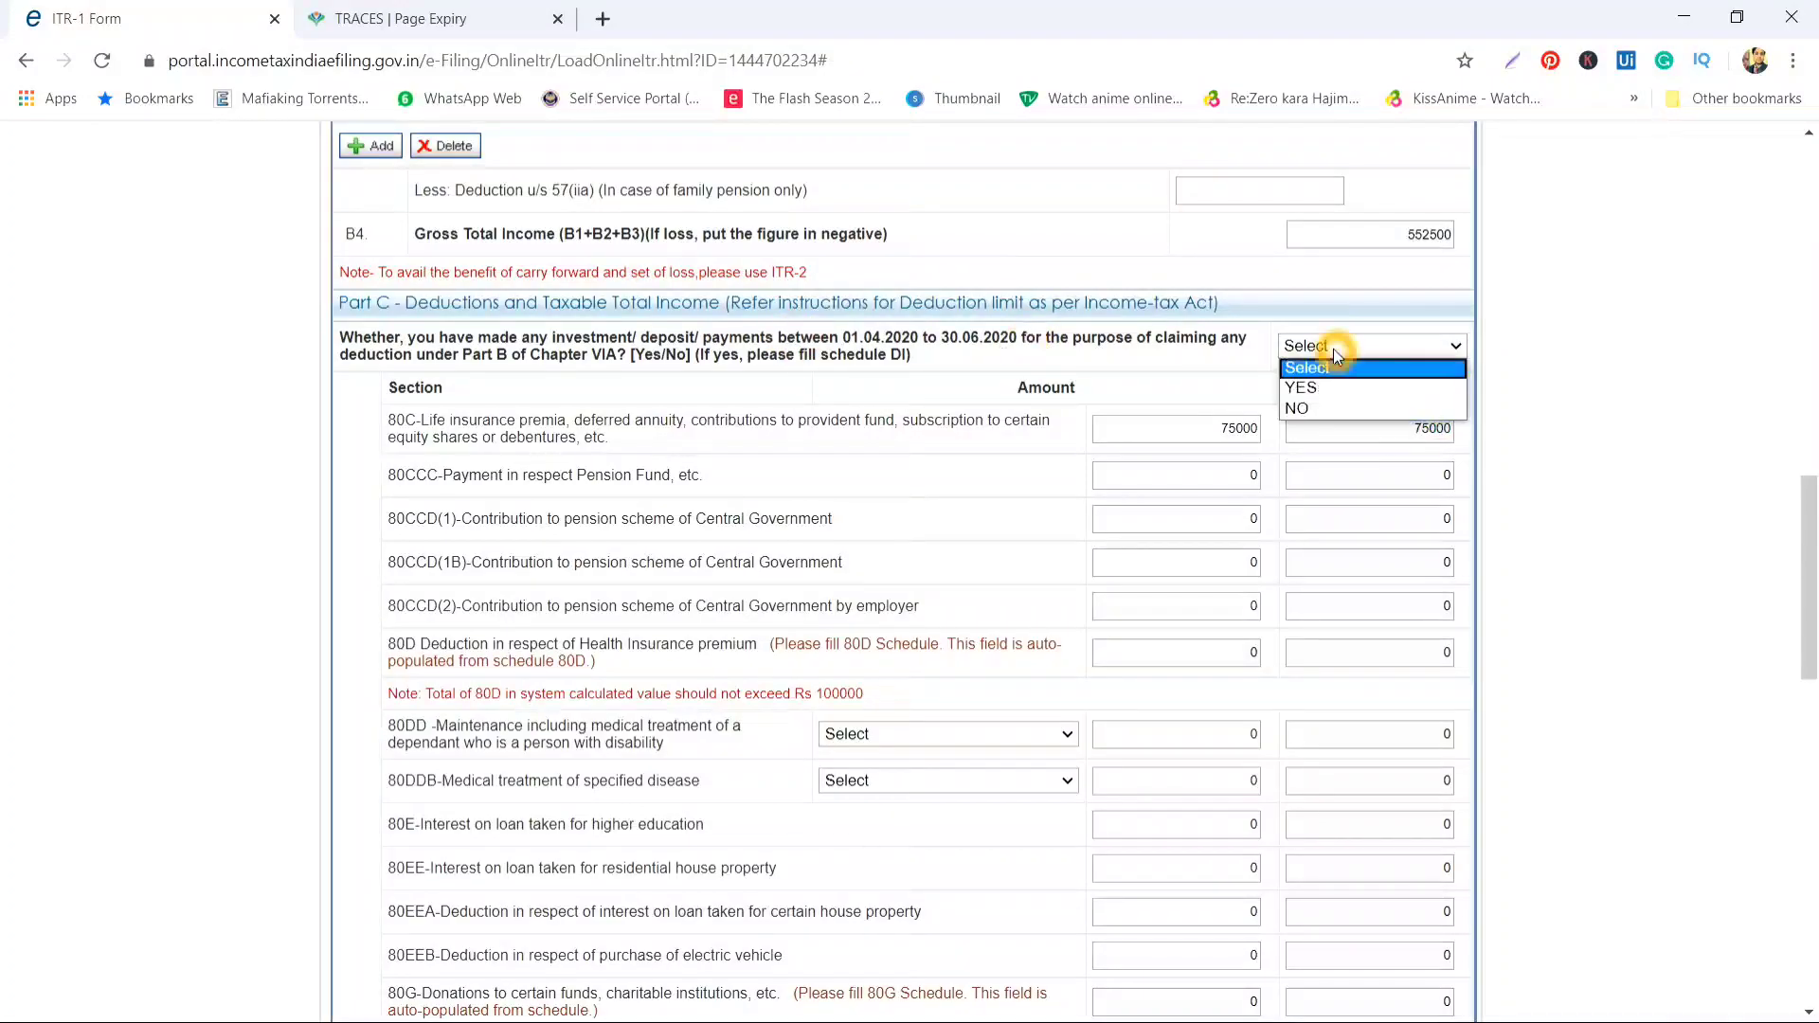
{"action": "left_click", "coordinate": [1332, 388]}
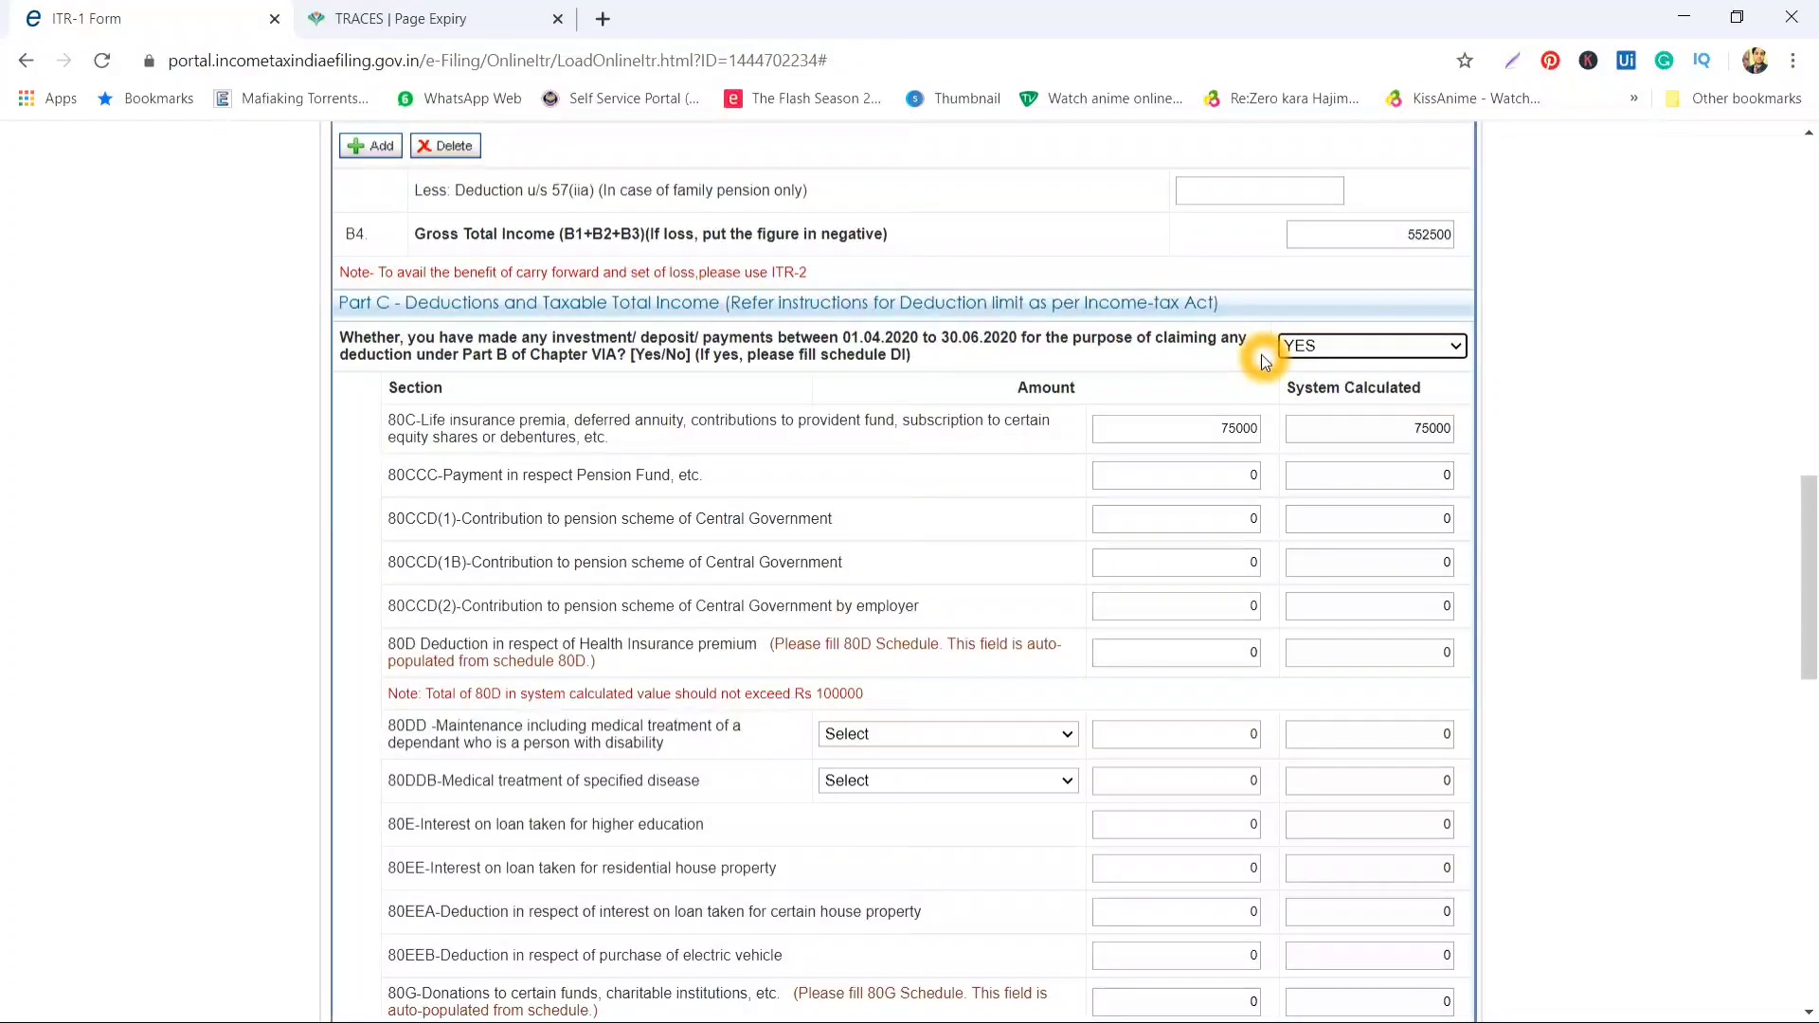
{"action": "left_click_drag", "start_coordinate": [1222, 428], "coordinate": [1276, 429]}
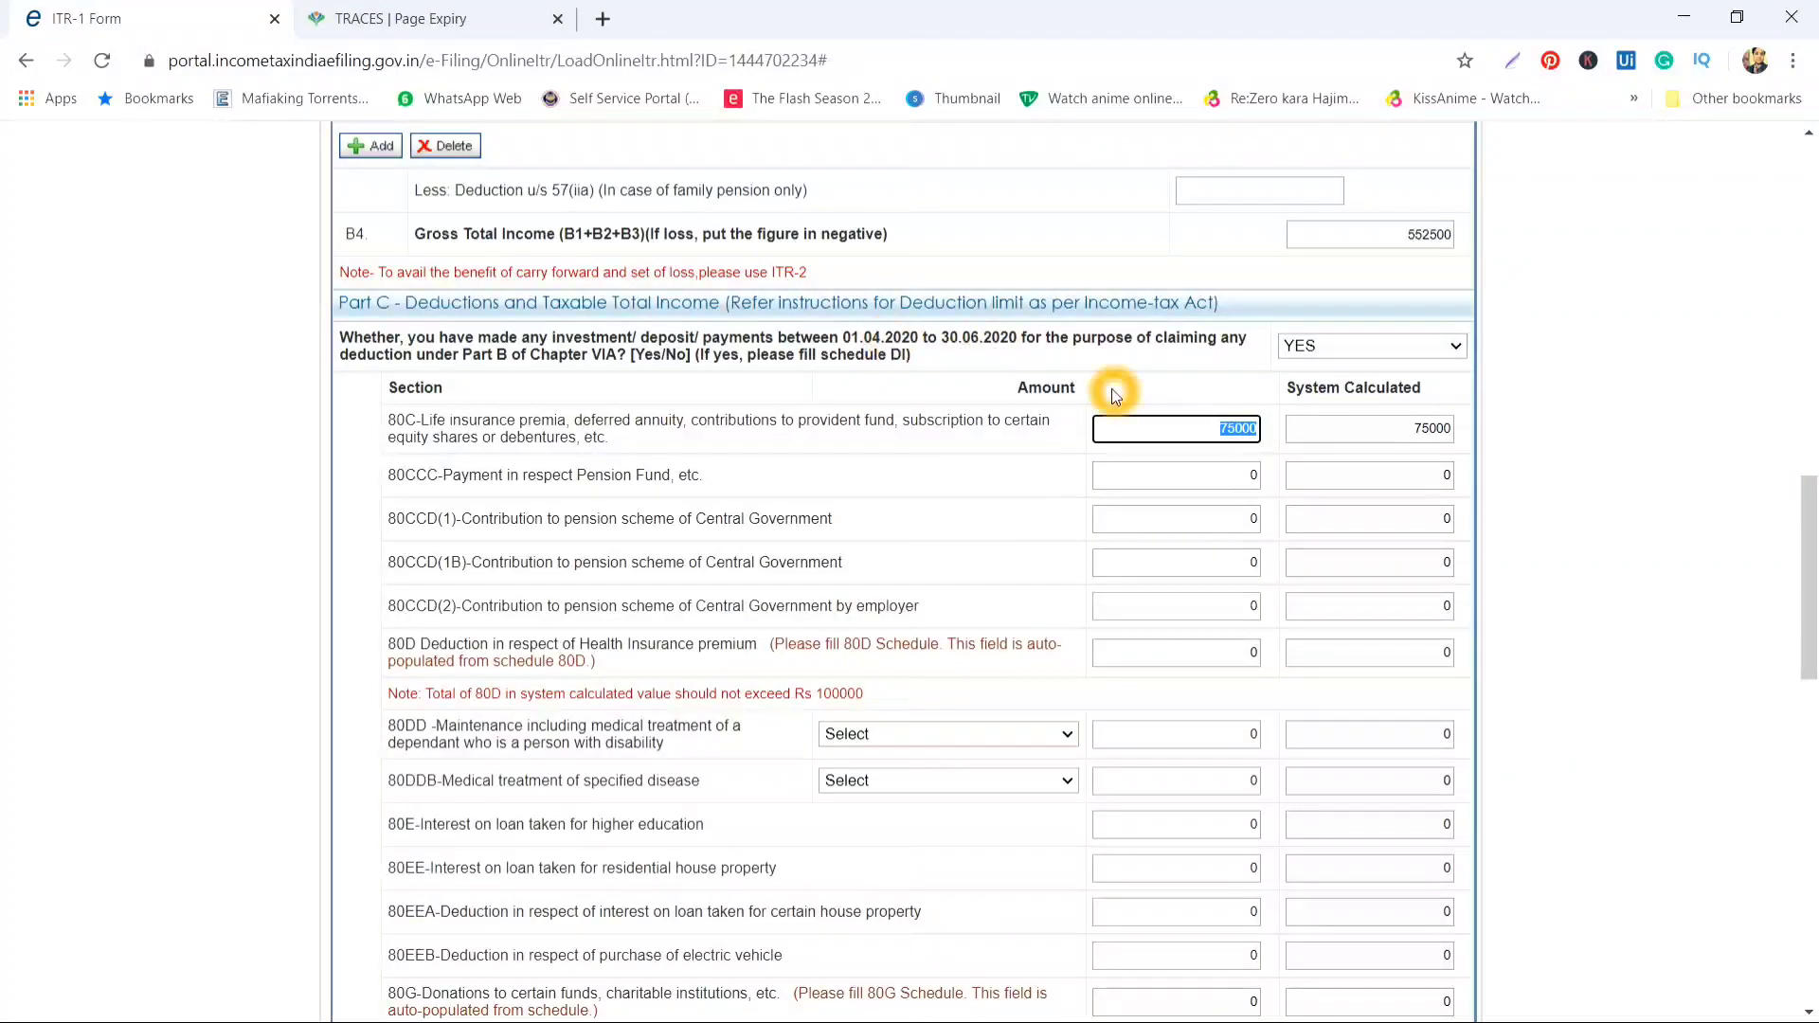
{"action": "type", "text": "100000"}
{"action": "key", "text": "Tab"}
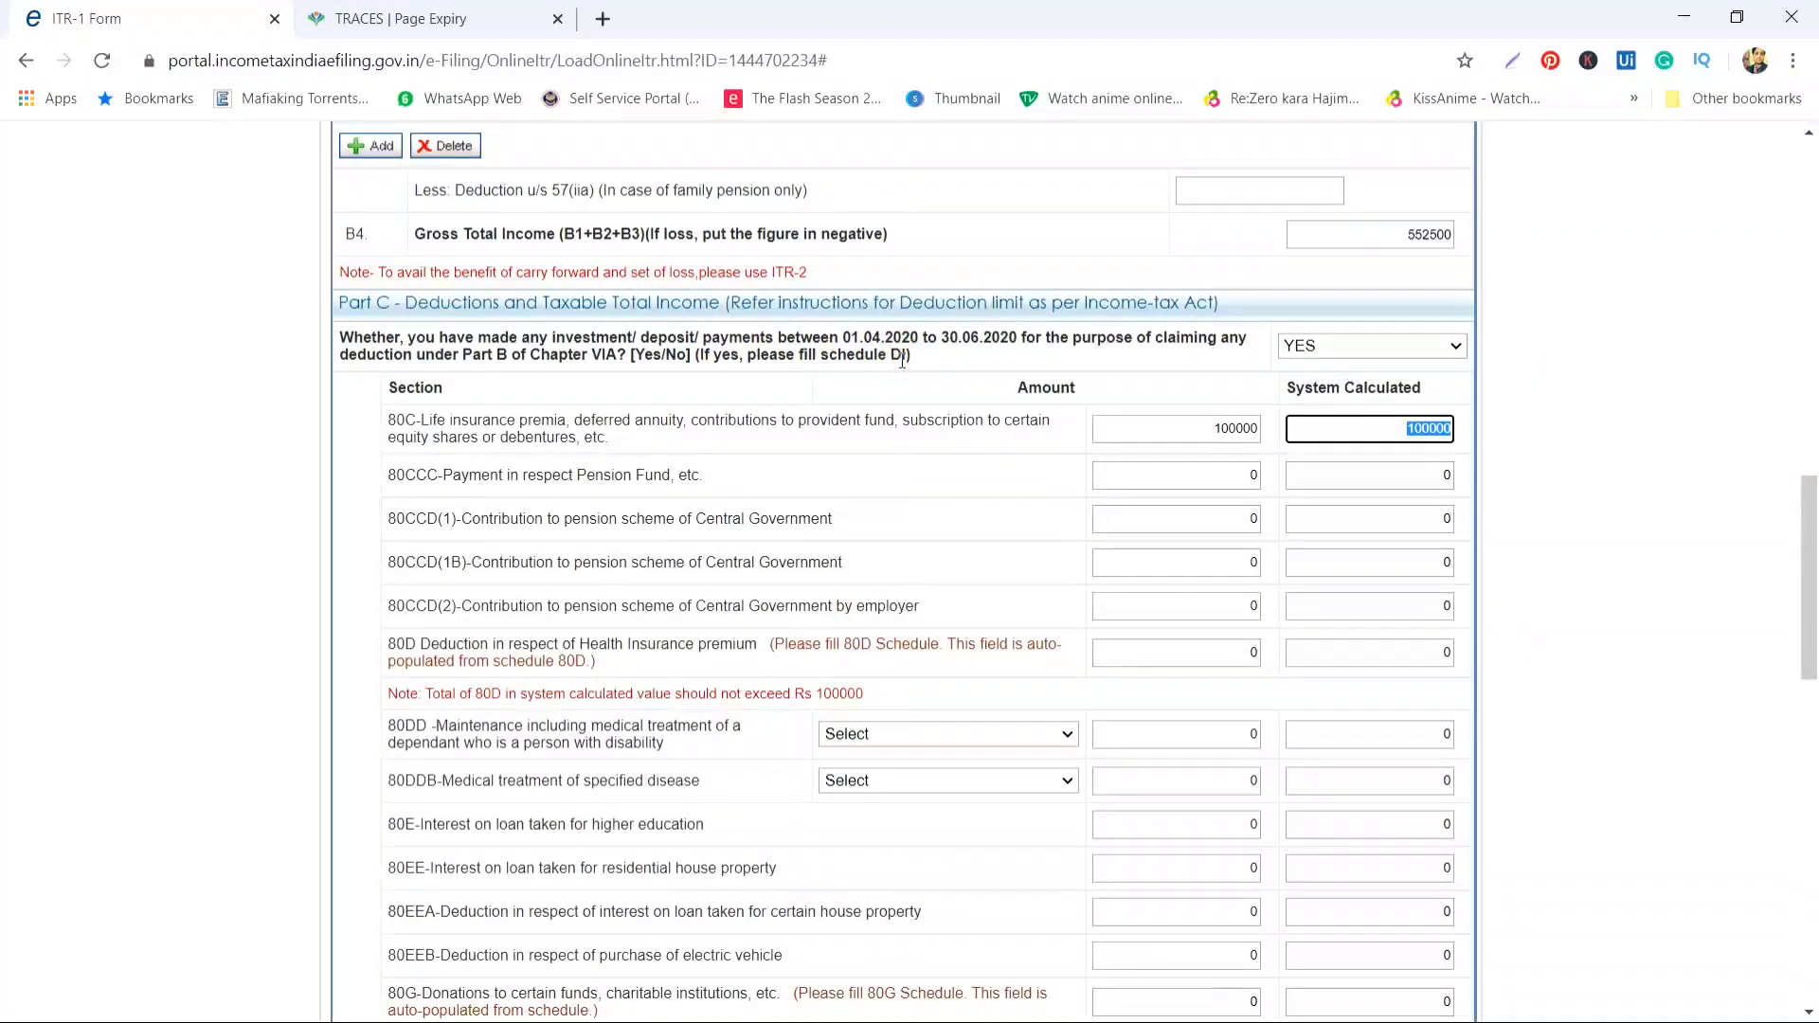
{"action": "scroll", "coordinate": [890, 360], "scroll_direction": "up", "scroll_amount": 9}
{"action": "scroll", "coordinate": [900, 360], "scroll_direction": "up", "scroll_amount": 6}
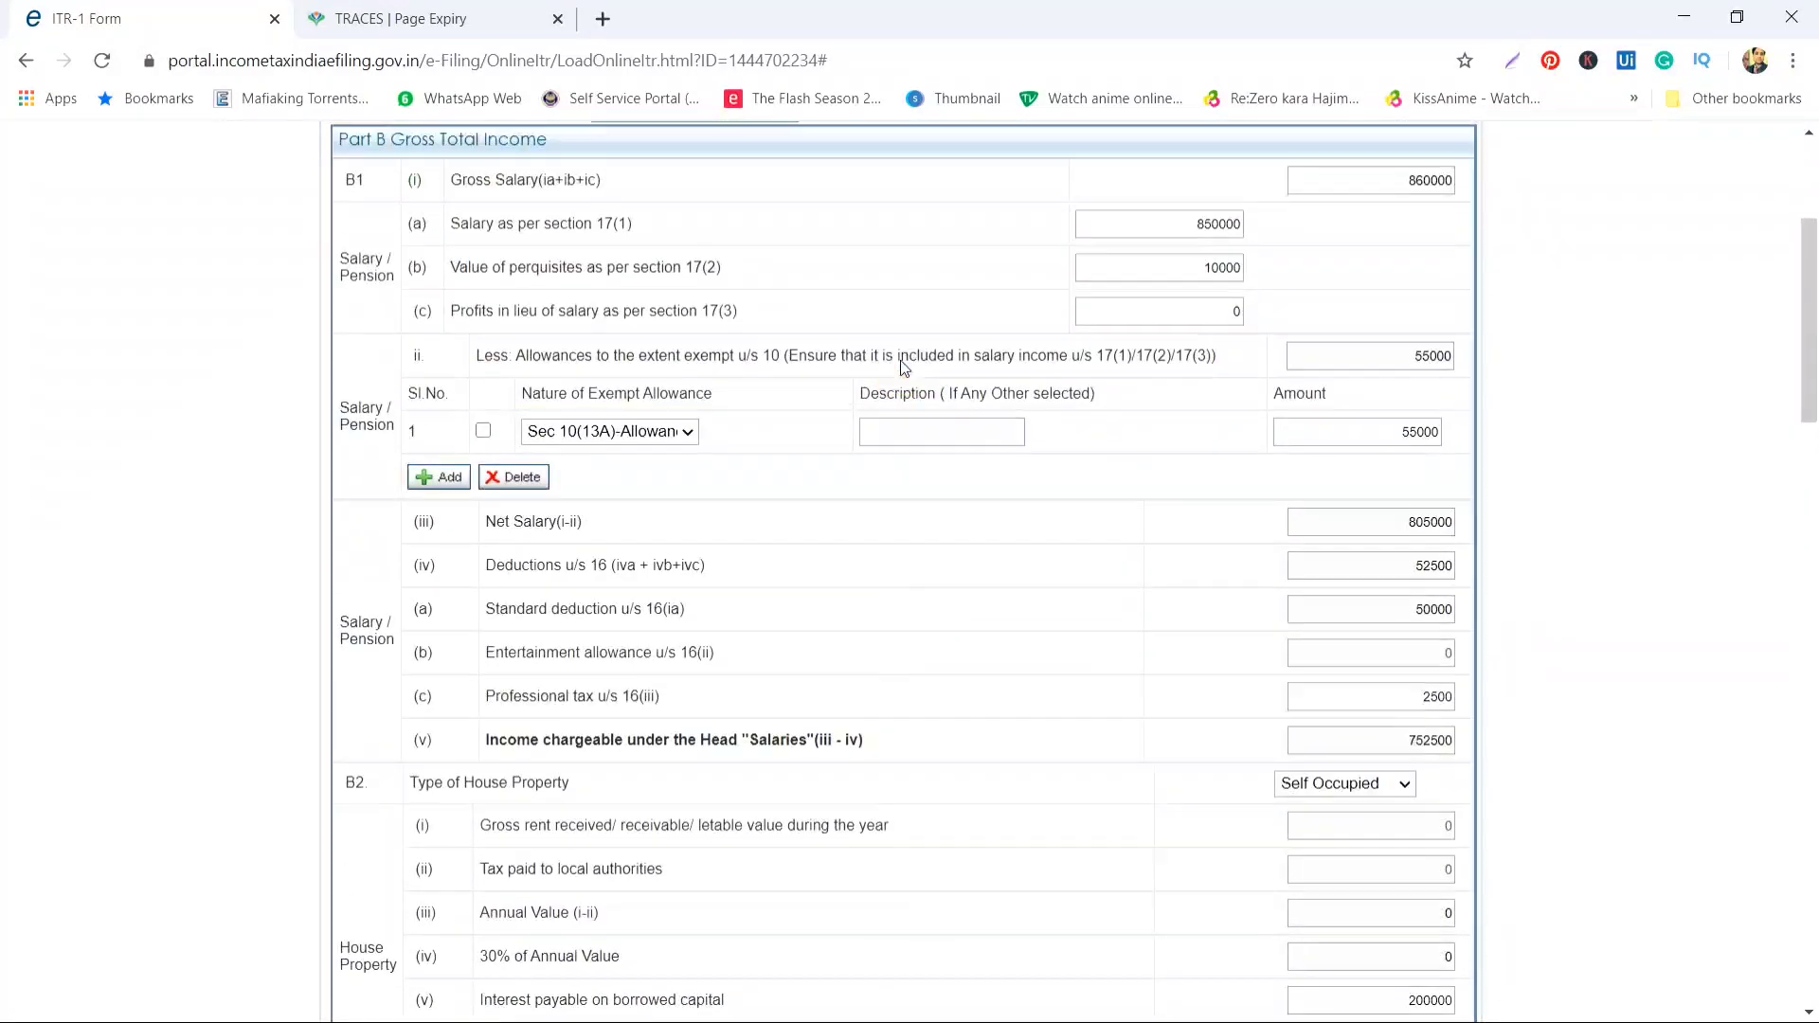
Open Schedule DI and leave the 80C eligible amount of 100000 unchanged
{"action": "left_click", "coordinate": [1135, 464]}
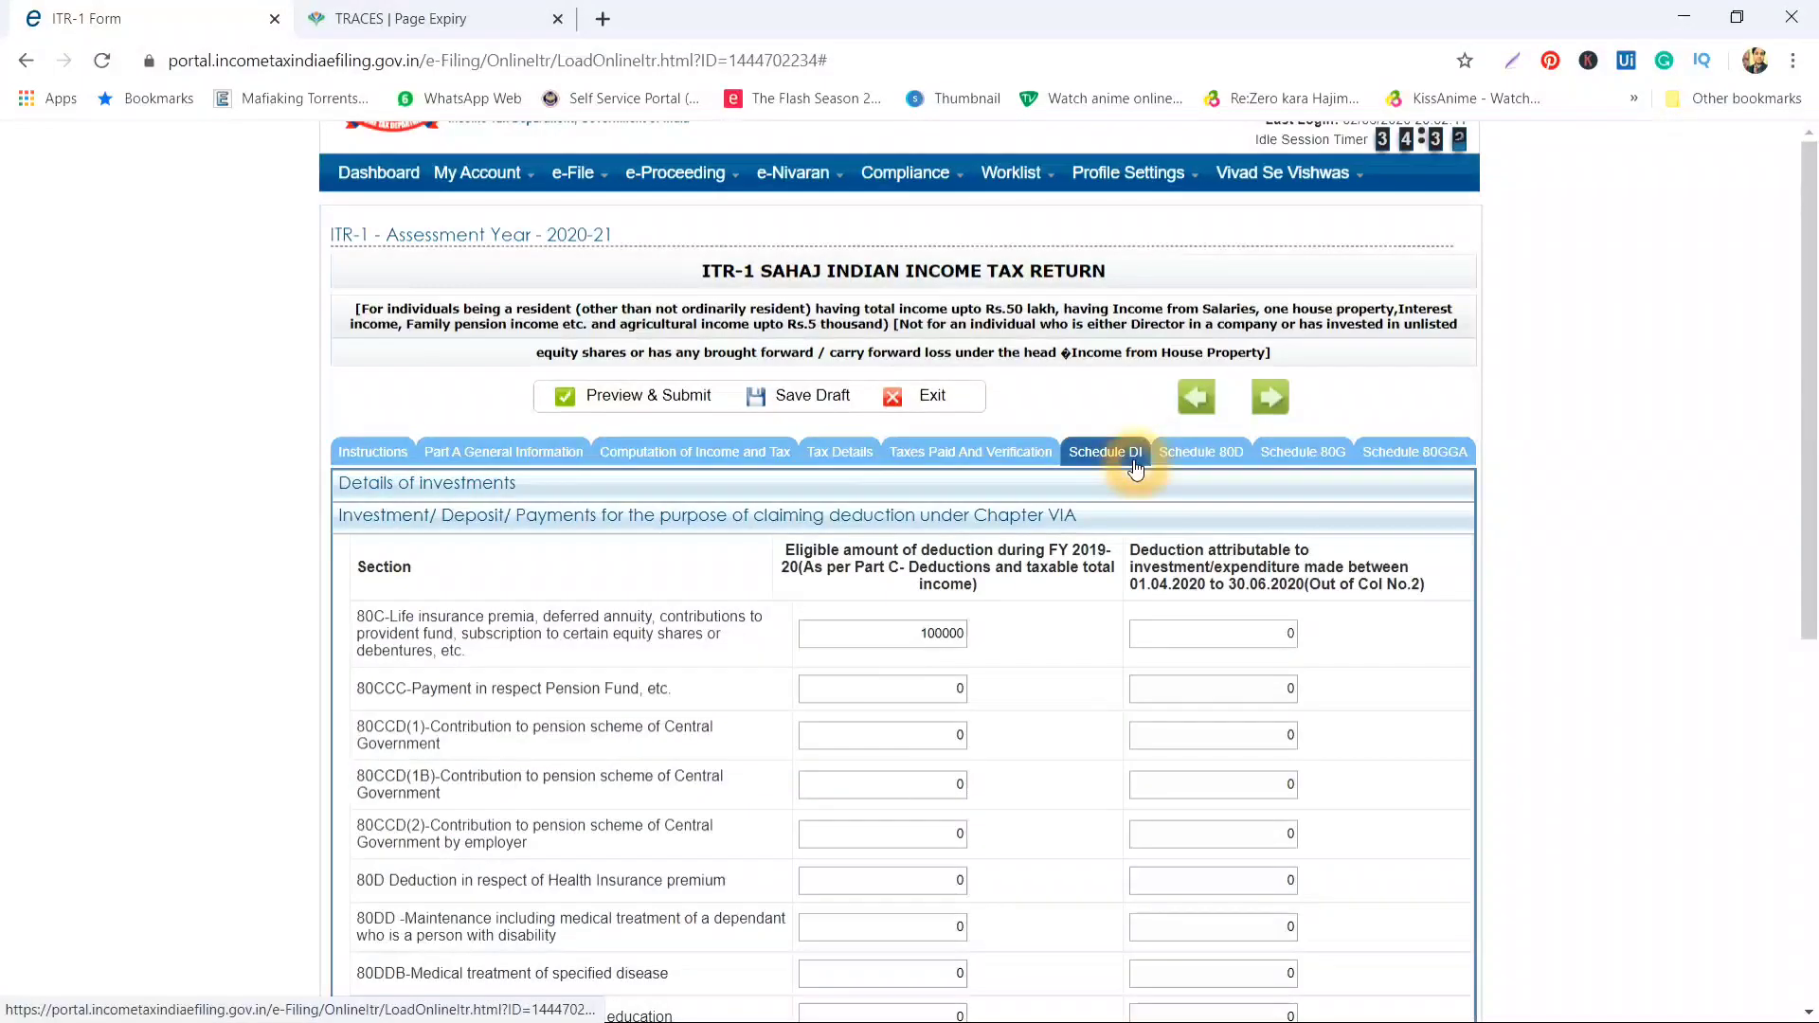
{"action": "left_click", "coordinate": [906, 639]}
{"action": "left_click_drag", "start_coordinate": [906, 639], "coordinate": [959, 639]}
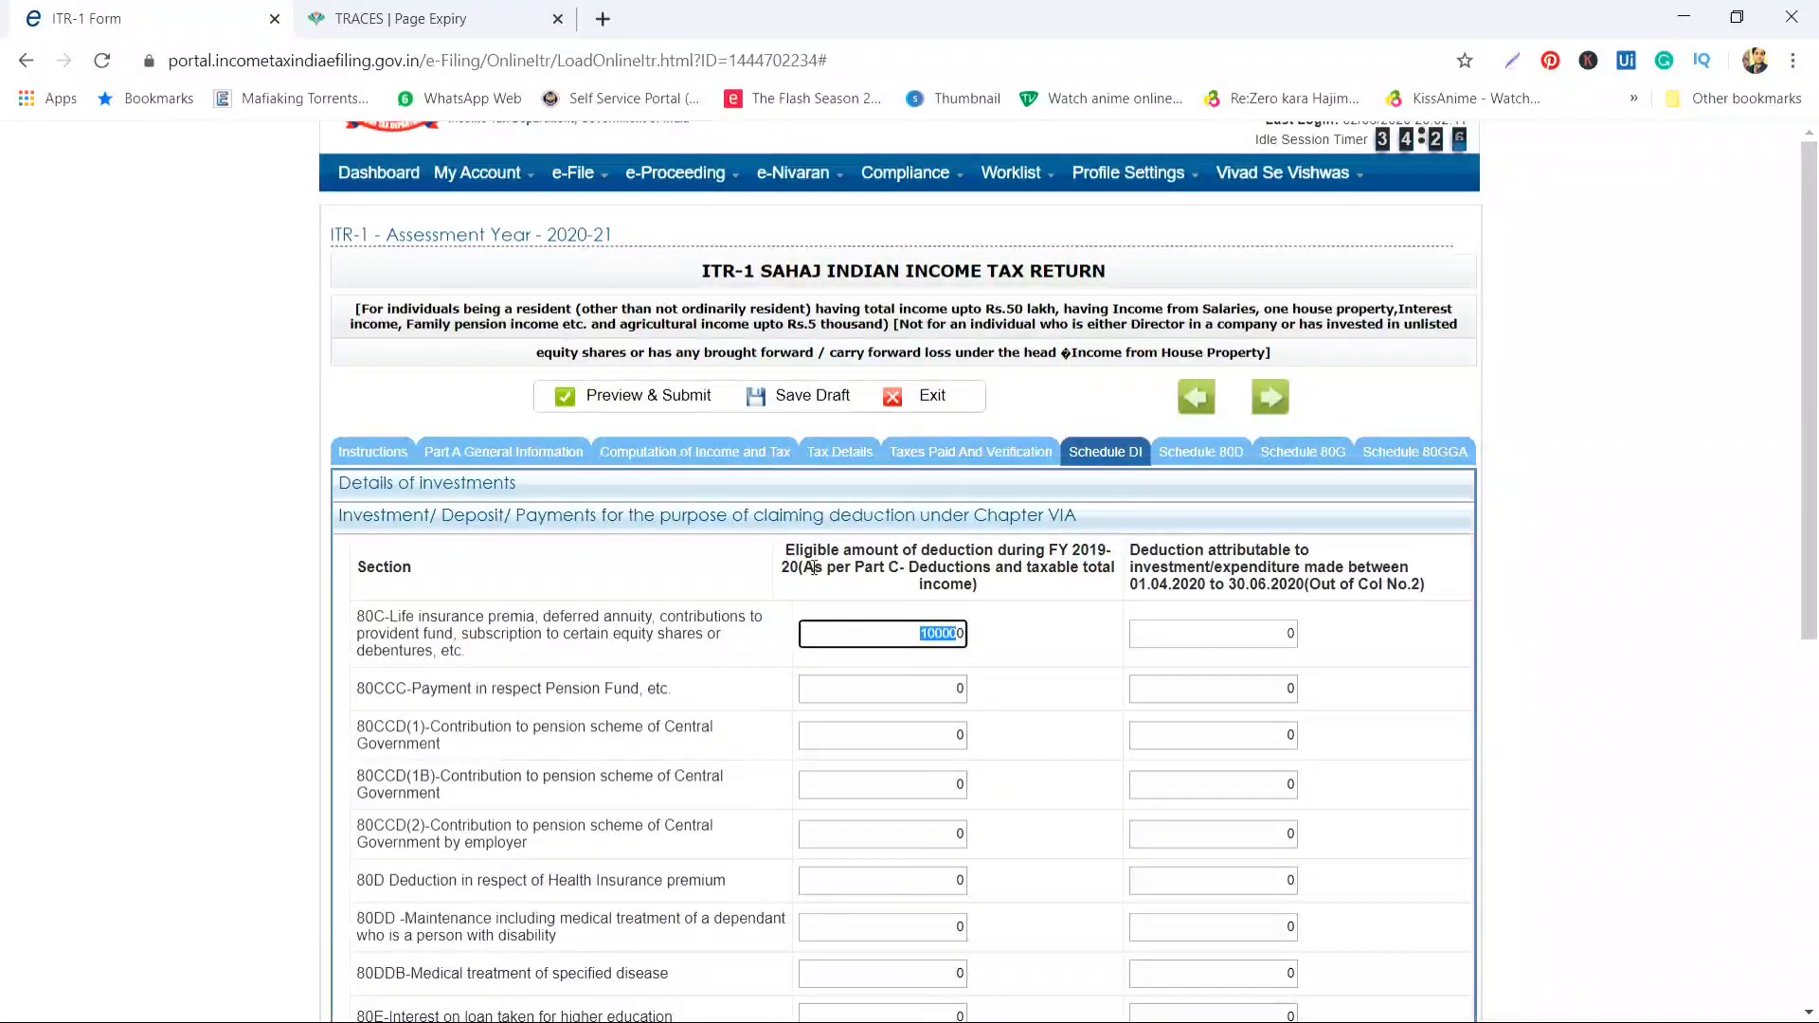
{"action": "left_click", "coordinate": [915, 632]}
{"action": "left_click", "coordinate": [1180, 561]}
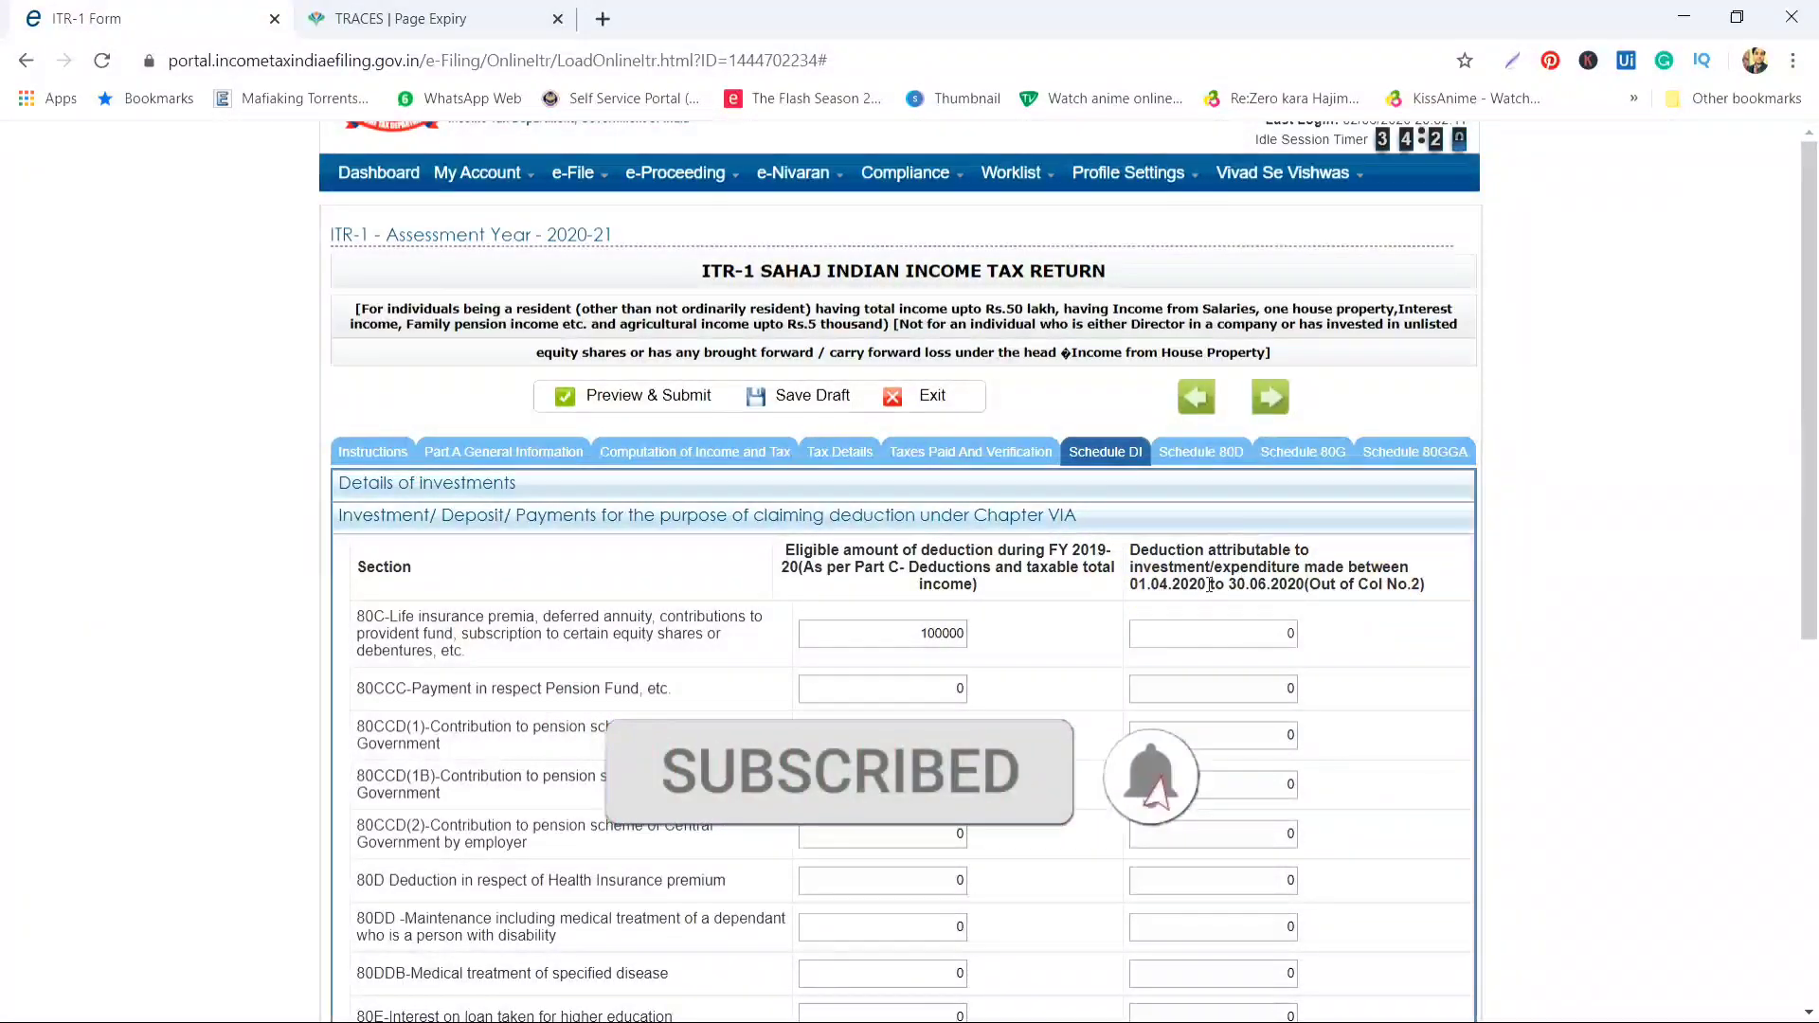
Enter 25000 as the April–June 2020 portion of the 80C investment
{"action": "left_click", "coordinate": [1260, 633]}
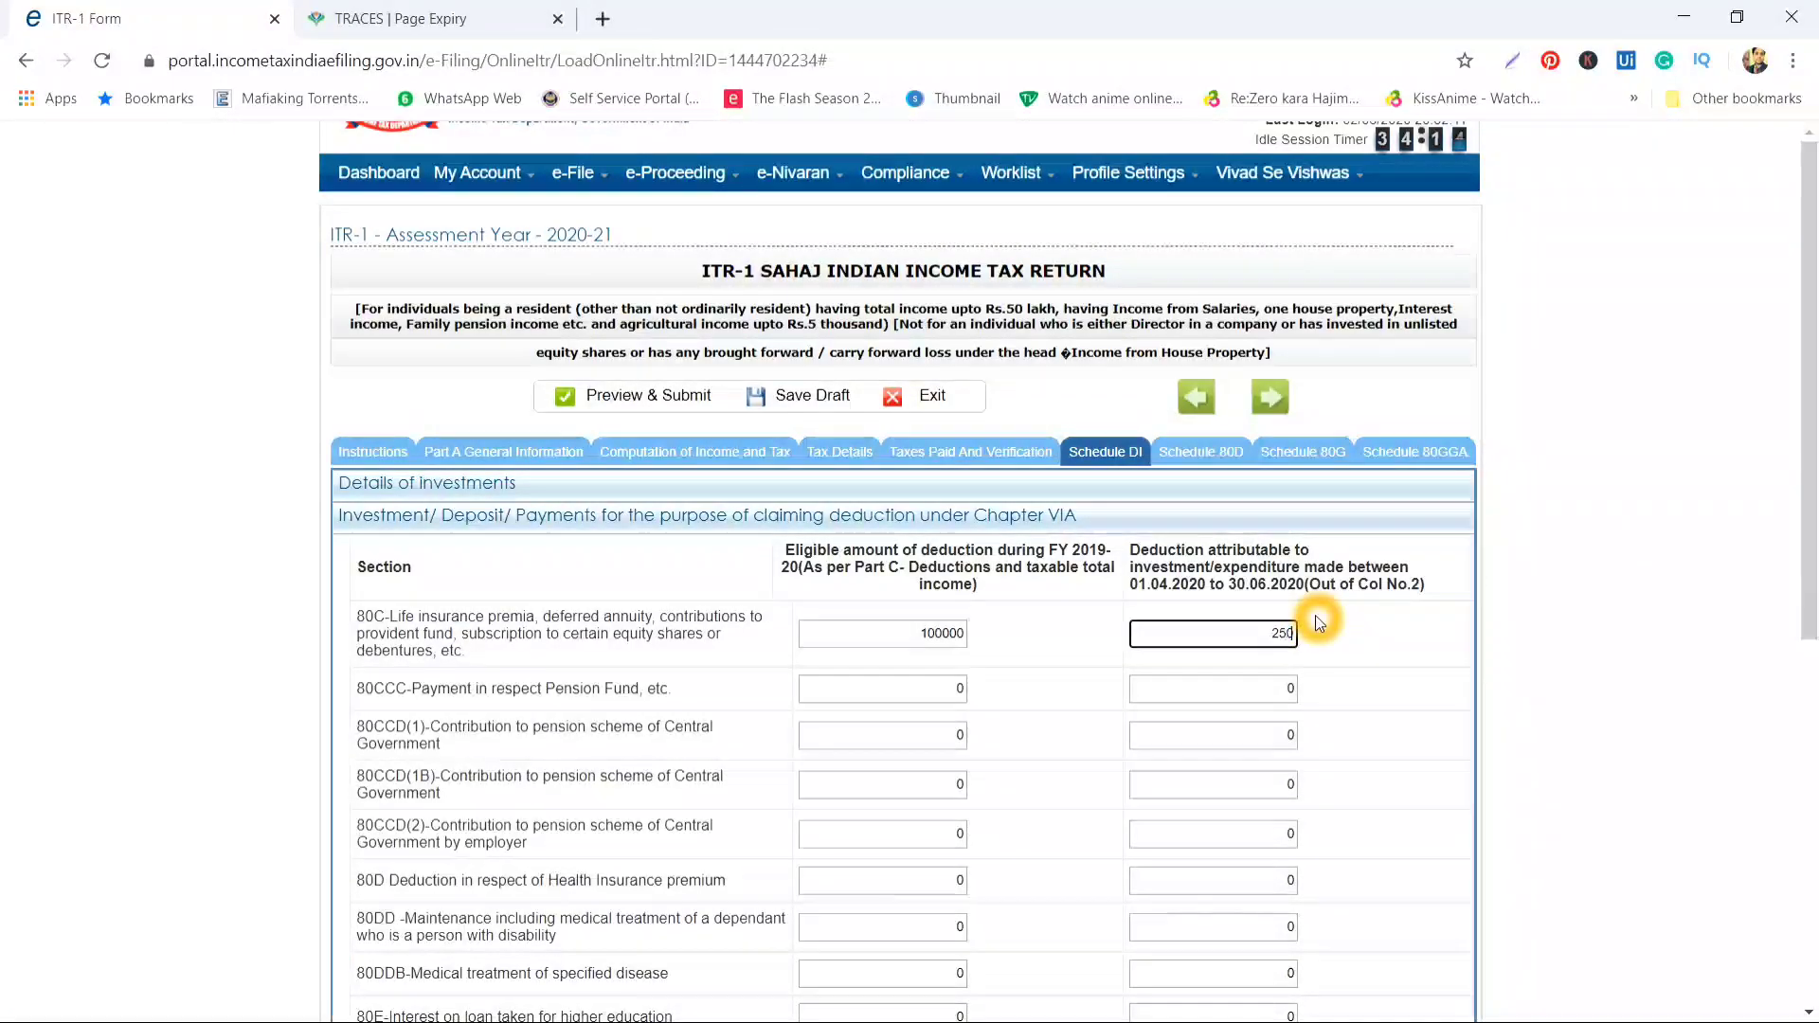
{"action": "type", "text": "25000"}
{"action": "key", "text": "Tab"}
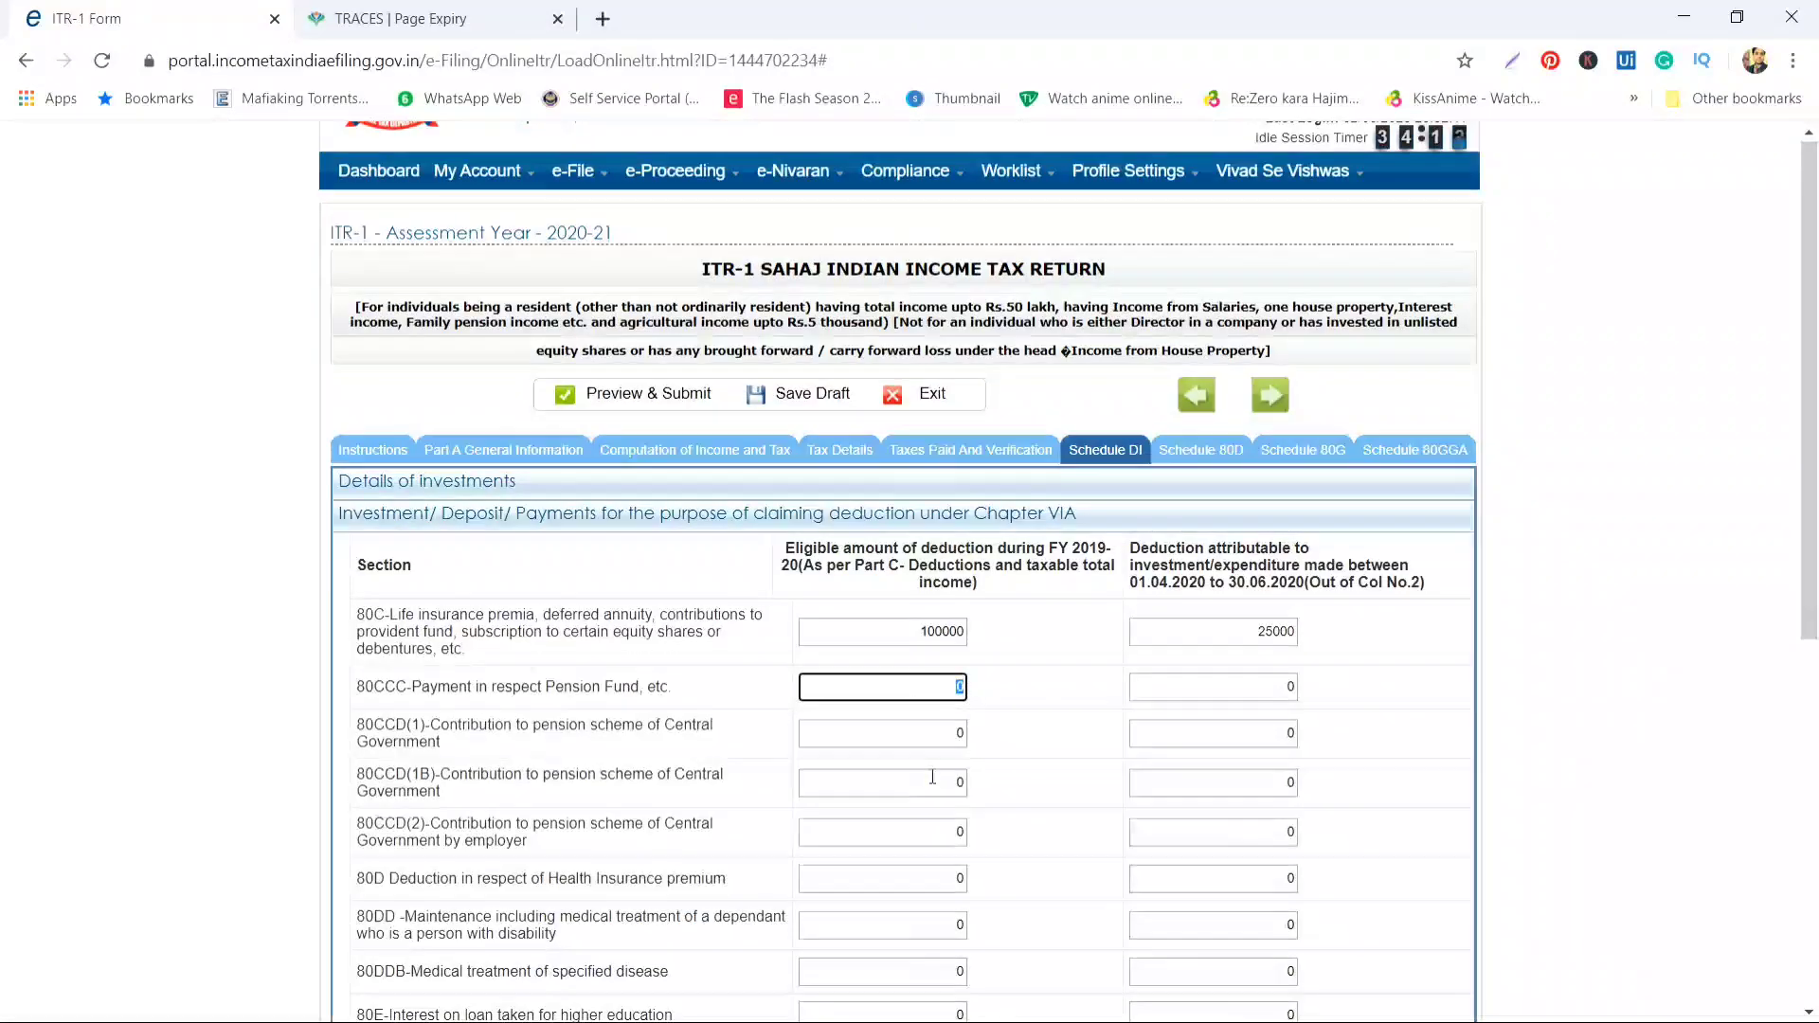
{"action": "scroll", "coordinate": [933, 776], "scroll_direction": "down", "scroll_amount": 3}
{"action": "scroll", "coordinate": [933, 776], "scroll_direction": "down", "scroll_amount": 1}
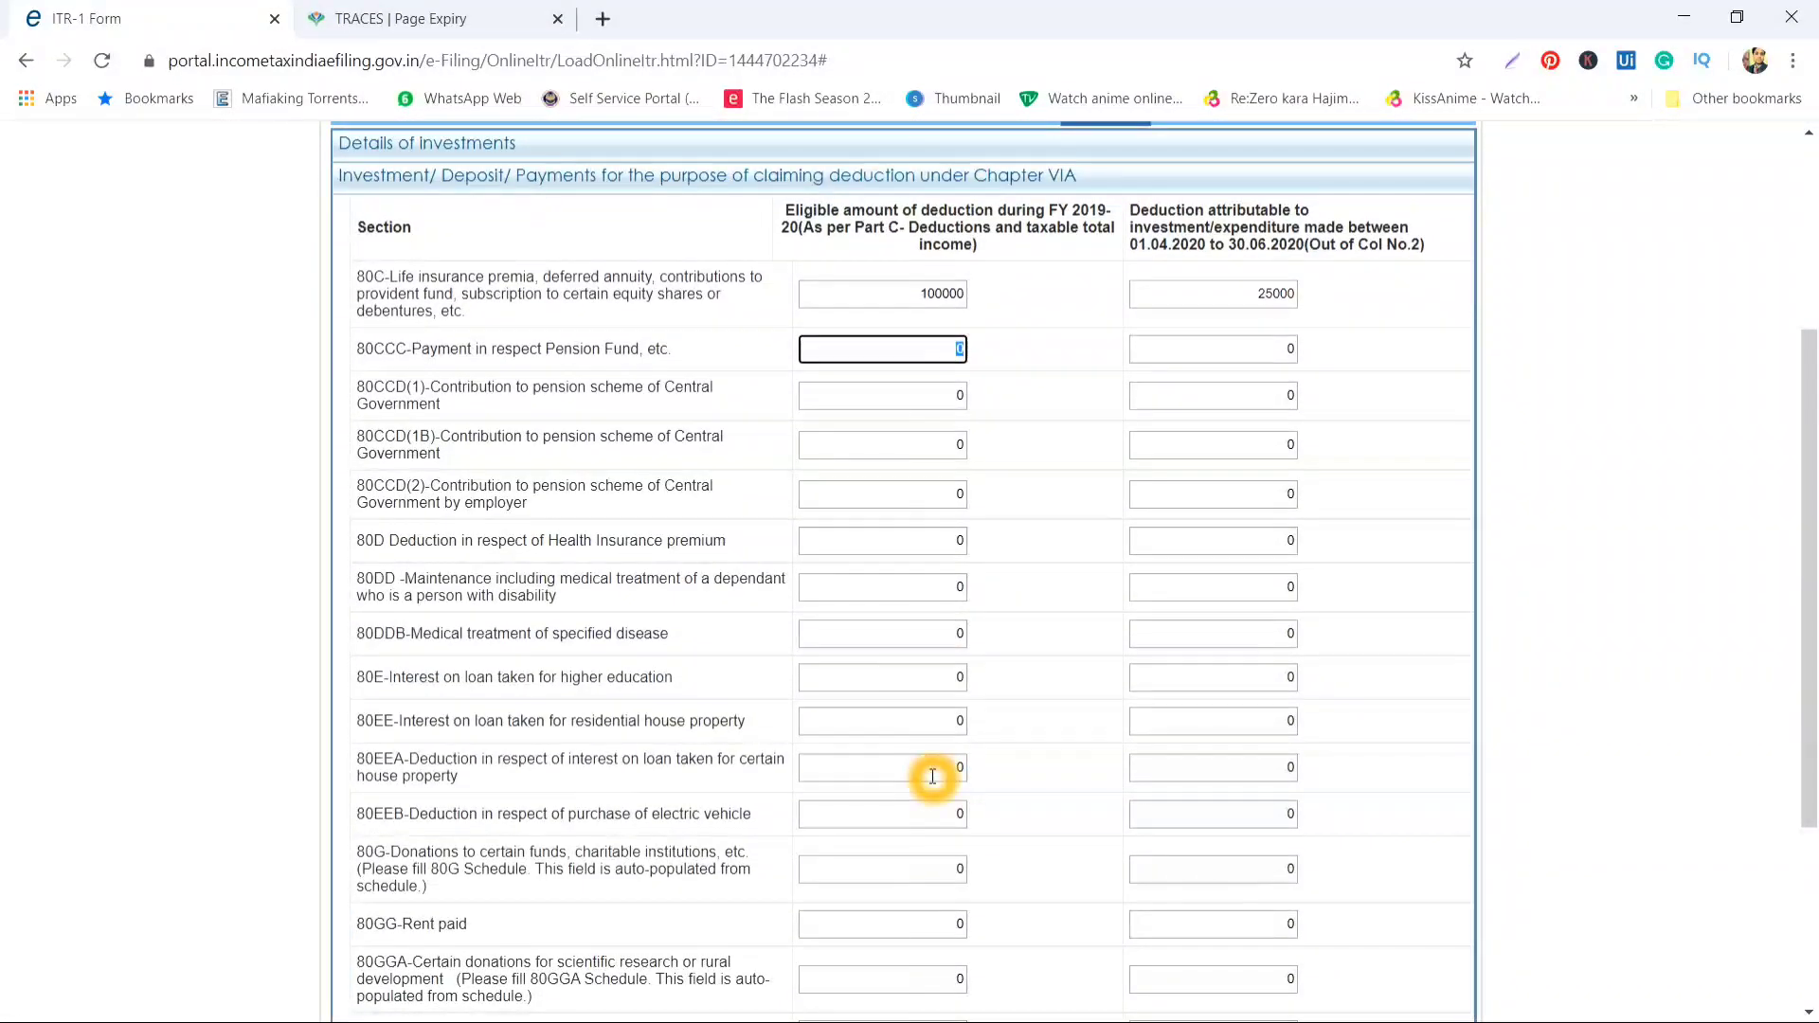
{"action": "scroll", "coordinate": [1161, 597], "scroll_direction": "down", "scroll_amount": 1}
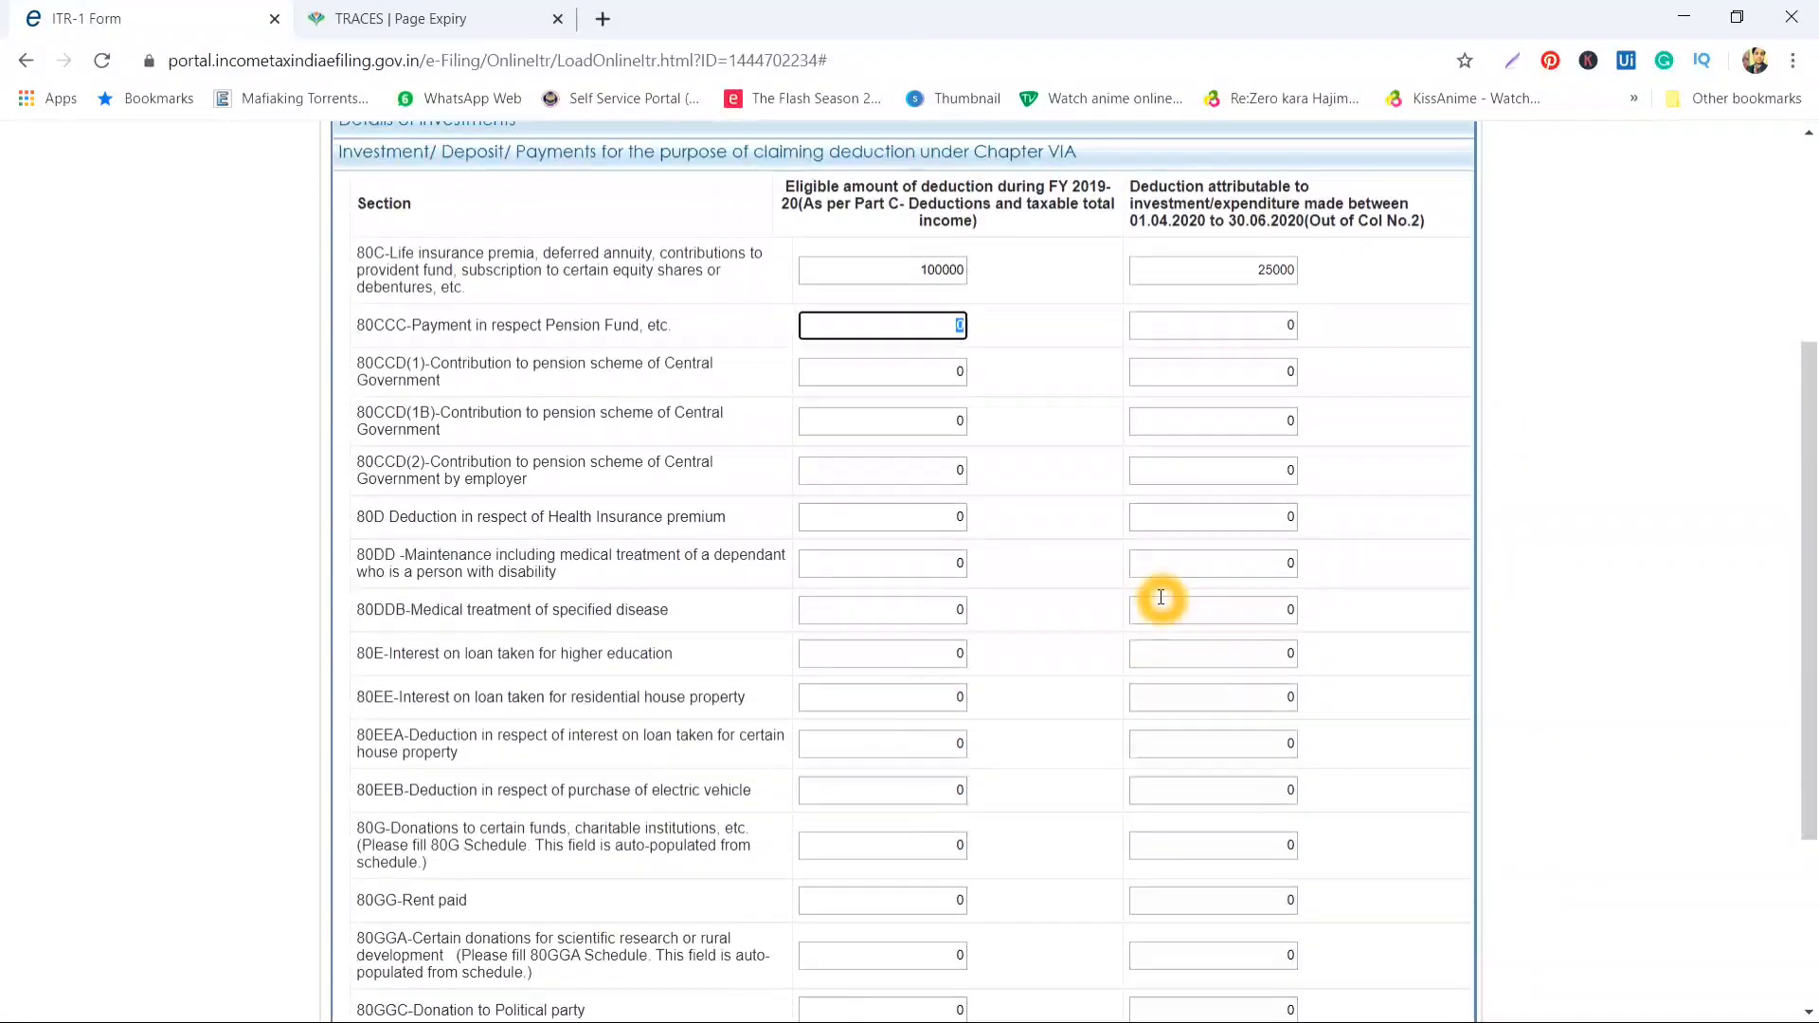
{"action": "scroll", "coordinate": [1160, 597], "scroll_direction": "up", "scroll_amount": 1}
{"action": "scroll", "coordinate": [1283, 697], "scroll_direction": "down", "scroll_amount": 3}
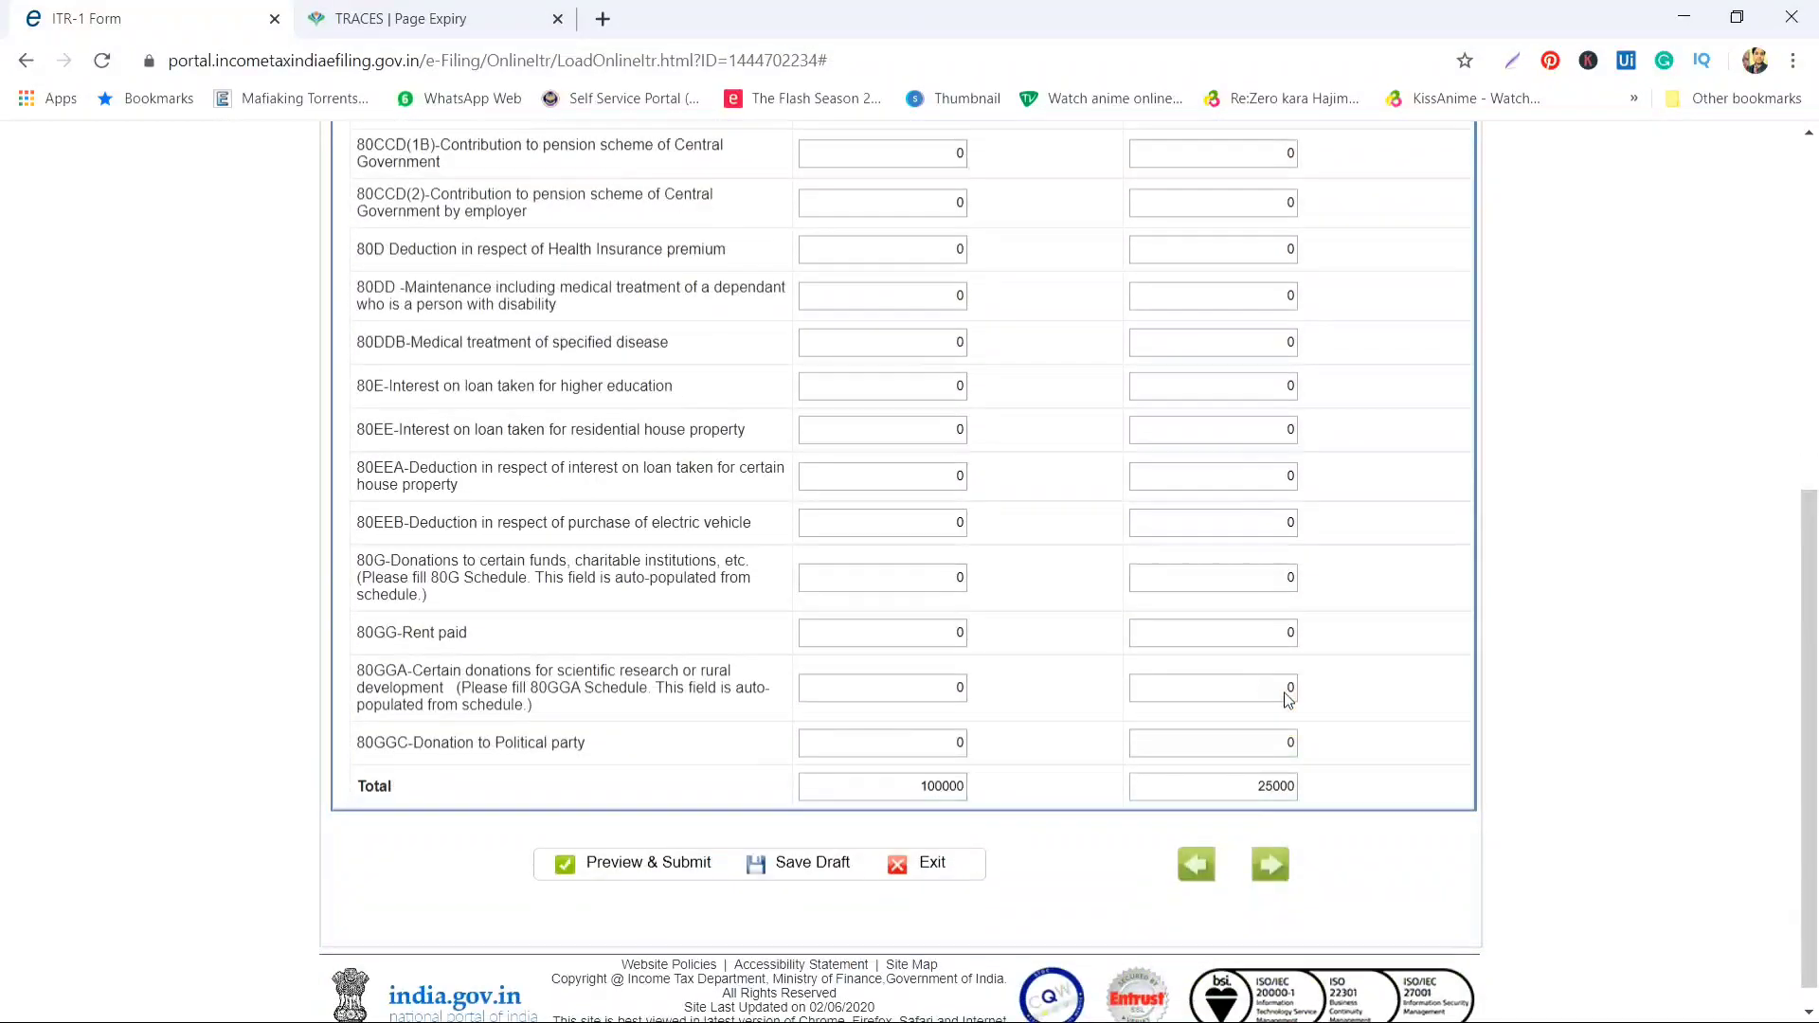
{"action": "scroll", "coordinate": [1011, 471], "scroll_direction": "up", "scroll_amount": 4}
Keep the 80CCC amount at 0 and move to its April–June field
{"action": "left_click", "coordinate": [891, 503]}
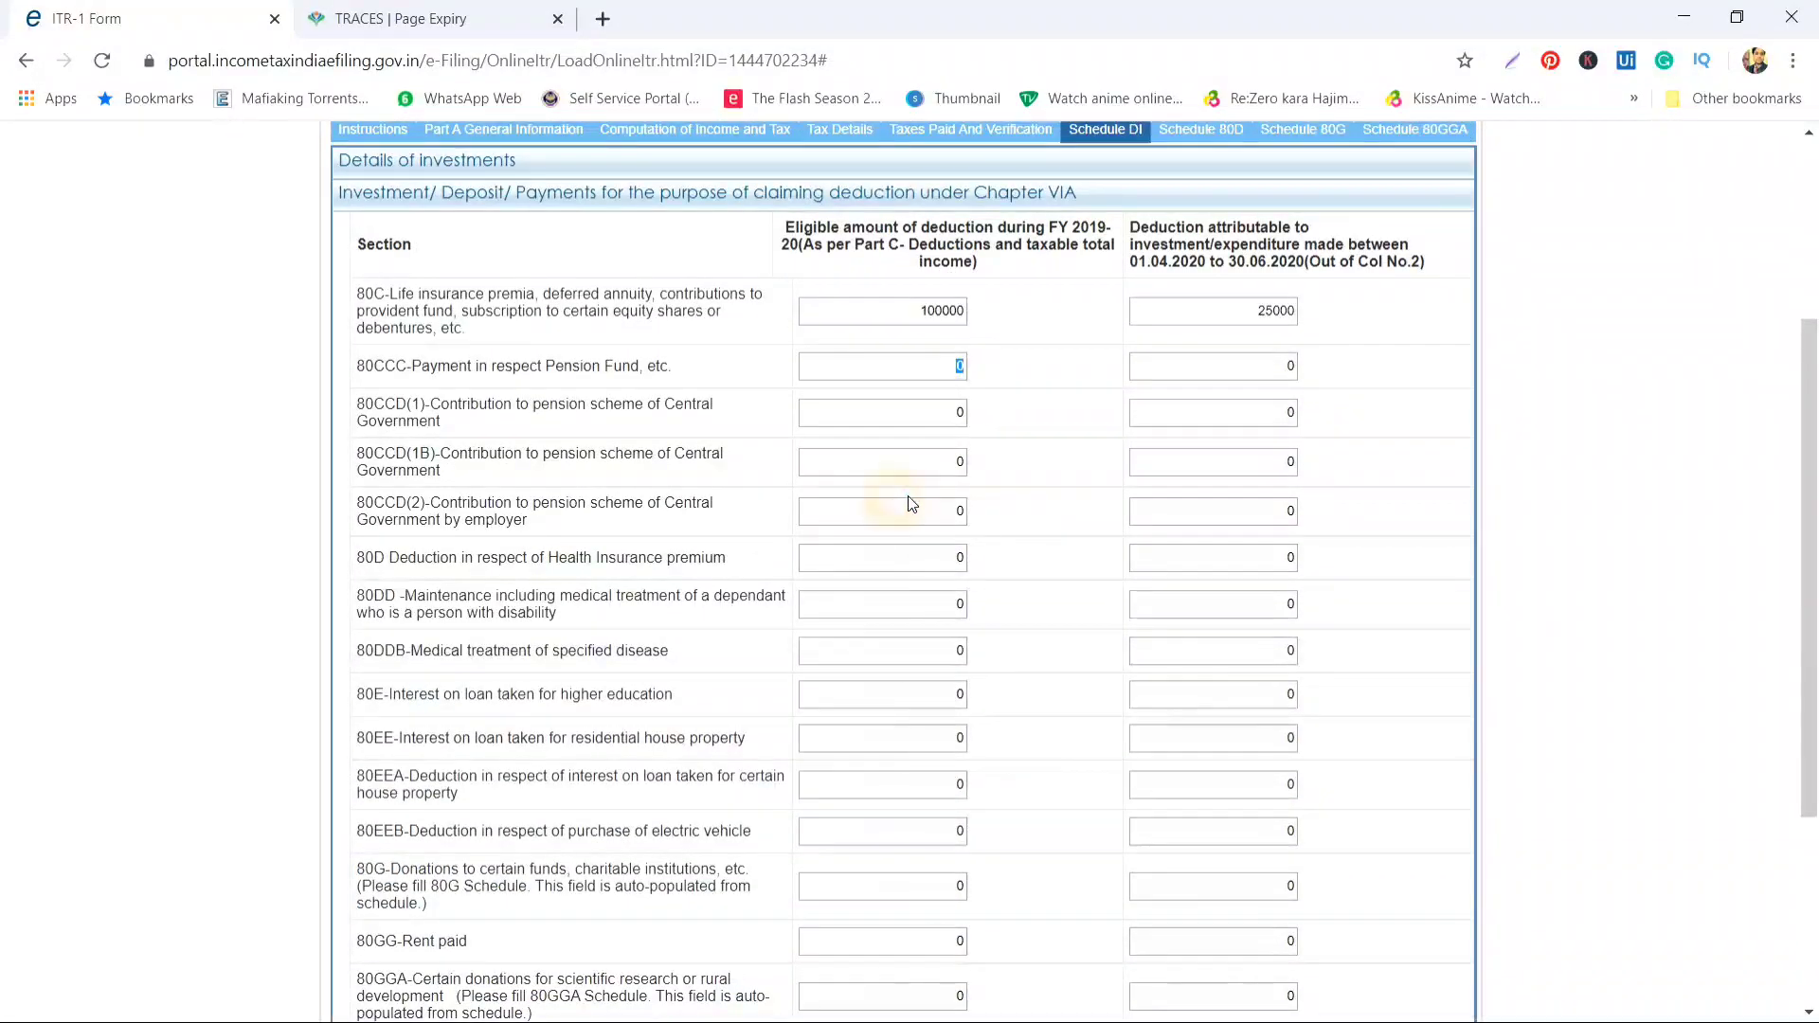
{"action": "left_click", "coordinate": [1237, 367]}
{"action": "scroll", "coordinate": [1247, 471], "scroll_direction": "down", "scroll_amount": 1}
{"action": "scroll", "coordinate": [1246, 471], "scroll_direction": "up", "scroll_amount": 4}
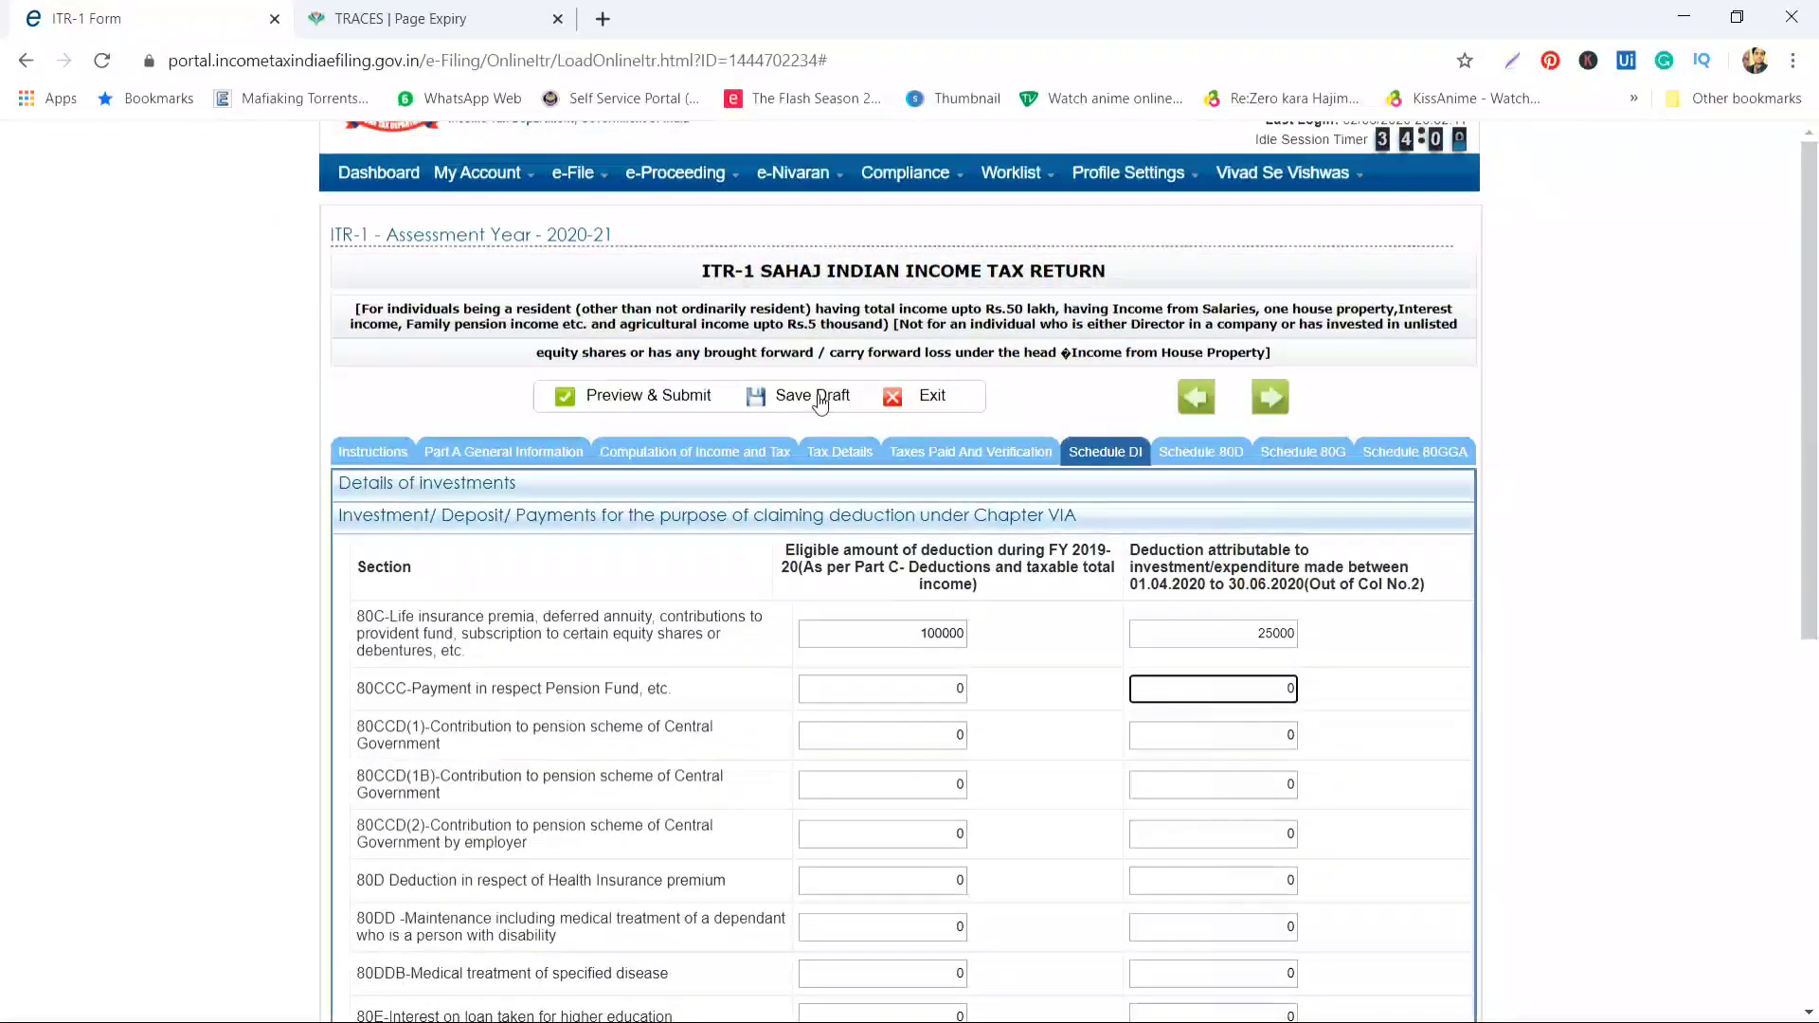
Review Part C in Computation of Income and Tax, then follow the 'Please fill 80D Schedule' link
{"action": "left_click", "coordinate": [712, 436]}
{"action": "scroll", "coordinate": [881, 717], "scroll_direction": "down", "scroll_amount": 6}
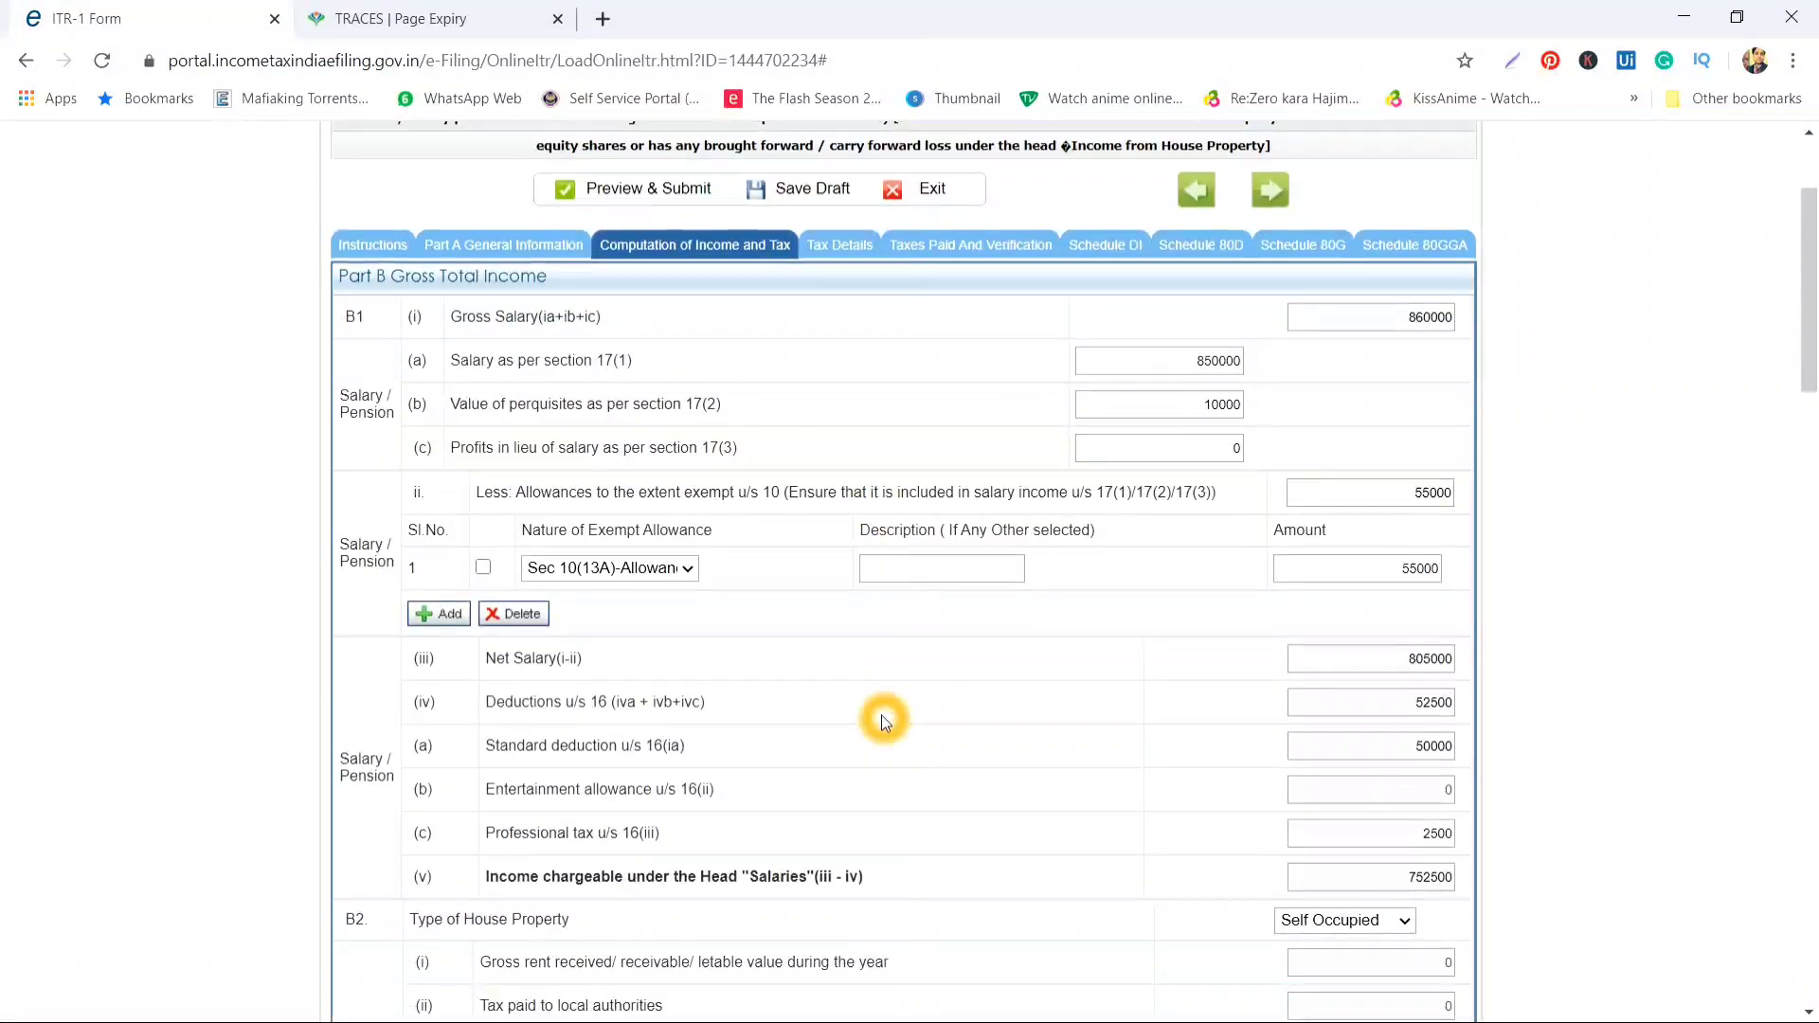
{"action": "scroll", "coordinate": [881, 717], "scroll_direction": "down", "scroll_amount": 15}
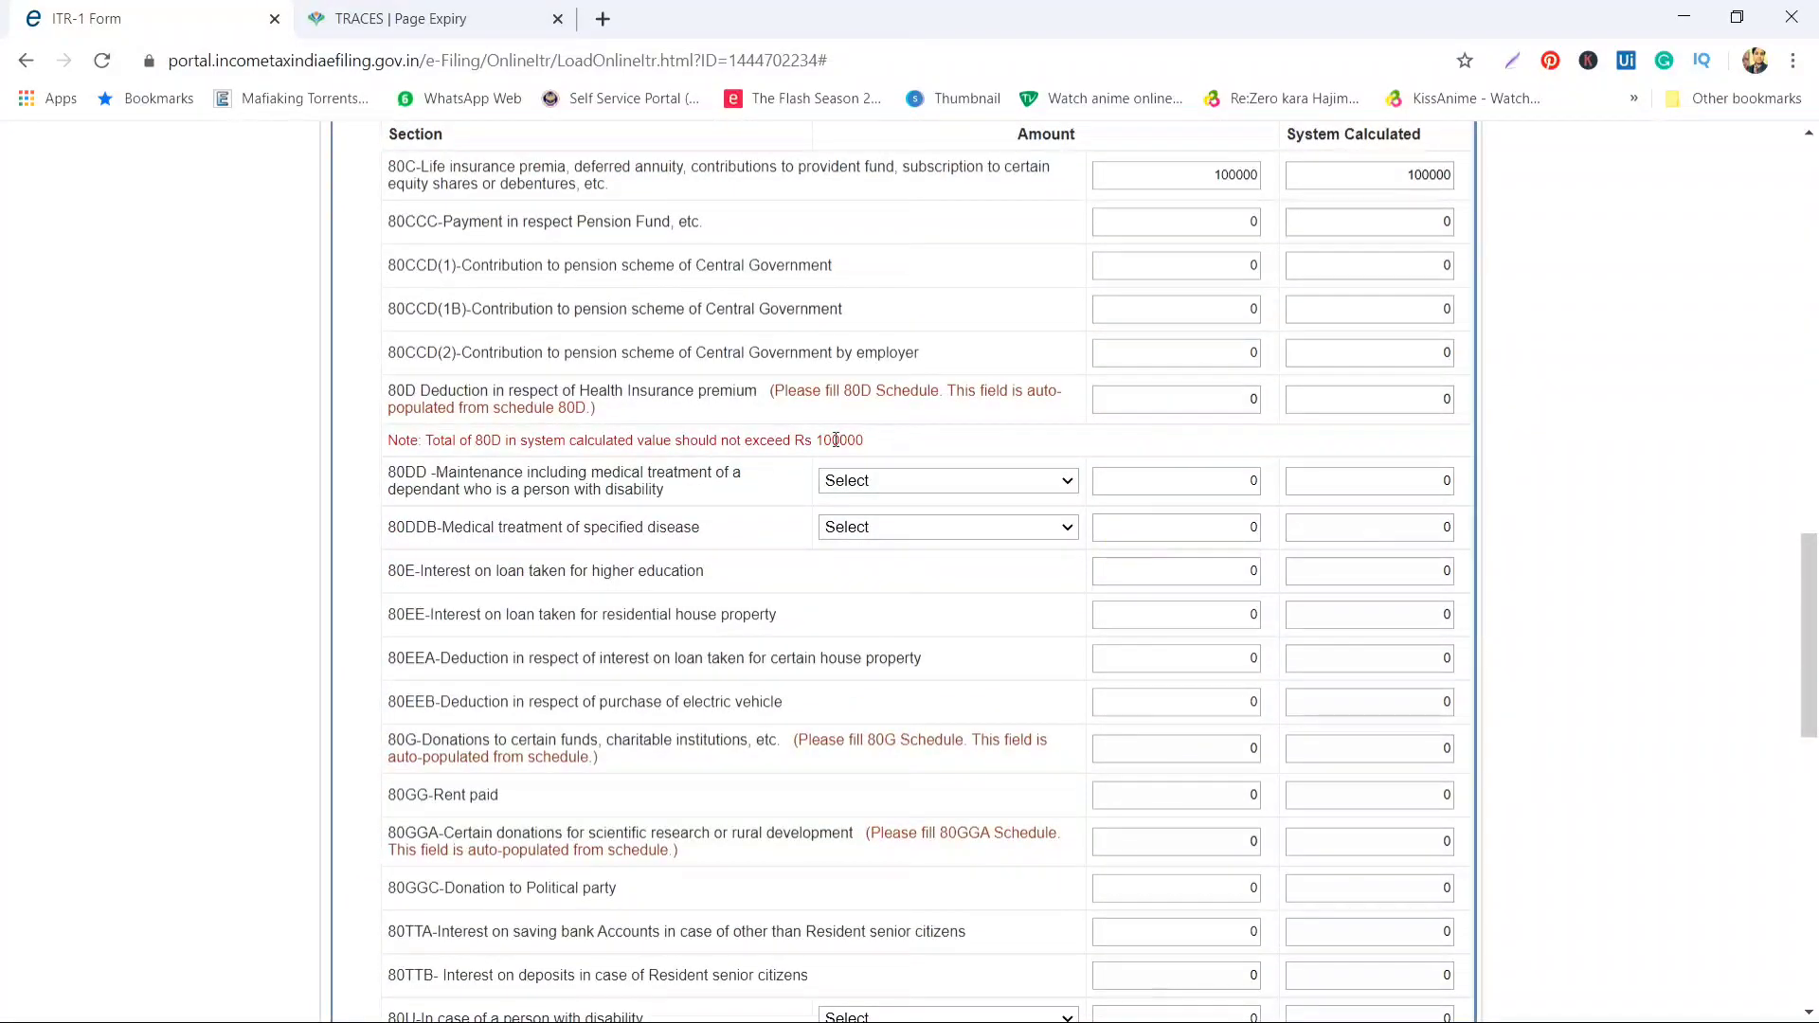
{"action": "scroll", "coordinate": [523, 509], "scroll_direction": "up", "scroll_amount": 1}
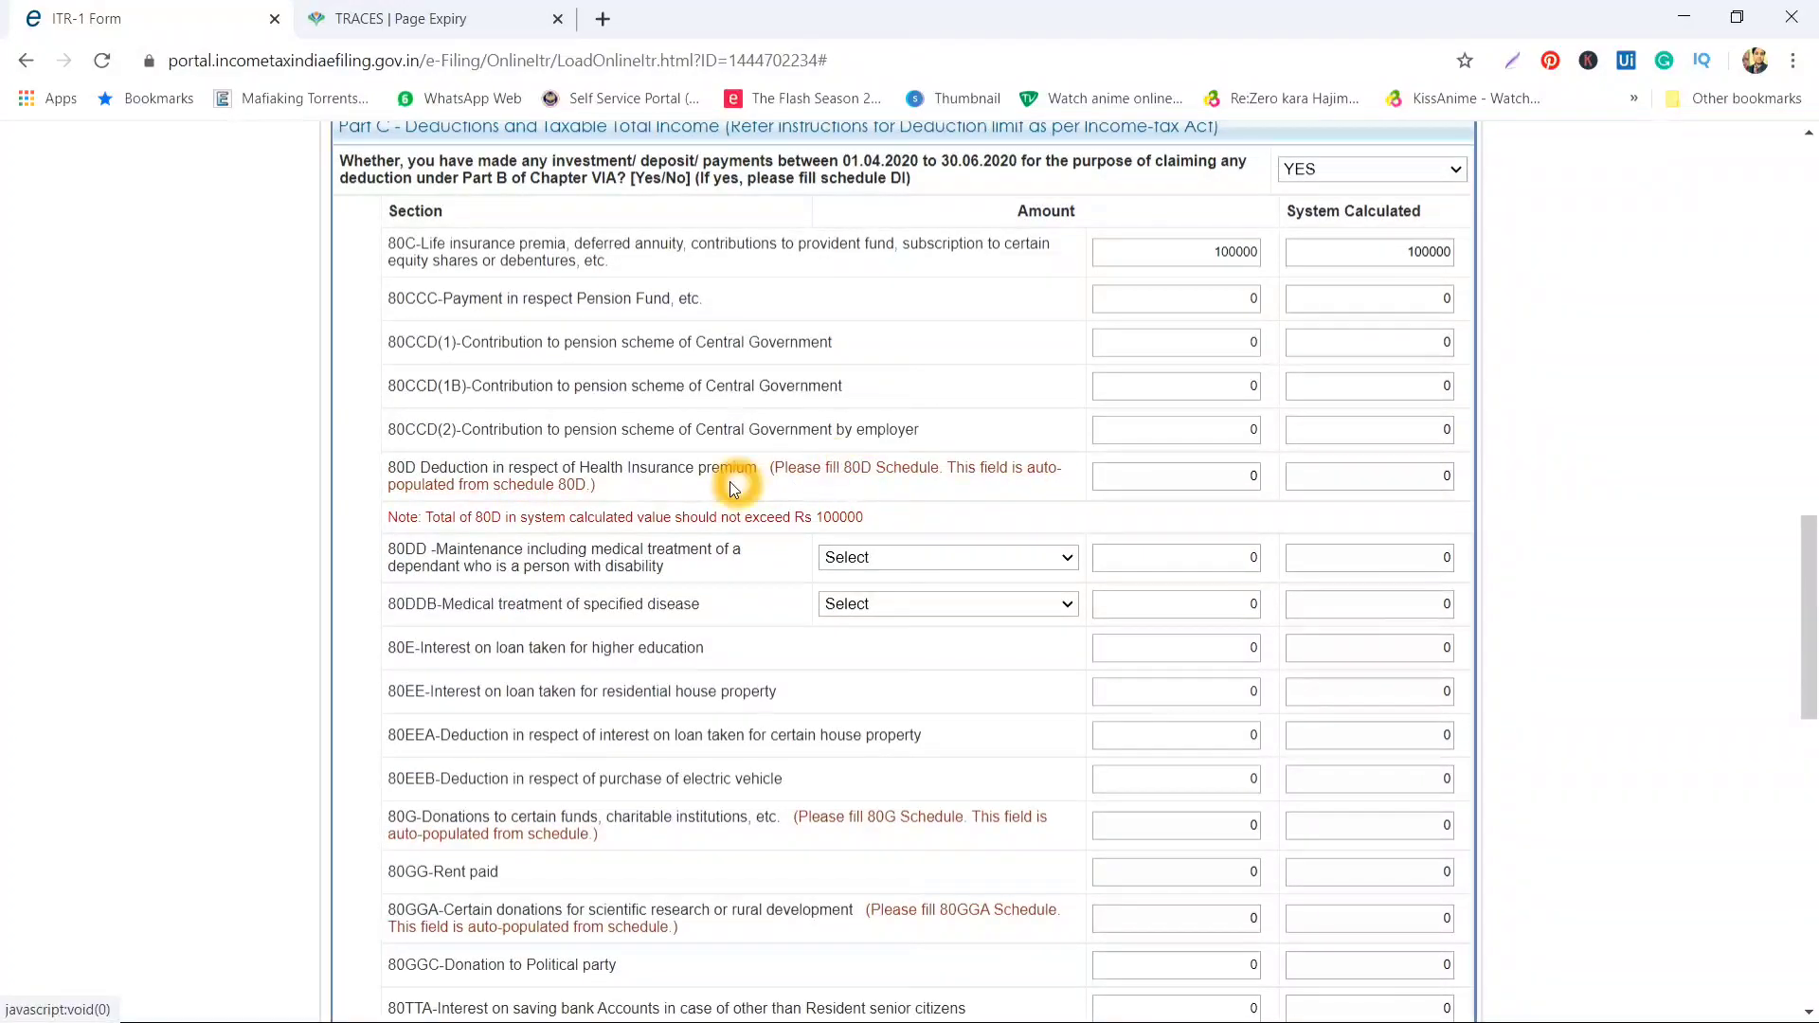
{"action": "left_click", "coordinate": [858, 471]}
{"action": "scroll", "coordinate": [1030, 494], "scroll_direction": "up", "scroll_amount": 2}
{"action": "scroll", "coordinate": [1030, 494], "scroll_direction": "down", "scroll_amount": 1}
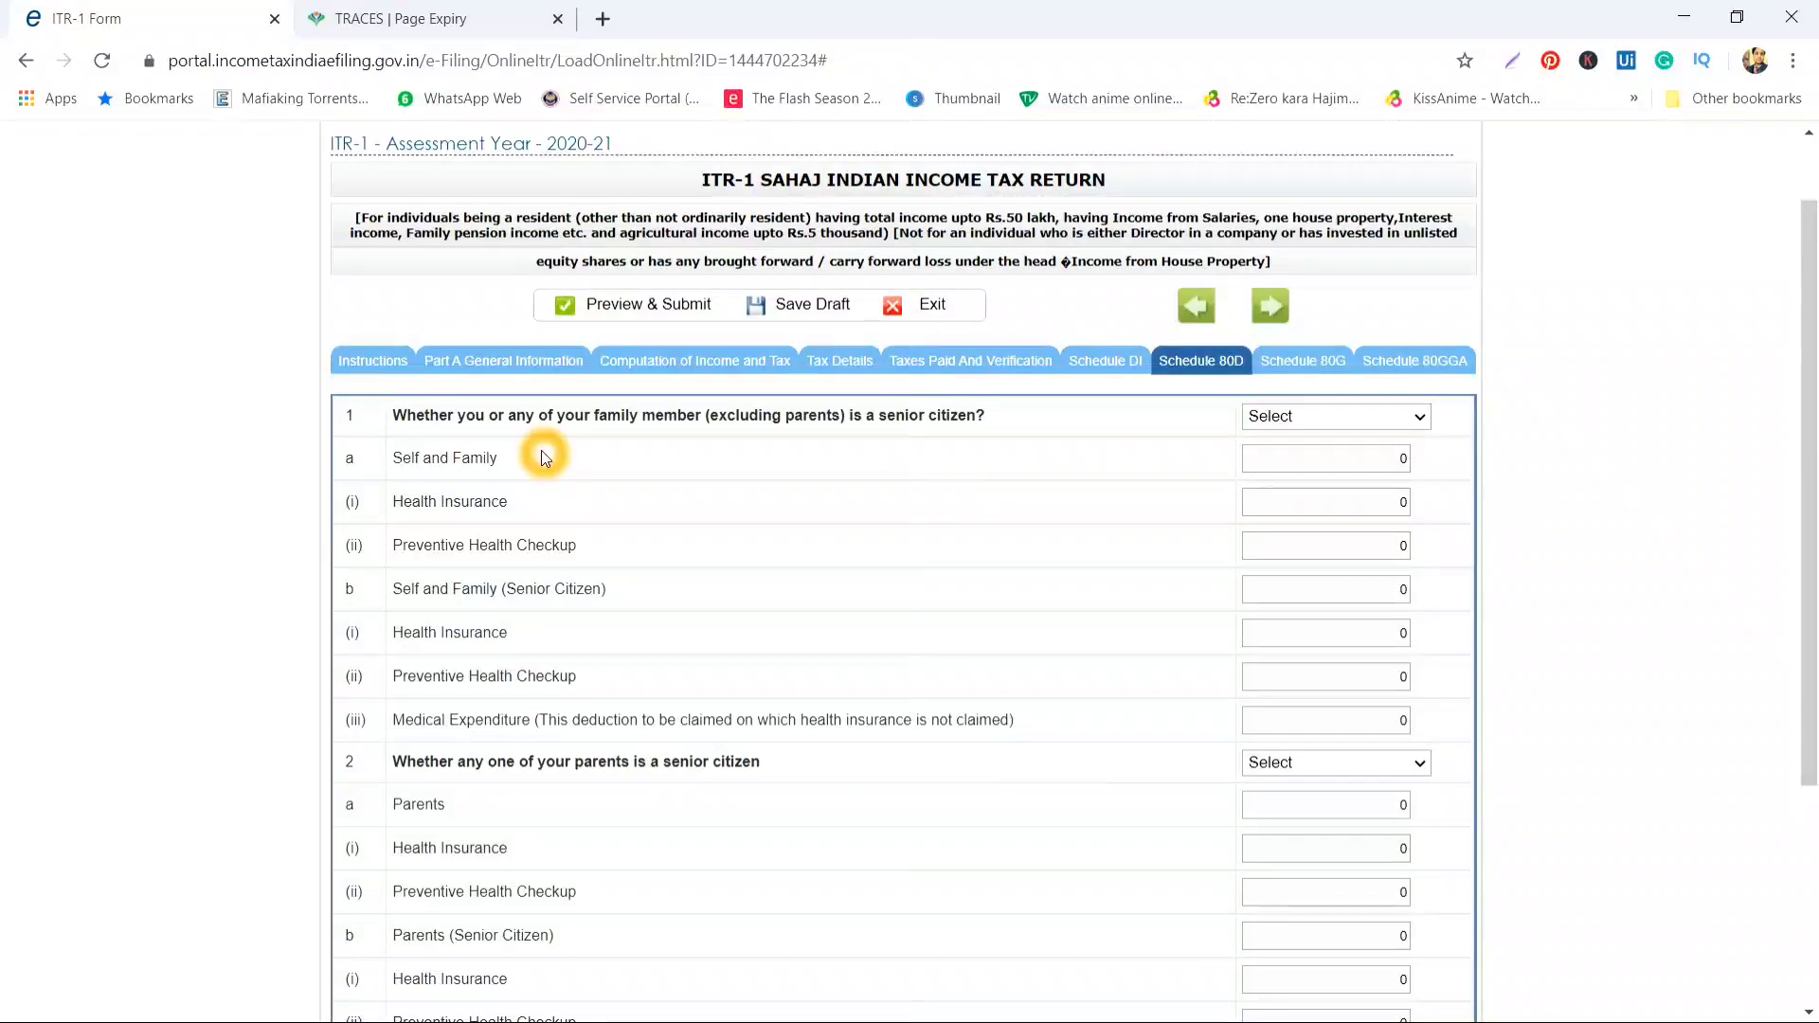
Answer NO to whether self or family members are senior citizens
{"action": "left_click", "coordinate": [460, 420]}
{"action": "left_click", "coordinate": [503, 421]}
{"action": "left_click", "coordinate": [576, 424]}
{"action": "left_click", "coordinate": [688, 423]}
{"action": "left_click", "coordinate": [824, 423]}
{"action": "left_click", "coordinate": [981, 432]}
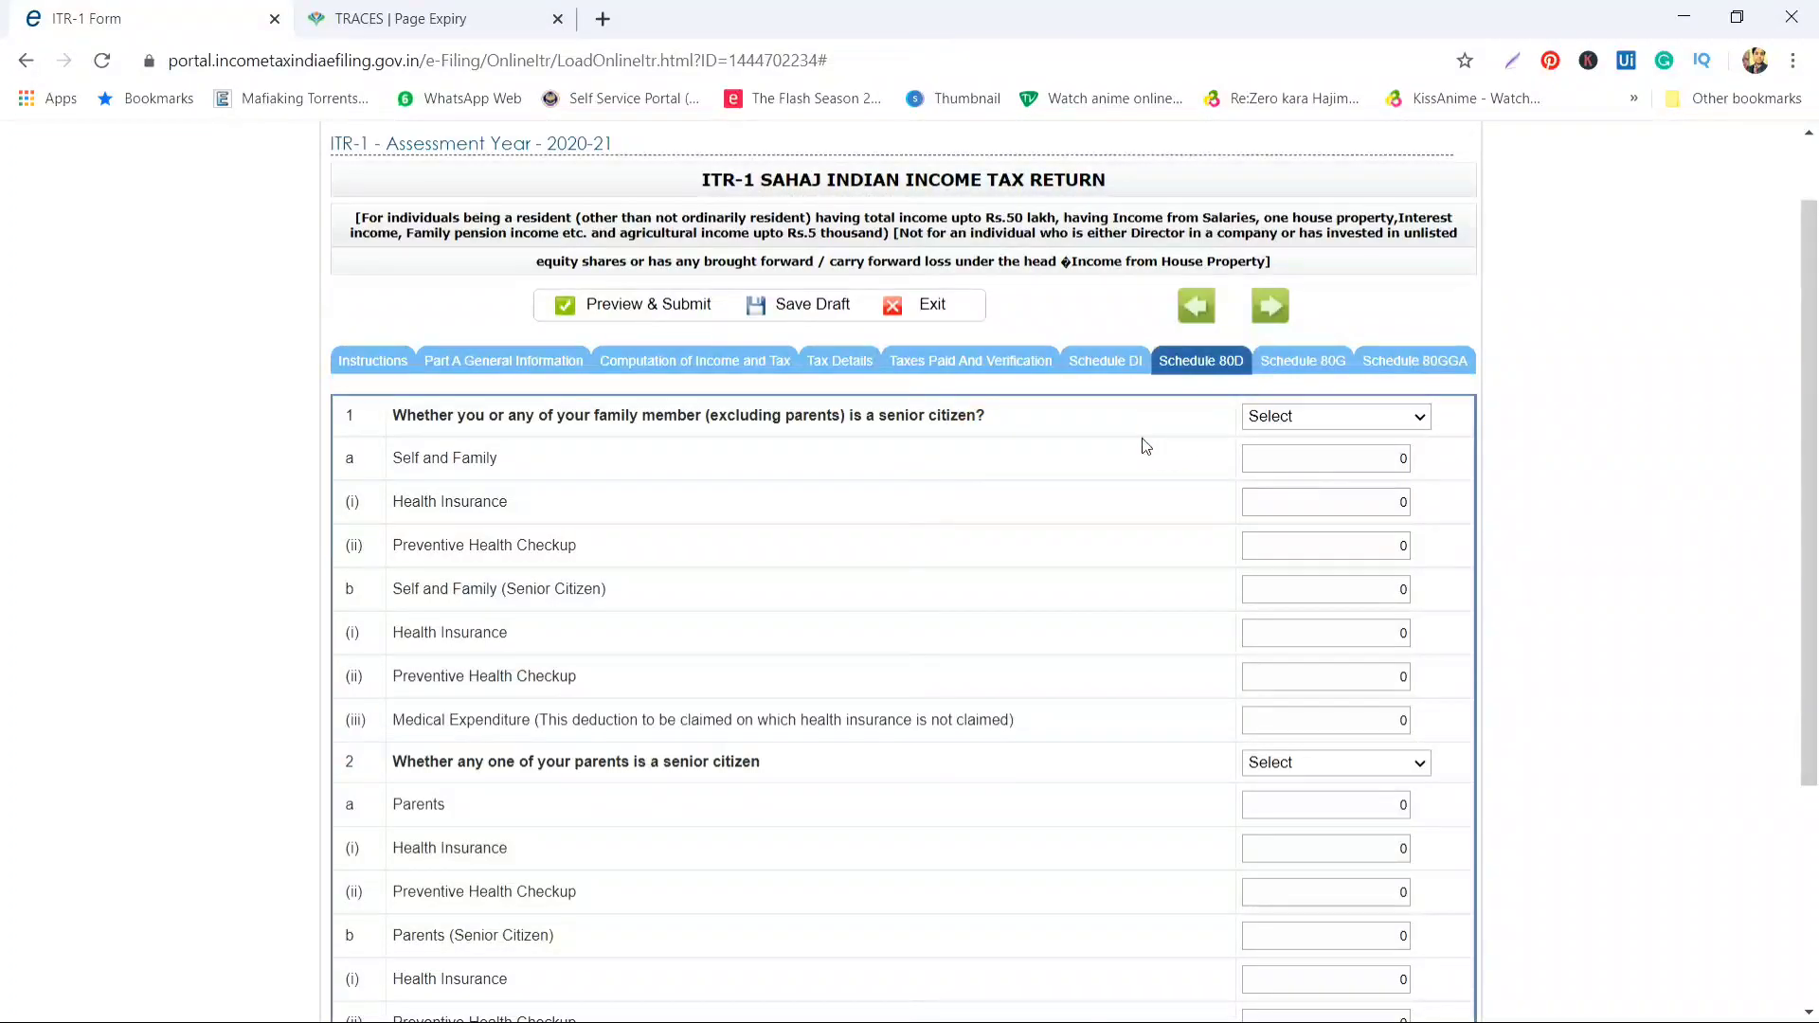
{"action": "left_click", "coordinate": [1302, 417]}
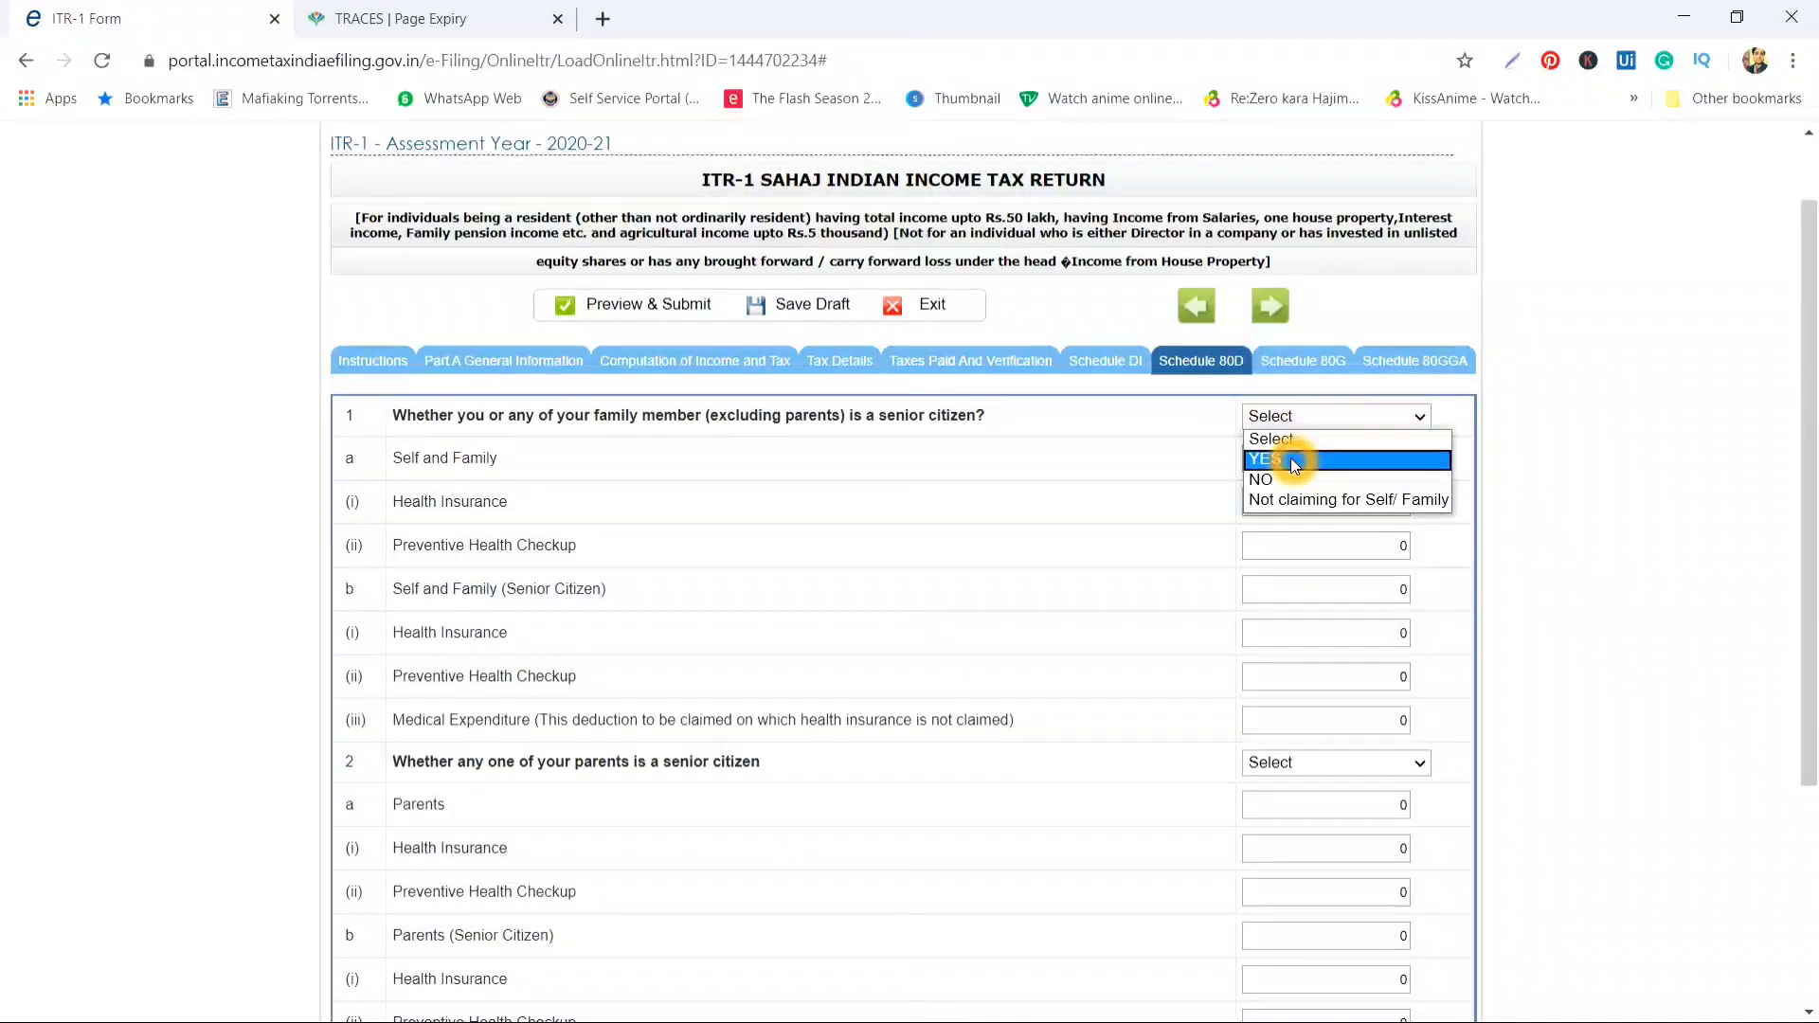
{"action": "left_click", "coordinate": [1286, 486]}
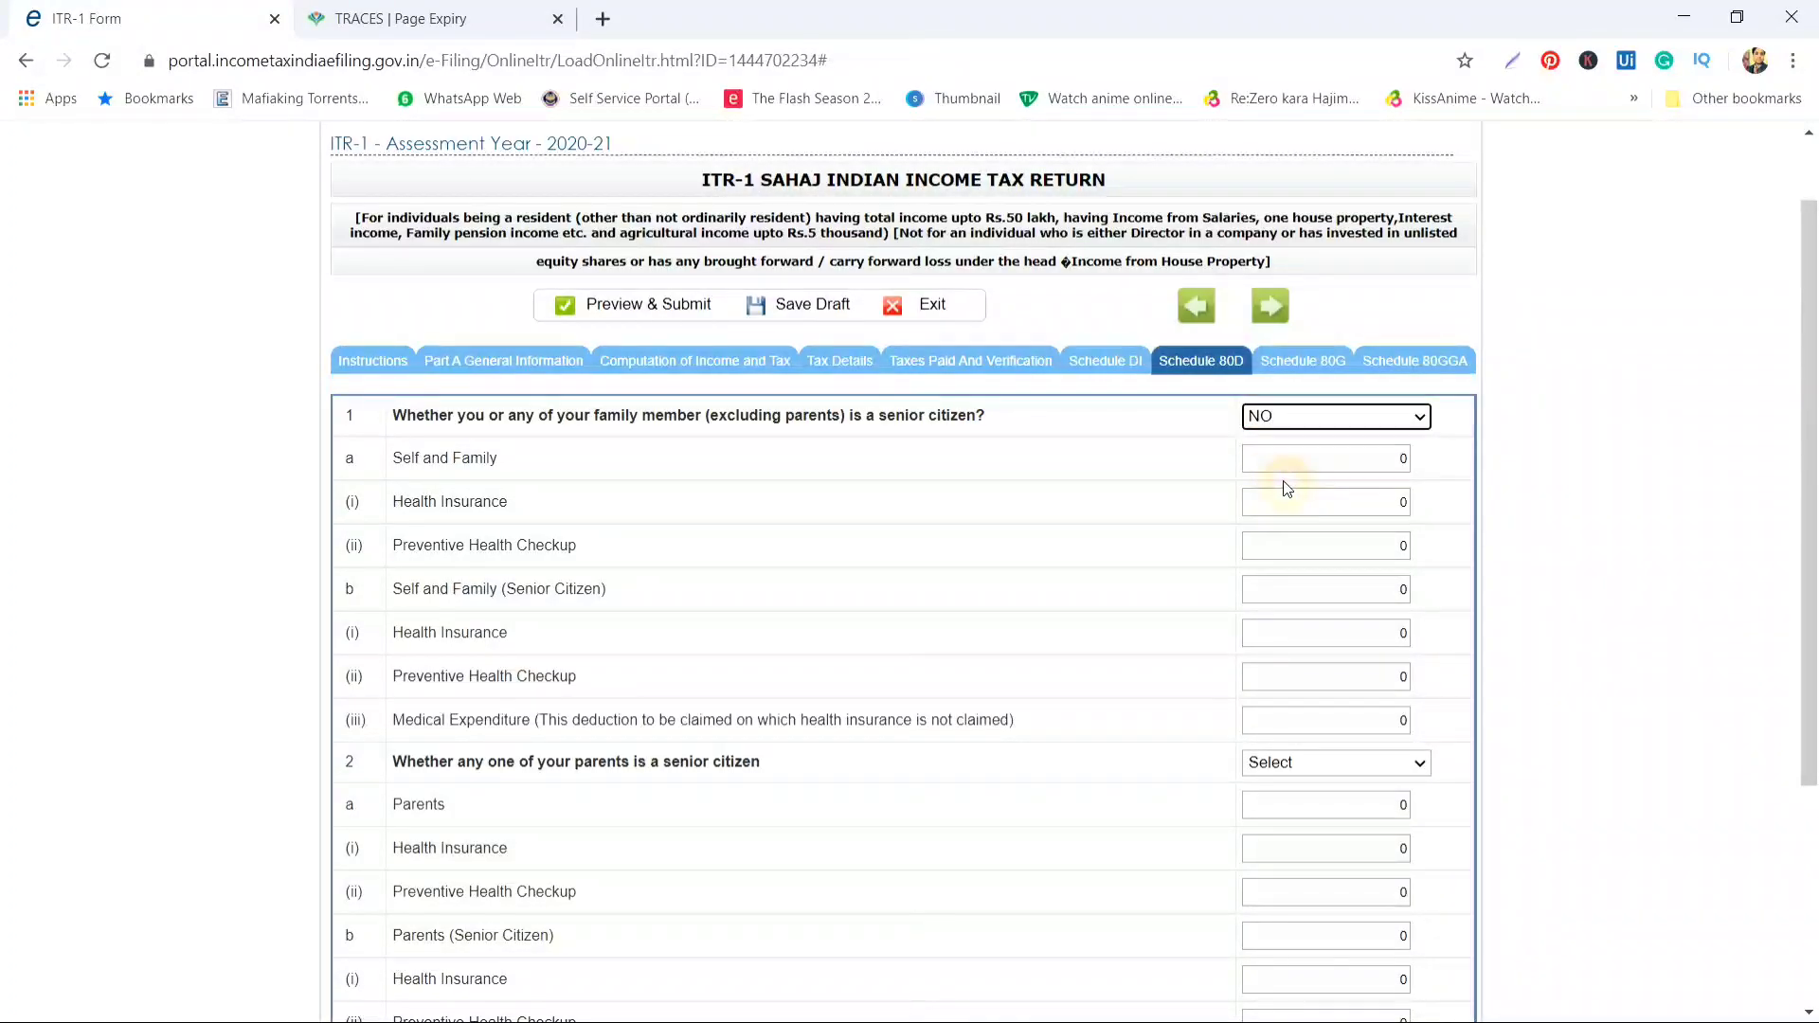
Enter 30000 health insurance and 5000 preventive health checkup for self and family
{"action": "left_click", "coordinate": [1331, 505]}
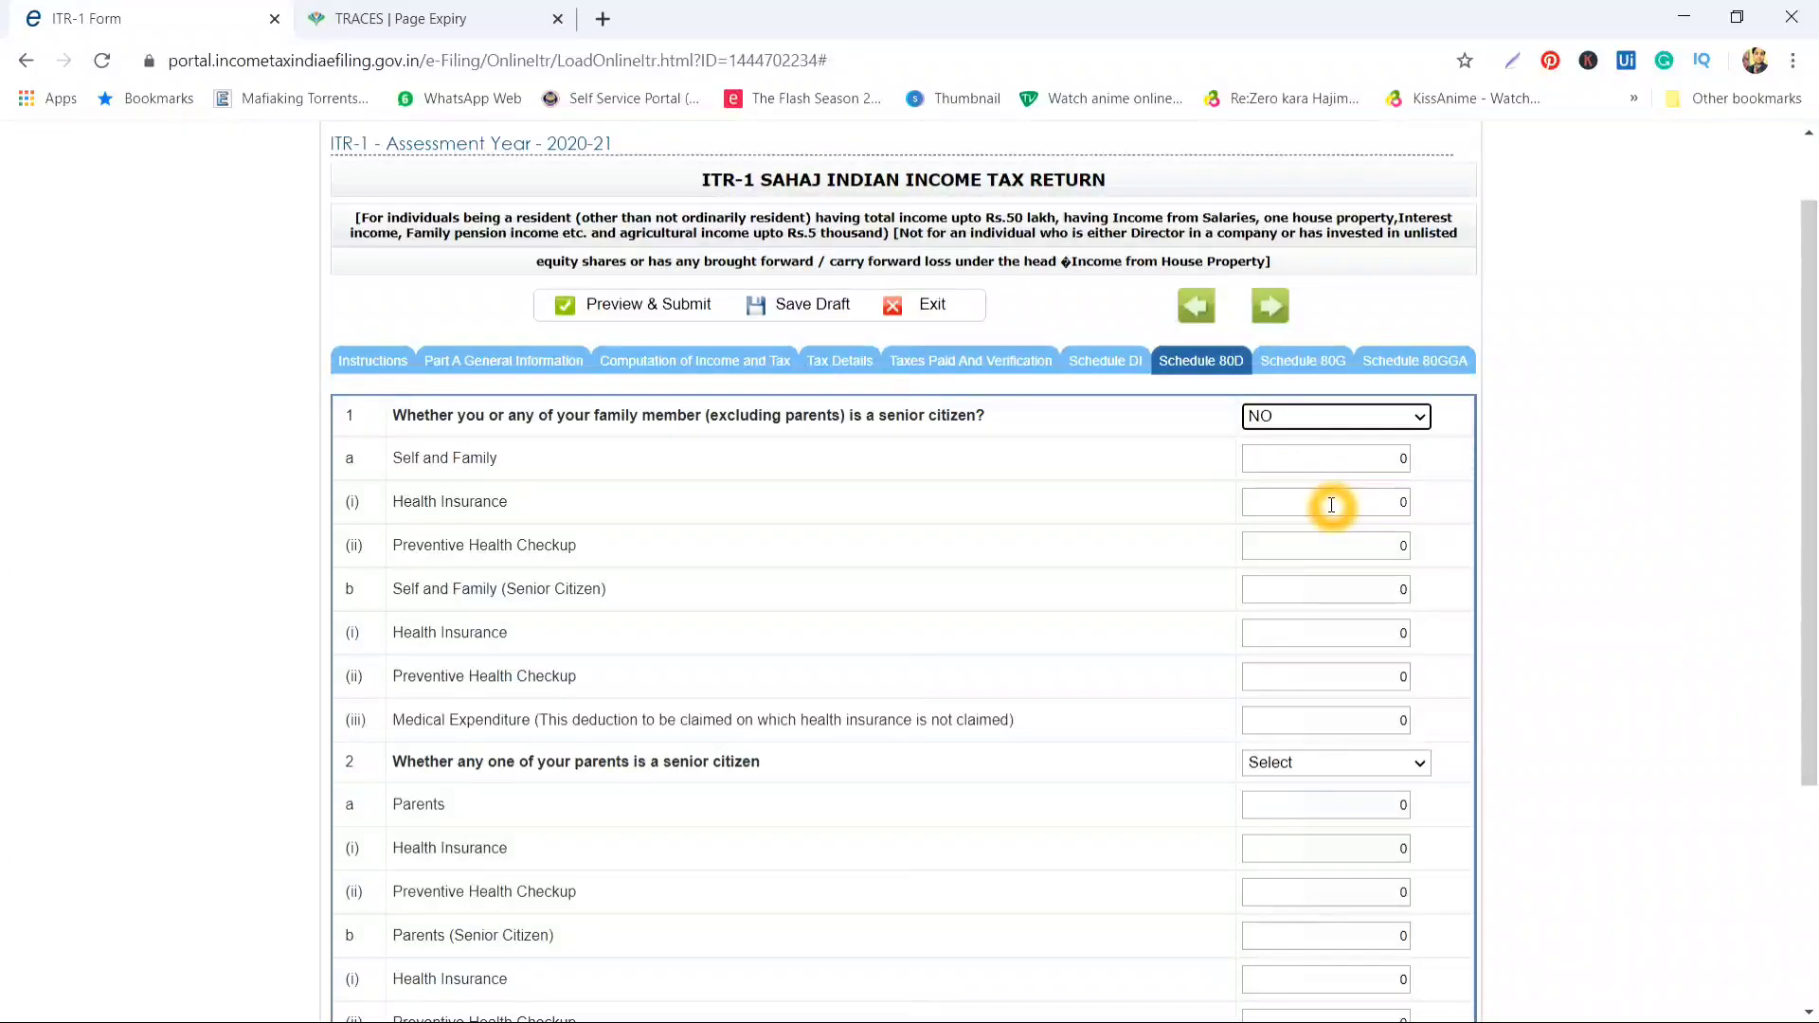
{"action": "left_click", "coordinate": [1325, 538]}
{"action": "left_click", "coordinate": [1357, 506]}
{"action": "left_click", "coordinate": [1347, 536]}
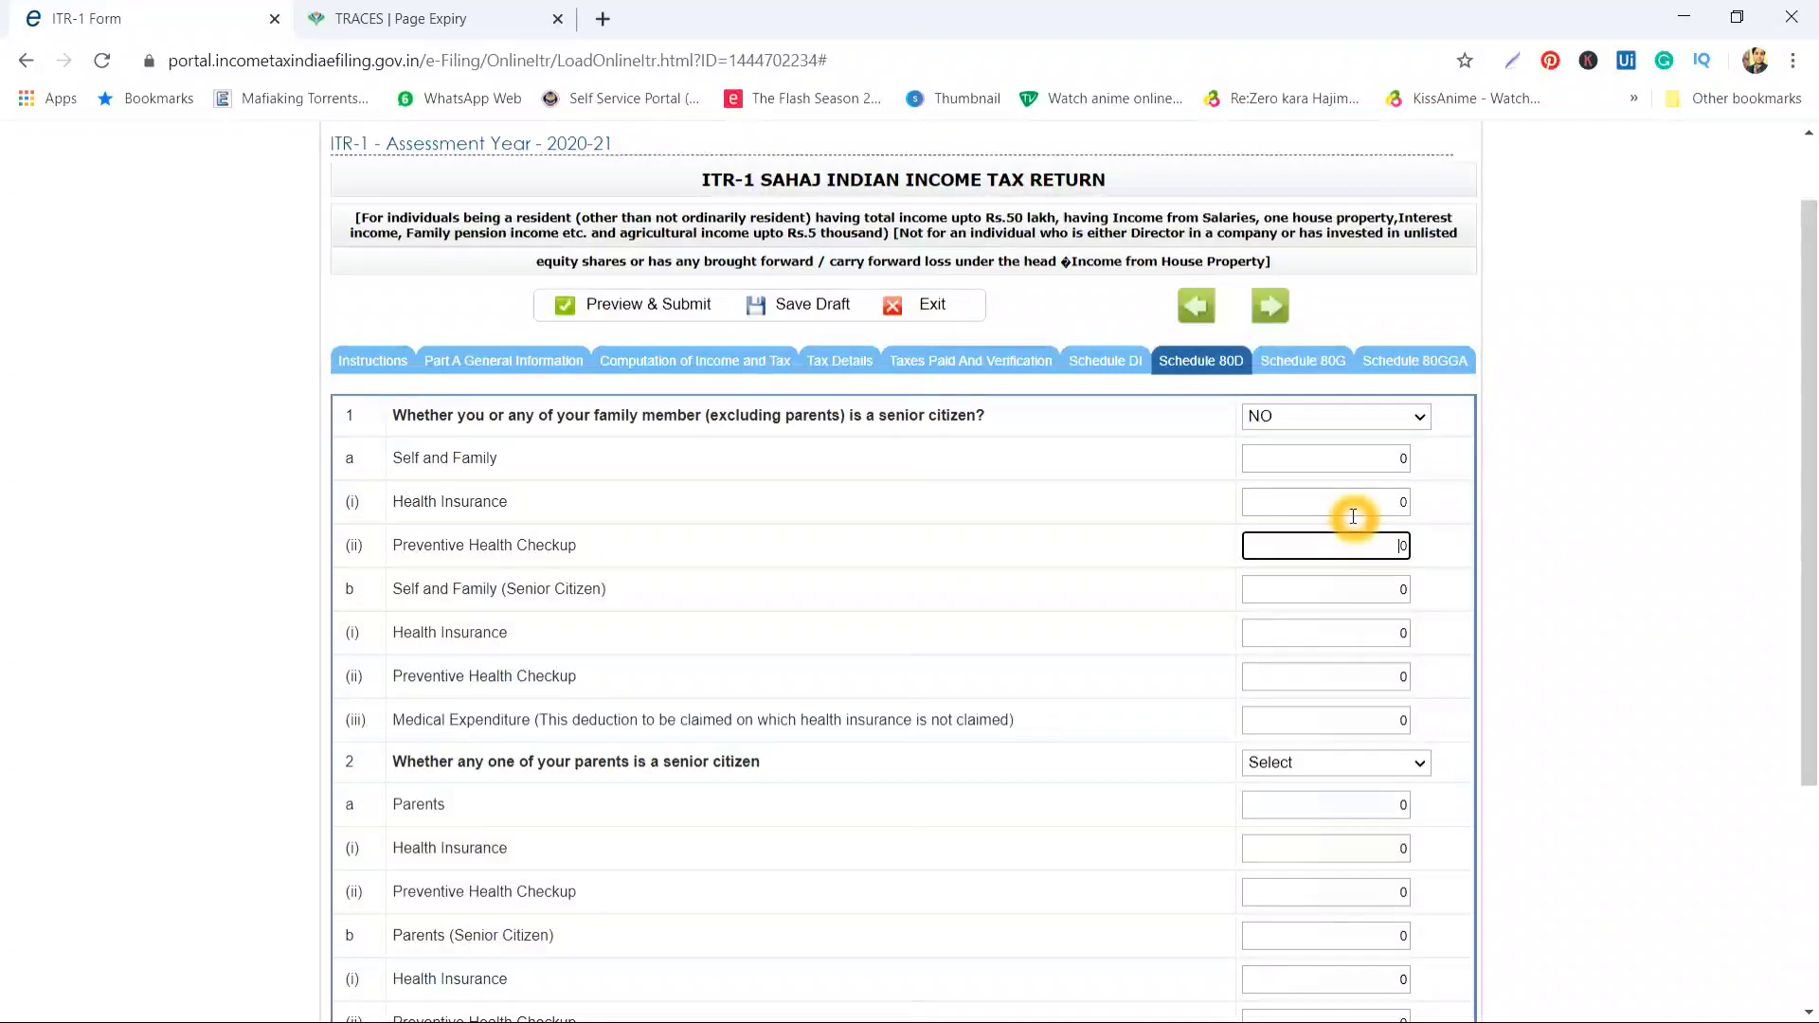
{"action": "left_click", "coordinate": [1353, 505]}
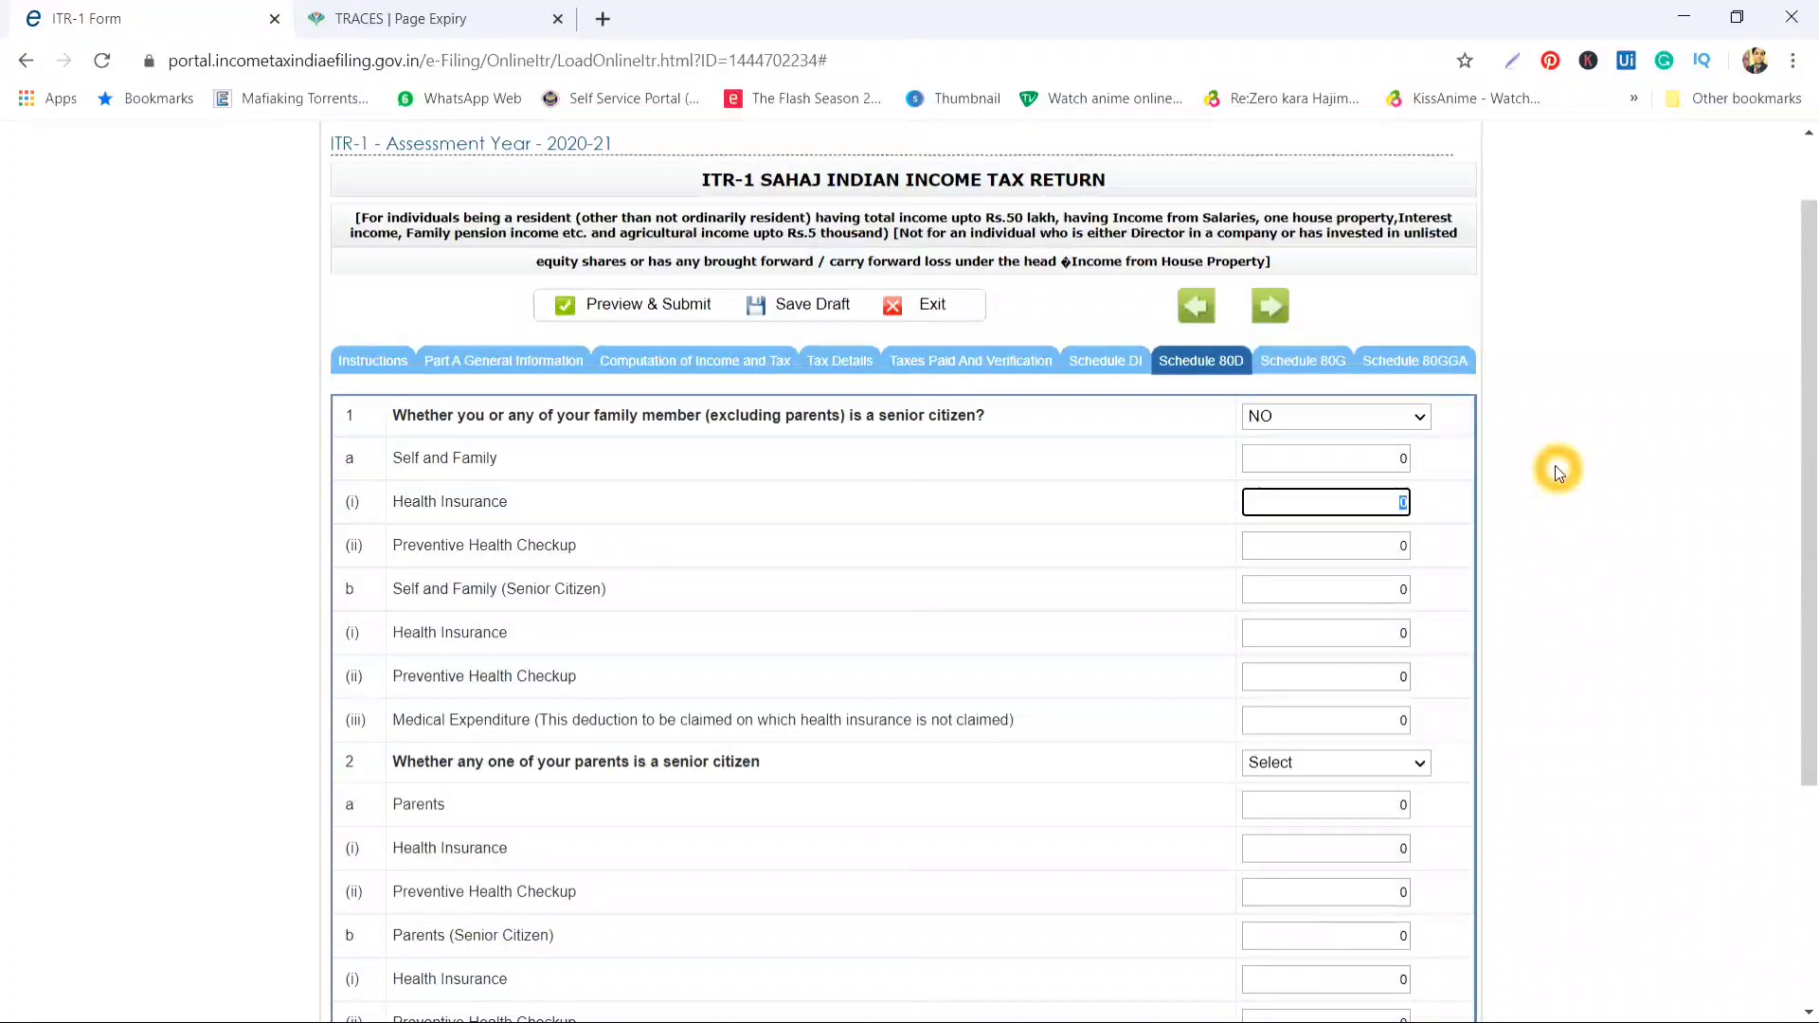
{"action": "type", "text": "30000"}
{"action": "key", "text": "Tab"}
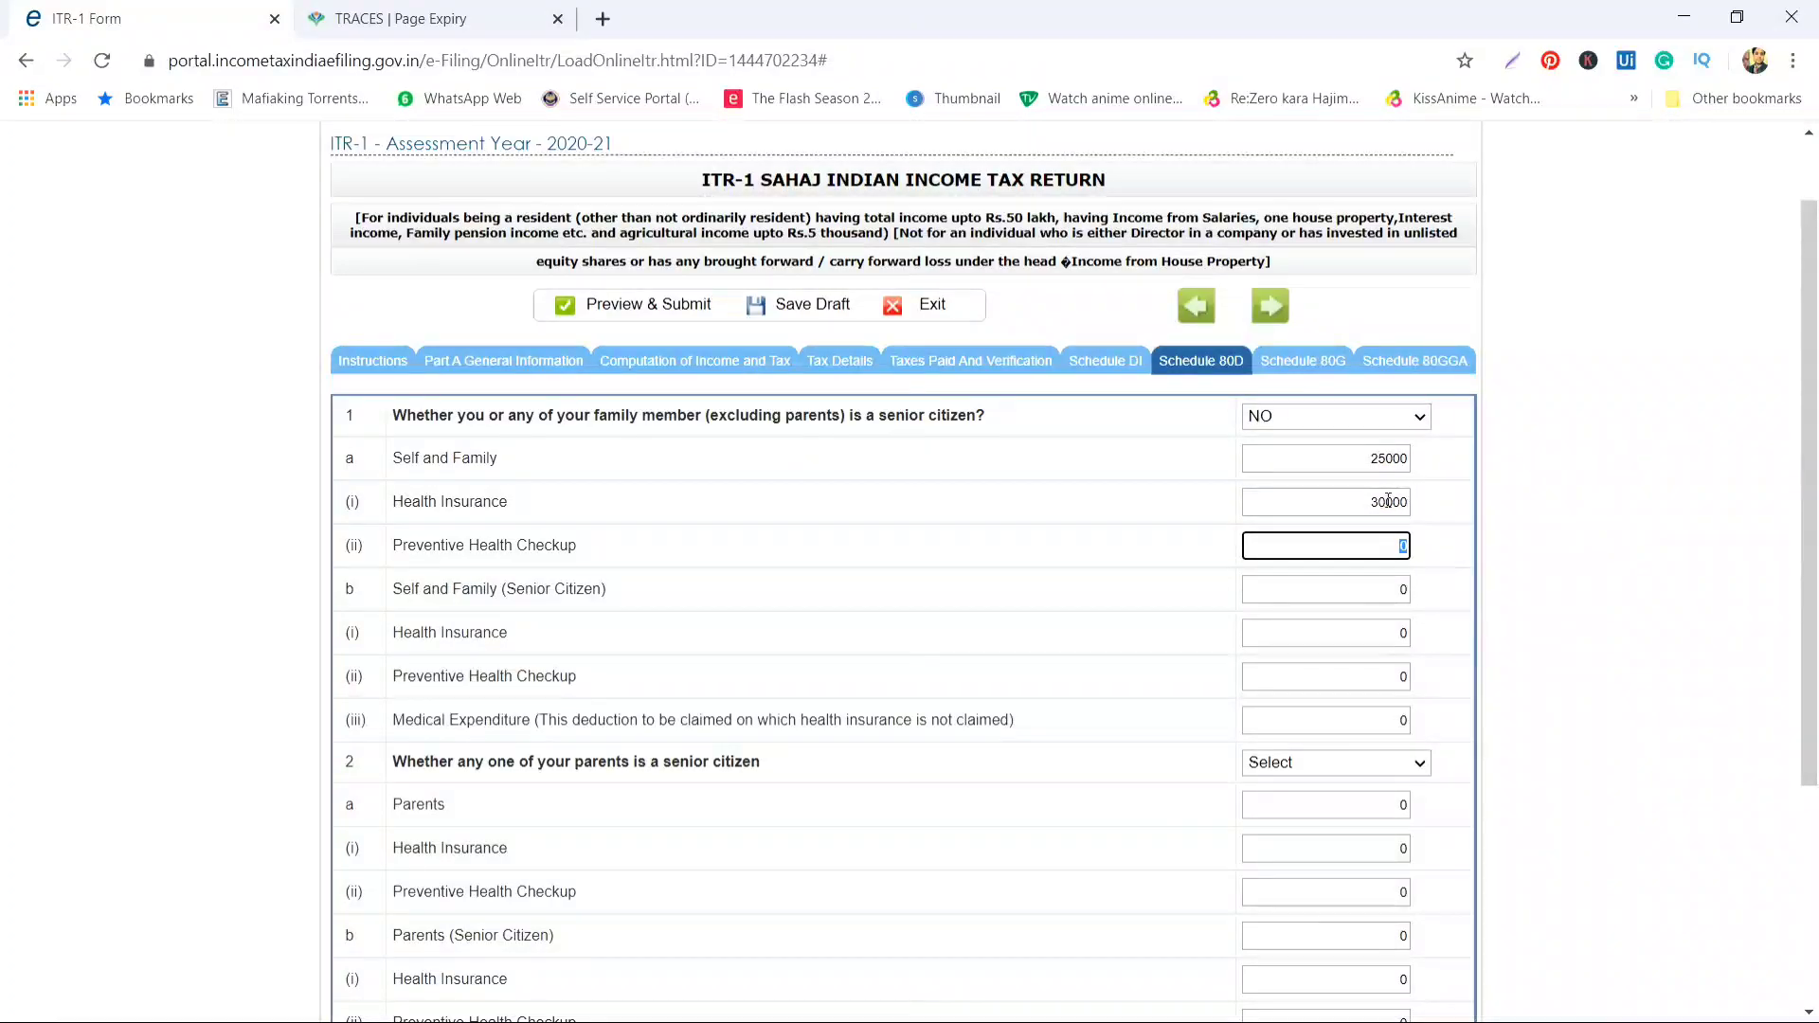
{"action": "left_click", "coordinate": [1381, 463]}
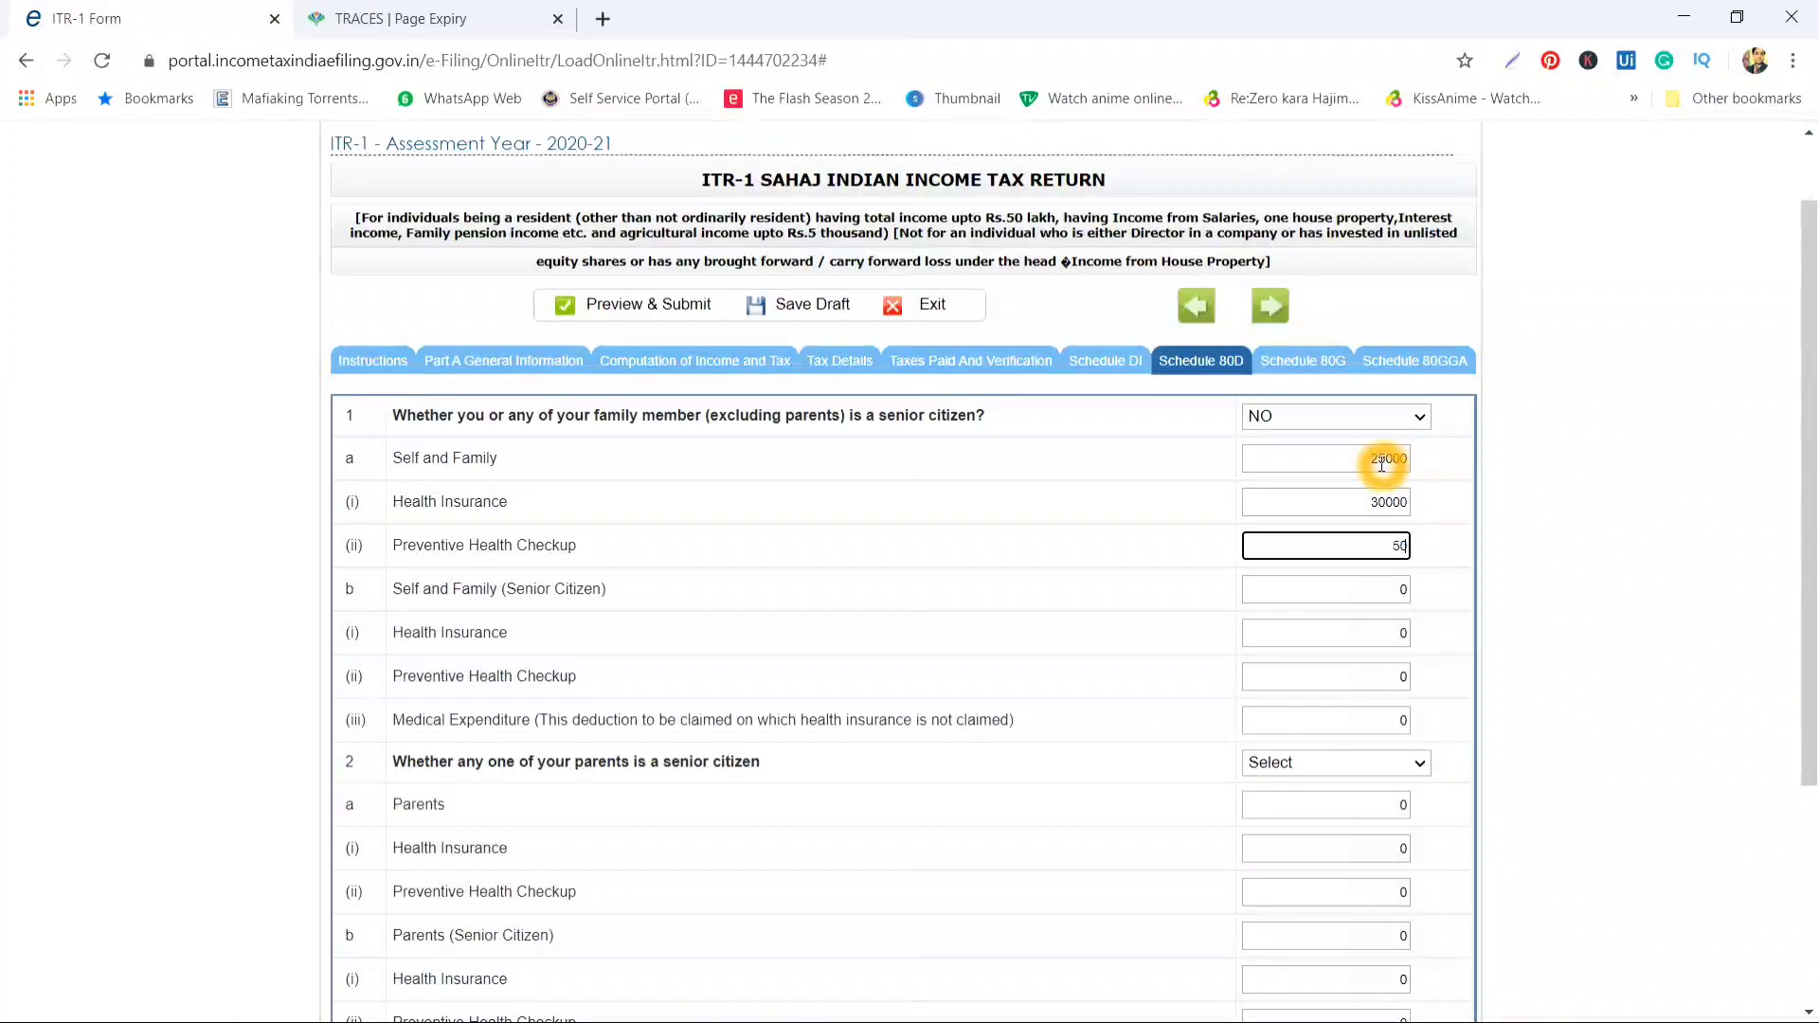
{"action": "key", "text": "Tab"}
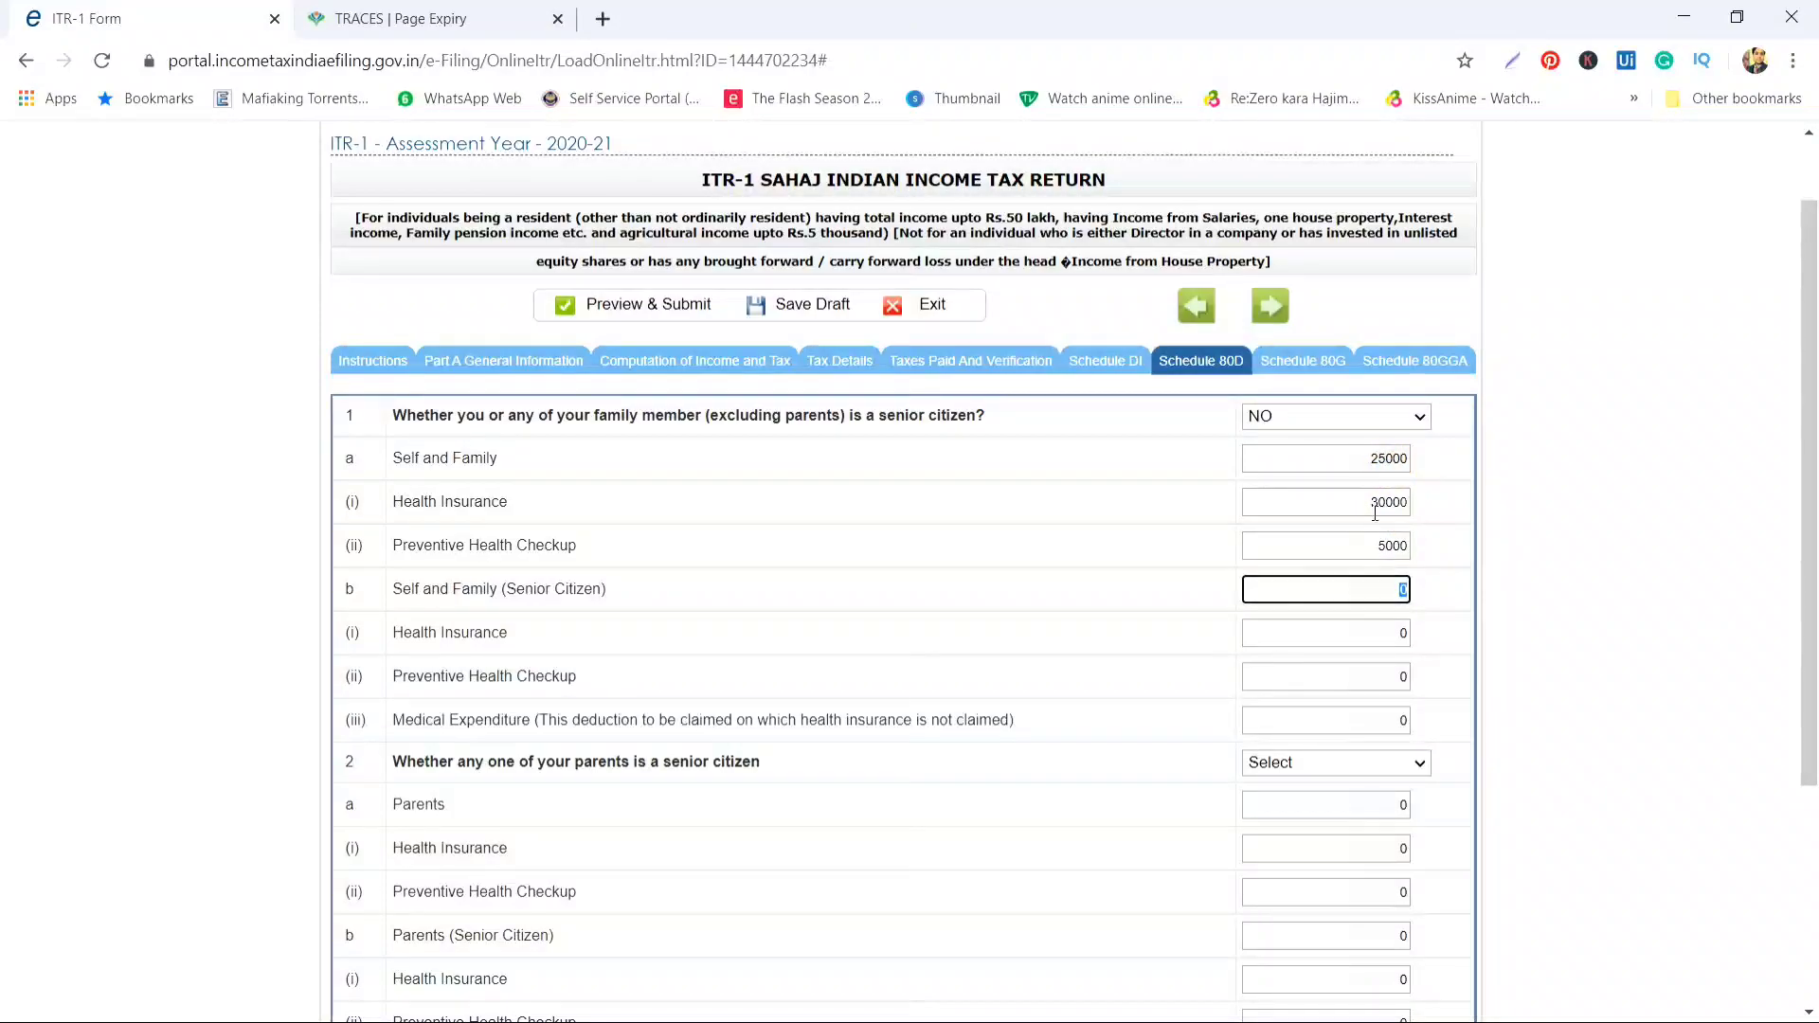
Correct the health insurance premium to 20000, keeping the self-and-family total at 25000
{"action": "left_click", "coordinate": [1368, 453]}
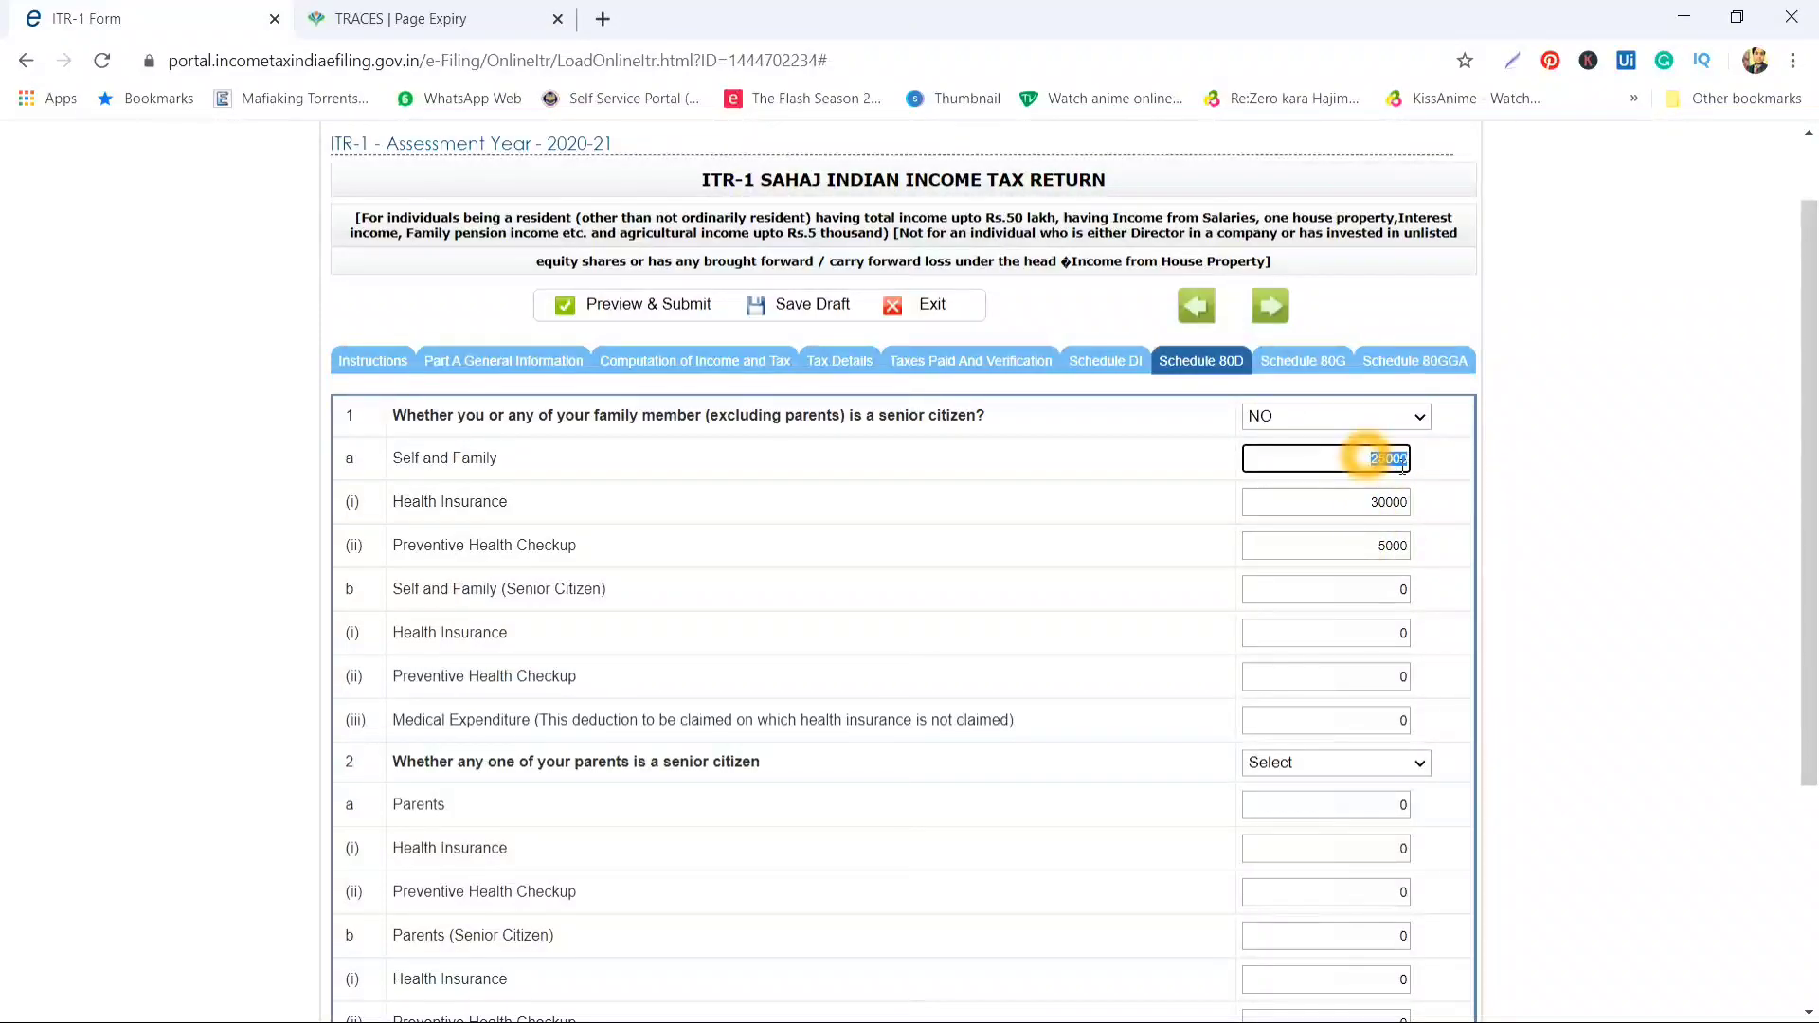
{"action": "left_click", "coordinate": [1373, 513]}
{"action": "type", "text": "20"}
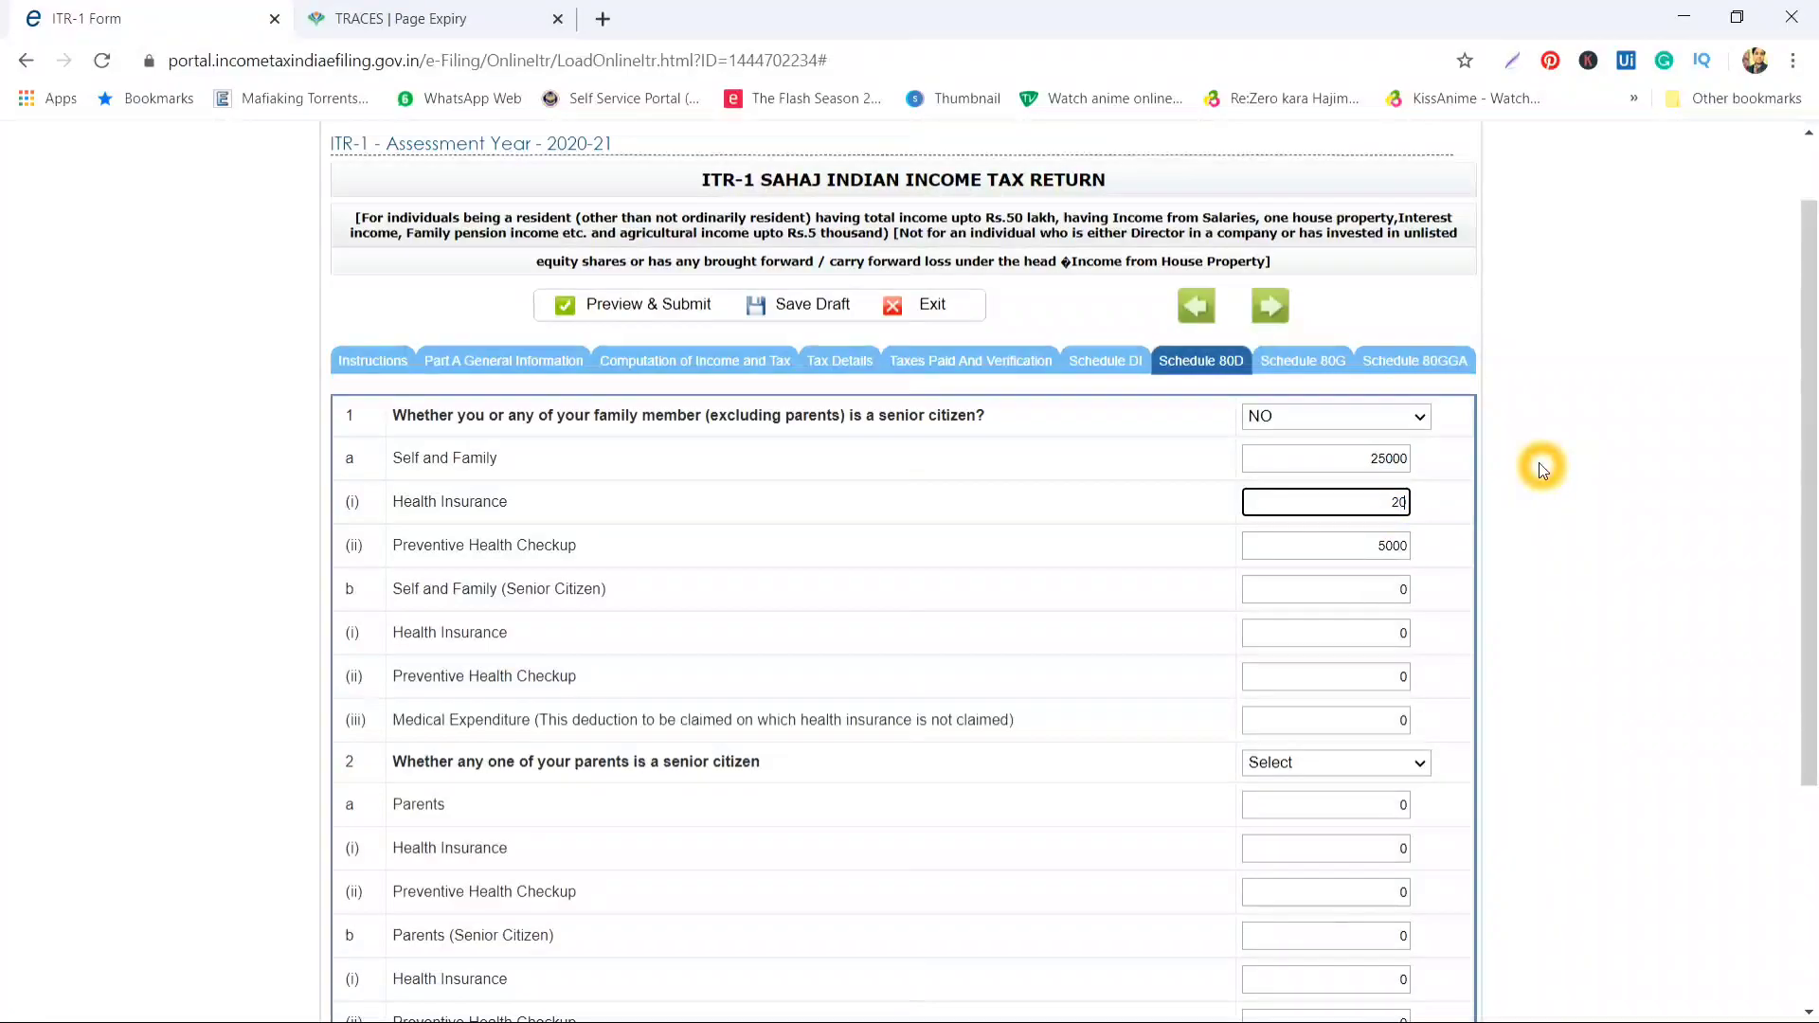
{"action": "type", "text": "000"}
{"action": "key", "text": "Tab"}
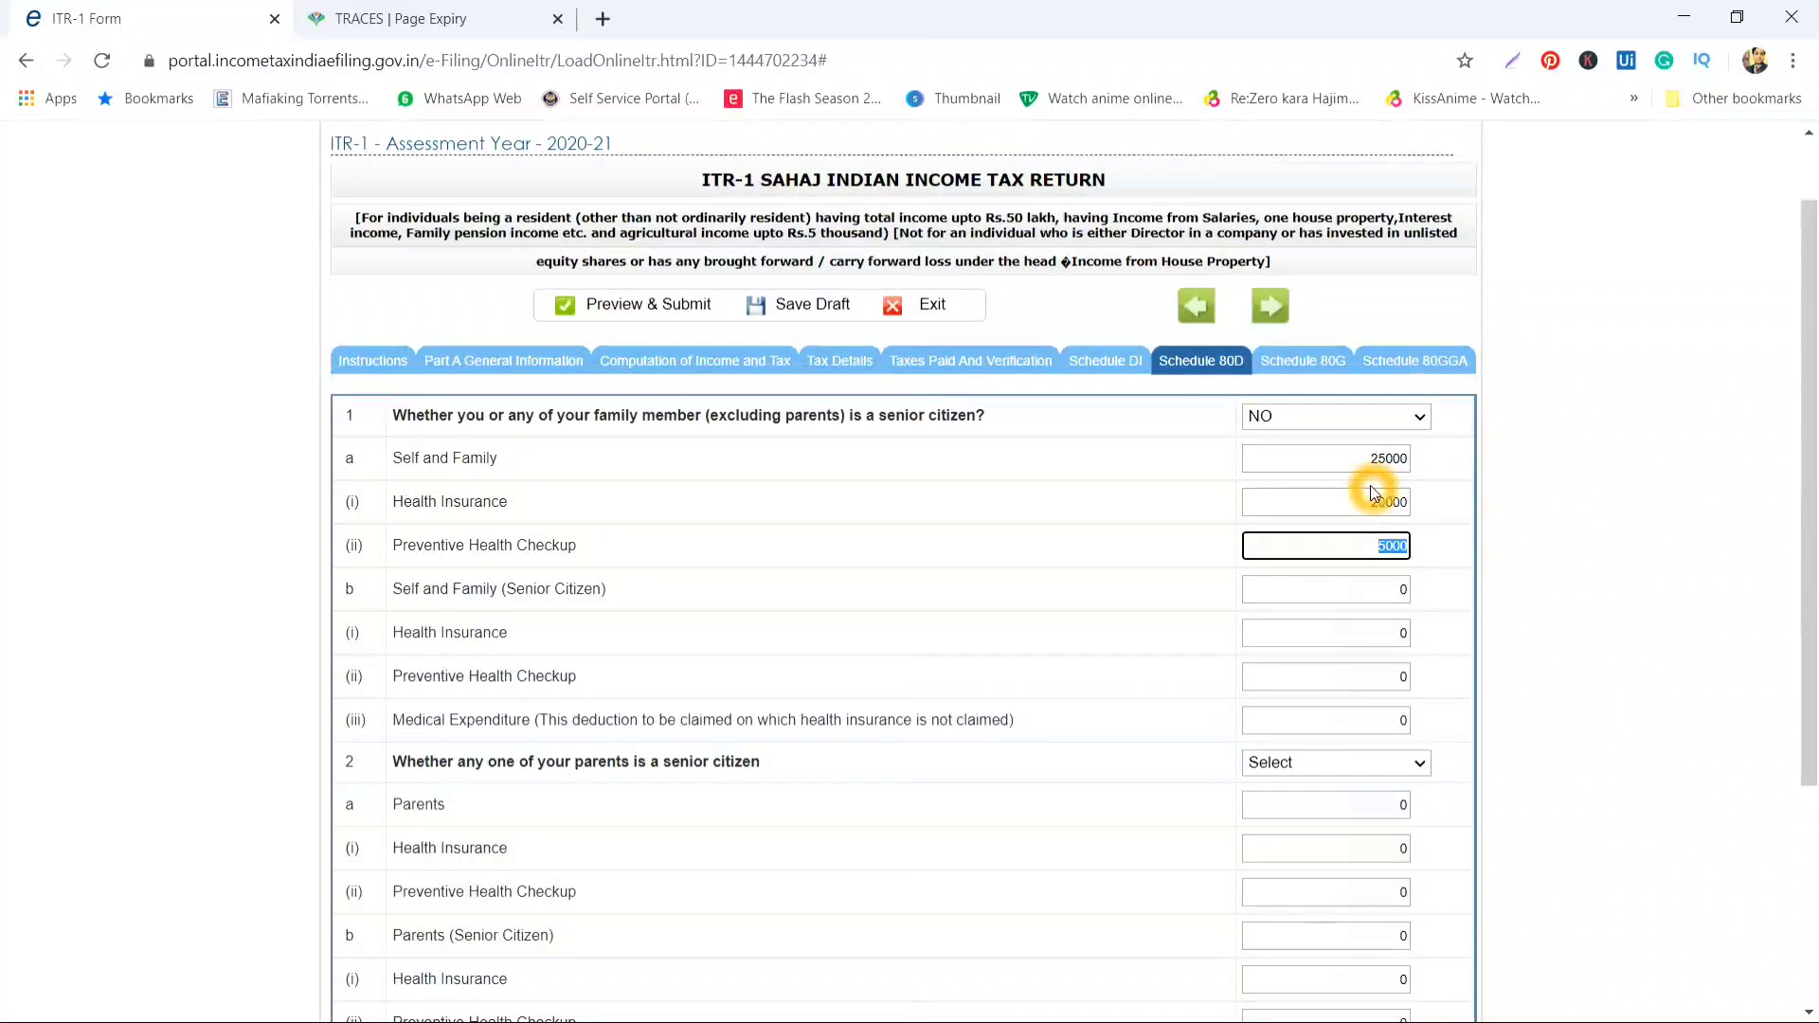
{"action": "left_click", "coordinate": [1405, 427]}
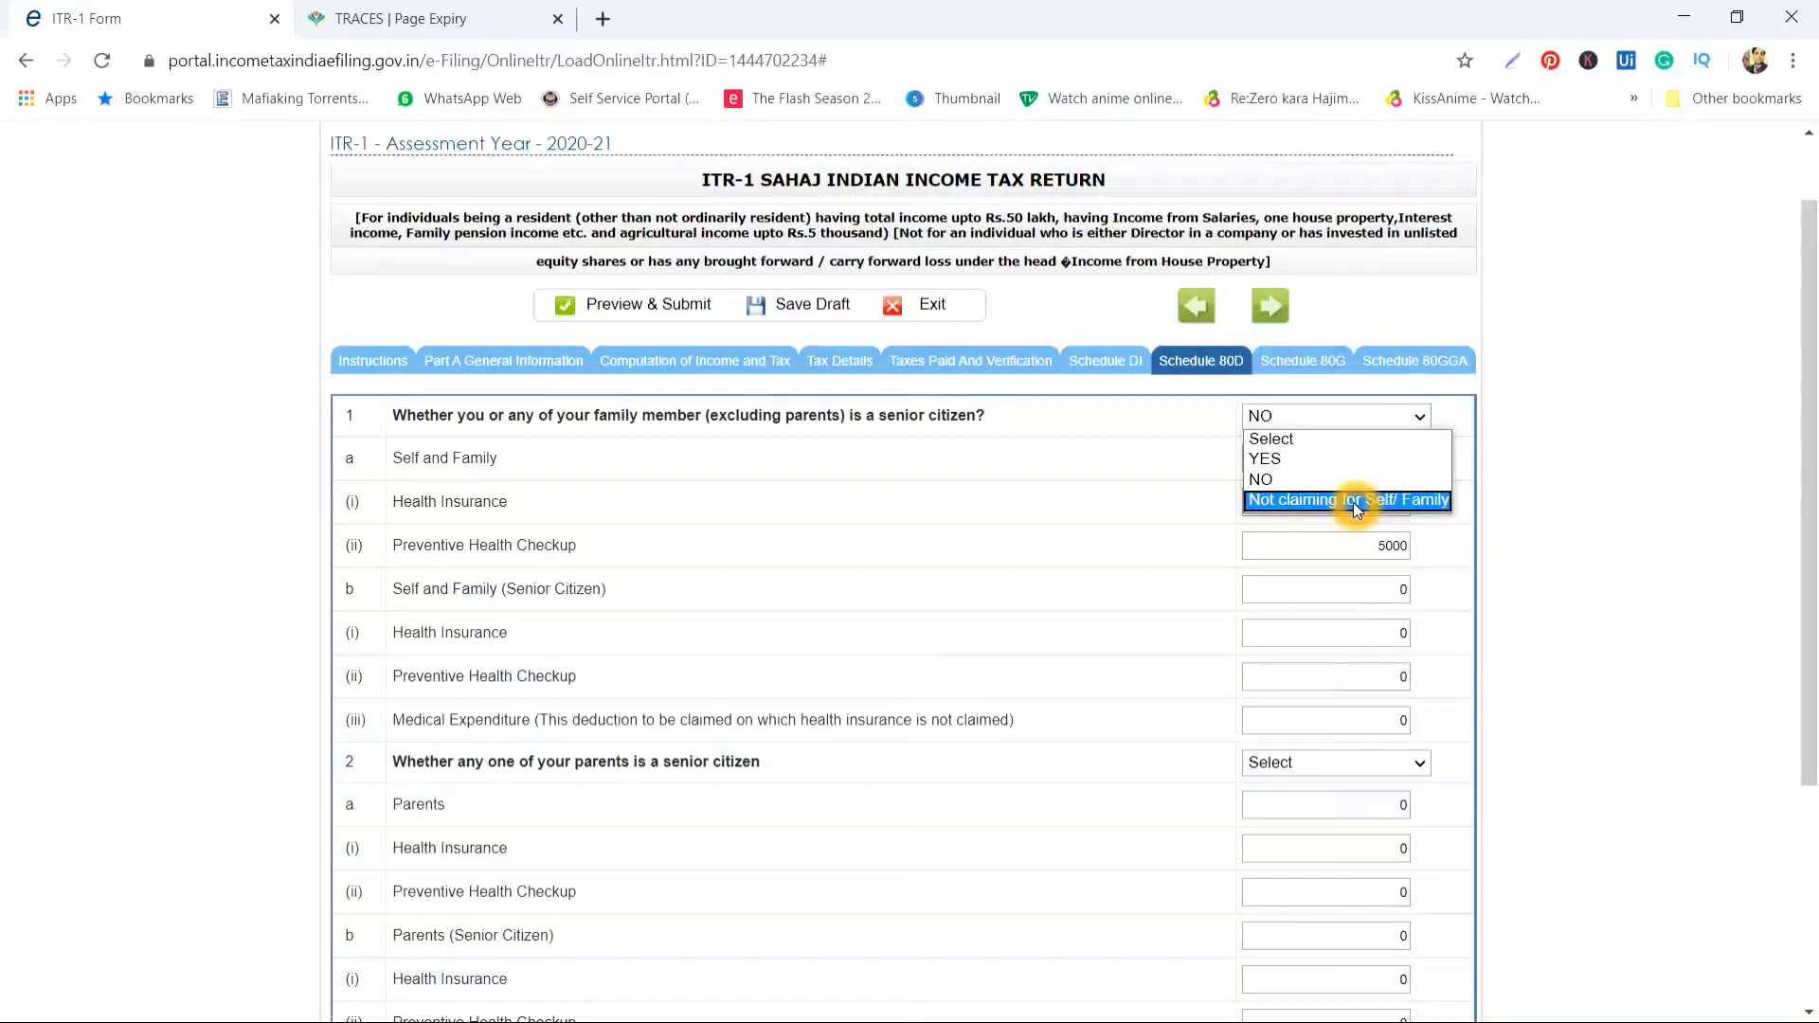
Answer YES to self or family being senior citizens
{"action": "left_click", "coordinate": [1342, 474]}
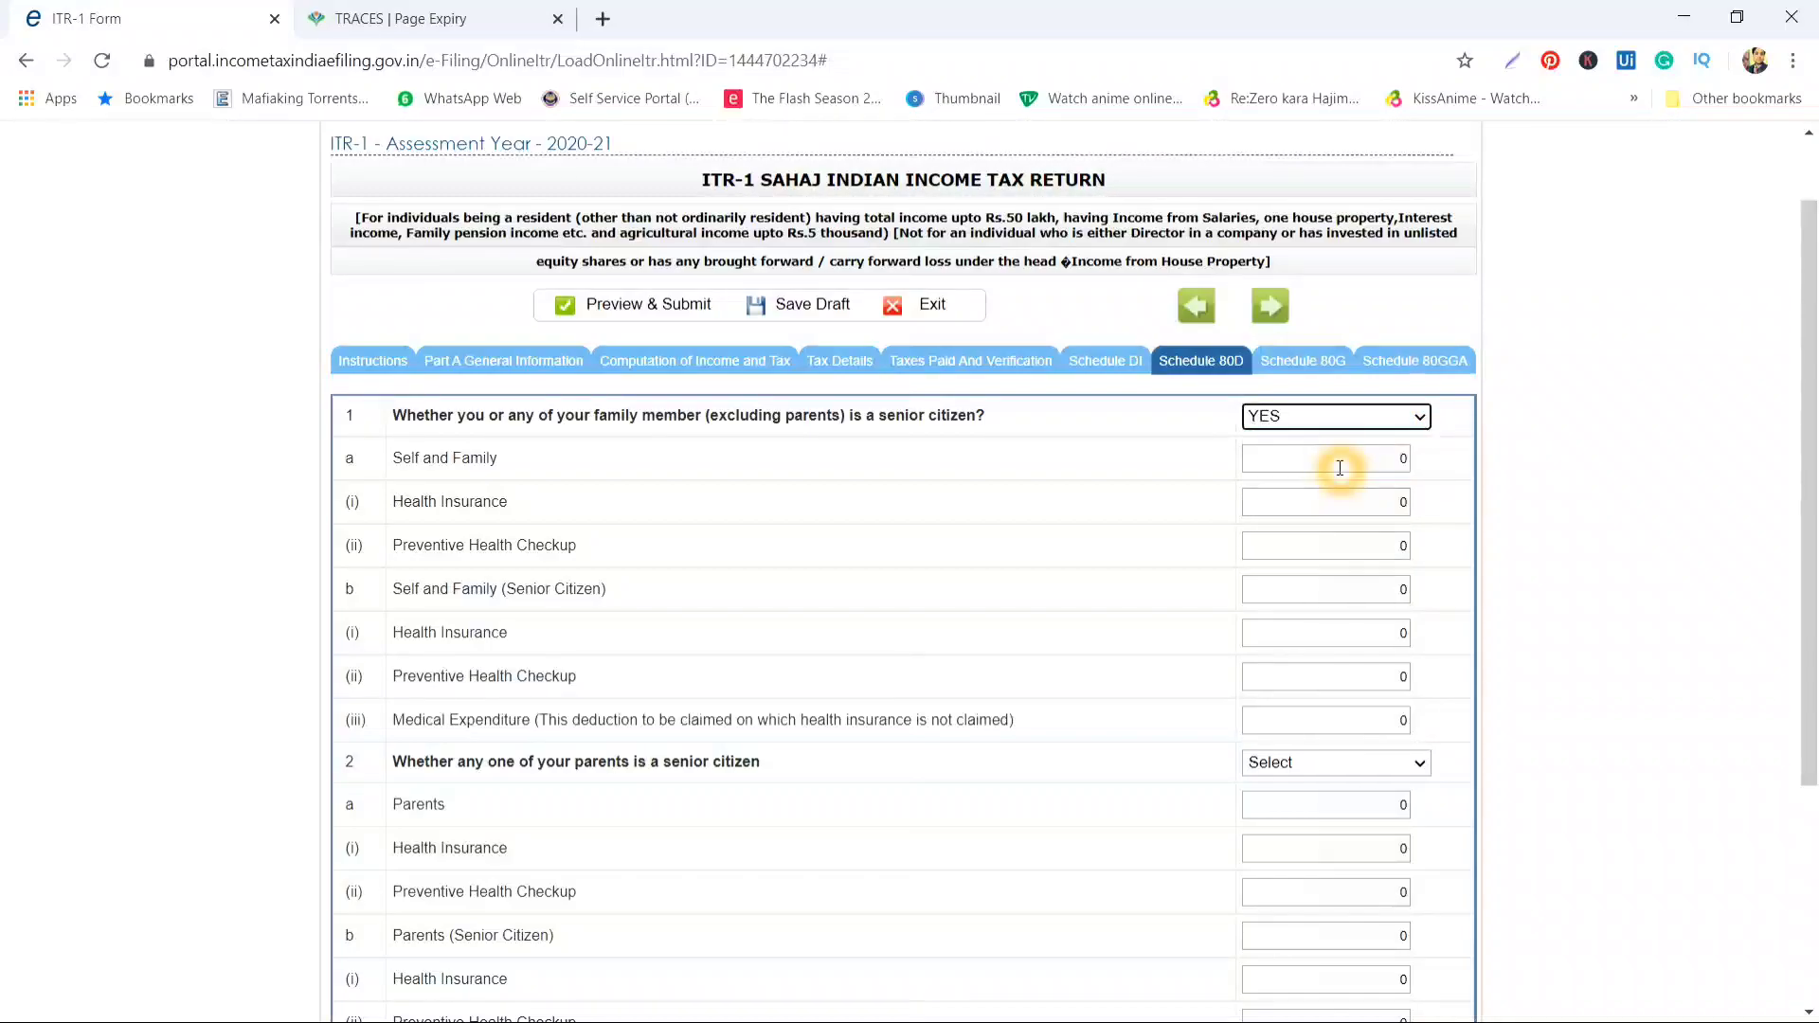
{"action": "left_click", "coordinate": [1341, 648]}
{"action": "left_click", "coordinate": [1343, 704]}
{"action": "scroll", "coordinate": [1342, 568], "scroll_direction": "down", "scroll_amount": 1}
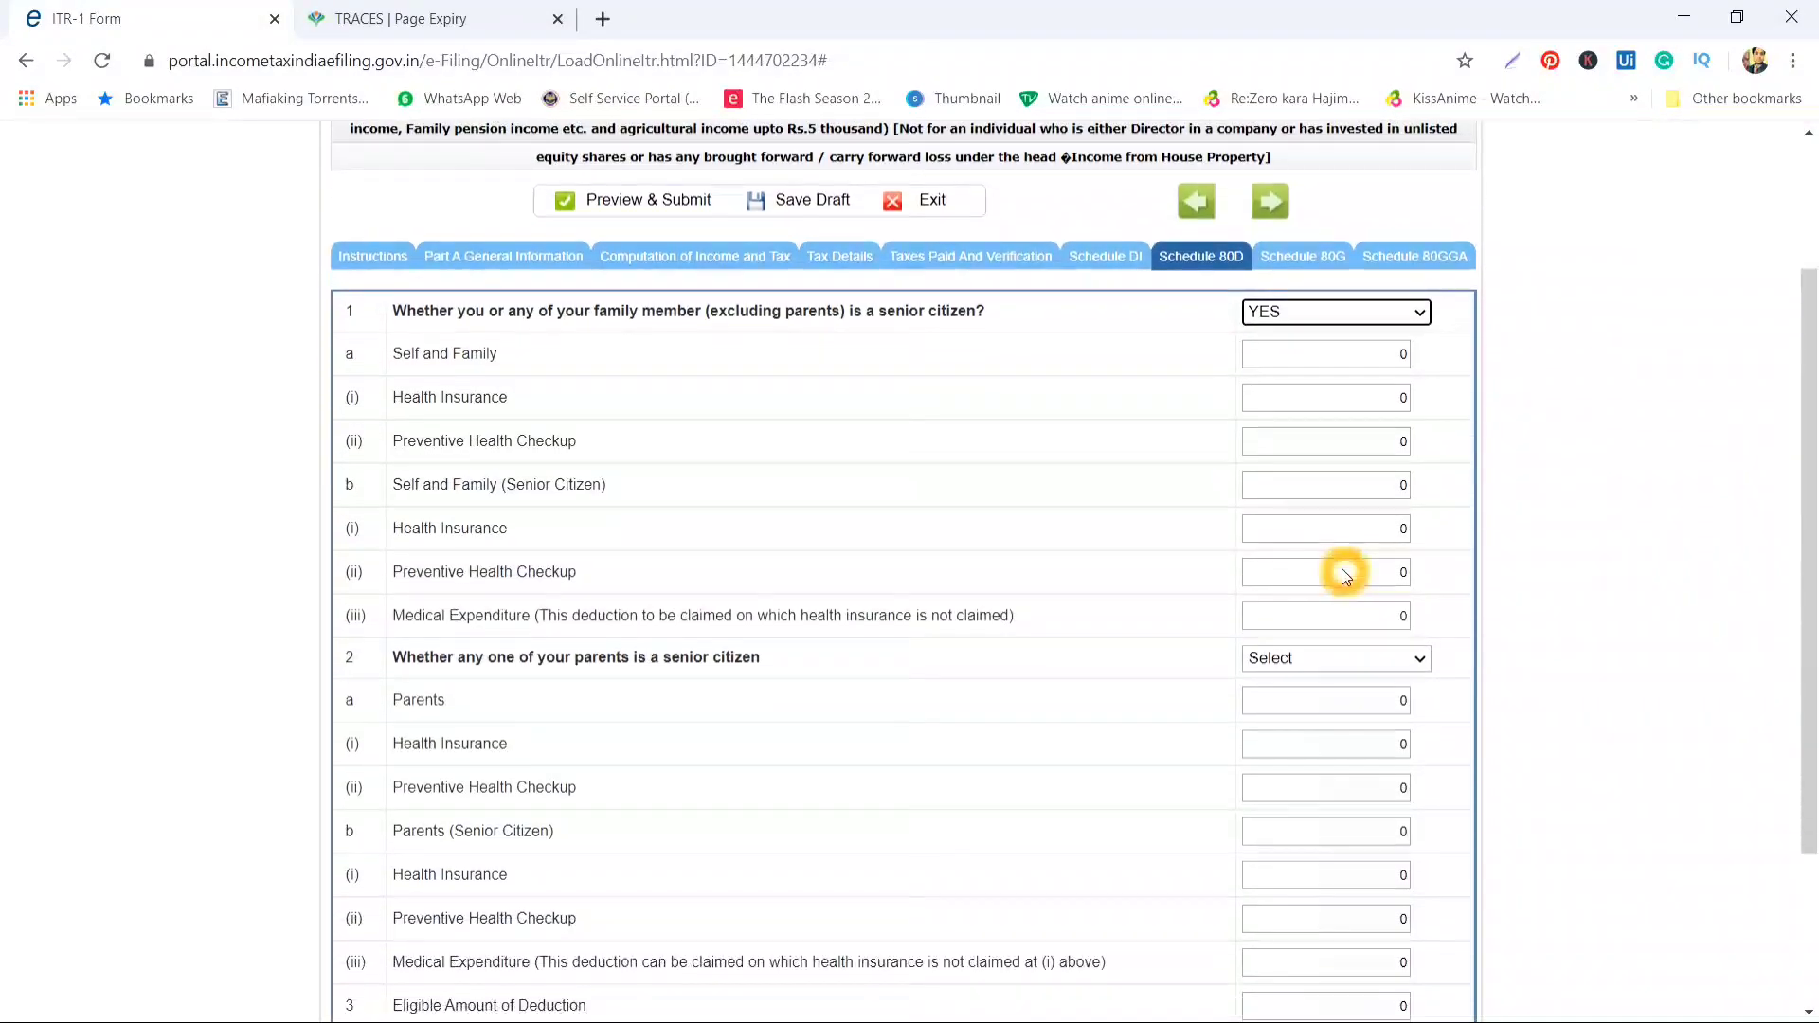
{"action": "left_click", "coordinate": [1429, 658]}
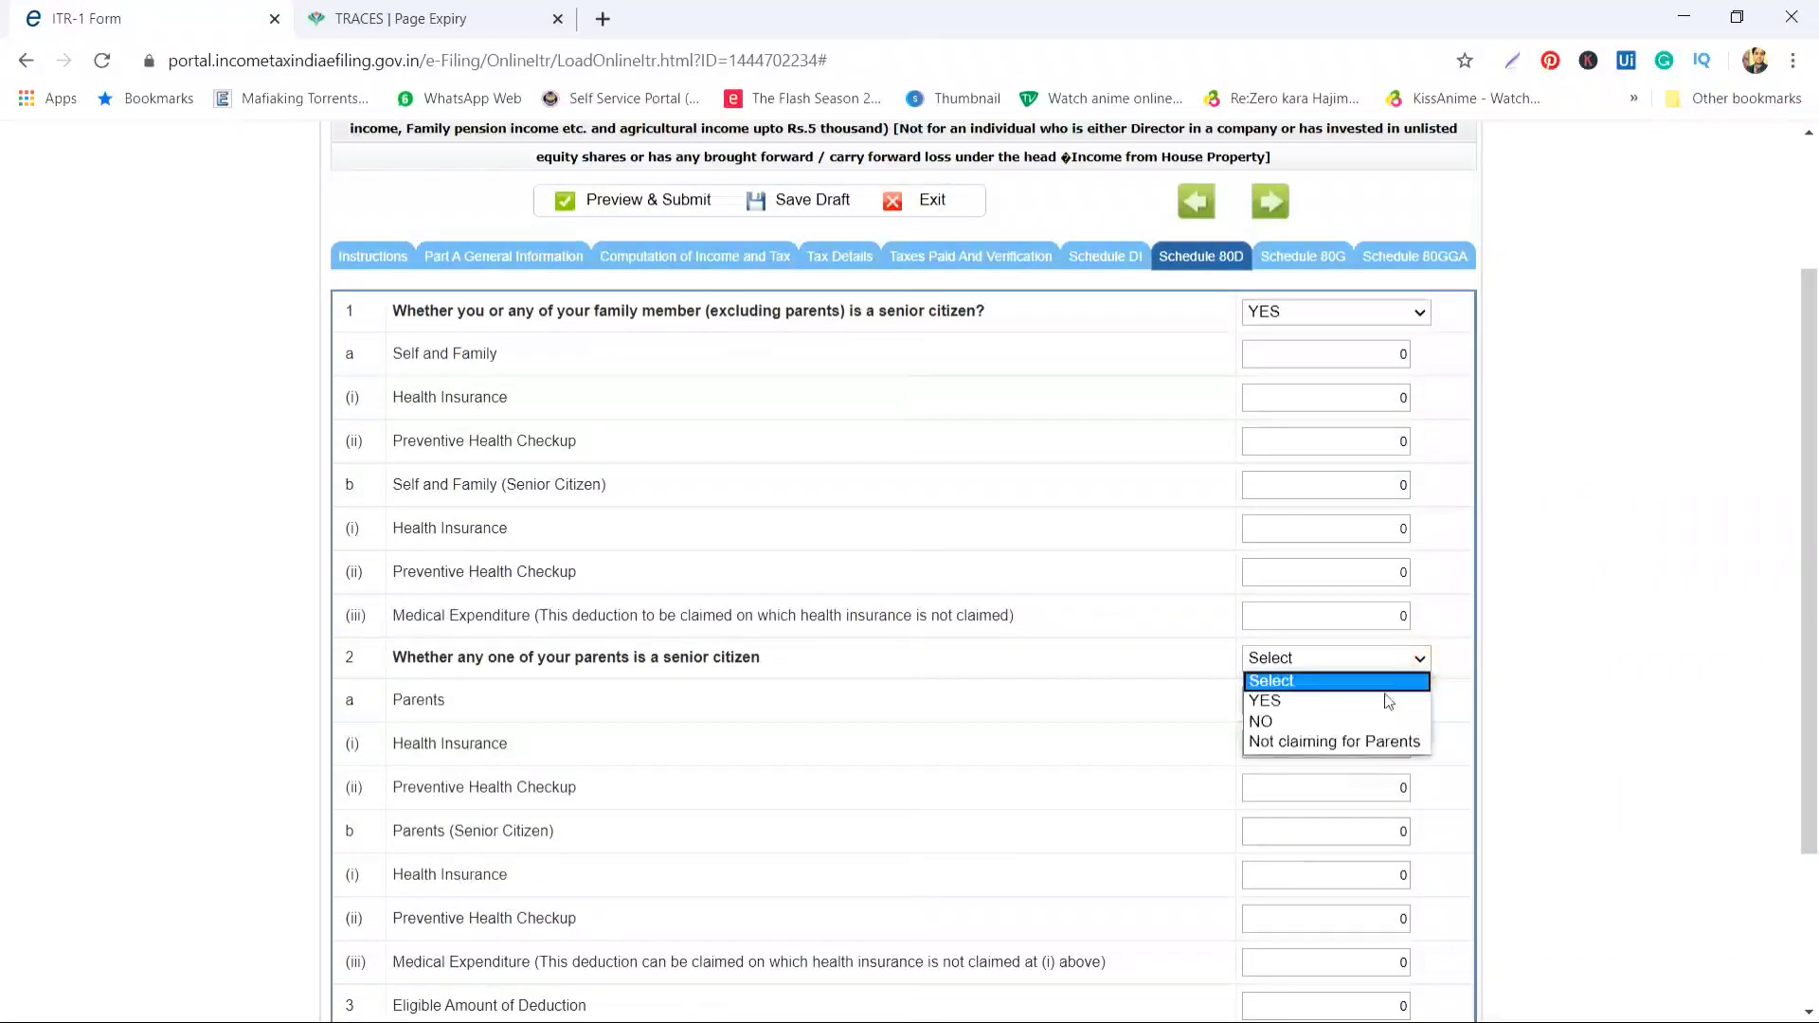
{"action": "left_click", "coordinate": [1148, 823]}
{"action": "scroll", "coordinate": [1148, 823], "scroll_direction": "down", "scroll_amount": 3}
{"action": "left_click", "coordinate": [1325, 655]}
{"action": "scroll", "coordinate": [1324, 652], "scroll_direction": "up", "scroll_amount": 2}
{"action": "left_click", "coordinate": [1279, 362]}
{"action": "left_click", "coordinate": [1327, 617]}
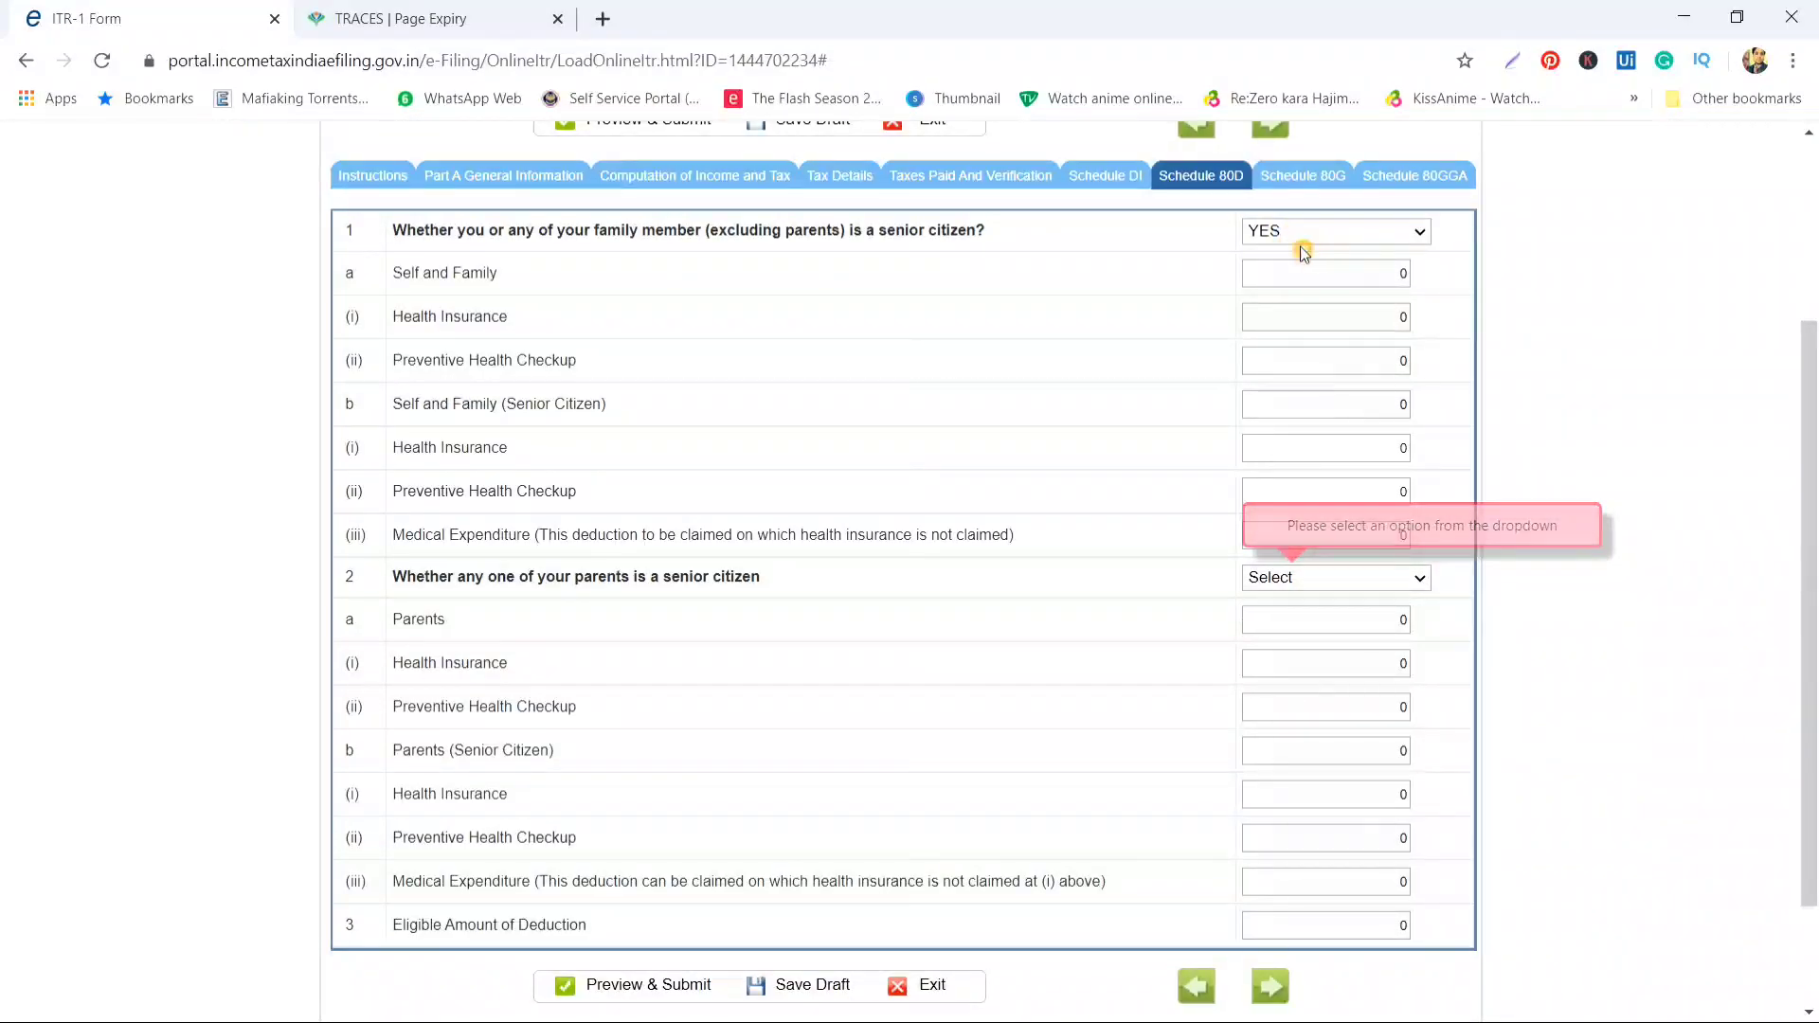
Mark parents as senior citizens with 55000 health insurance, giving a 50000 eligible deduction
{"action": "left_click", "coordinate": [1349, 668]}
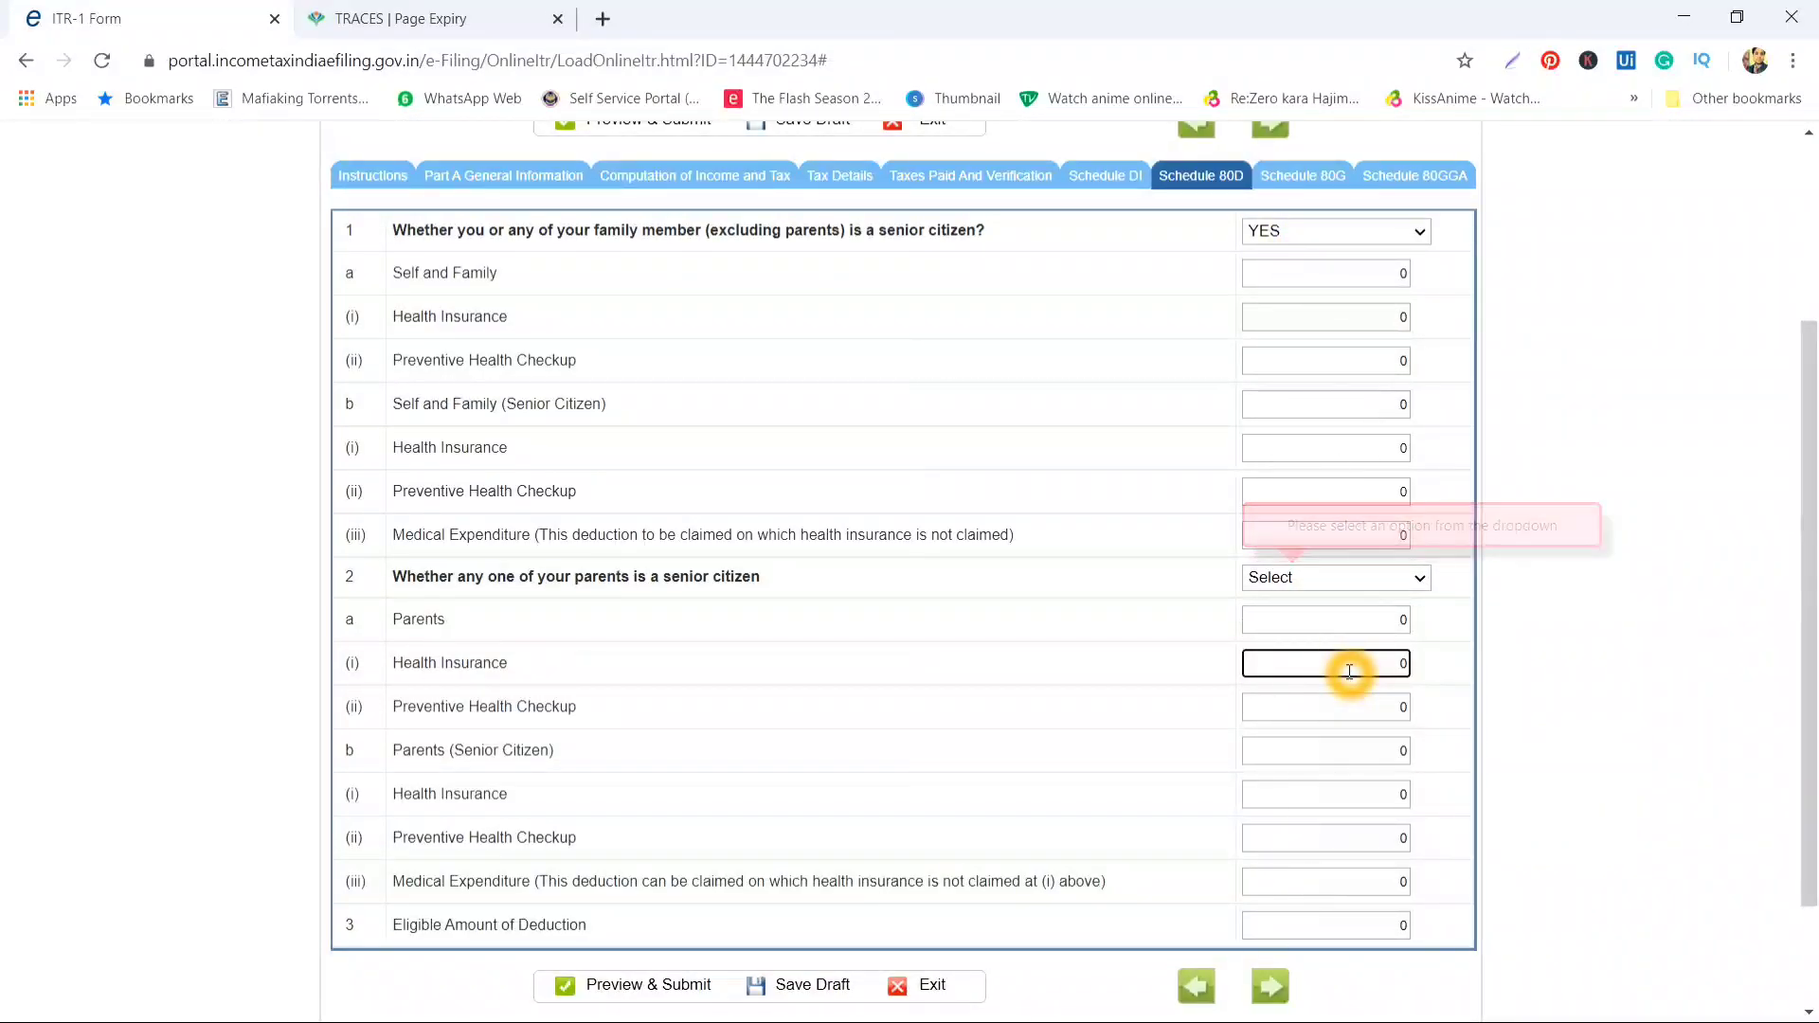
{"action": "left_click", "coordinate": [1331, 587]}
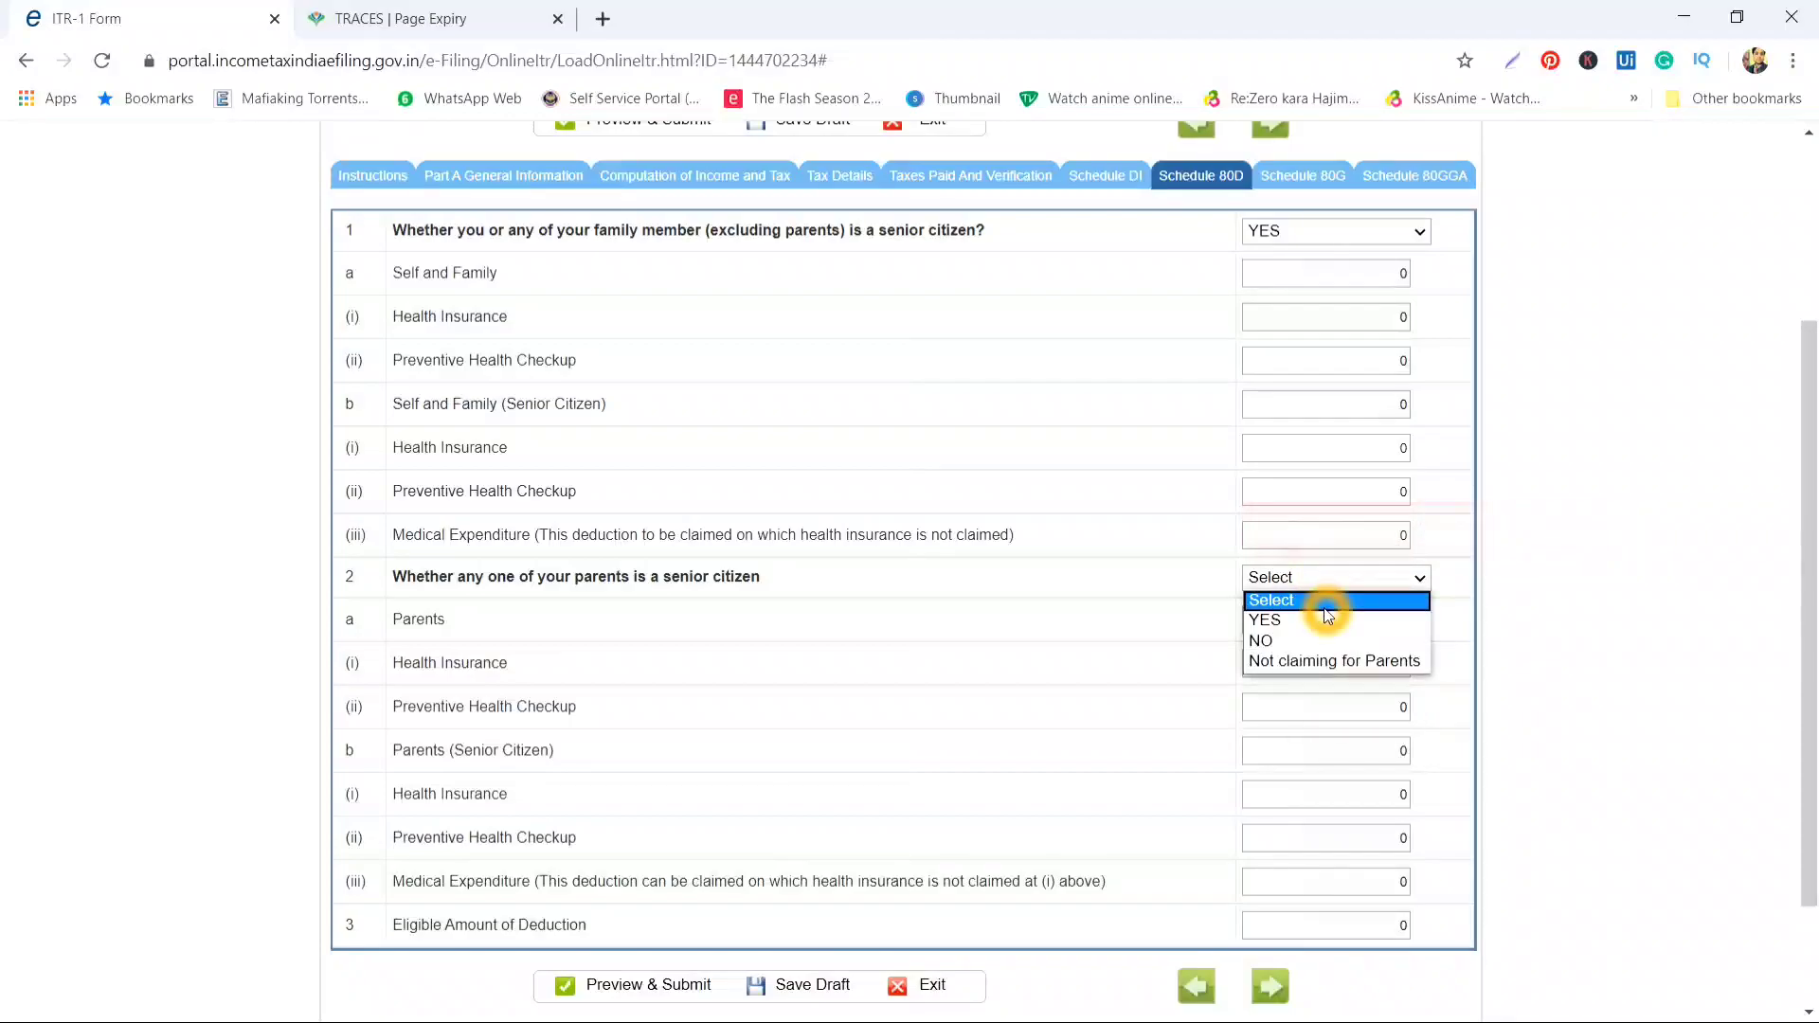
{"action": "left_click", "coordinate": [1323, 624]}
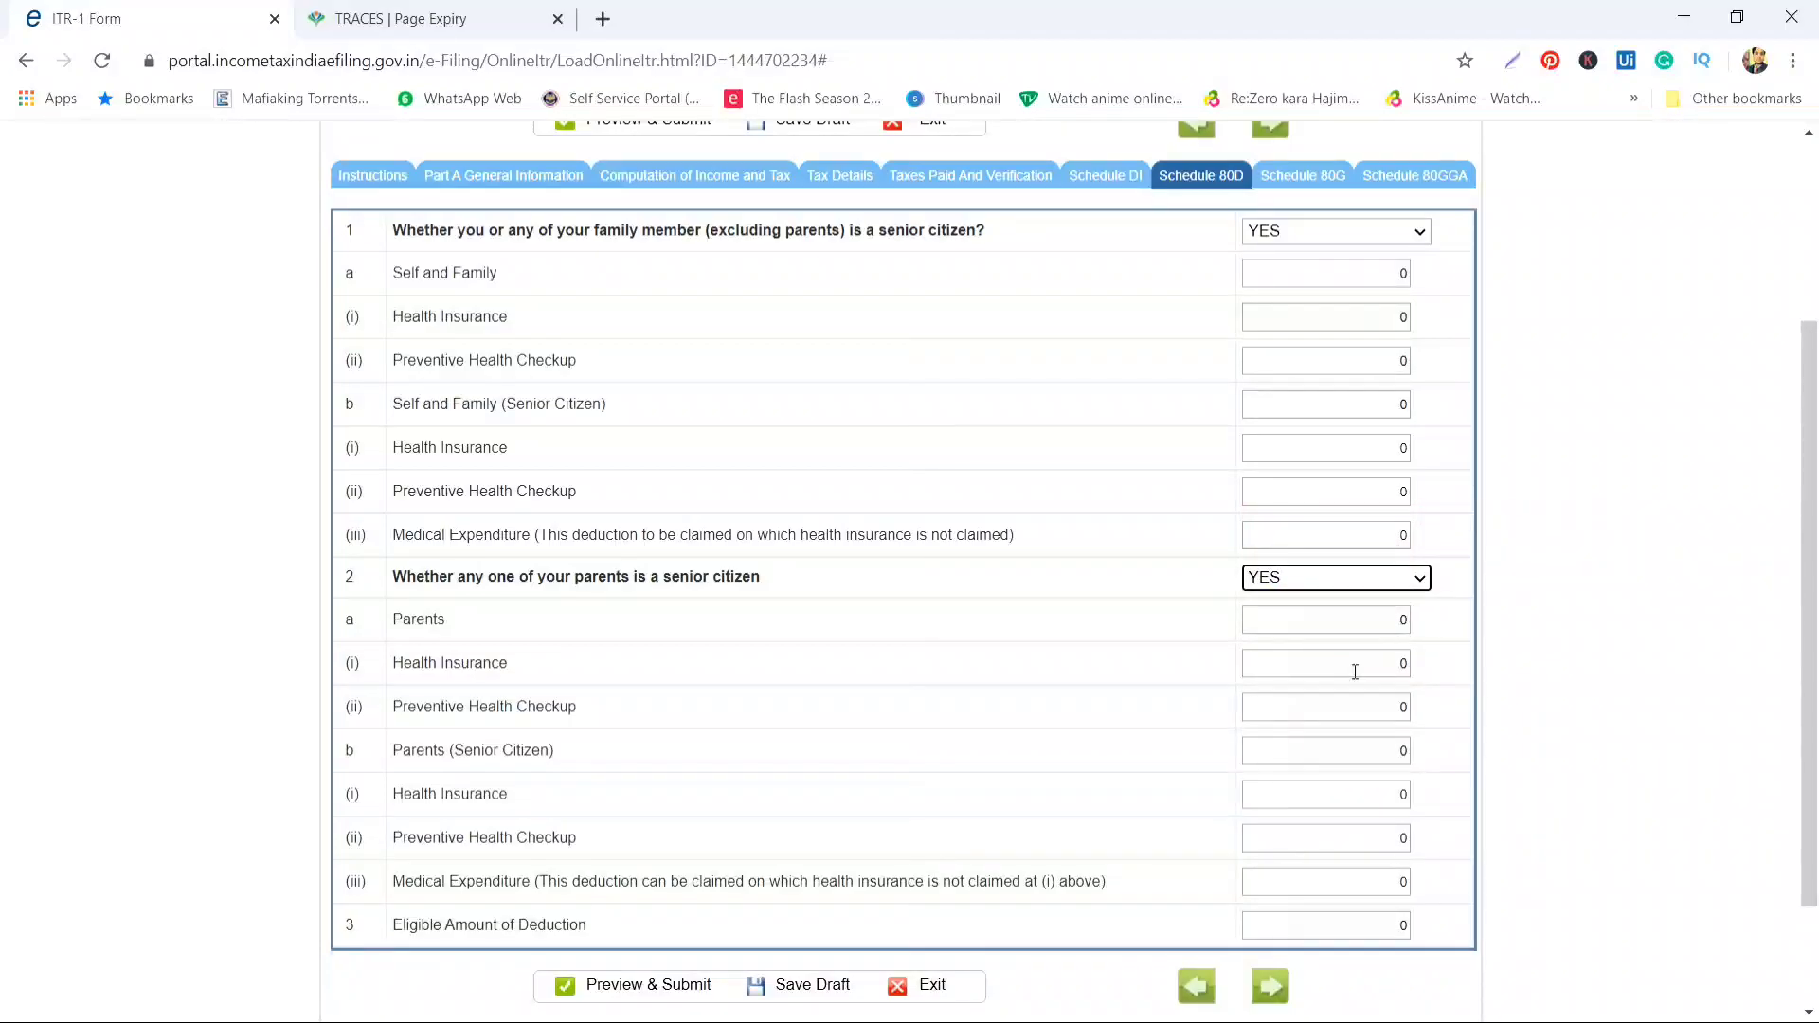
{"action": "left_click", "coordinate": [1371, 795]}
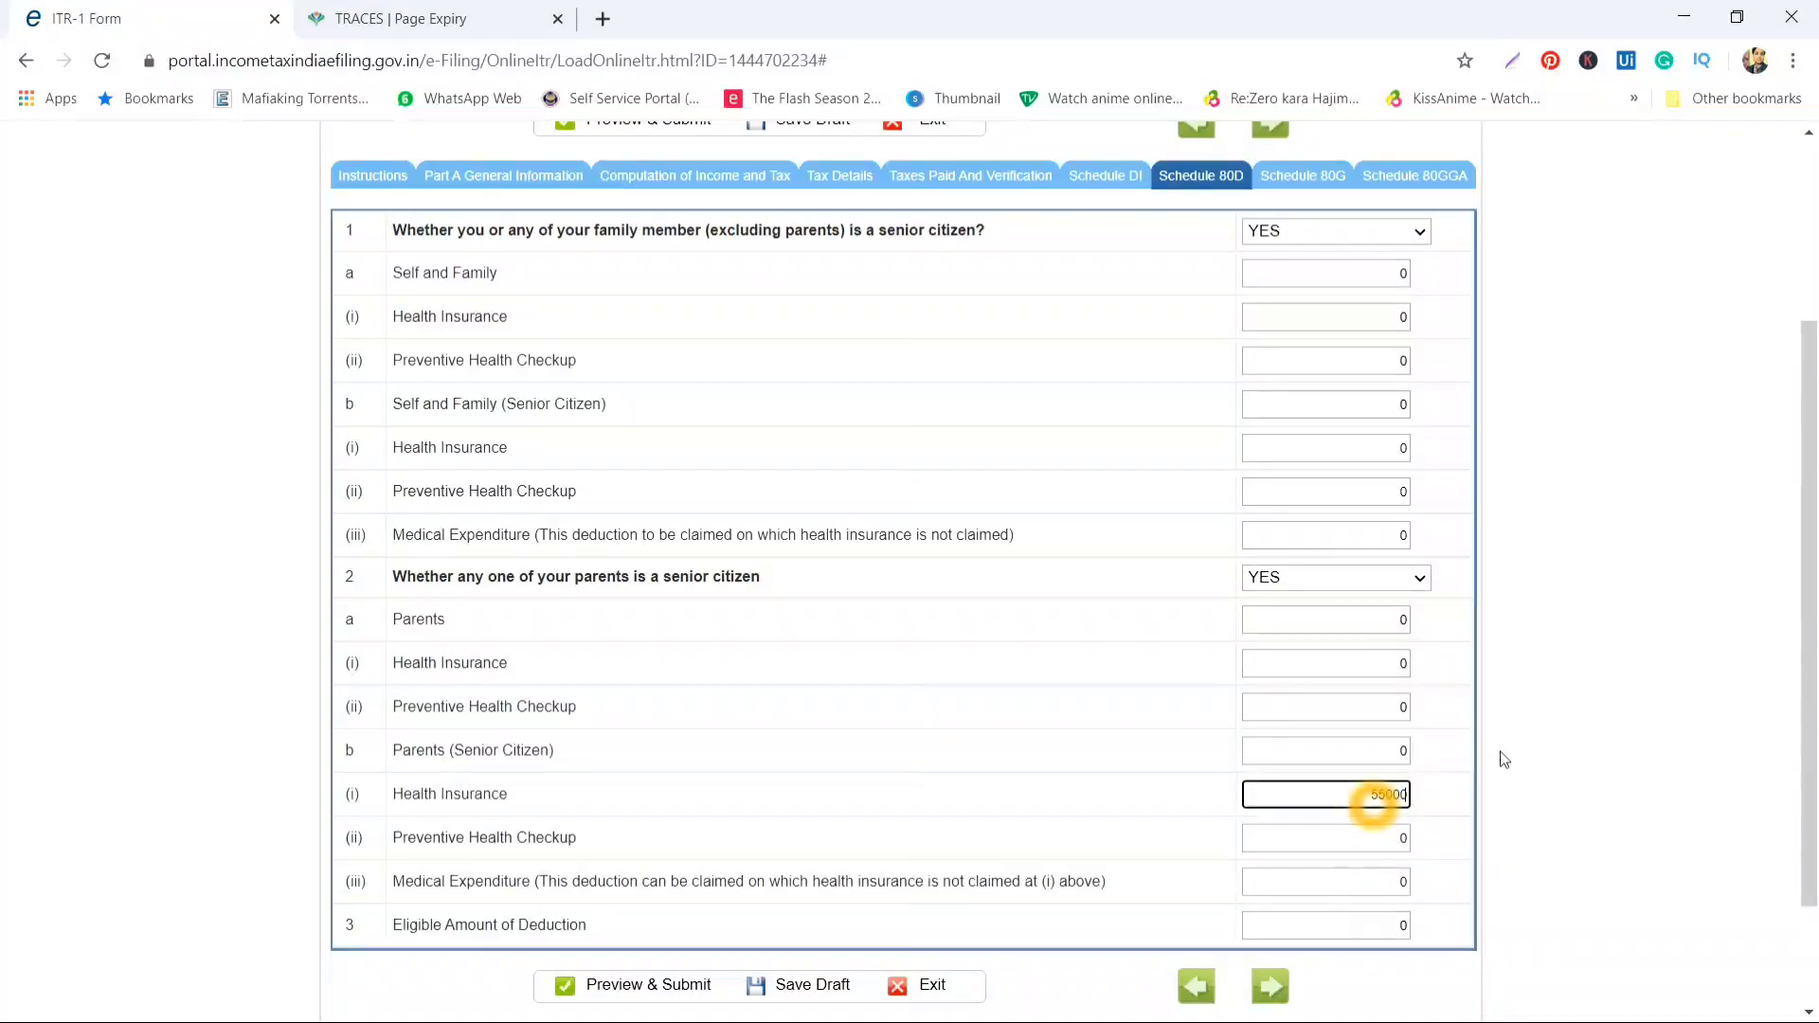
{"action": "key", "text": "Tab"}
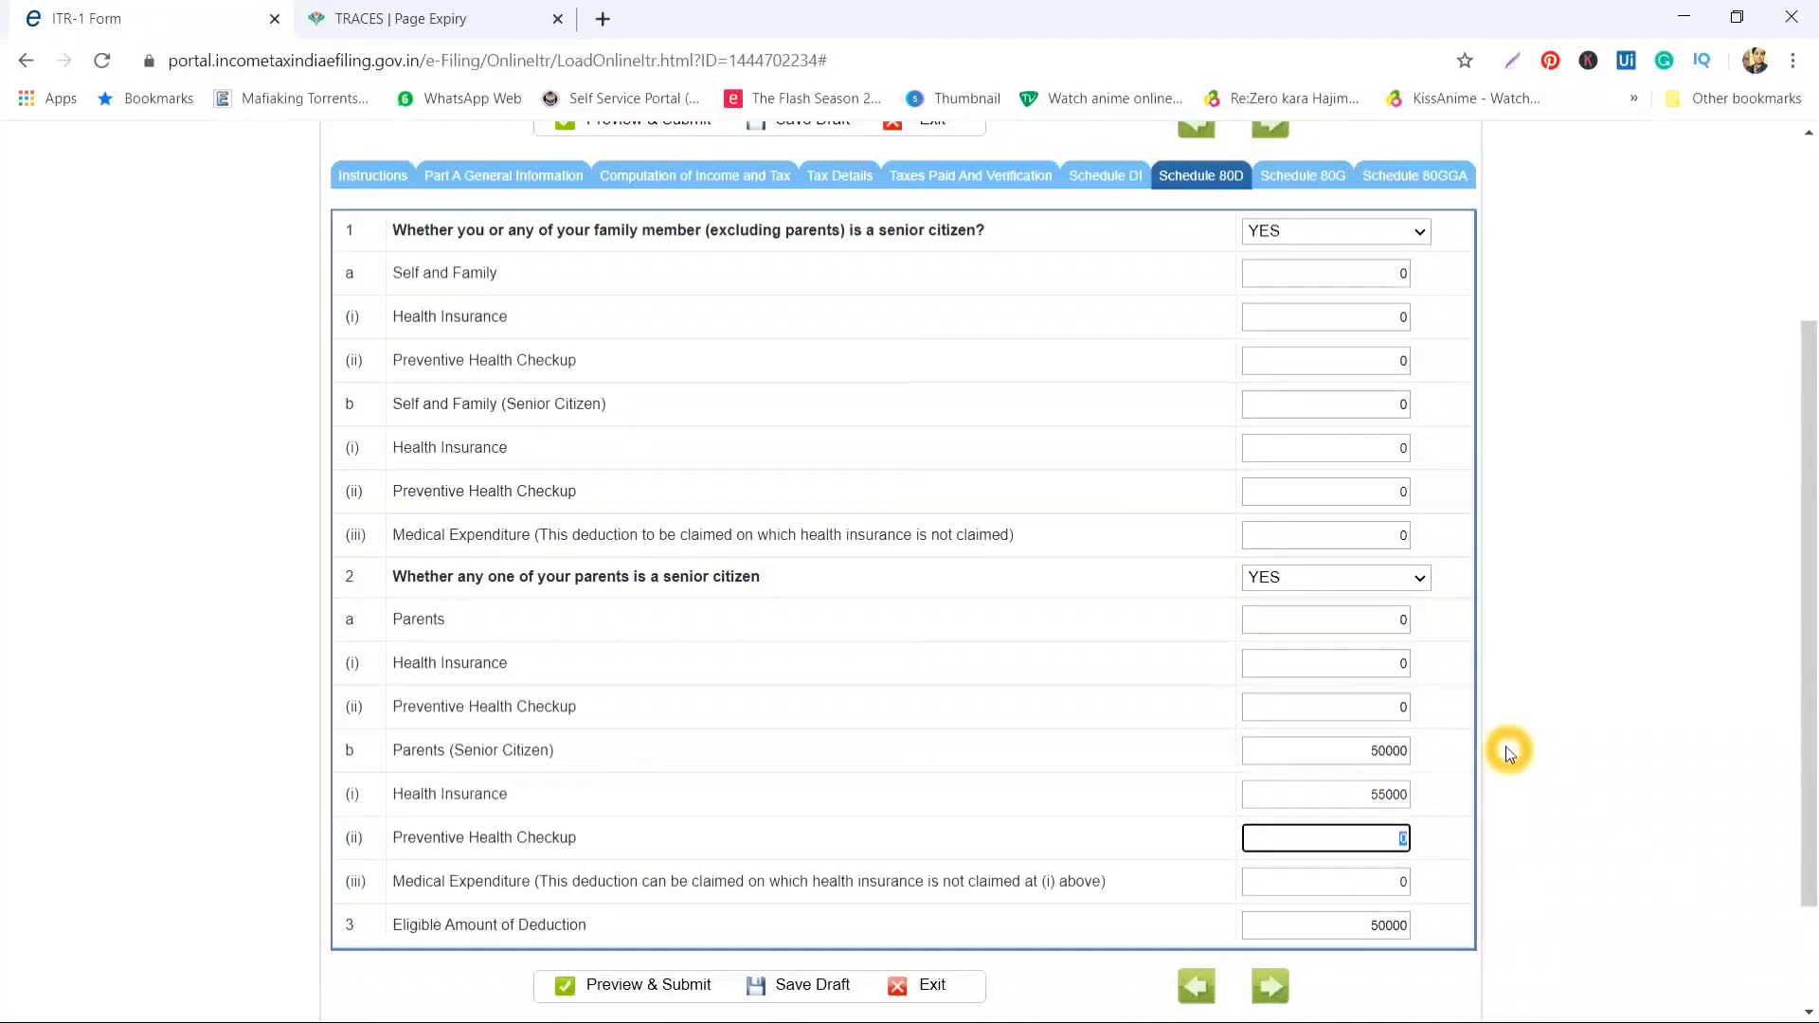
{"action": "left_click", "coordinate": [1389, 919]}
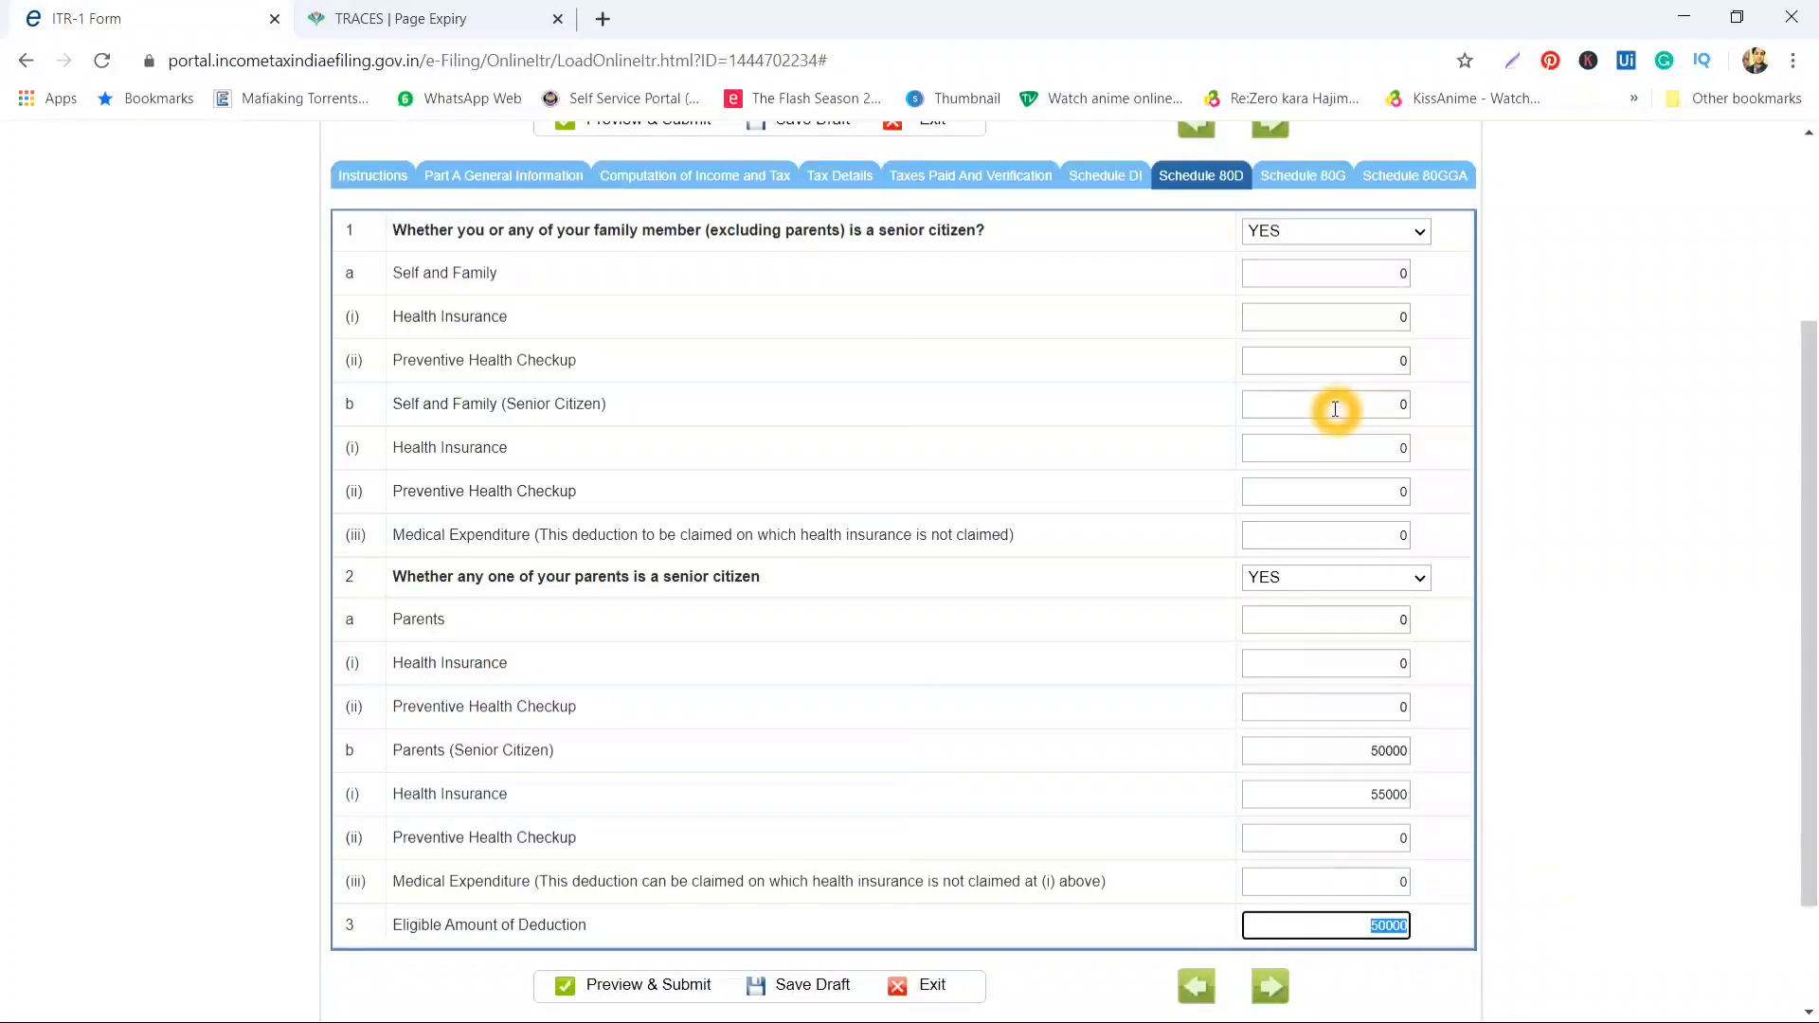
{"action": "left_click", "coordinate": [1367, 882]}
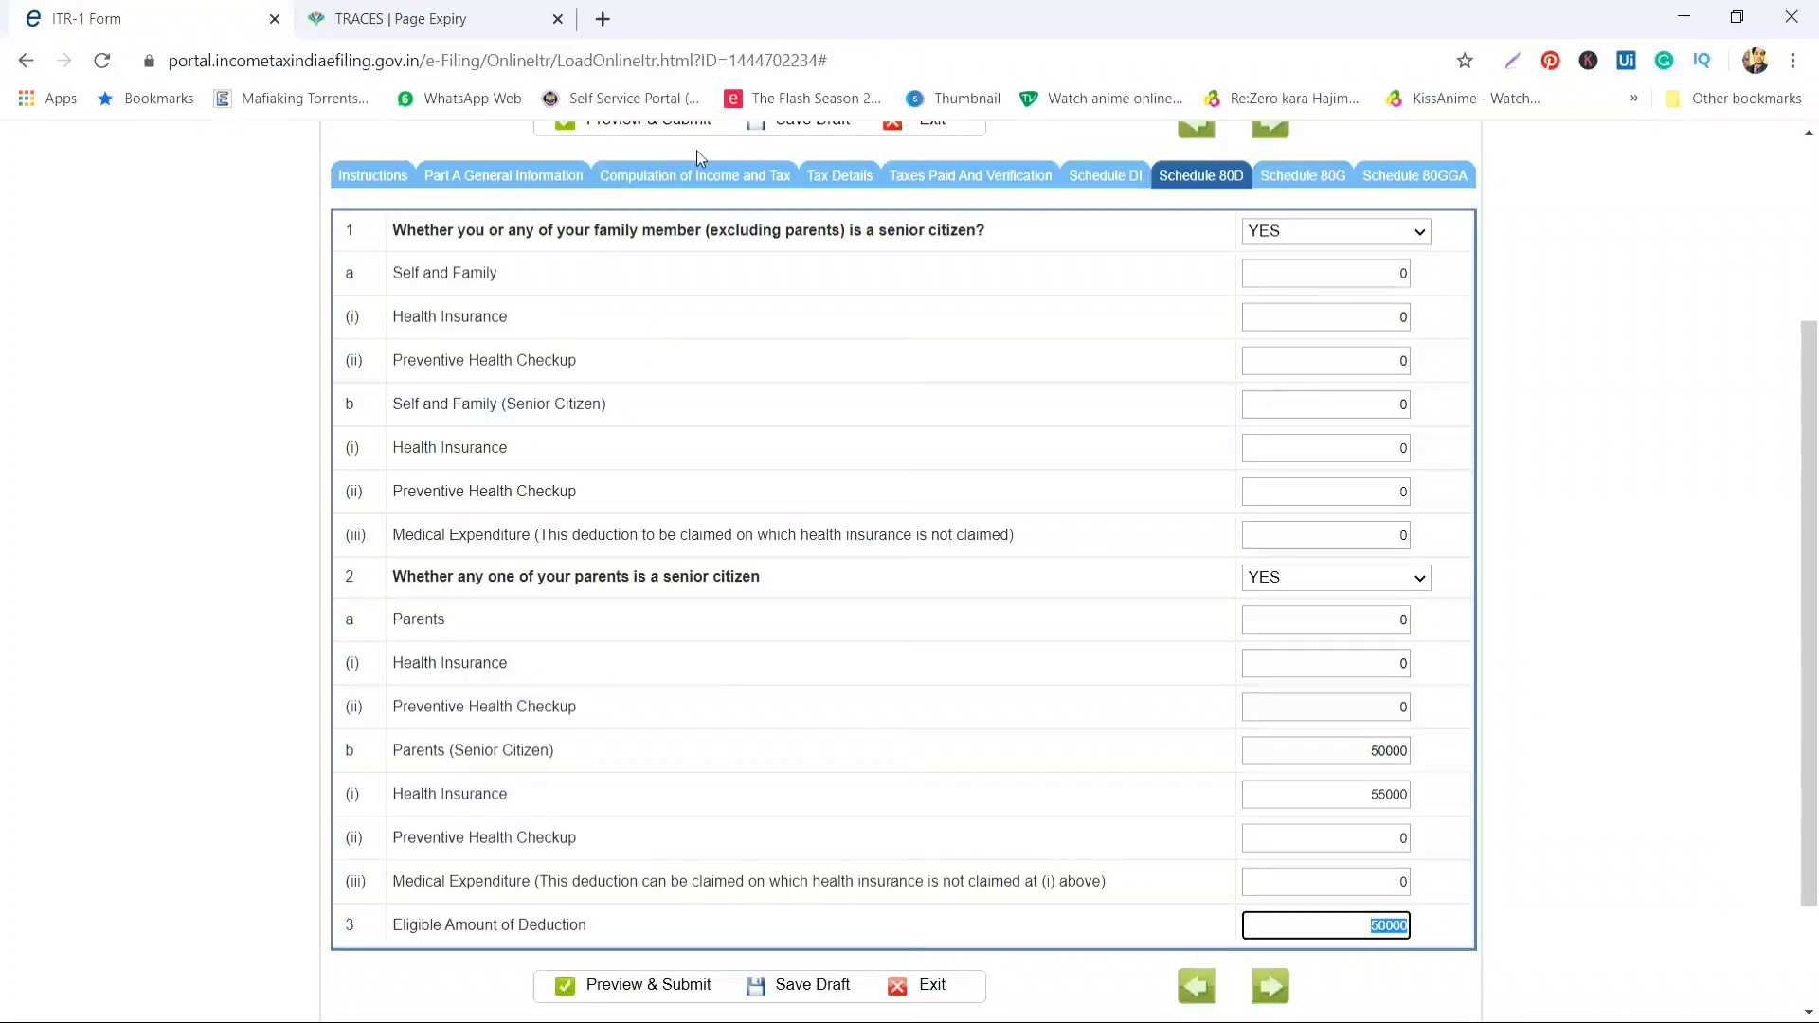
Record 12000 of Interest from Saving Account under B3 income from other sources
{"action": "left_click", "coordinate": [698, 174]}
{"action": "scroll", "coordinate": [883, 711], "scroll_direction": "down", "scroll_amount": 13}
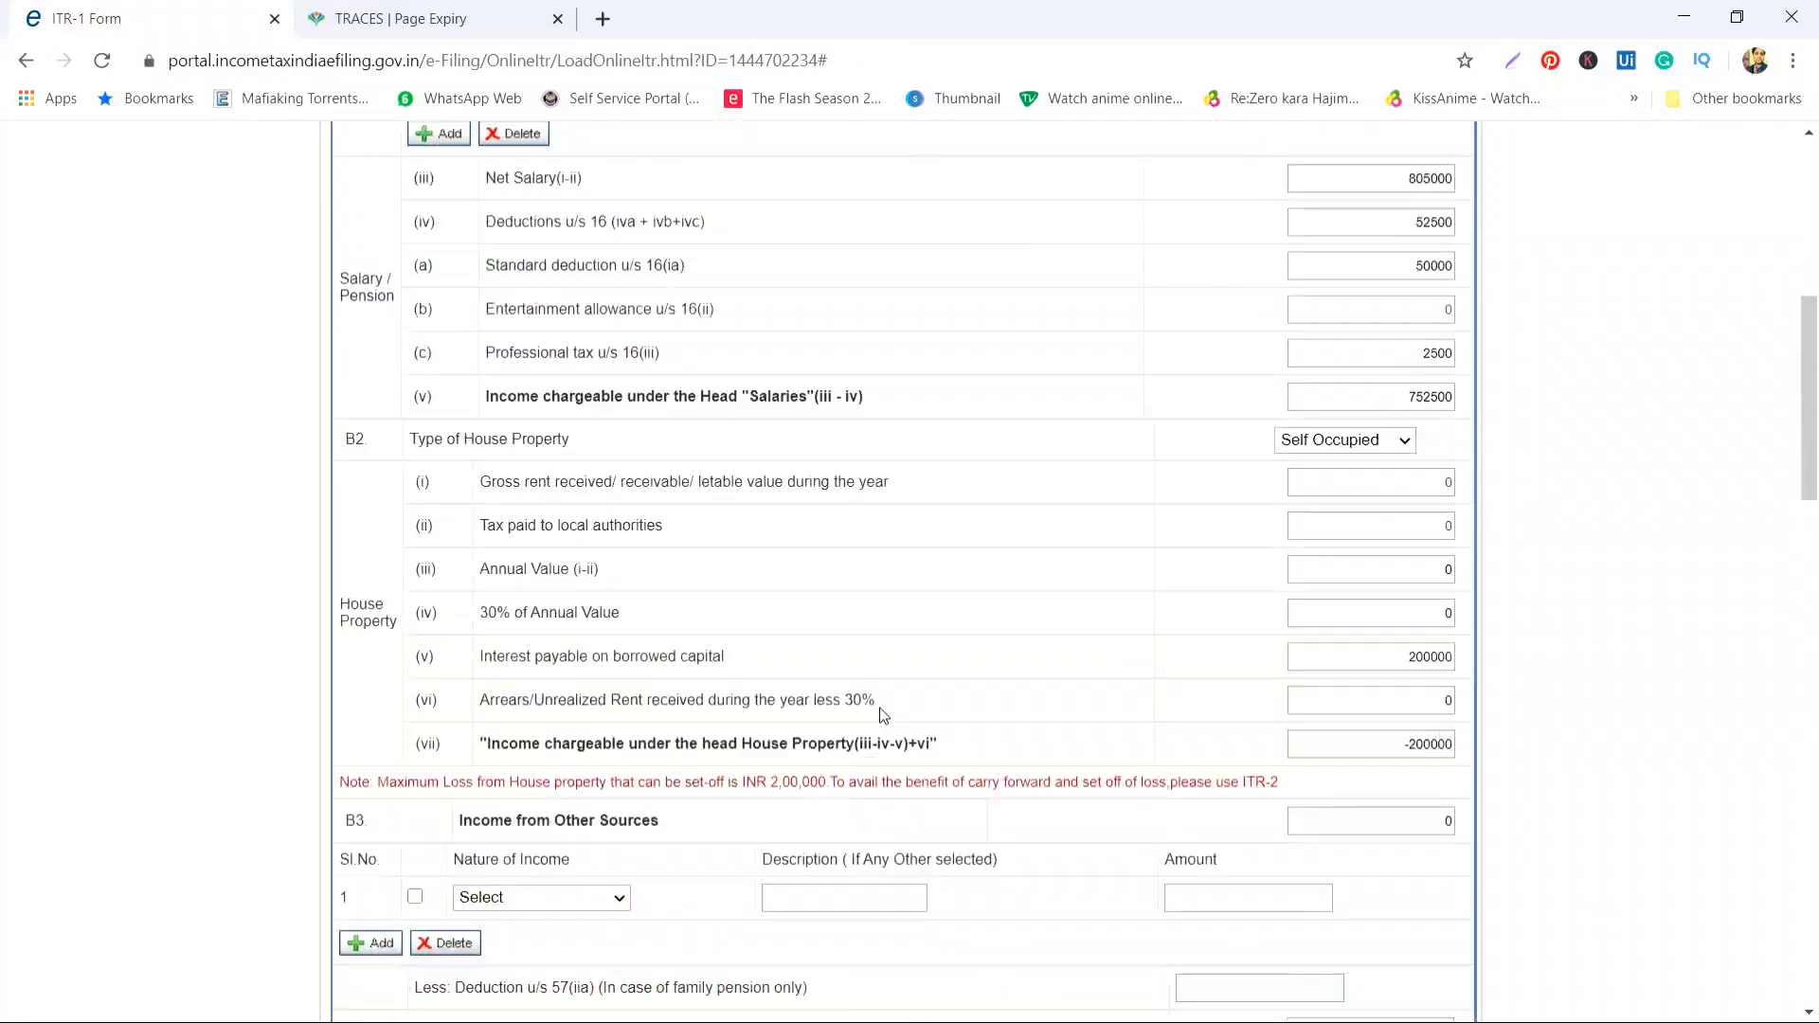
{"action": "scroll", "coordinate": [881, 709], "scroll_direction": "down", "scroll_amount": 3}
{"action": "scroll", "coordinate": [881, 709], "scroll_direction": "up", "scroll_amount": 6}
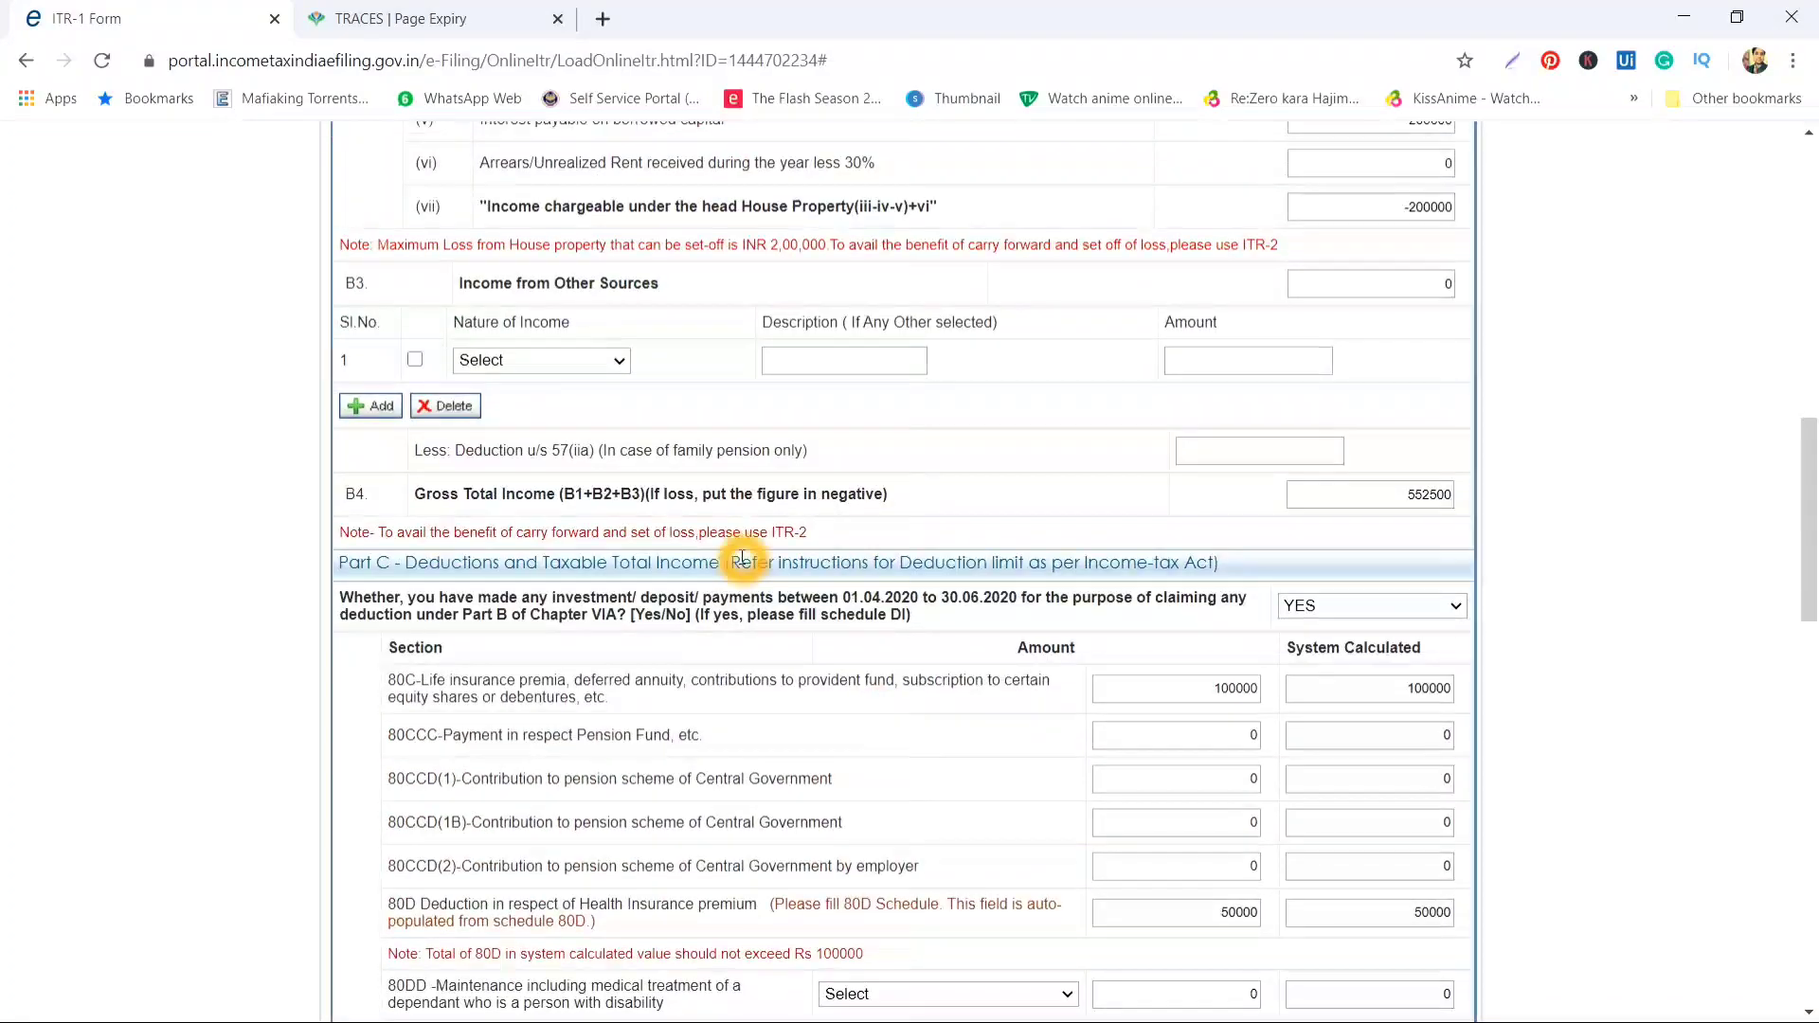
{"action": "left_click", "coordinate": [606, 362]}
{"action": "left_click", "coordinate": [611, 402]}
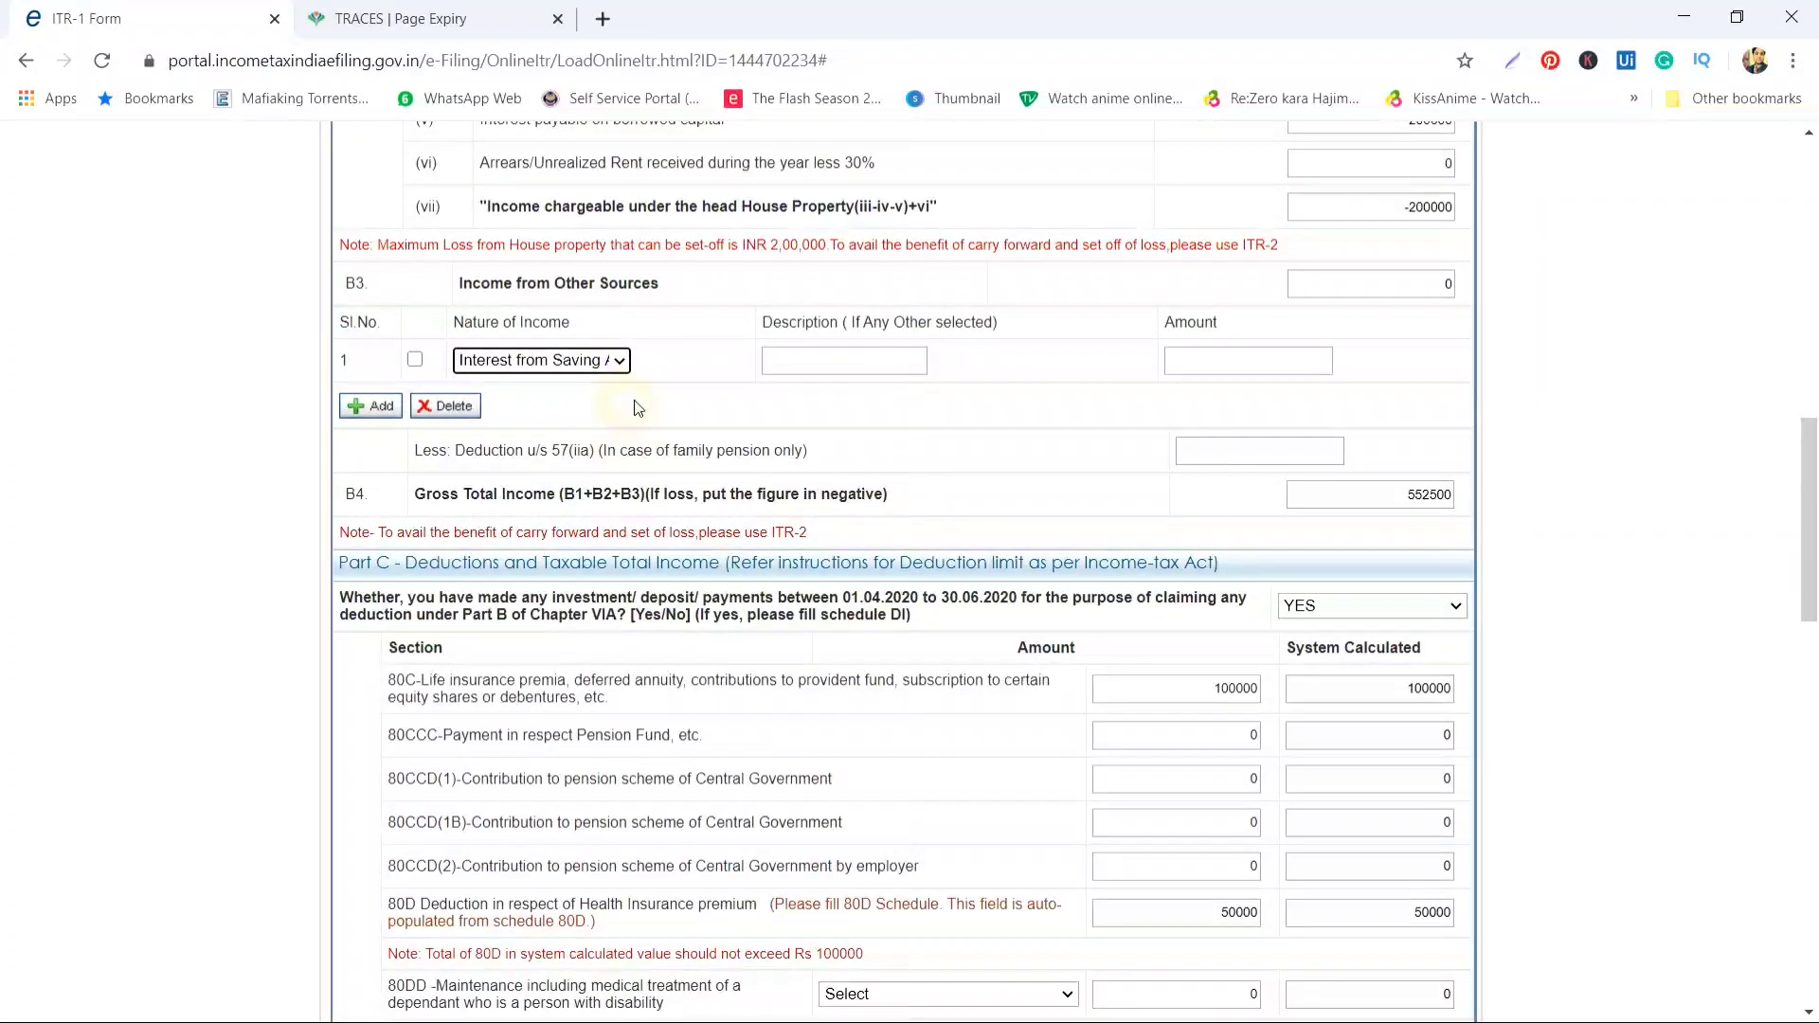
{"action": "left_click", "coordinate": [1251, 360]}
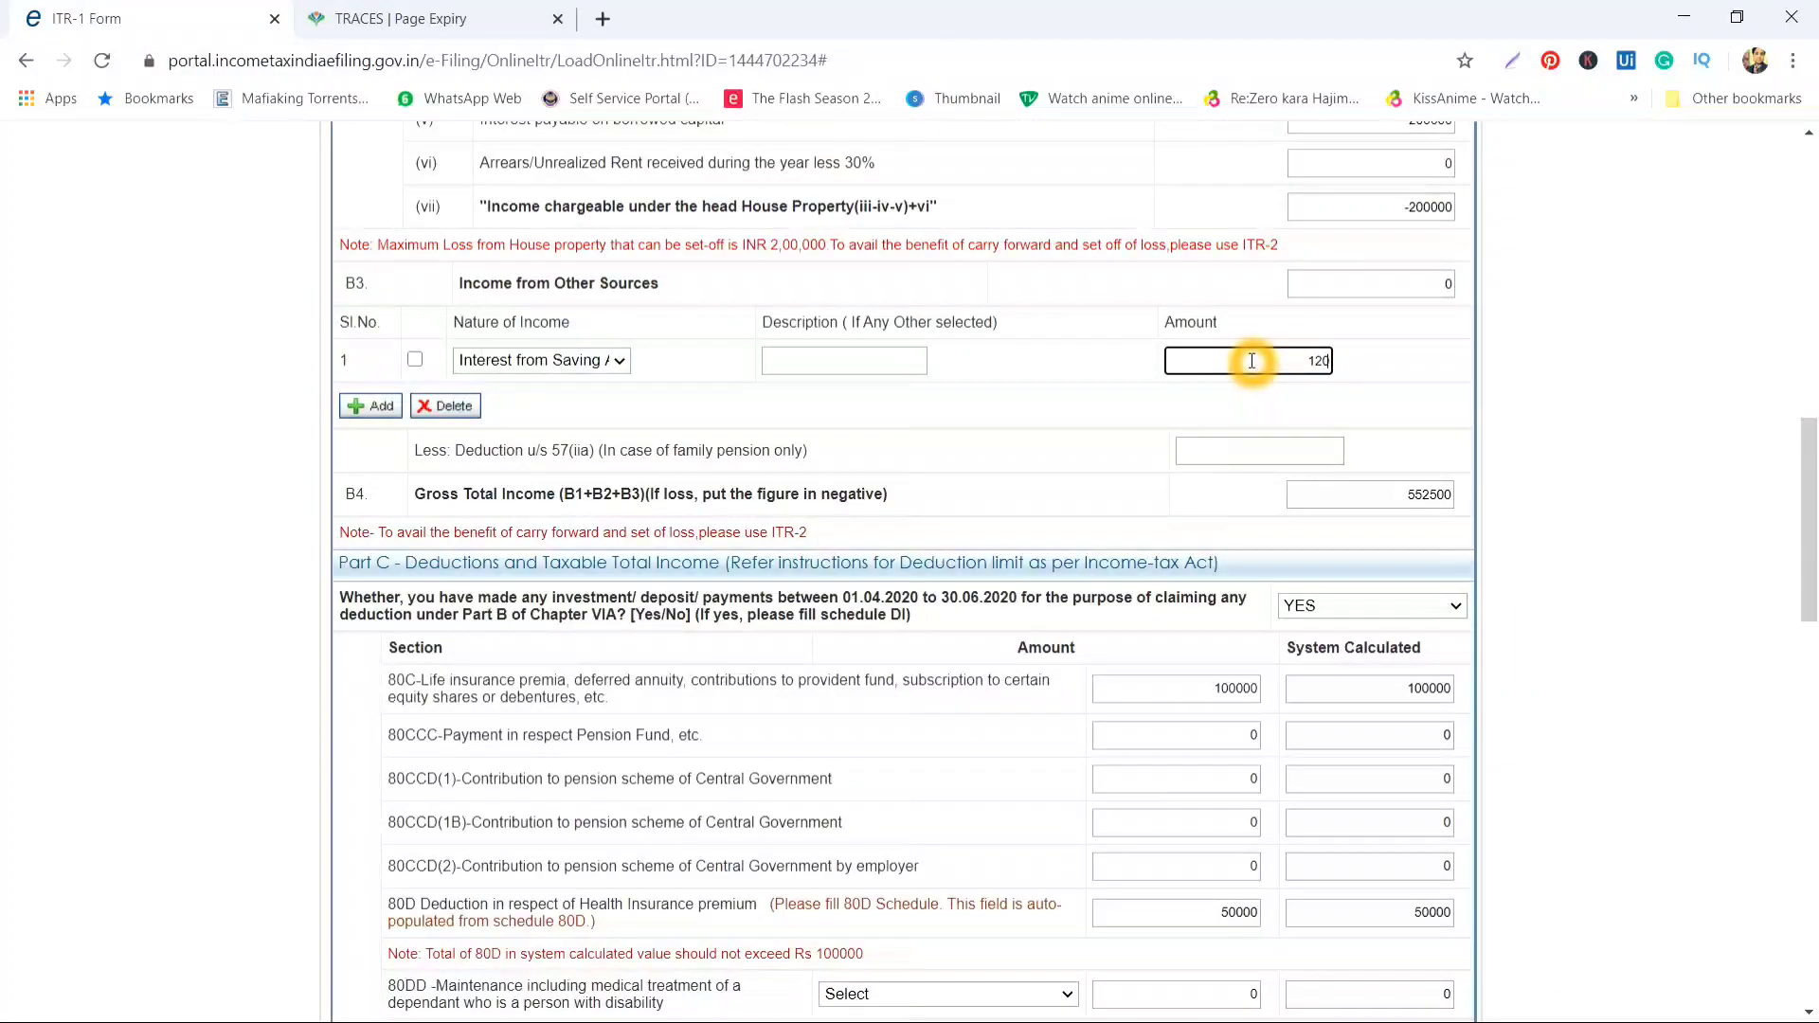
{"action": "key", "text": "BackSpace"}
{"action": "key", "text": "Tab"}
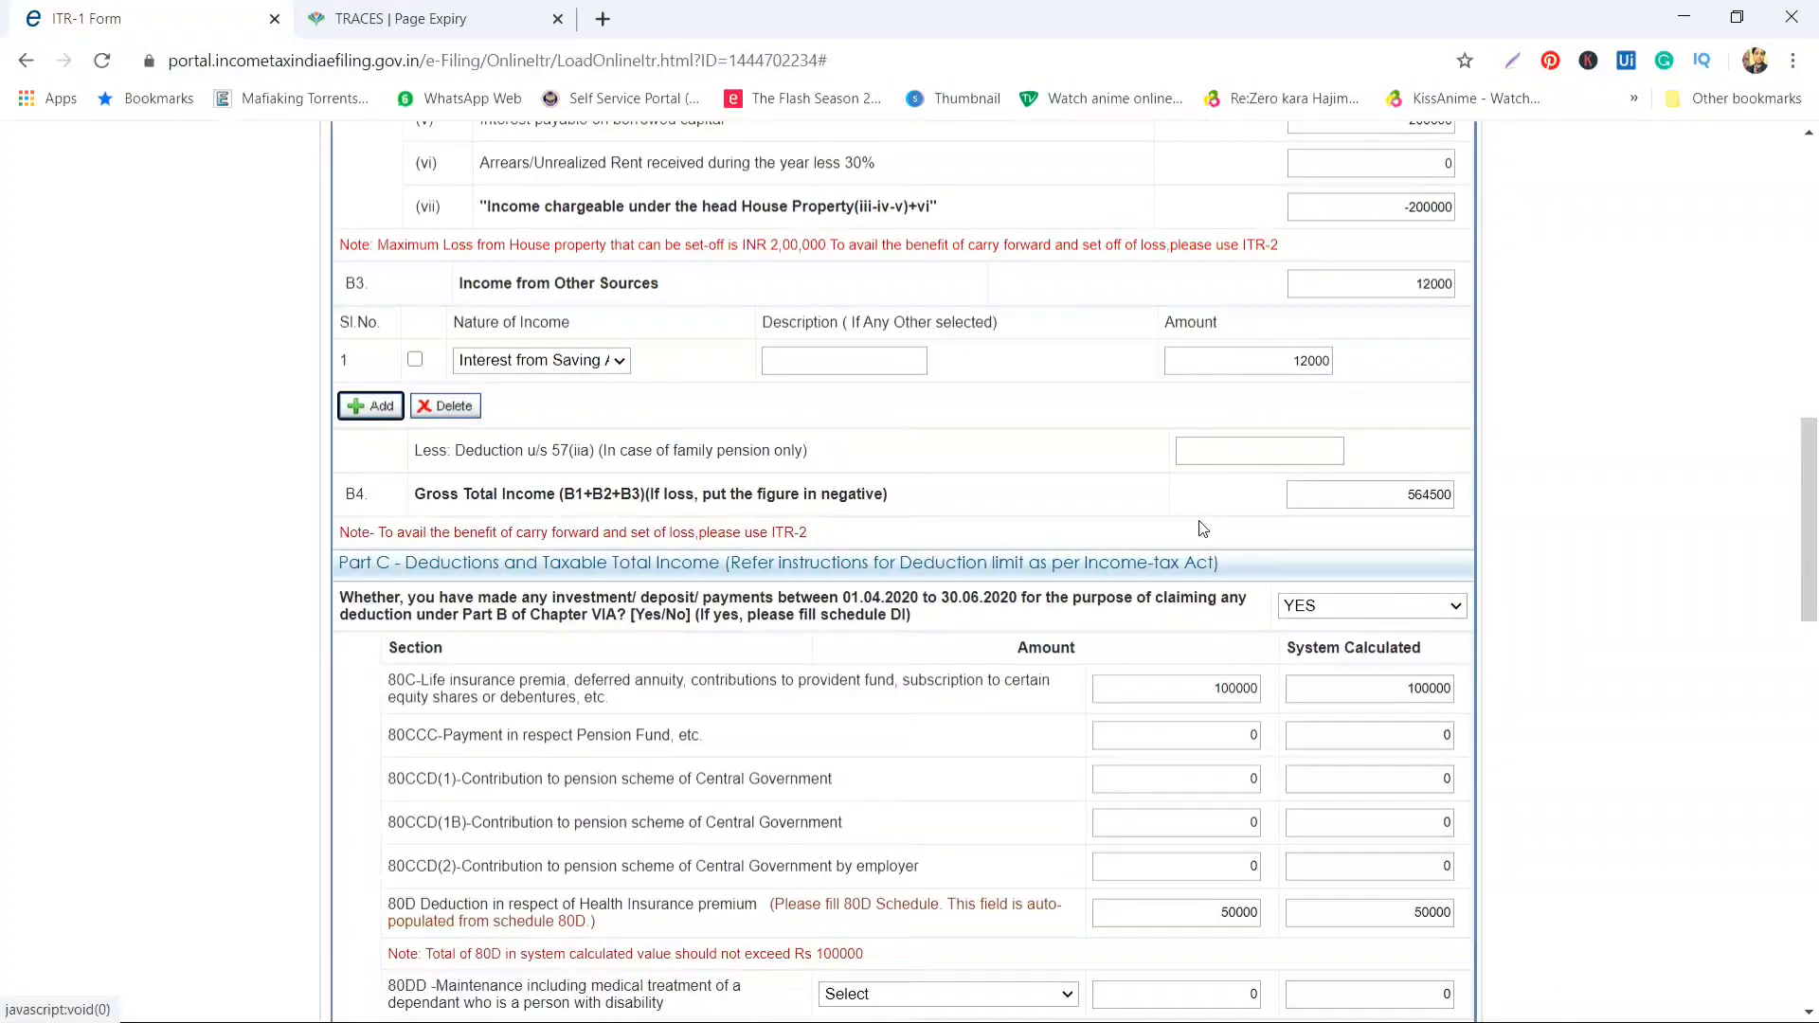
Claim 10000 under 80TTA, lowering total income to 404500
{"action": "scroll", "coordinate": [1185, 530], "scroll_direction": "down", "scroll_amount": 7}
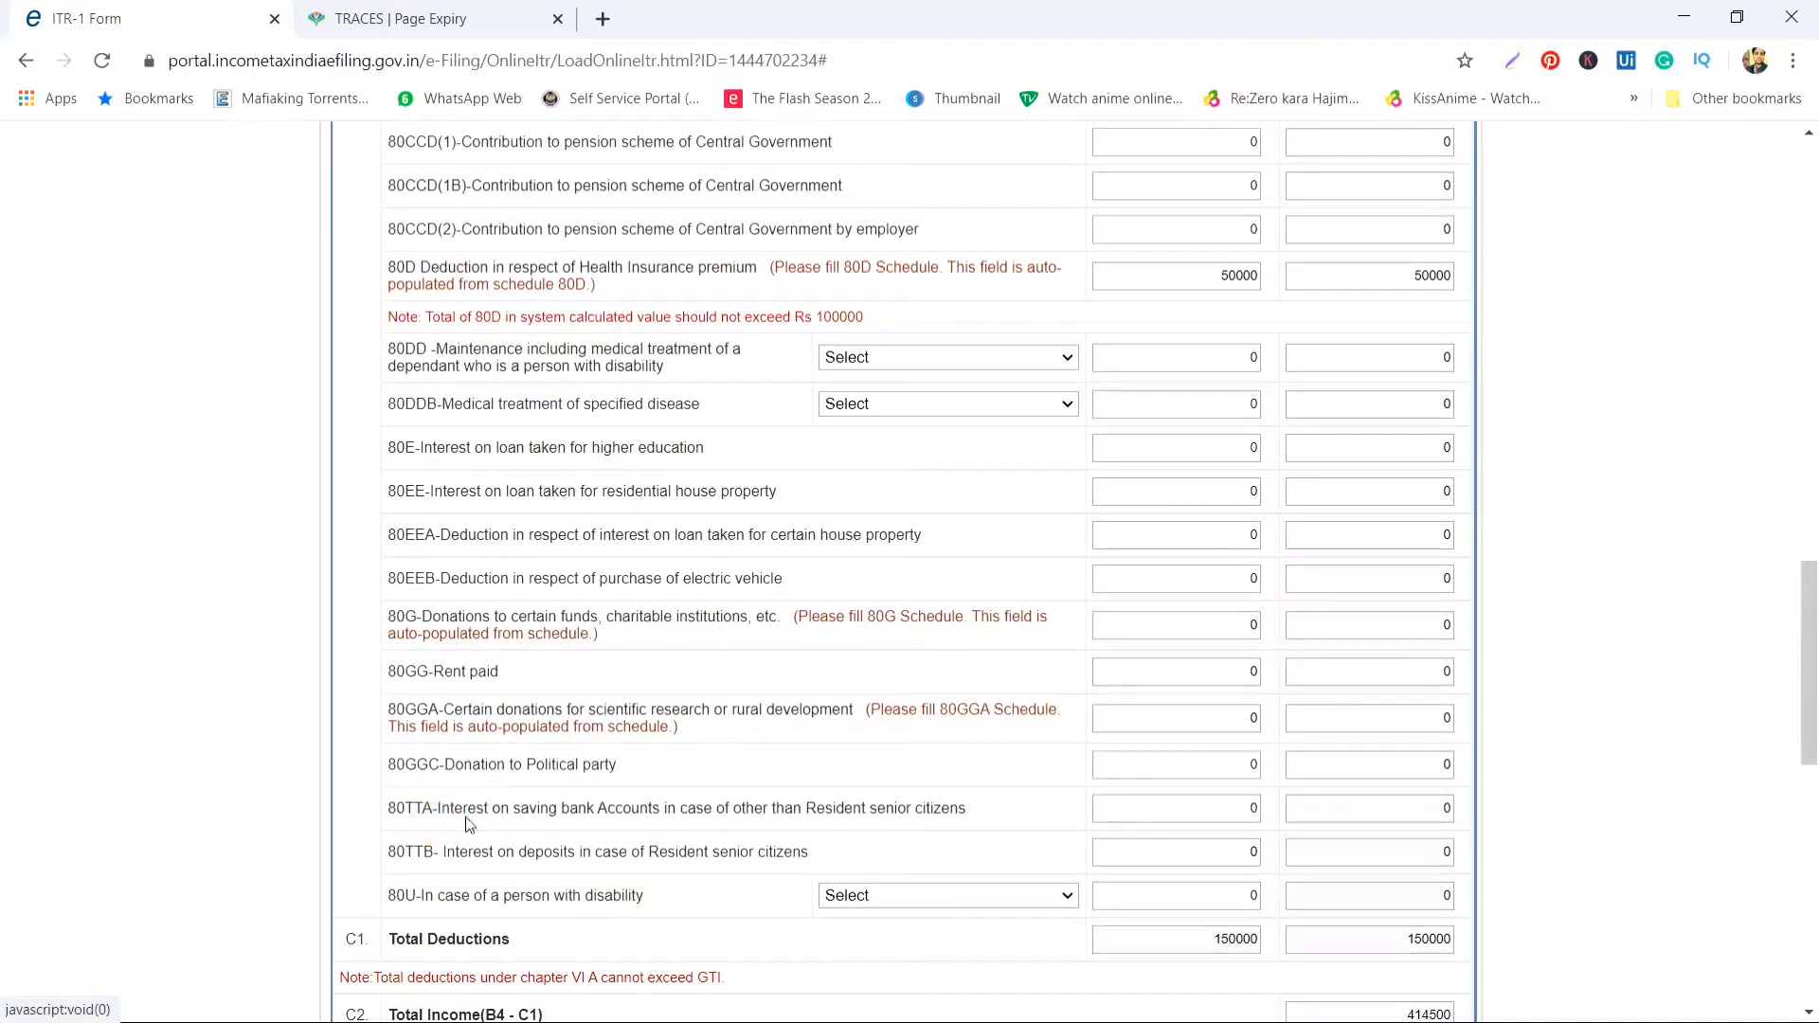
{"action": "left_click", "coordinate": [1232, 807]}
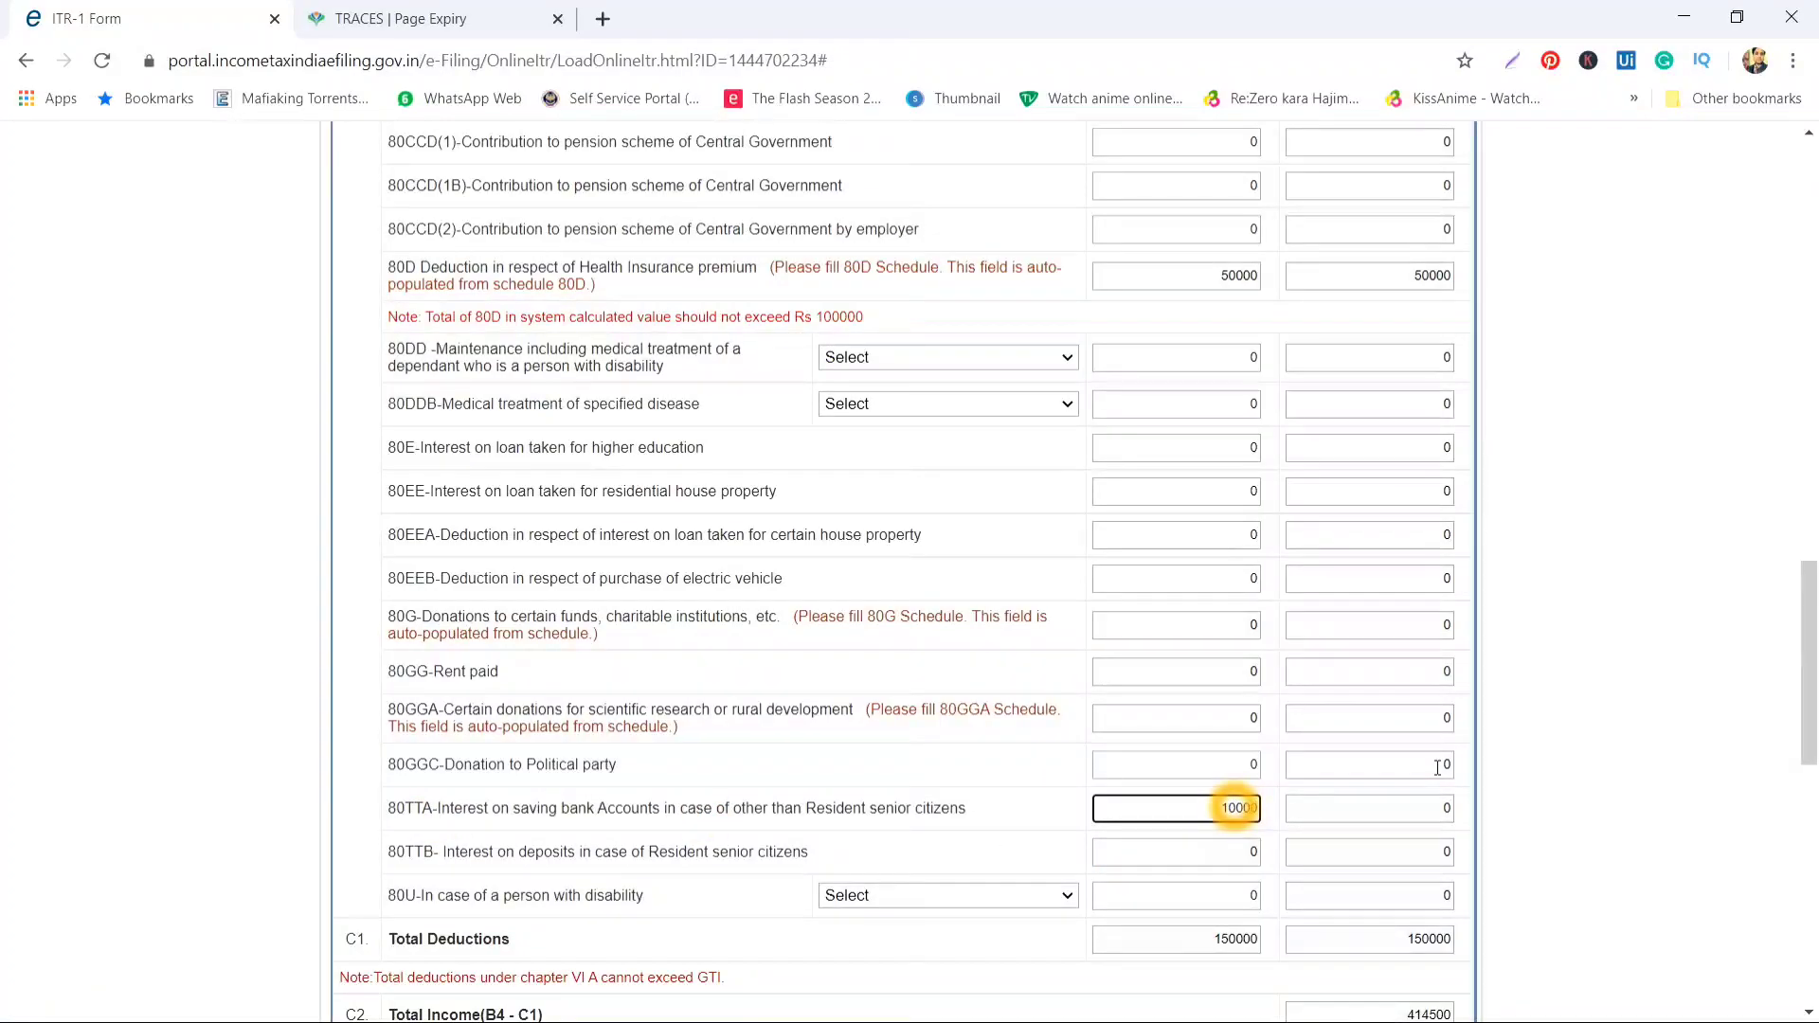
{"action": "key", "text": "Tab"}
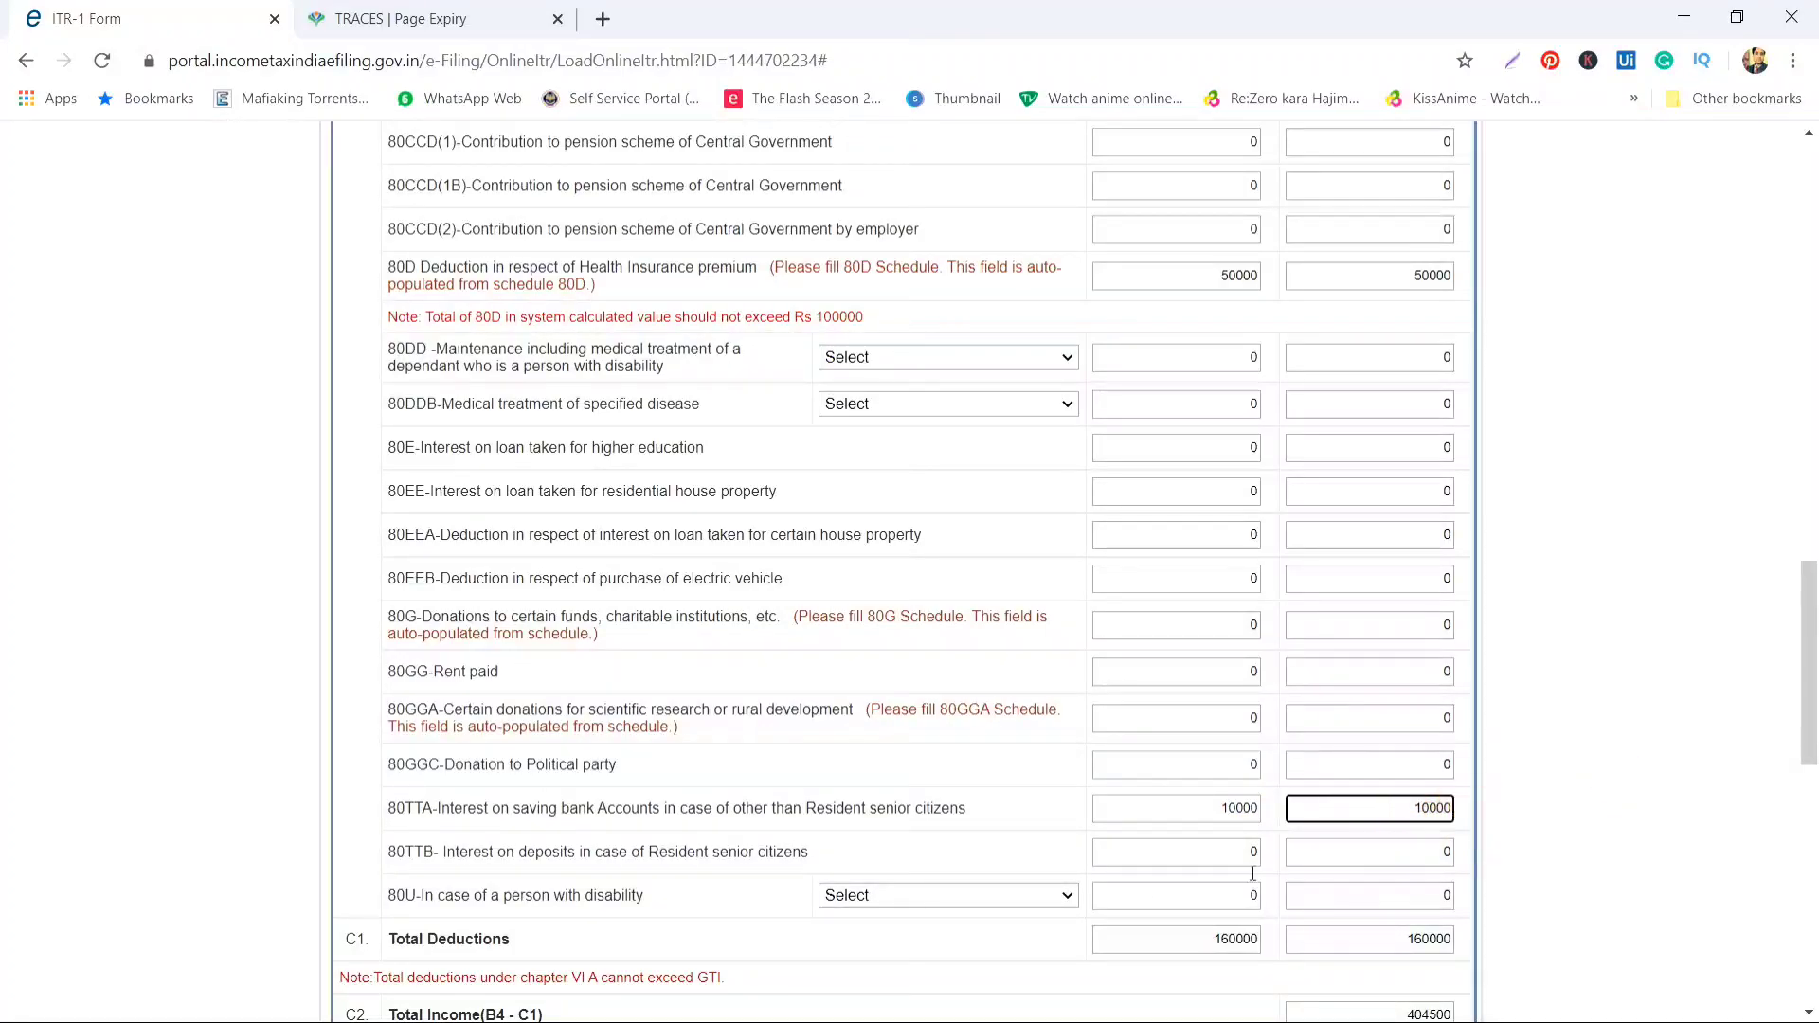
{"action": "scroll", "coordinate": [1116, 881], "scroll_direction": "down", "scroll_amount": 4}
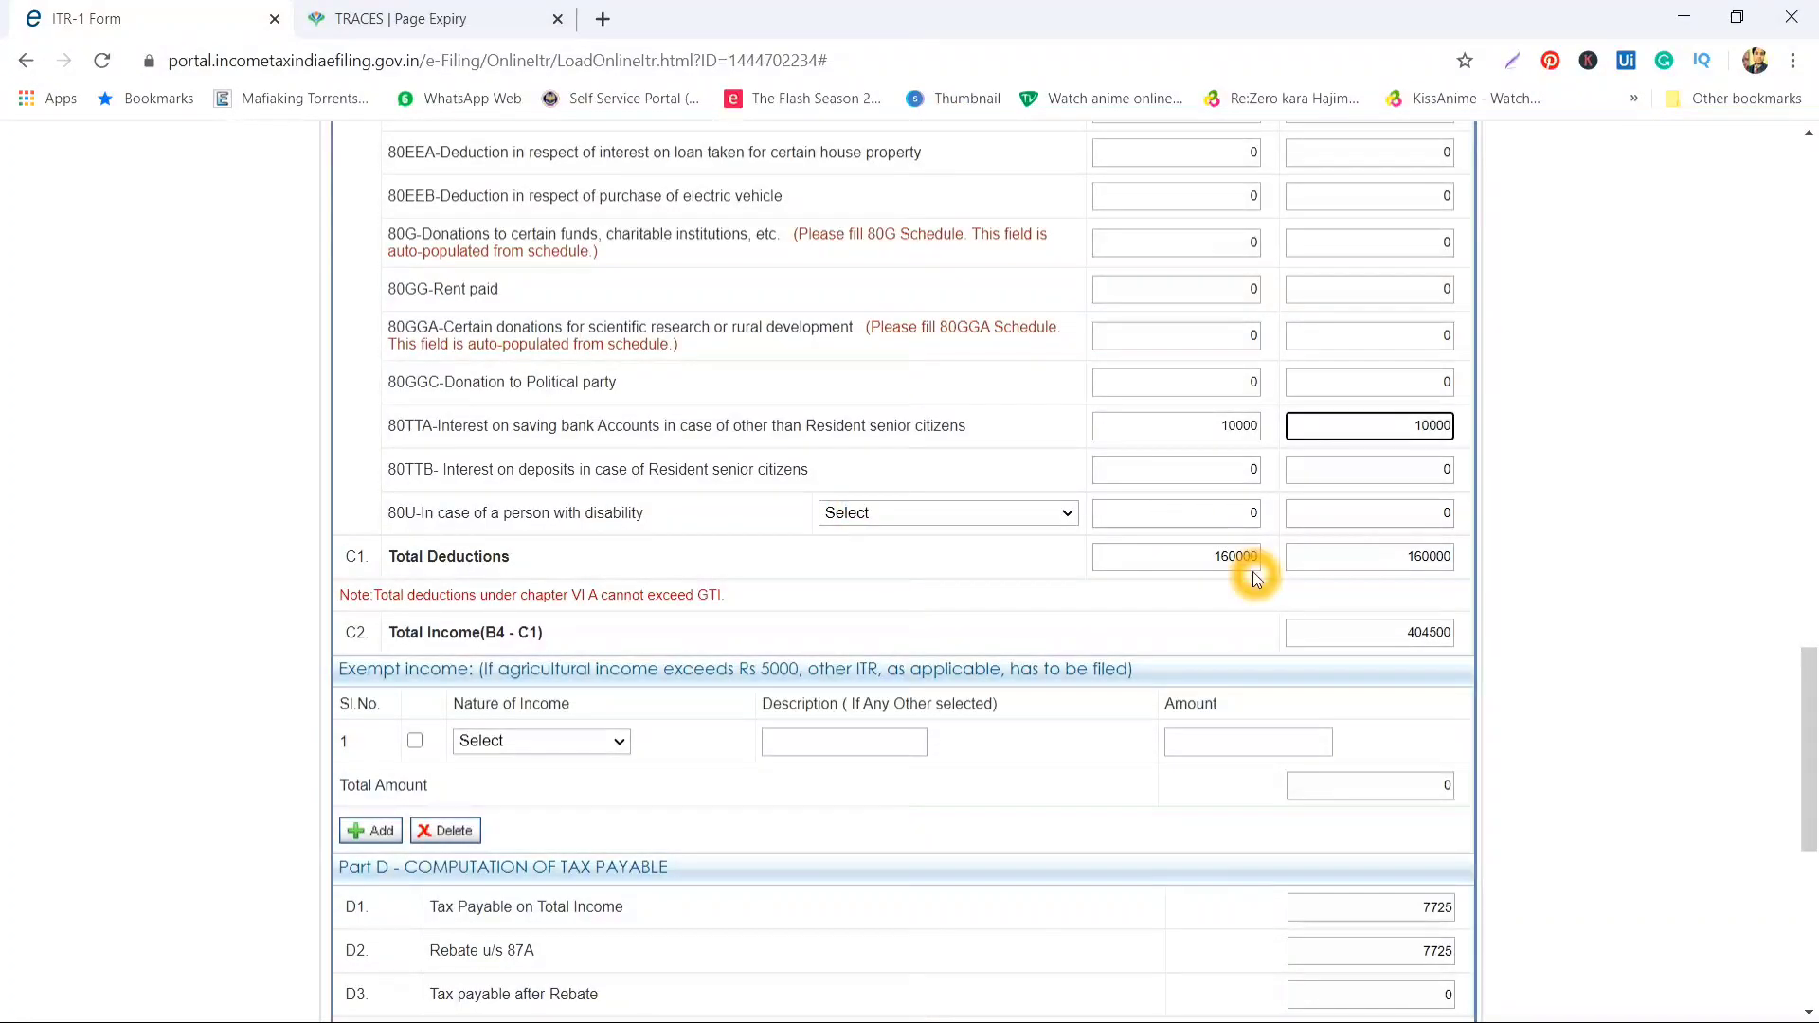
{"action": "scroll", "coordinate": [1259, 572], "scroll_direction": "down", "scroll_amount": 3}
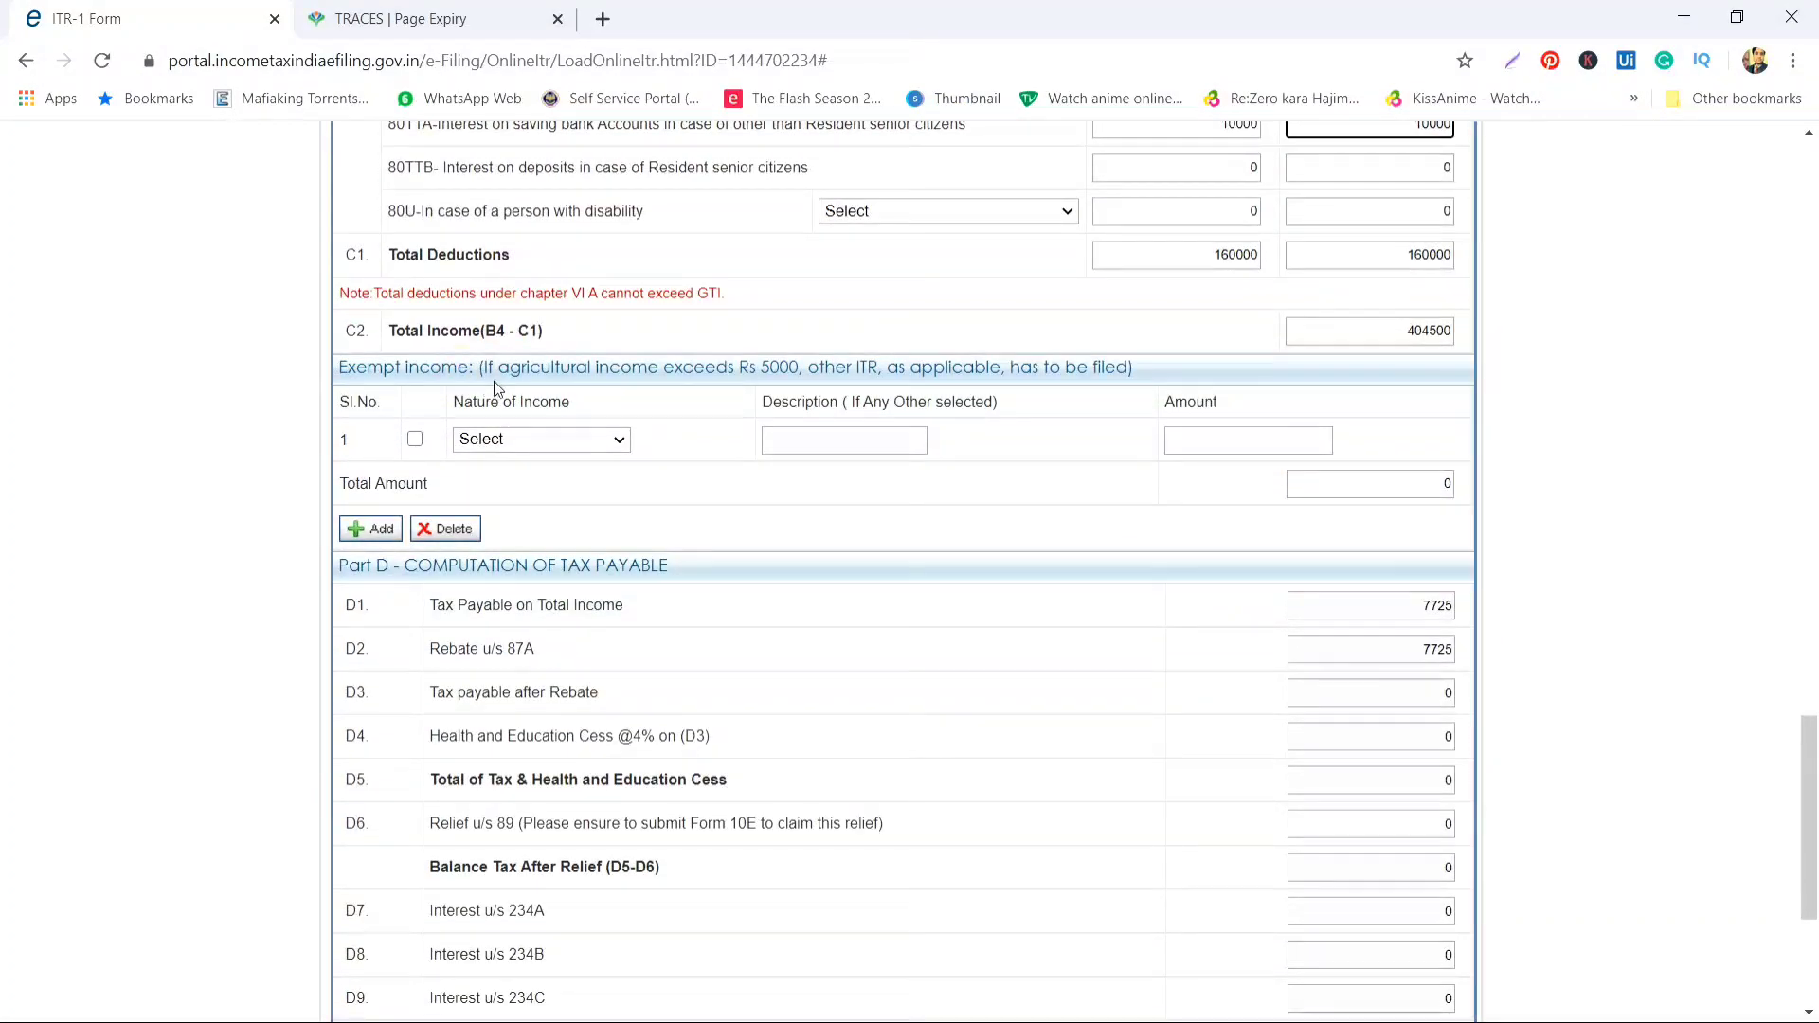
Leave the exempt income nature and amount blank
{"action": "left_click", "coordinate": [517, 434]}
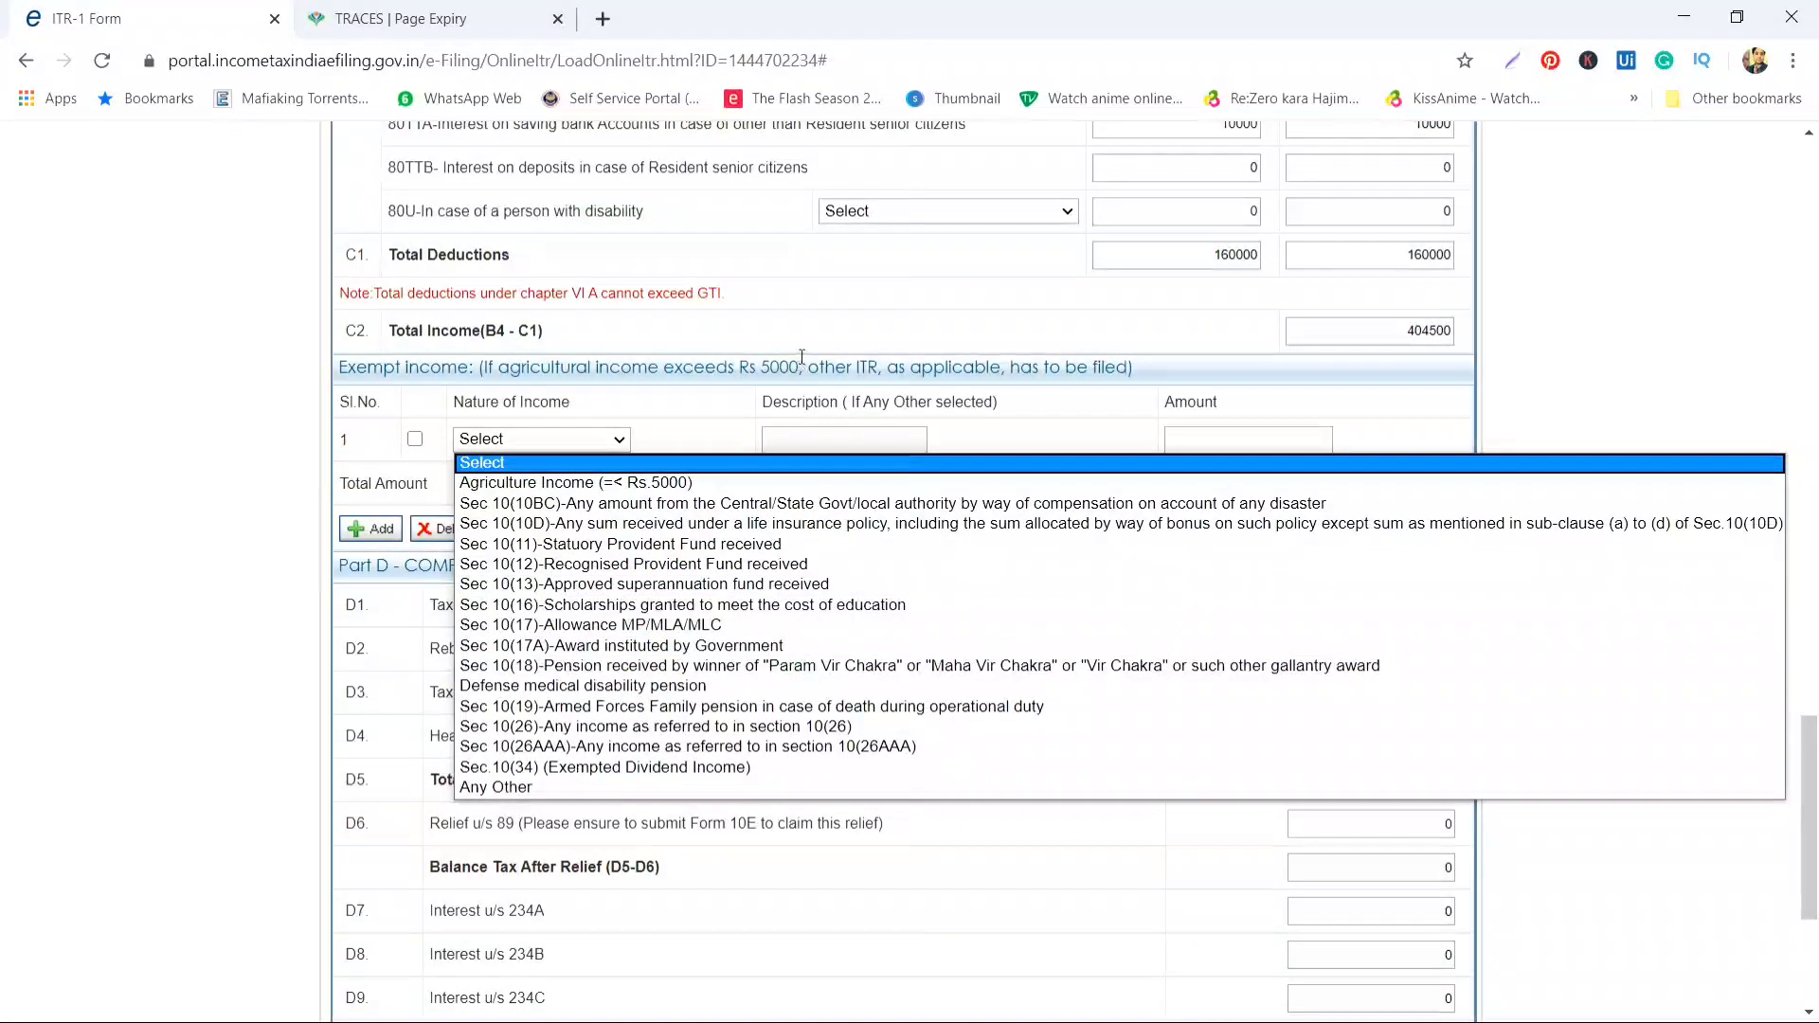
{"action": "left_click", "coordinate": [811, 389]}
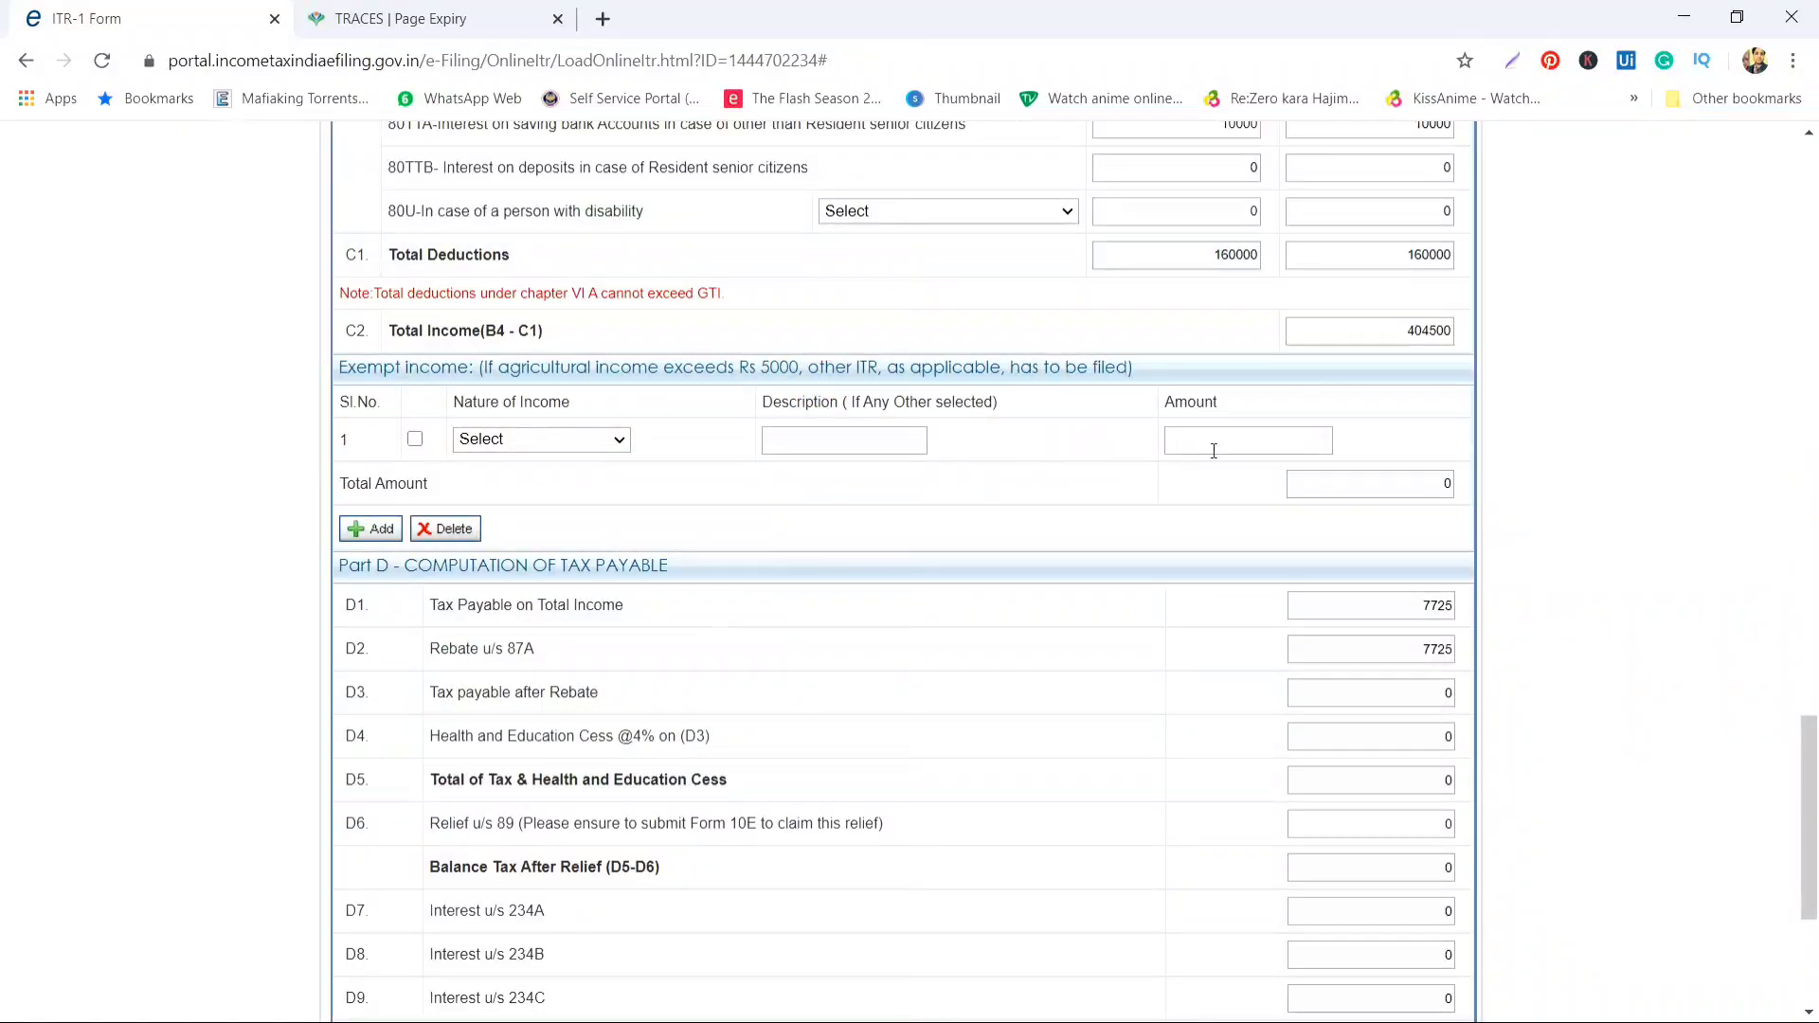
{"action": "left_click", "coordinate": [1266, 444]}
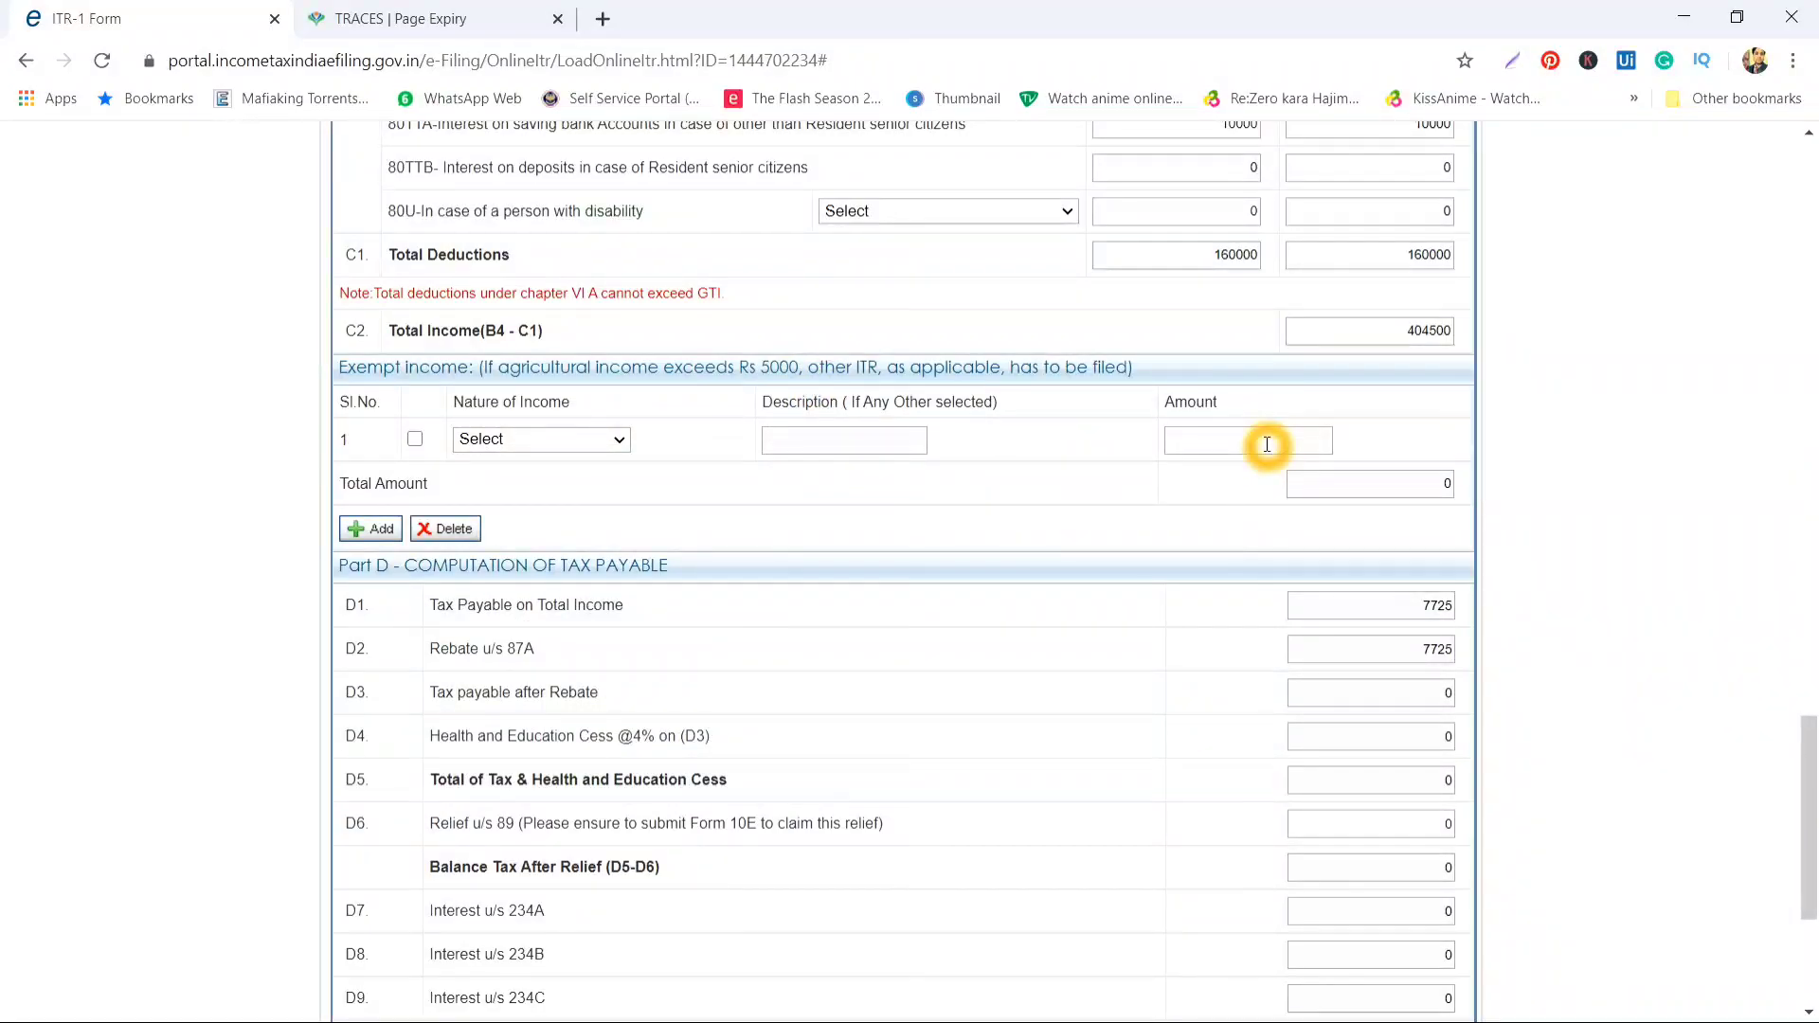
Review the computed tax payable of 7725, fully rebated under section 87A
{"action": "scroll", "coordinate": [1266, 445], "scroll_direction": "down", "scroll_amount": 3}
{"action": "scroll", "coordinate": [1267, 445], "scroll_direction": "up", "scroll_amount": 1}
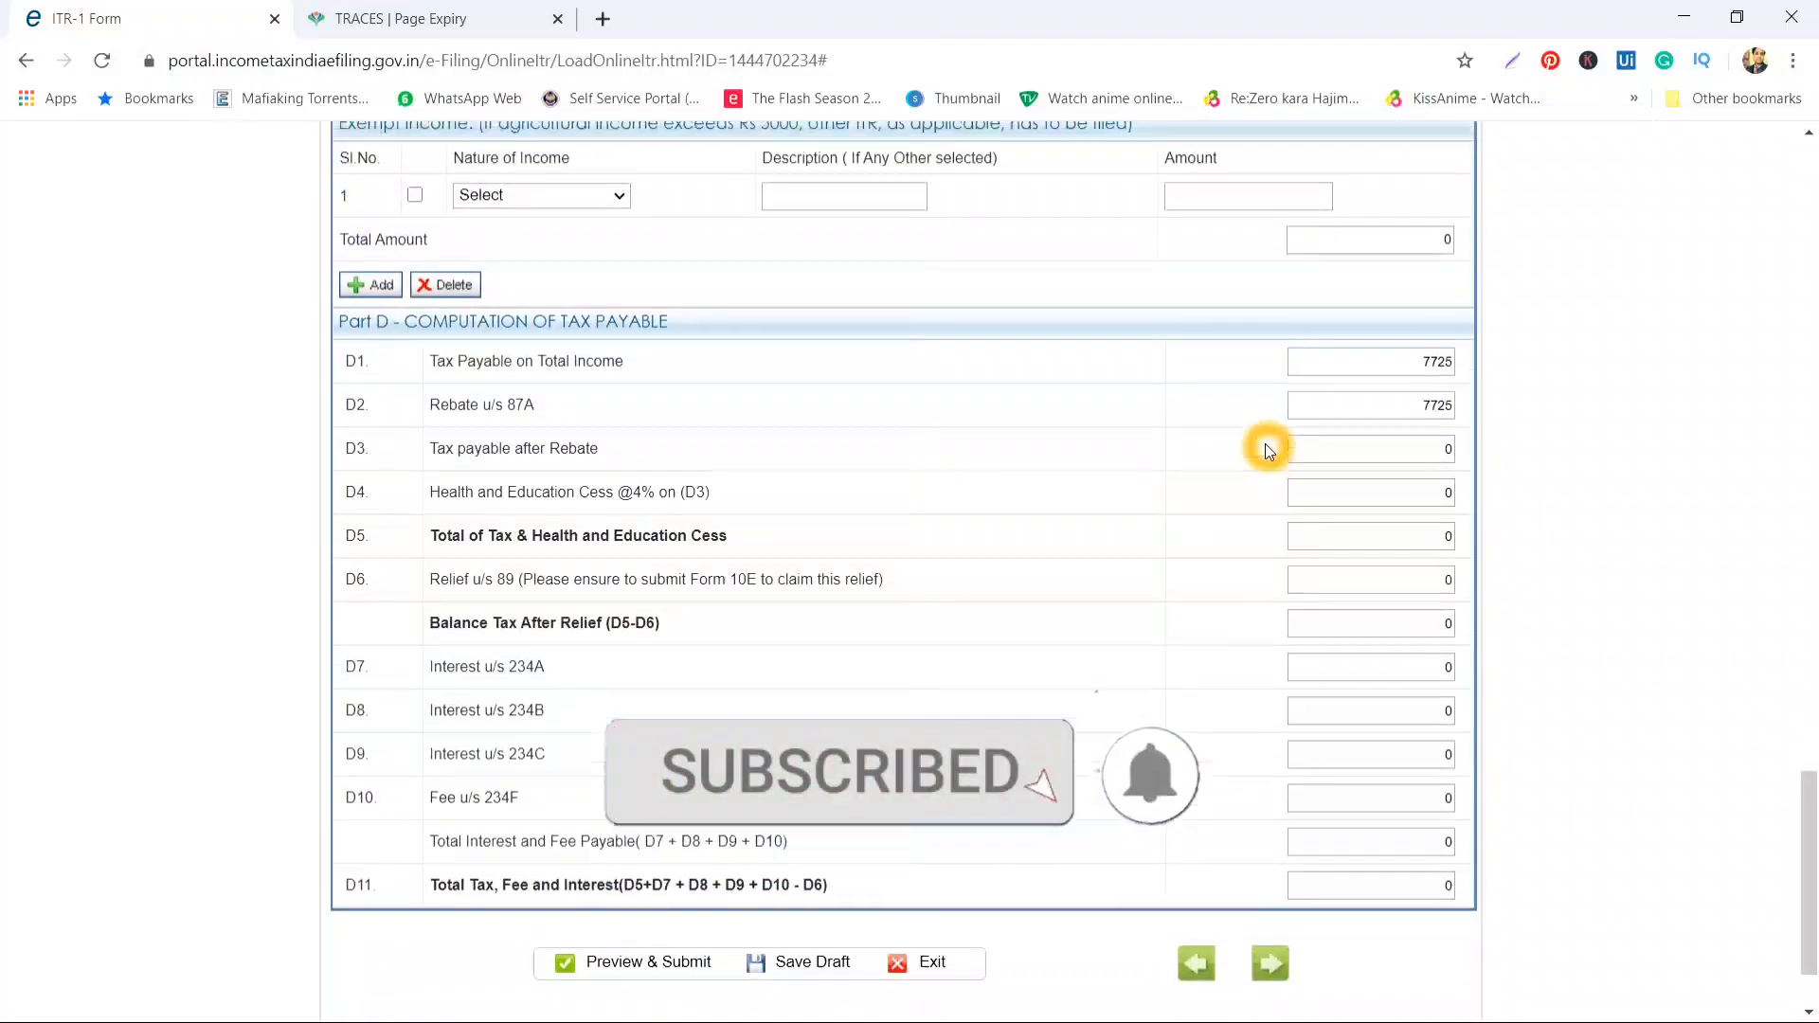
{"action": "scroll", "coordinate": [1340, 383], "scroll_direction": "up", "scroll_amount": 2}
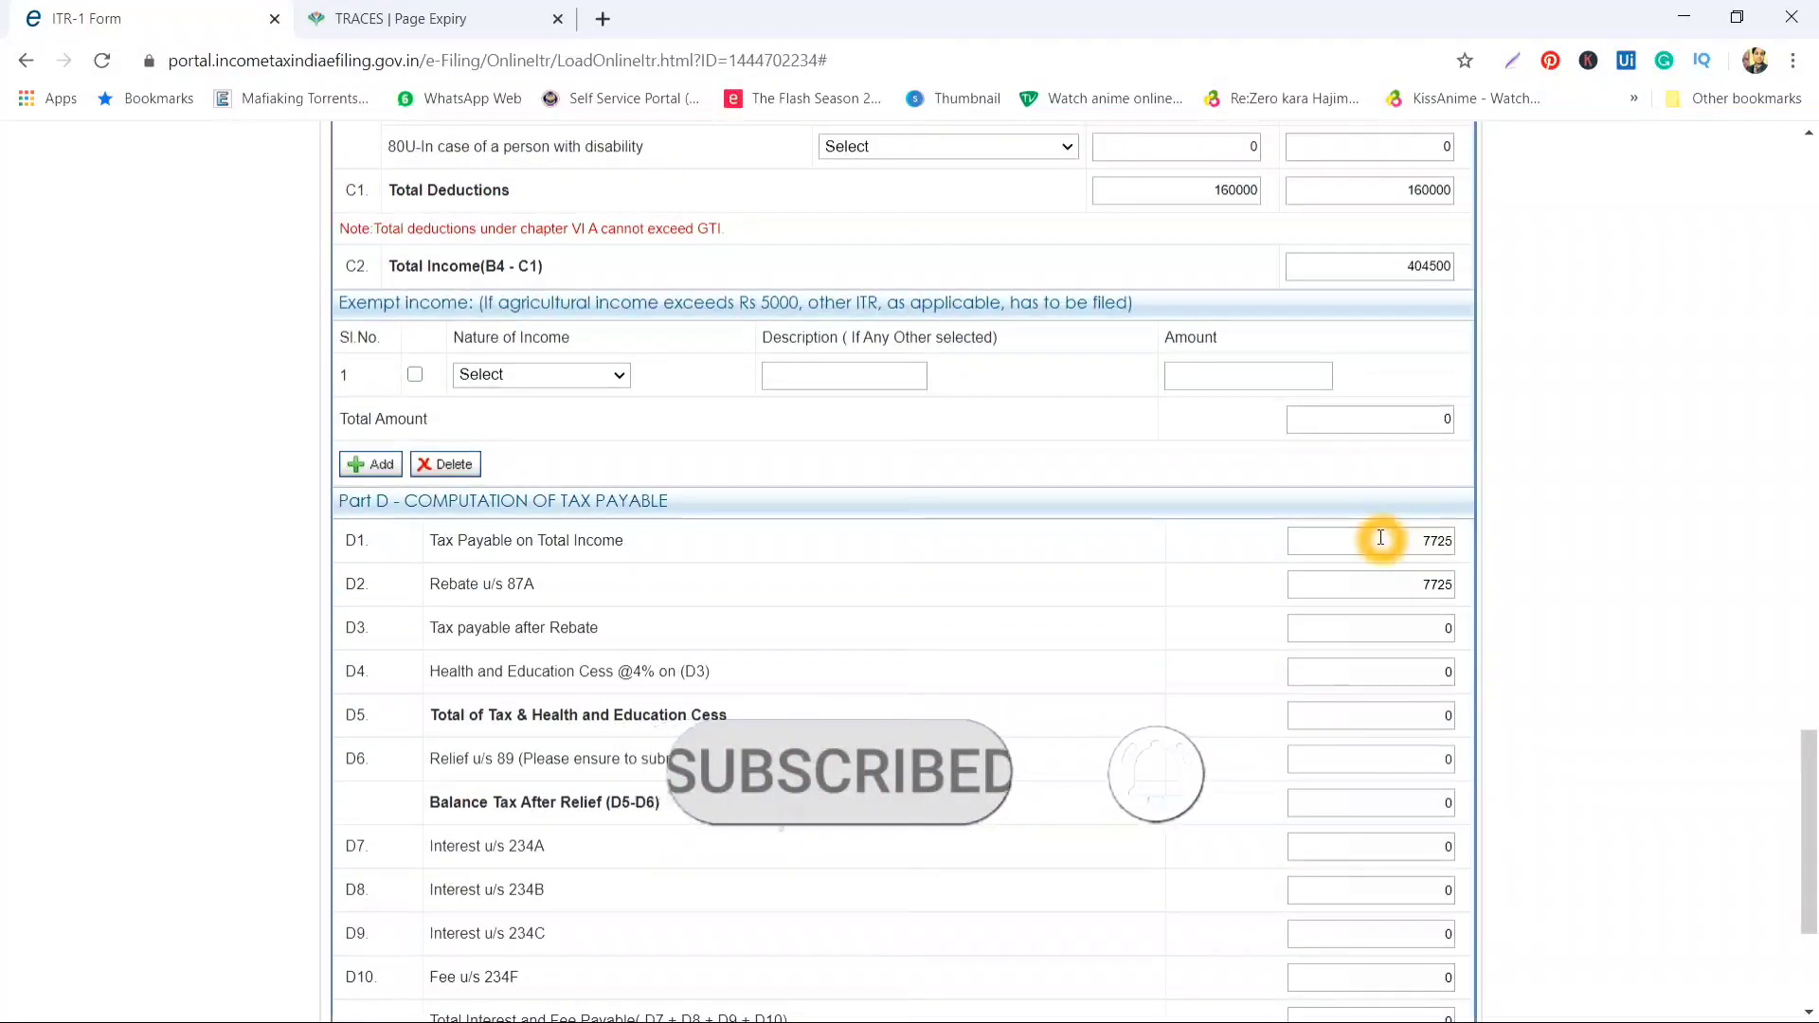
{"action": "double_click", "coordinate": [1379, 537]}
{"action": "scroll", "coordinate": [1463, 533], "scroll_direction": "up", "scroll_amount": 4}
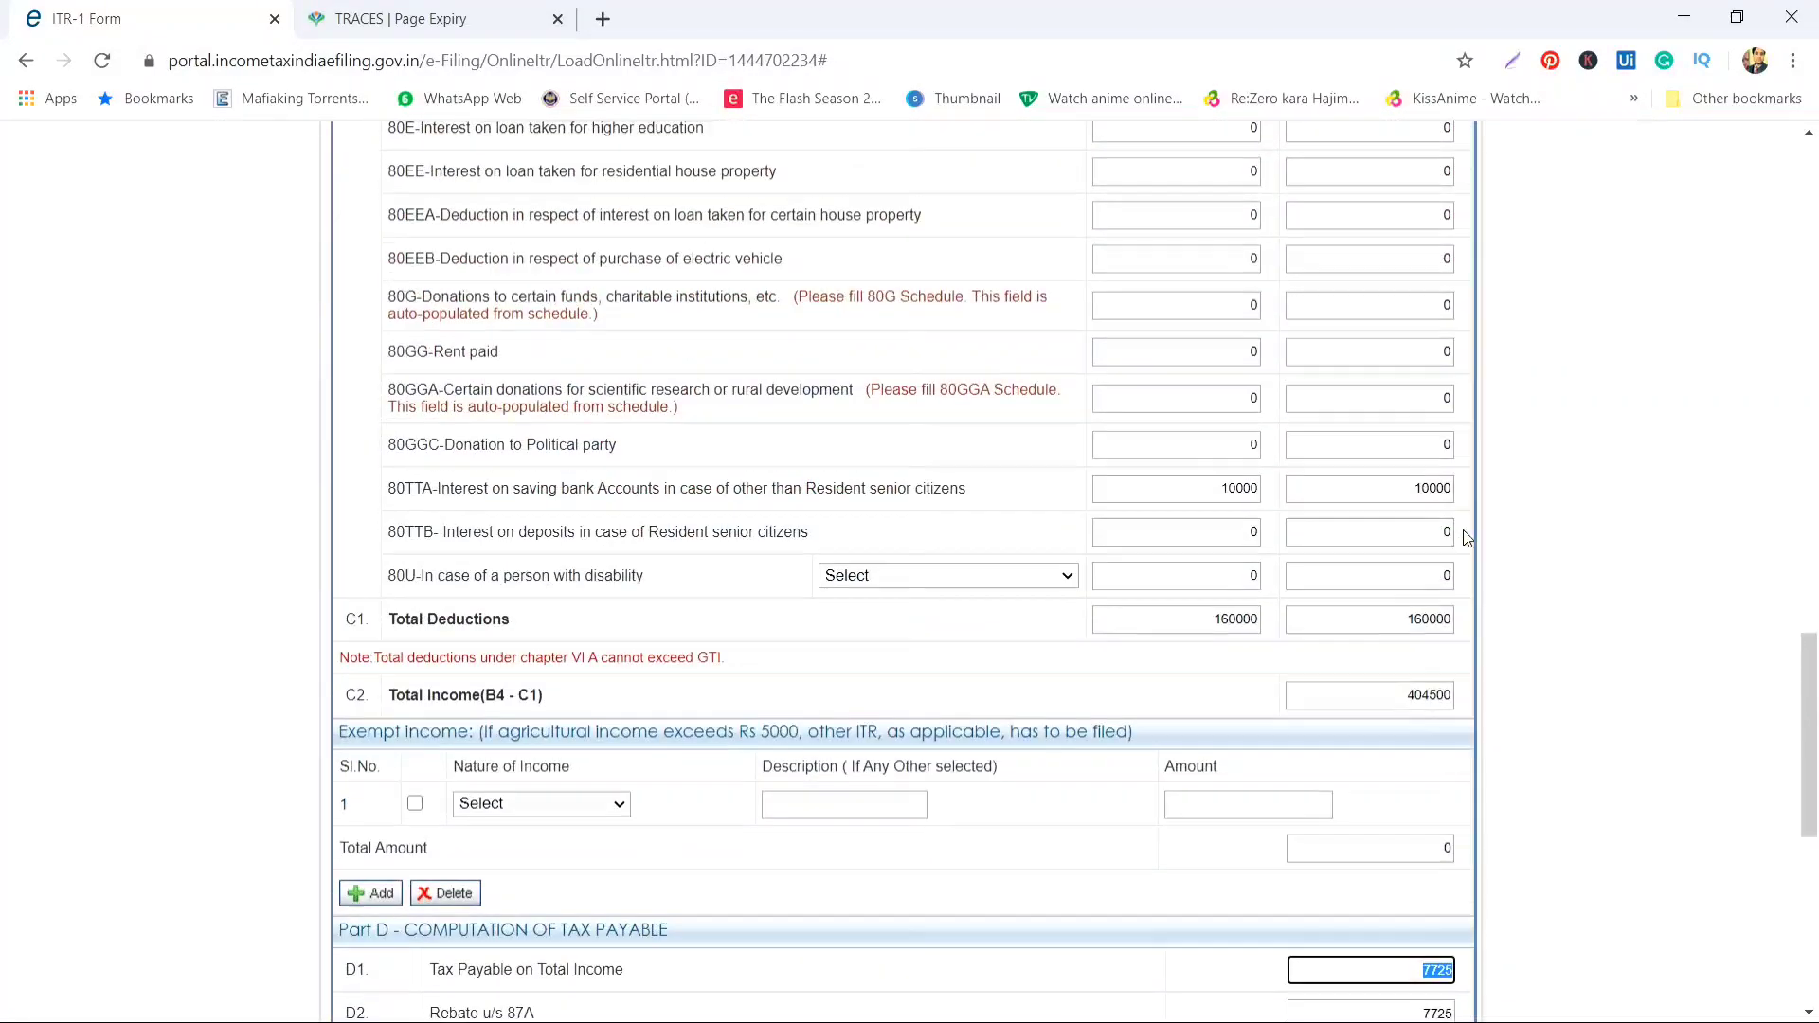
{"action": "scroll", "coordinate": [1464, 535], "scroll_direction": "up", "scroll_amount": 15}
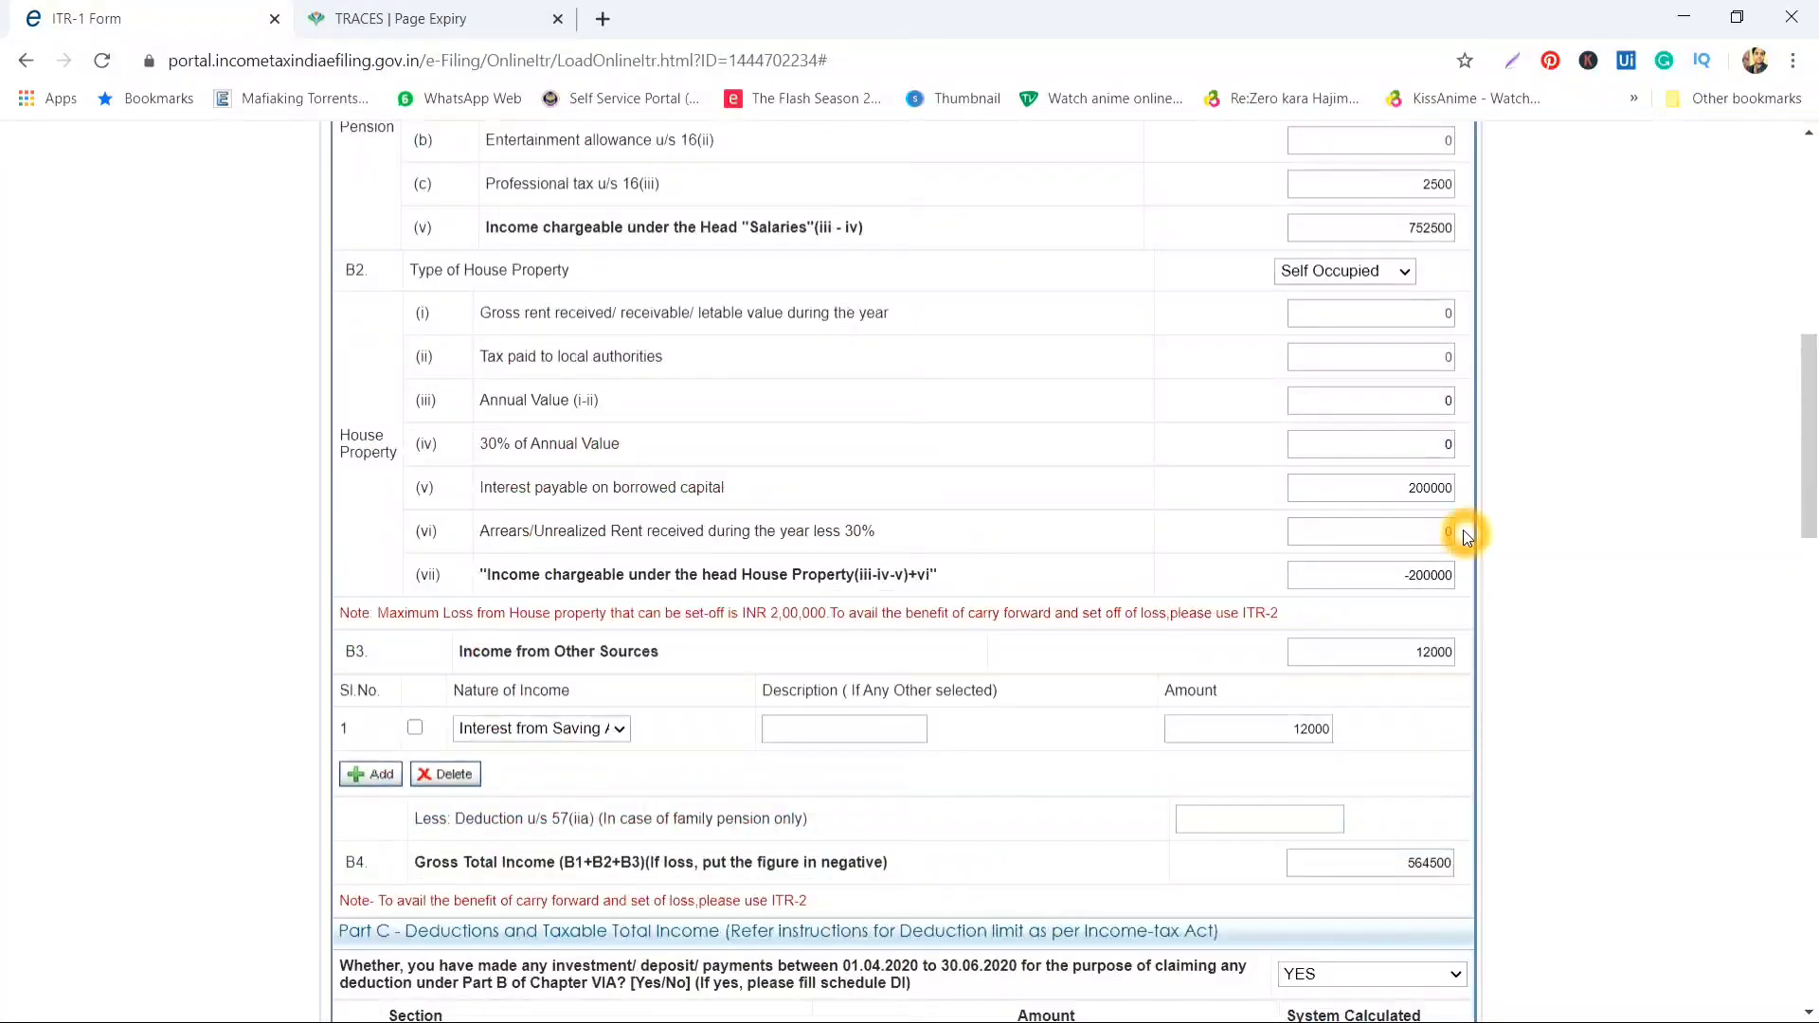
{"action": "scroll", "coordinate": [1270, 202], "scroll_direction": "up", "scroll_amount": 7}
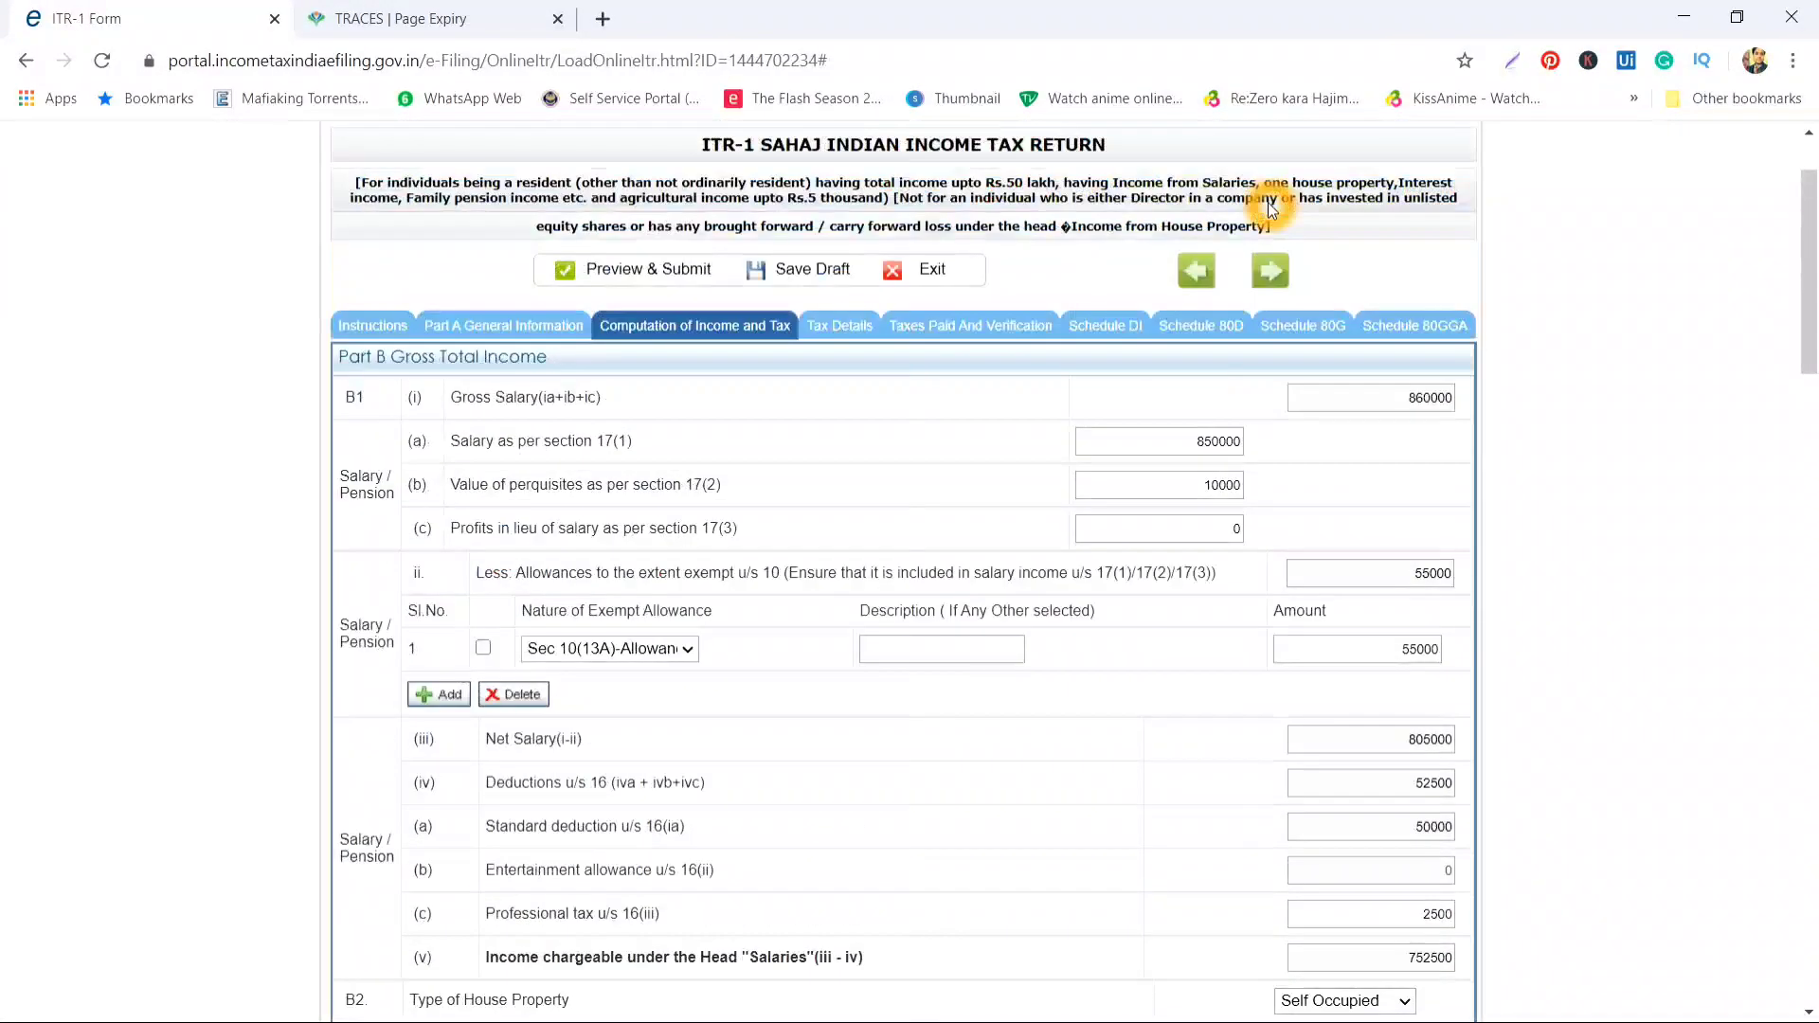
{"action": "scroll", "coordinate": [1207, 519], "scroll_direction": "down", "scroll_amount": 4}
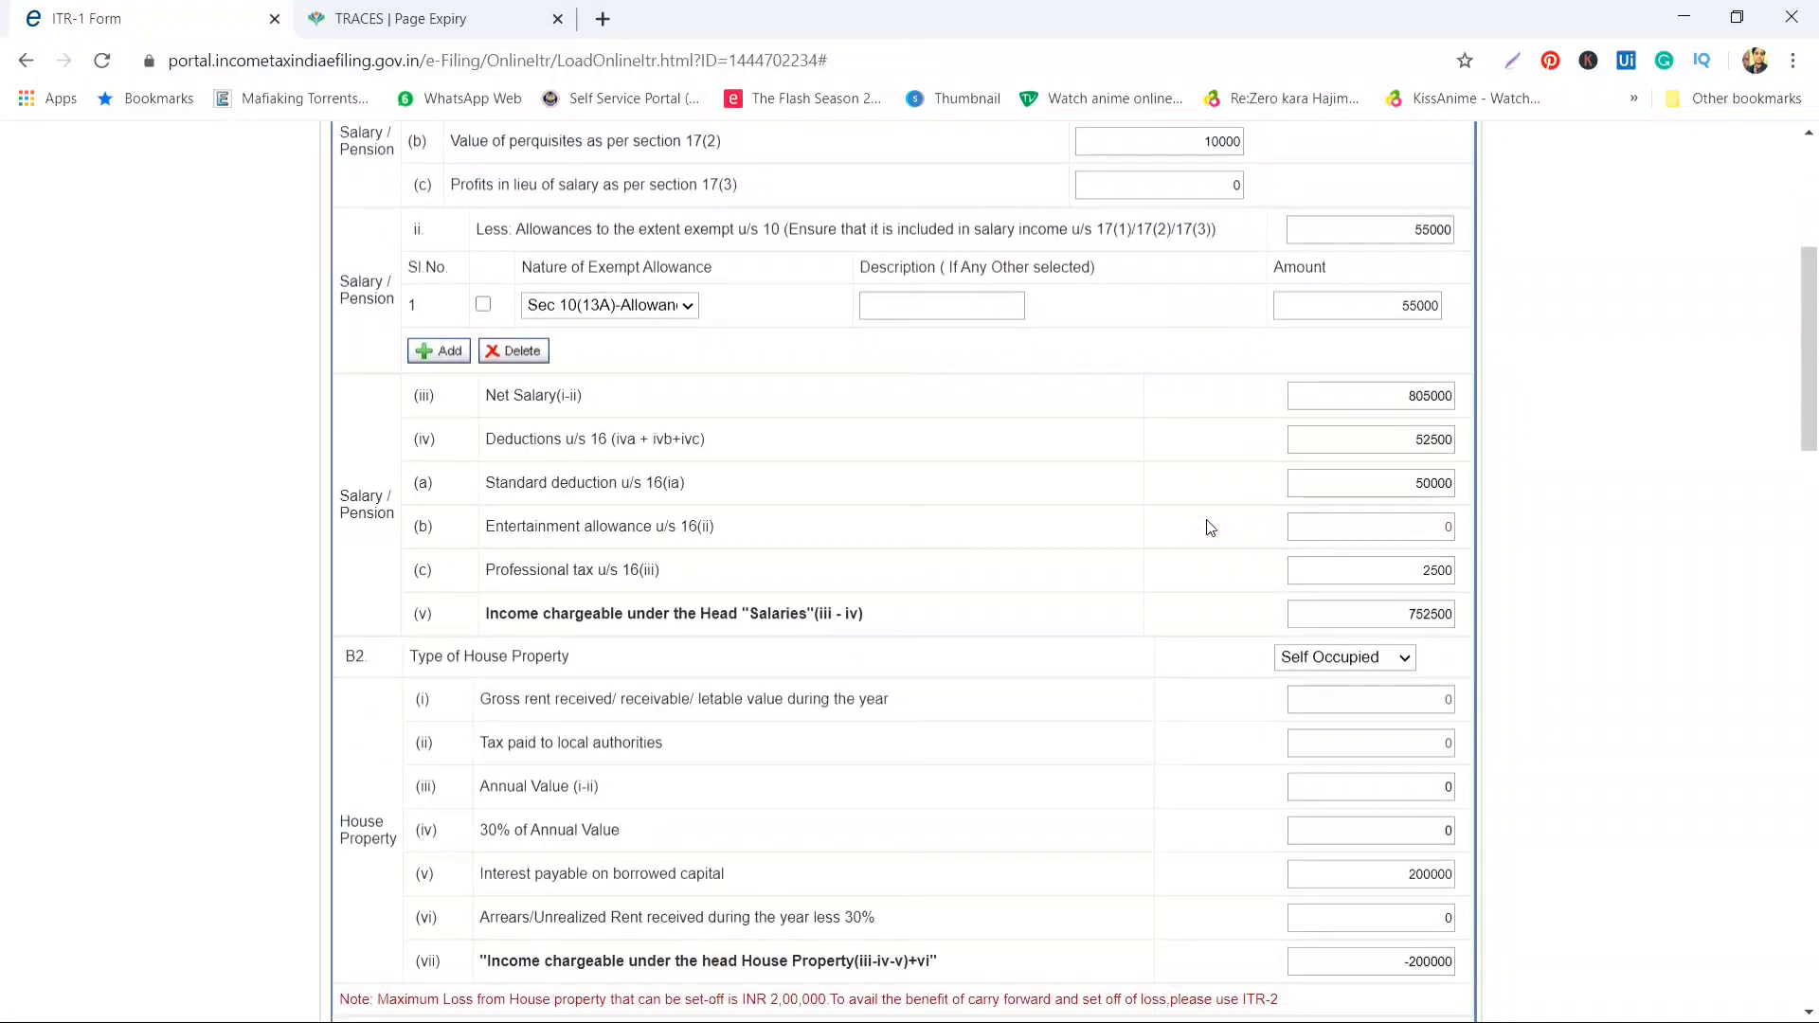
{"action": "scroll", "coordinate": [1210, 528], "scroll_direction": "down", "scroll_amount": 2}
{"action": "left_click", "coordinate": [1374, 201]}
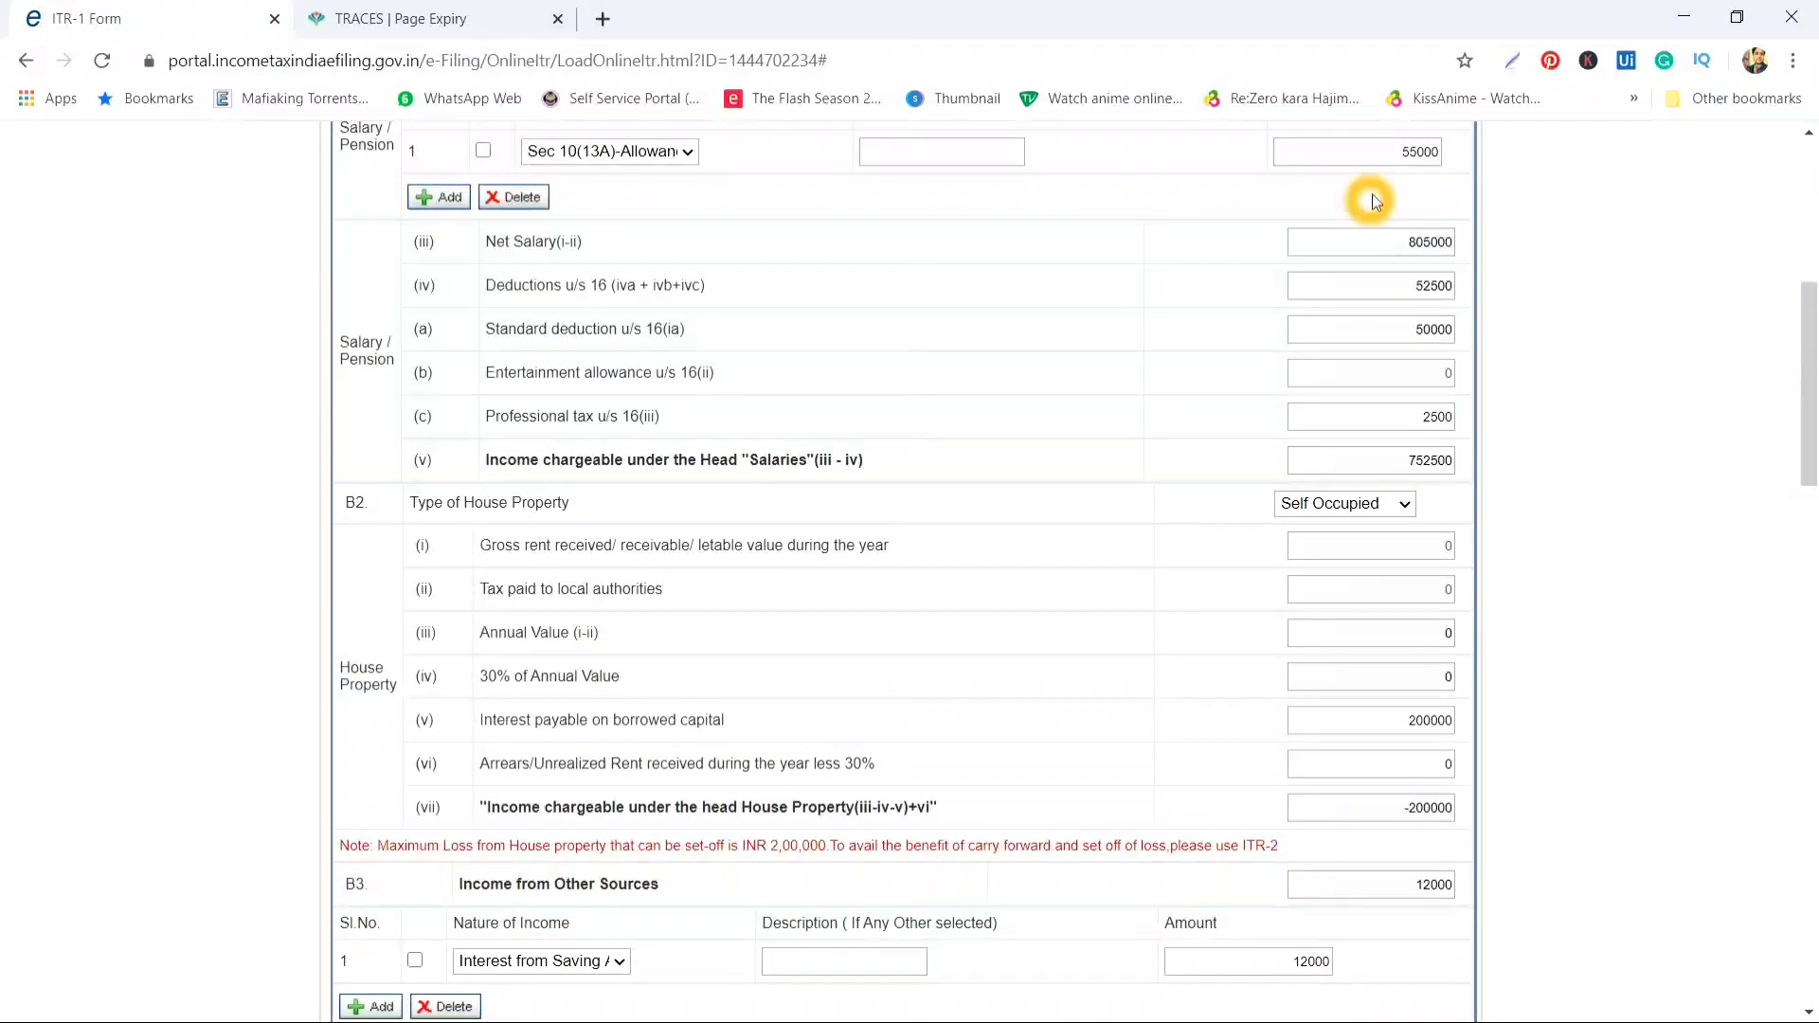
Review the 12000 savings bank interest entered as other income
{"action": "scroll", "coordinate": [1199, 462], "scroll_direction": "down", "scroll_amount": 2}
{"action": "left_click", "coordinate": [1200, 458]}
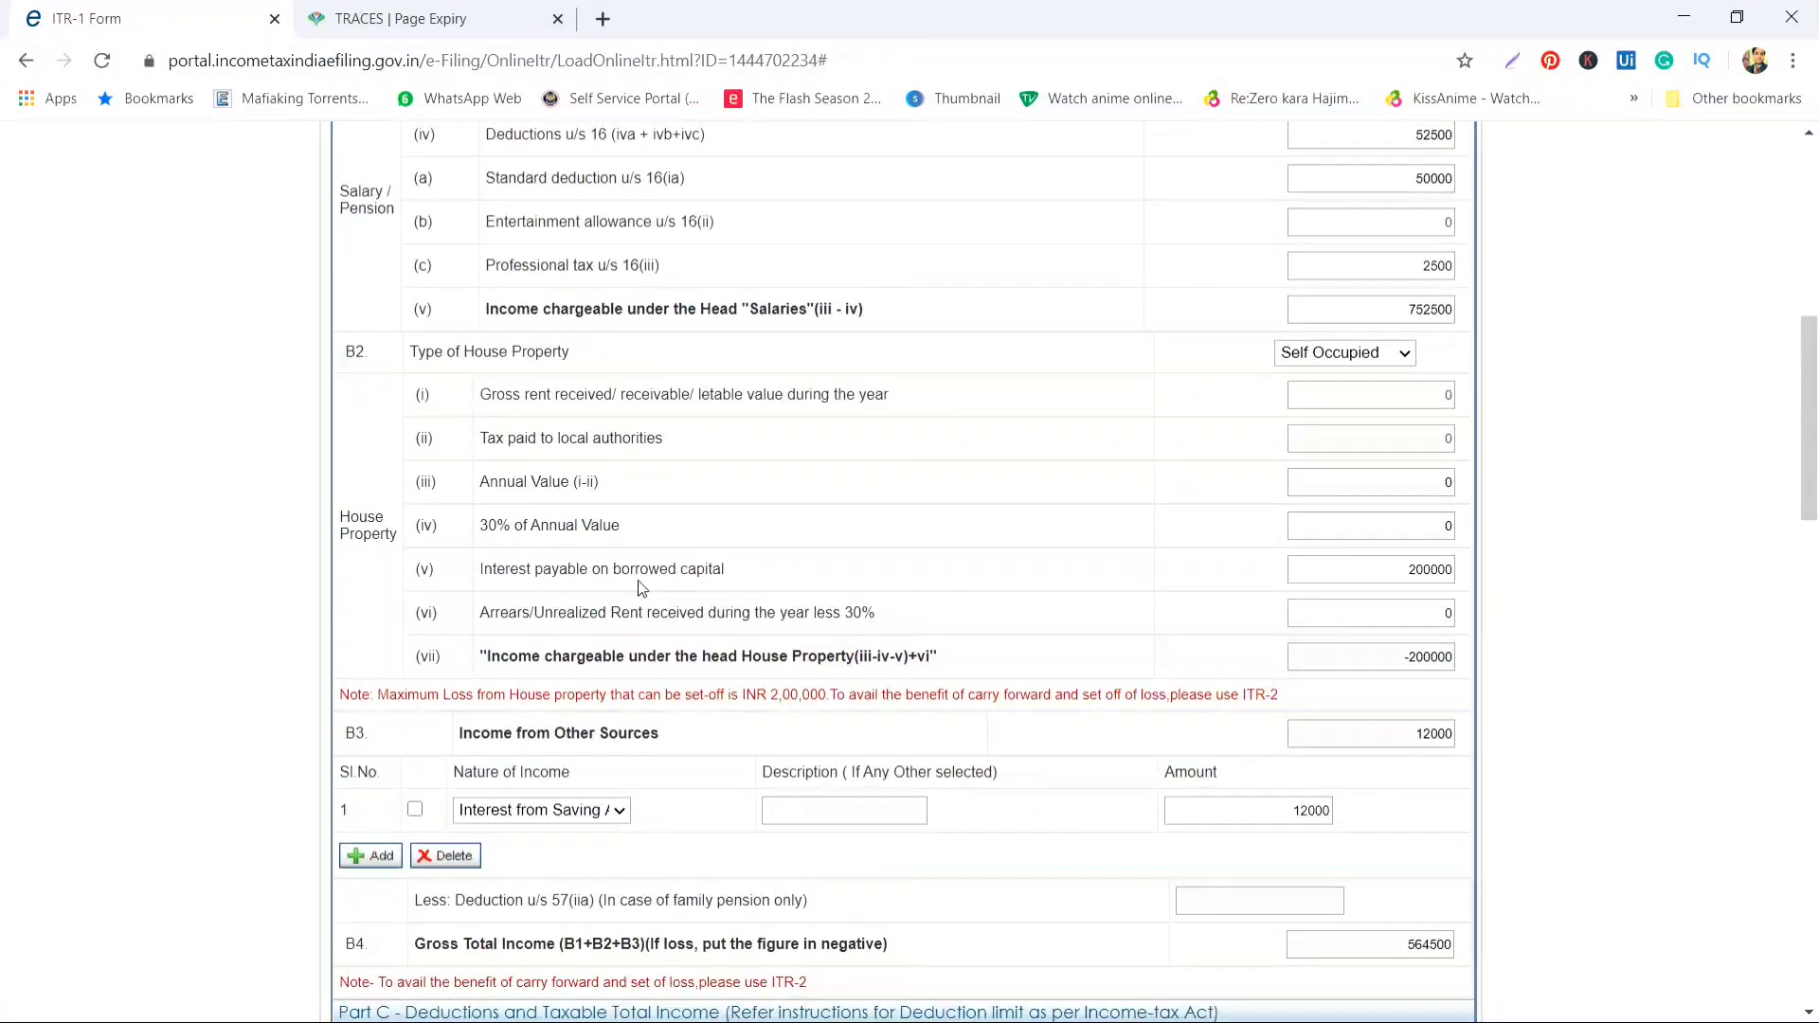
{"action": "left_click", "coordinate": [1127, 424]}
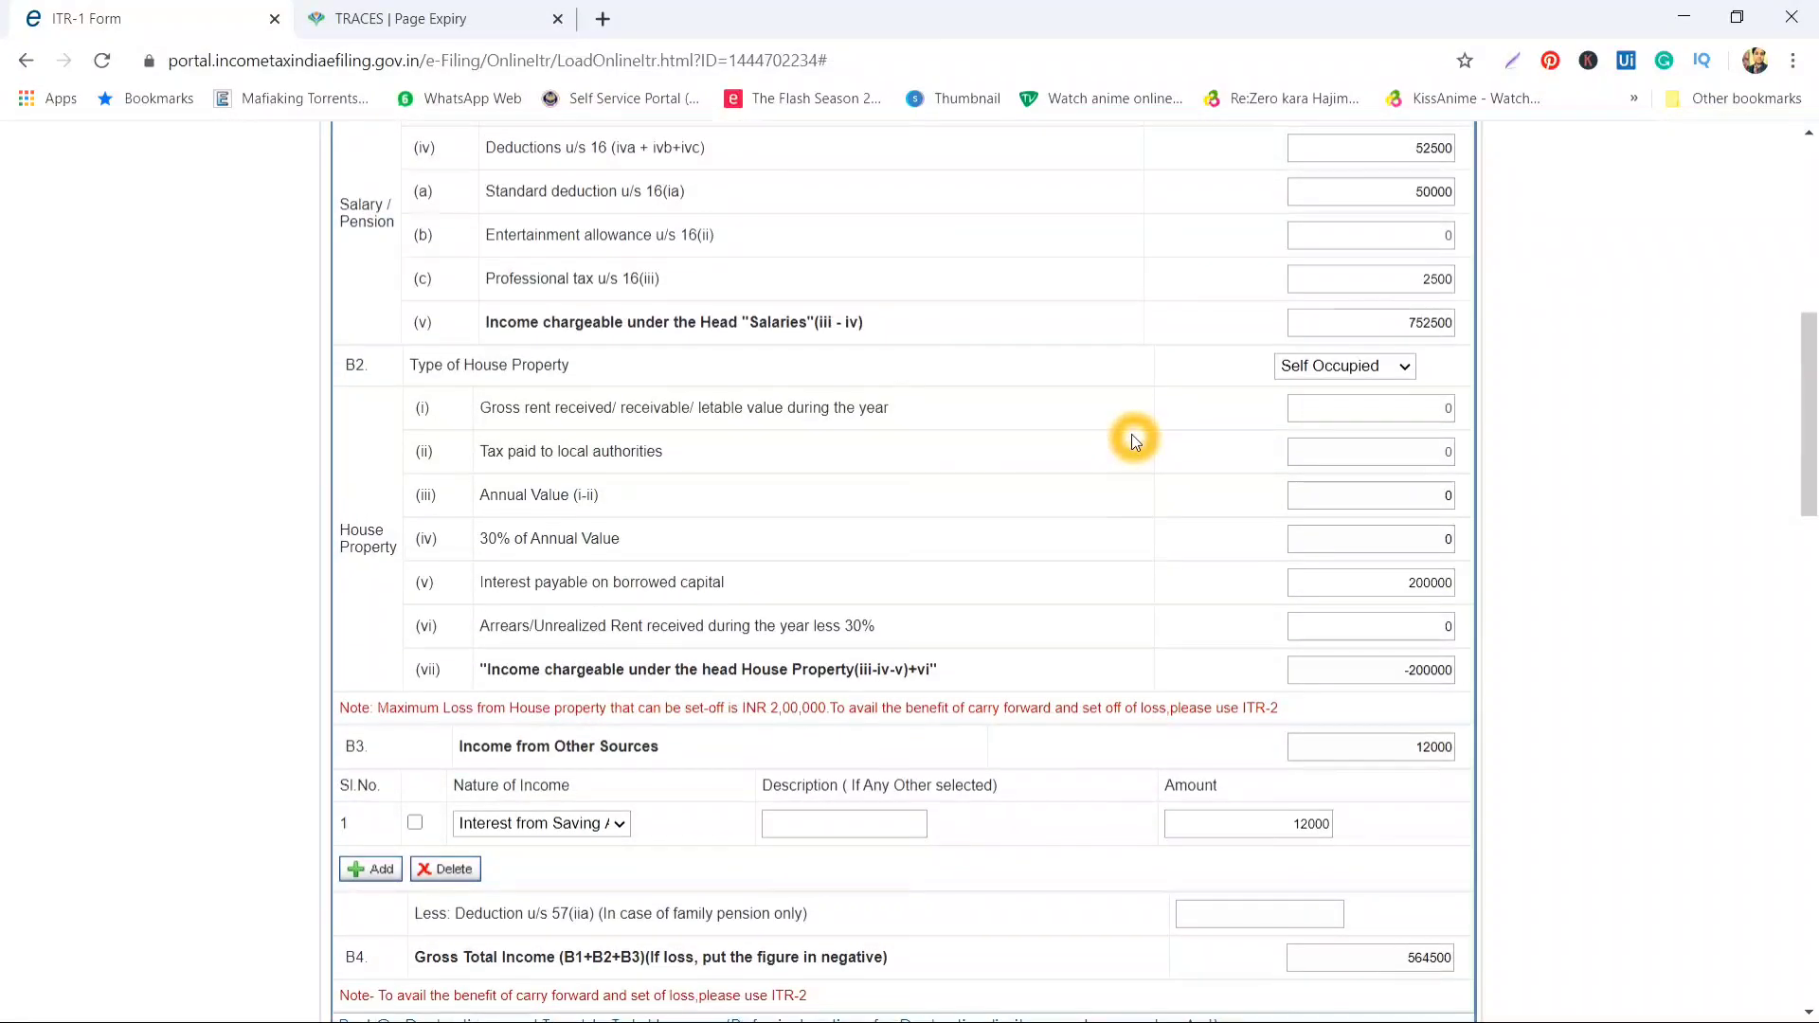
{"action": "scroll", "coordinate": [1131, 434], "scroll_direction": "down", "scroll_amount": 2}
{"action": "left_click", "coordinate": [1216, 709]}
{"action": "scroll", "coordinate": [1115, 485], "scroll_direction": "down", "scroll_amount": 3}
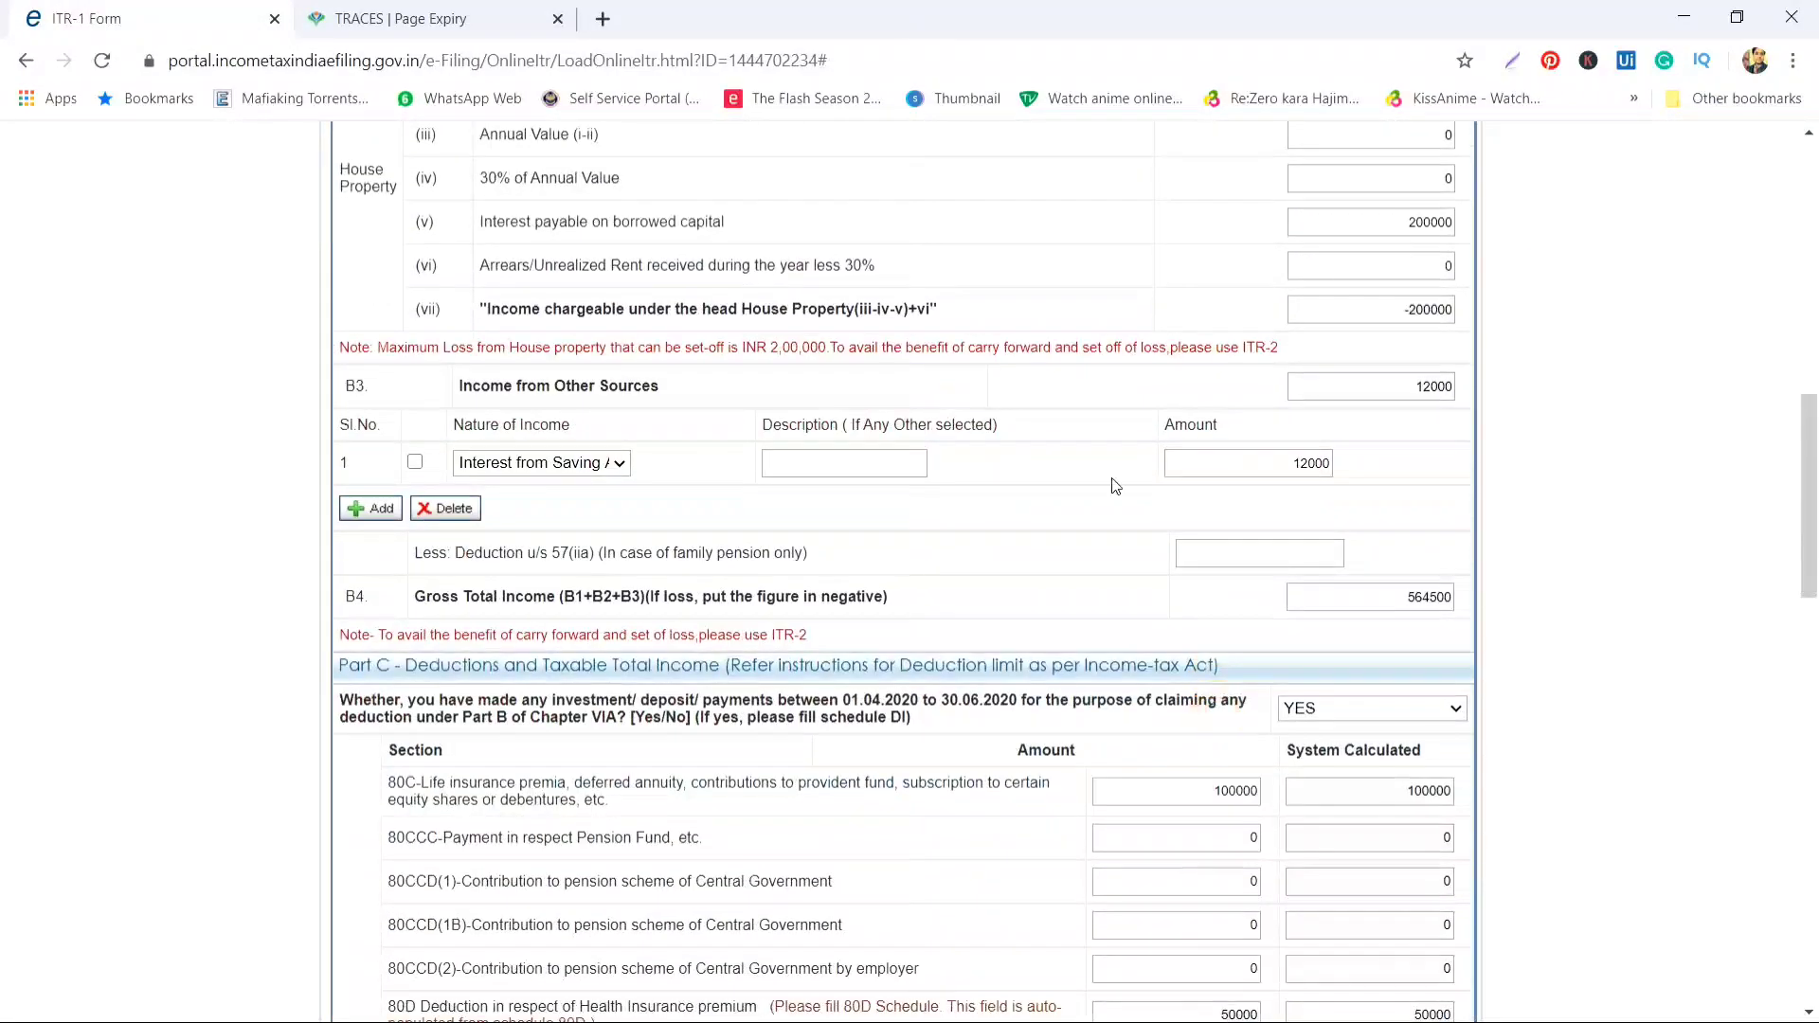
{"action": "double_click", "coordinate": [1263, 464]}
{"action": "scroll", "coordinate": [1029, 576], "scroll_direction": "down", "scroll_amount": 1}
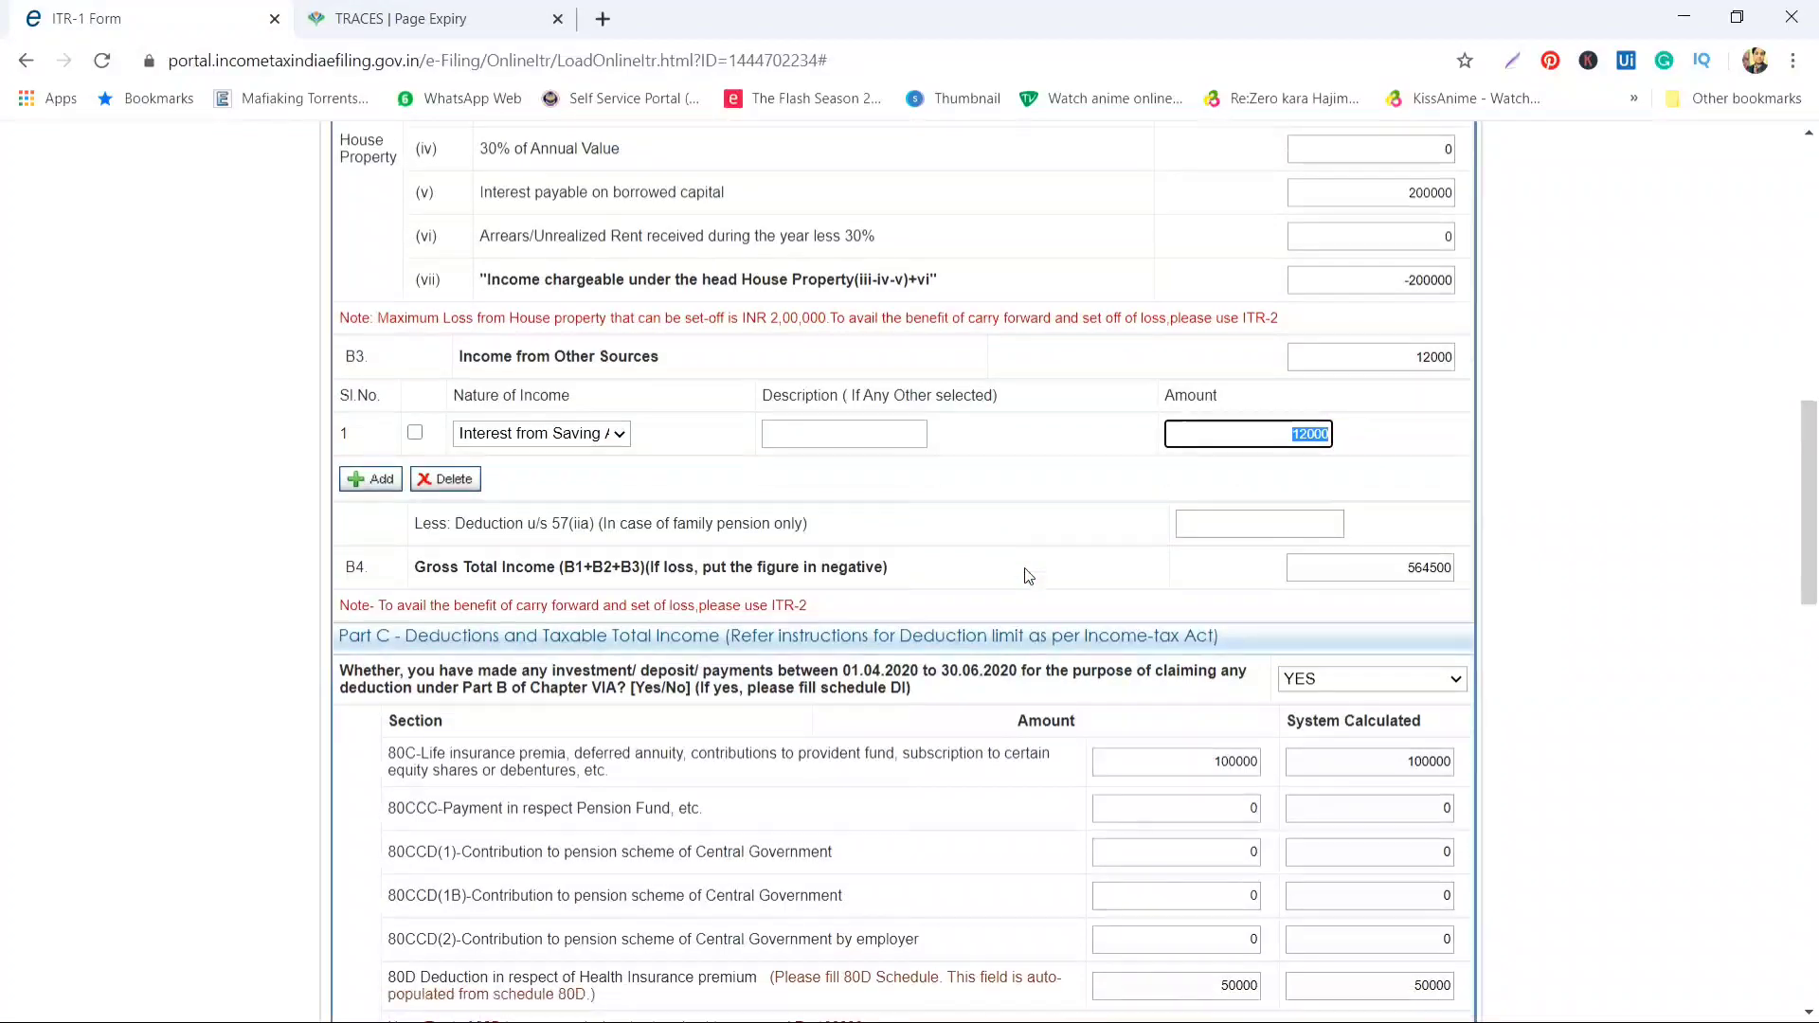
{"action": "left_click", "coordinate": [1029, 576]}
{"action": "scroll", "coordinate": [1028, 577], "scroll_direction": "down", "scroll_amount": 9}
Review the 100000 80C and 10000 80TTA deduction amounts
{"action": "scroll", "coordinate": [1028, 576], "scroll_direction": "up", "scroll_amount": 5}
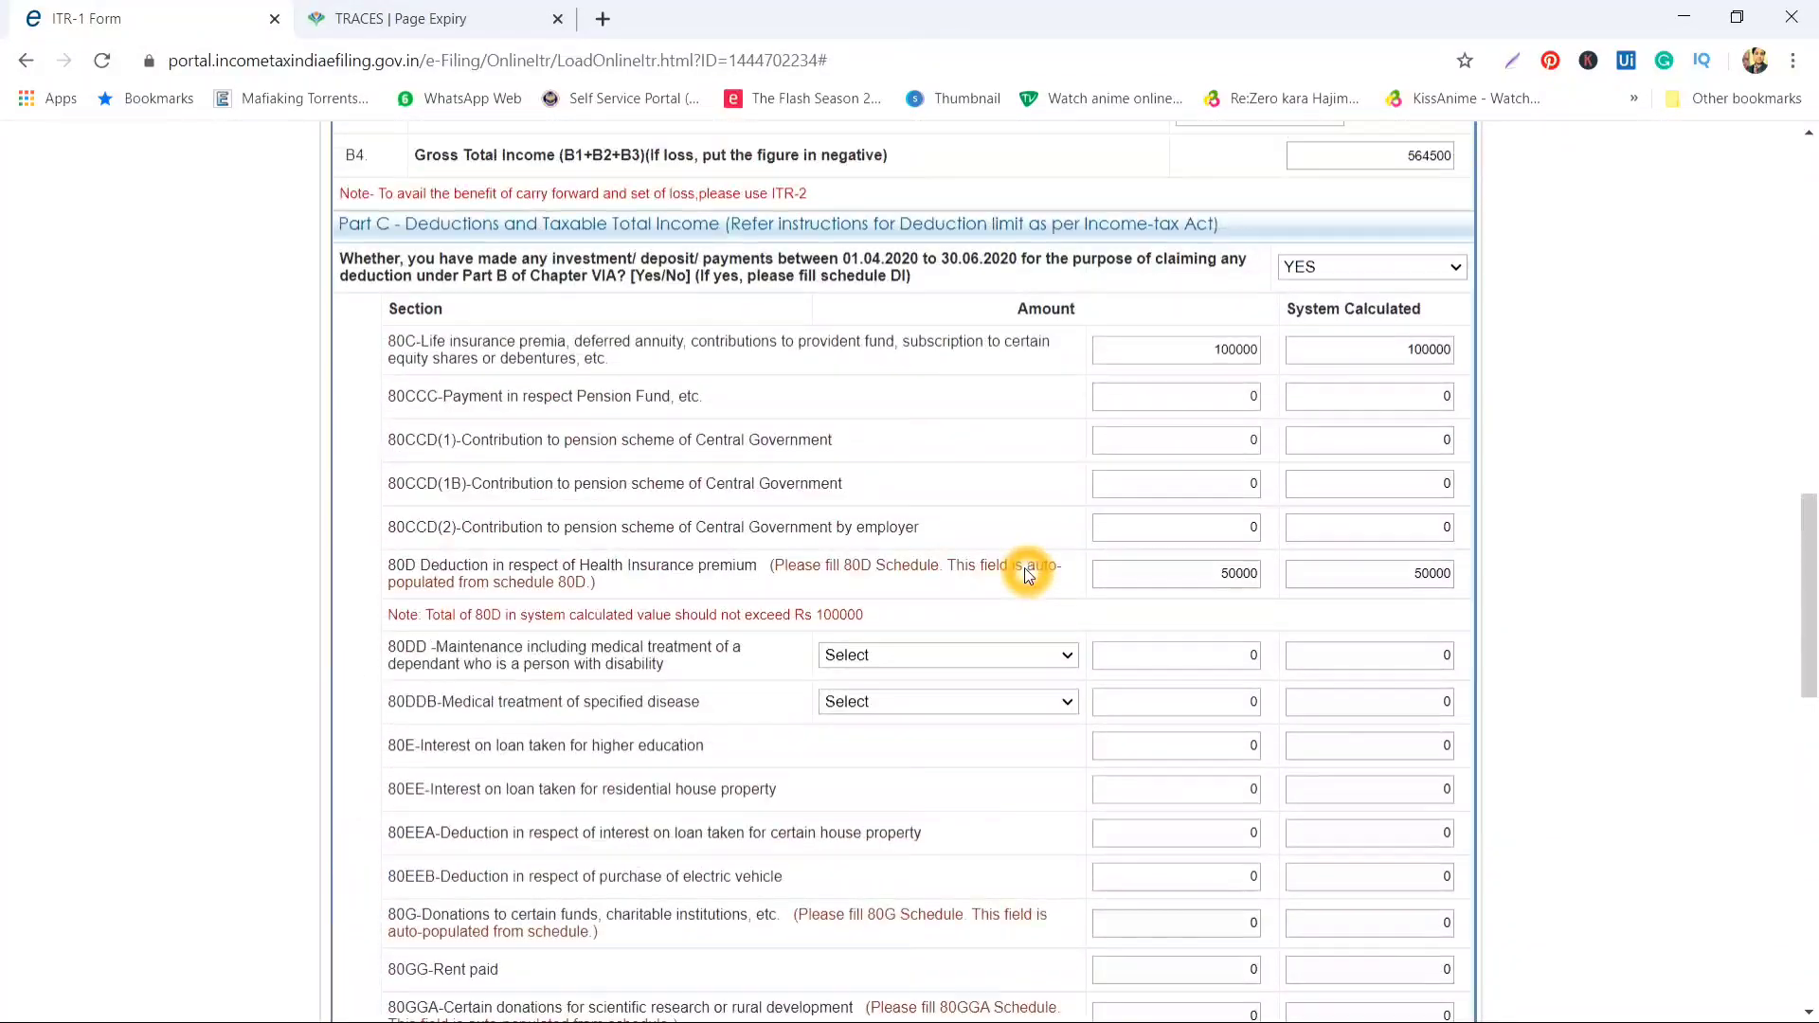
{"action": "left_click_drag", "start_coordinate": [1210, 346], "coordinate": [1274, 349]}
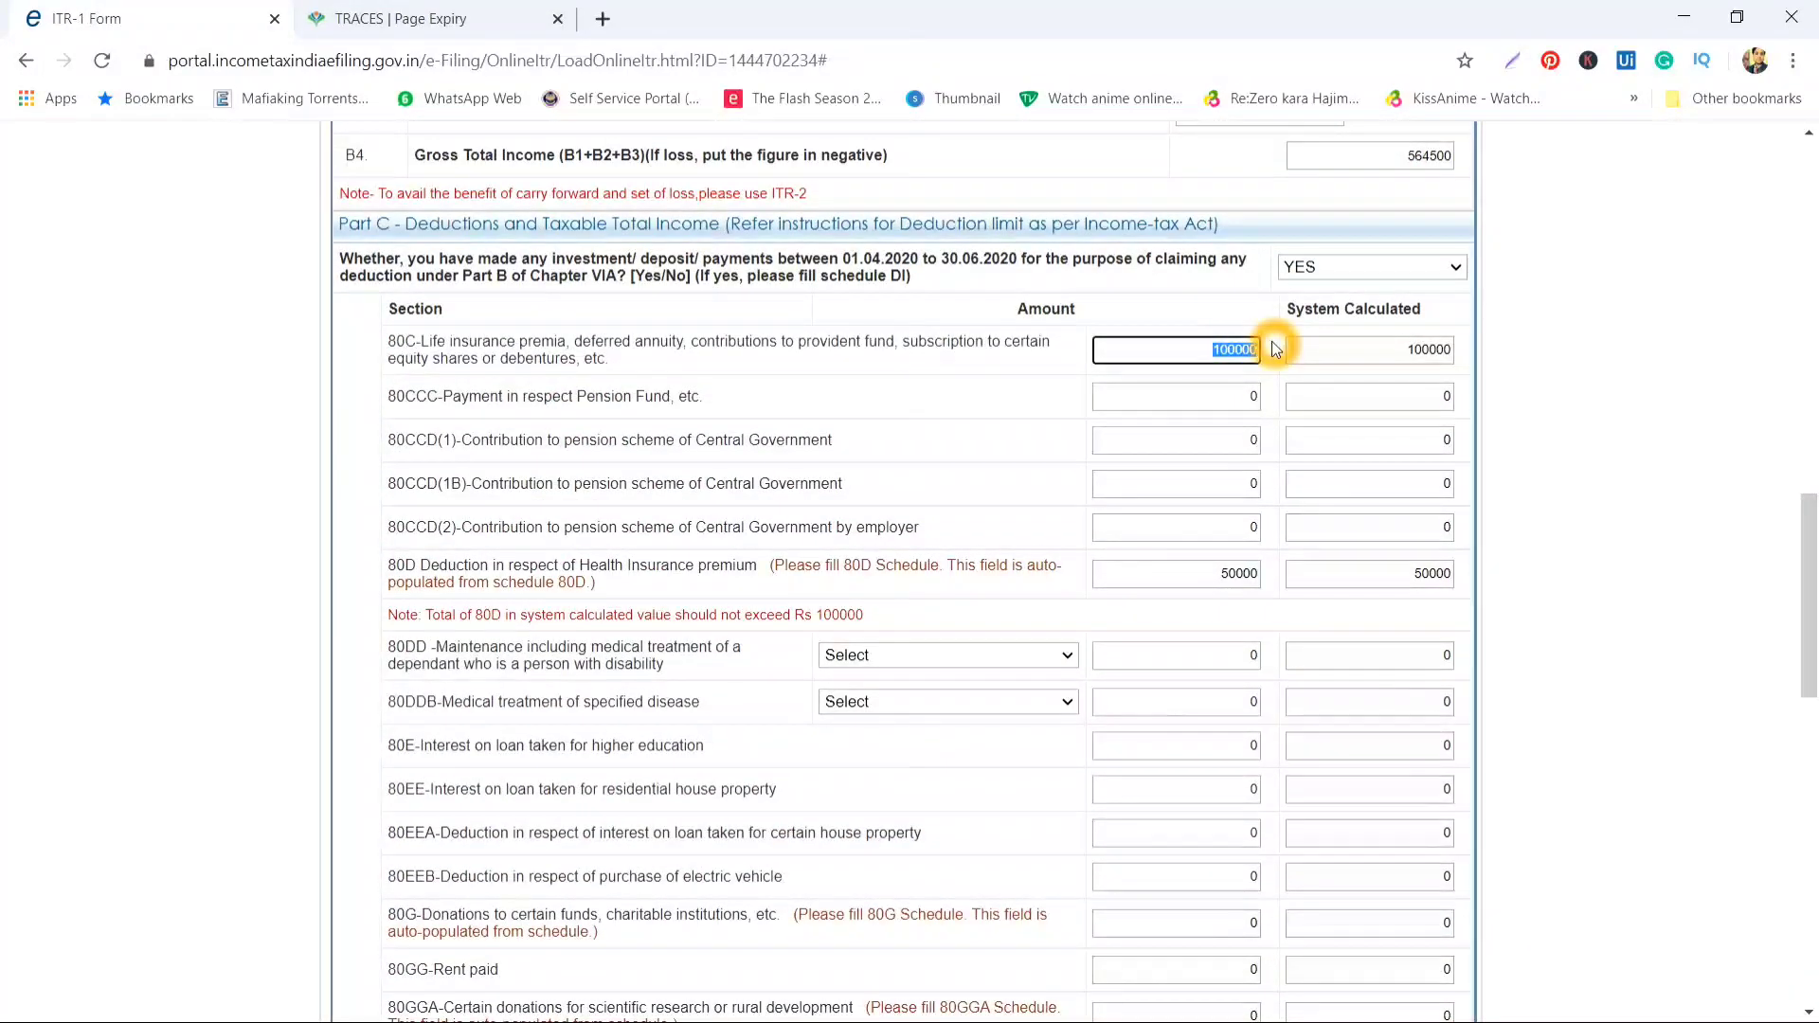
{"action": "scroll", "coordinate": [1064, 581], "scroll_direction": "down", "scroll_amount": 6}
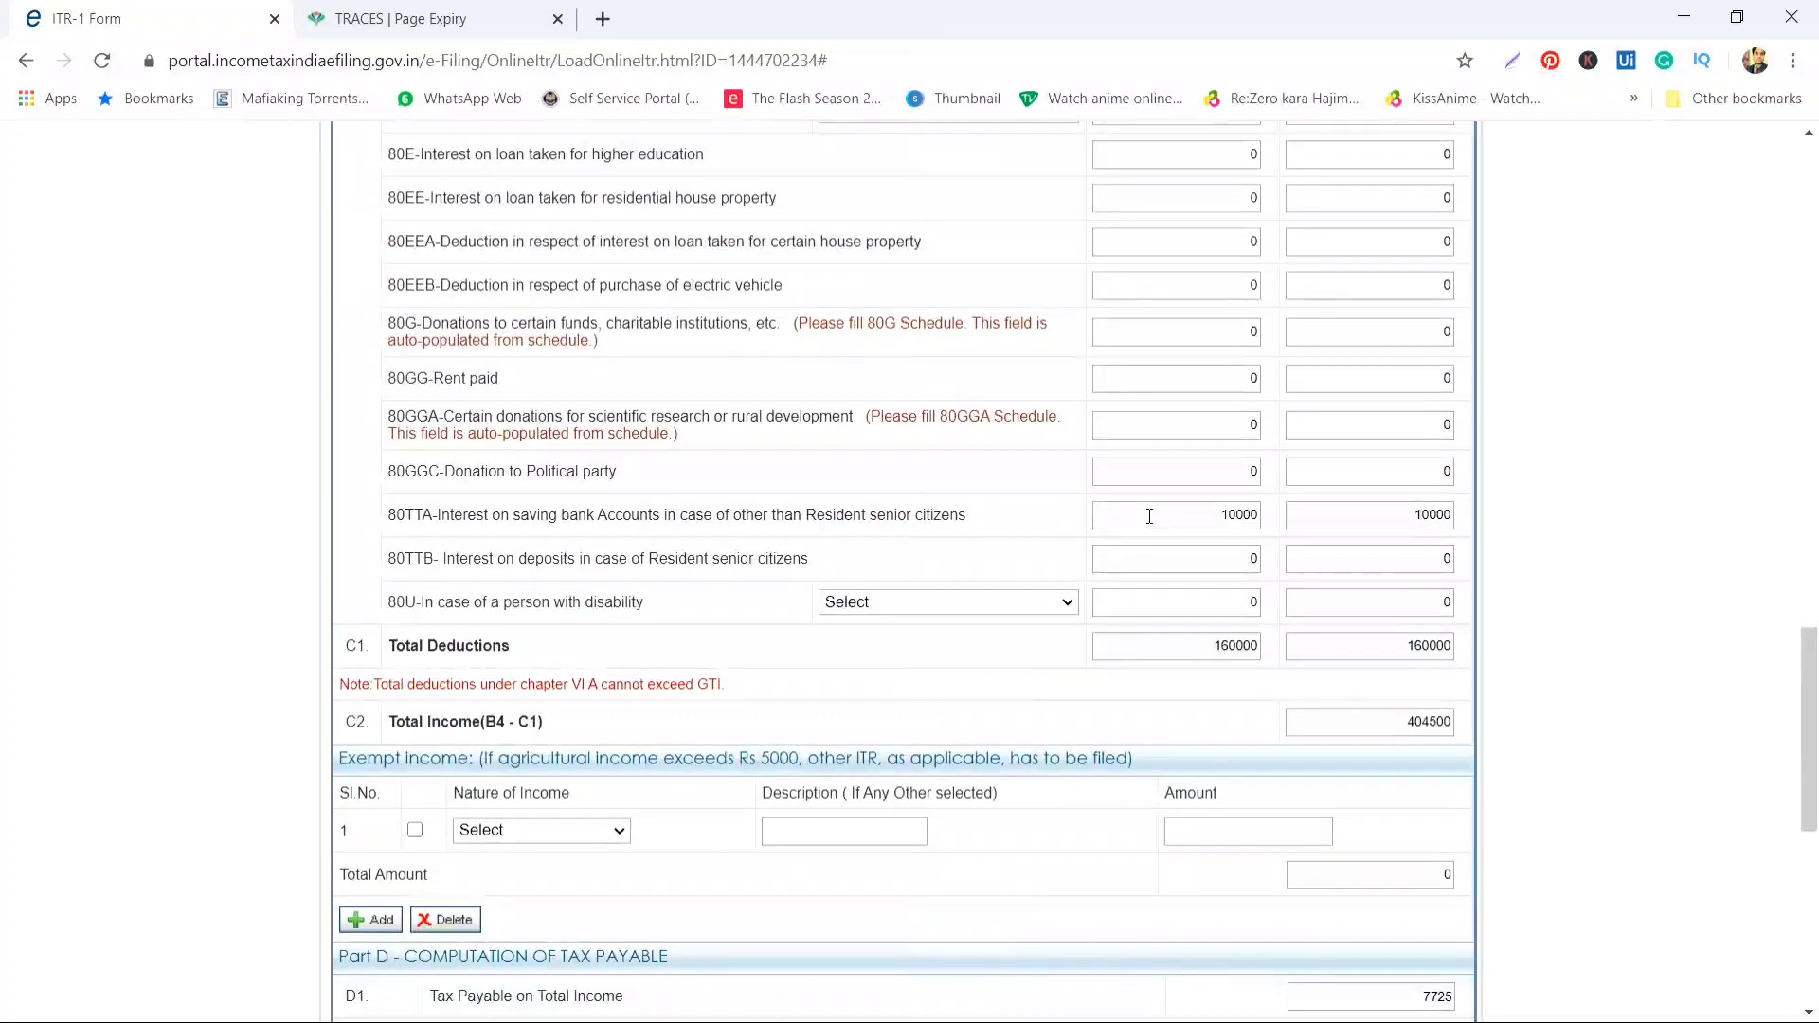
{"action": "left_click_drag", "start_coordinate": [1178, 512], "coordinate": [1238, 509]}
{"action": "scroll", "coordinate": [1076, 487], "scroll_direction": "up", "scroll_amount": 2}
{"action": "scroll", "coordinate": [1076, 487], "scroll_direction": "down", "scroll_amount": 9}
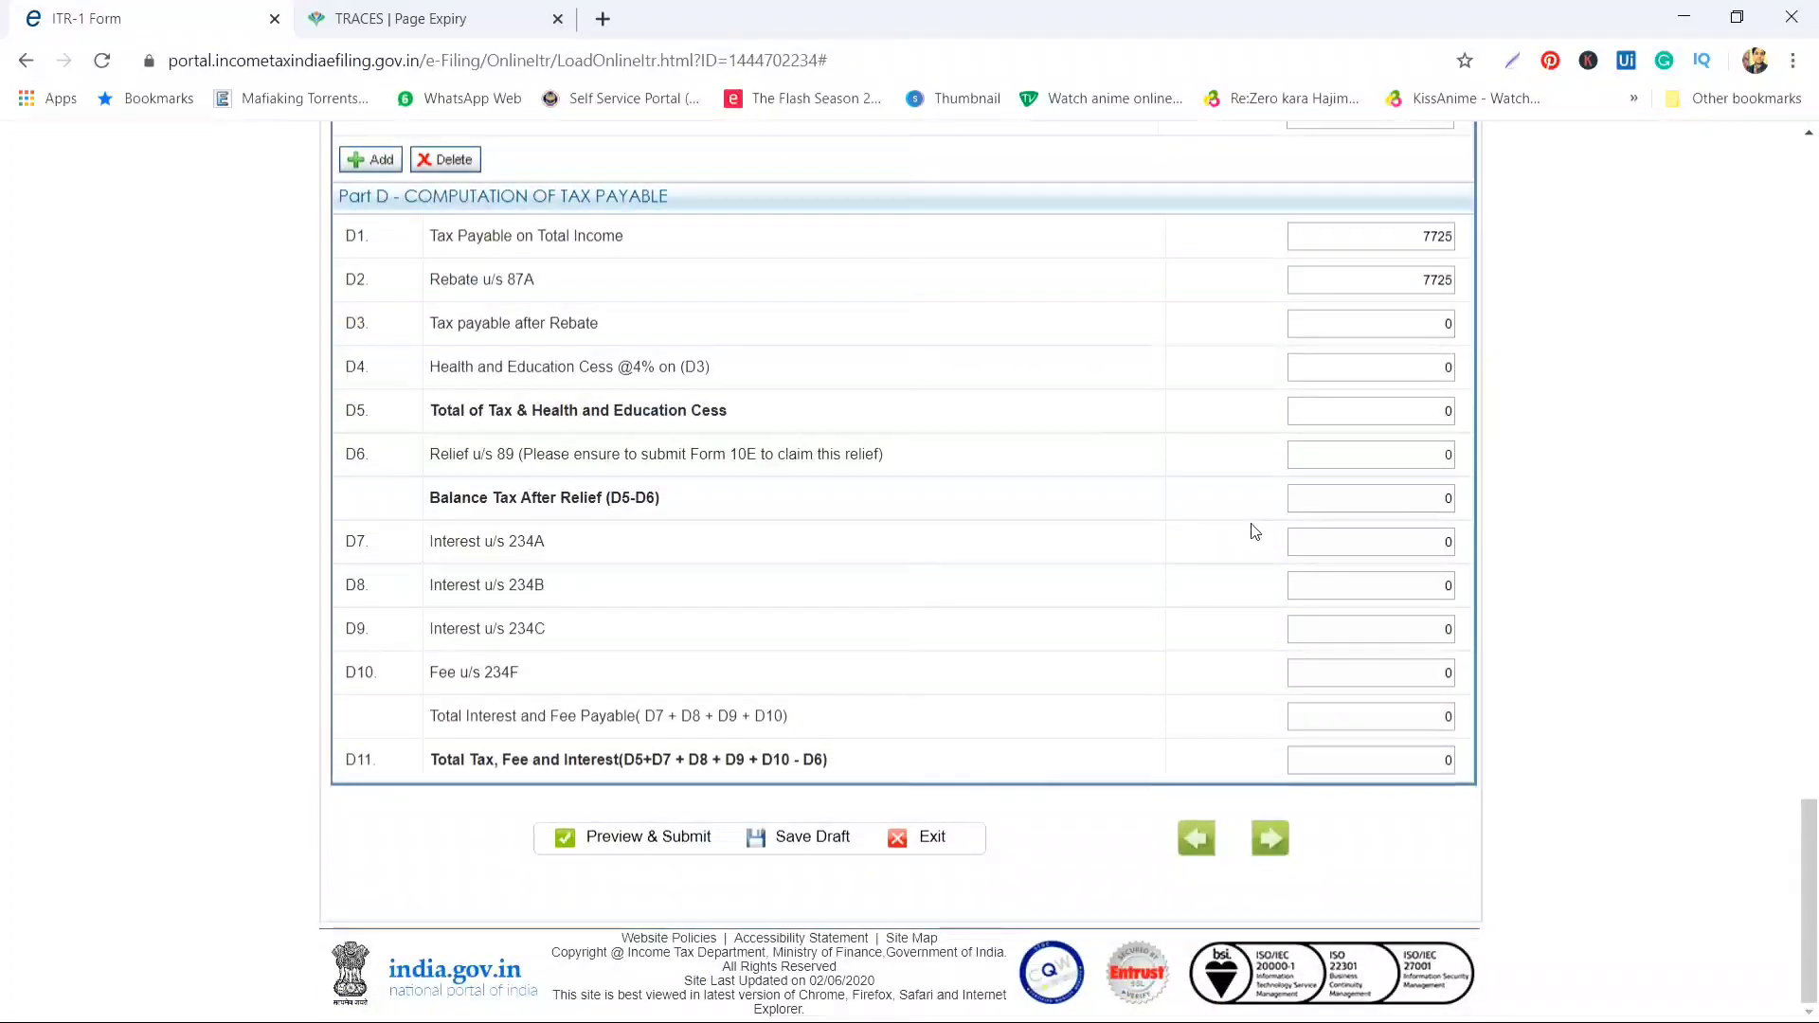
{"action": "scroll", "coordinate": [1294, 538], "scroll_direction": "up", "scroll_amount": 14}
{"action": "scroll", "coordinate": [1295, 538], "scroll_direction": "up", "scroll_amount": 8}
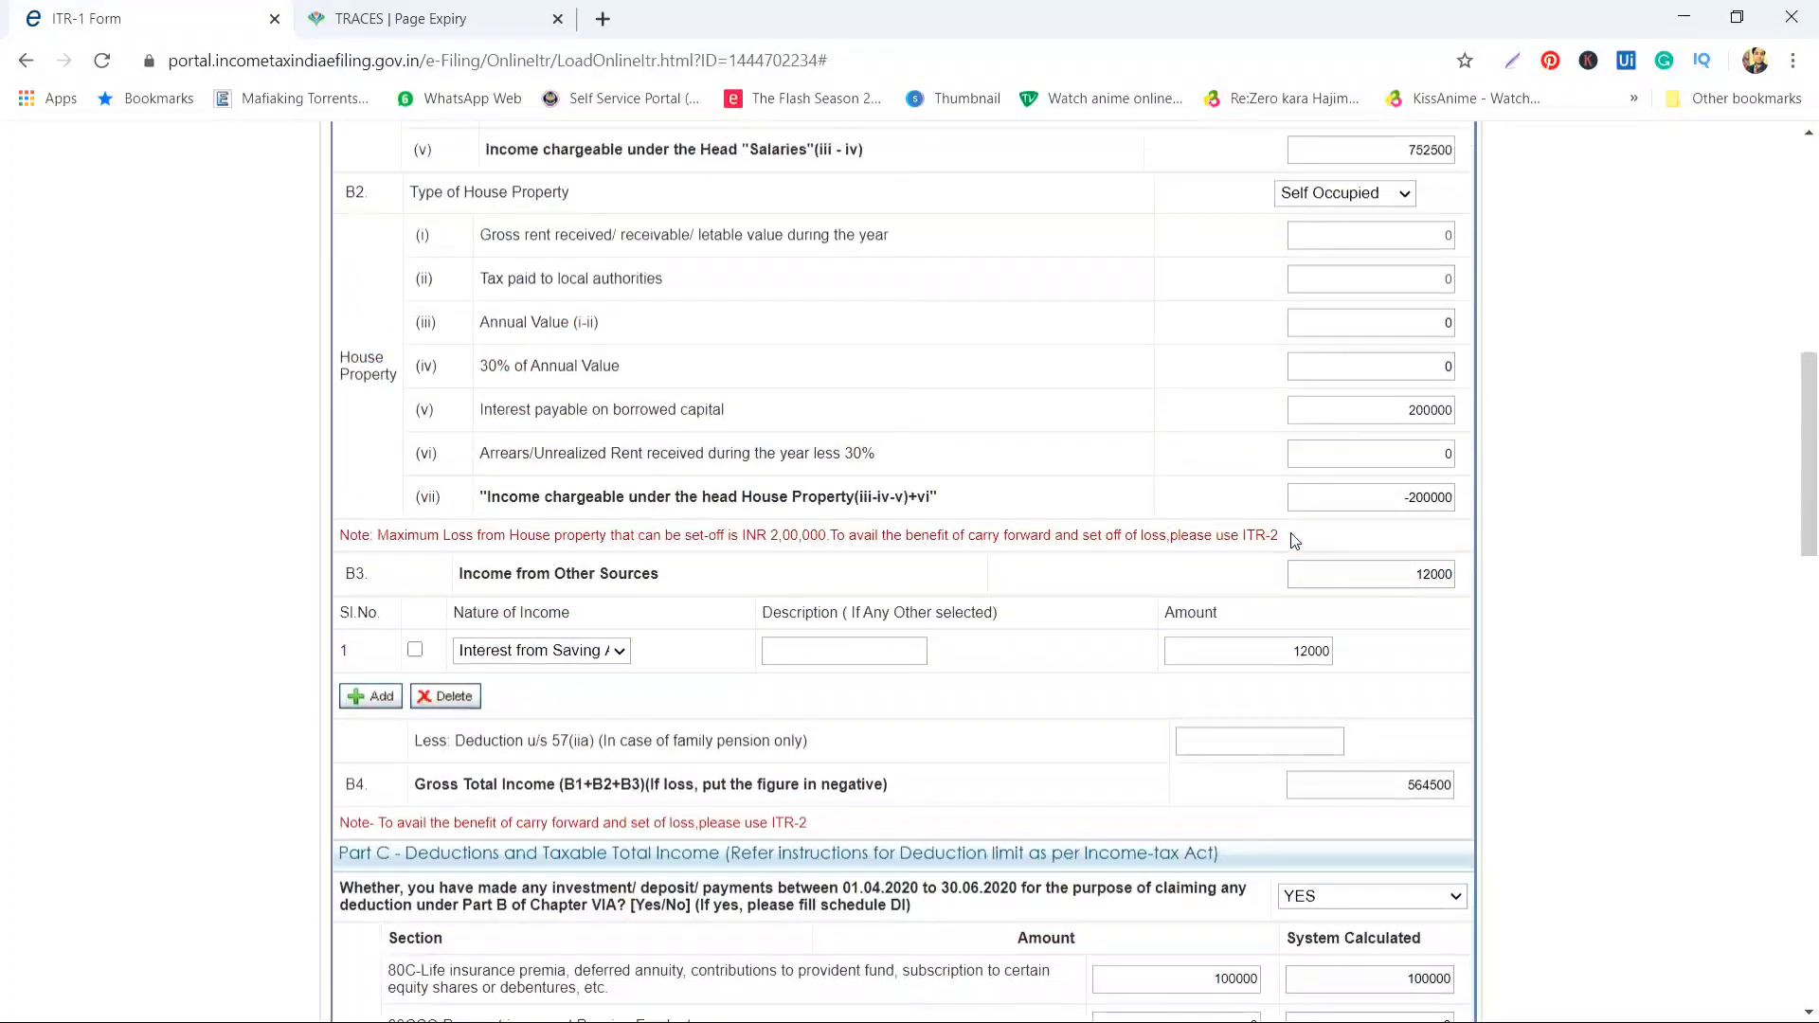
{"action": "scroll", "coordinate": [982, 698], "scroll_direction": "up", "scroll_amount": 7}
{"action": "scroll", "coordinate": [936, 632], "scroll_direction": "up", "scroll_amount": 2}
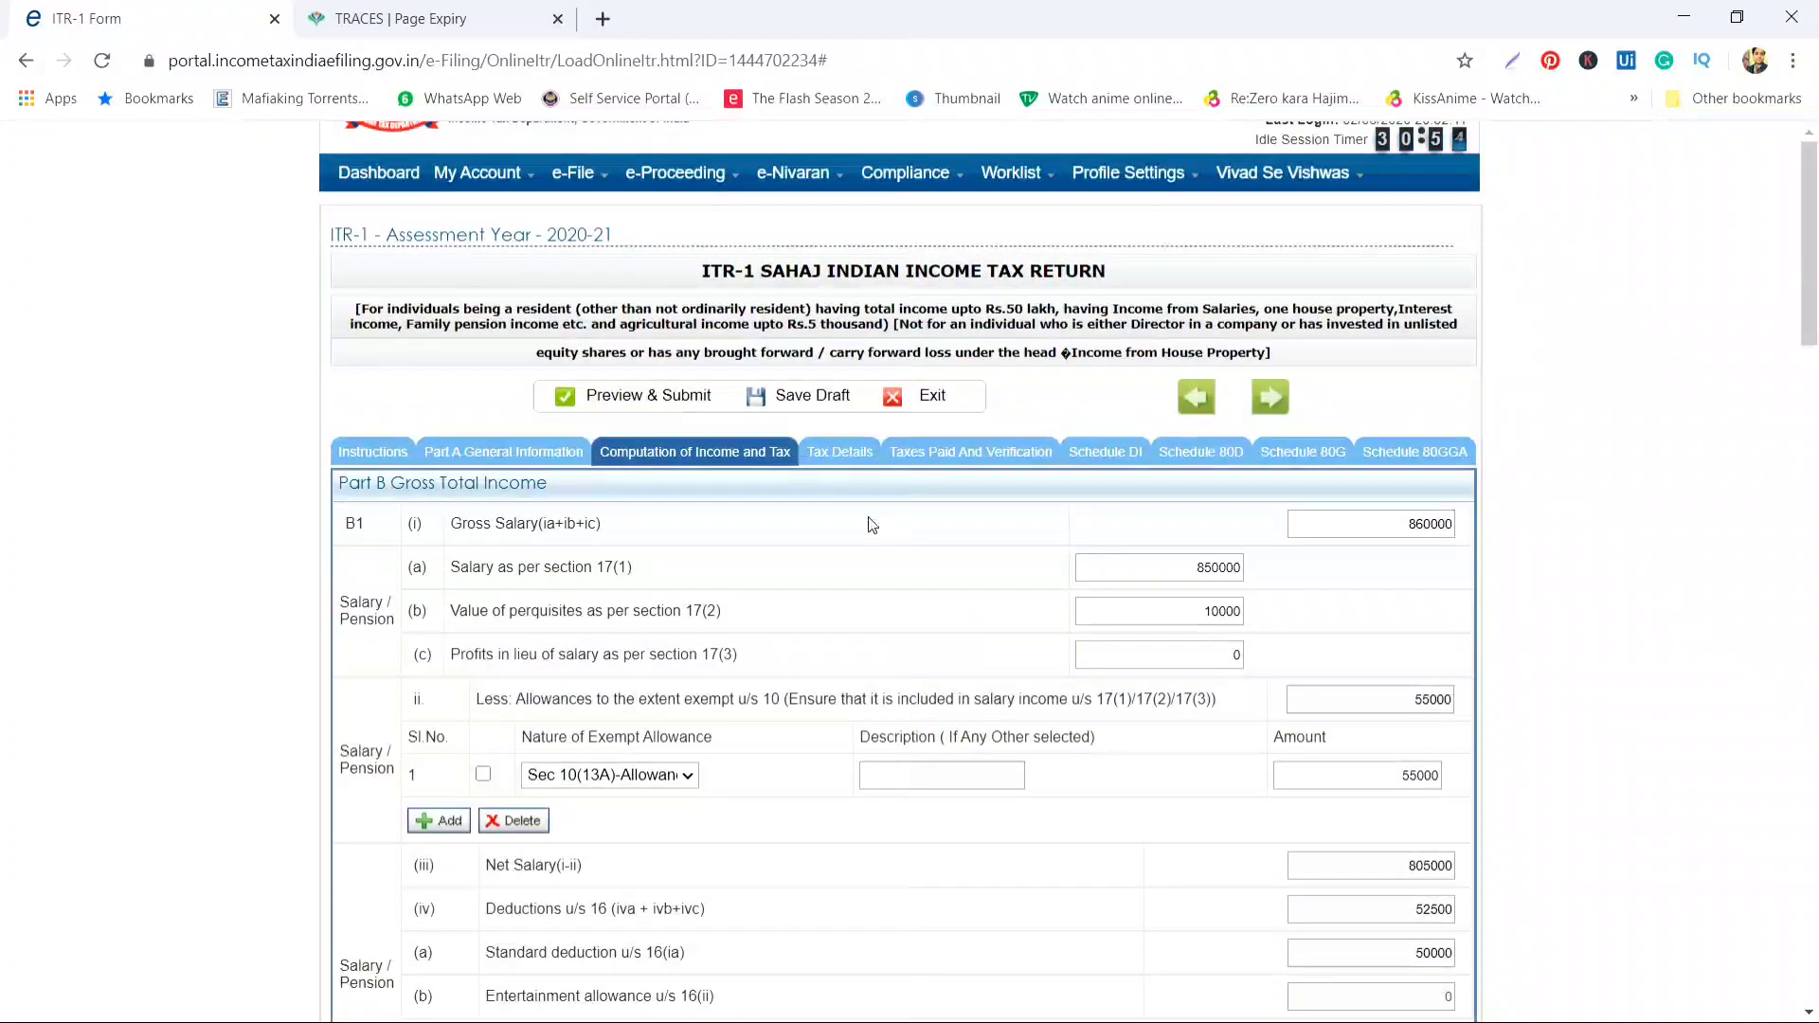
Check the salary TDS total of 800 in the Tax Details section
{"action": "left_click", "coordinate": [839, 455]}
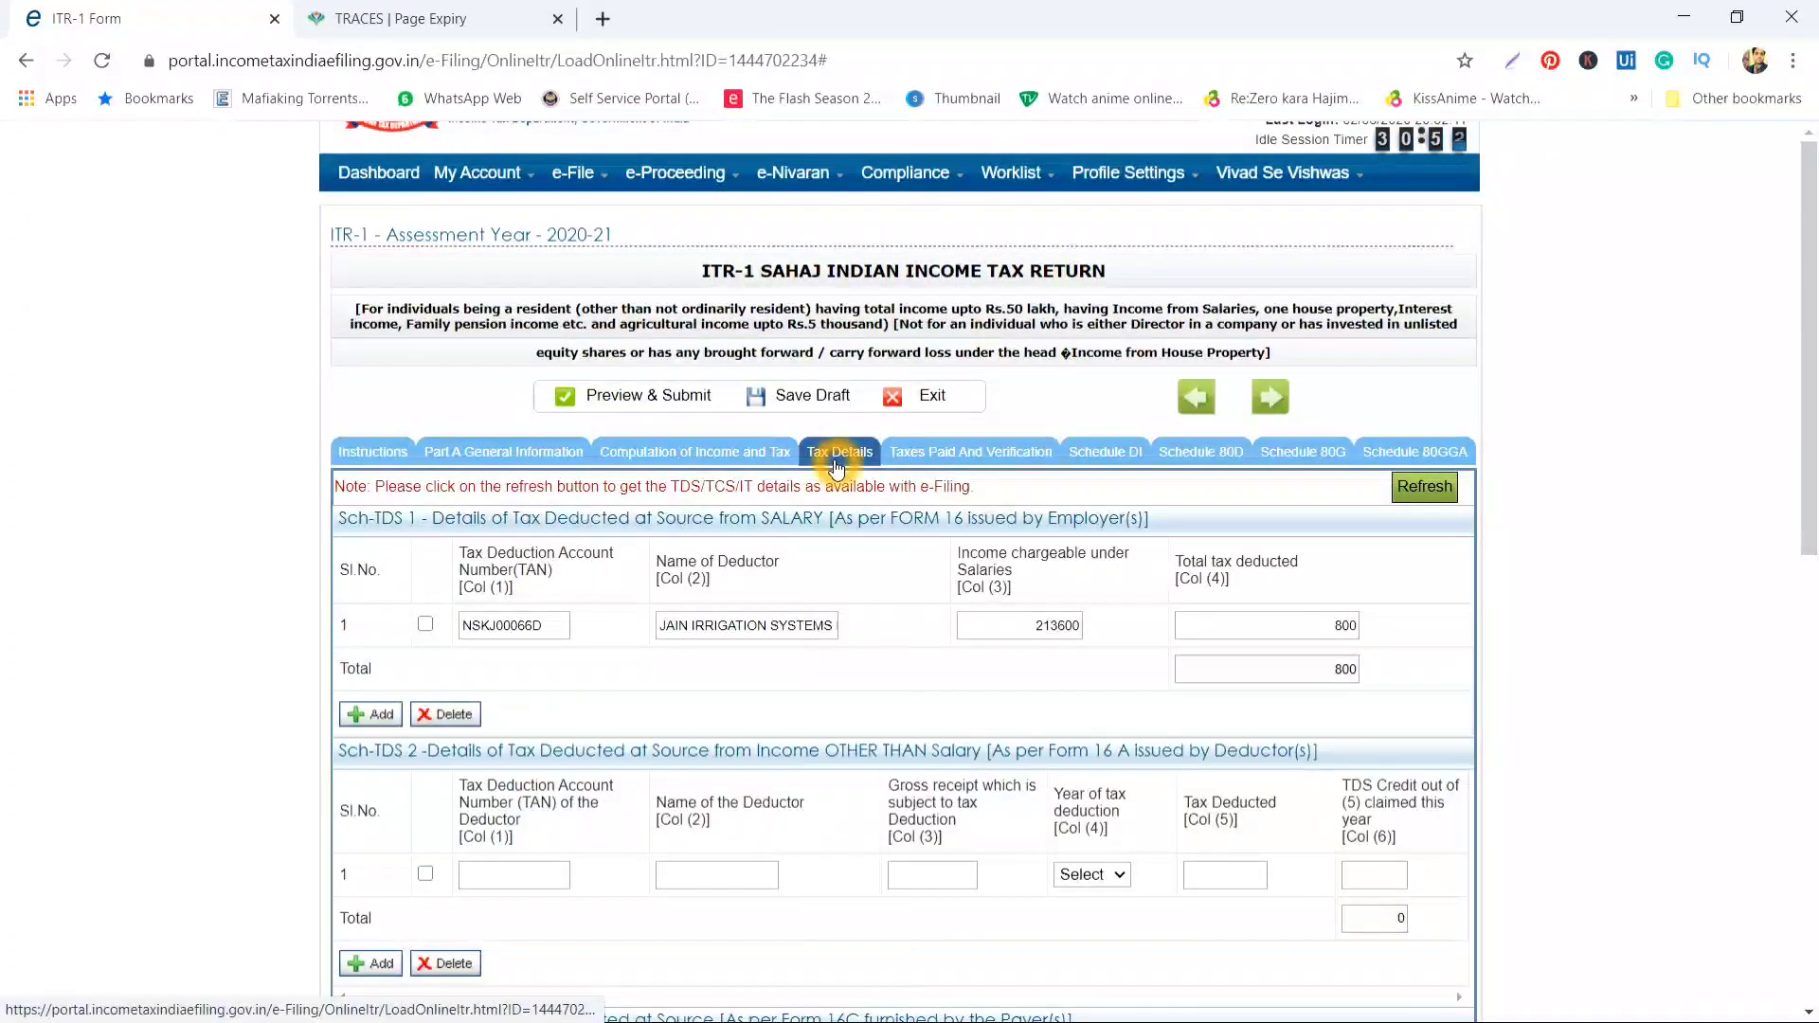
{"action": "left_click", "coordinate": [1317, 630]}
{"action": "scroll", "coordinate": [1319, 633], "scroll_direction": "down", "scroll_amount": 3}
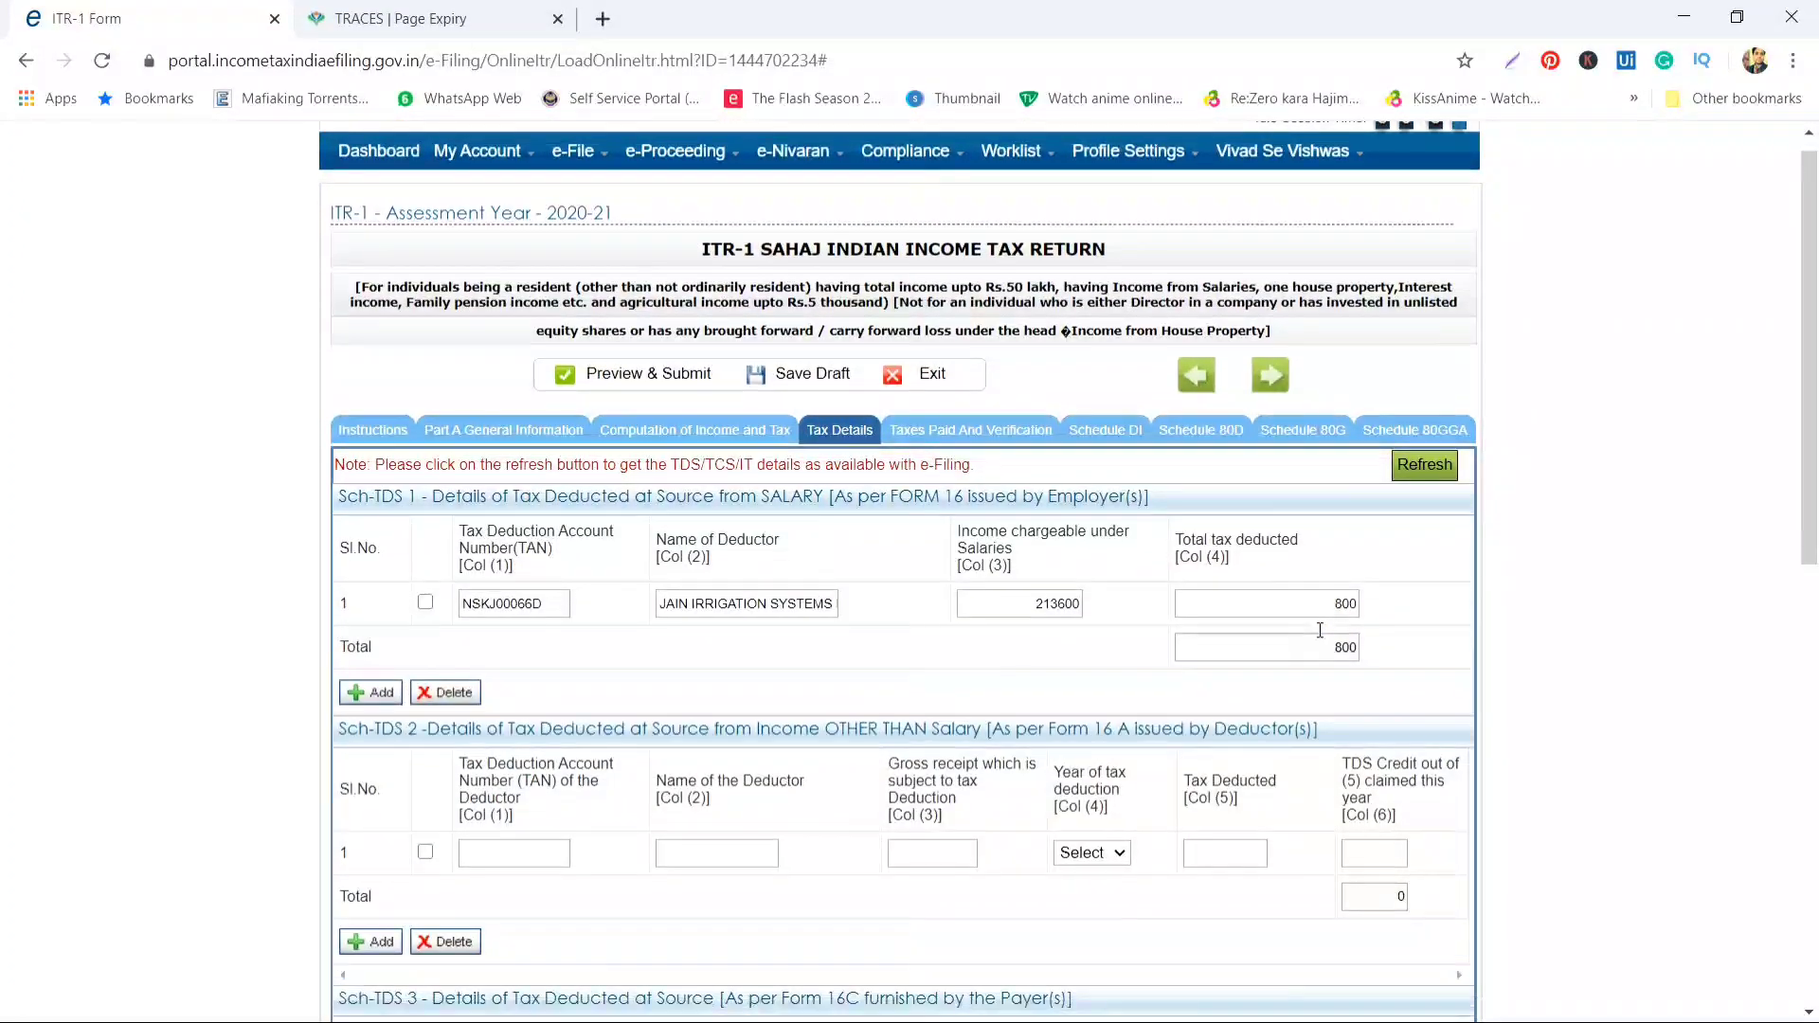
{"action": "left_click", "coordinate": [1321, 635]}
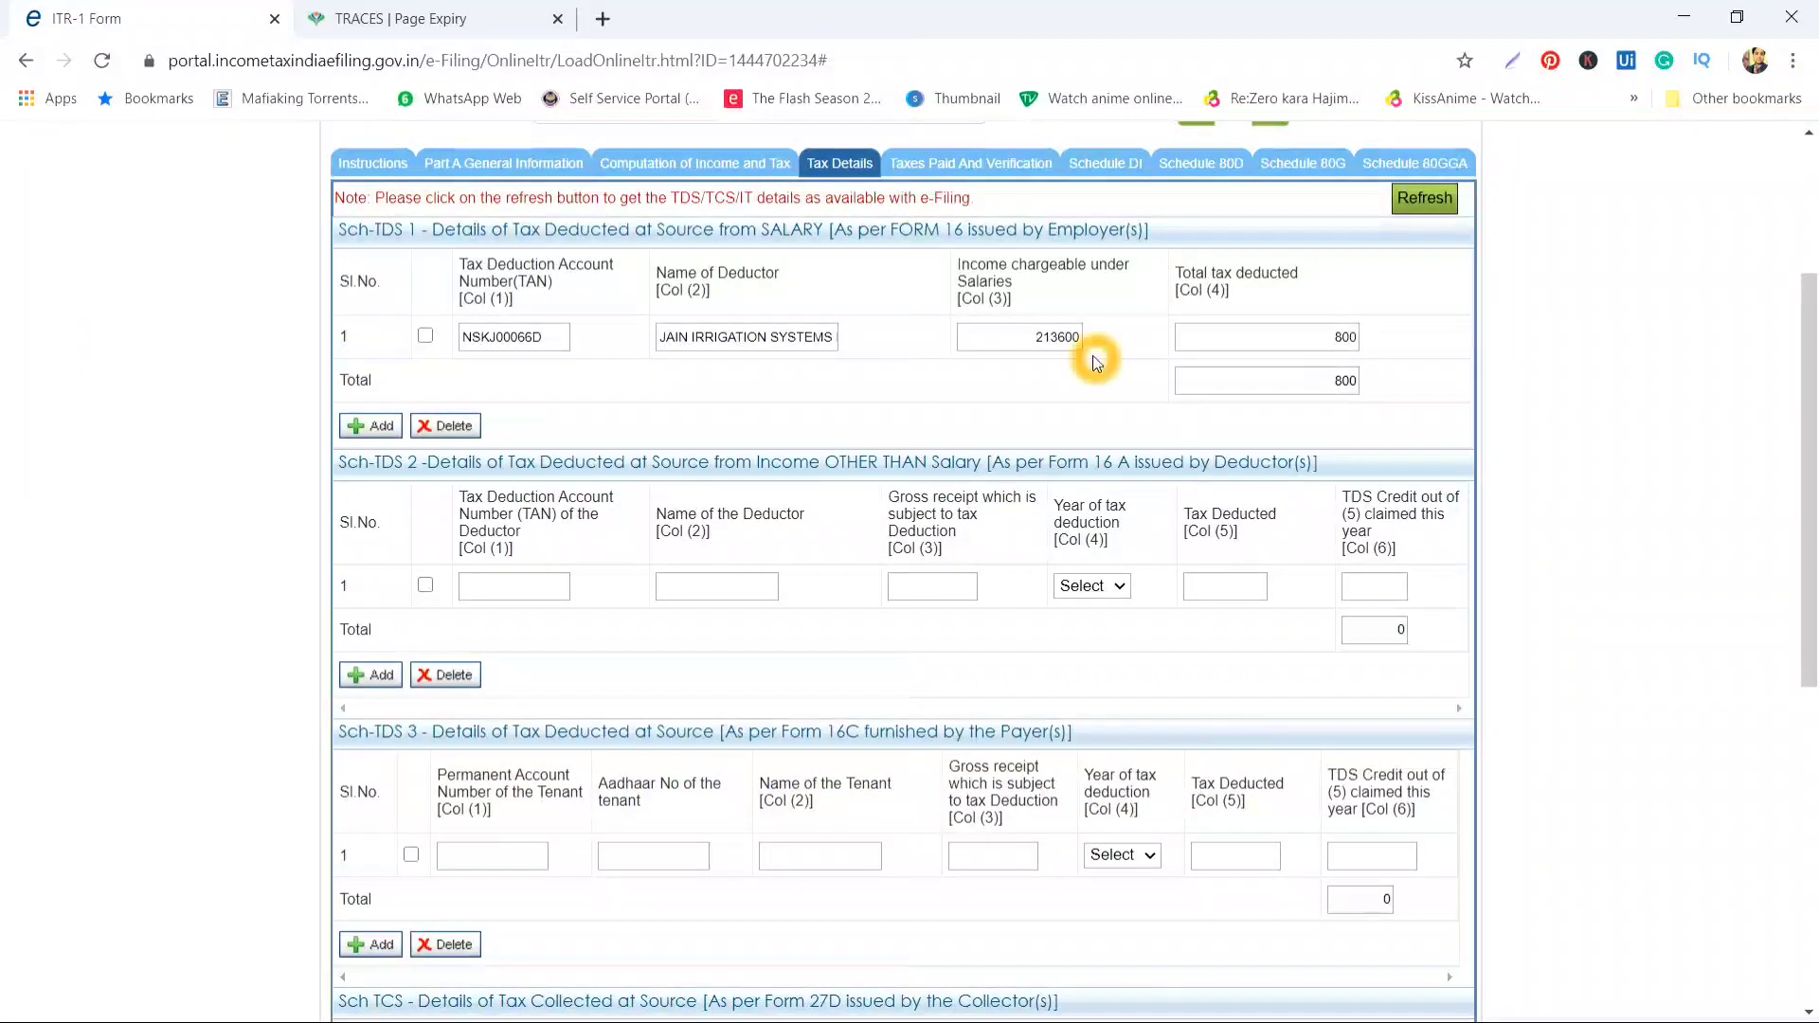
{"action": "scroll", "coordinate": [1261, 378], "scroll_direction": "down", "scroll_amount": 6}
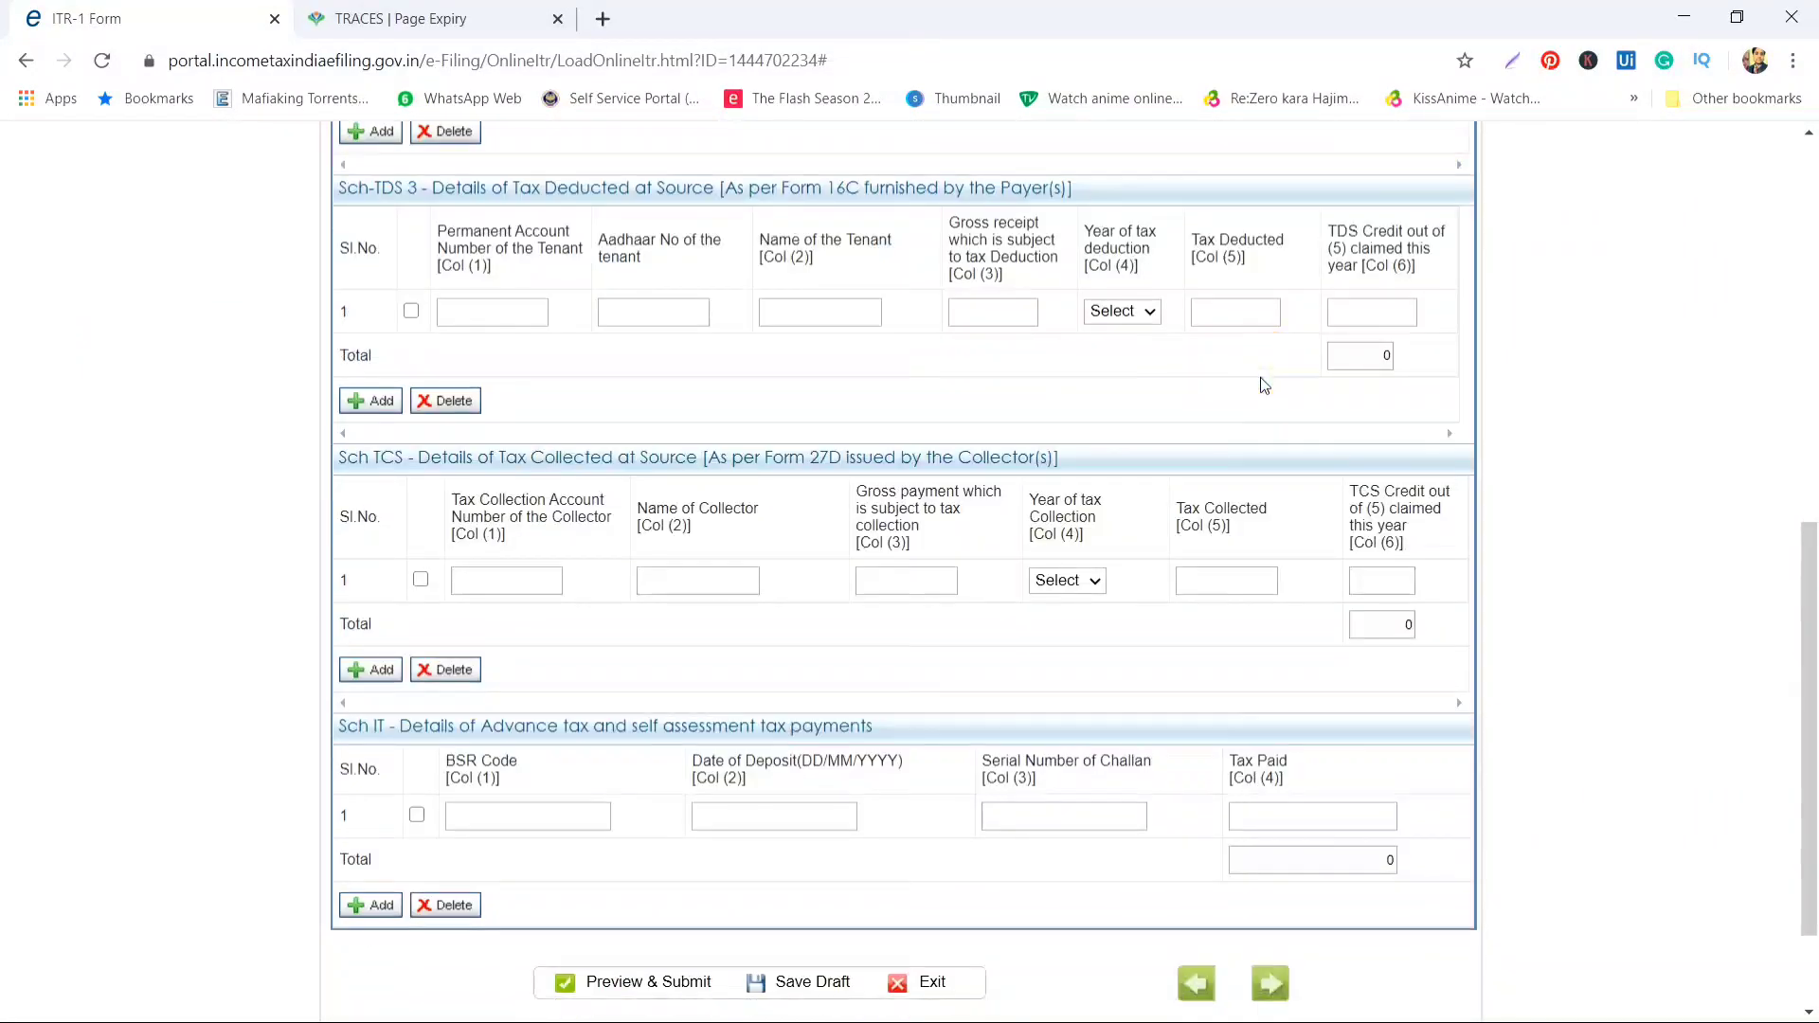
{"action": "scroll", "coordinate": [1259, 383], "scroll_direction": "up", "scroll_amount": 8}
Review the 800 refund and the bank account rows, starting with YES BANK
{"action": "left_click", "coordinate": [964, 348]}
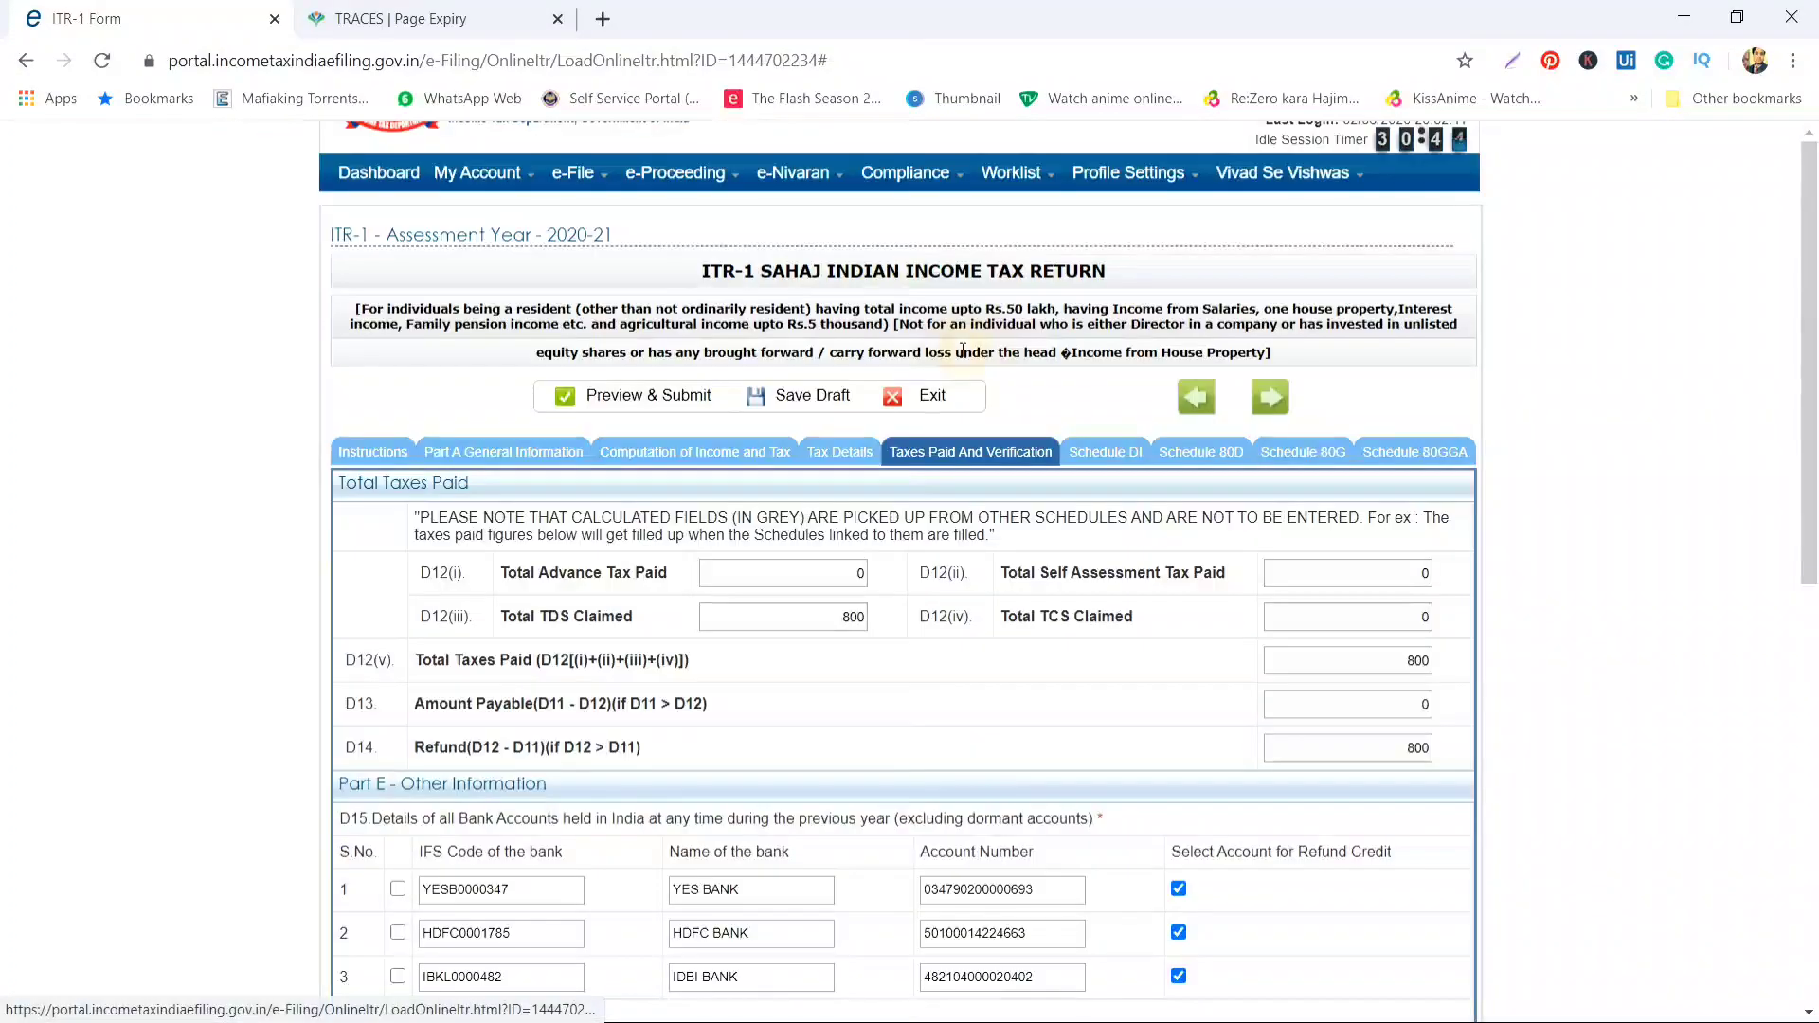
{"action": "scroll", "coordinate": [928, 653], "scroll_direction": "down", "scroll_amount": 3}
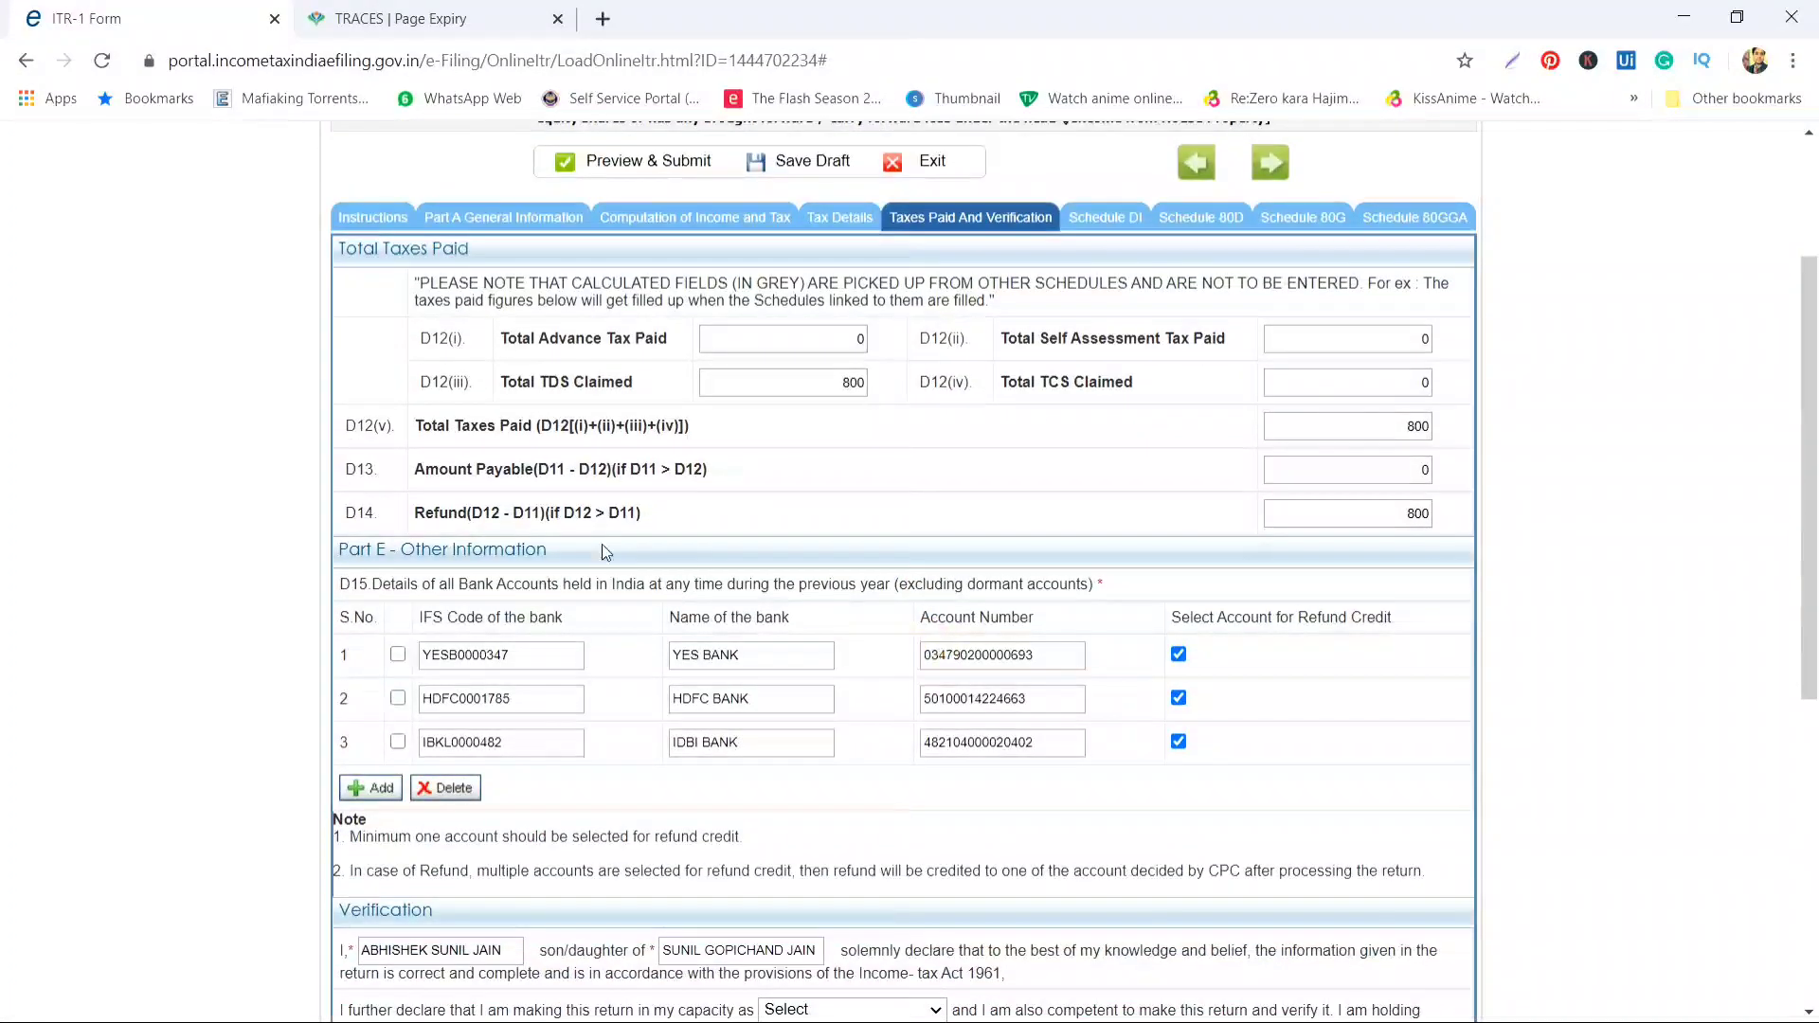
{"action": "mouse_move", "coordinate": [1409, 514]}
{"action": "left_mouse_down"}
{"action": "mouse_move", "coordinate": [1432, 513]}
{"action": "mouse_move", "coordinate": [1416, 515]}
{"action": "left_mouse_up"}
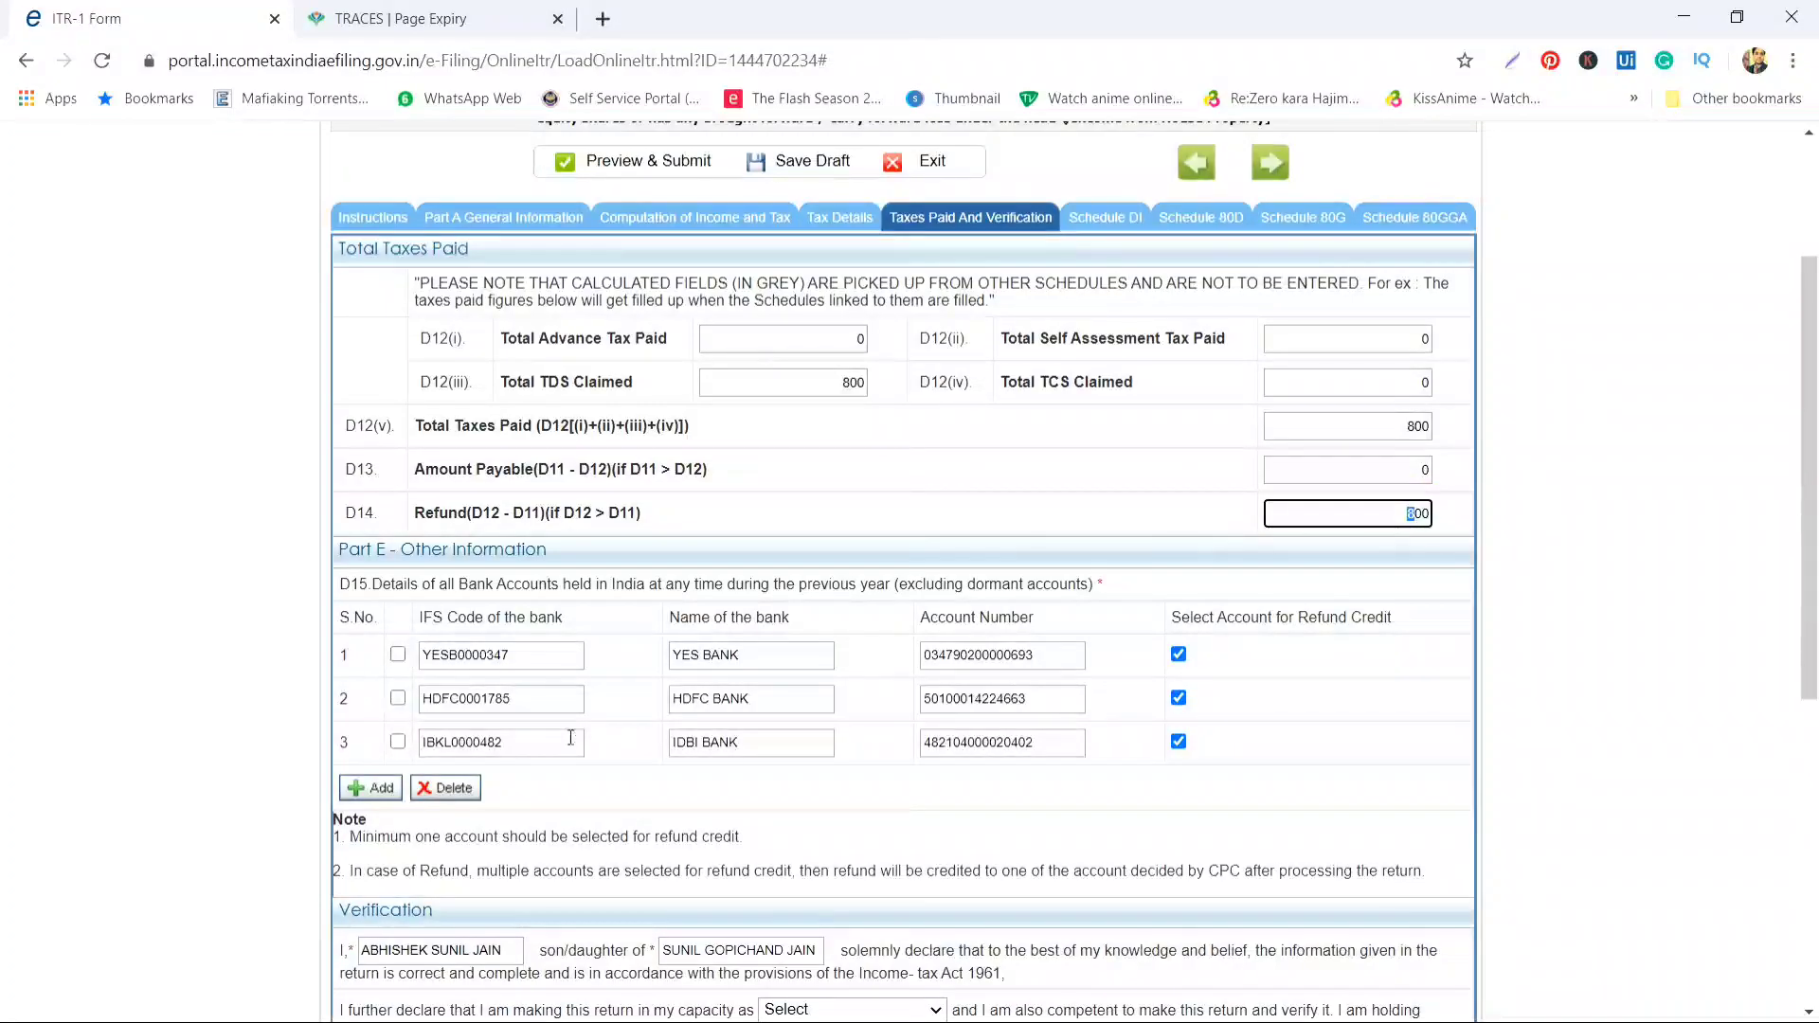
{"action": "scroll", "coordinate": [573, 744], "scroll_direction": "down", "scroll_amount": 3}
{"action": "left_click", "coordinate": [580, 755]}
{"action": "left_click", "coordinate": [545, 357]}
{"action": "left_click", "coordinate": [766, 350]}
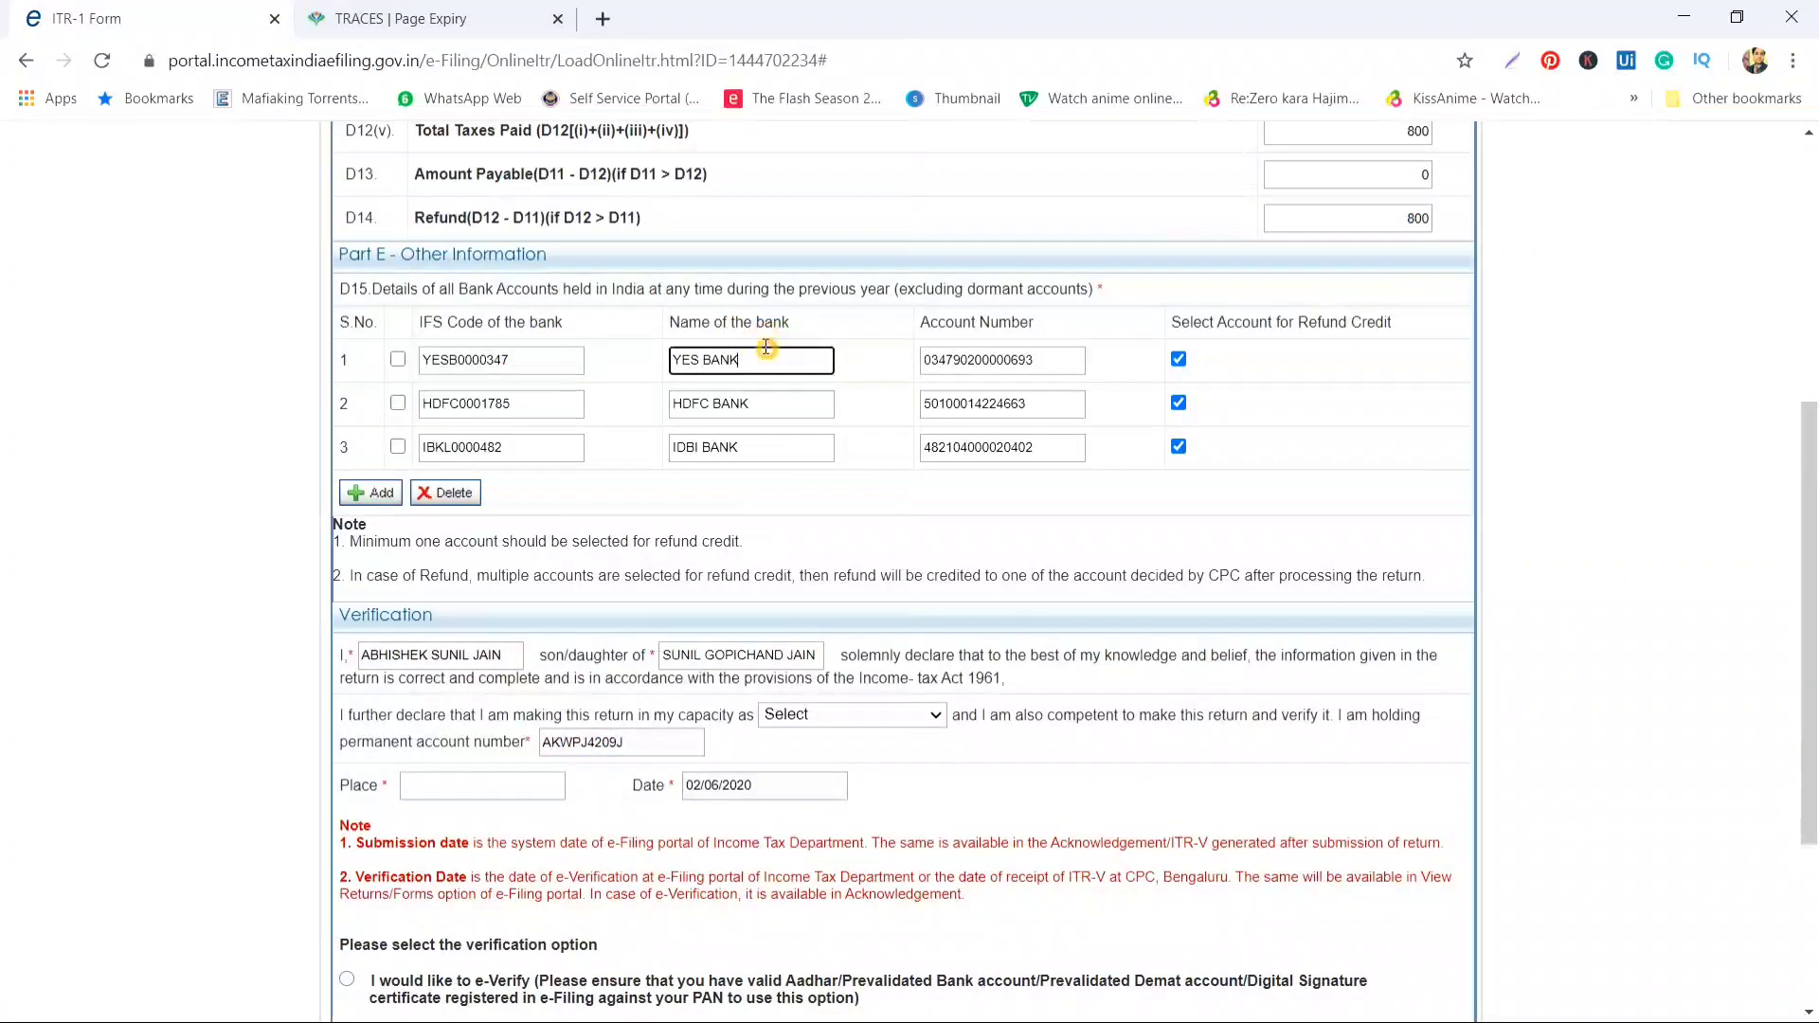
{"action": "scroll", "coordinate": [775, 651], "scroll_direction": "down", "scroll_amount": 2}
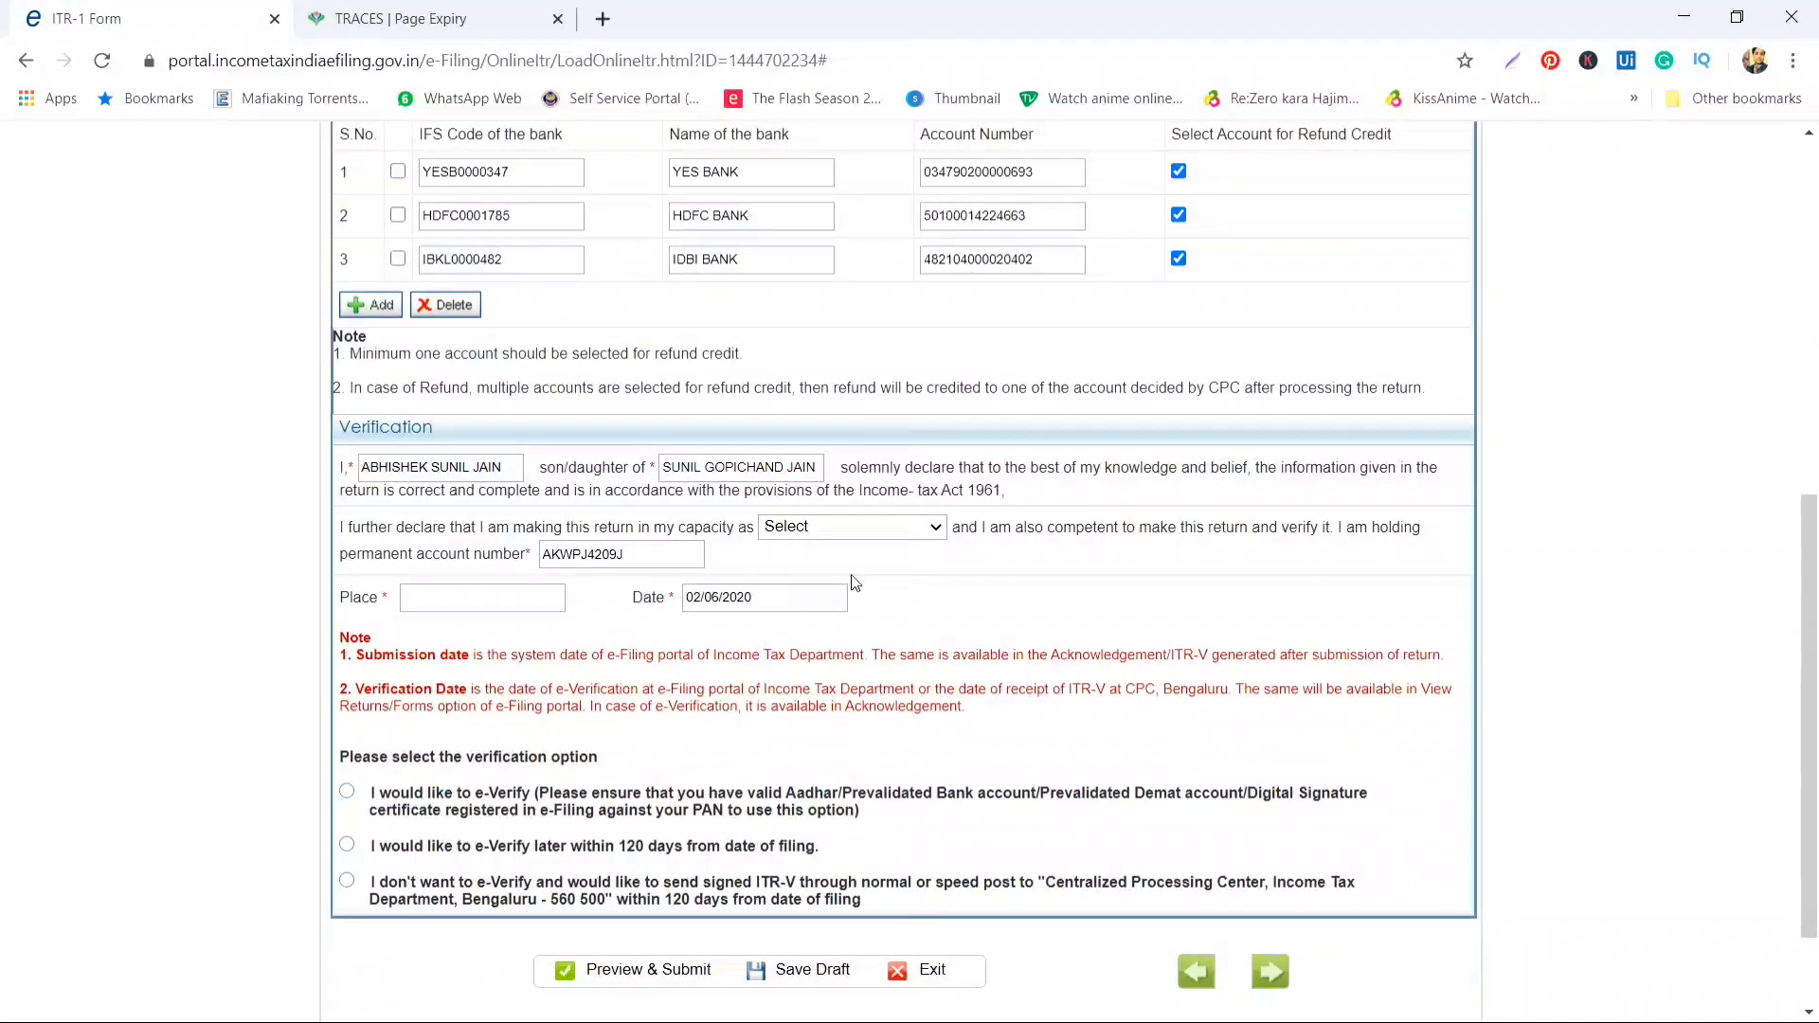
Choose Self as the filing capacity and enter JALGAON as the verification place
{"action": "left_click", "coordinate": [908, 529]}
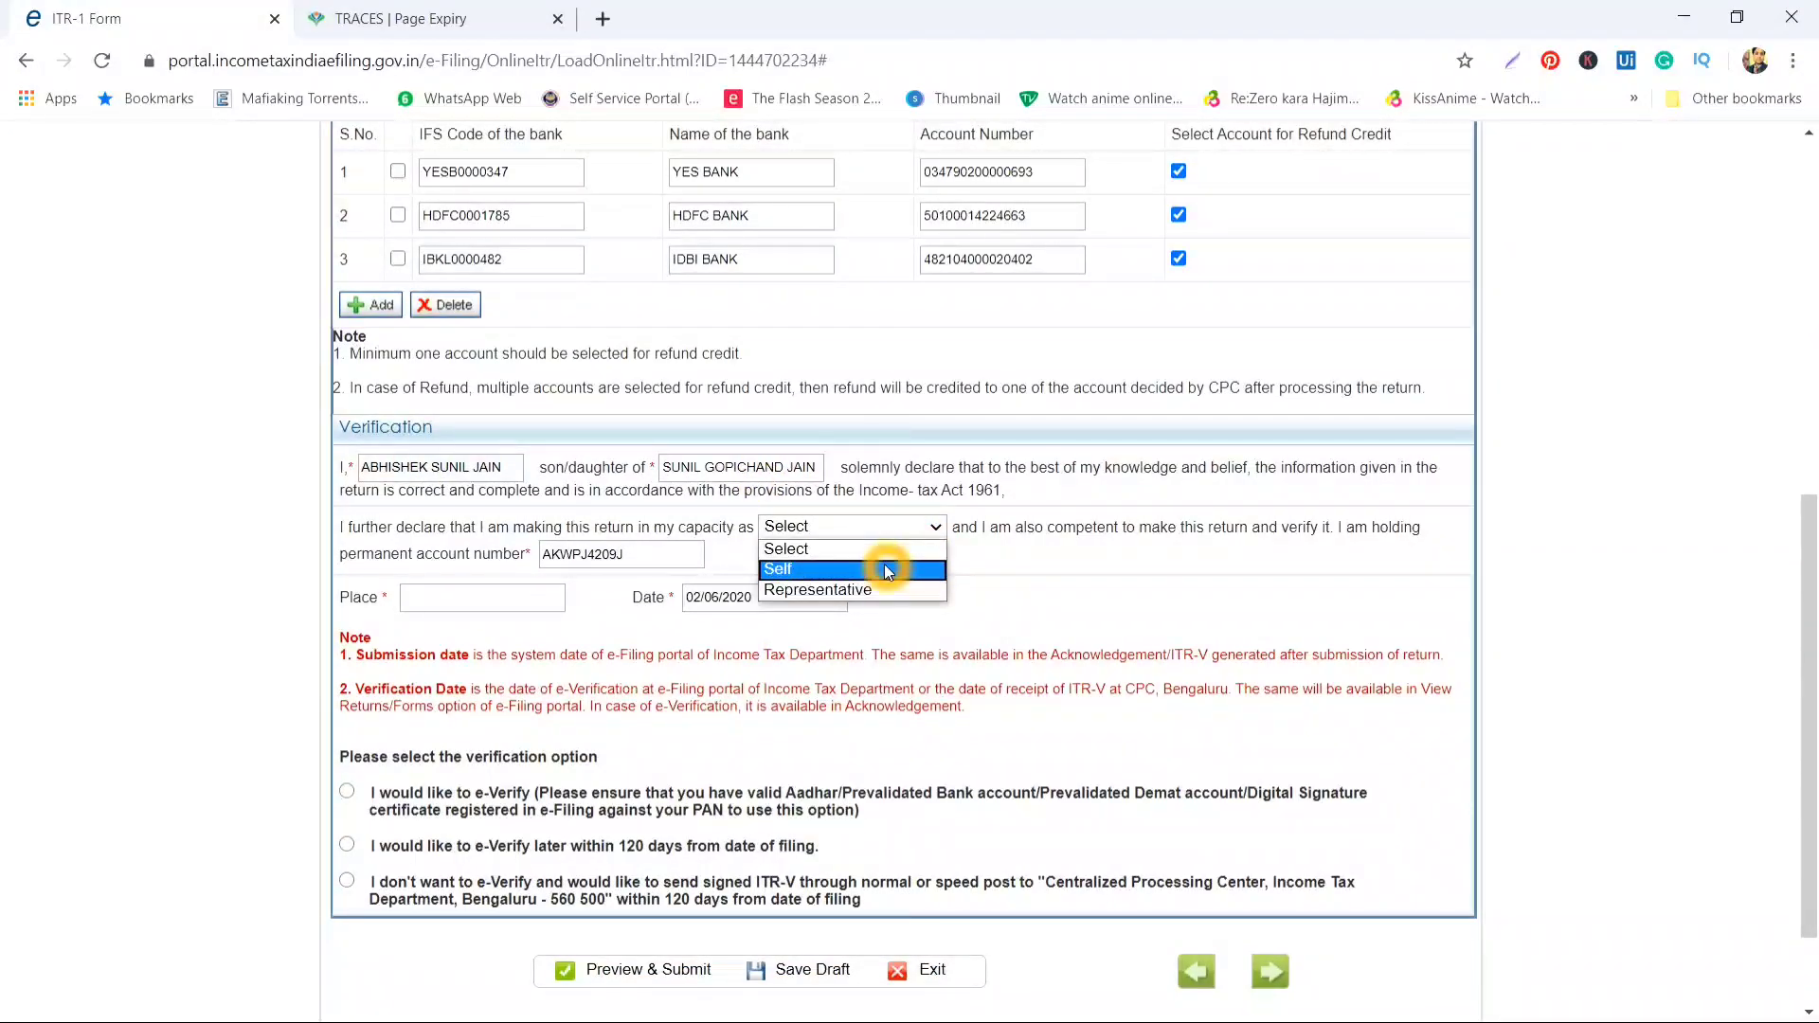
{"action": "left_click", "coordinate": [876, 571]}
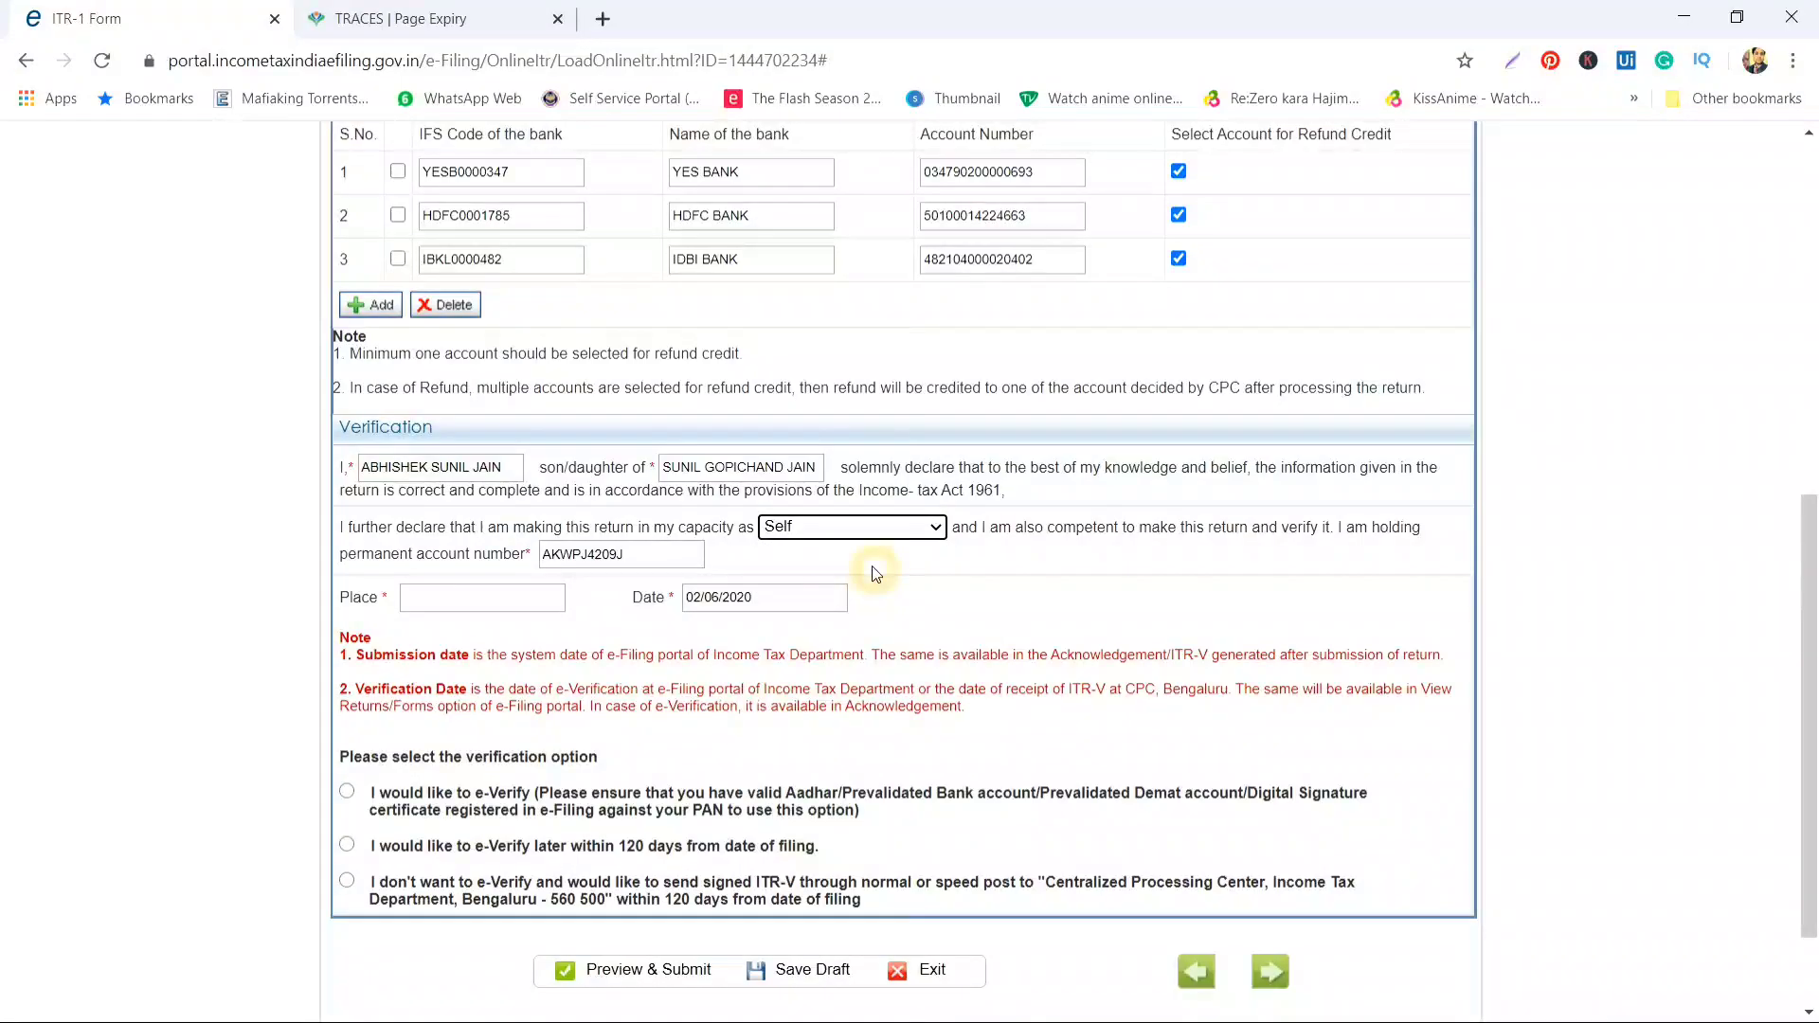
{"action": "left_click", "coordinate": [486, 596]}
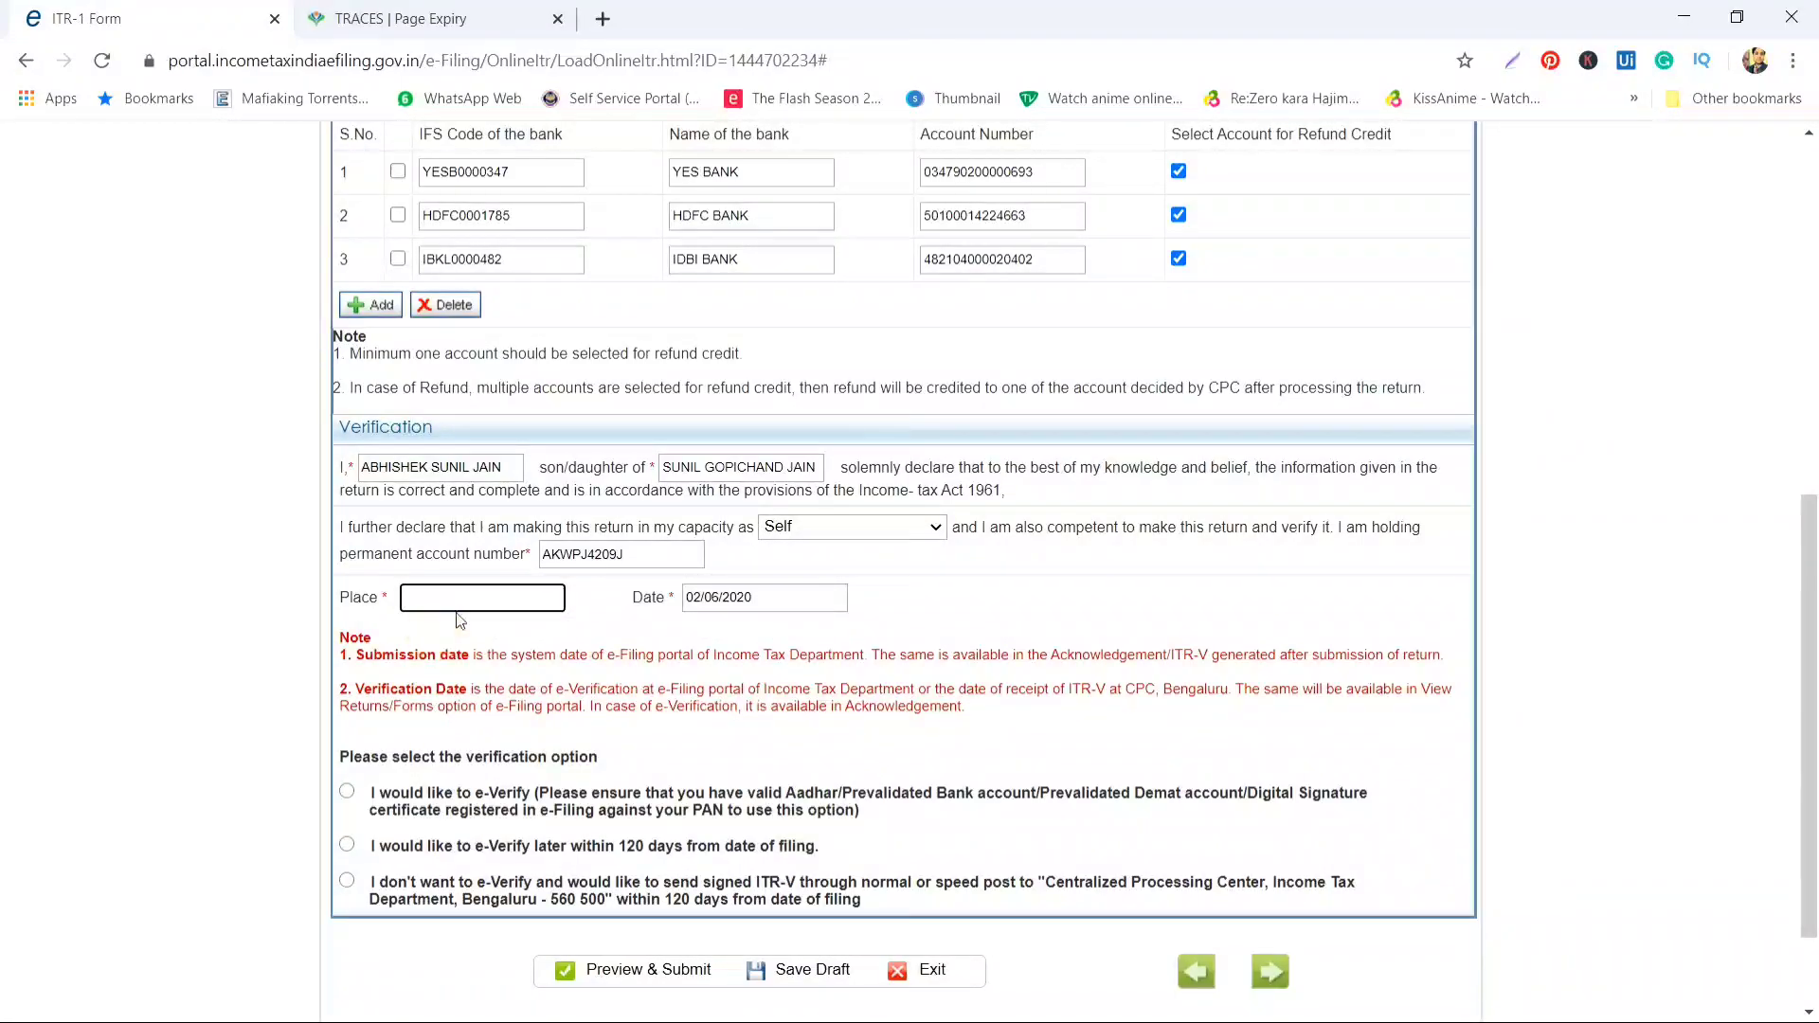
{"action": "type", "text": "JALG"}
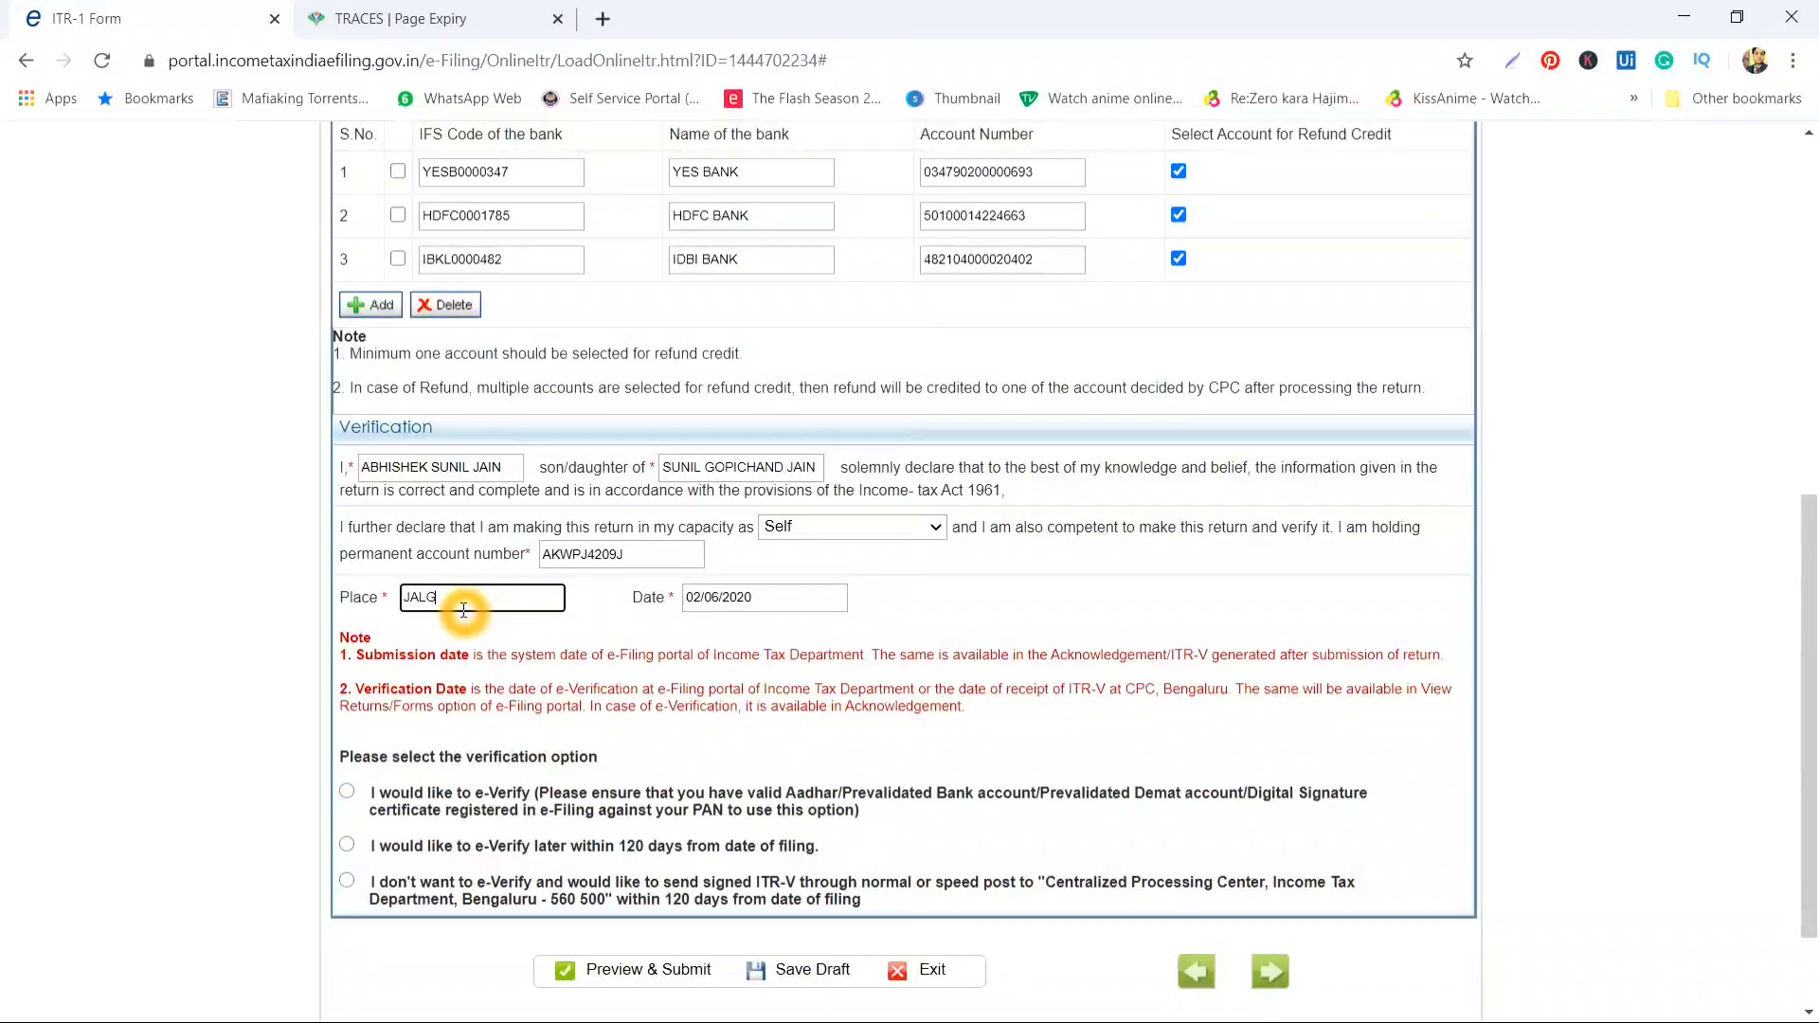
{"action": "left_click", "coordinate": [625, 674]}
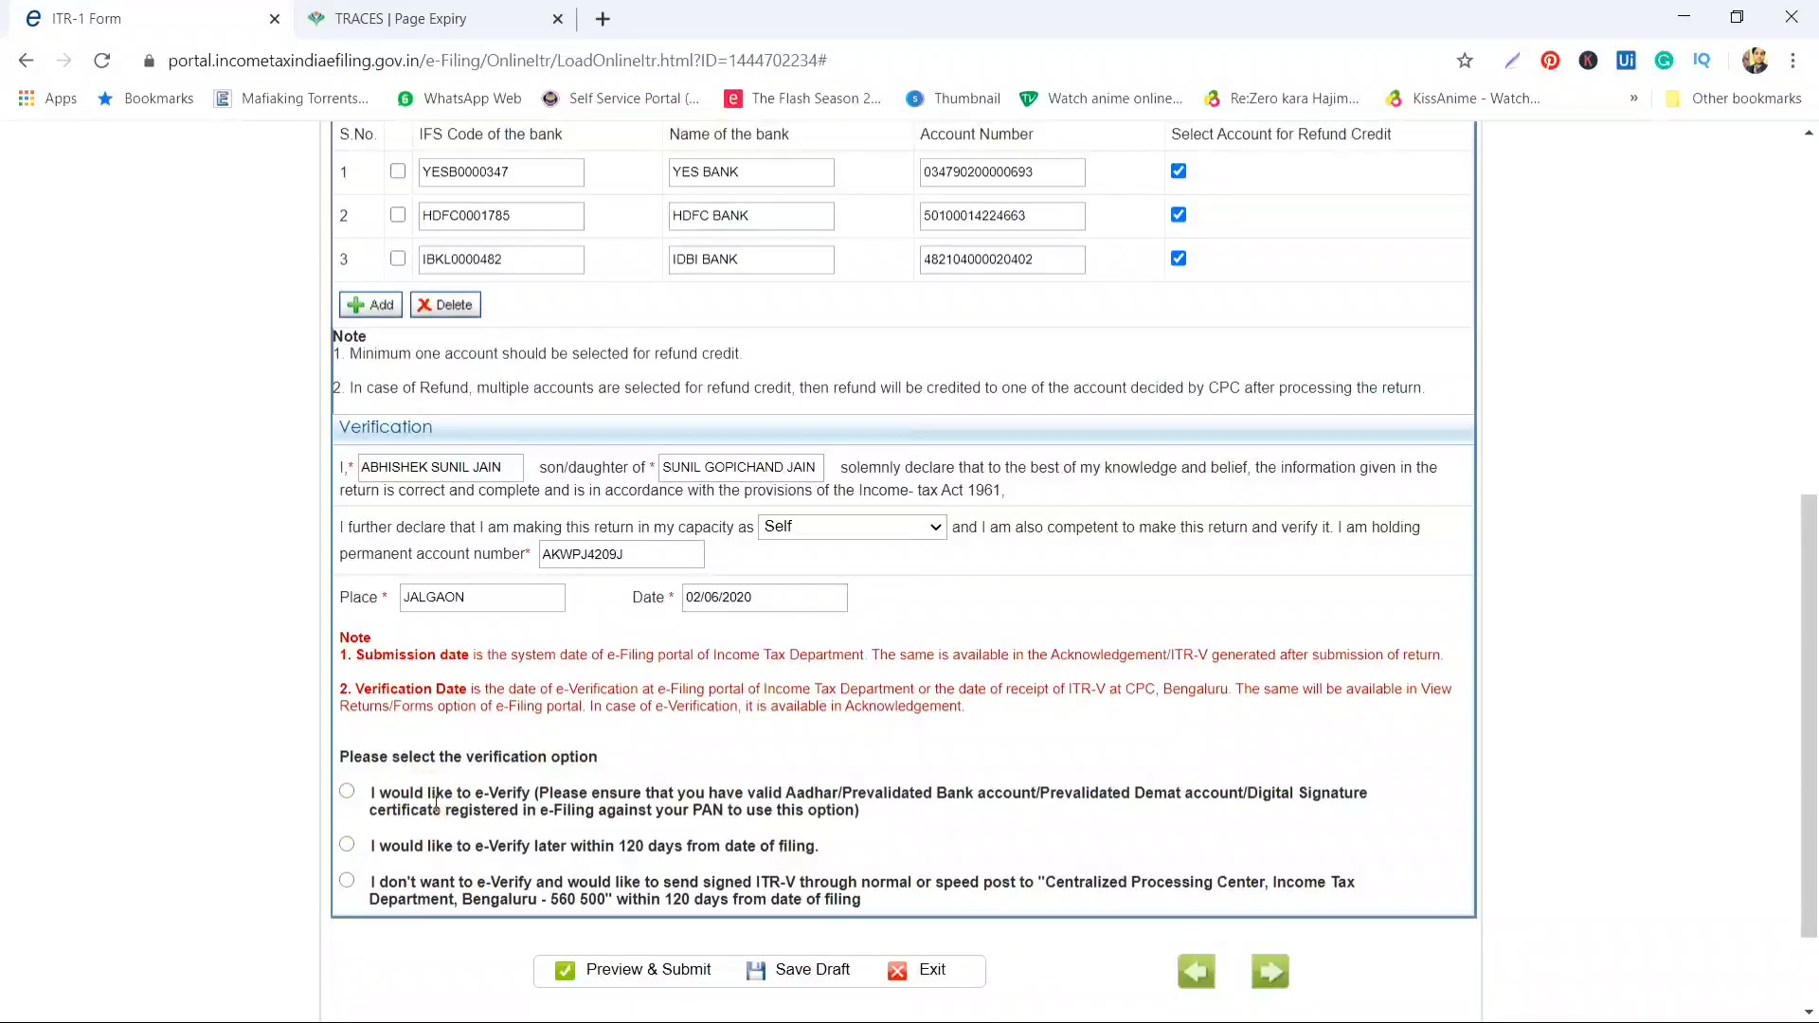
{"action": "scroll", "coordinate": [448, 807], "scroll_direction": "down", "scroll_amount": 1}
{"action": "scroll", "coordinate": [448, 807], "scroll_direction": "down", "scroll_amount": 1}
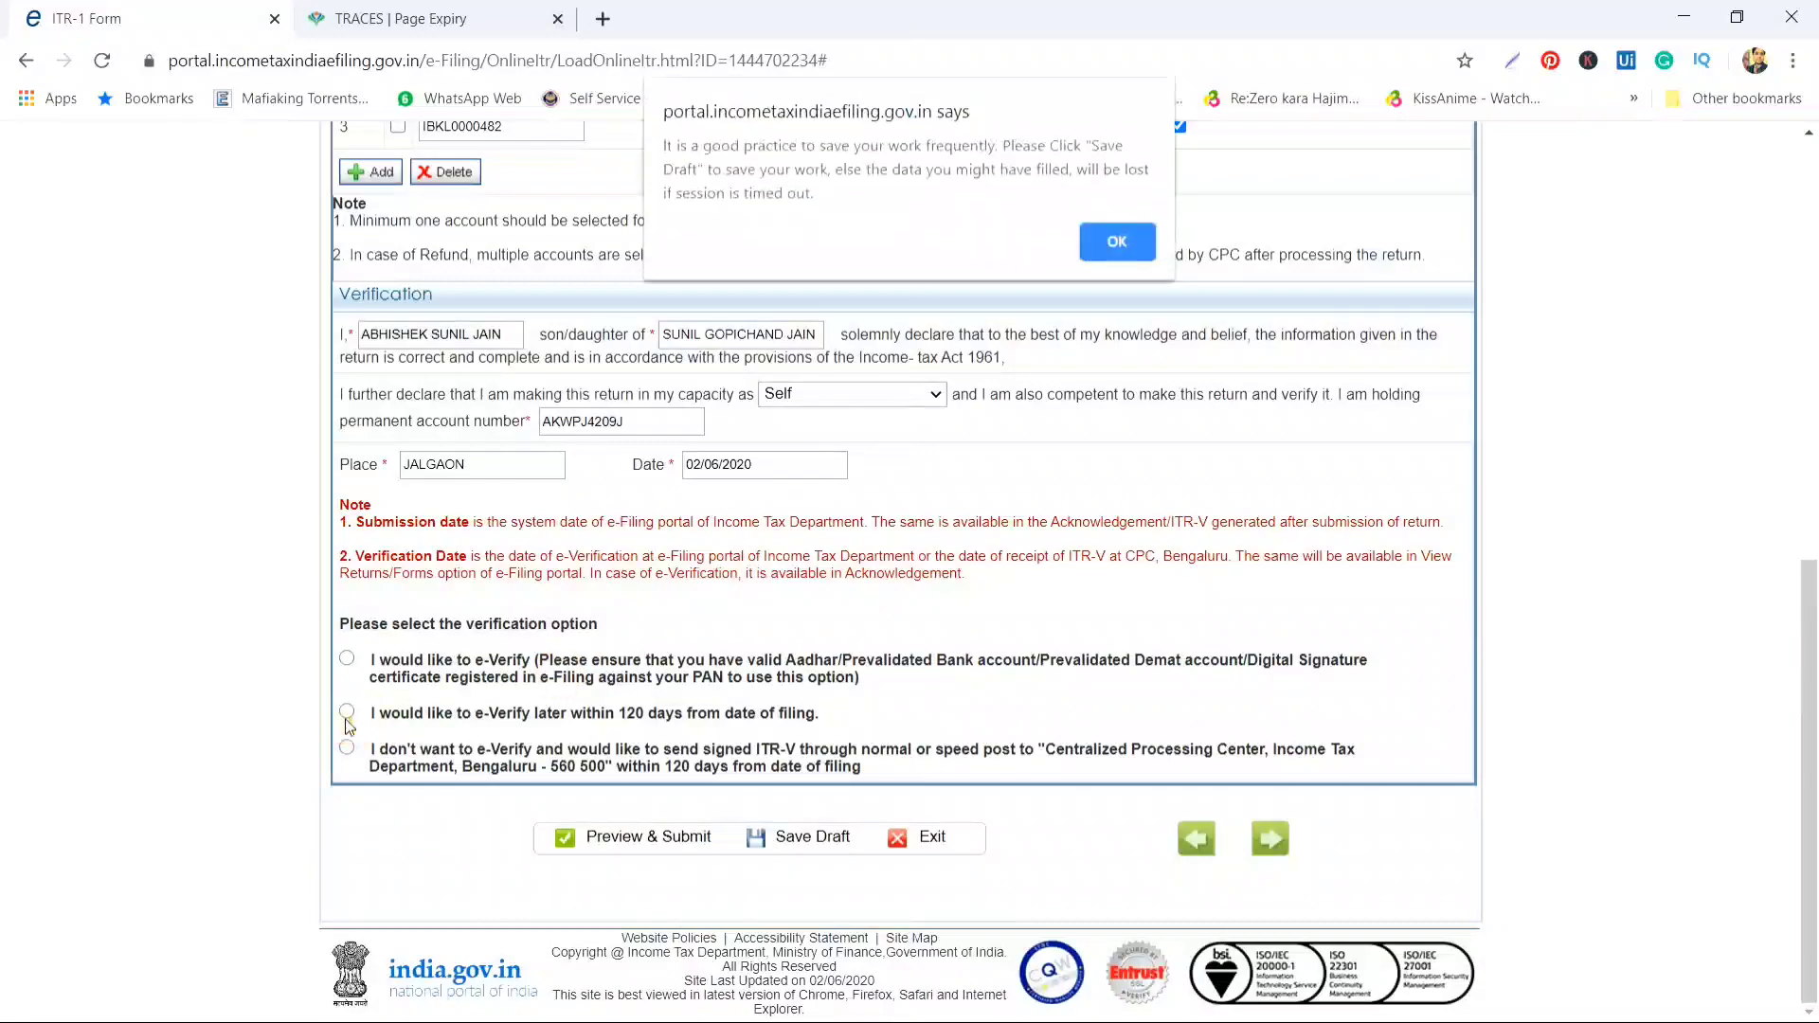
Dismiss the save-draft reminder and return to the top of the form
{"action": "left_click", "coordinate": [1128, 244]}
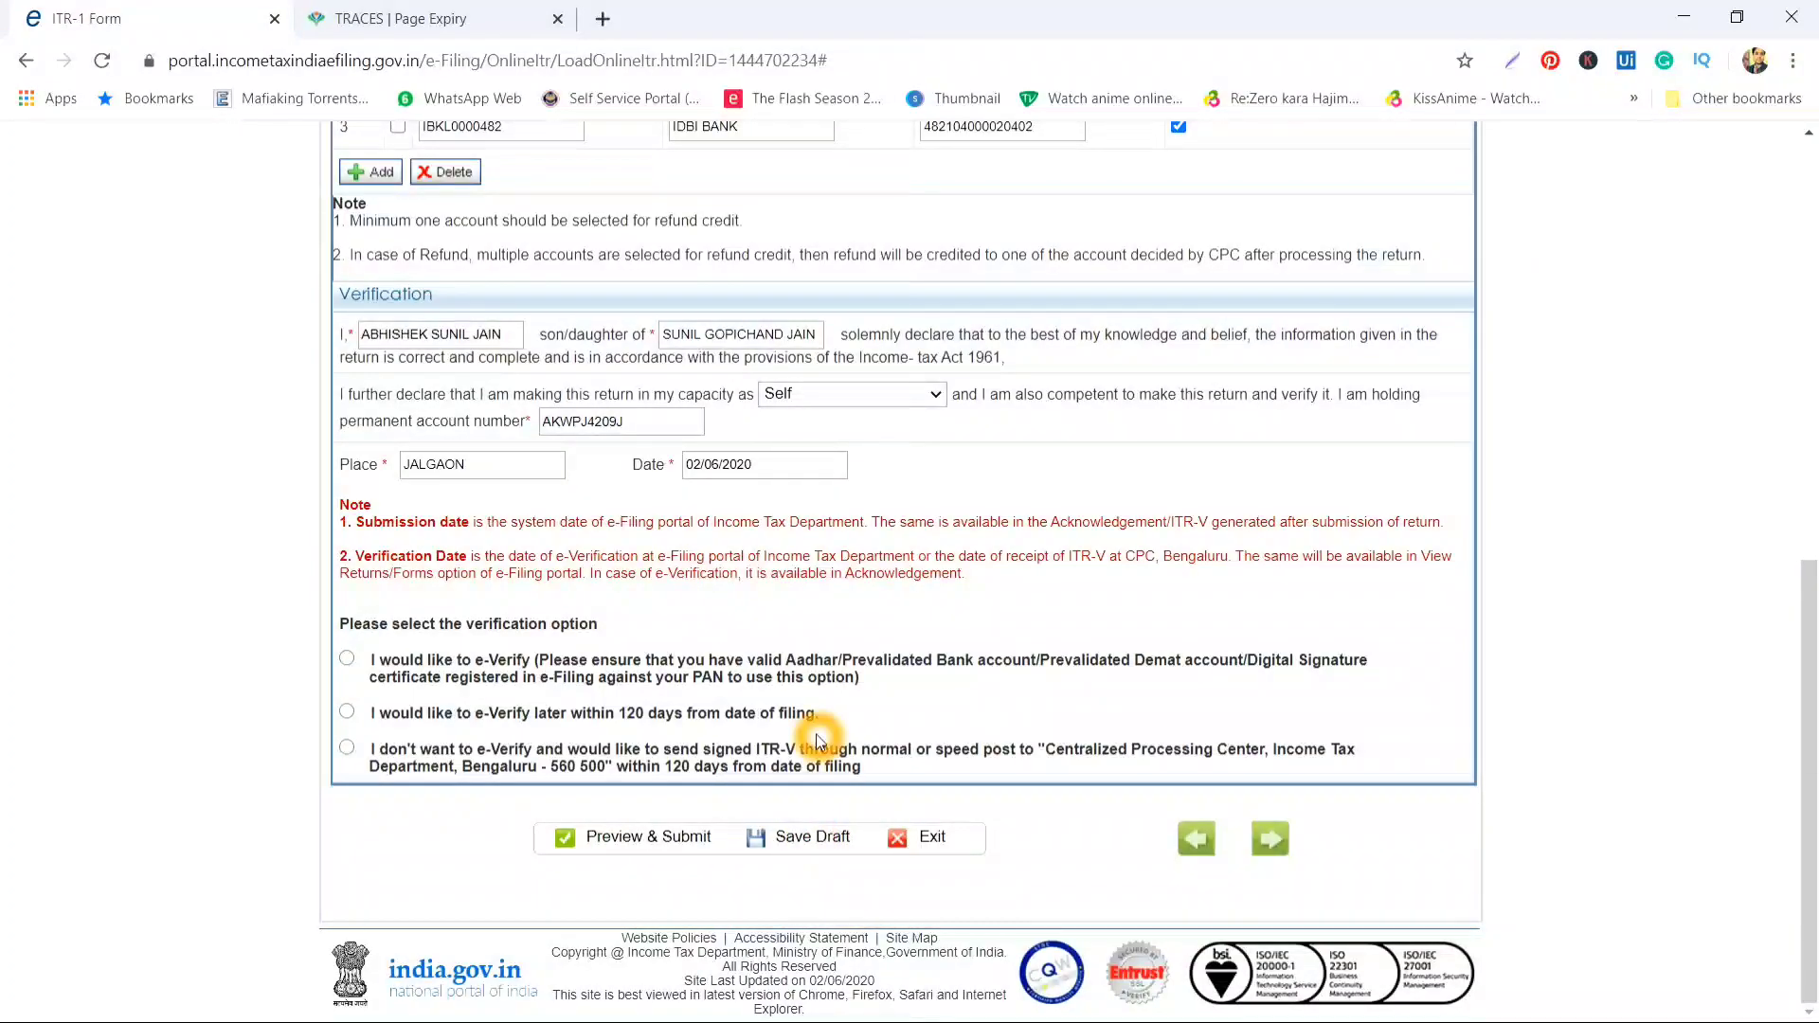
{"action": "scroll", "coordinate": [814, 739], "scroll_direction": "up", "scroll_amount": 1}
{"action": "scroll", "coordinate": [817, 737], "scroll_direction": "up", "scroll_amount": 8}
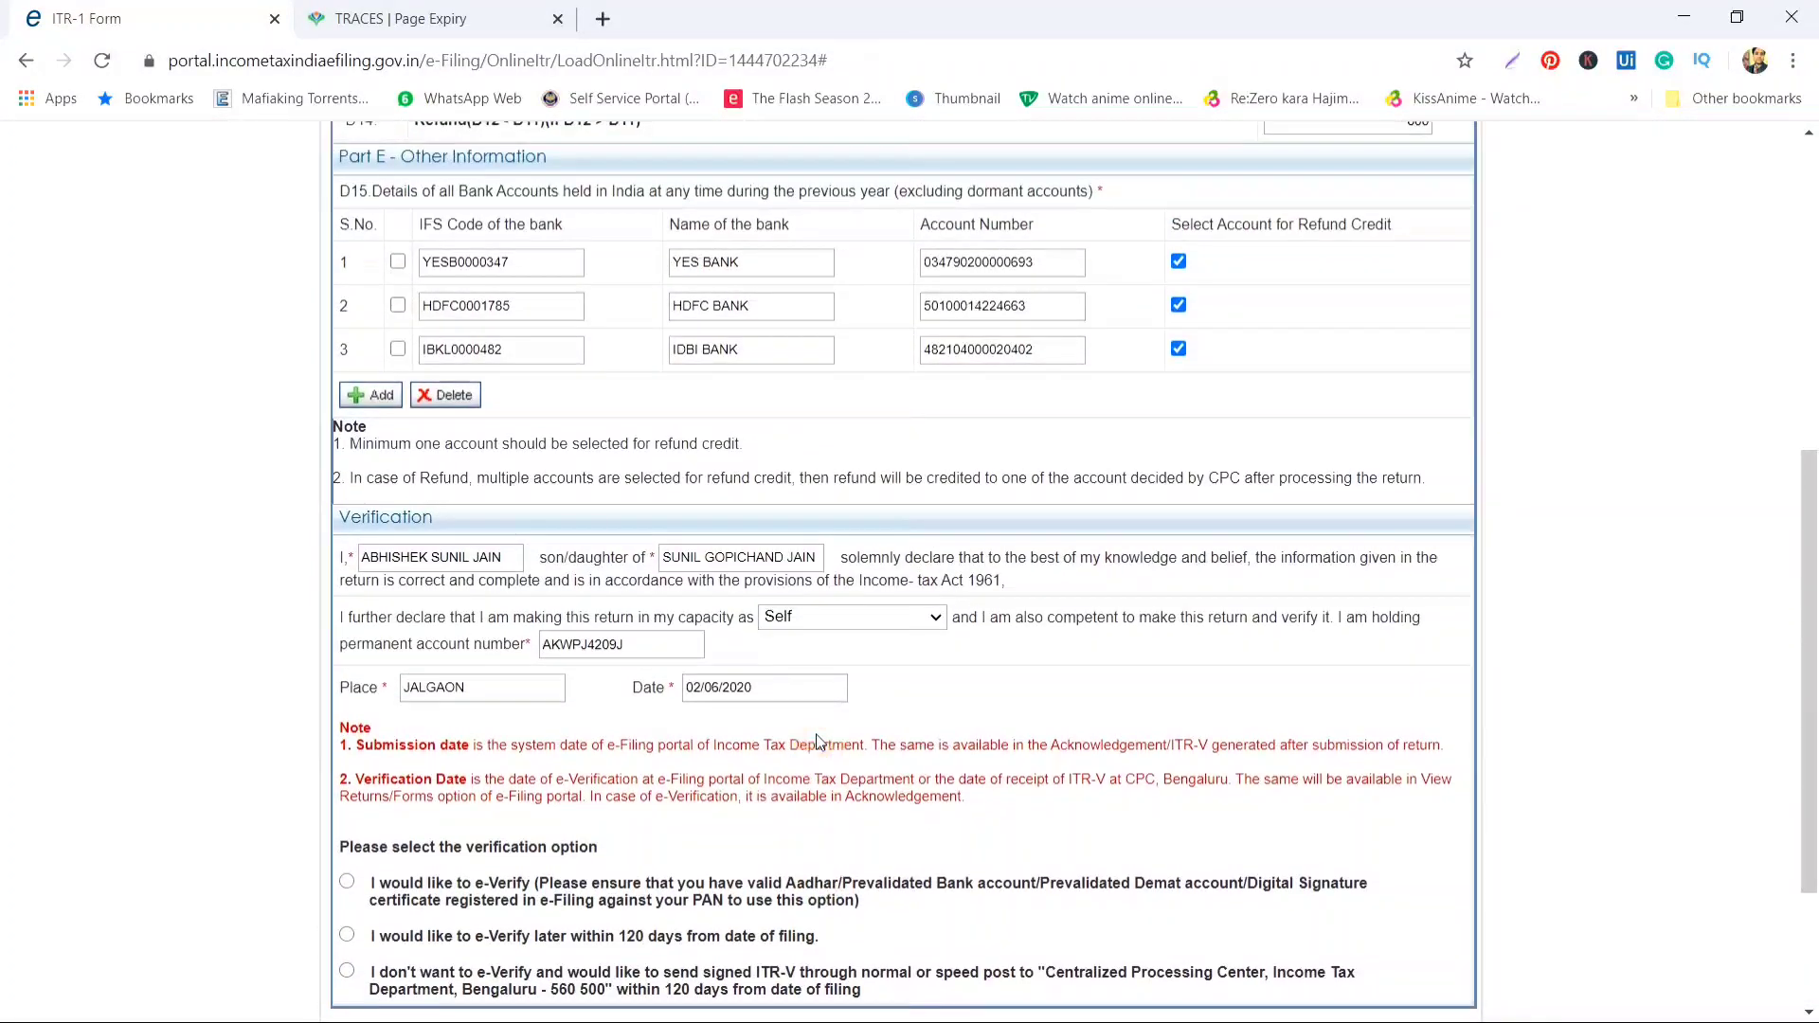
{"action": "left_click", "coordinate": [929, 511]}
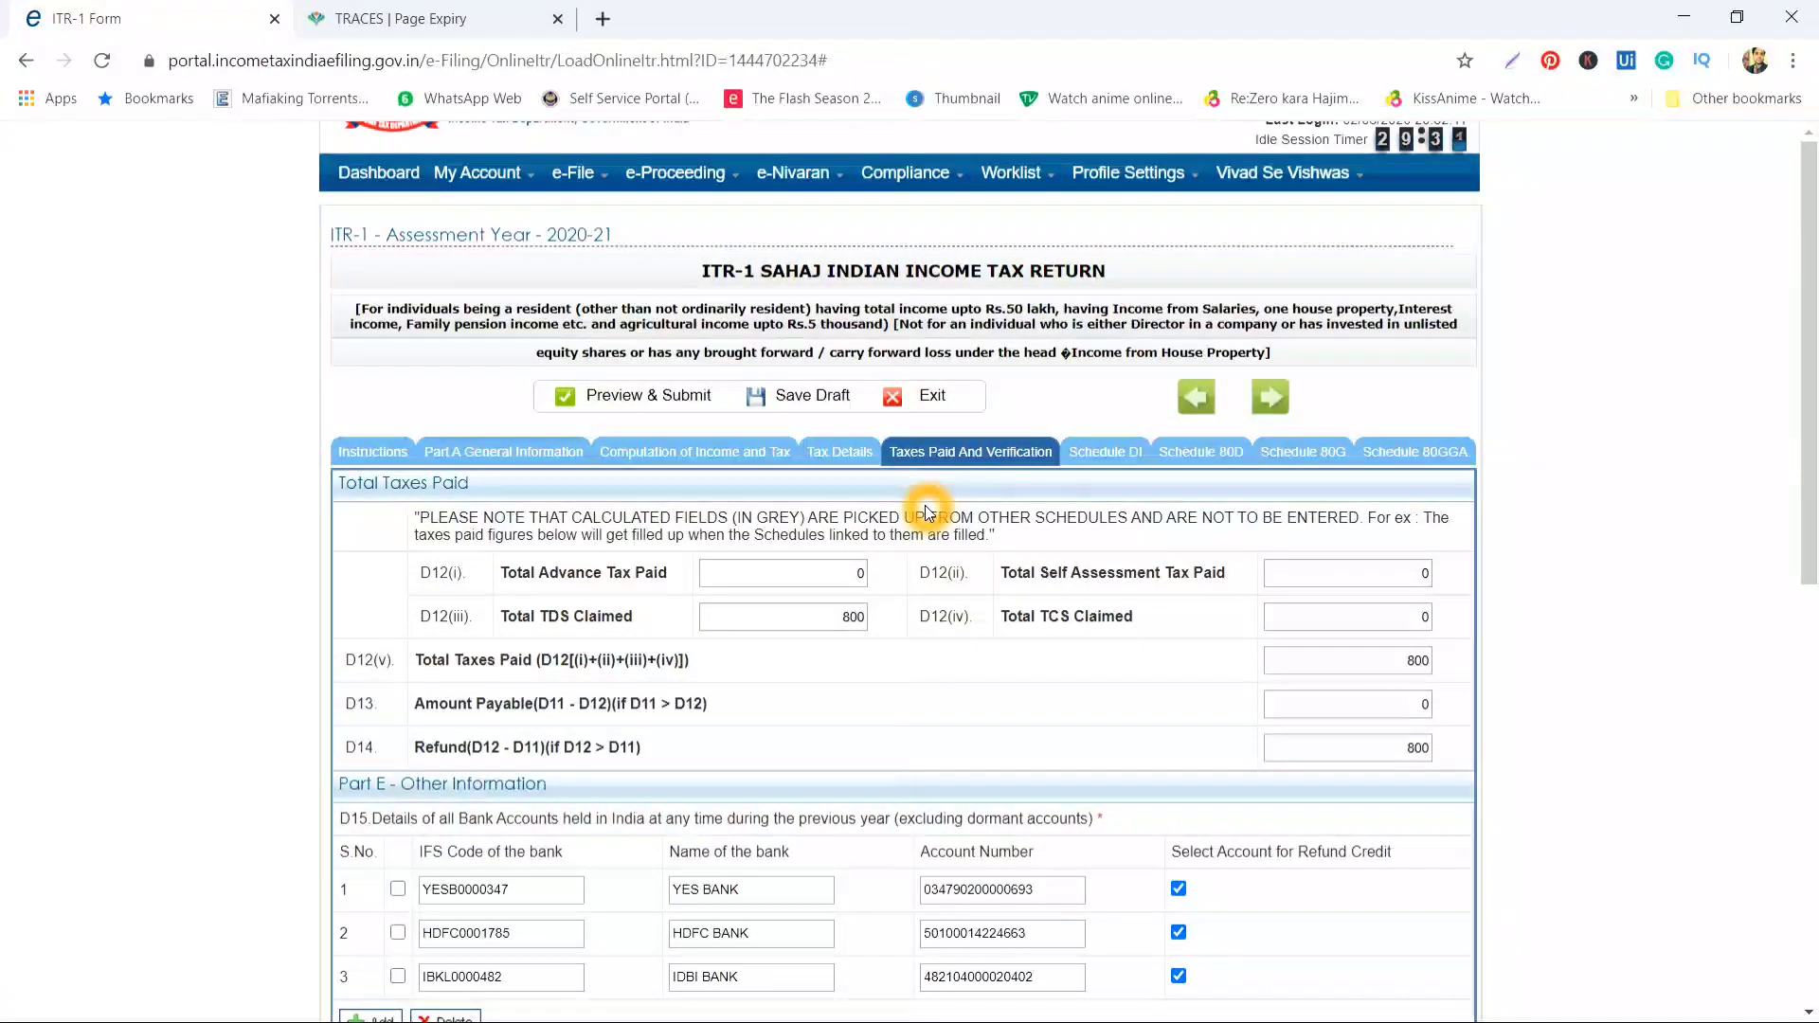
Step through Schedule DI and Schedule 80D to the Schedule 80G donations page
{"action": "left_click", "coordinate": [1132, 452]}
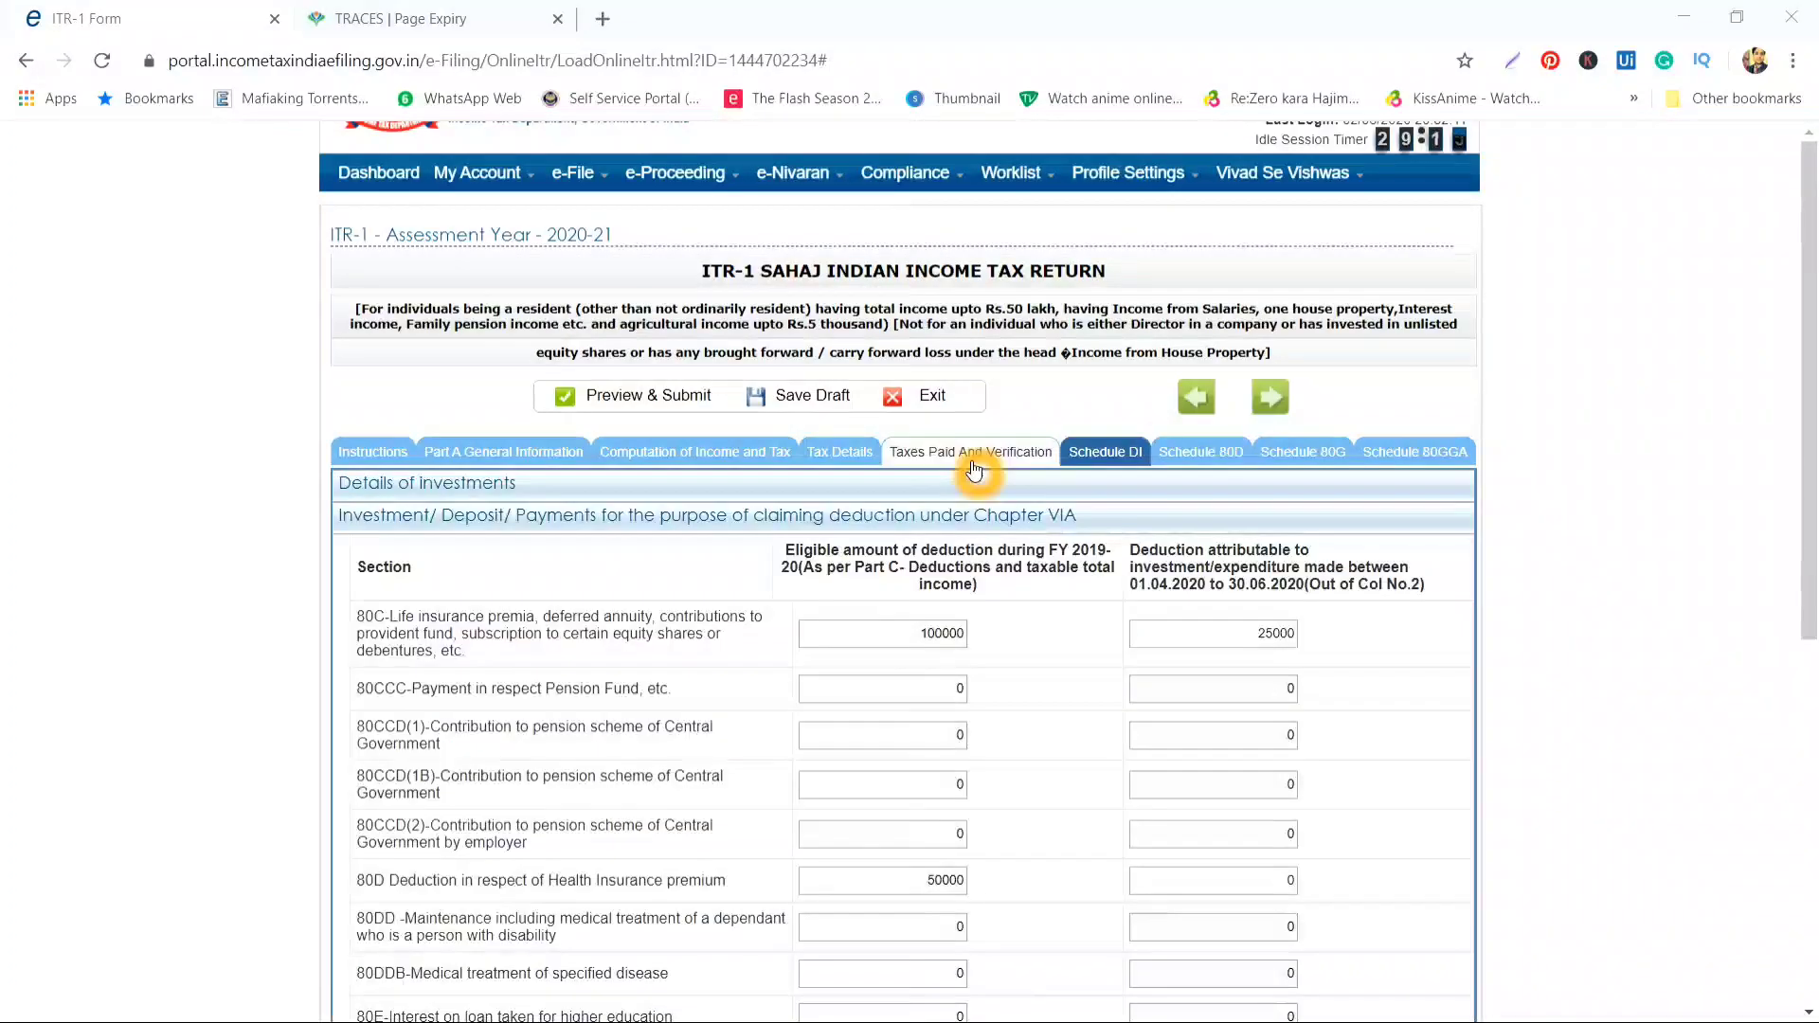
{"action": "left_click", "coordinate": [973, 455]}
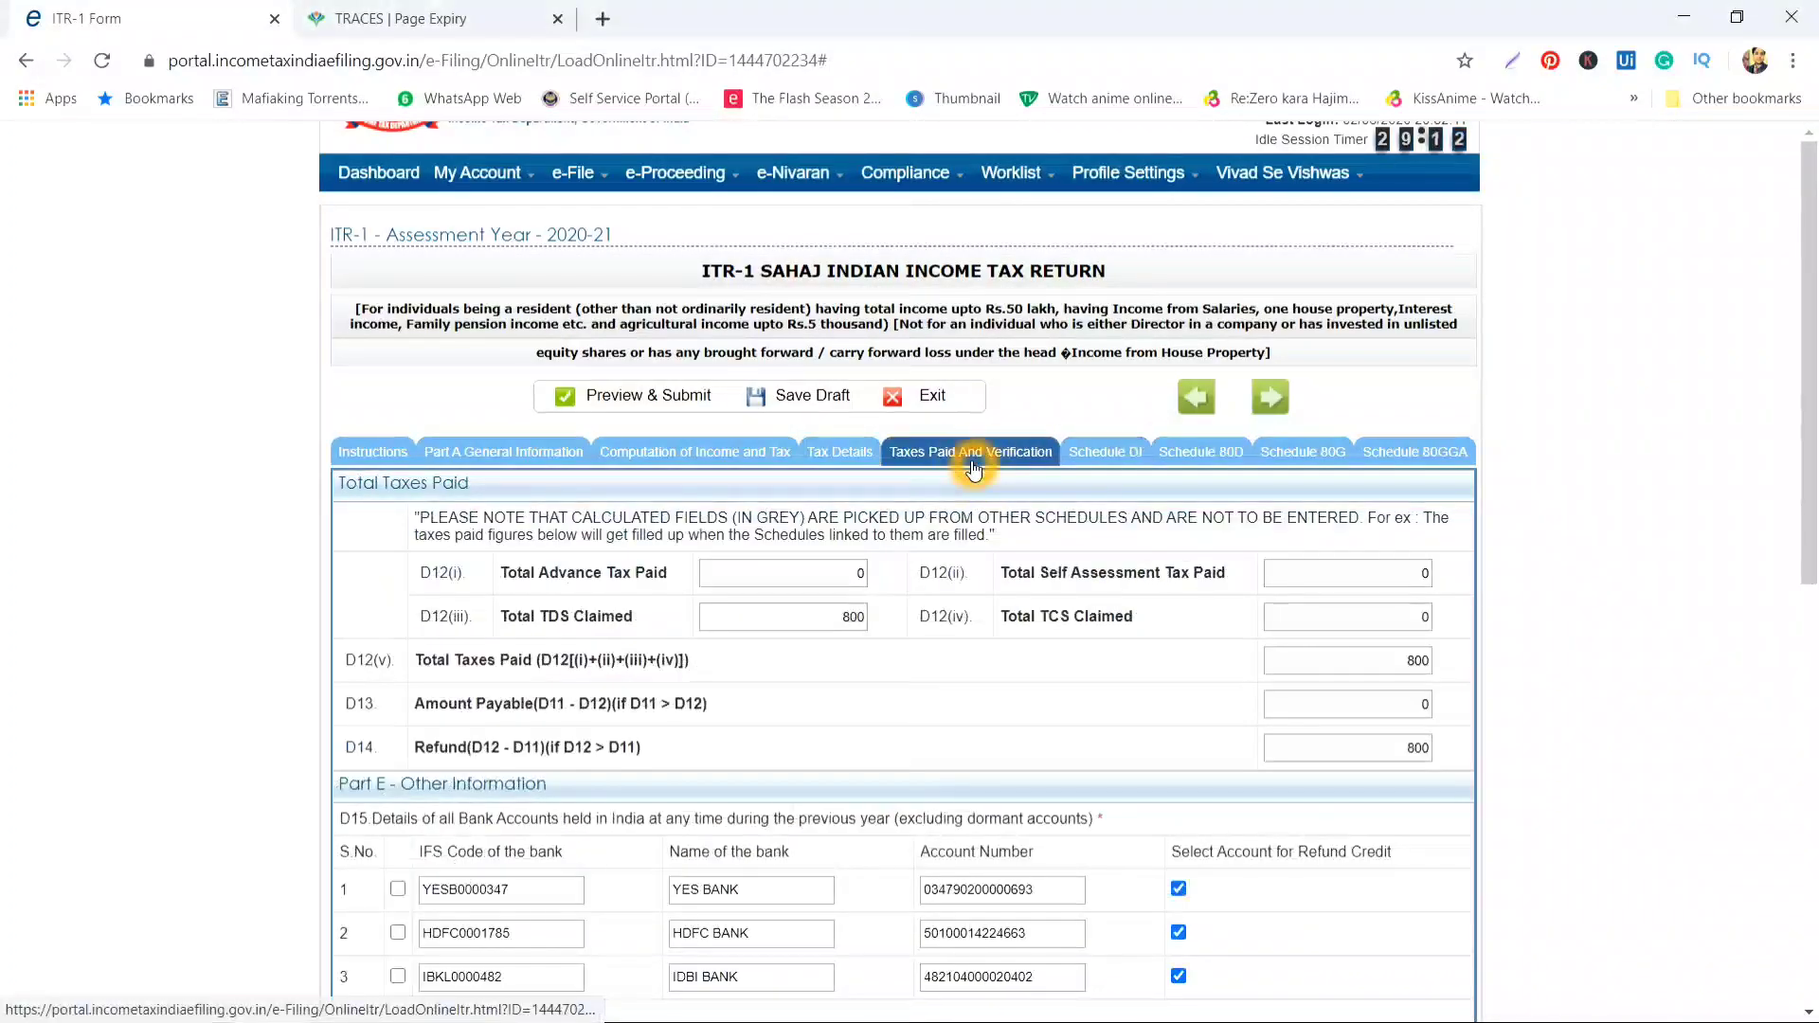
{"action": "left_click", "coordinate": [1132, 455]}
{"action": "left_click", "coordinate": [1213, 455]}
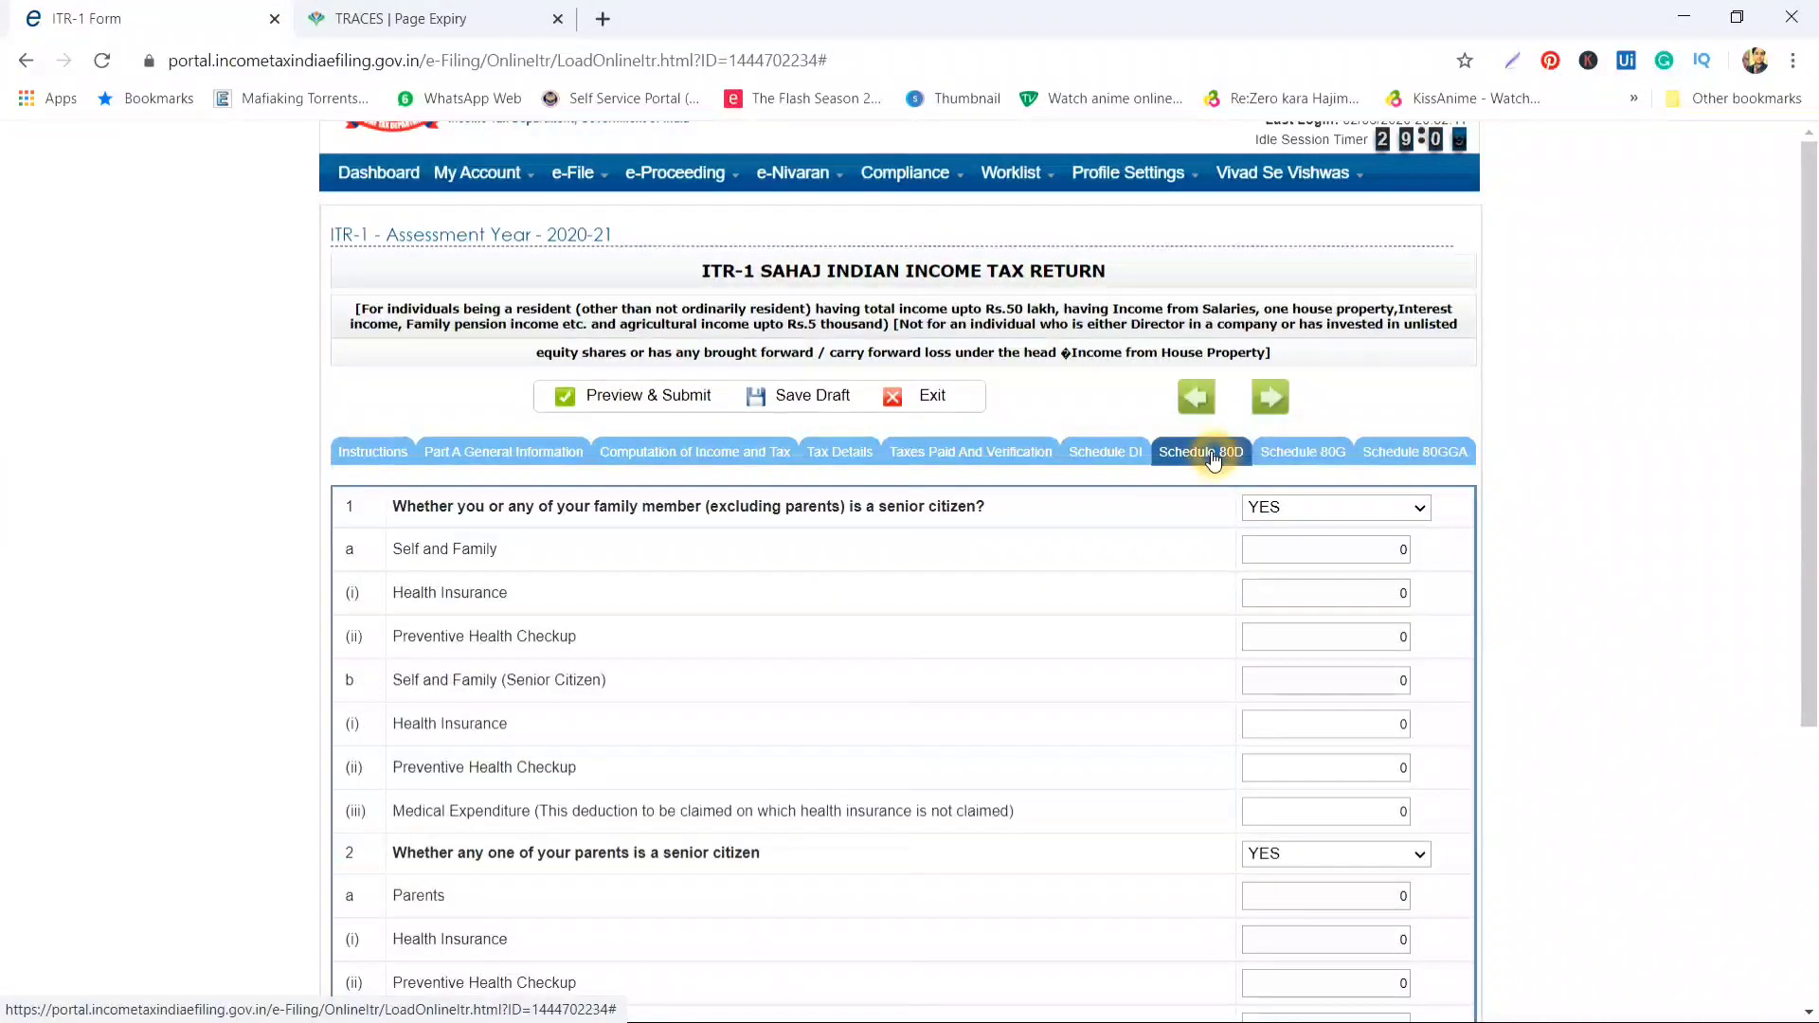
{"action": "left_click", "coordinate": [1277, 453]}
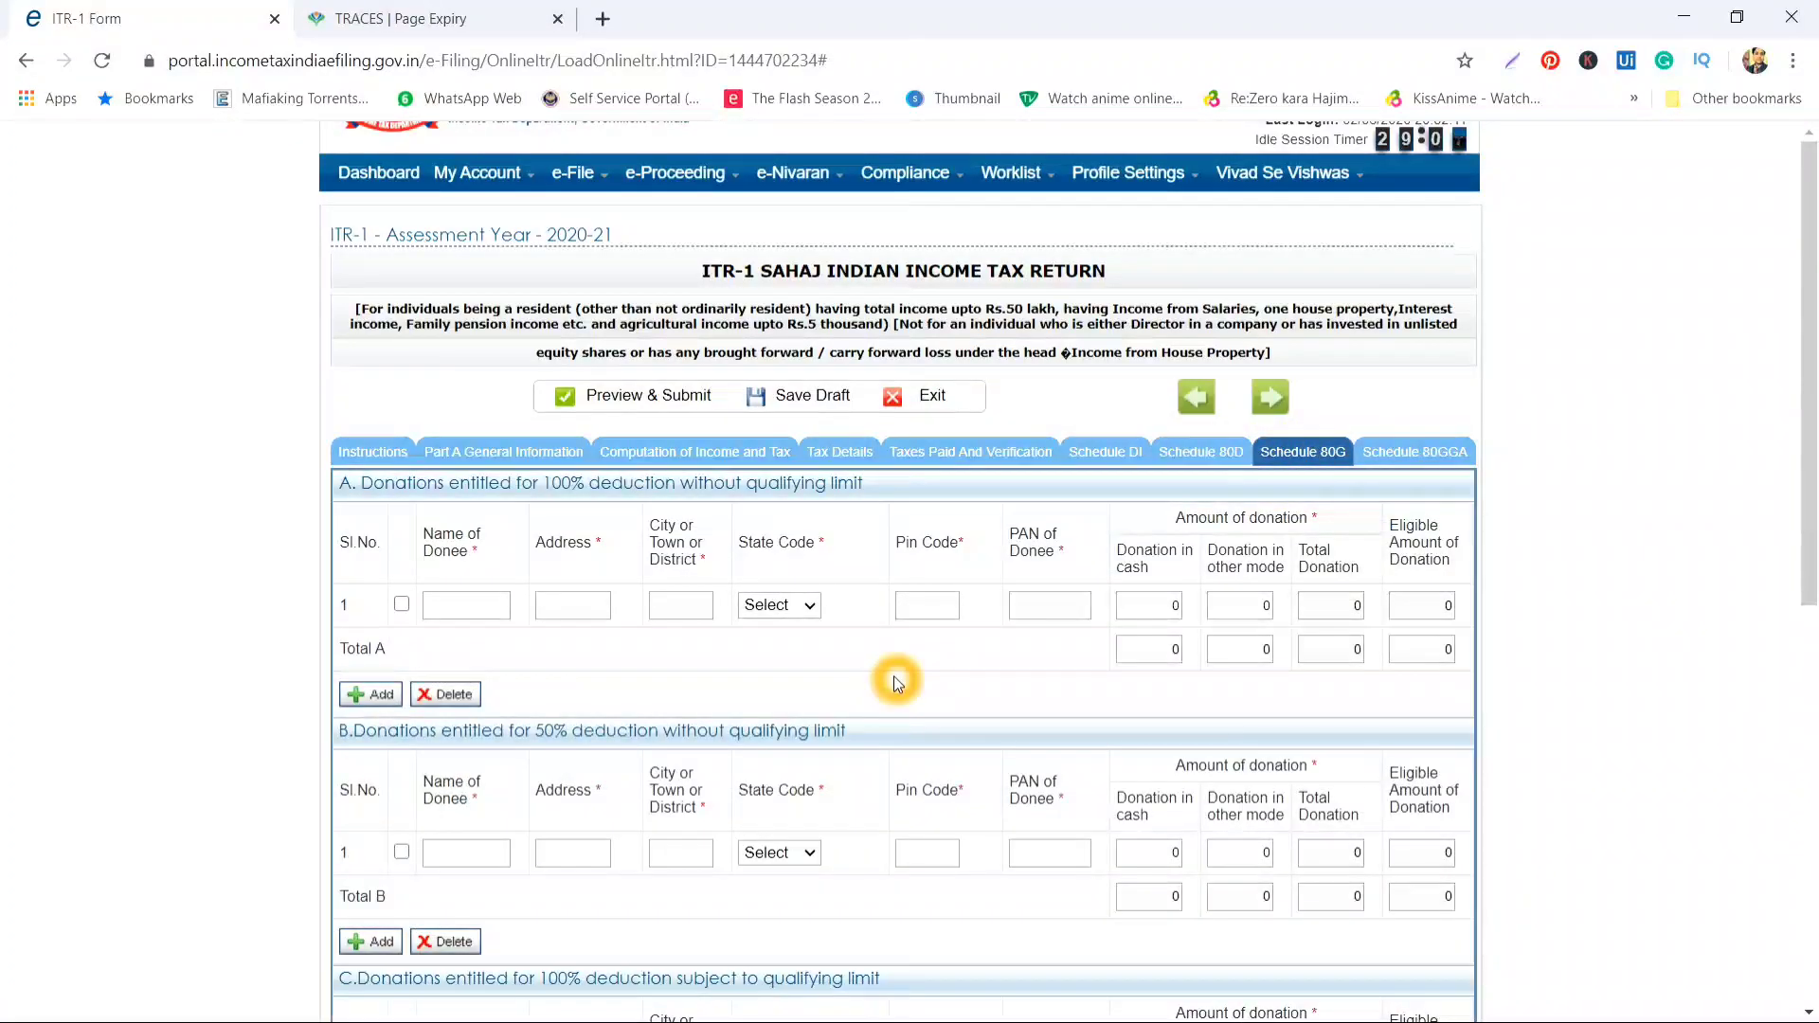
Confirm Schedule 80G has no donations and continue to Schedule 80GGA
{"action": "scroll", "coordinate": [894, 675], "scroll_direction": "down", "scroll_amount": 5}
{"action": "scroll", "coordinate": [894, 675], "scroll_direction": "down", "scroll_amount": 2}
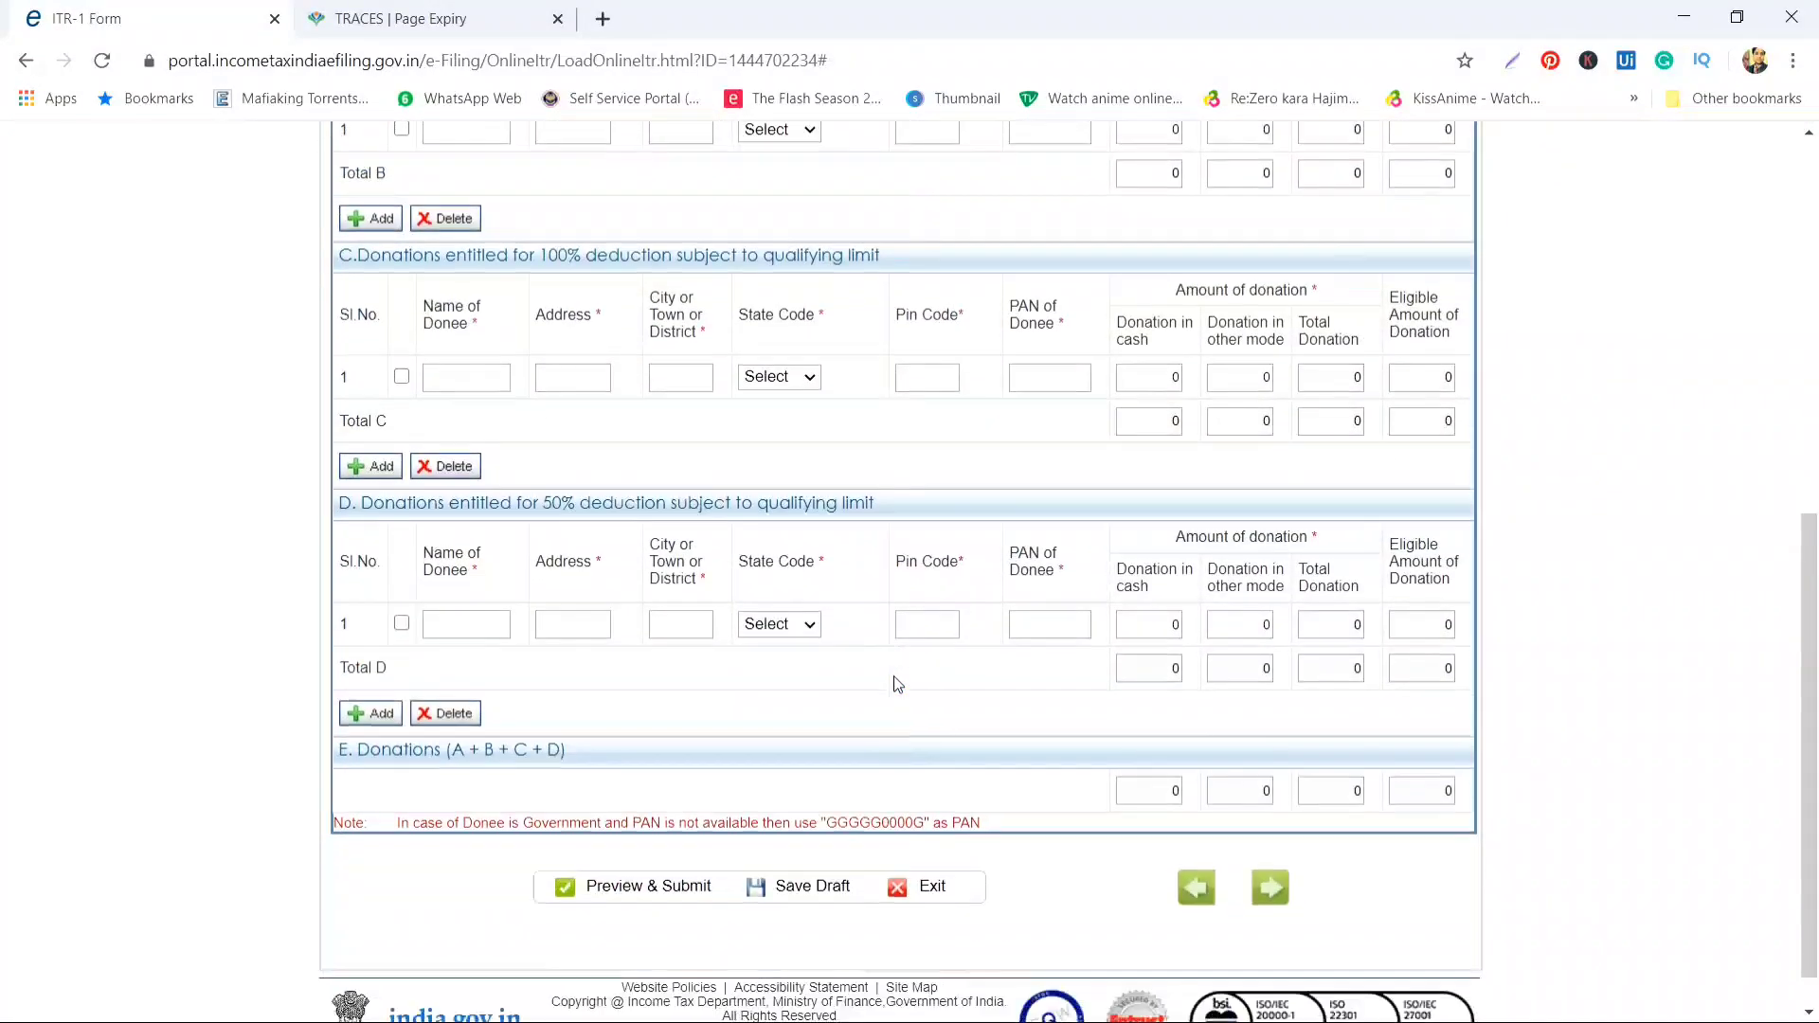
{"action": "scroll", "coordinate": [895, 674], "scroll_direction": "up", "scroll_amount": 7}
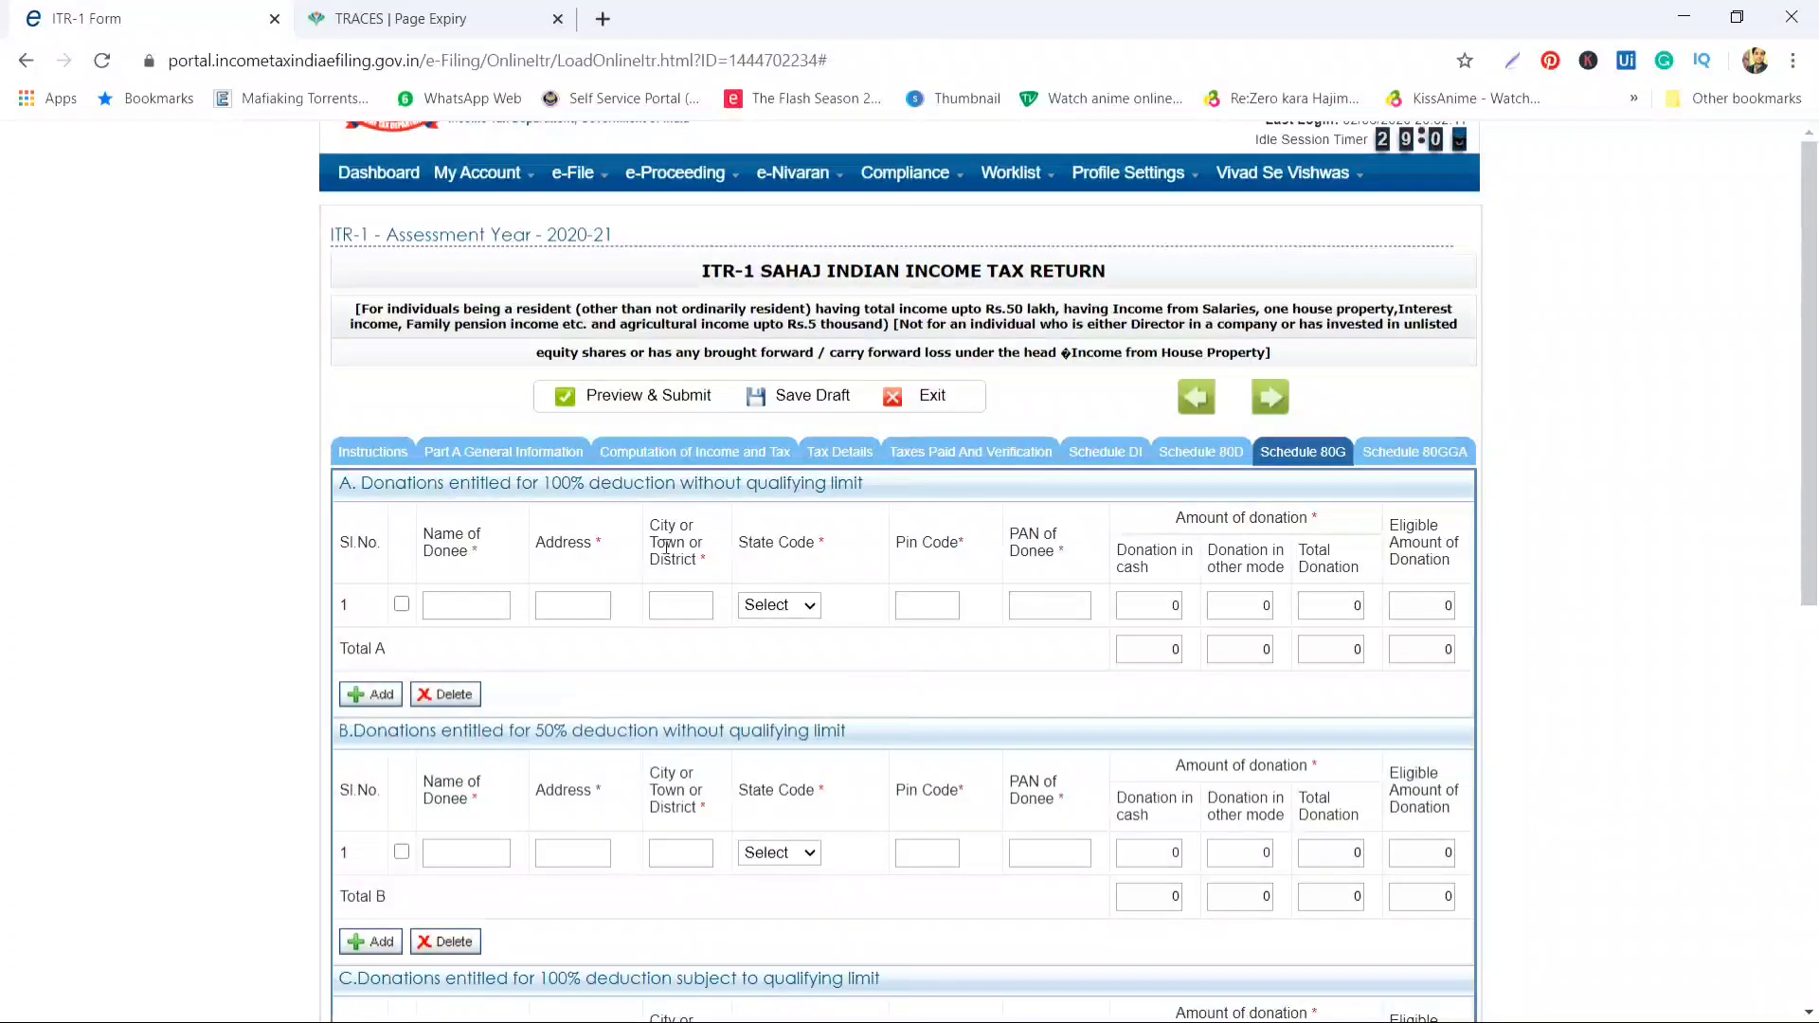
{"action": "scroll", "coordinate": [701, 650], "scroll_direction": "down", "scroll_amount": 3}
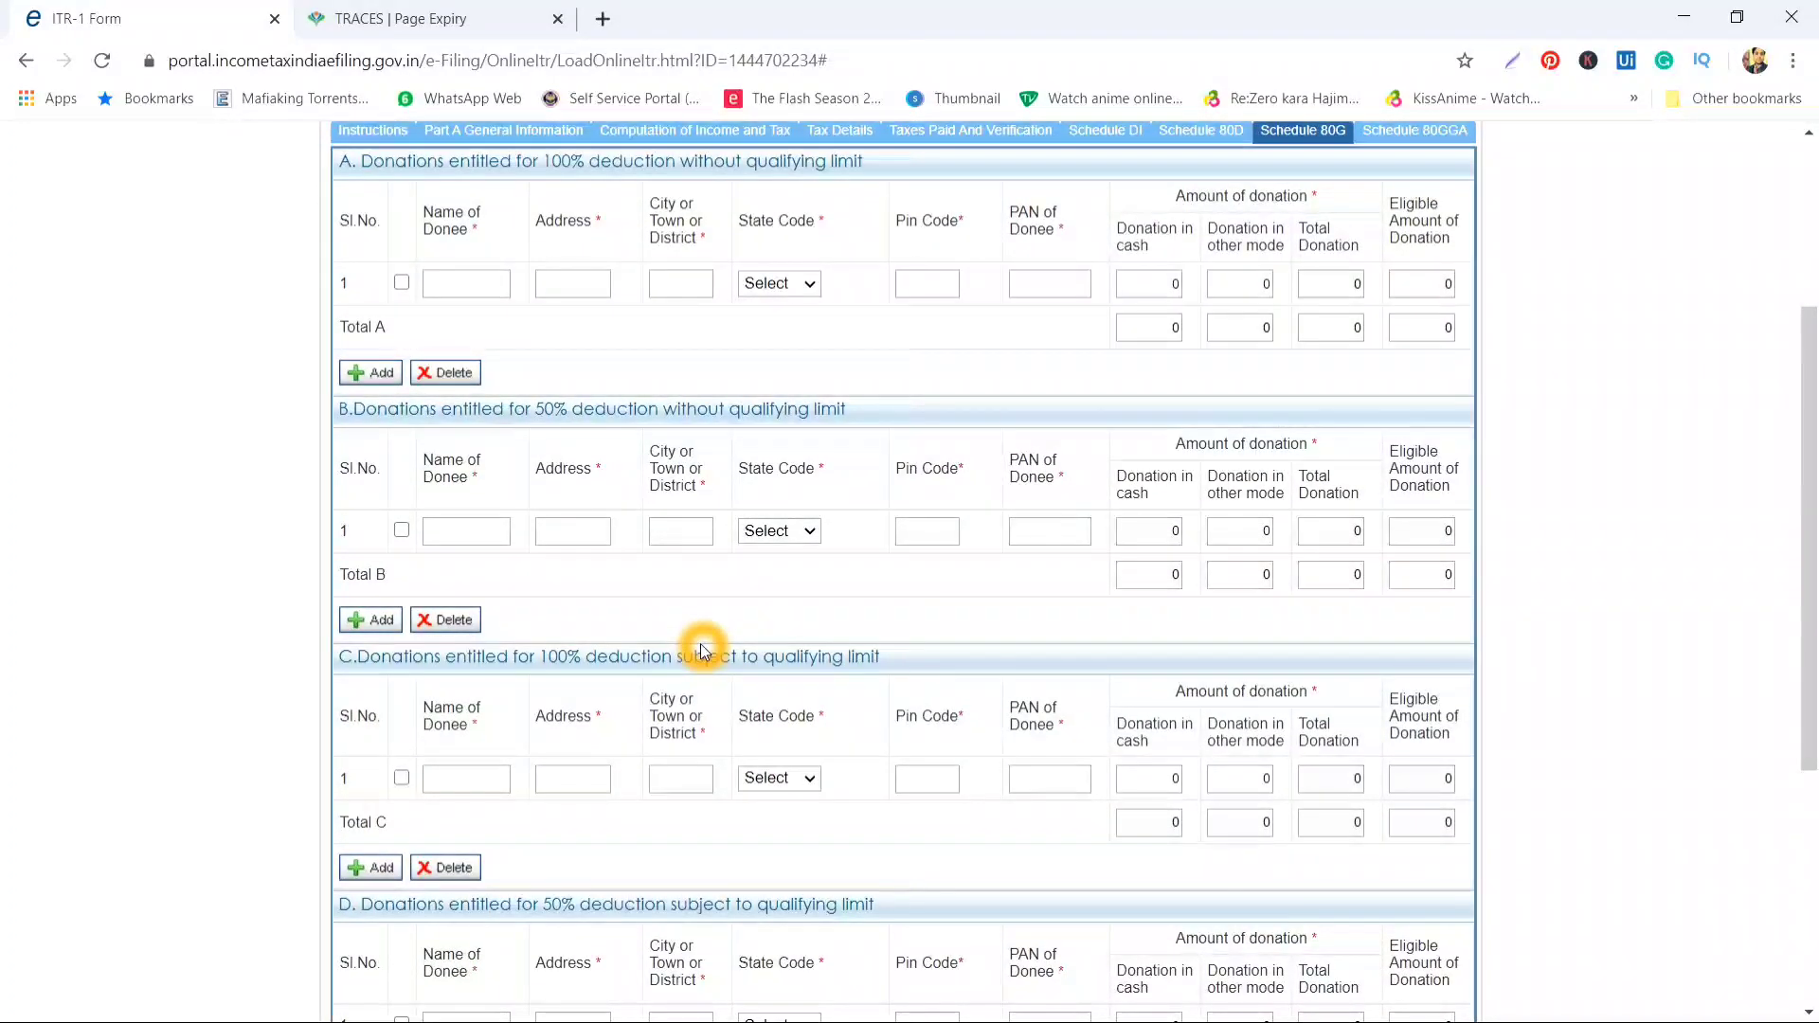
{"action": "scroll", "coordinate": [702, 650], "scroll_direction": "up", "scroll_amount": 1}
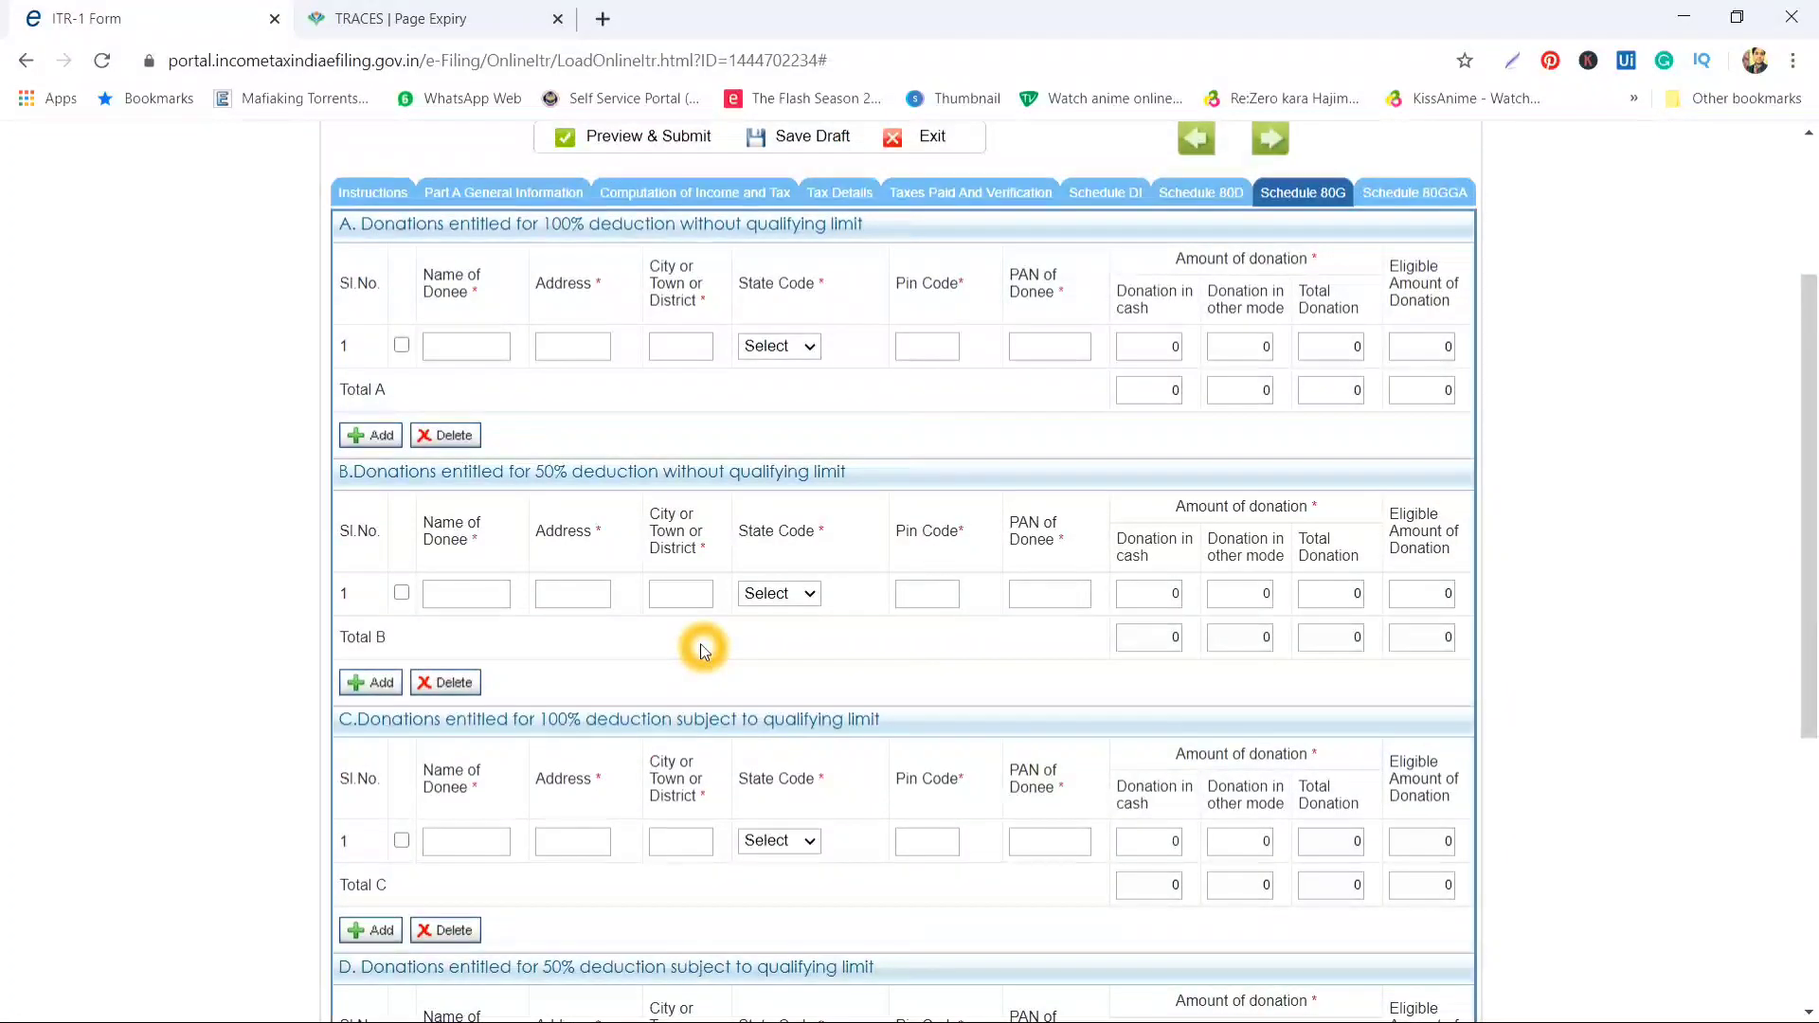
{"action": "scroll", "coordinate": [703, 650], "scroll_direction": "up", "scroll_amount": 2}
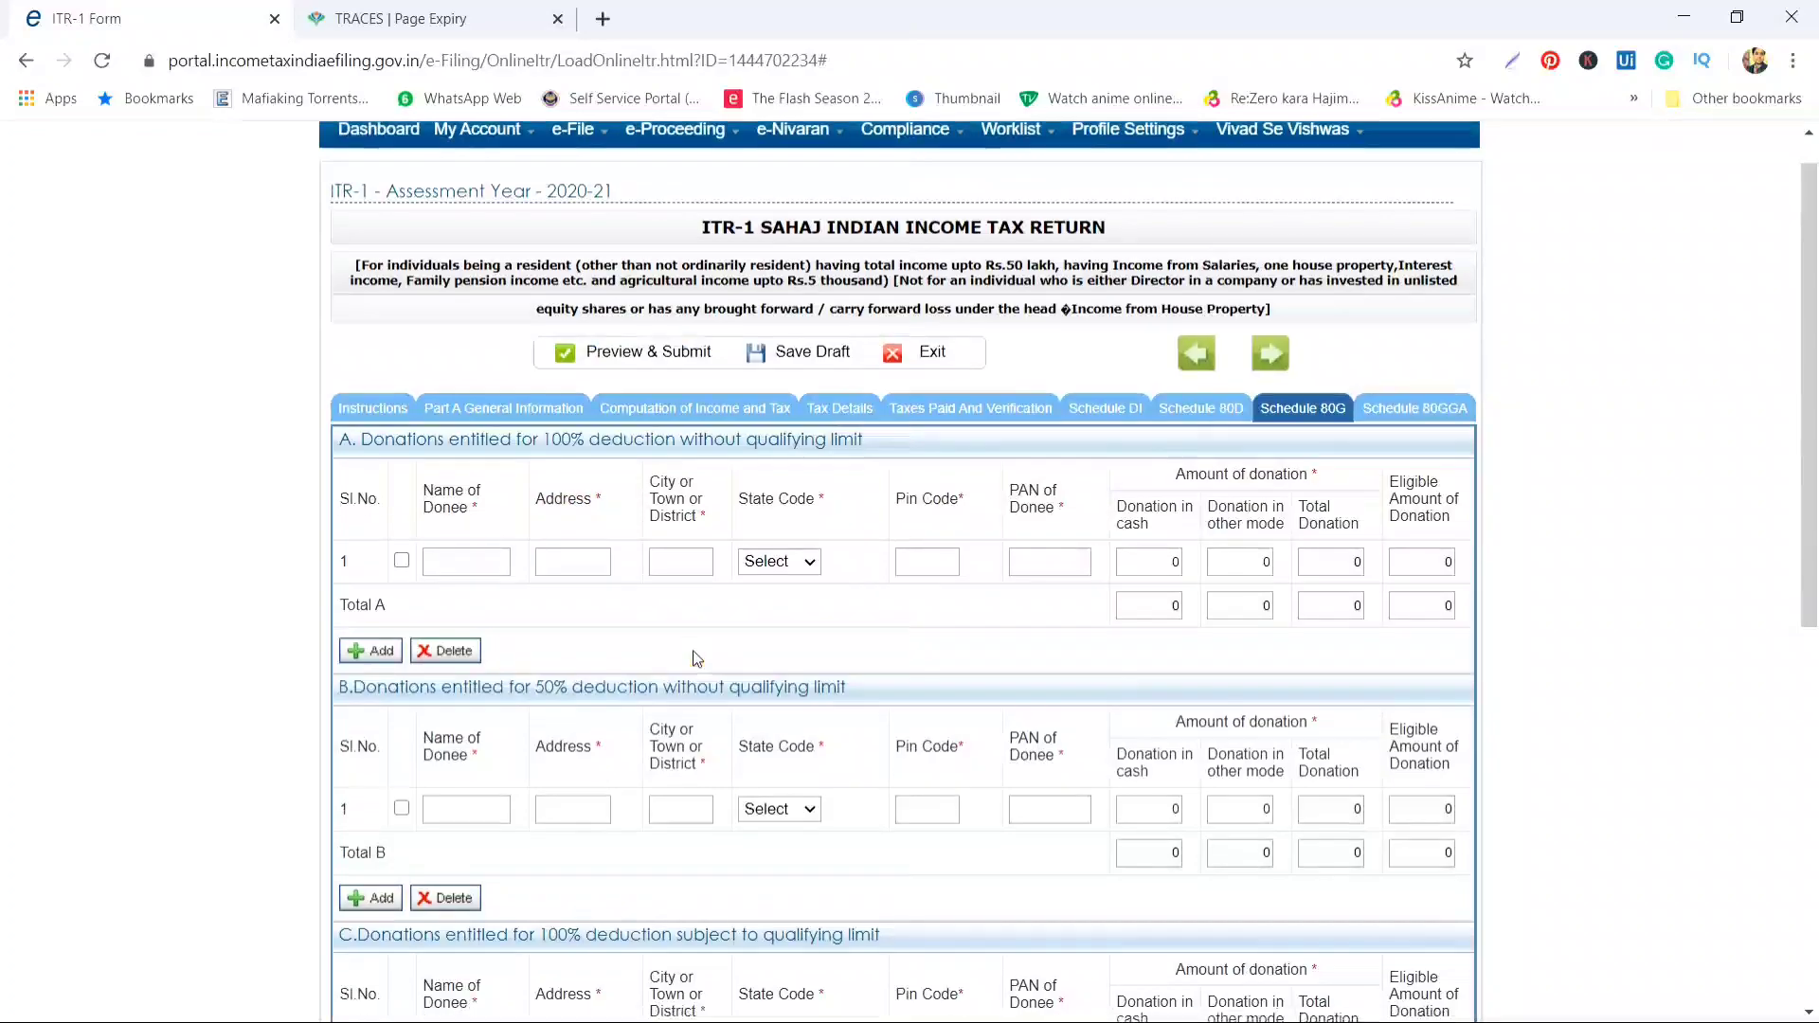
{"action": "scroll", "coordinate": [695, 658], "scroll_direction": "down", "scroll_amount": 4}
{"action": "scroll", "coordinate": [696, 657], "scroll_direction": "down", "scroll_amount": 2}
{"action": "scroll", "coordinate": [695, 650], "scroll_direction": "up", "scroll_amount": 6}
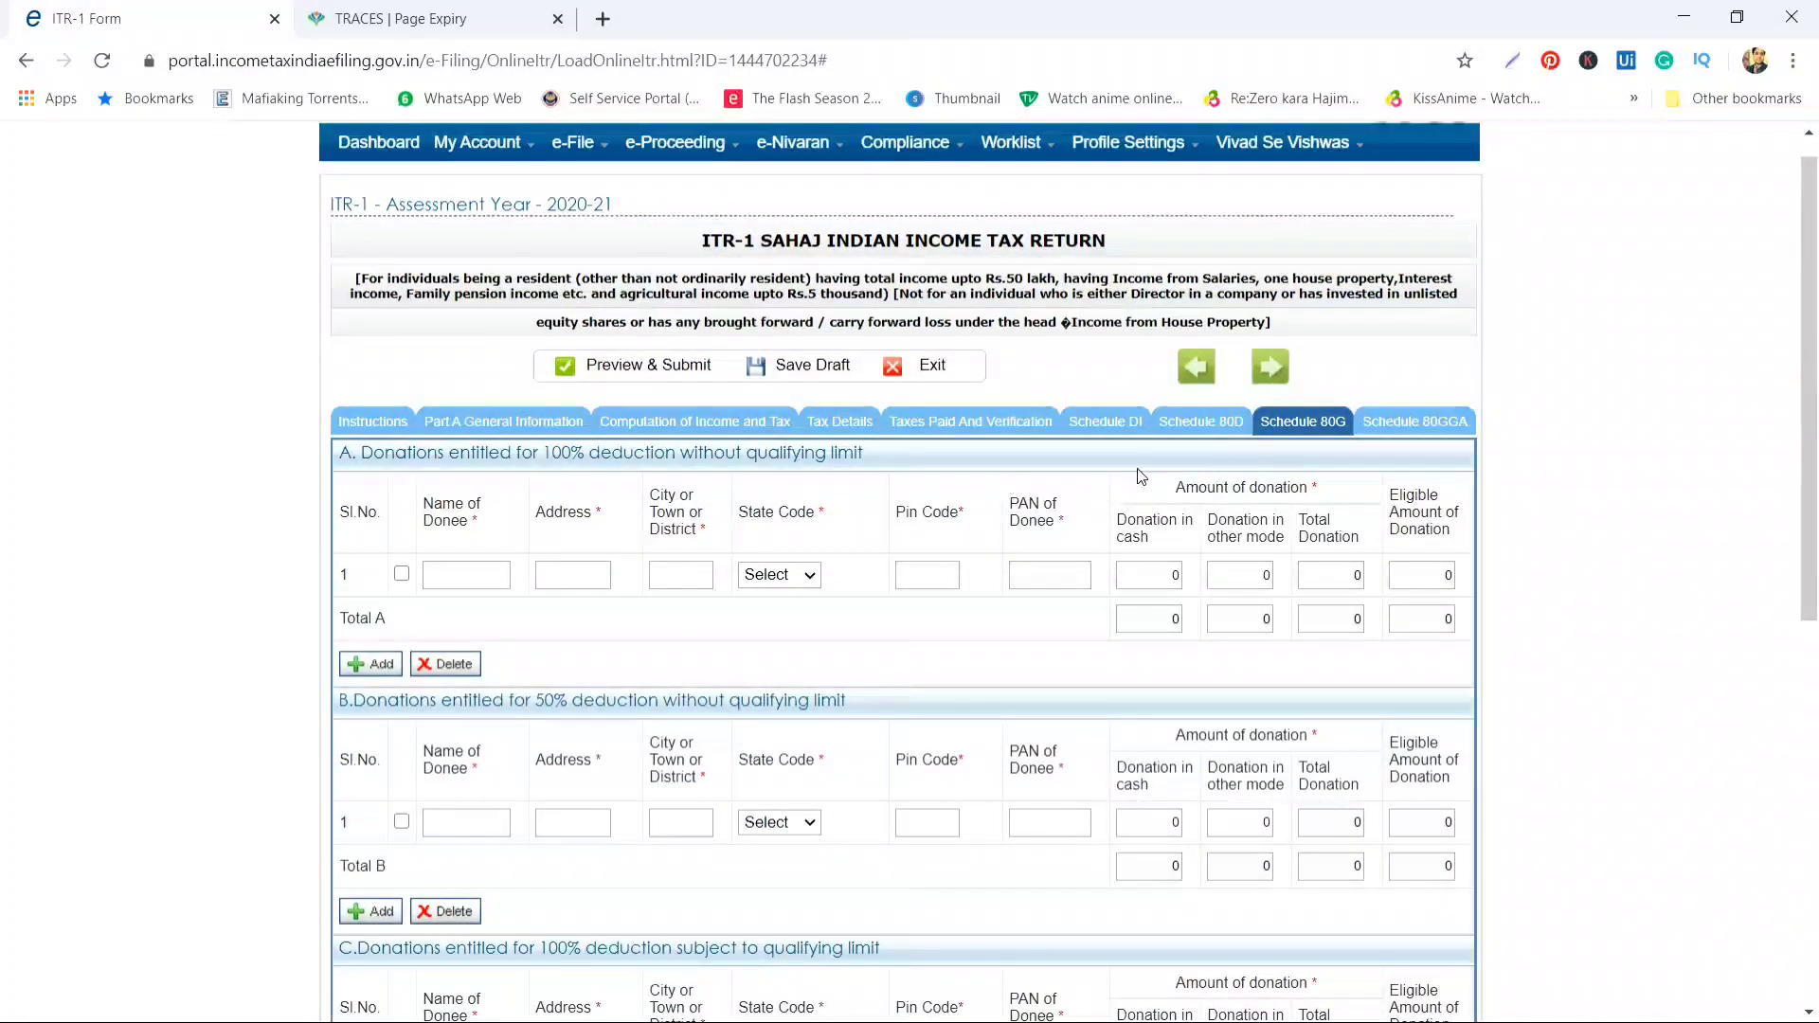
{"action": "left_click", "coordinate": [1421, 421]}
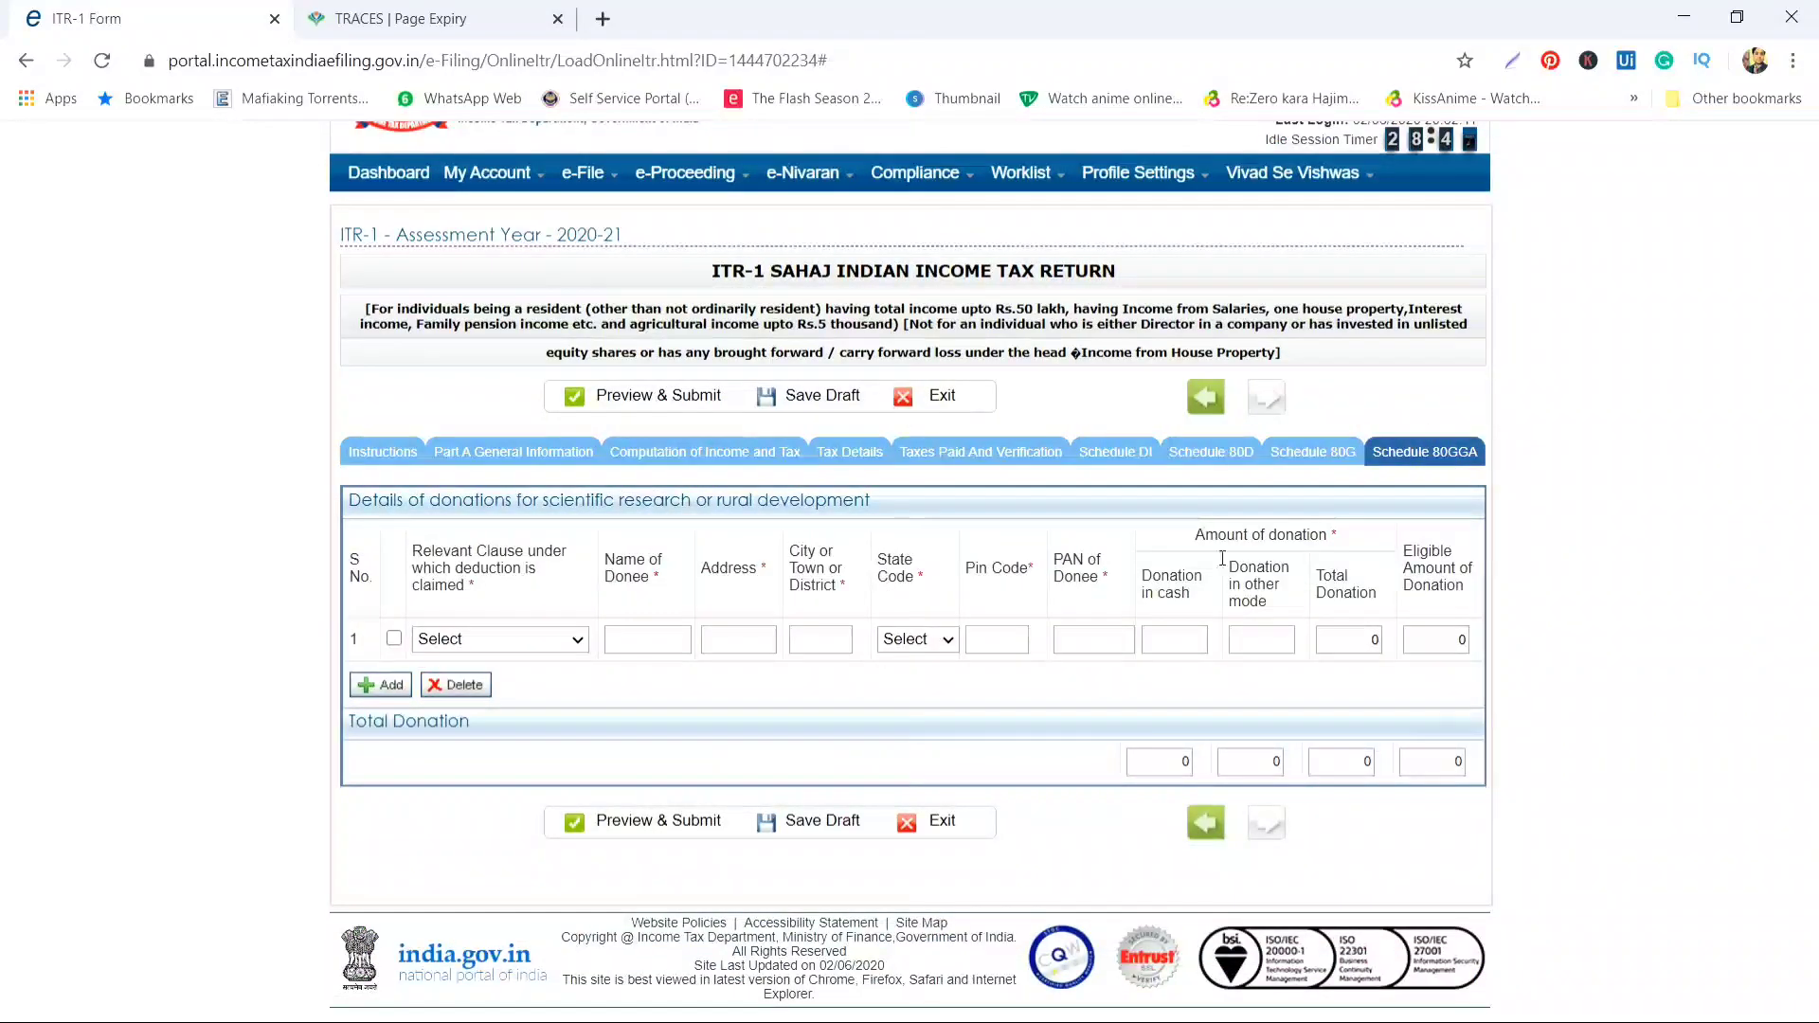